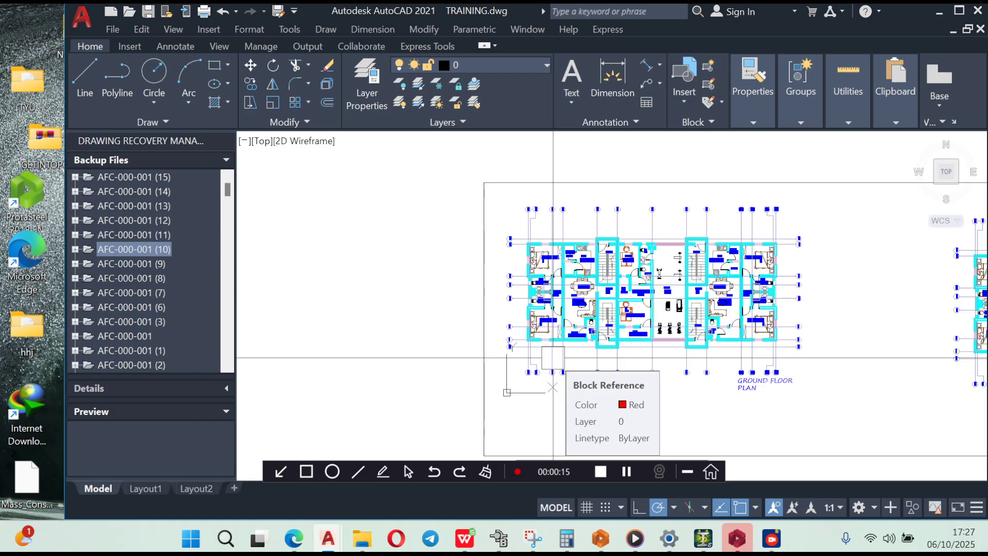
- Examine the architectural floor plans and the framed beam layout with its gridlines, columns, beam labels and slab thickness notes
scroll(583, 304, "down", 5)
scroll(629, 263, "up", 8)
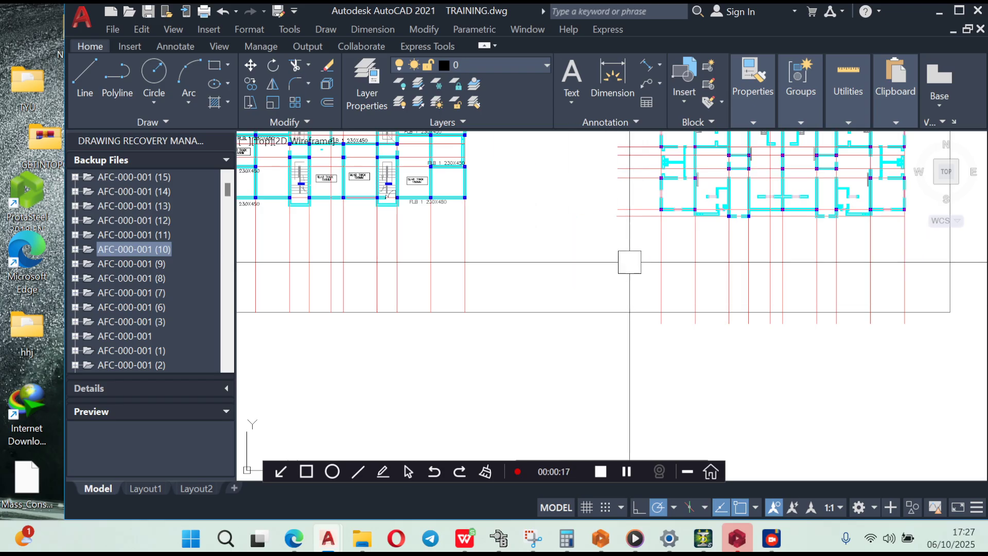
middle_click_drag(629, 262, 629, 328)
middle_click_drag(531, 286, 626, 317)
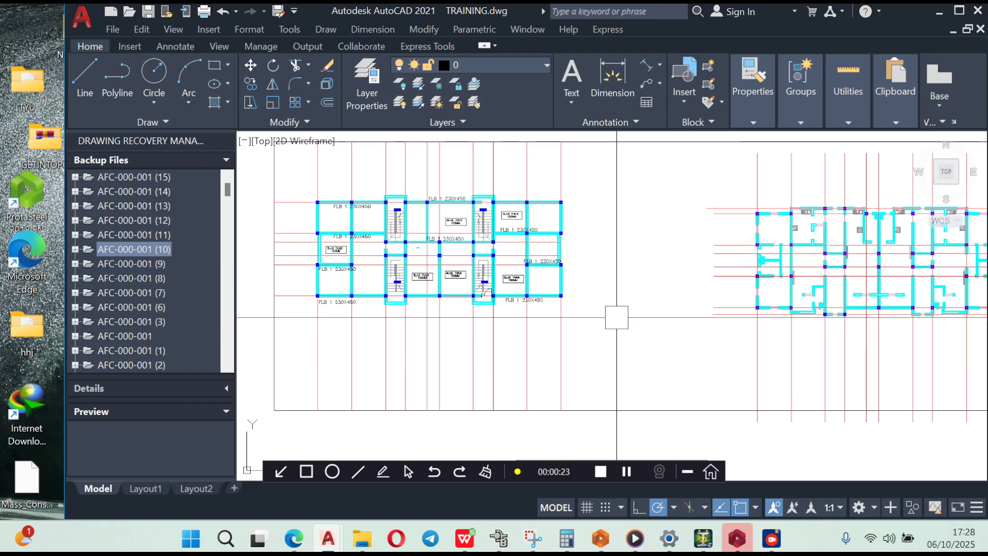
scroll(616, 317, "down", 5)
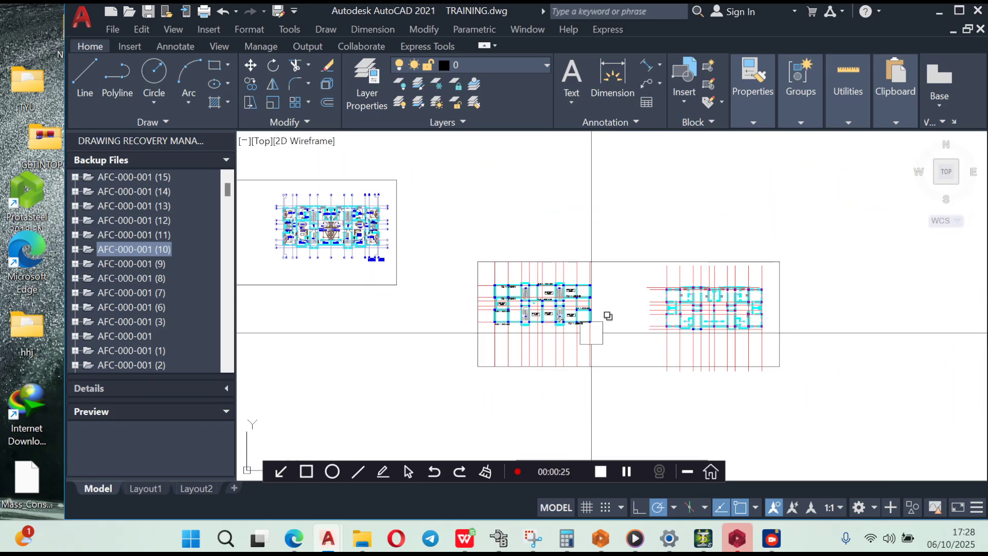
scroll(566, 280, "up", 4)
scroll(546, 267, "down", 4)
scroll(525, 251, "up", 5)
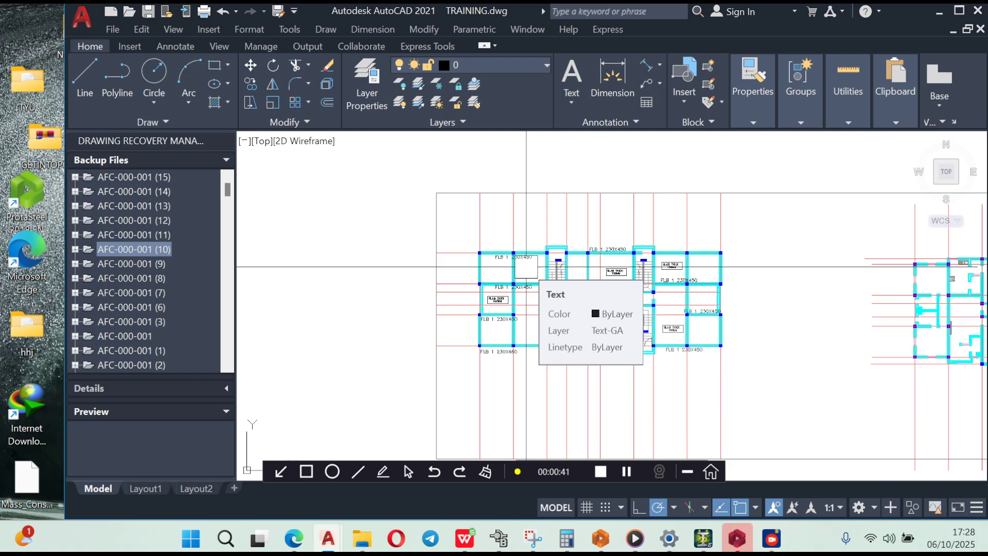
scroll(494, 257, "down", 2)
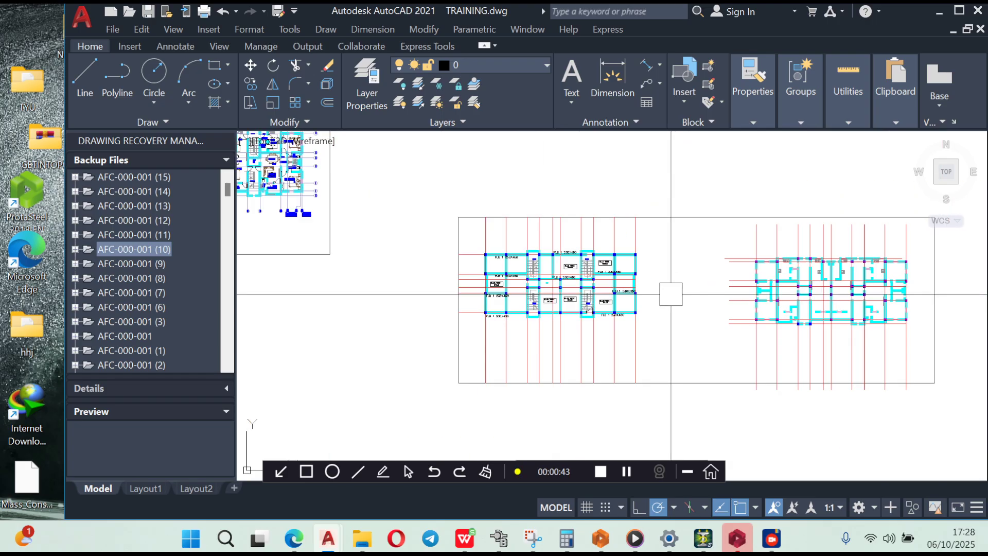
scroll(522, 280, "up", 3)
scroll(566, 268, "down", 3)
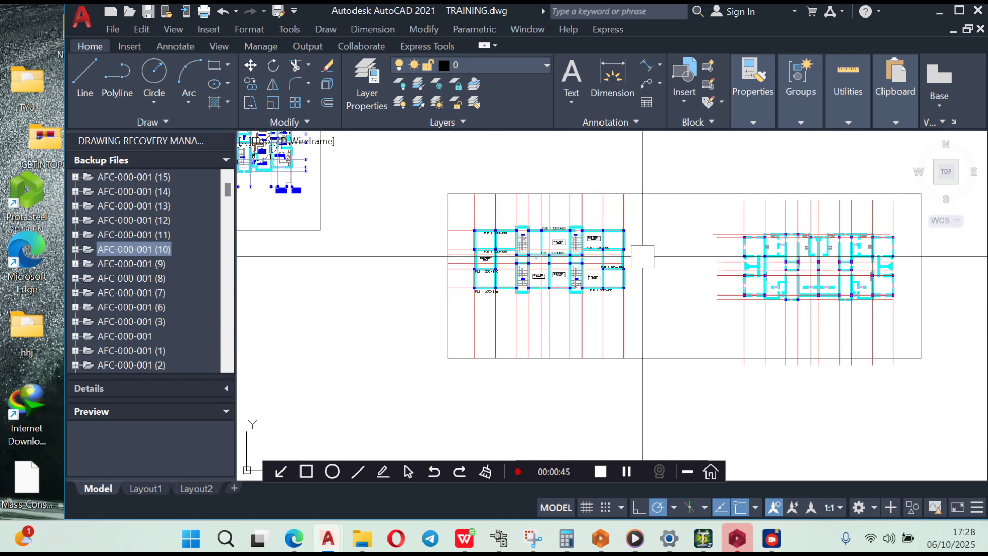
scroll(514, 255, "up", 3)
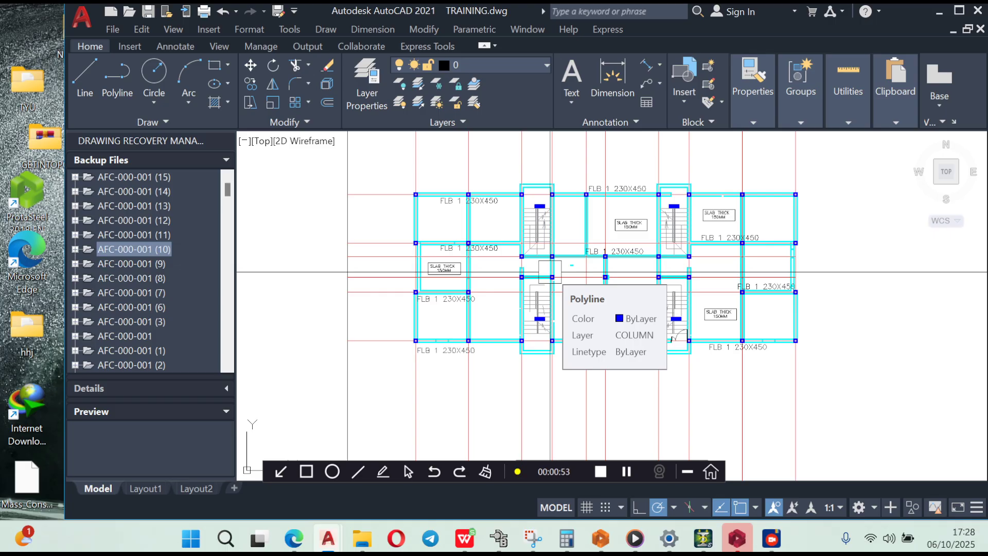
scroll(549, 271, "down", 6)
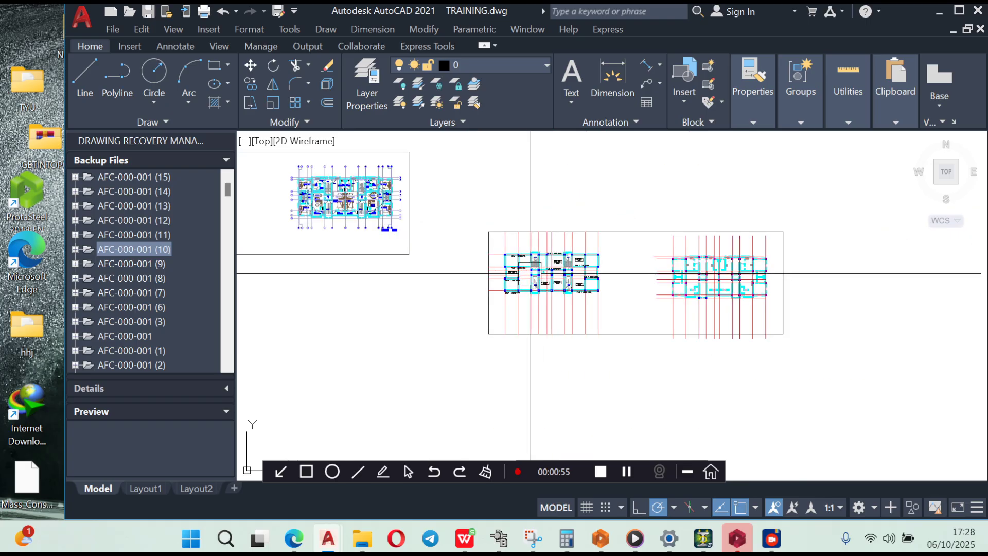
scroll(506, 280, "up", 4)
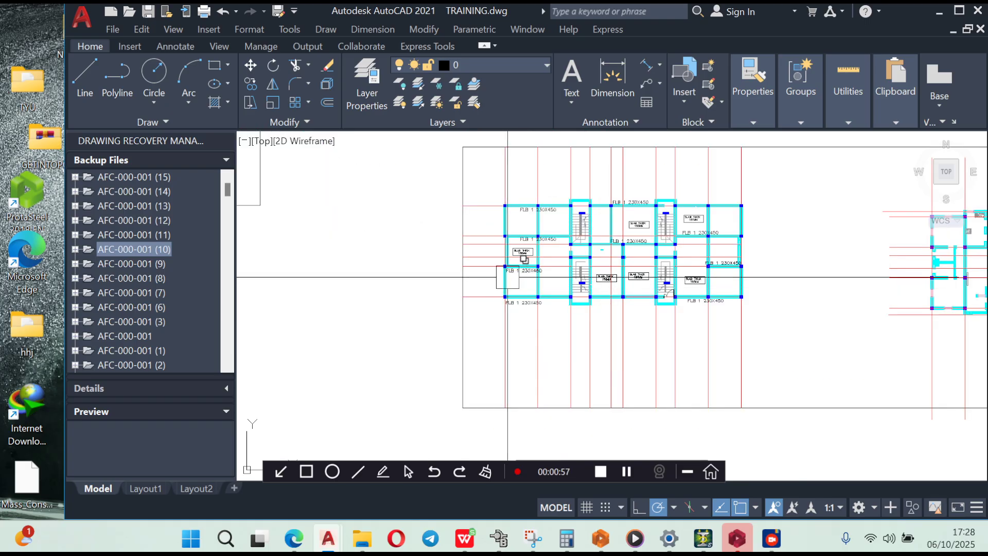
scroll(523, 209, "down", 2)
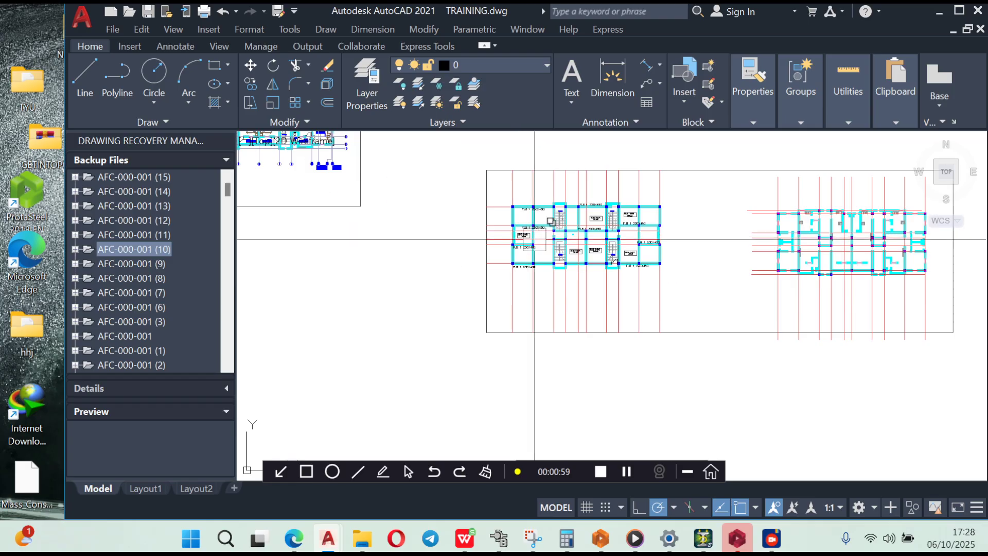
scroll(534, 240, "up", 4)
scroll(509, 240, "down", 2)
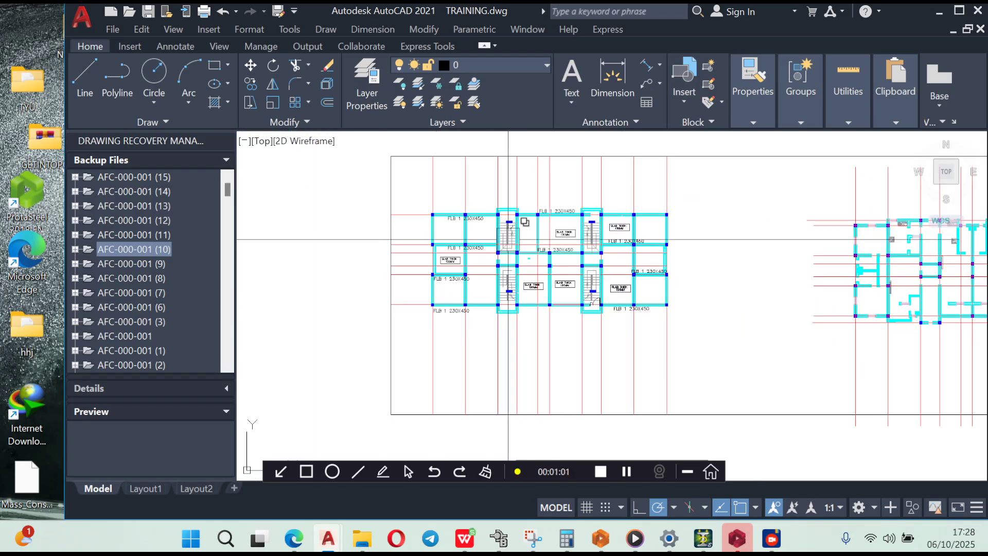
mouse_move(508, 239)
middle_mouse_down()
mouse_move(530, 279)
mouse_move(527, 253)
middle_mouse_up()
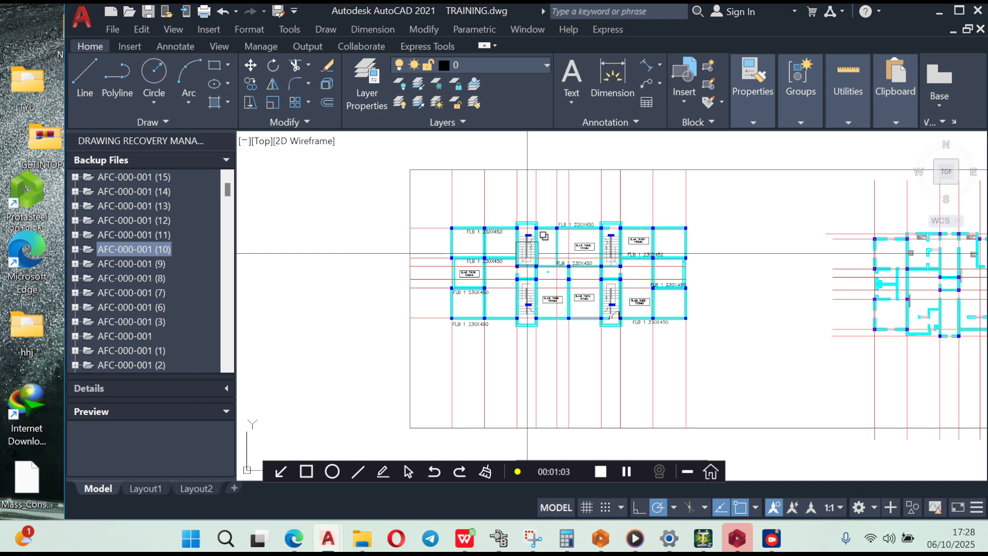
type("wb")
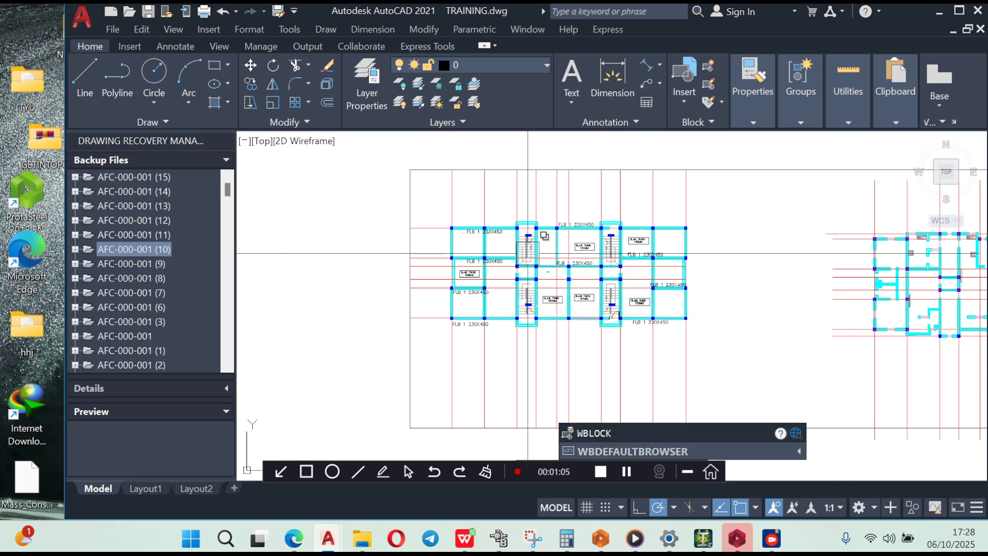
key("Return")
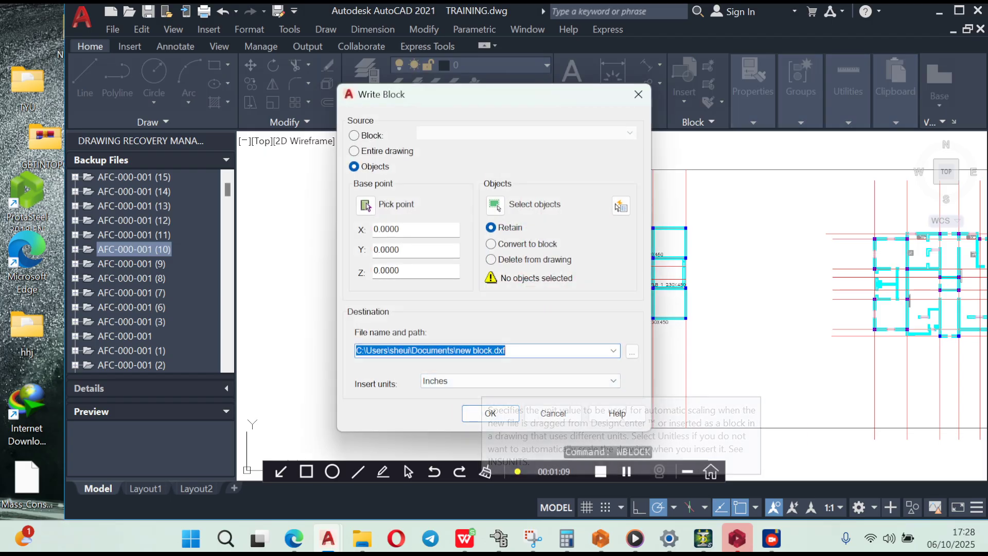
left_click(493, 350)
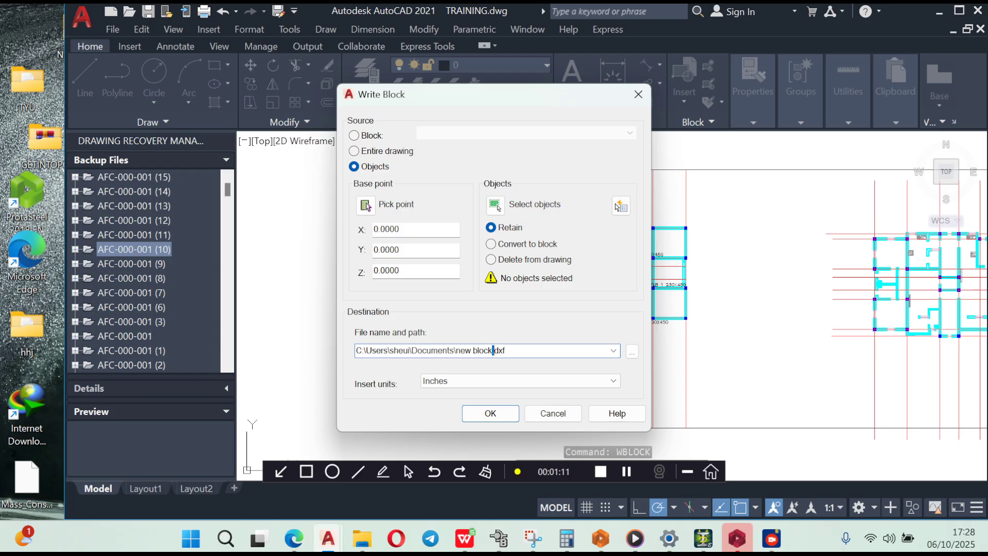
key("BackSpace")
key("BackSpace")
key("BackSpace")
key("BackSpace")
key("BackSpace")
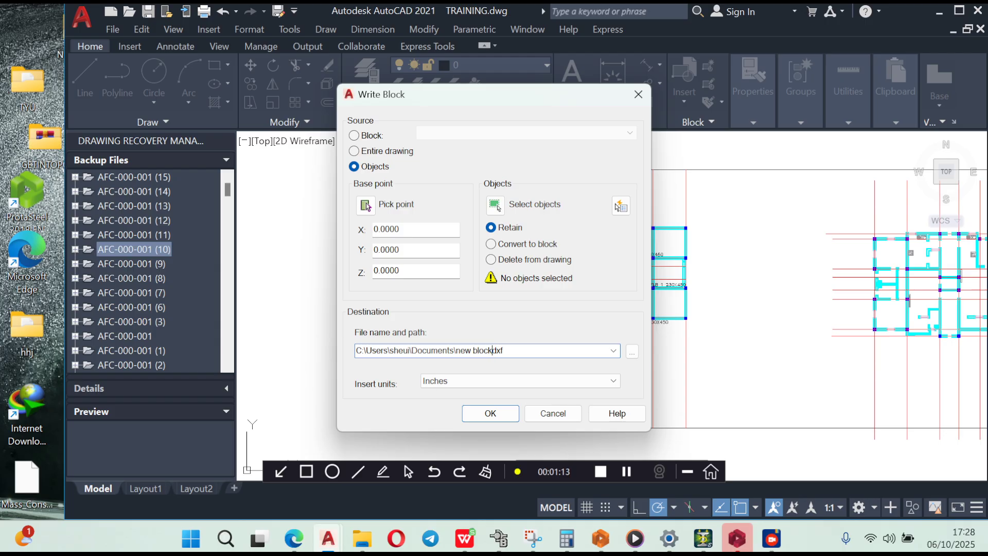
key("BackSpace")
key("BackSpace")
key("BackSpace")
key("BackSpace")
type("MR BEN")
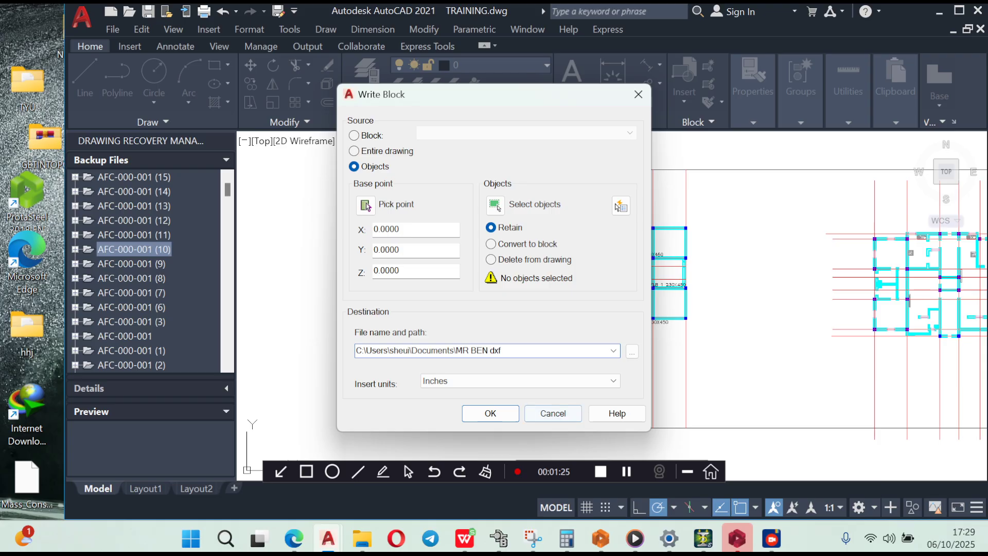
left_click(490, 413)
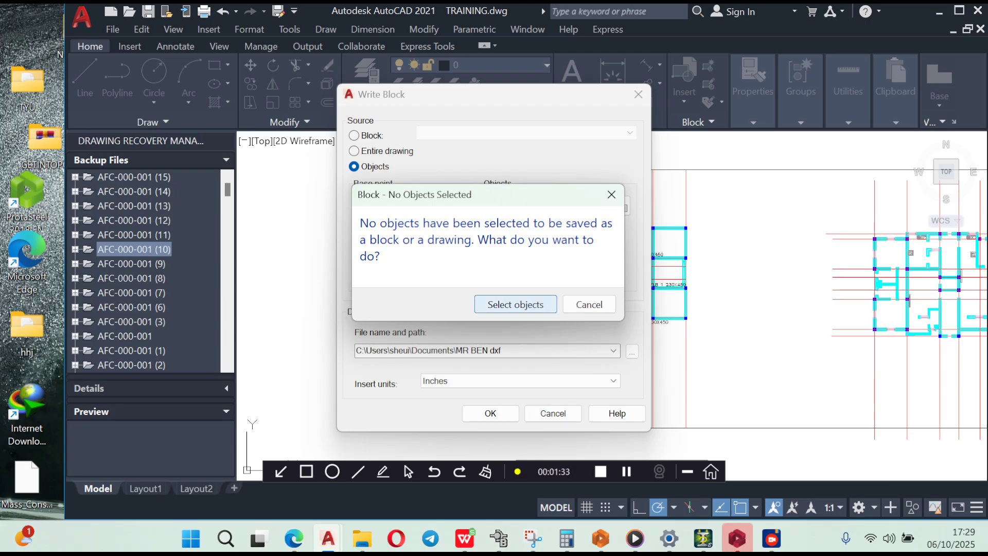
left_click(515, 304)
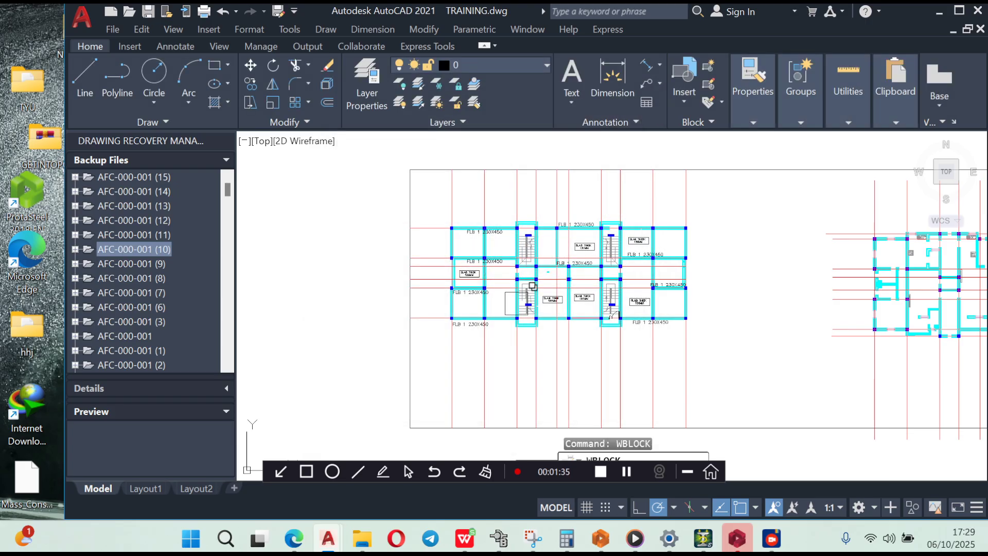
key("Escape")
key("Escape")
key("Escape")
key("Escape")
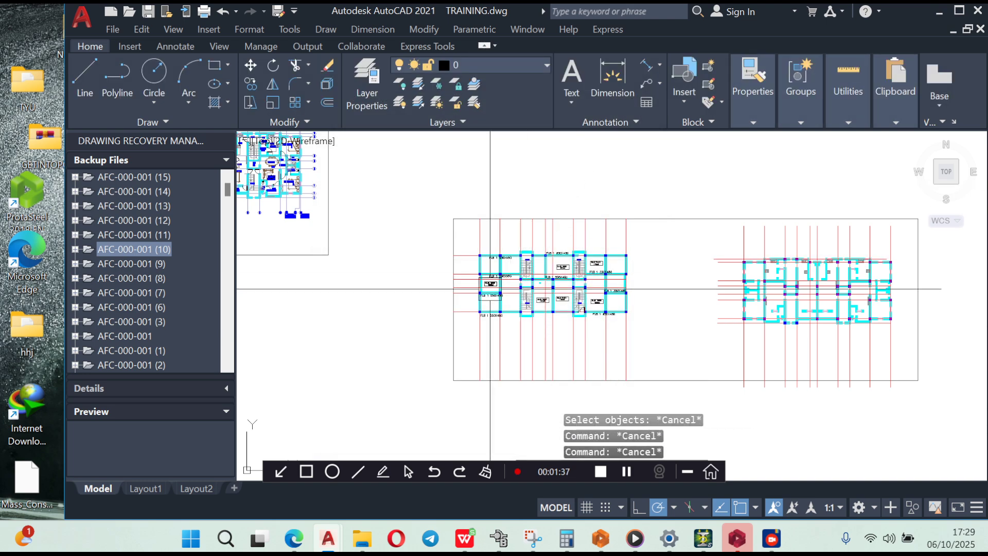
- Write the beam layout plan with its gridlines out as a block file named BEN PROJ in DXF format in the Documents folder
middle_click_drag(486, 271, 497, 273)
scroll(497, 273, "down", 5)
scroll(490, 269, "up", 5)
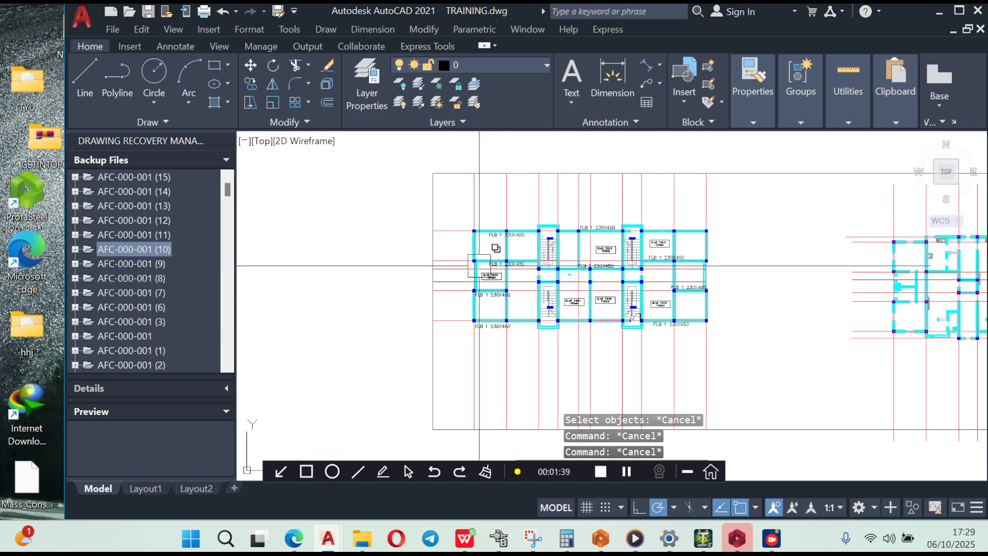
scroll(430, 208, "down", 5)
left_click(407, 168)
scroll(505, 254, "up", 3)
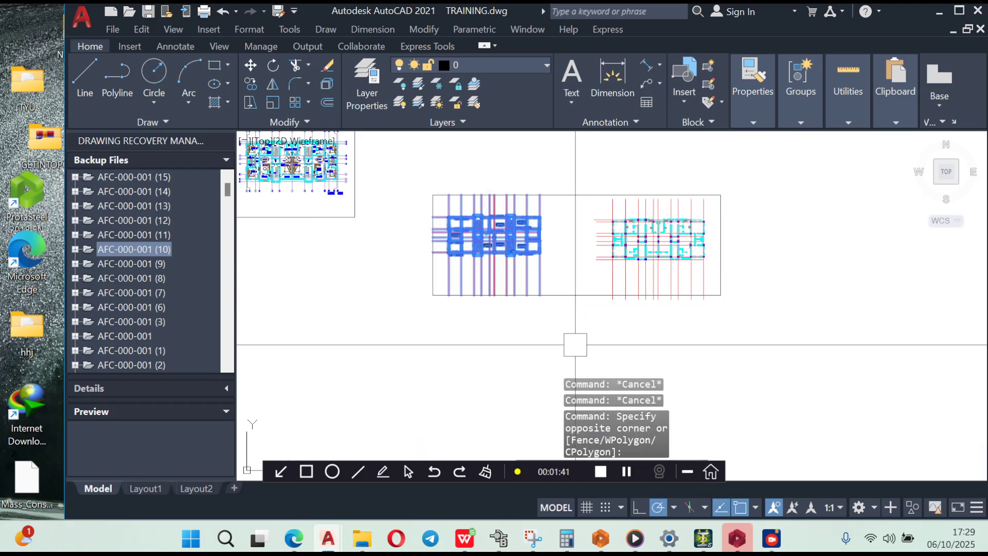
scroll(504, 257, "down", 3)
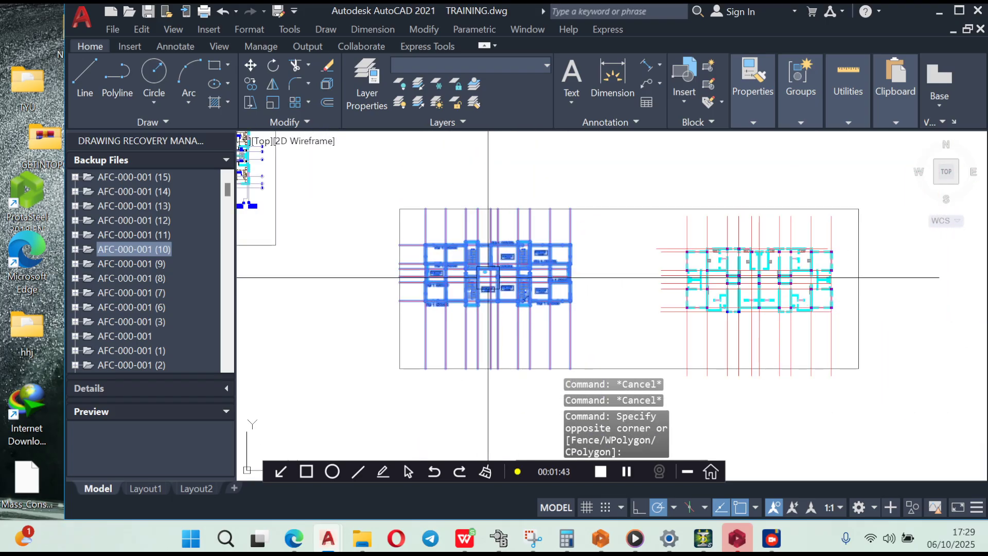
type("w")
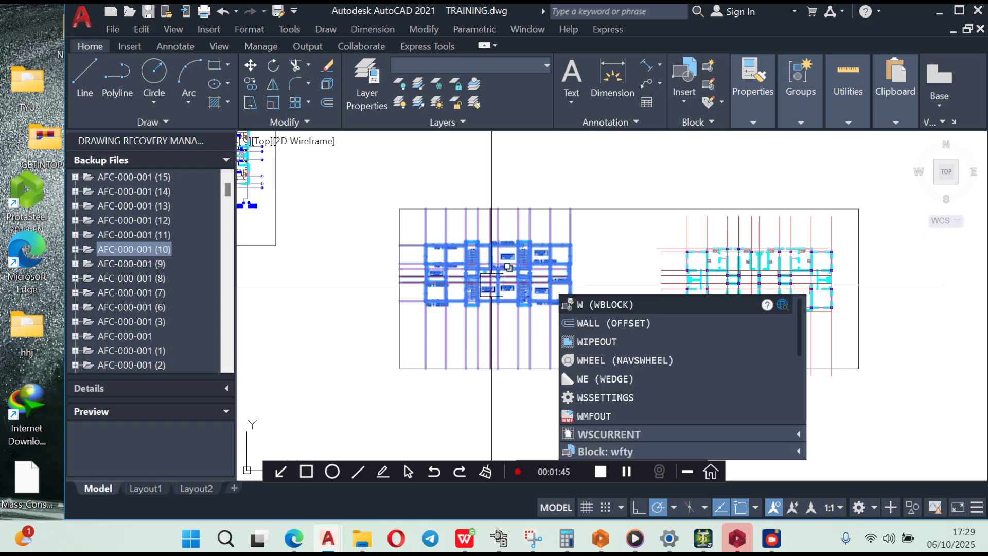
key("Return")
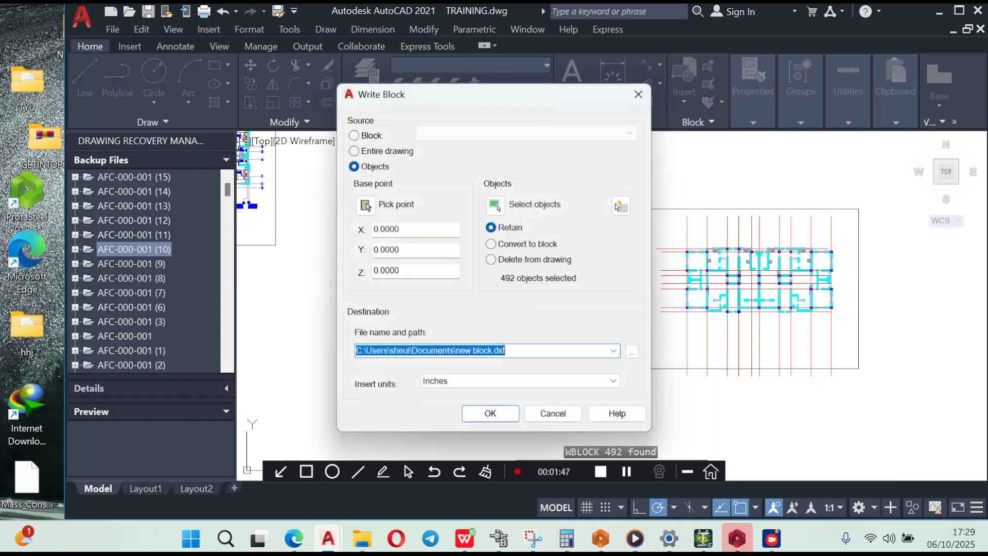
left_click(491, 351)
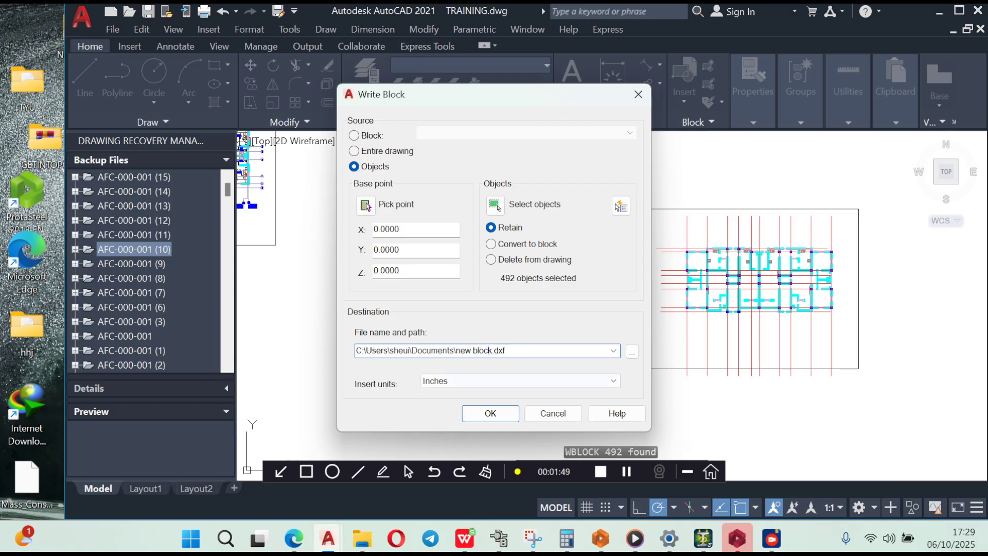
key("BackSpace")
key("BackSpace")
key("BackSpace")
key("BackSpace")
key("BackSpace")
key("BackSpace")
key("BackSpace")
key("BackSpace")
key("BackSpace")
type("BEN PROJ")
left_click(486, 414)
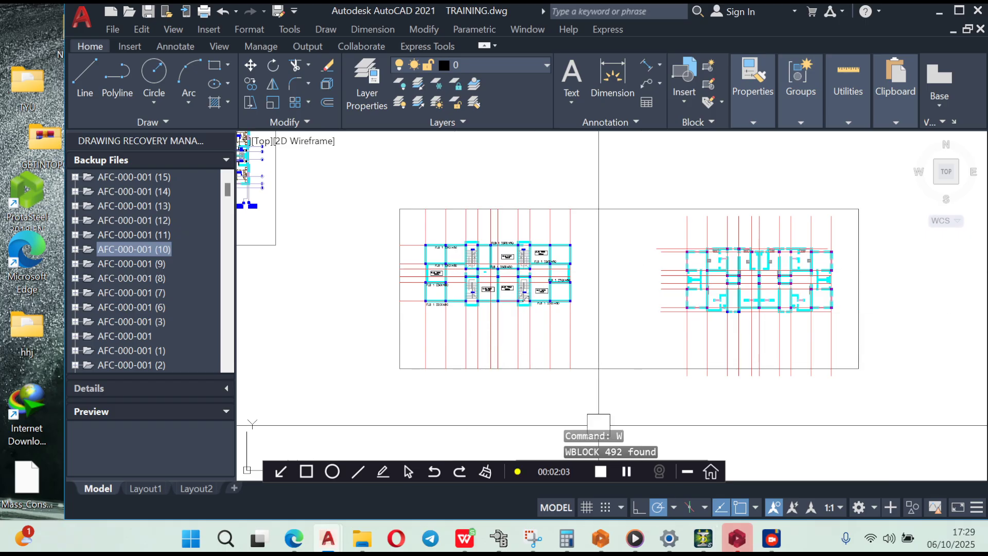
- Switch to ProtaStructure and create a new project coded BEN-PROJECT from the United Kingdom (BS8110) template
left_click(737, 538)
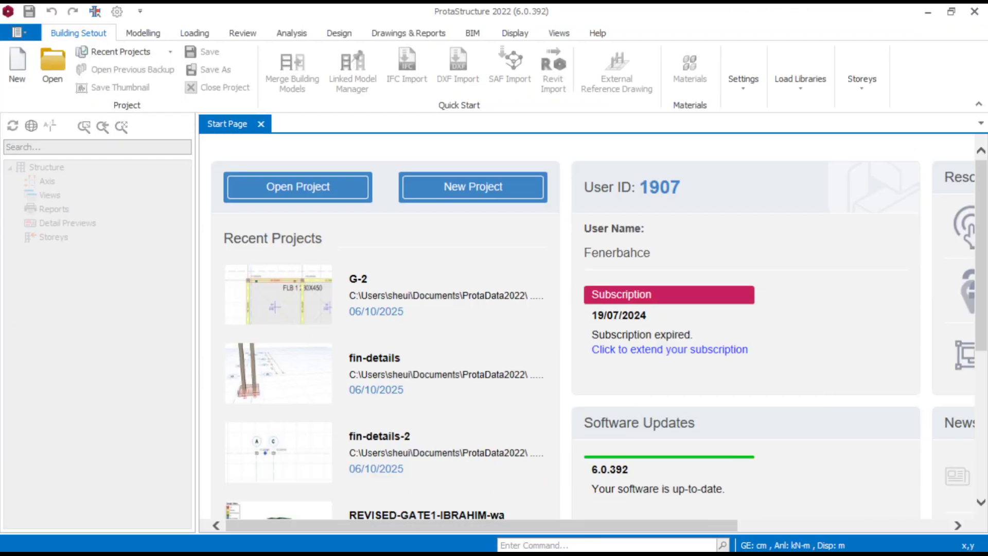
left_click(472, 186)
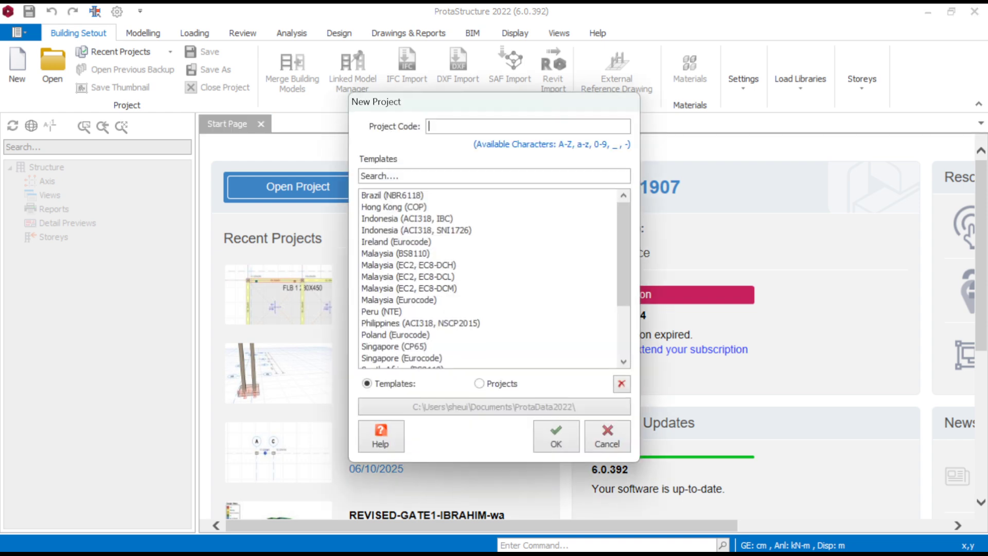
type("BEN-PROJECT")
scroll(487, 278, "down", 3)
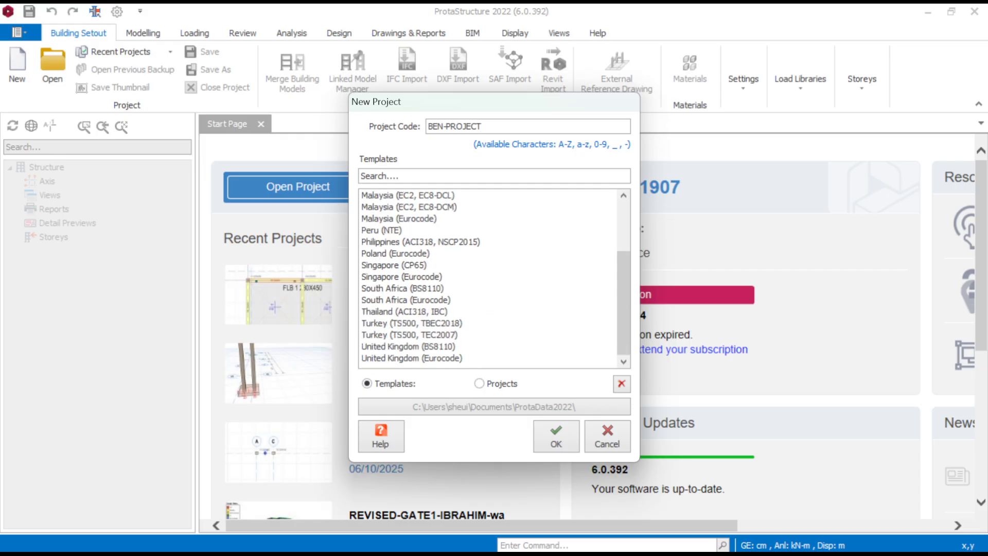
left_click(408, 346)
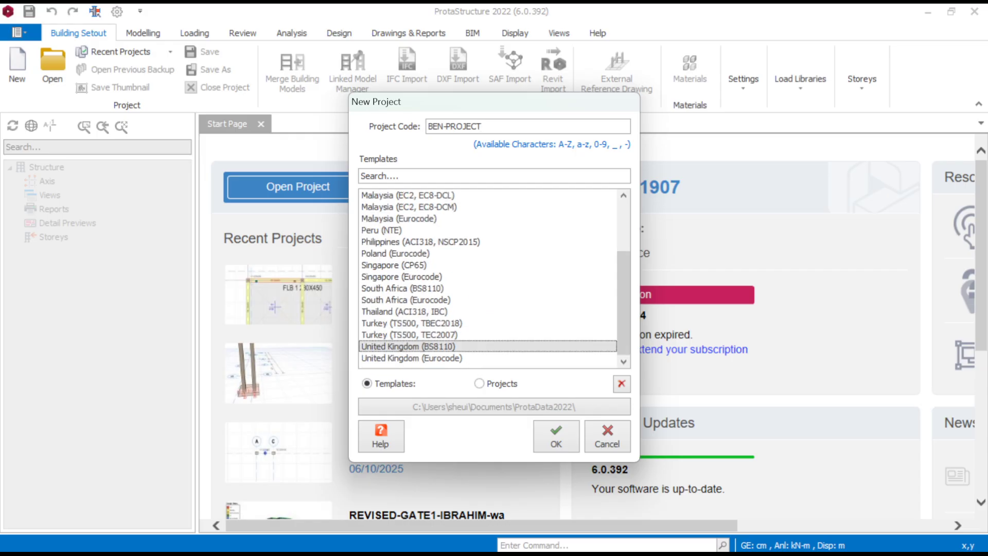
left_click(556, 436)
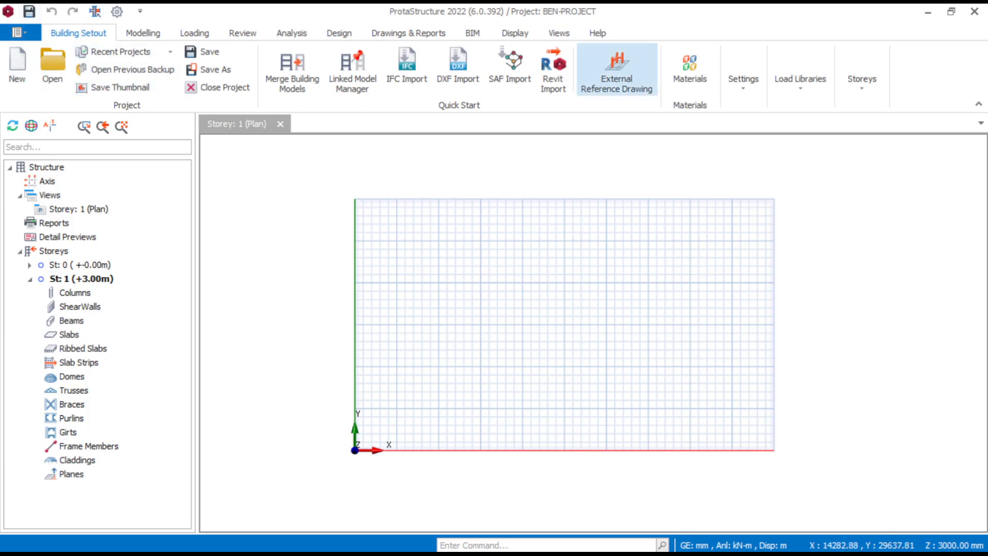
- Add the BEN PROJ DXF file from the Documents folder as an external reference drawing for storey 1
left_click(616, 69)
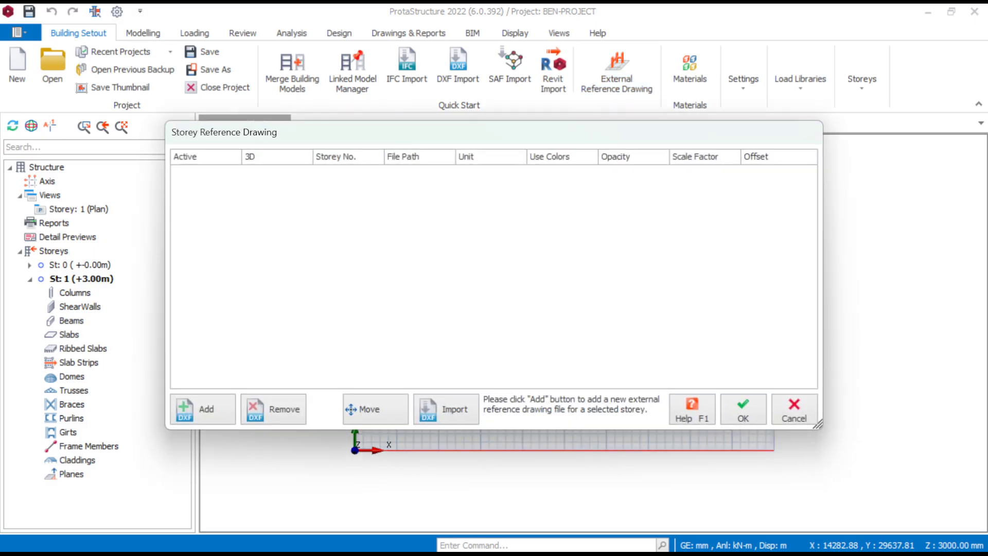
left_click(202, 409)
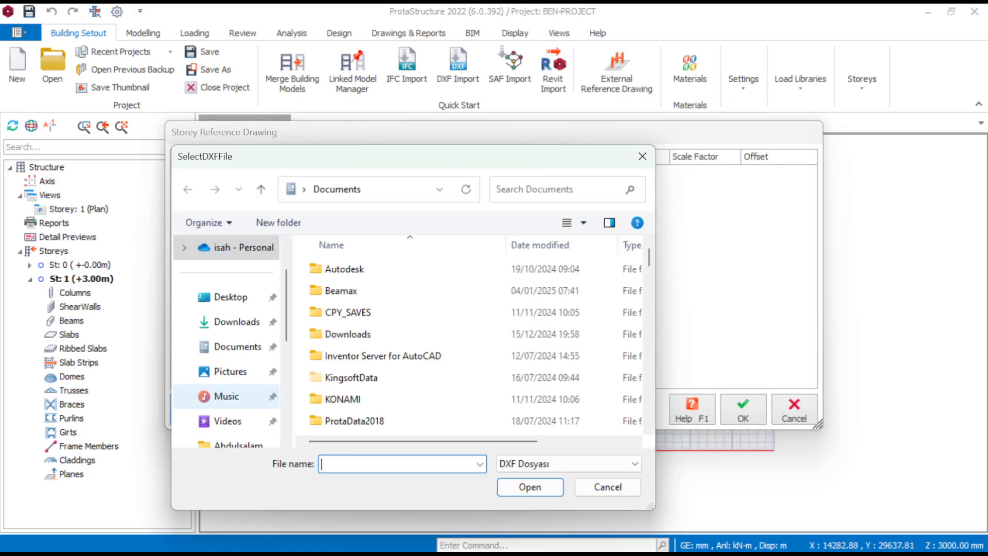
scroll(463, 344, "down", 5)
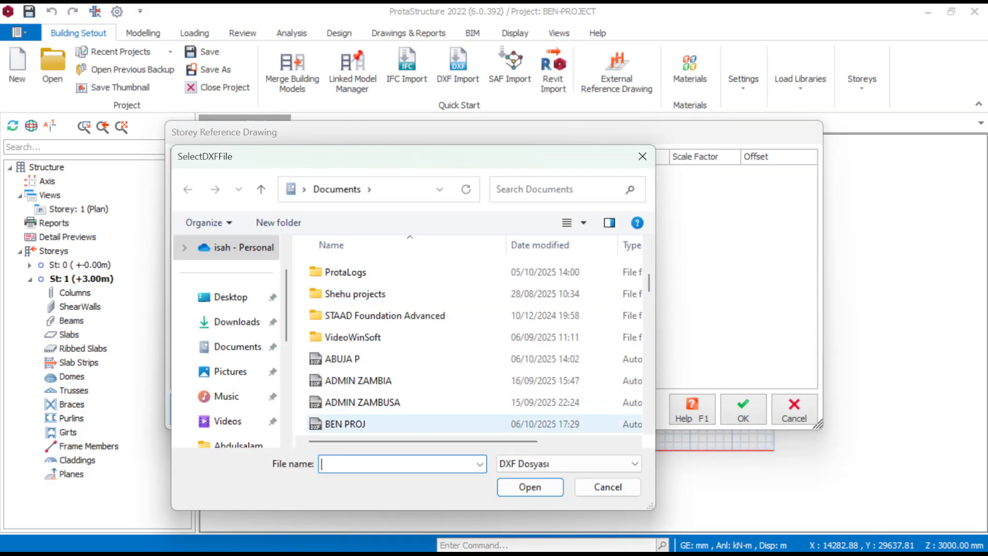
scroll(463, 344, "down", 1)
scroll(412, 380, "down", 1)
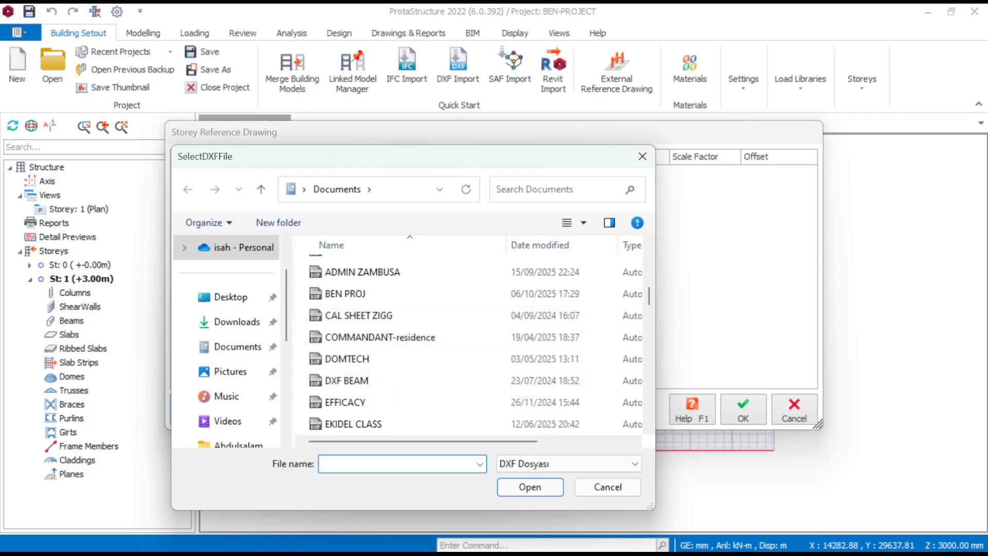
left_click(360, 293)
key("Return")
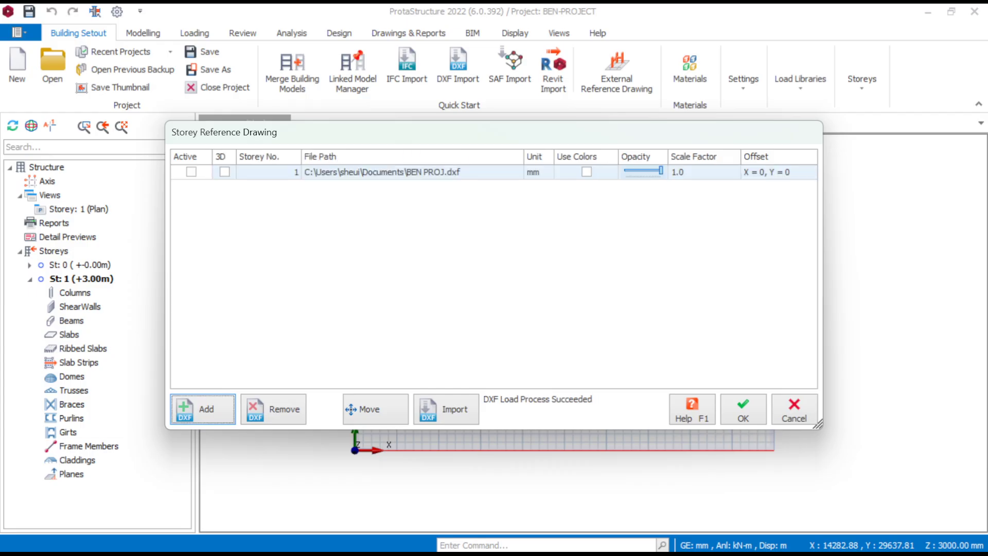
- Make the BEN PROJ reference drawing active and enable its 3D display and original colors
left_click(191, 171)
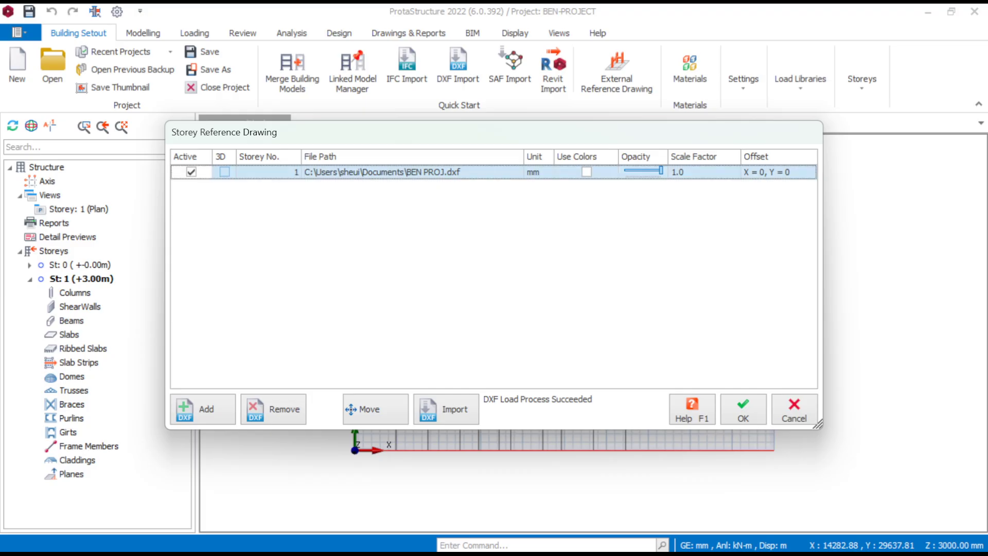
left_click(224, 172)
left_click(587, 172)
- Set up the DXF import so grids are read from the AXIS layer with no text layer assigned
left_click(447, 409)
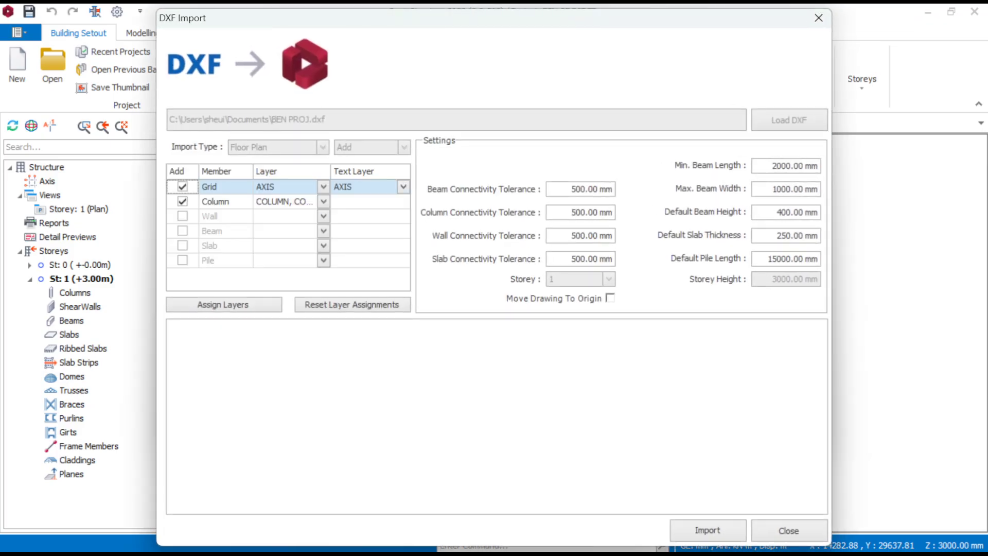
left_click(403, 187)
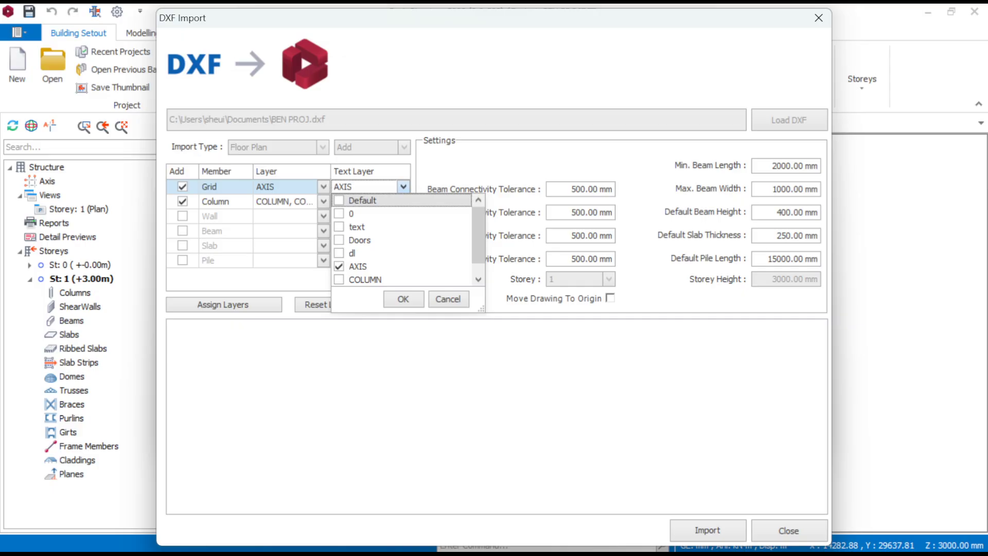
left_click(339, 267)
left_click(403, 299)
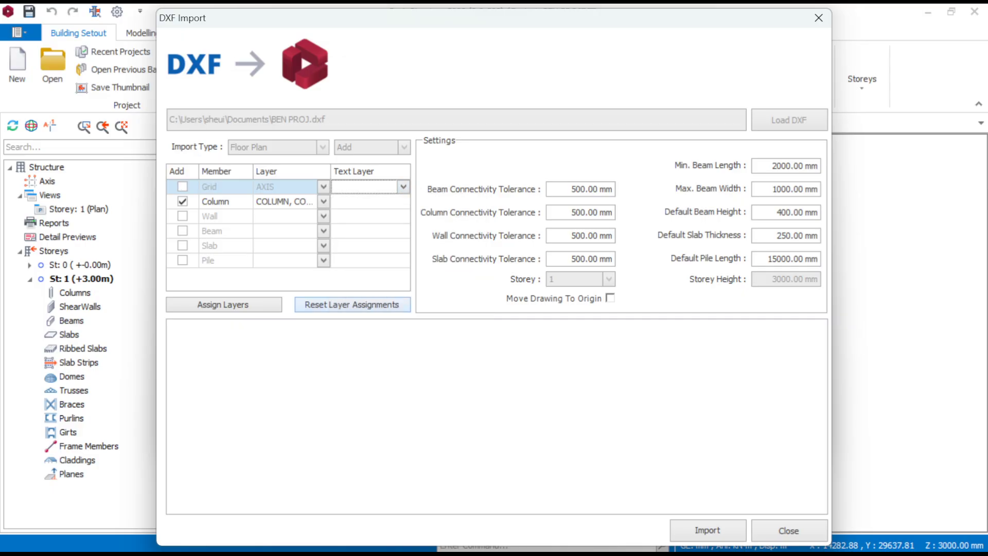
left_click(182, 186)
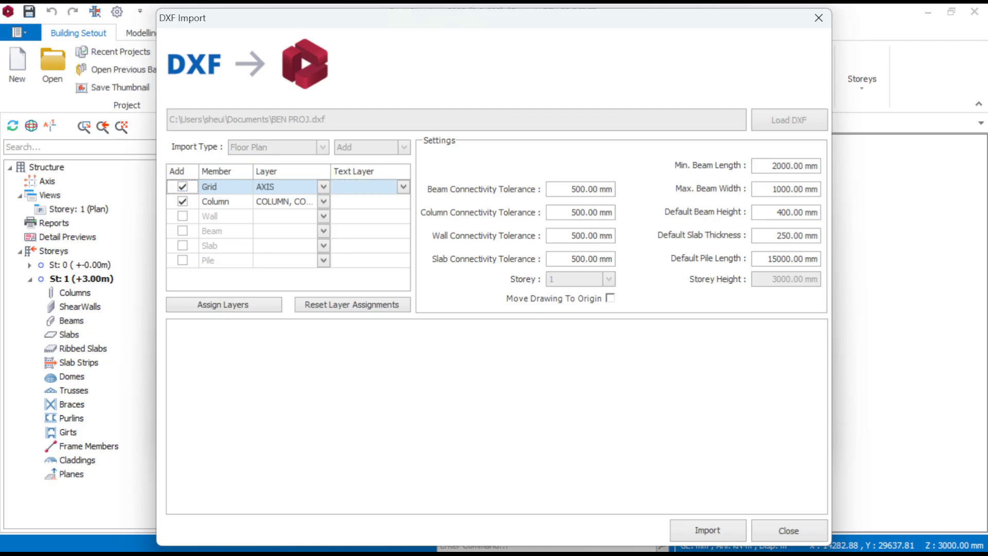
left_click(323, 187)
scroll(329, 240, "down", 1)
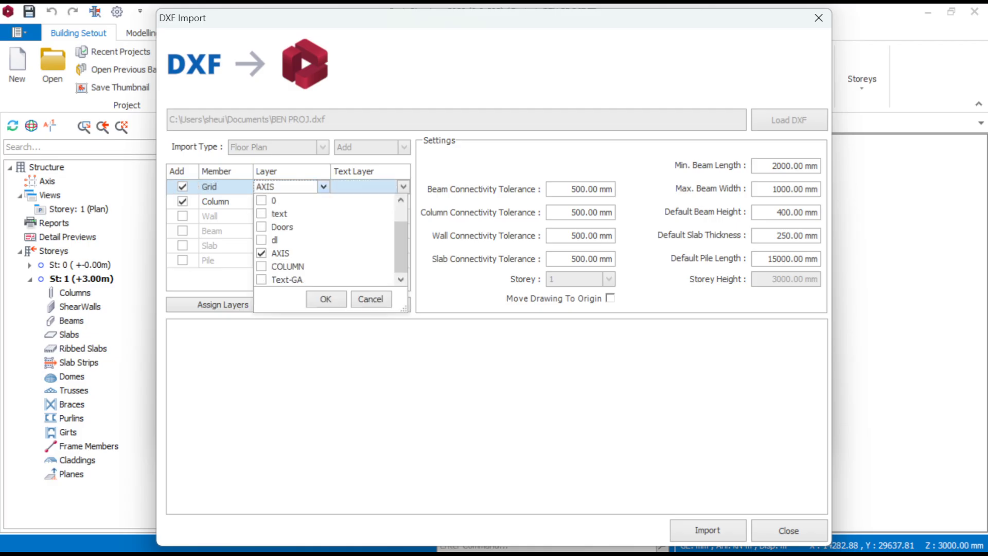
scroll(324, 239, "down", 1)
left_click(325, 299)
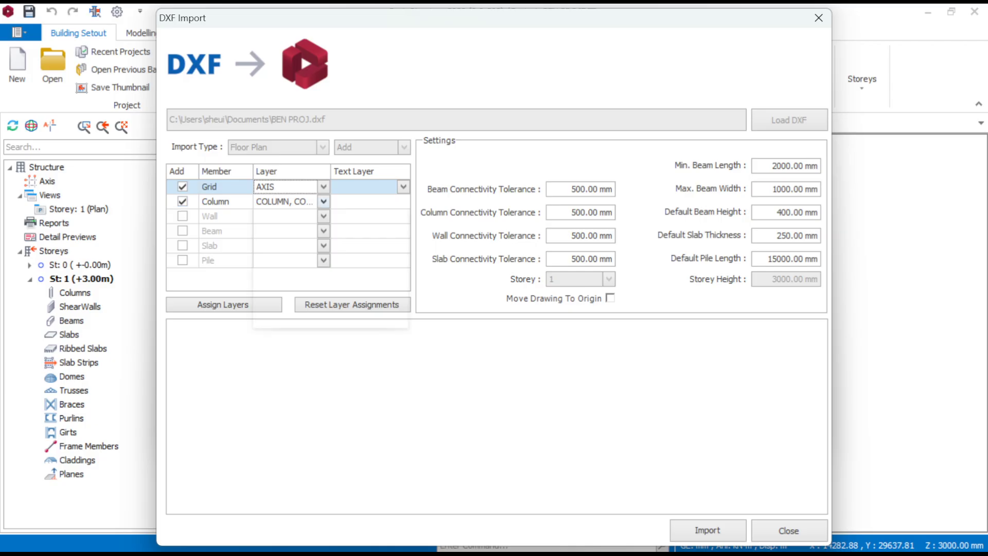
- Assign only the COLUMN layer to columns, import the grids and columns, and accept the reference drawing settings
left_click(323, 202)
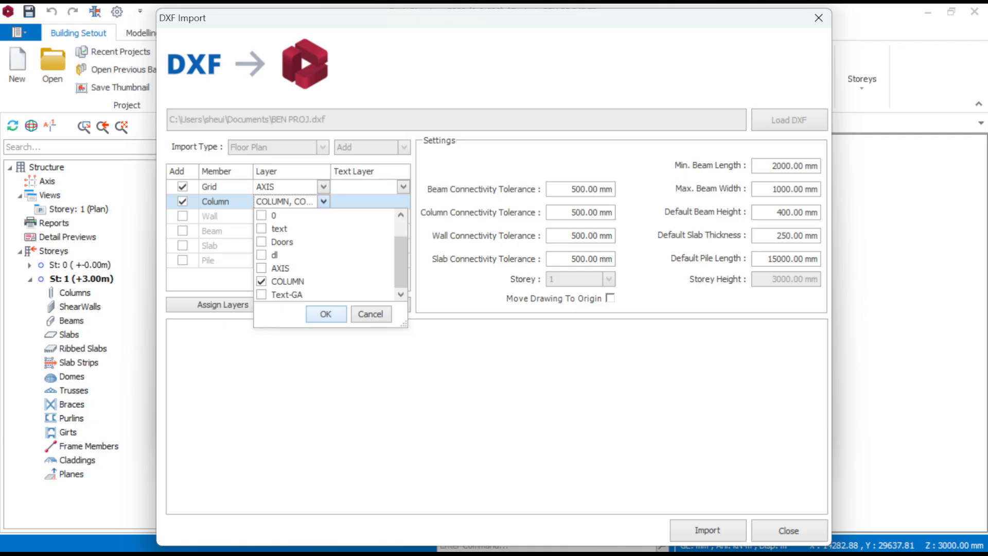
left_click(326, 314)
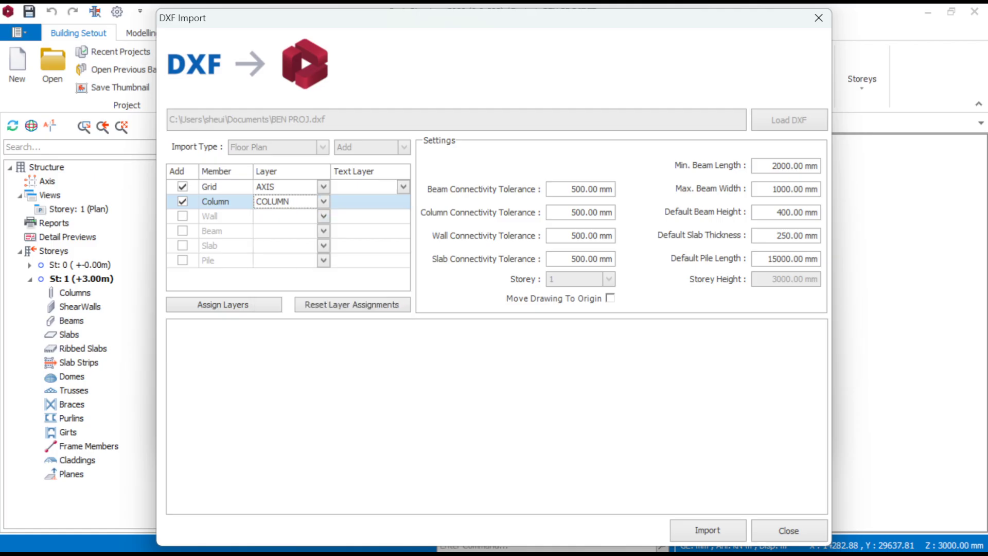
left_click(708, 531)
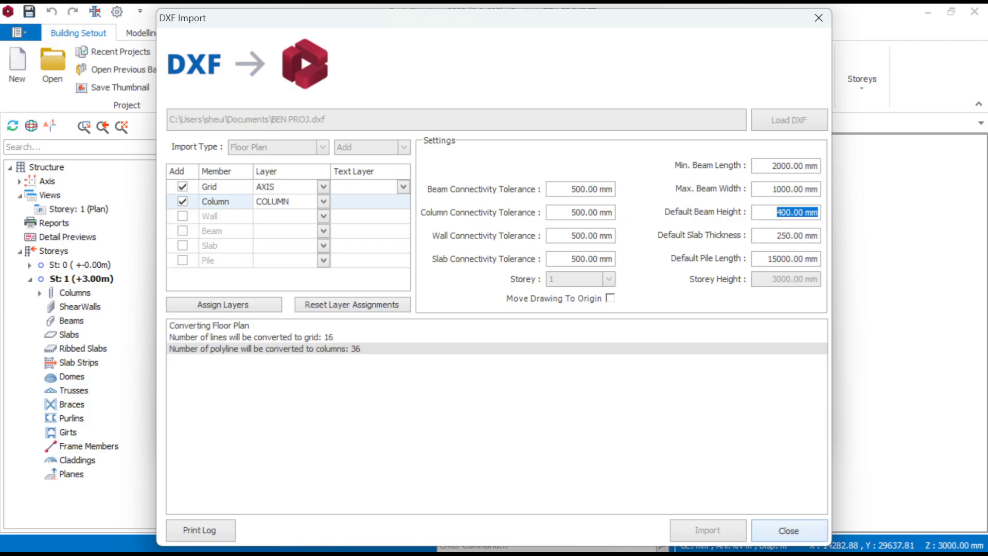
left_click(789, 530)
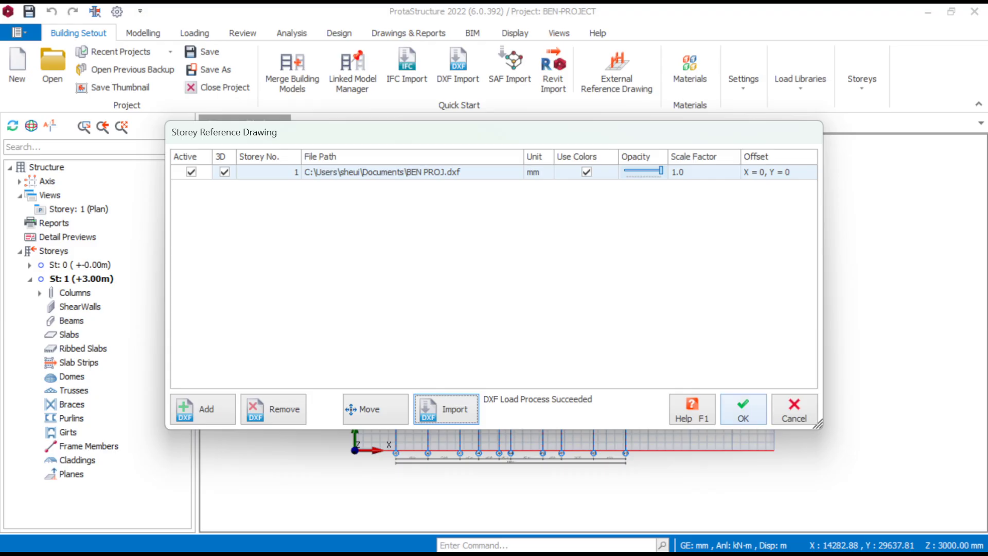
left_click(739, 415)
- Examine the imported gridlines and columns against the beam layout reference on the storey 1 plan
scroll(445, 249, "up", 5)
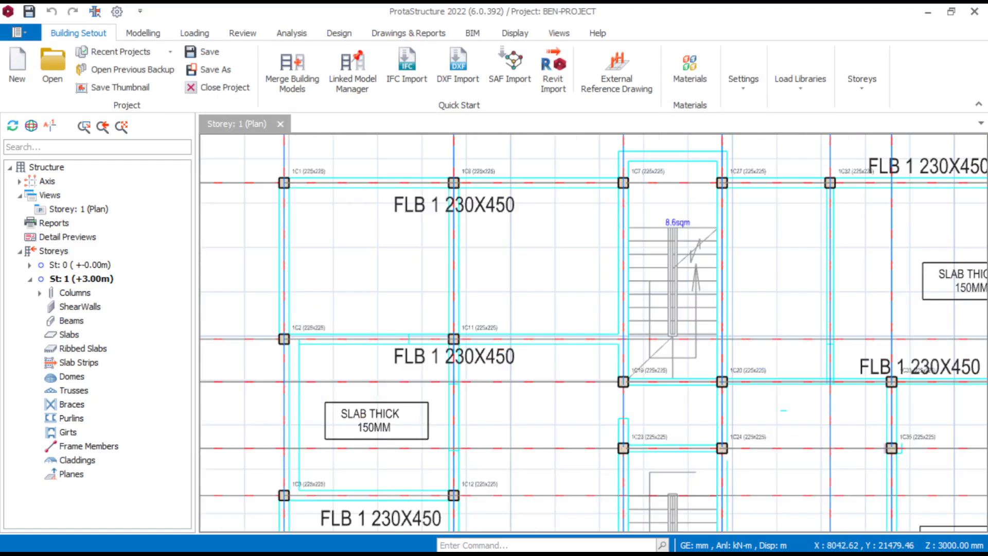
scroll(445, 248, "down", 2)
scroll(444, 249, "up", 2)
middle_click_drag(573, 342, 530, 322)
scroll(484, 296, "down", 3)
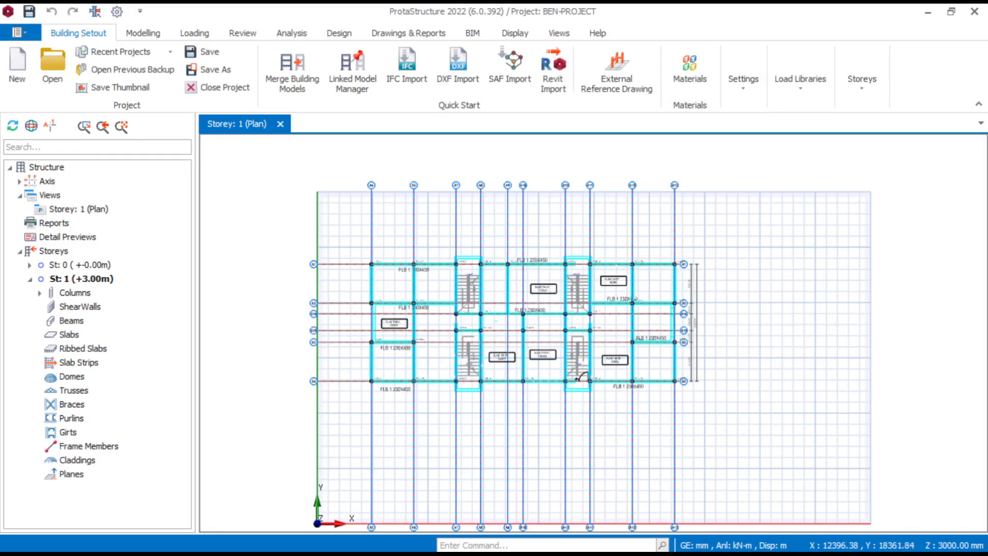
middle_click_drag(440, 316, 489, 308)
scroll(470, 305, "up", 3)
scroll(456, 293, "up", 3)
scroll(456, 294, "down", 3)
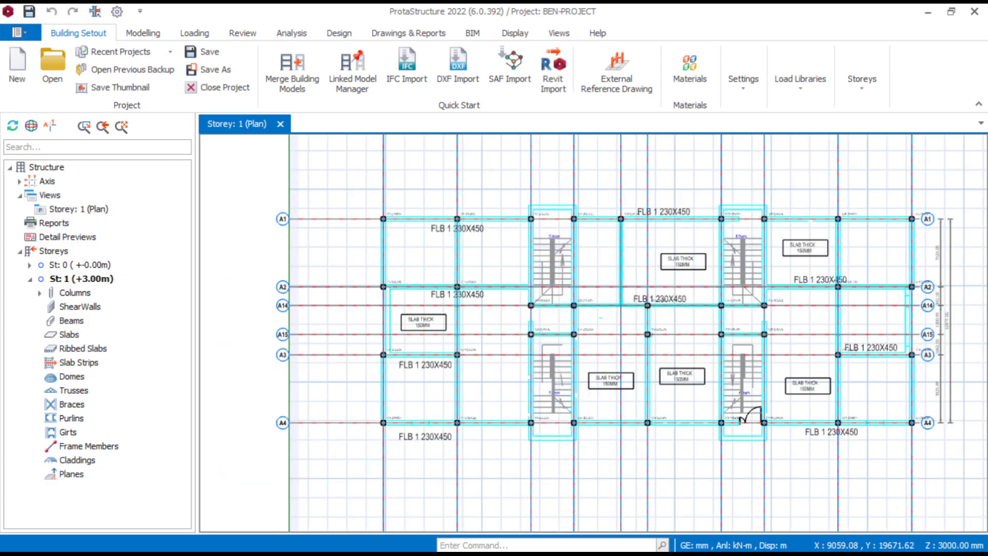
scroll(465, 290, "down", 2)
scroll(651, 254, "up", 5)
scroll(492, 232, "up", 2)
scroll(504, 243, "down", 4)
middle_click_drag(434, 262, 560, 276)
scroll(418, 271, "up", 3)
scroll(419, 289, "down", 6)
middle_click_drag(341, 290, 385, 290)
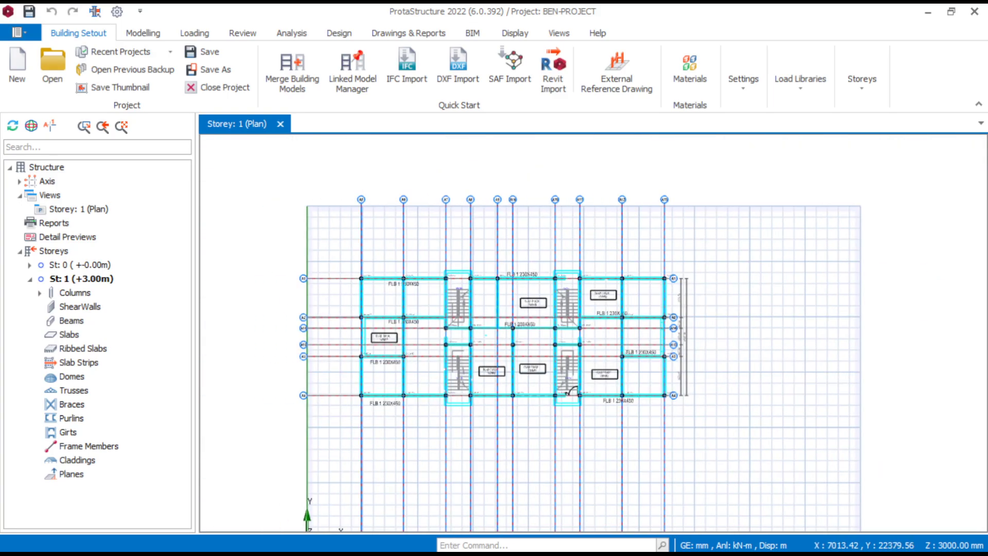
scroll(368, 283, "up", 3)
scroll(458, 273, "down", 3)
scroll(732, 289, "up", 3)
middle_click_drag(516, 264, 654, 281)
middle_click_drag(474, 292, 579, 298)
scroll(579, 297, "down", 1)
scroll(576, 298, "down", 1)
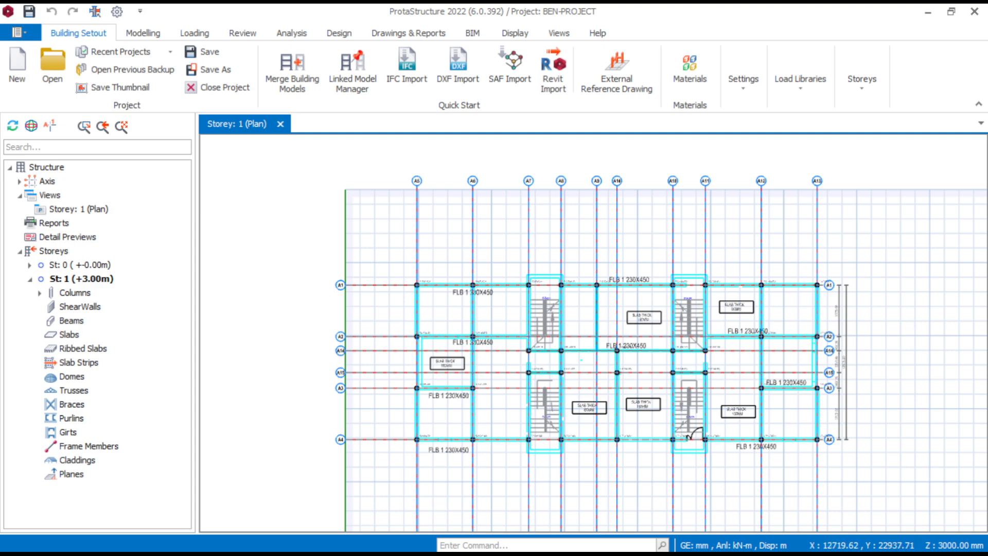
scroll(570, 325, "up", 2)
middle_click_drag(522, 320, 557, 312)
scroll(558, 313, "down", 1)
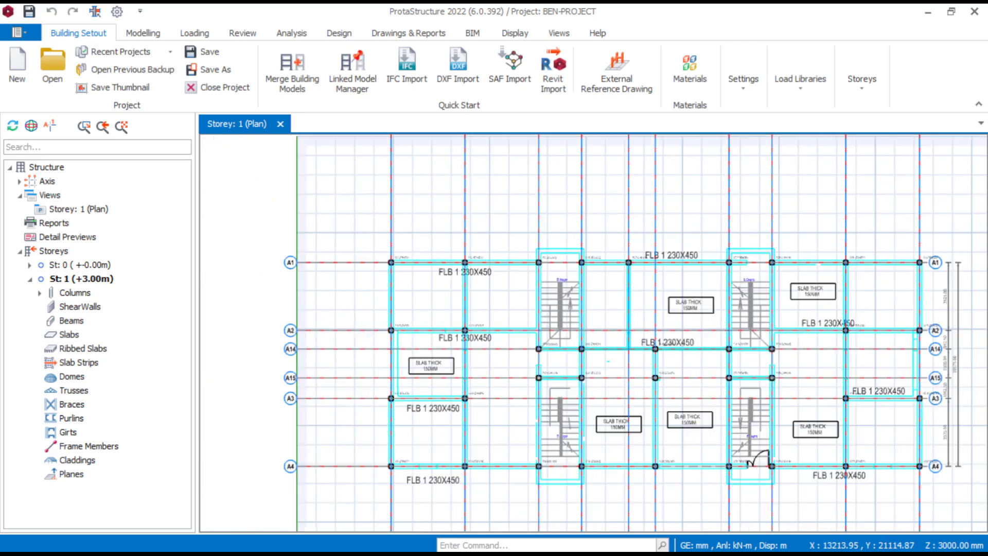
- Insert beams 230 mm wide and 450 mm deep along gridline A1 from axis A5 to A7
left_click(143, 32)
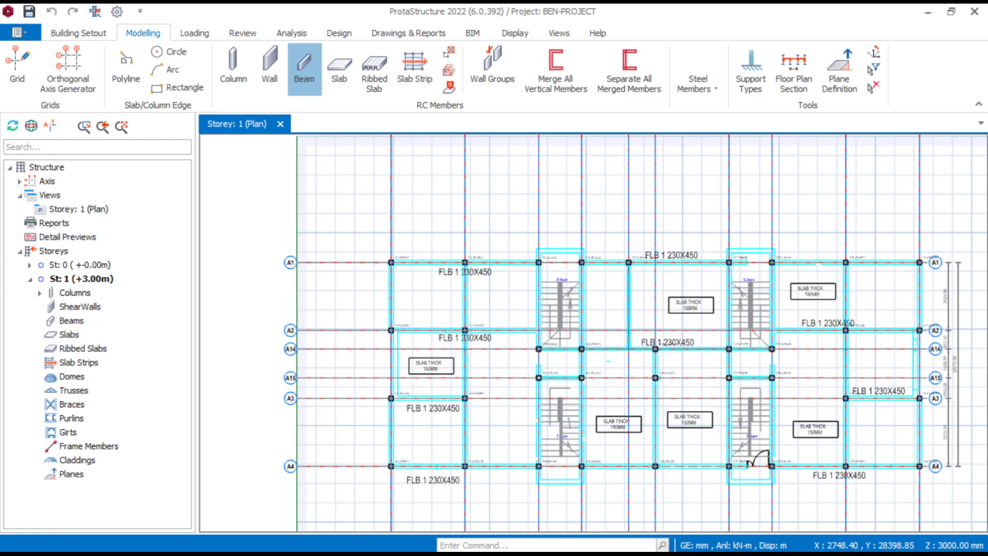
left_click(304, 67)
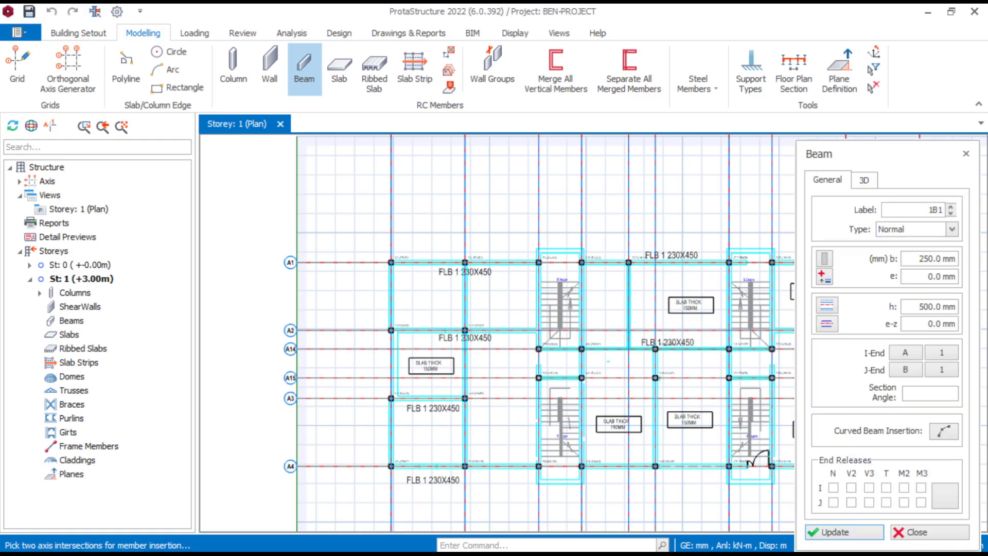
double_click(930, 259)
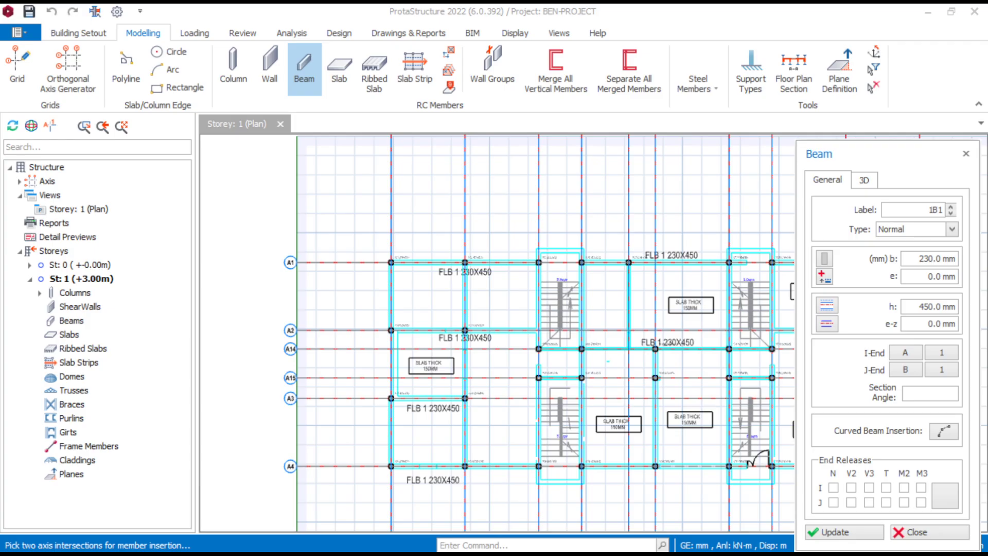
scroll(391, 262, "up", 5)
left_click(387, 258)
scroll(617, 329, "down", 3)
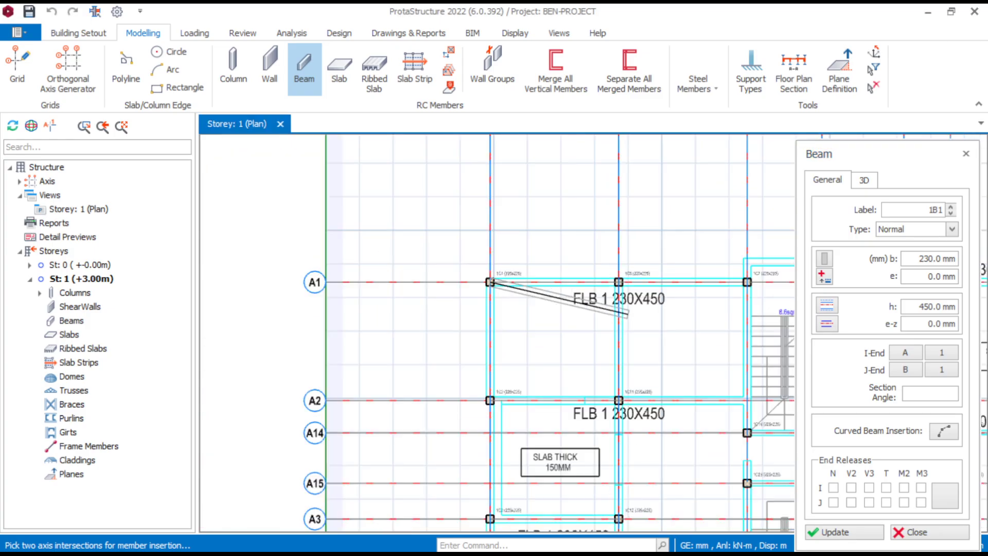
scroll(607, 298, "up", 4)
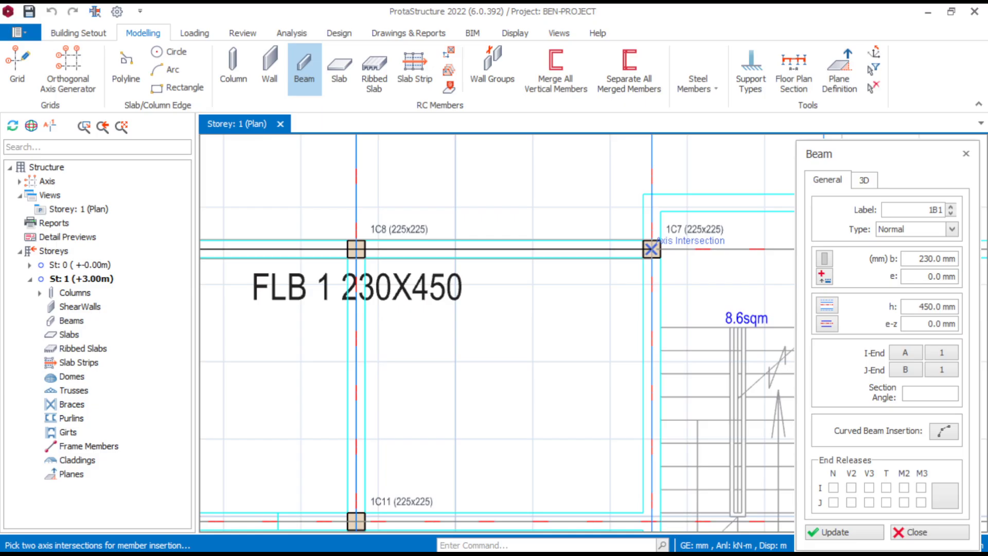
left_click(651, 249)
scroll(652, 249, "down", 4)
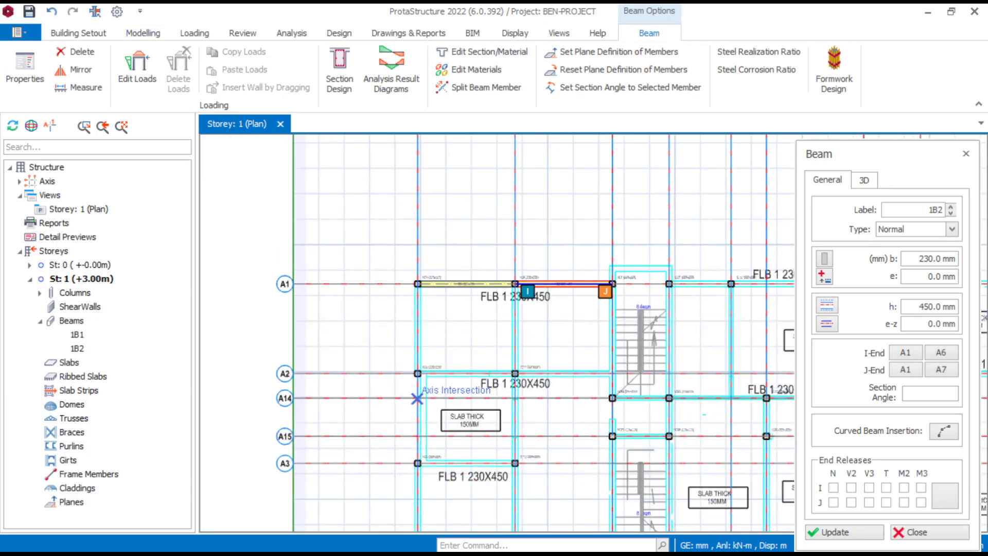
- Insert 230 x 450 mm beams along gridline A2 from axis A5 to A7
scroll(606, 287, "up", 4)
scroll(402, 387, "up", 2)
left_click(387, 382)
scroll(398, 207, "down", 4)
middle_click_drag(682, 354, 514, 379)
left_click(673, 290)
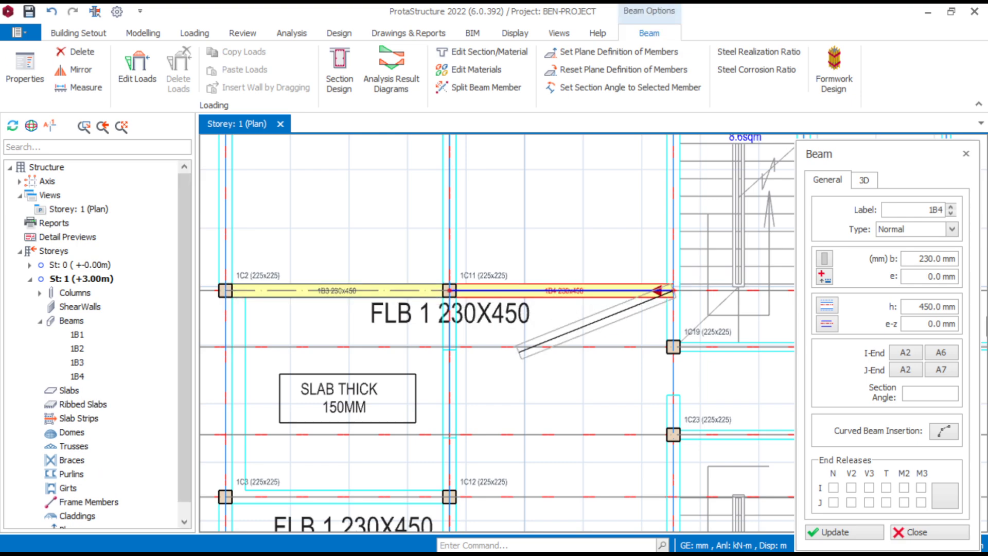
- Insert a 230 x 450 mm beam along gridline A3 from axis A5 to A6
scroll(577, 308, "down", 4)
scroll(466, 359, "up", 5)
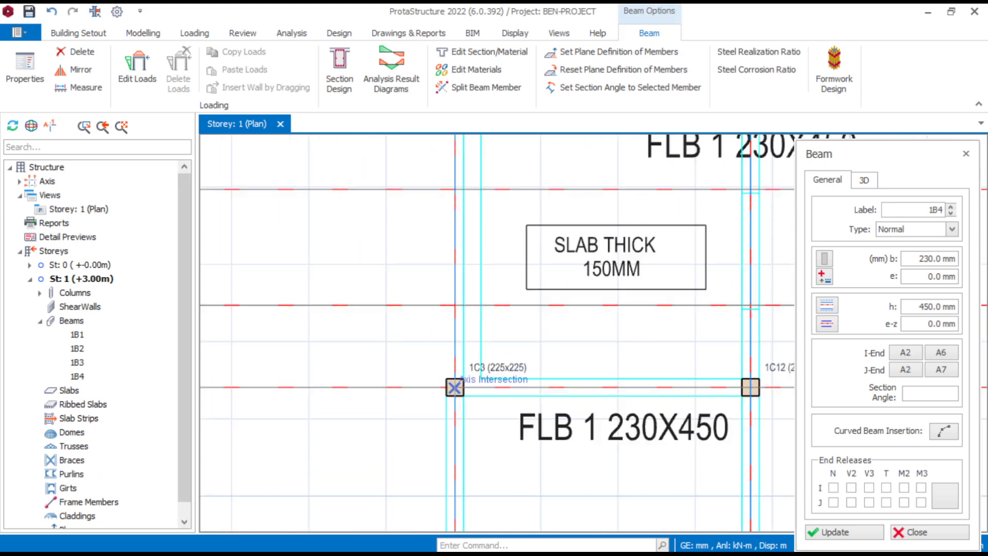
left_click(454, 387)
scroll(431, 363, "down", 3)
scroll(663, 427, "up", 3)
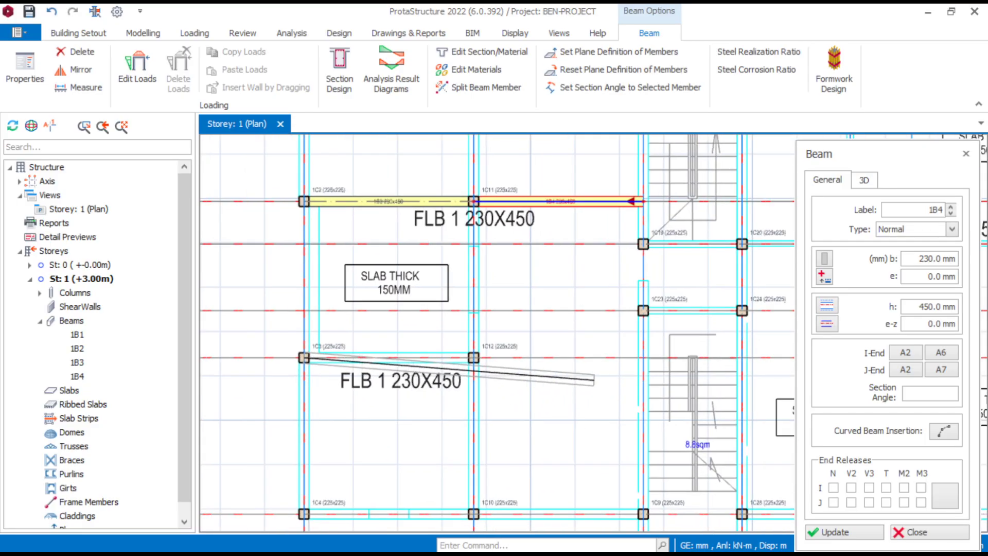
scroll(632, 378, "up", 3)
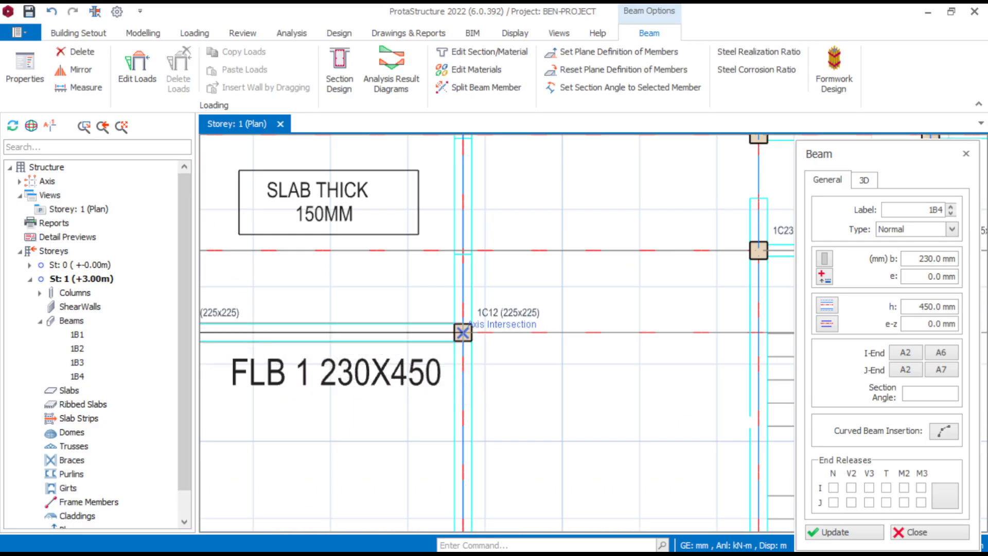
left_click(422, 352)
key("Escape")
- Insert 230 x 450 mm beams along gridline A4 from axis A5 to A7
scroll(625, 328, "down", 3)
scroll(501, 461, "up", 3)
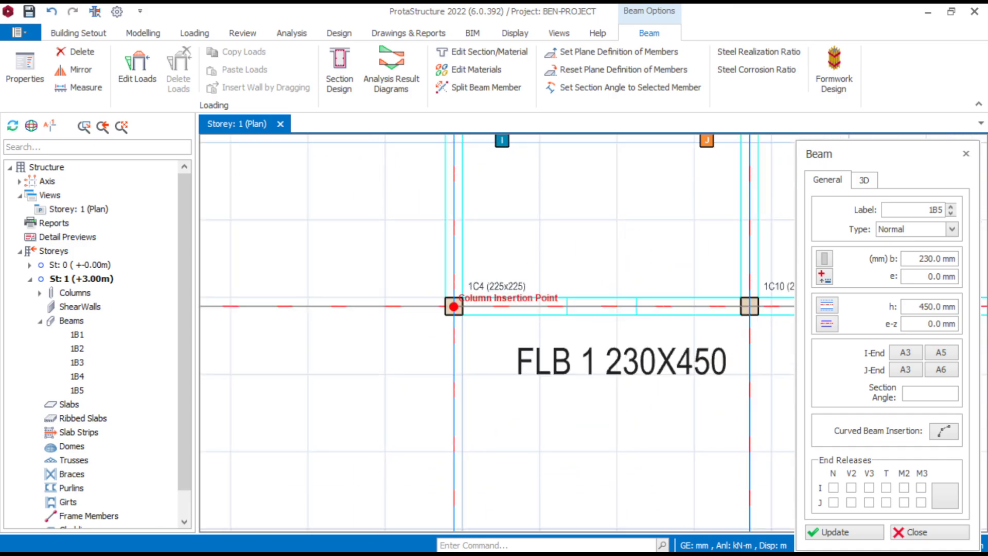
scroll(453, 307, "down", 3)
scroll(356, 292, "up", 4)
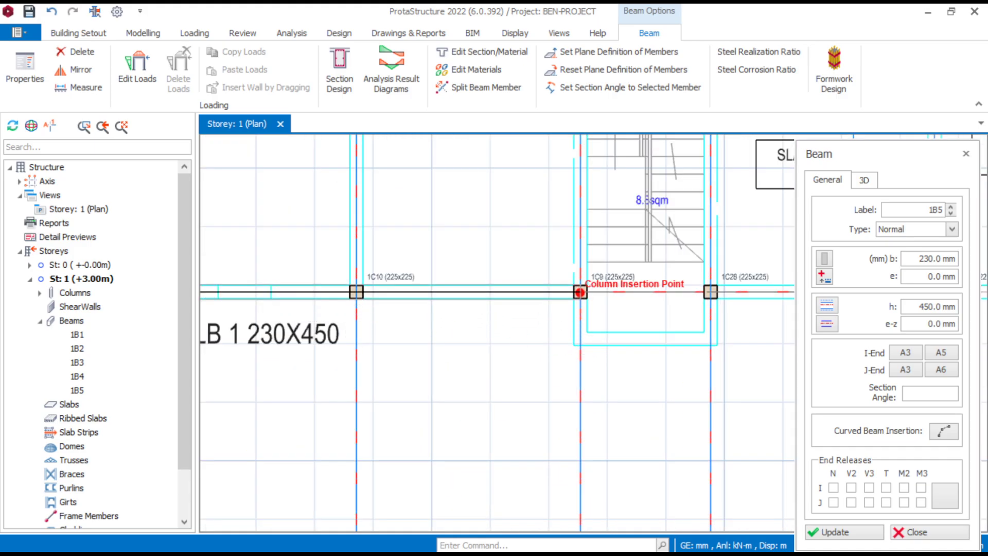
left_click(579, 292)
scroll(566, 319, "down", 3)
middle_click_drag(437, 152, 402, 256)
scroll(402, 254, "up", 5)
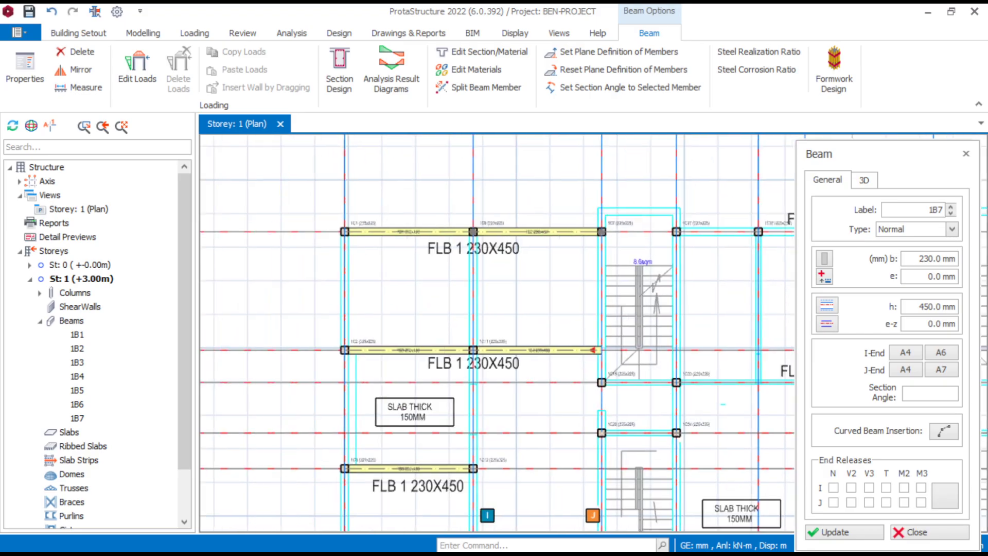
- Insert a 230 x 450 mm beam along axis A5 between gridlines A1 and A2
left_click(387, 250)
middle_click_drag(331, 441, 326, 220)
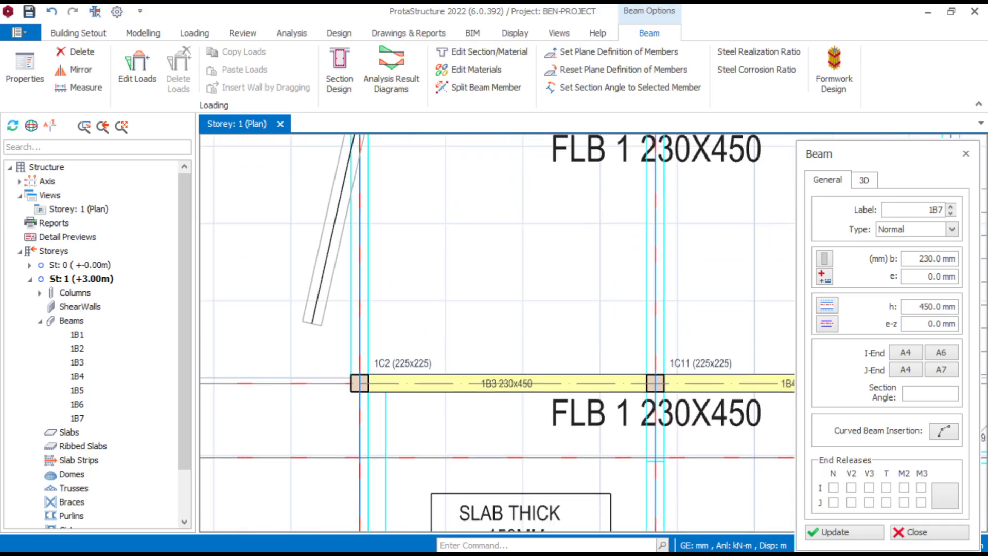
left_click(386, 522)
- Insert 230 x 450 mm beams along axis A7 from gridline A1 to A4, splitting them at supporting spans
scroll(332, 350, "down", 6)
scroll(540, 264, "up", 3)
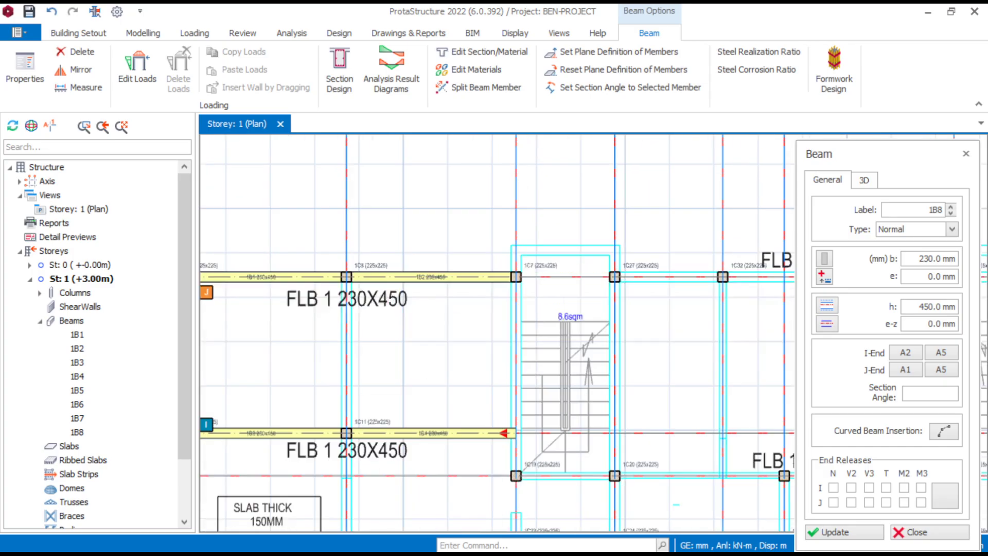
left_click(516, 276)
scroll(352, 478, "down", 3)
middle_click_drag(350, 474, 350, 291)
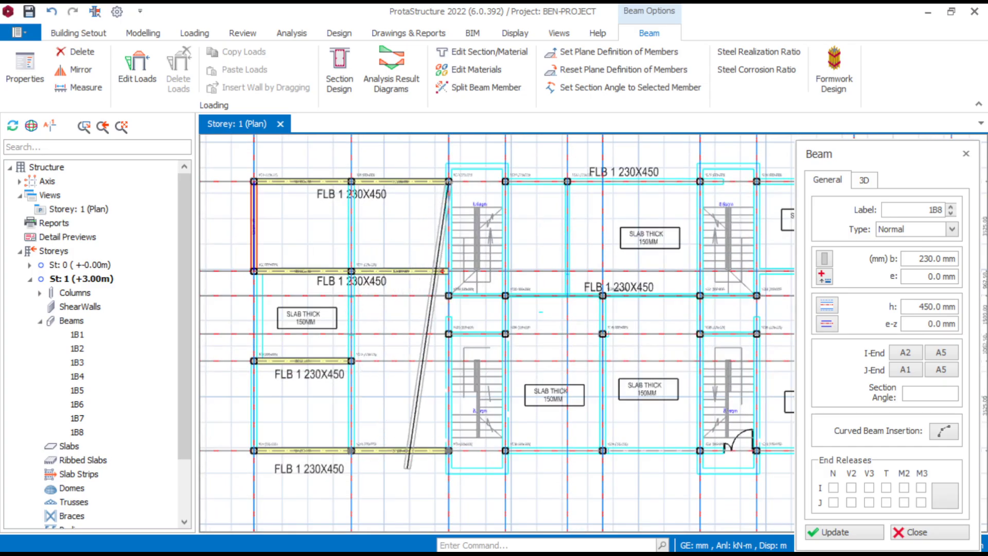
scroll(412, 472, "up", 6)
left_click(513, 409)
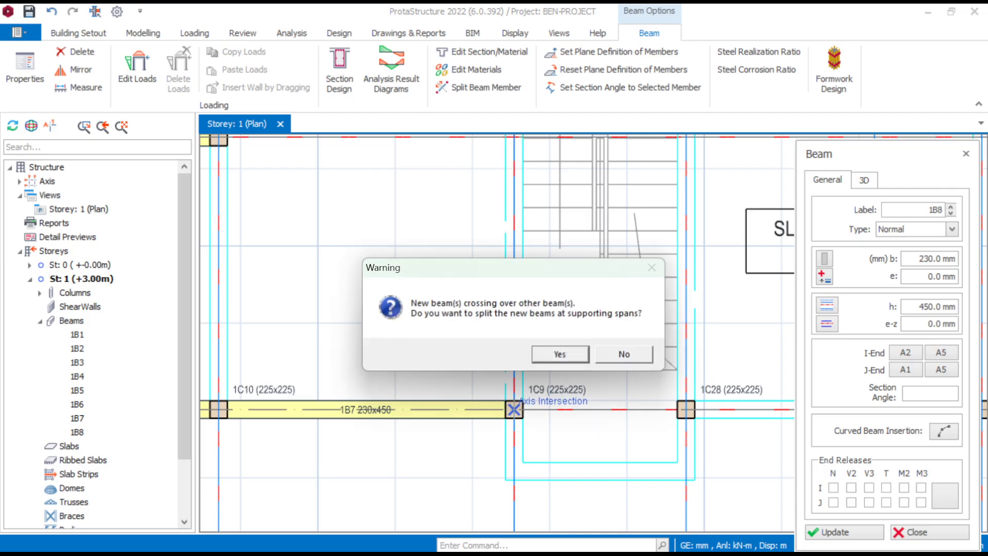
left_click(560, 354)
- Delete the two axis A7 beam segments between gridlines A1 and A14
scroll(560, 354, "down", 6)
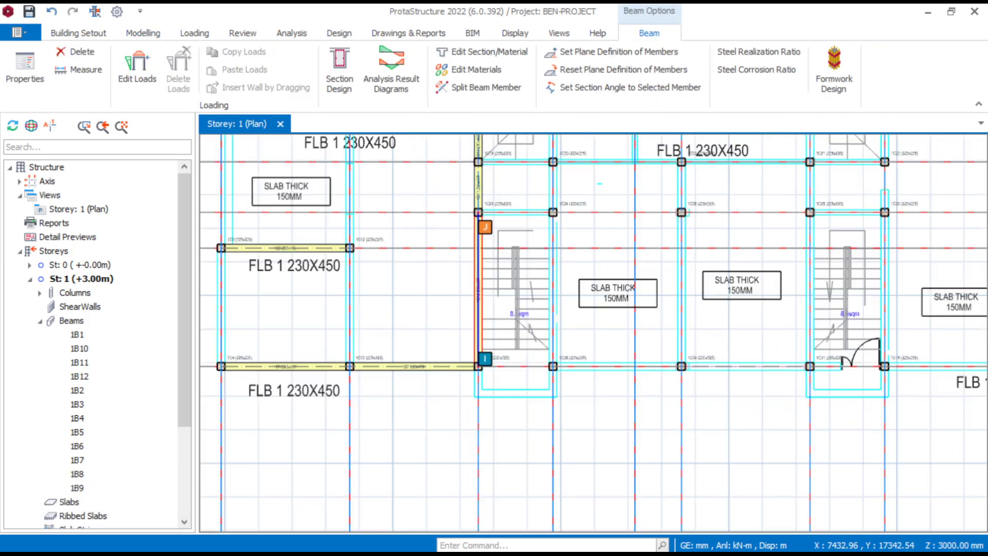
scroll(455, 333, "up", 8)
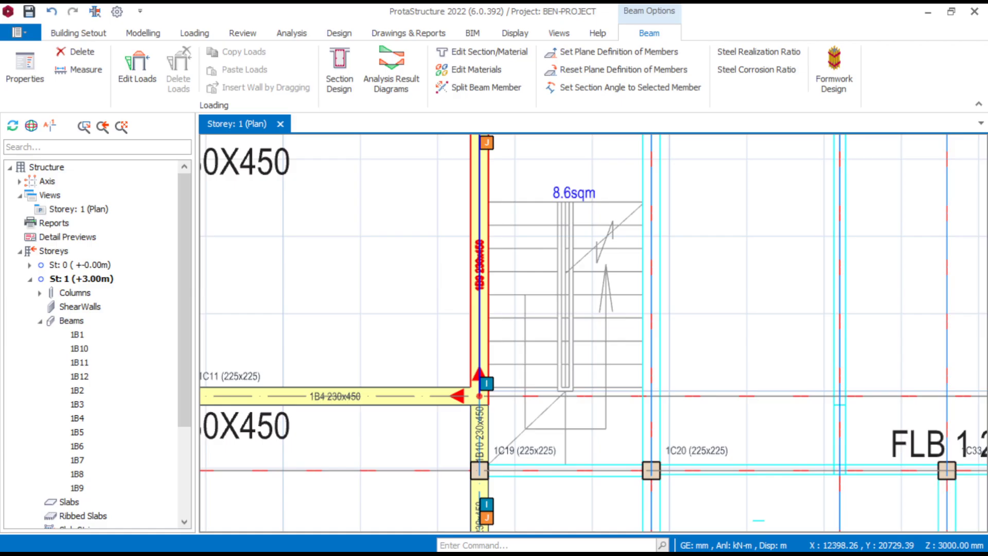
left_click(468, 334)
key("Delete")
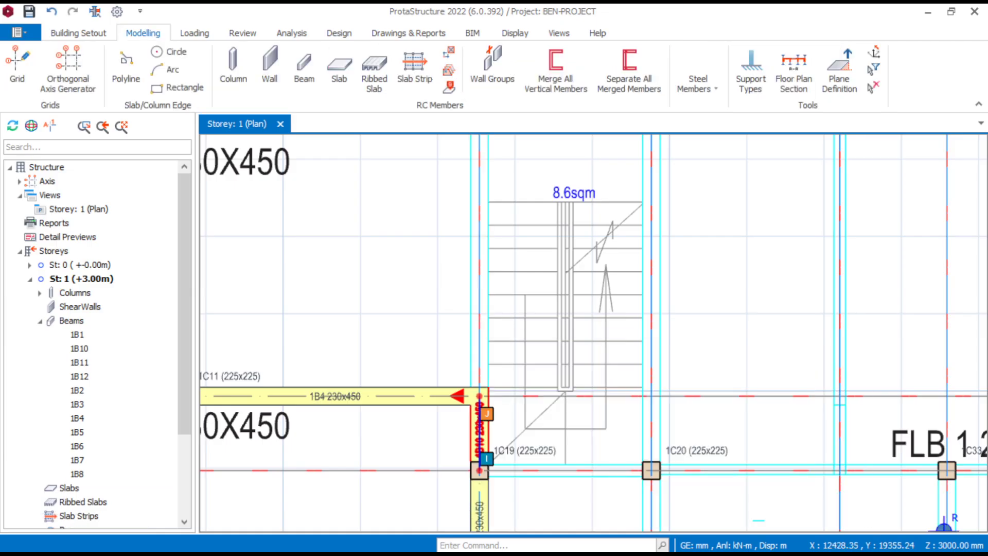
left_click(469, 446)
key("Delete")
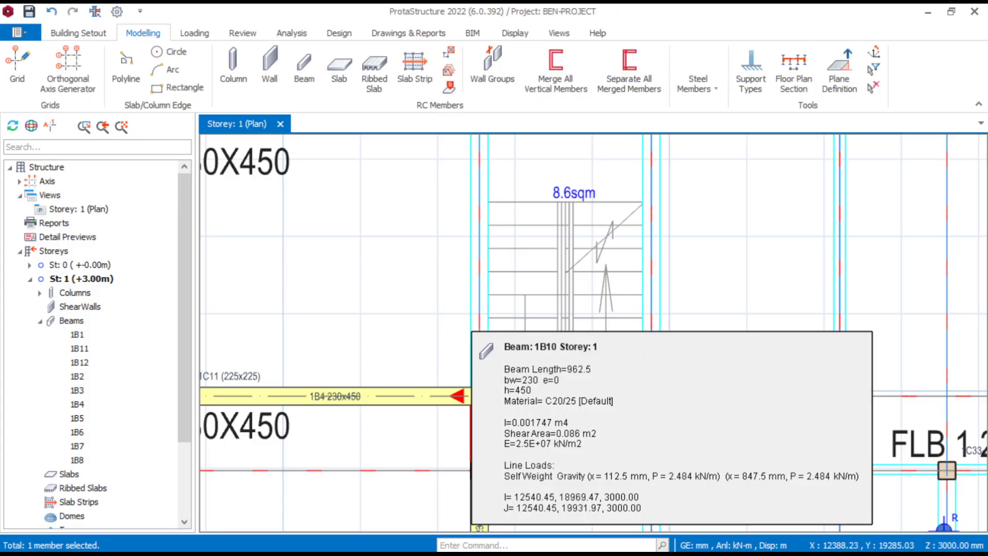
- Insert a single 230 x 450 mm beam along axis A7 between gridlines A1 and A14, reusing beam 1B11's properties
middle_click_drag(442, 524, 434, 402)
scroll(348, 279, "up", 2)
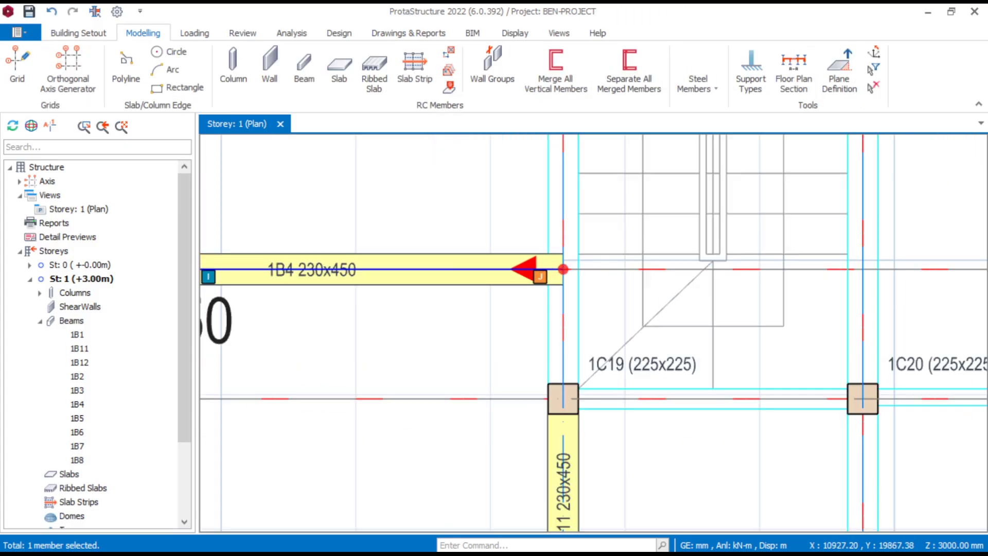
scroll(364, 297, "down", 3)
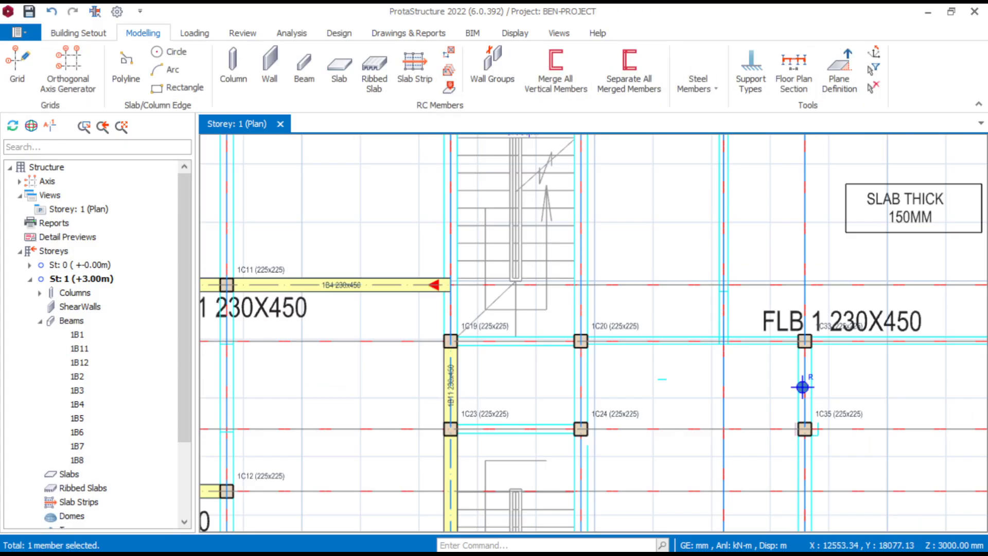
left_click(452, 396)
right_click(448, 386)
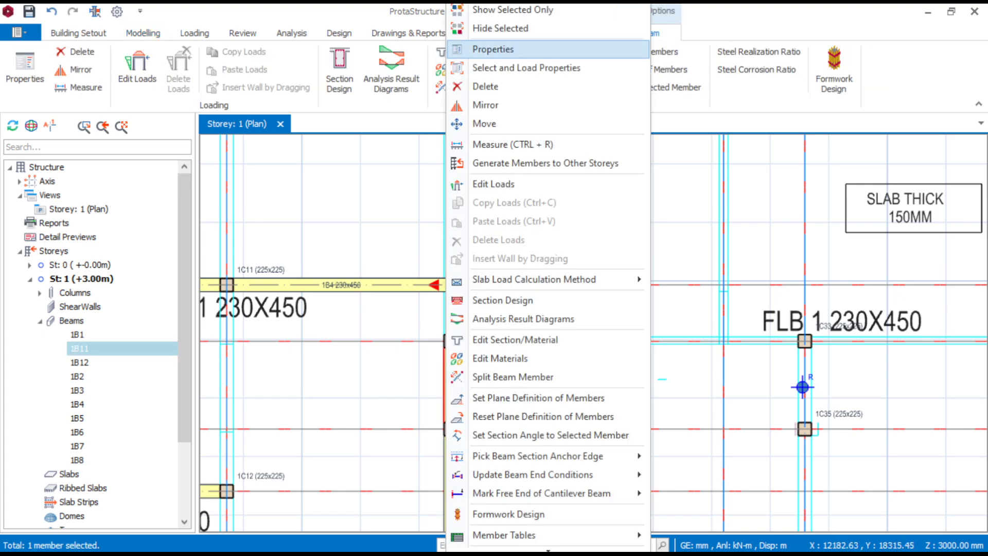
left_click(493, 49)
scroll(427, 288, "up", 3)
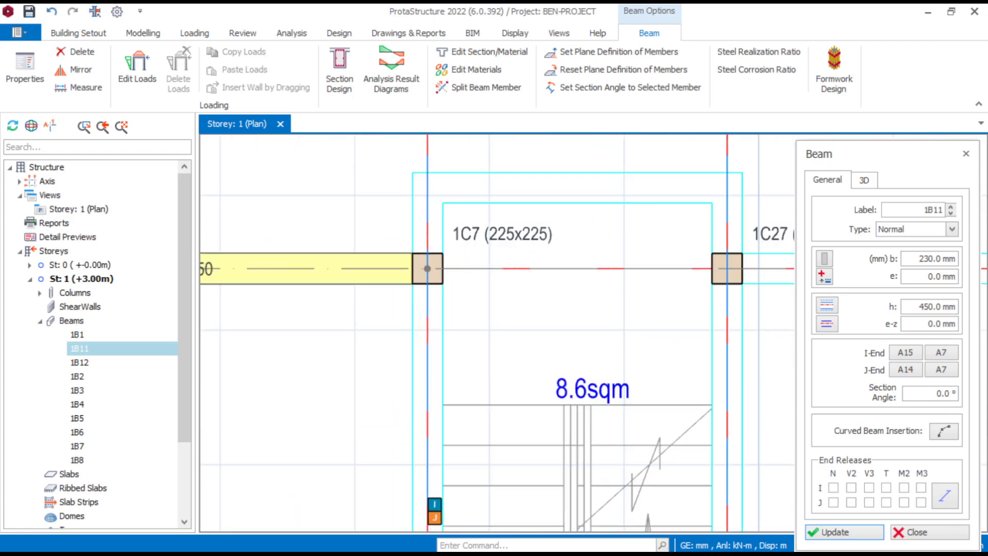
scroll(427, 268, "down", 3)
scroll(451, 312, "up", 3)
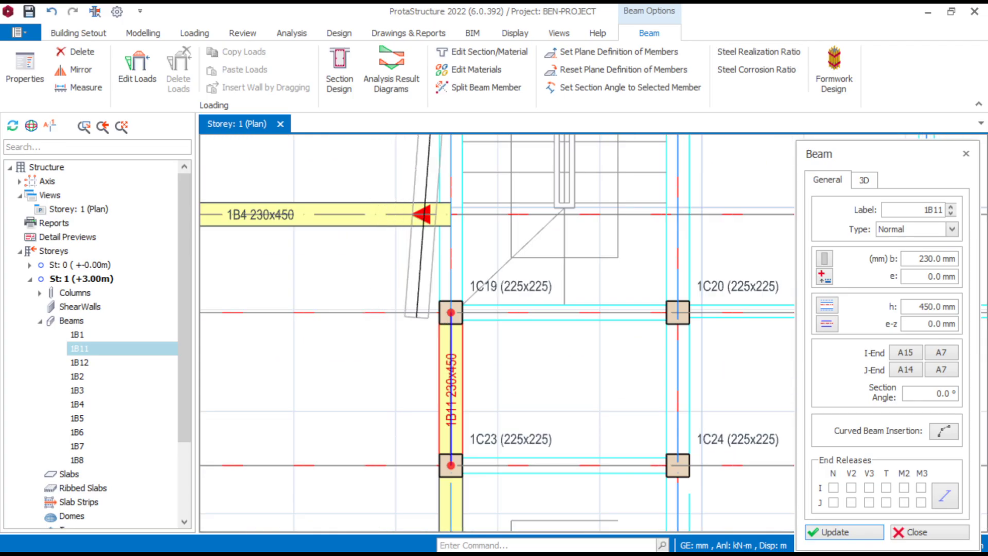
left_click(451, 312)
left_click(614, 354)
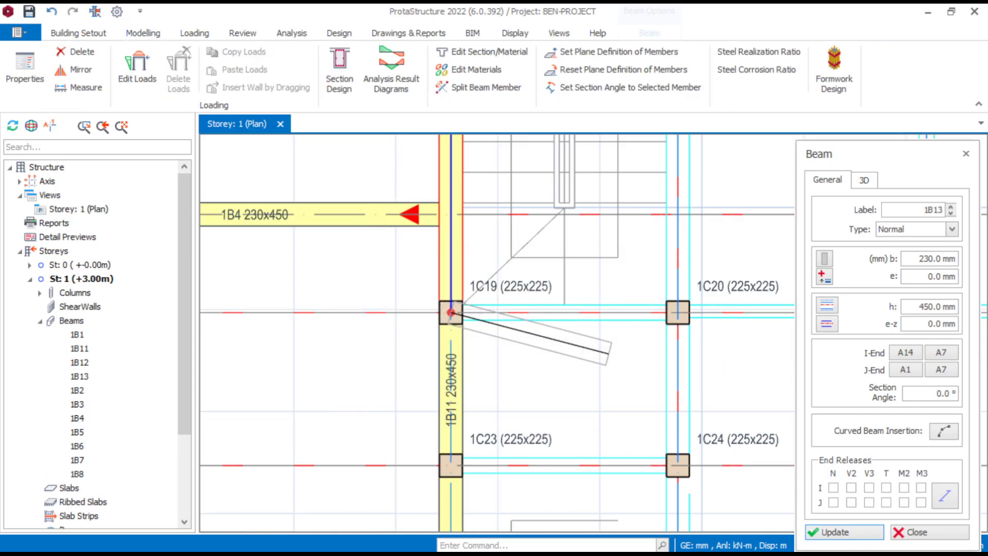
key("Escape")
- Delete the beam on gridline A2 between axes A6 and A7
scroll(423, 315, "down", 3)
middle_click_drag(423, 314, 488, 310)
scroll(398, 294, "up", 4)
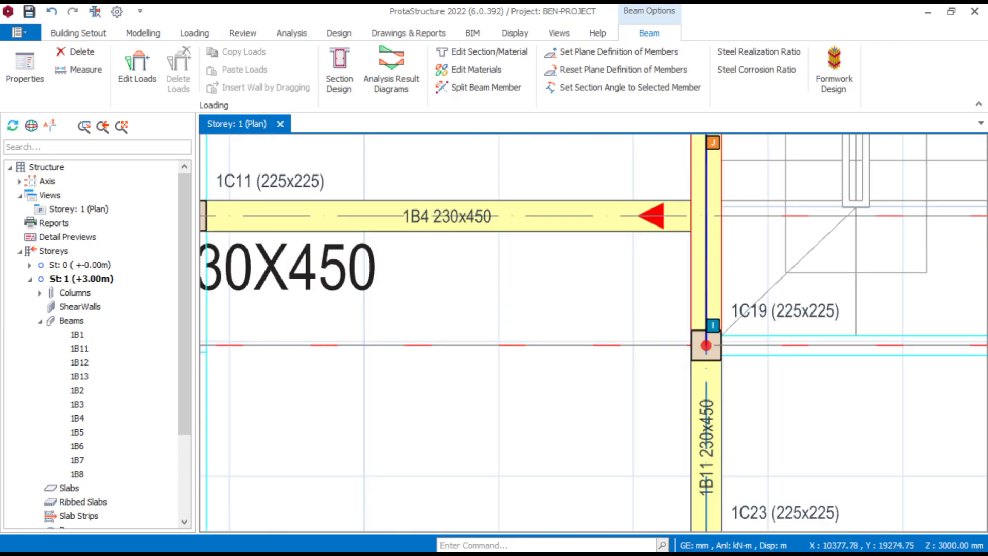
middle_click_drag(412, 282, 452, 306)
scroll(479, 269, "down", 2)
scroll(479, 269, "up", 2)
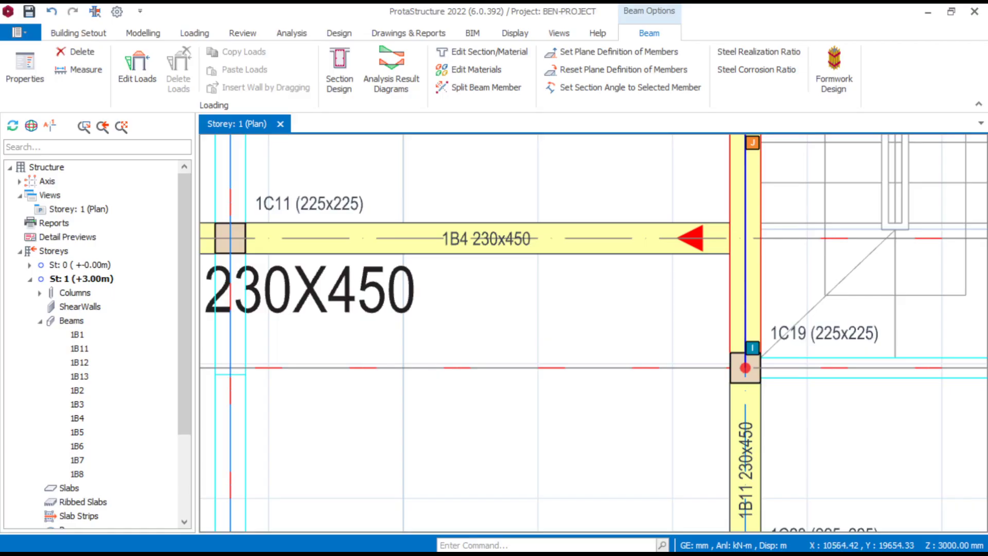
middle_click_drag(478, 256, 532, 271)
left_click(545, 268)
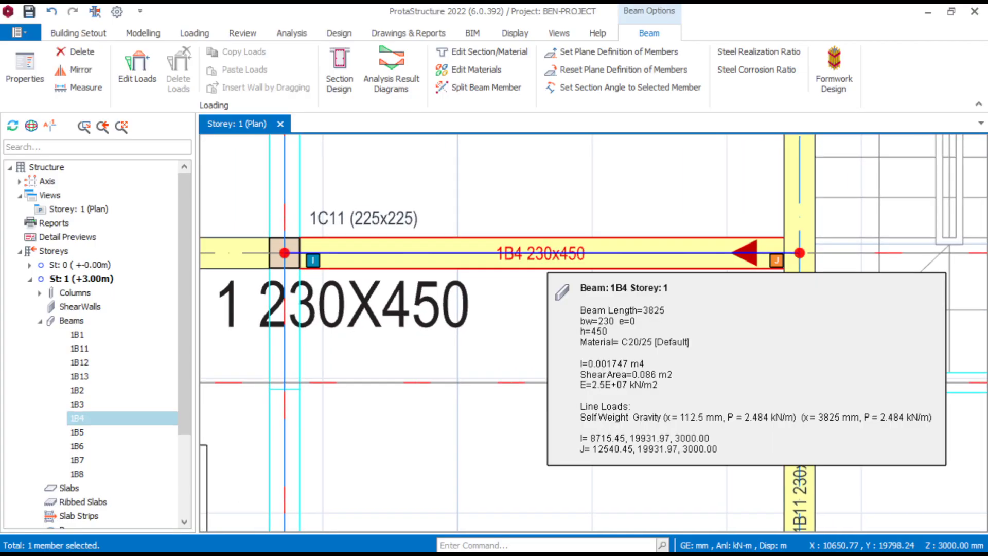
key("Delete")
- Reinsert the 230 x 450 mm beam along gridline A2 from column 1C11 to axis A7, using beam 1B3's properties
scroll(502, 299, "down", 3)
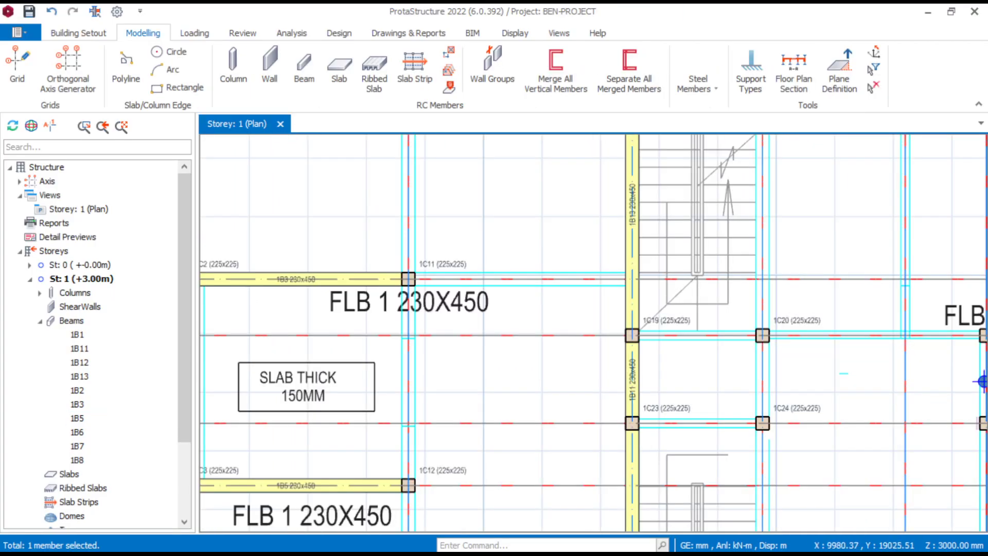
middle_click_drag(479, 297, 506, 301)
scroll(347, 291, "up", 2)
left_click(335, 284)
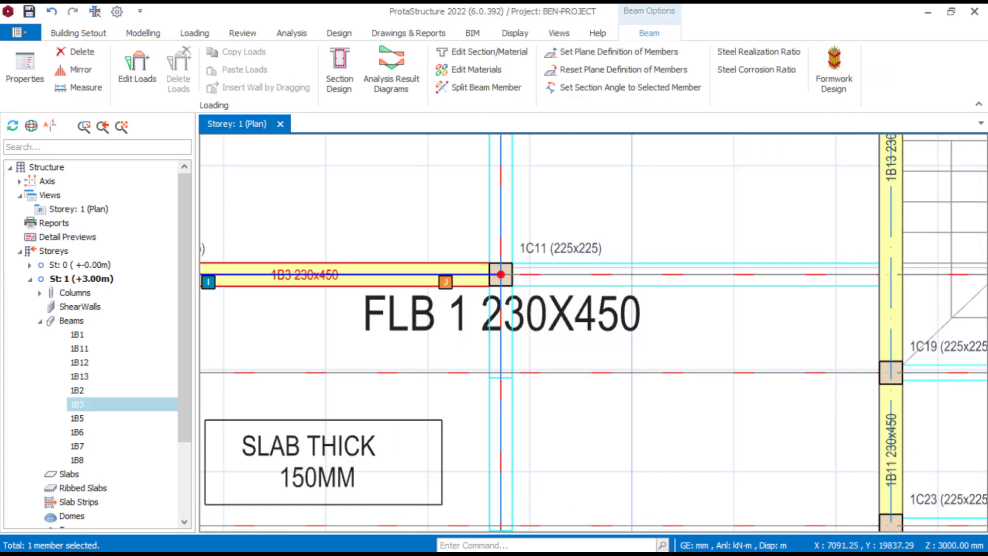
right_click(501, 274)
left_click(380, 46)
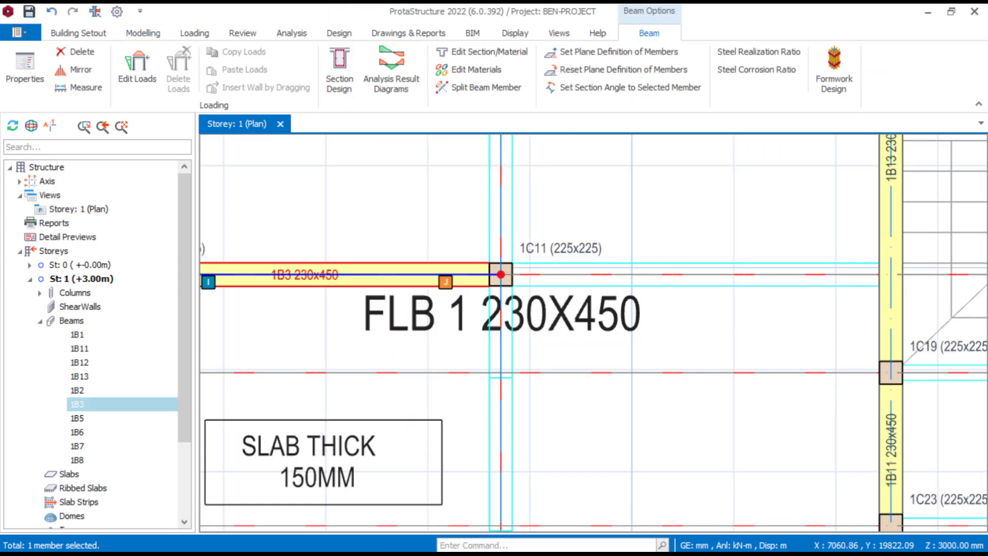
scroll(500, 274, "down", 3)
scroll(708, 252, "up", 3)
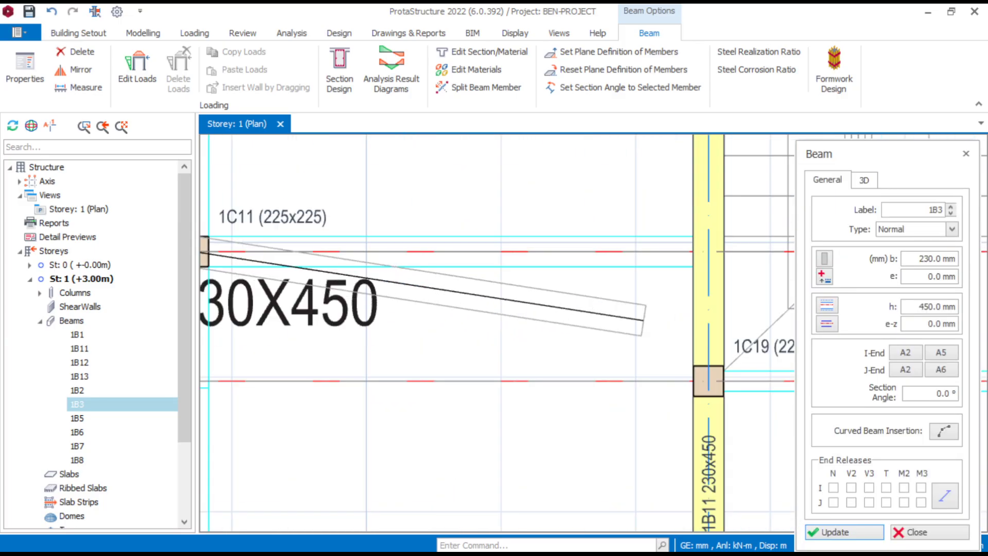
left_click(708, 252)
- Insert 230 x 450 mm beams along axis A6 from gridline A1 to A4
scroll(708, 252, "down", 3)
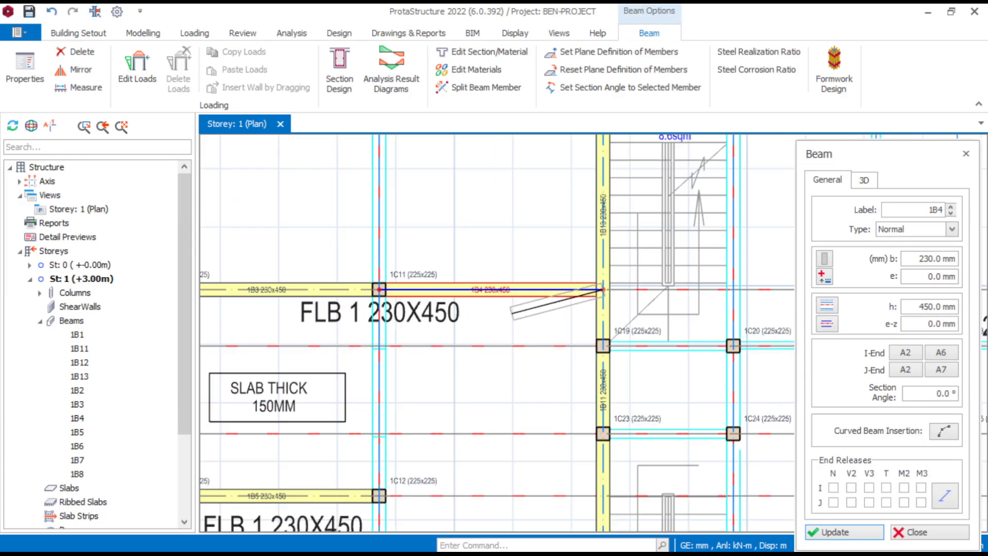
scroll(520, 282, "down", 4)
scroll(481, 240, "up", 4)
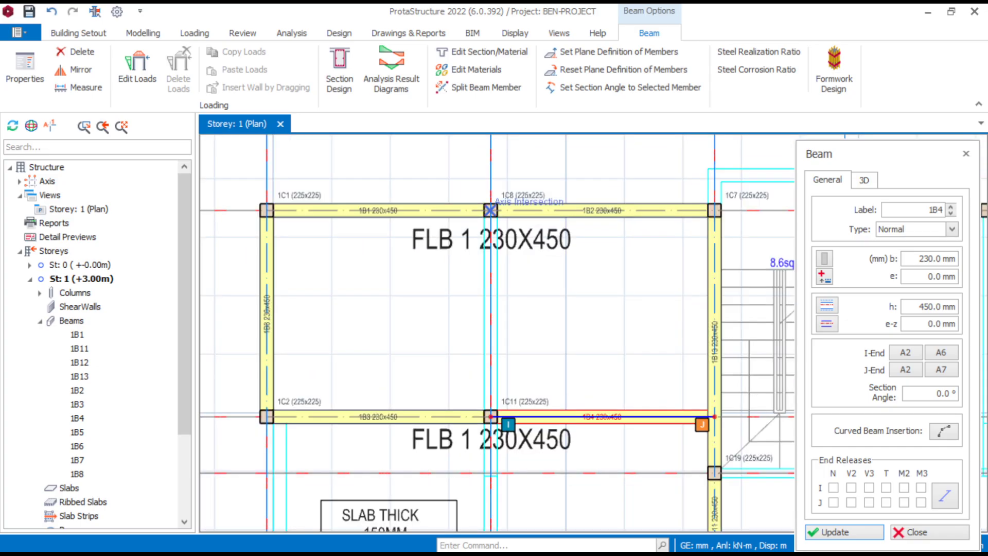
left_click_drag(490, 210, 391, 360)
scroll(419, 453, "down", 4)
scroll(512, 347, "up", 5)
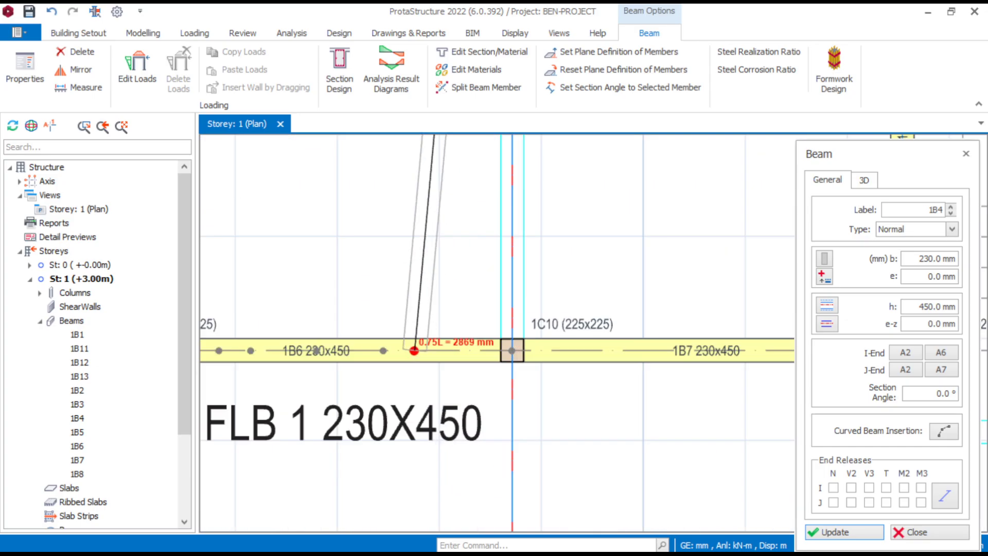
left_click(512, 350)
scroll(571, 334, "down", 5)
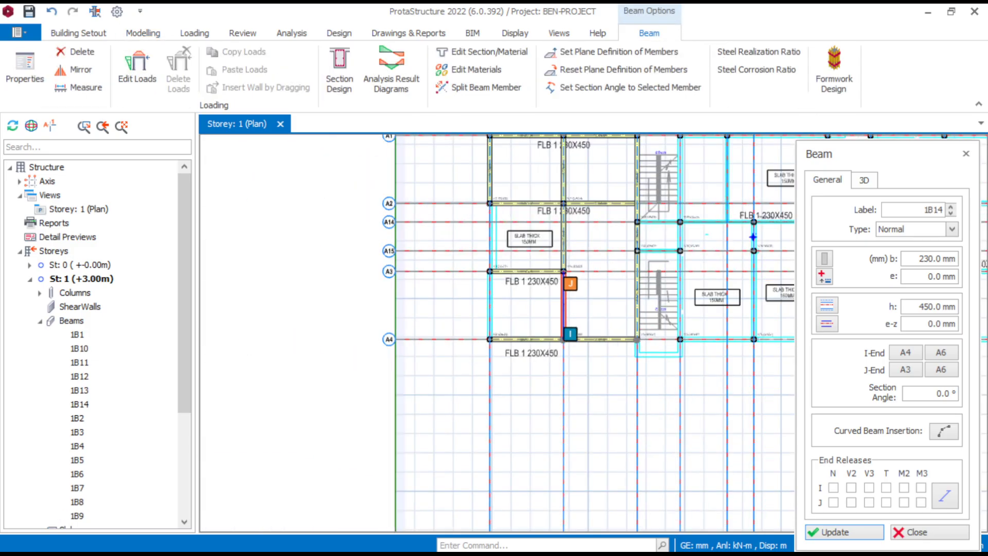
- Insert a 230 x 450 mm beam along axis A5 between gridlines A3 and A4
scroll(499, 283, "up", 3)
scroll(484, 280, "up", 4)
left_click(516, 251)
scroll(448, 308, "down", 4)
scroll(478, 420, "up", 4)
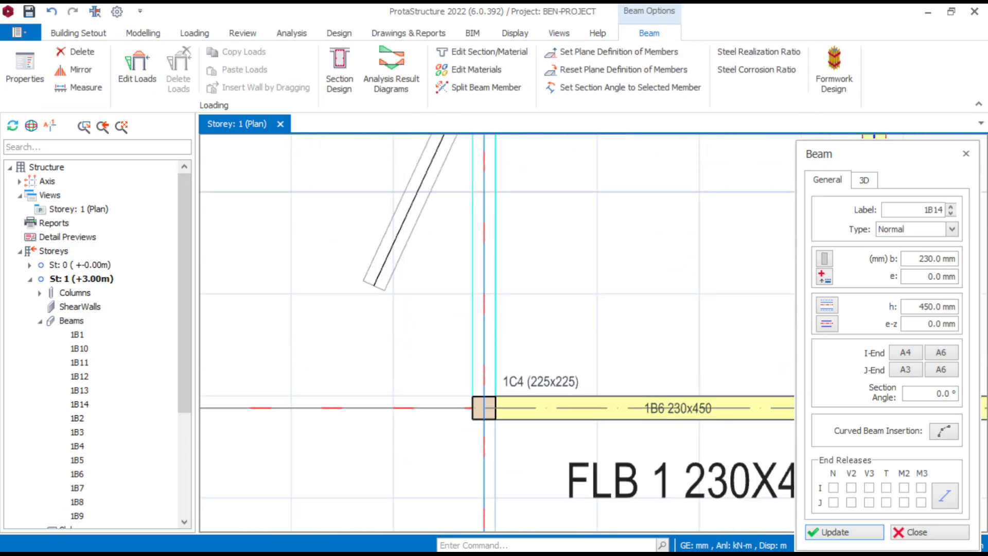
left_click(483, 408)
scroll(483, 407, "down", 5)
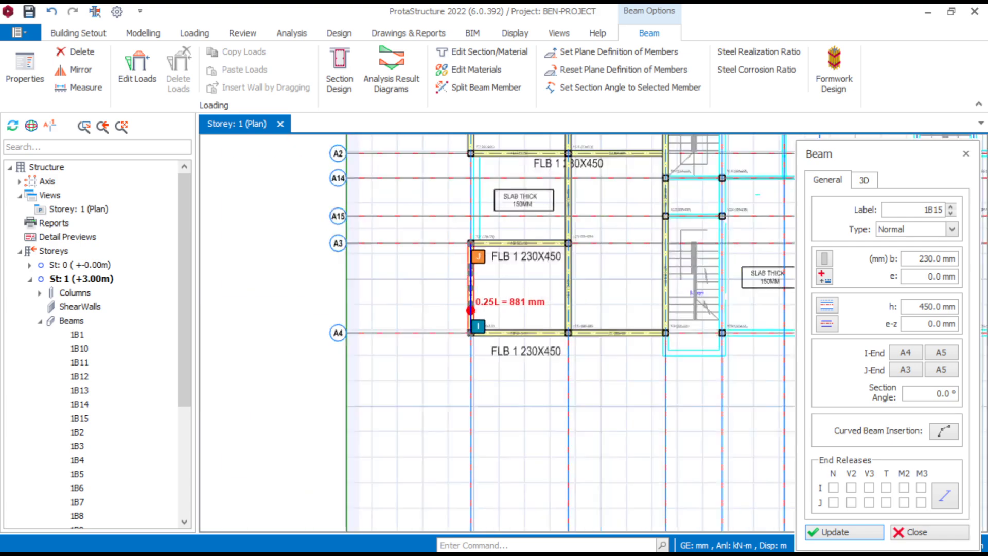
- Insert 230 x 450 mm beams along gridline A1 from column 1C30 to column 1C6
scroll(465, 154, "up", 3)
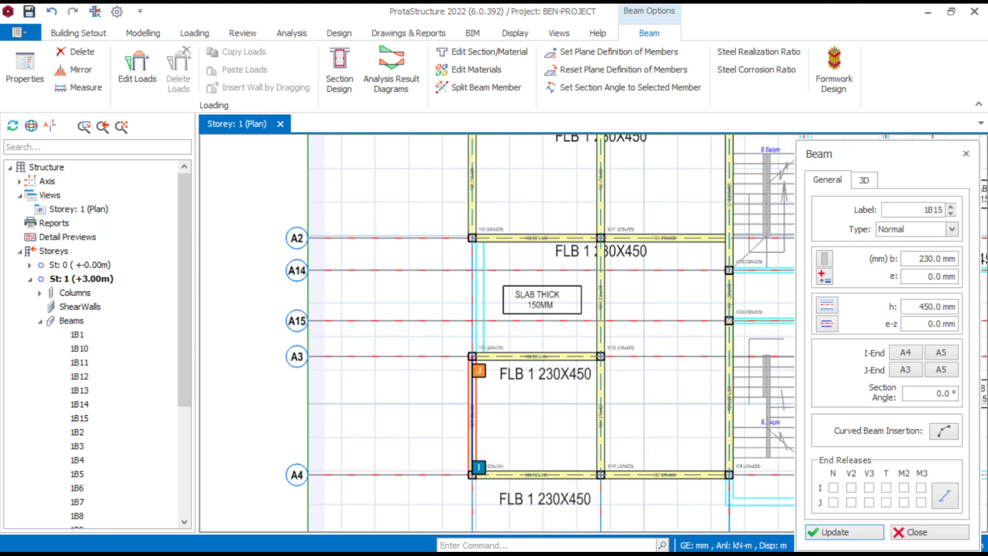
scroll(438, 272, "down", 6)
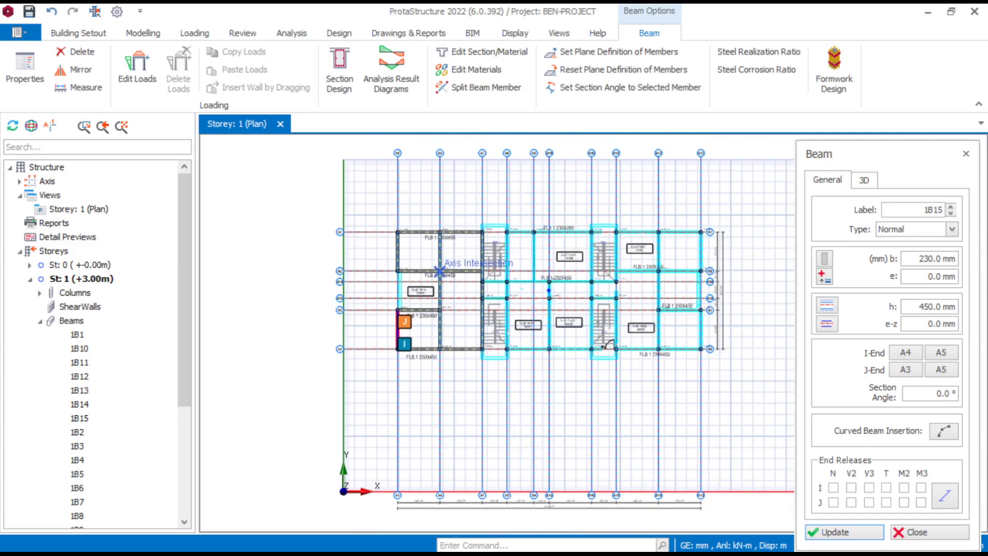
scroll(702, 232, "up", 8)
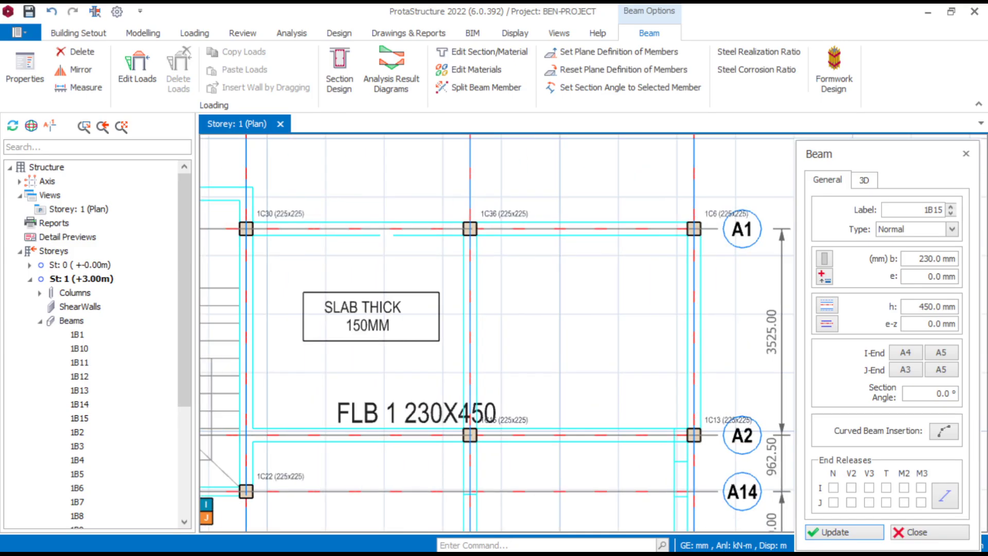
scroll(257, 239, "up", 2)
left_click(242, 225)
middle_click_drag(791, 297, 594, 315)
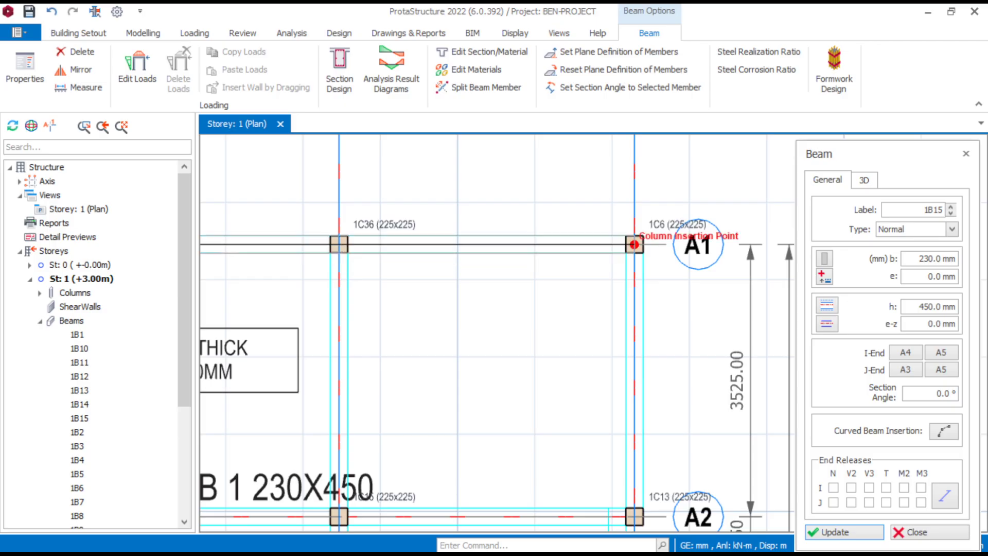
left_click(634, 244)
- Insert 230 x 450 mm beams along gridline A2 from the axis through column 1C22 to column 1C13
scroll(635, 245, "down", 3)
scroll(508, 335, "up", 3)
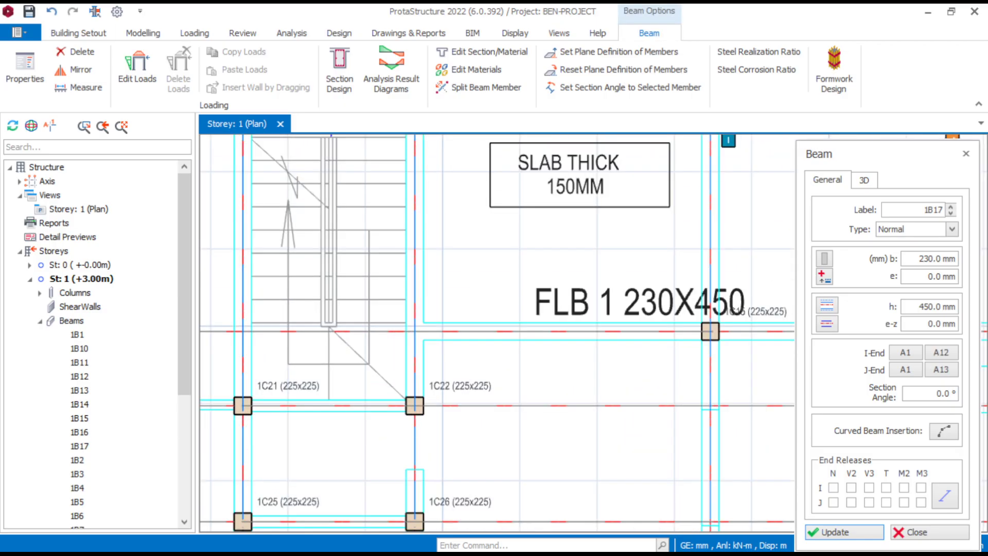
left_click(414, 330)
scroll(414, 331, "down", 2)
scroll(566, 319, "up", 2)
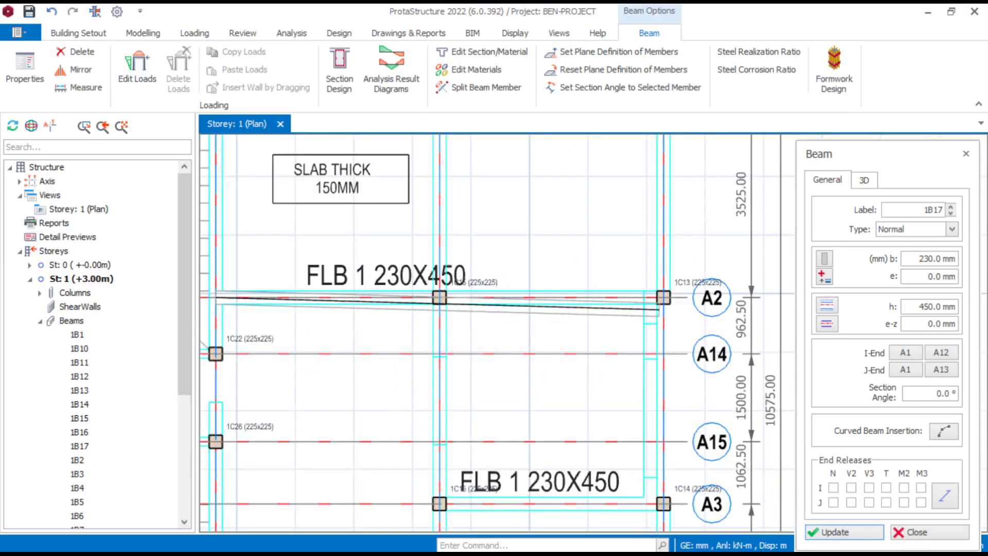
left_click(663, 297)
- Insert a 230 x 450 mm beam along gridline A3 from axis A12 to A13
scroll(663, 297, "down", 2)
scroll(509, 339, "up", 3)
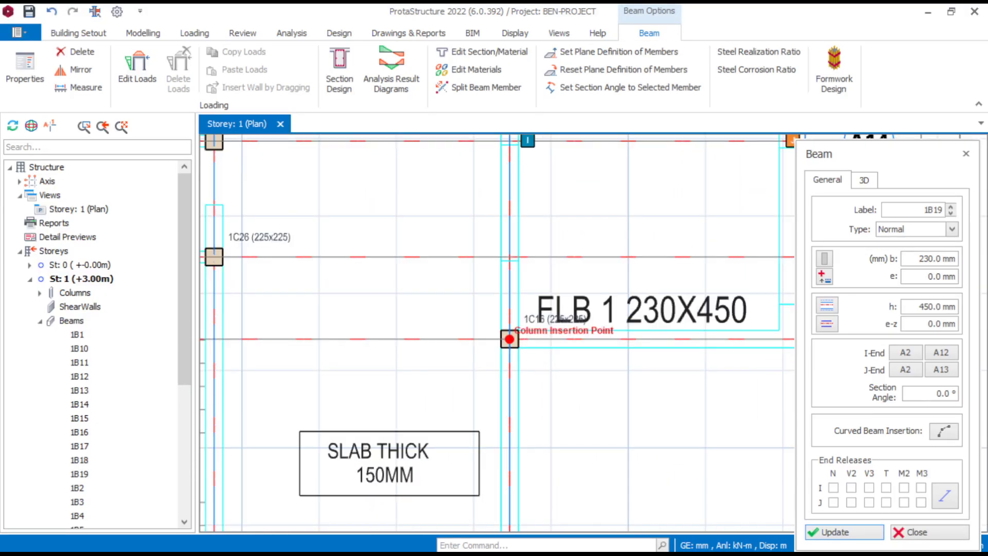
middle_click_drag(751, 380, 581, 262)
left_click(668, 342)
scroll(590, 369, "down", 3)
scroll(455, 410, "up", 3)
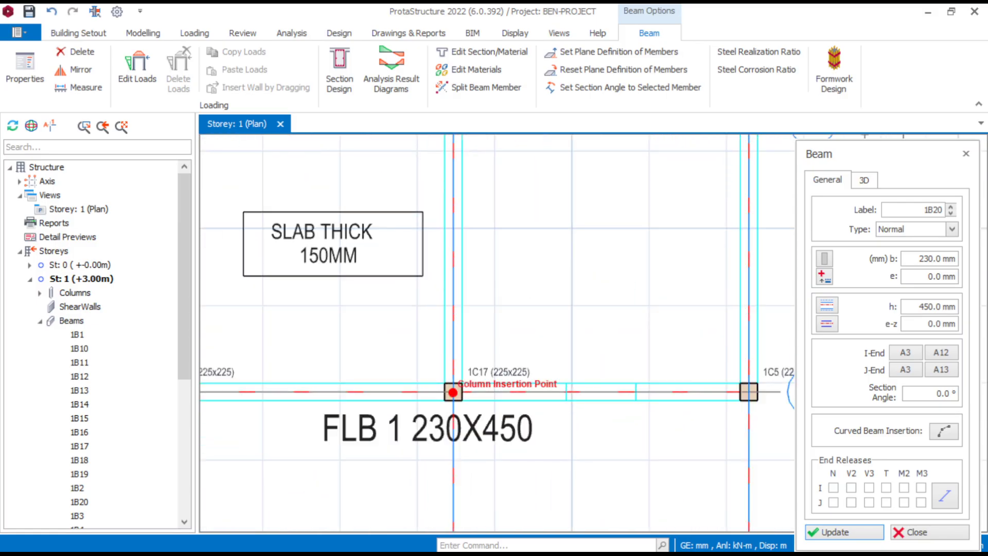
- Insert 230 x 450 mm beams along gridline A4 from column 1C18 through column 1C17 to column 1C5
scroll(449, 407, "down", 3)
scroll(318, 416, "up", 2)
left_click(255, 387)
middle_click_drag(638, 412, 444, 408)
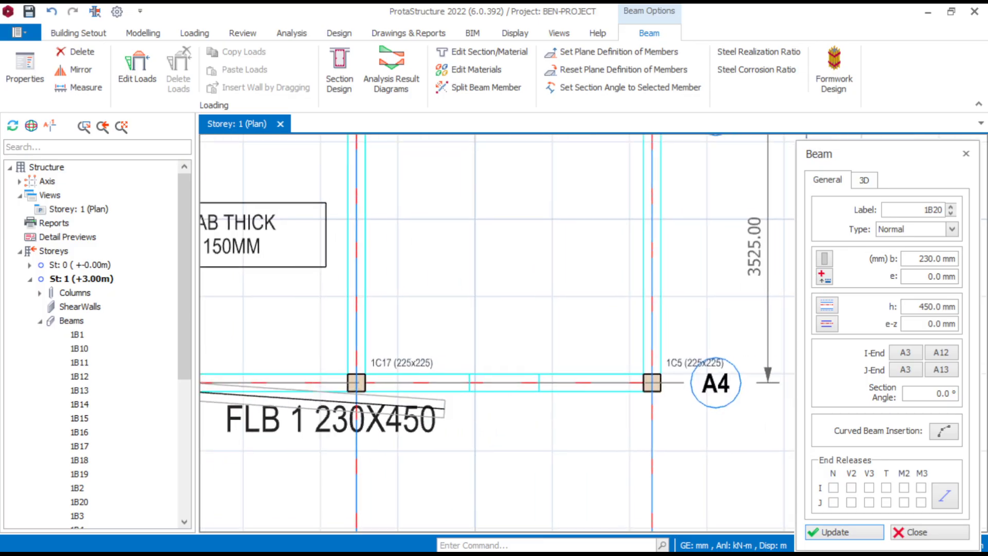
left_click(652, 383)
- Insert a 230 x 450 mm beam along axis A13 from column 1C5 on gridline A4 to column 1C14 on A3
scroll(611, 334, "down", 3)
middle_click_drag(611, 334, 606, 395)
scroll(577, 326, "up", 3)
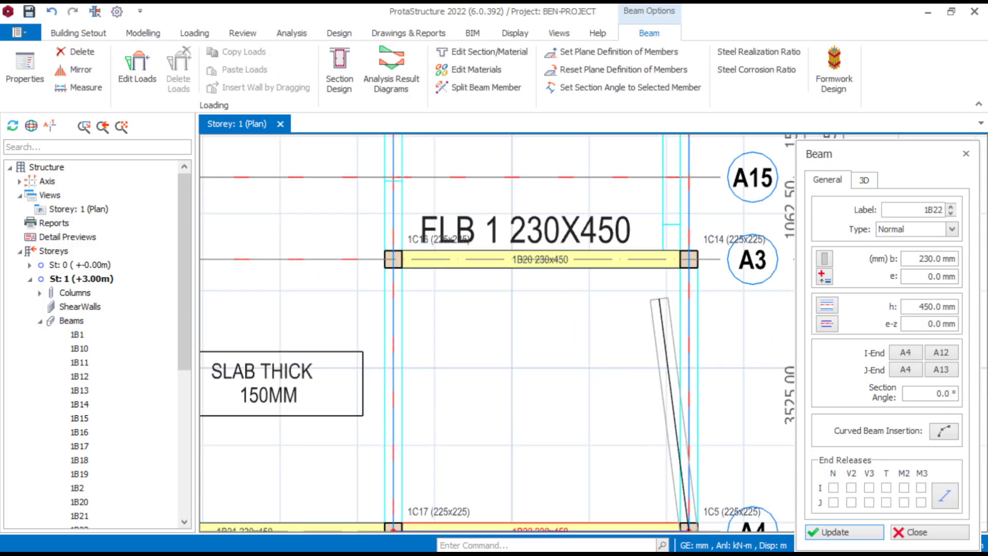
left_click(689, 259)
- Insert 230 x 450 mm beams along axis A12 from column 1C36 on gridline A1 to column 1C17 on A4
scroll(453, 304, "down", 3)
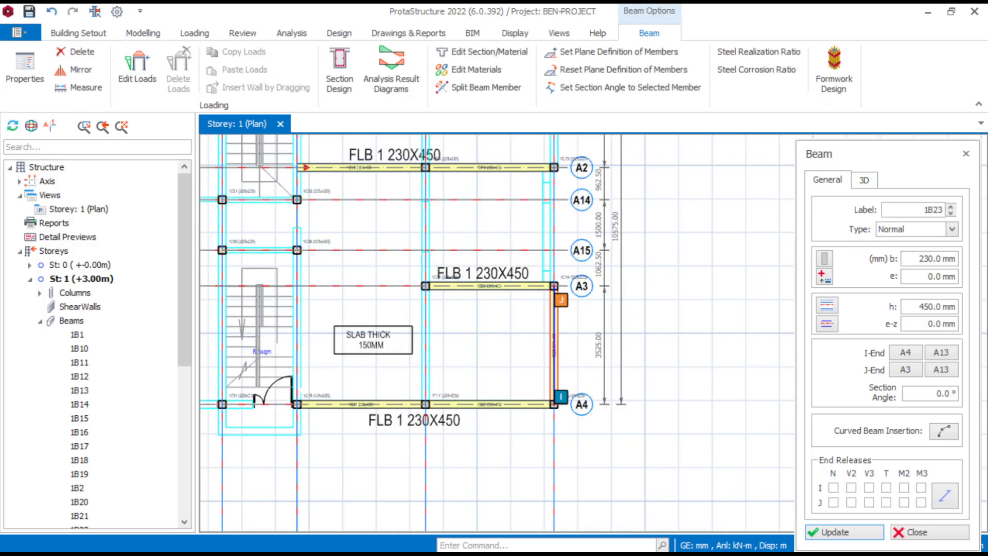
middle_click_drag(411, 206, 413, 348)
scroll(429, 163, "up", 3)
left_click(431, 221)
scroll(415, 404, "down", 3)
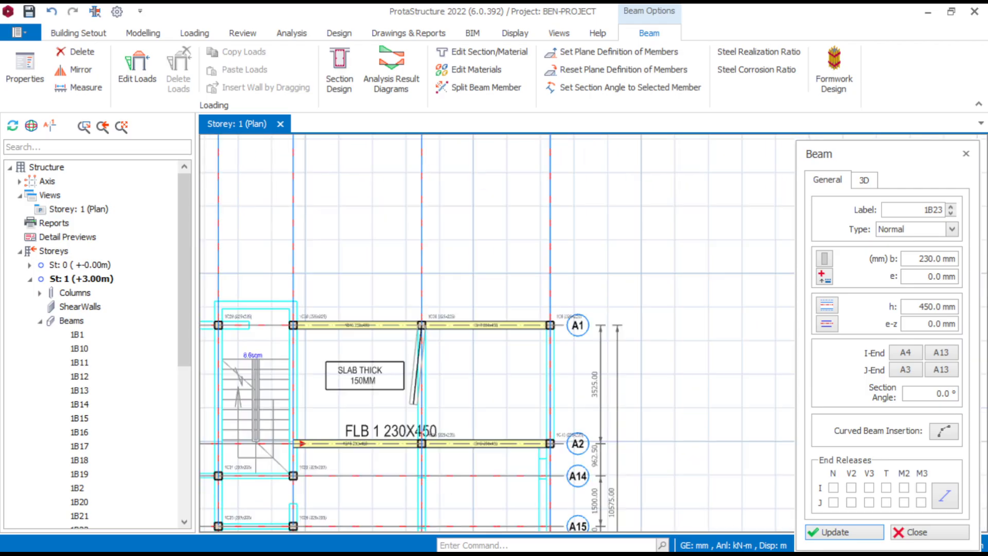
middle_click_drag(414, 404, 394, 210)
scroll(390, 518, "up", 5)
left_click(435, 388)
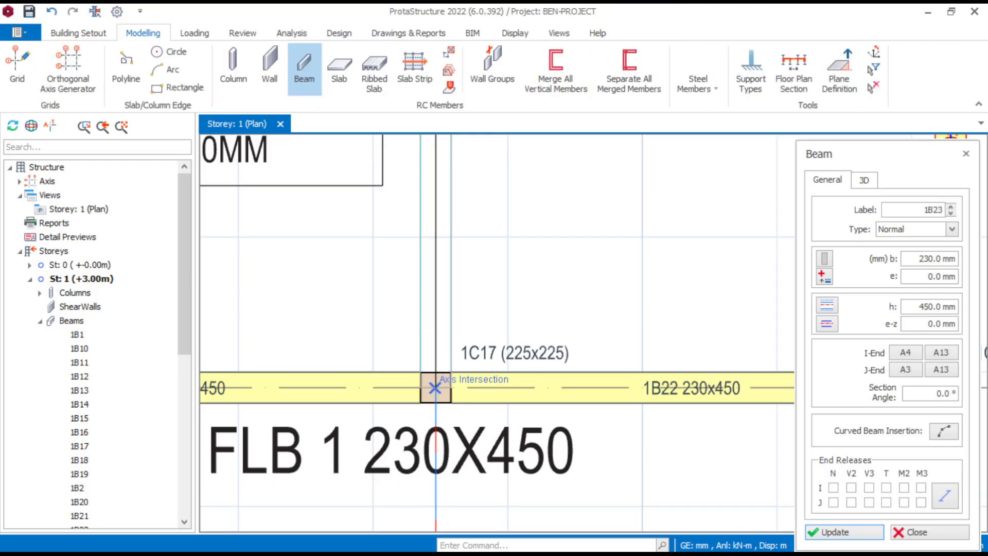
- Insert a 230 x 450 mm beam along axis A13 between gridlines A1 and A2
scroll(556, 328, "down", 5)
middle_click_drag(555, 329, 532, 385)
scroll(562, 274, "up", 3)
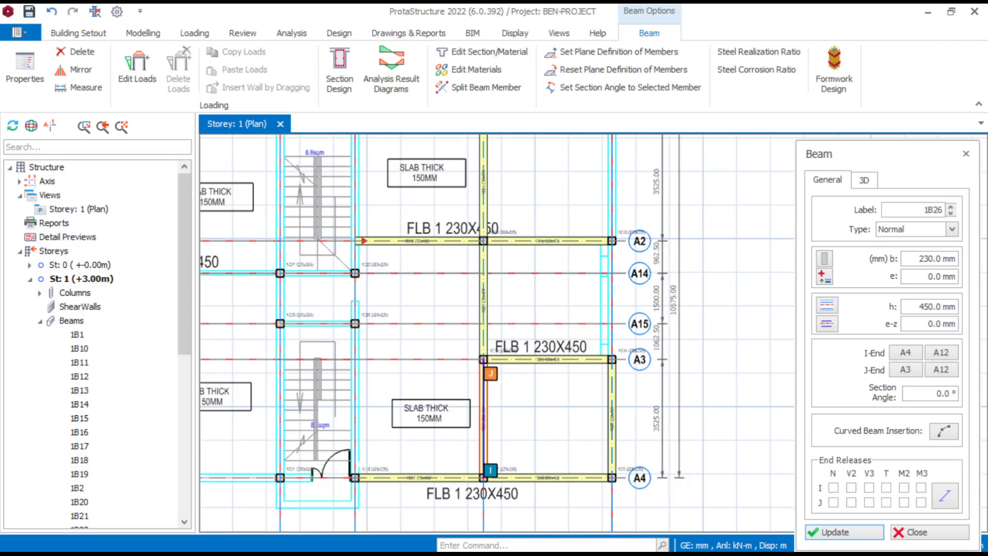
middle_click_drag(563, 275, 517, 414)
scroll(605, 230, "up", 4)
scroll(422, 497, "down", 4)
middle_click_drag(423, 498, 423, 375)
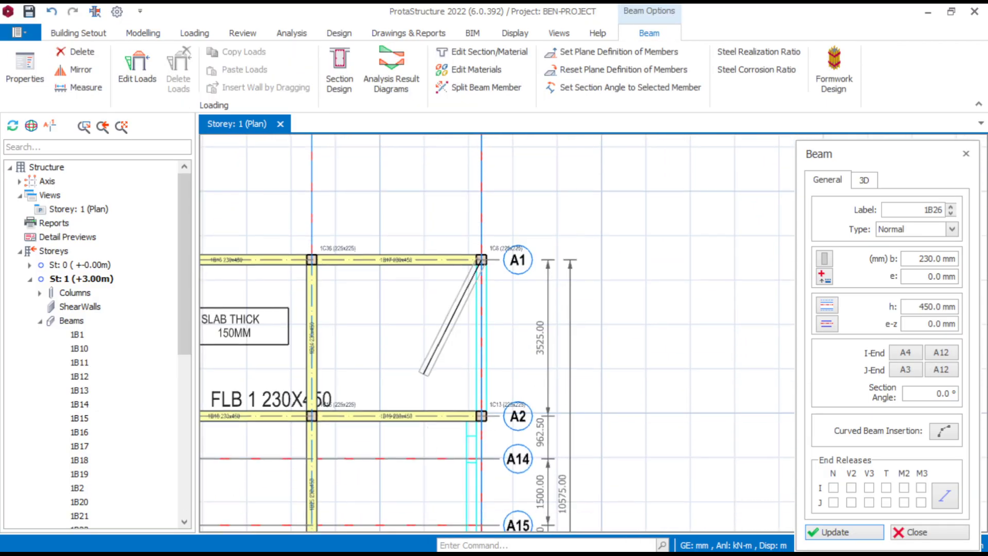
scroll(445, 400, "up", 6)
left_click(527, 435)
- Insert 230 x 450 mm beams along axis A11 from column 1C30 on gridline A1 to column 1C18 on A4
scroll(538, 340, "down", 7)
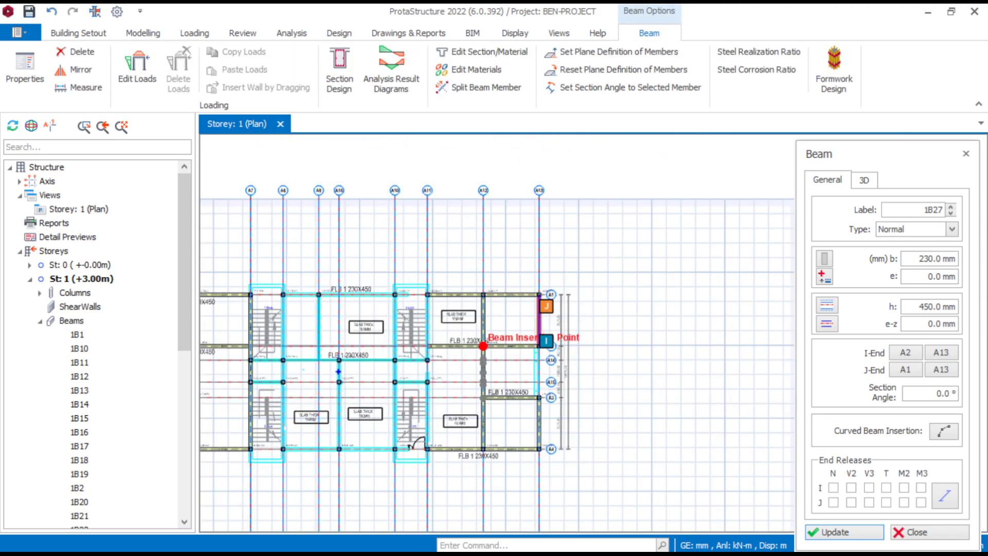
scroll(407, 294, "up", 6)
scroll(412, 285, "down", 7)
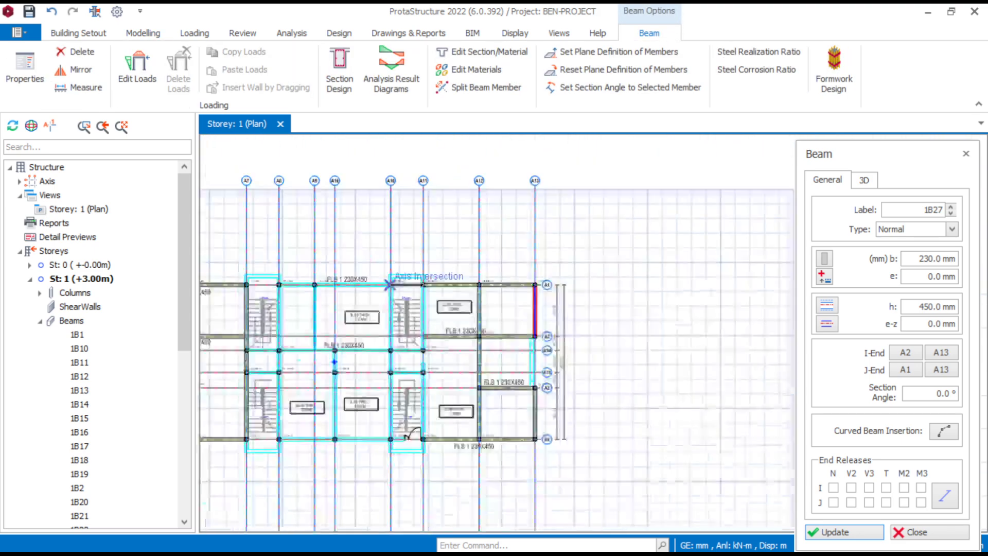
scroll(411, 433, "up", 8)
middle_click_drag(506, 520, 476, 409)
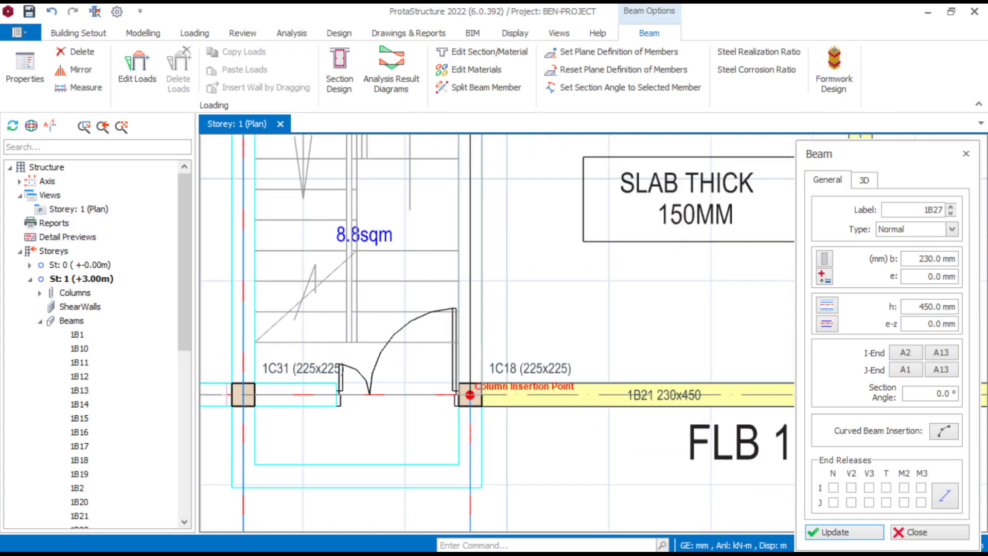
left_click(470, 395)
left_click(555, 351)
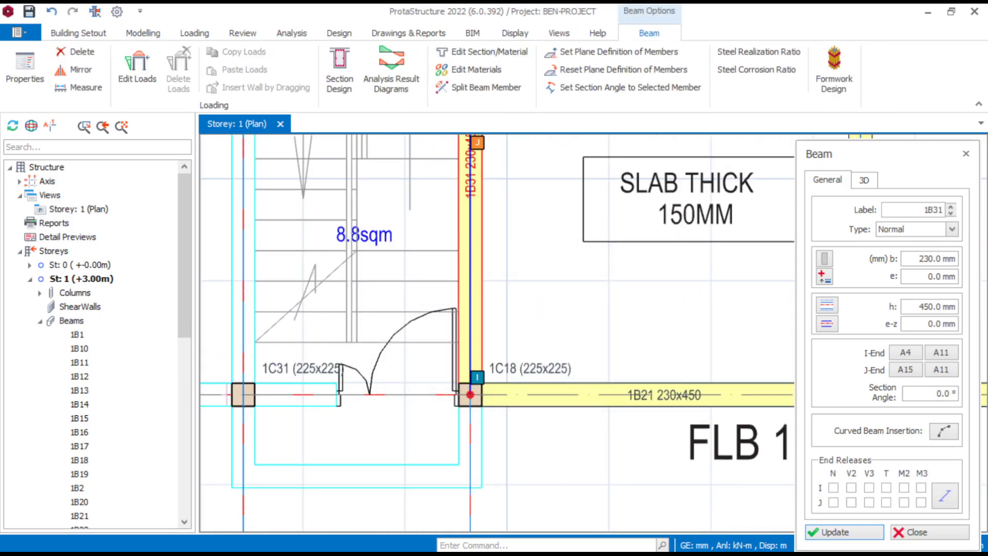
- Delete the two axis A11 beams between gridlines A1 and A14, and the gridline A2 beam between axes A11 and A12
scroll(415, 330, "down", 7)
middle_click_drag(415, 330, 415, 390)
scroll(375, 189, "up", 5)
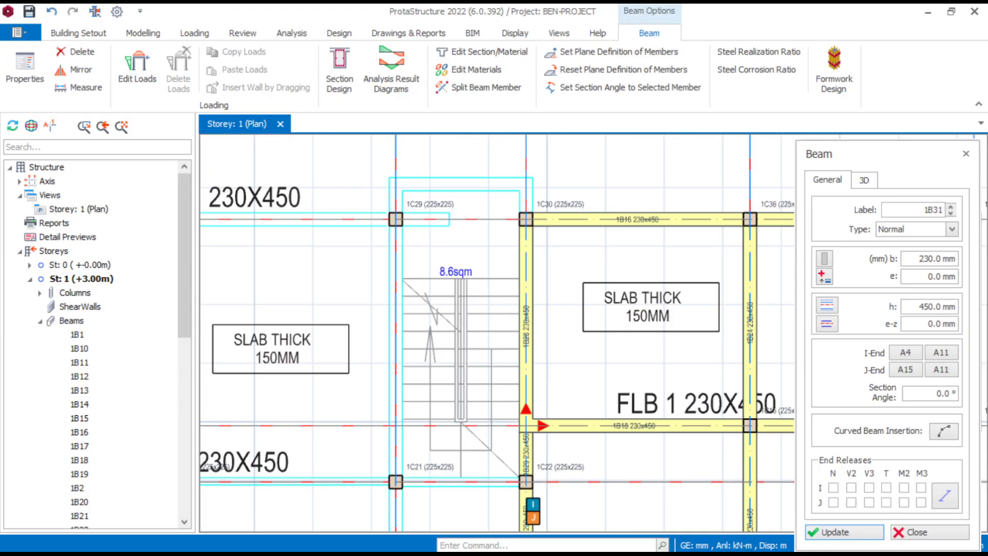
key("Escape")
left_click(528, 338)
key("Delete")
left_click(527, 452)
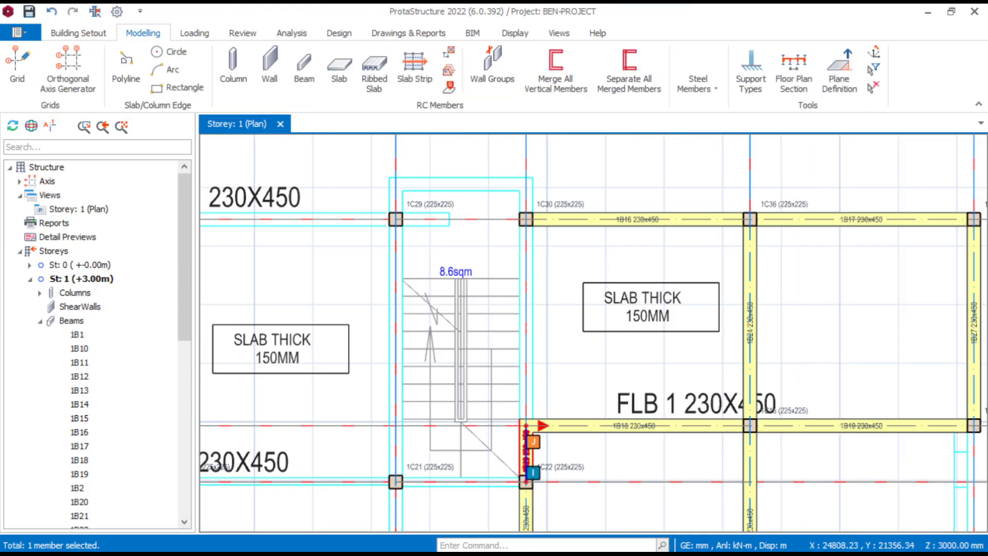
middle_click_drag(515, 458, 519, 424)
scroll(530, 435, "up", 2)
key("Delete")
left_click(599, 384)
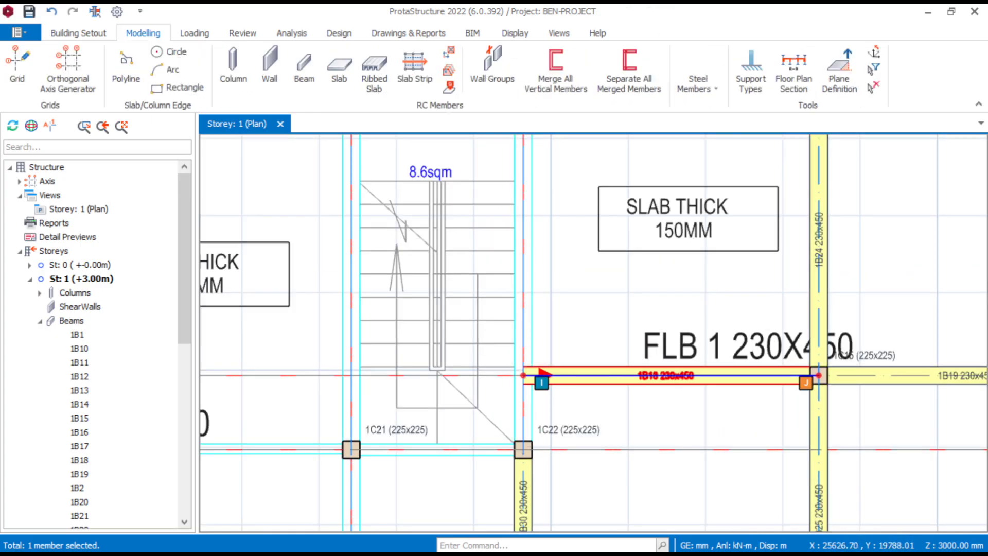
key("Delete")
- Insert a 230 x 450 mm beam along axis A11 from column 1C30 to column 1C22, starting from beam 1B24's properties
left_click(812, 279)
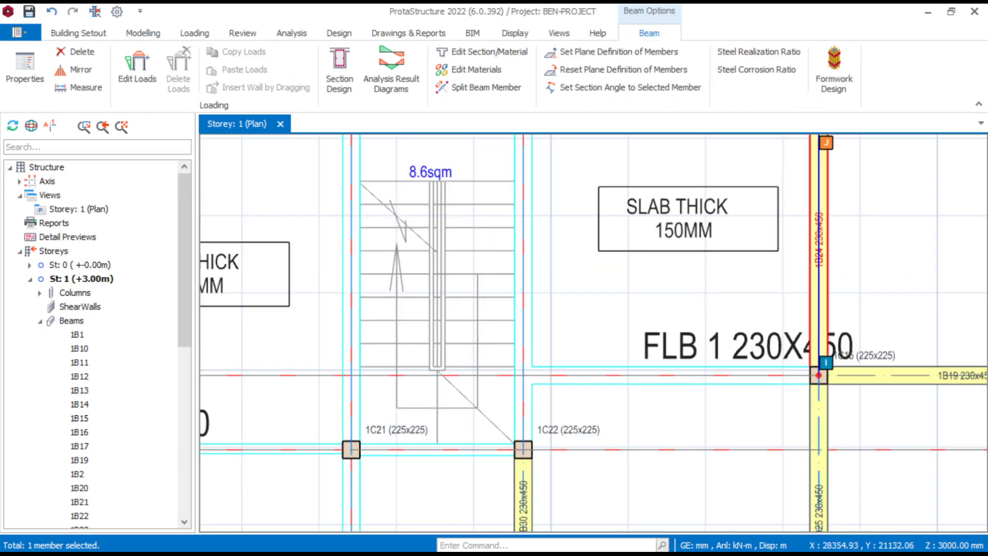
right_click(818, 279)
scroll(507, 404, "down", 2)
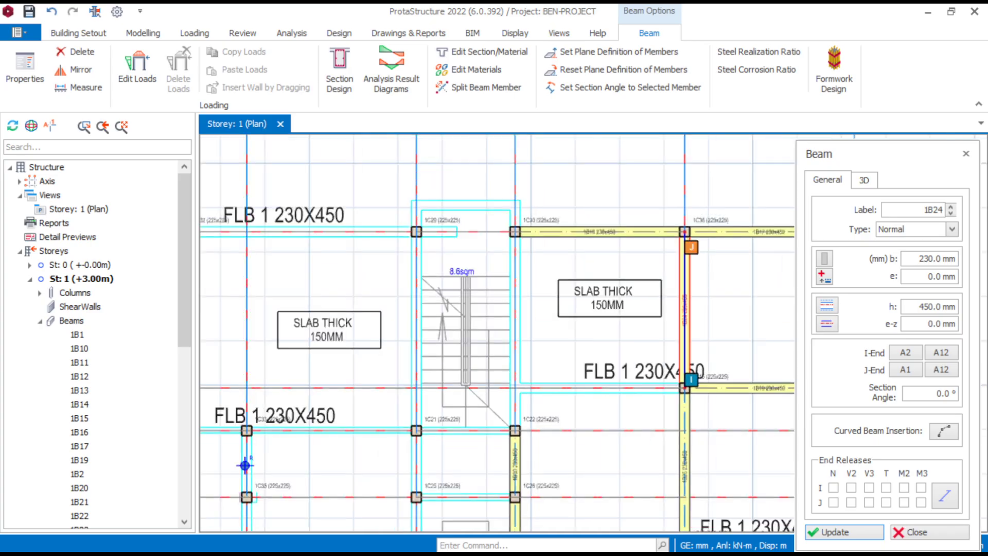
scroll(513, 250, "up", 3)
left_click(520, 201)
scroll(458, 371, "down", 3)
middle_click_drag(464, 527, 452, 506)
scroll(453, 505, "up", 3)
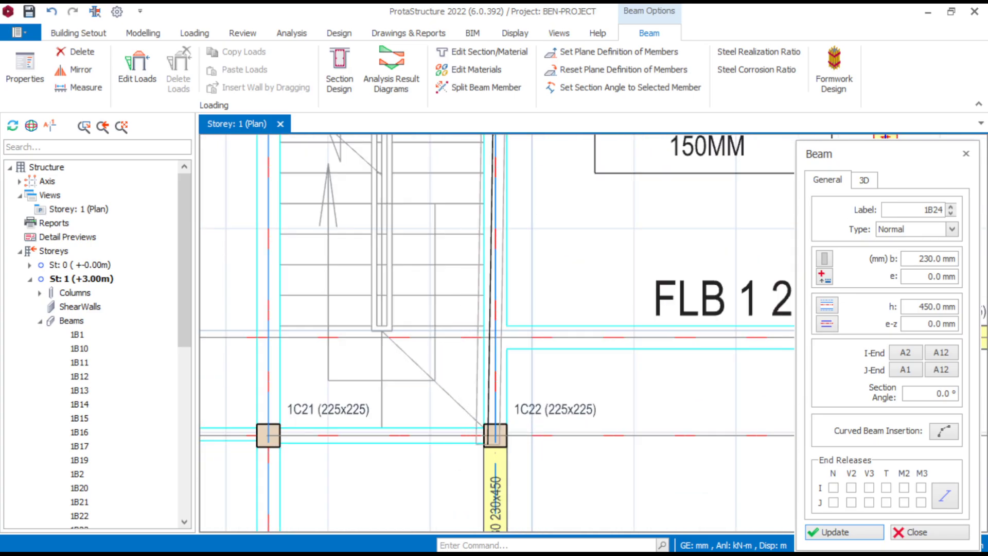
left_click(472, 474)
key("Escape")
- Insert a 230 x 450 mm beam along gridline A2 from axis A12 to the axis A11 beam, using beam 1B24's properties
scroll(628, 368, "down", 2)
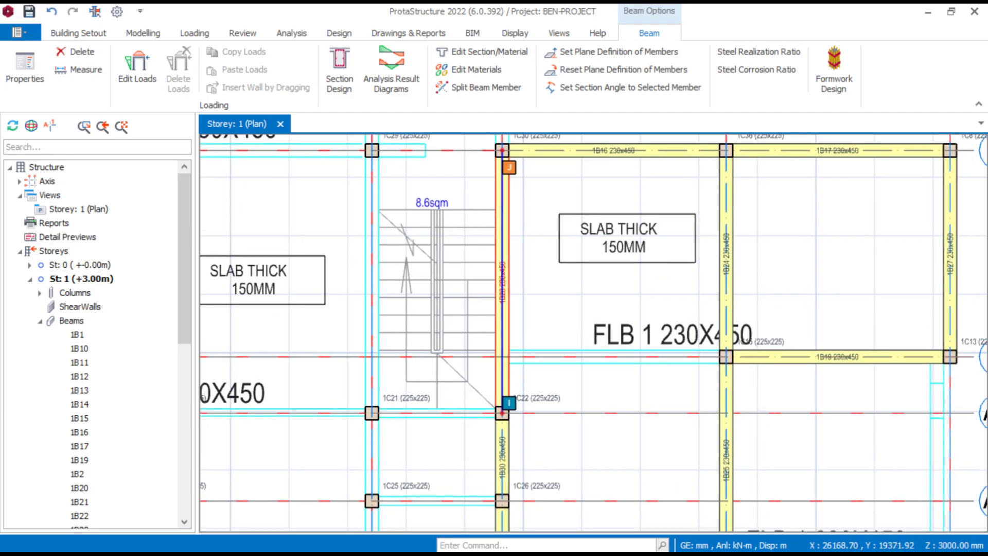
scroll(782, 259, "up", 3)
left_click(661, 281, "ctrl")
right_click(661, 281)
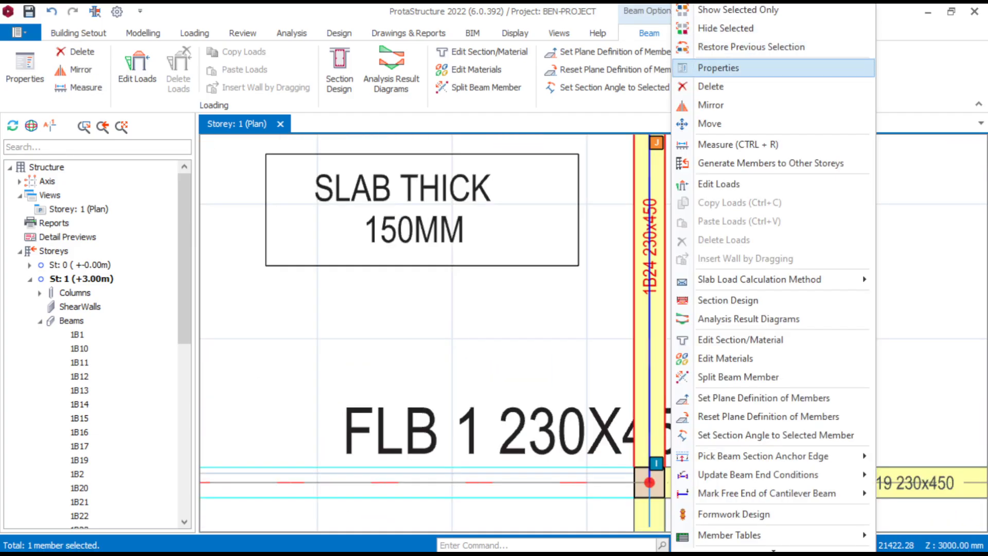
left_click(728, 66)
left_click(673, 386)
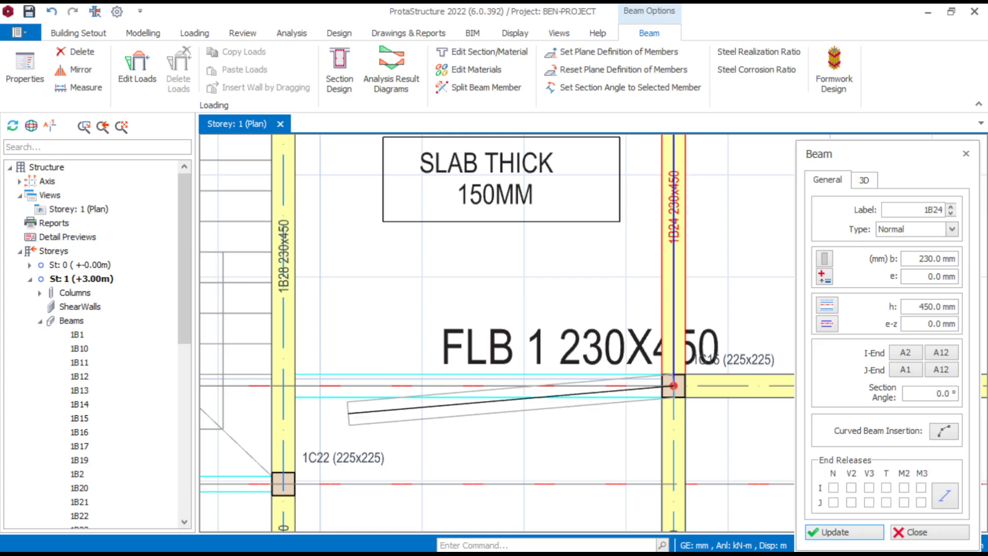
left_click(283, 385)
key("Escape")
- Insert a 230 x 450 mm beam along axis A9 from column 1C32 to gridline A14, using beam 1B13's properties
scroll(599, 277, "down", 3)
scroll(603, 277, "down", 2)
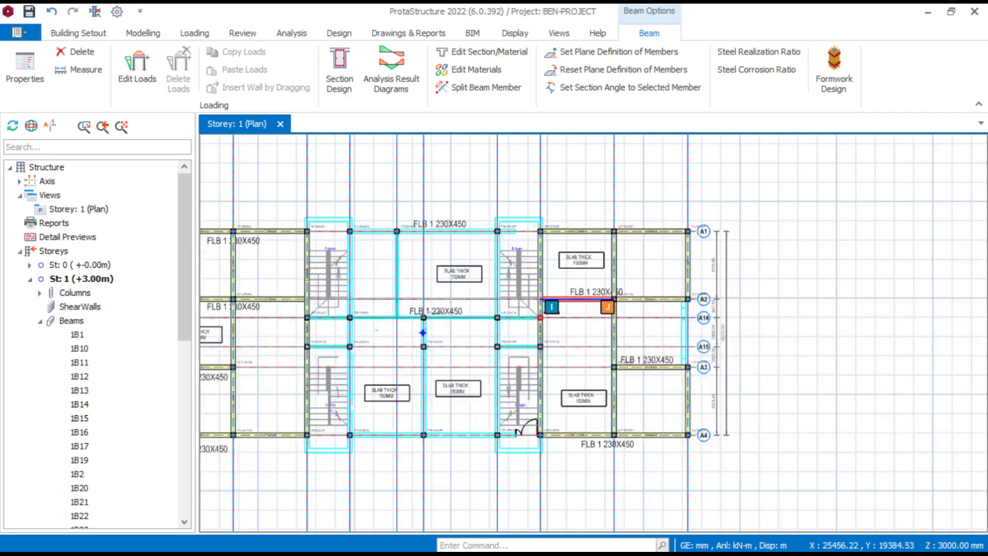
scroll(597, 345, "up", 2)
scroll(461, 338, "up", 5)
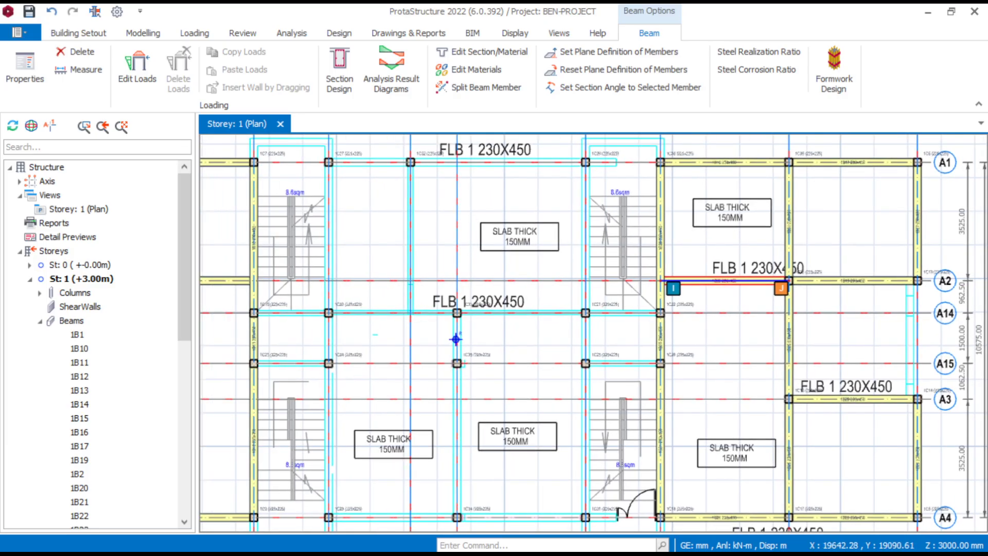
left_click(308, 237)
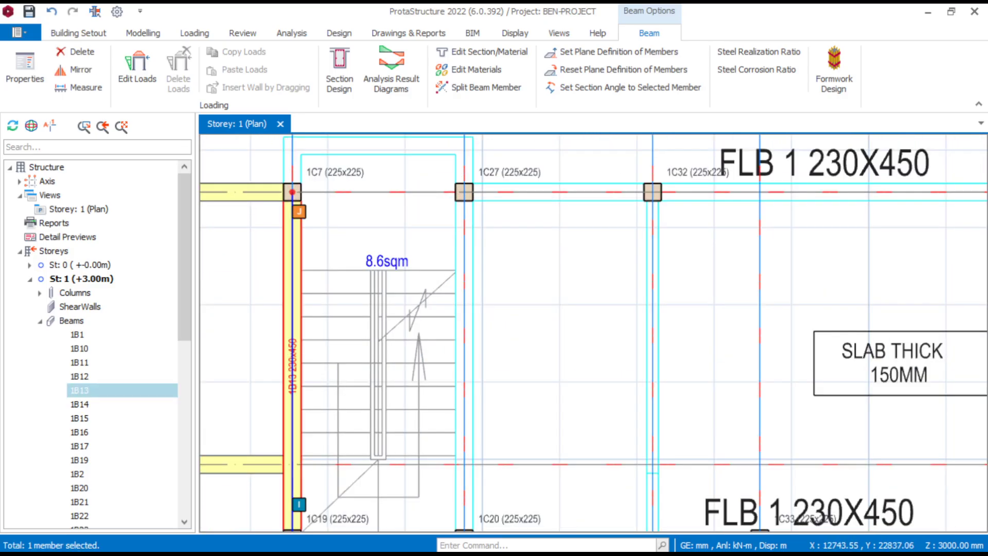
right_click(313, 237)
left_click(363, 67)
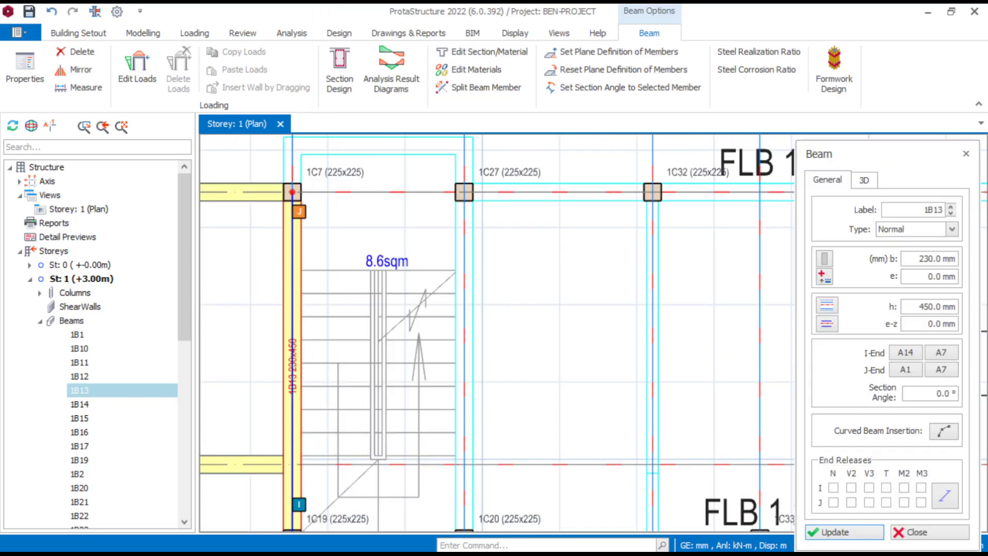
scroll(663, 195, "up", 1)
scroll(487, 292, "down", 3)
middle_click_drag(615, 479, 592, 343)
scroll(498, 294, "up", 3)
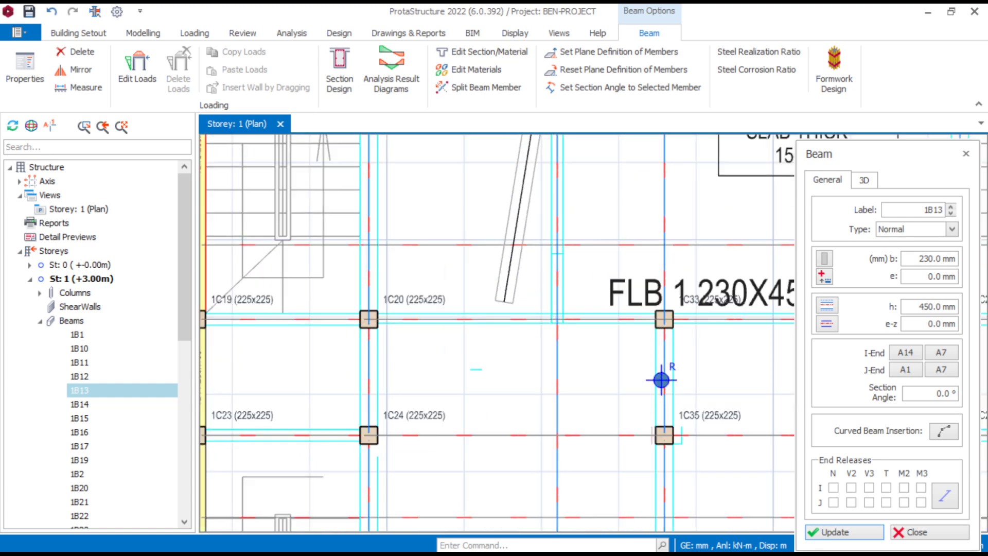
left_click(558, 319)
scroll(441, 341, "down", 1)
key("Escape")
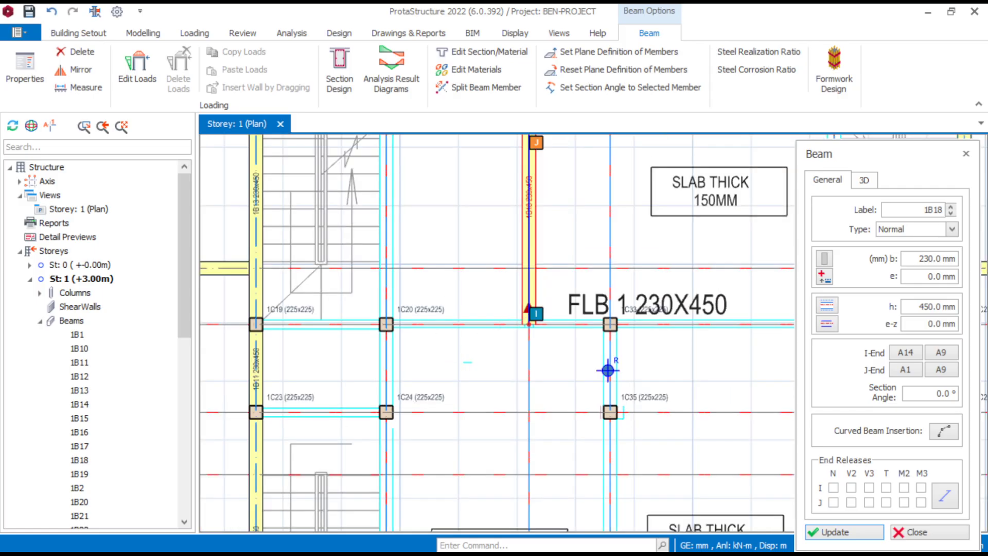
key("Escape")
scroll(408, 332, "up", 3)
scroll(412, 320, "down", 2)
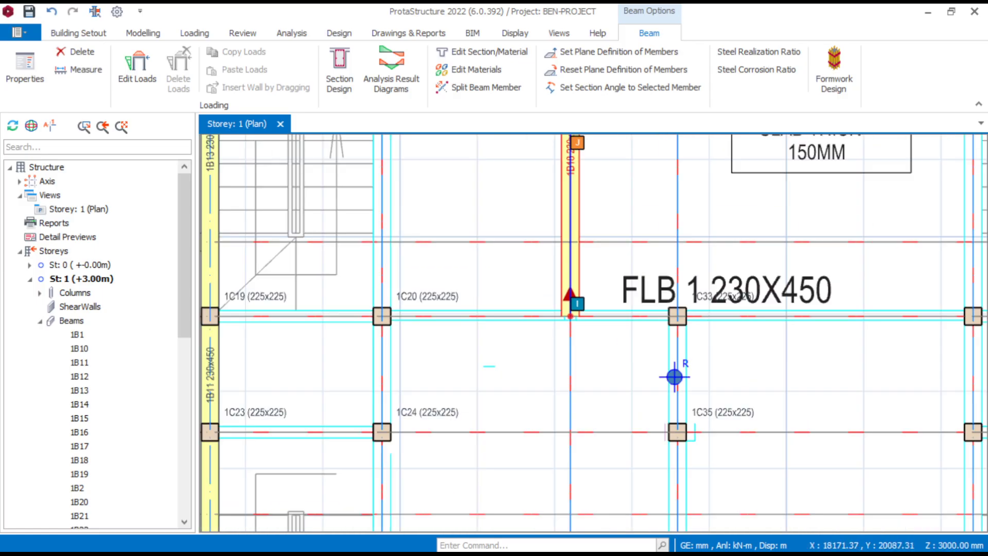
key("Escape")
- Insert 230 x 450 mm beams along gridline A14 from column 1C20 to column 1C22, using the axis A9 beam's properties
right_click(573, 221)
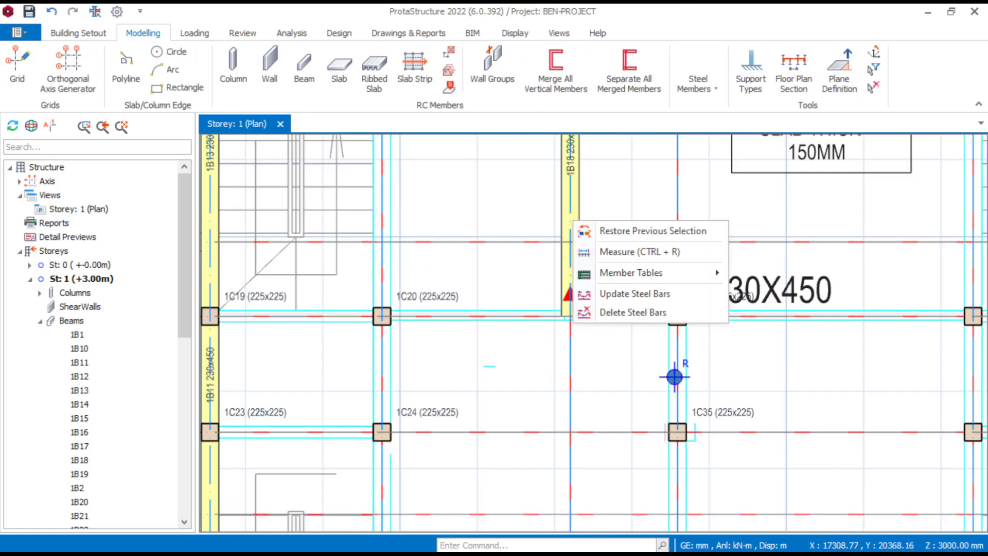
left_click(573, 221)
right_click(572, 221)
left_click(617, 46)
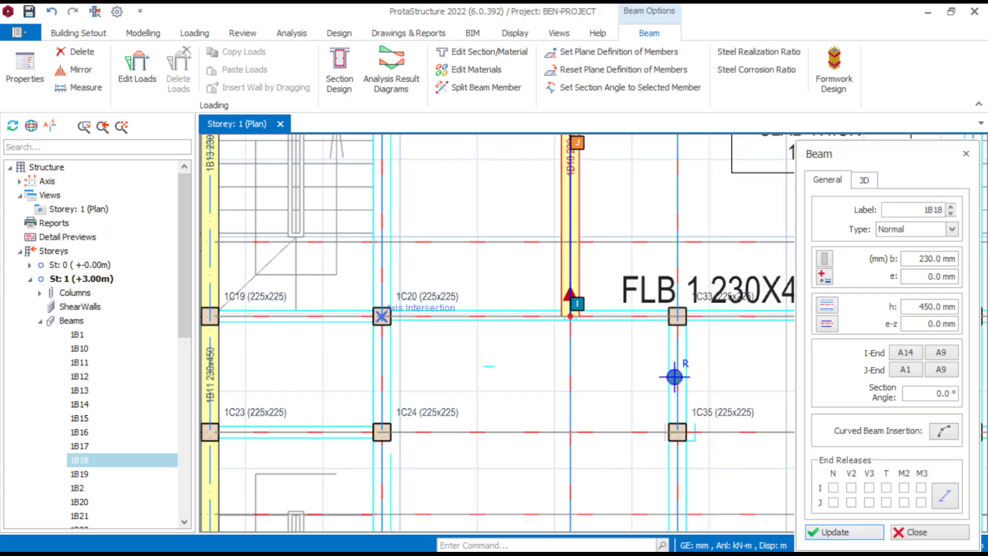
scroll(362, 357, "up", 1)
scroll(388, 303, "down", 3)
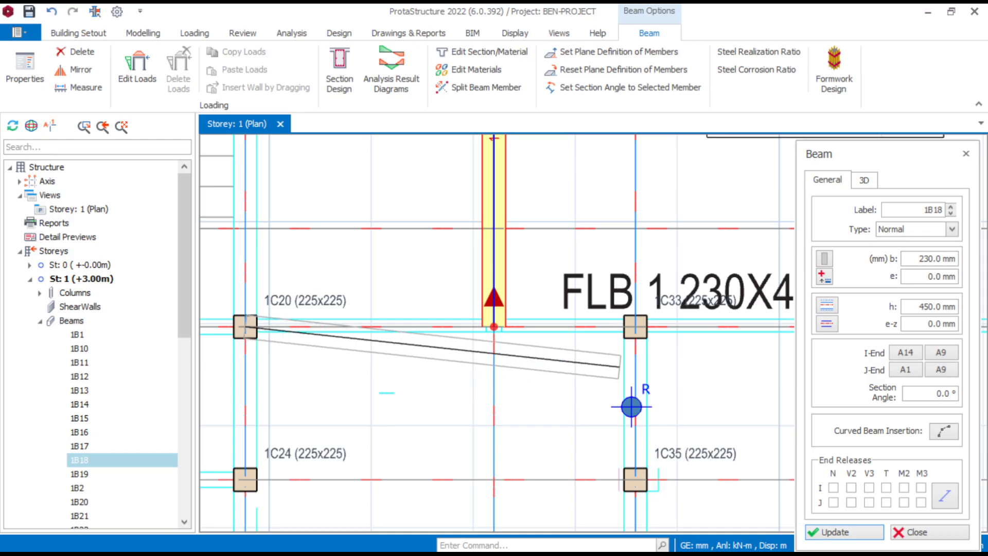
scroll(620, 386, "up", 2)
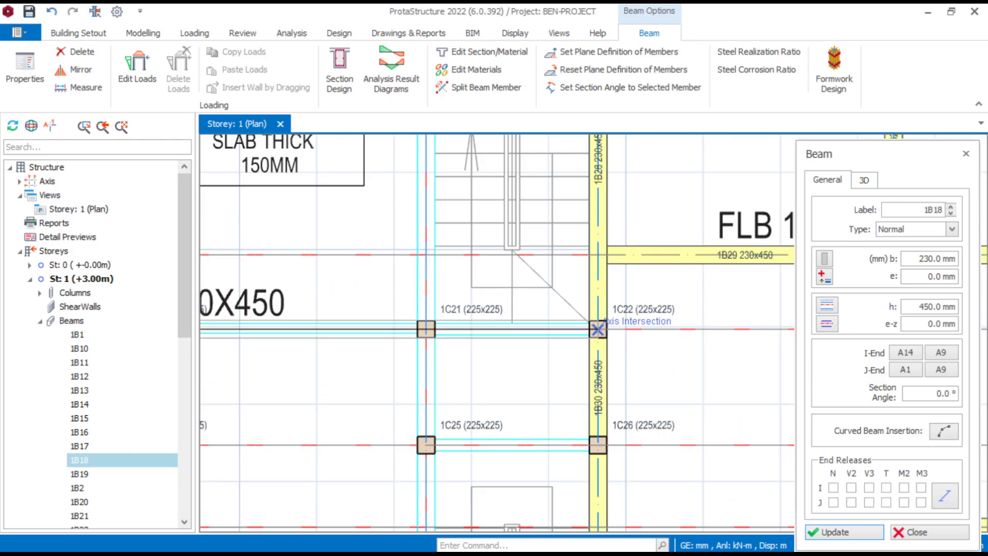
left_click(620, 350)
left_click(560, 354)
scroll(540, 340, "down", 3)
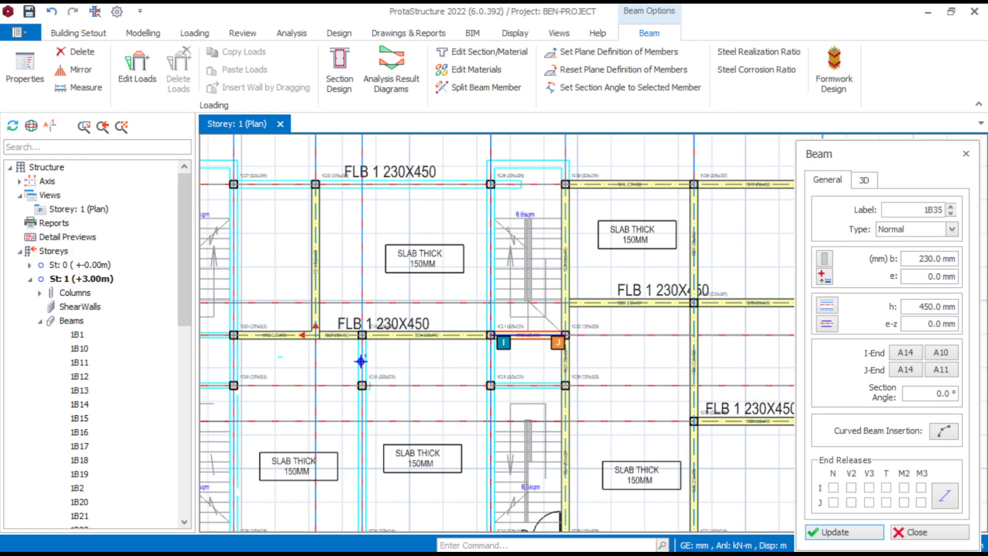
middle_click_drag(363, 383, 490, 383)
key("Escape")
- Delete the gridline A14 beams between columns 1C20 and 1C33, and the axis A9 beam above them
scroll(438, 295, "up", 3)
key("Escape")
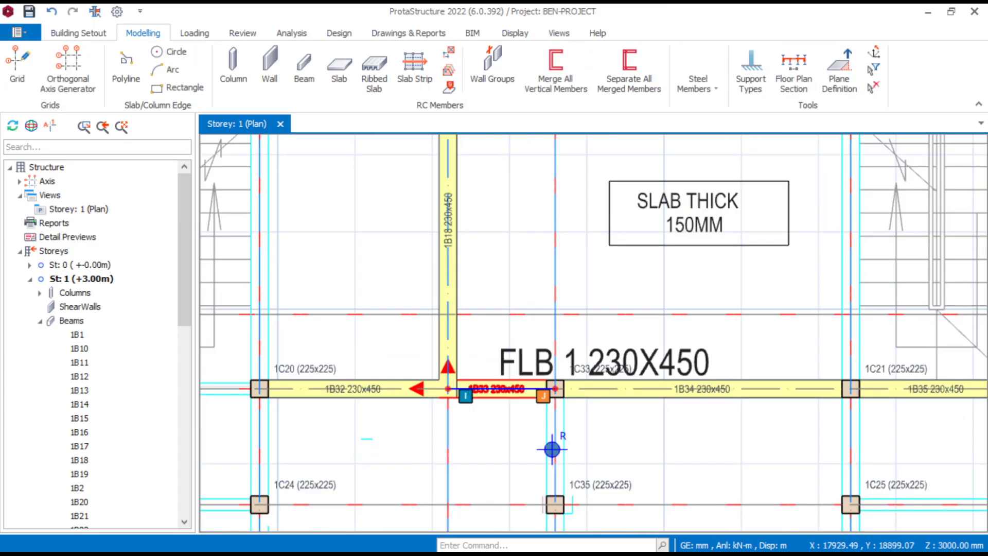
key("Delete")
key("Delete")
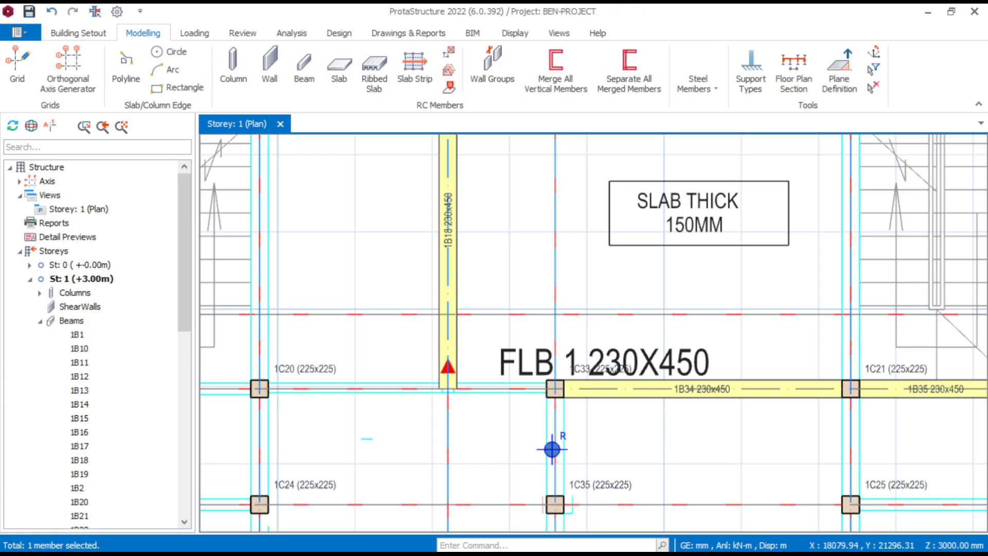
left_click(454, 229)
key("Delete")
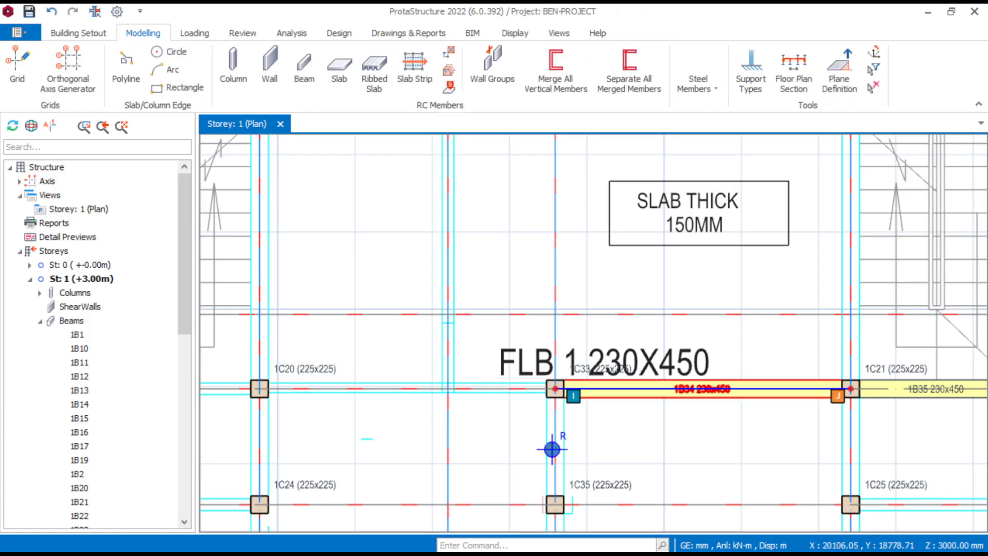
- Insert a 230 x 450 mm beam along gridline A14 from column 1C20 to column 1C33, using beam 1B34's properties
left_click(670, 395)
right_click(681, 389)
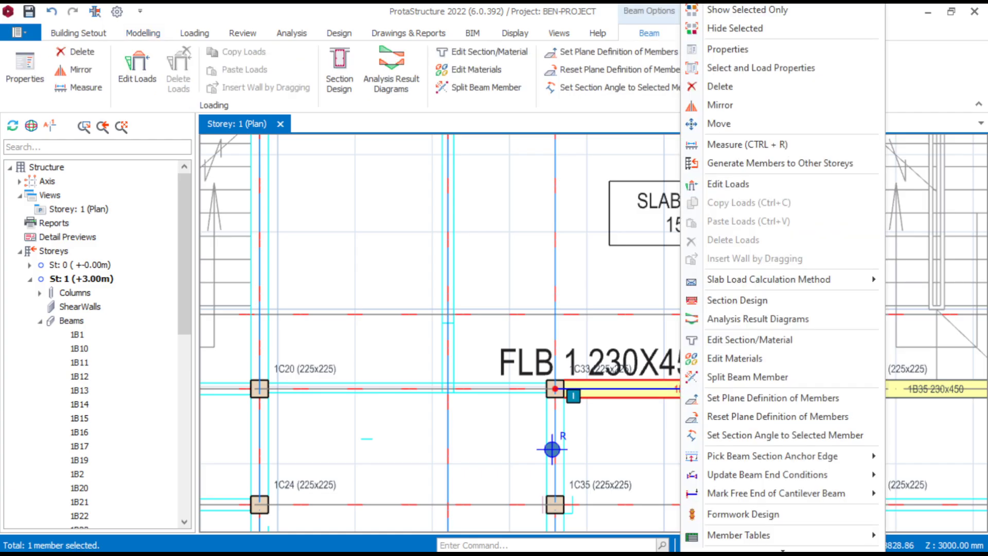
left_click(727, 49)
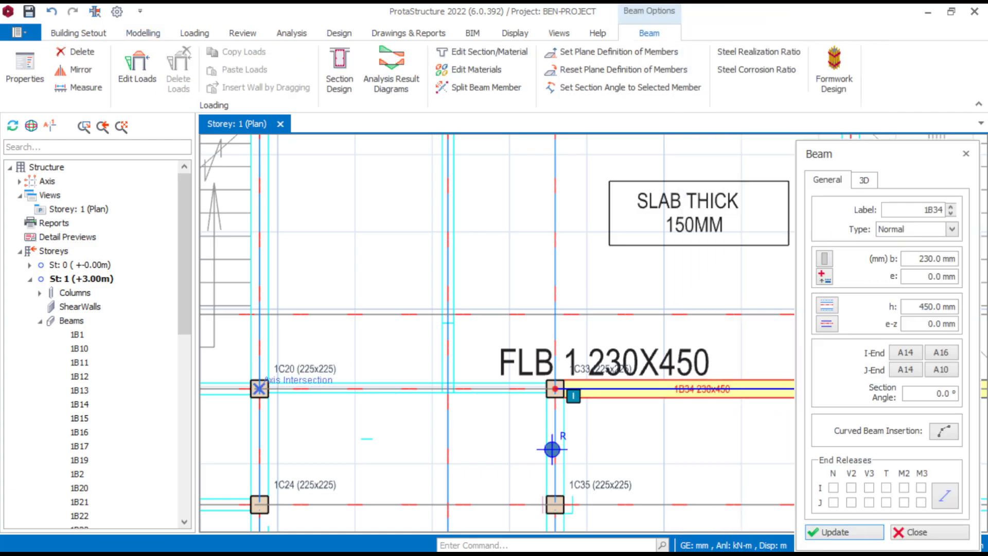
left_click(535, 390)
scroll(523, 438, "down", 4)
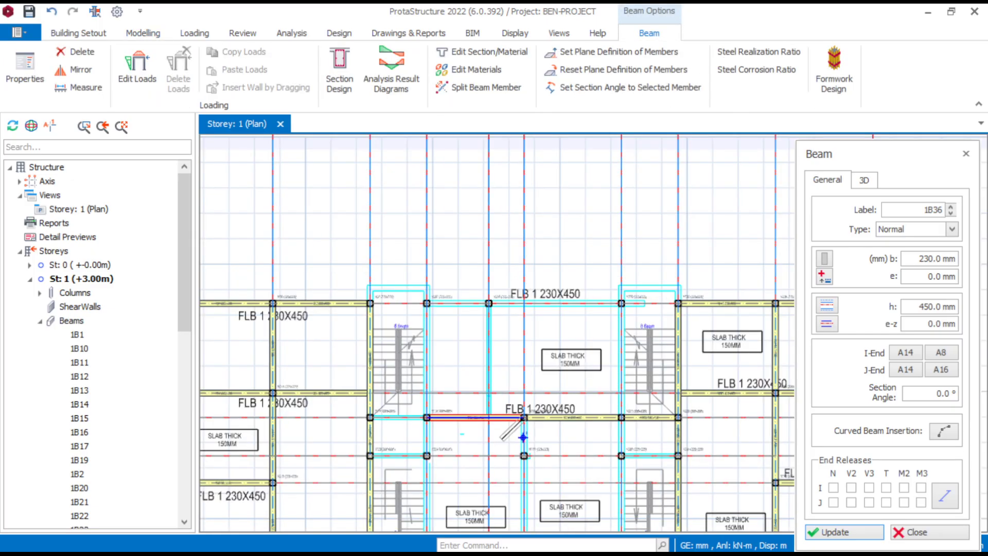
- Insert a 230 x 450 mm beam along axis A9 from column 1C32 to the gridline A14 beam
scroll(499, 400, "up", 5)
scroll(383, 423, "down", 2)
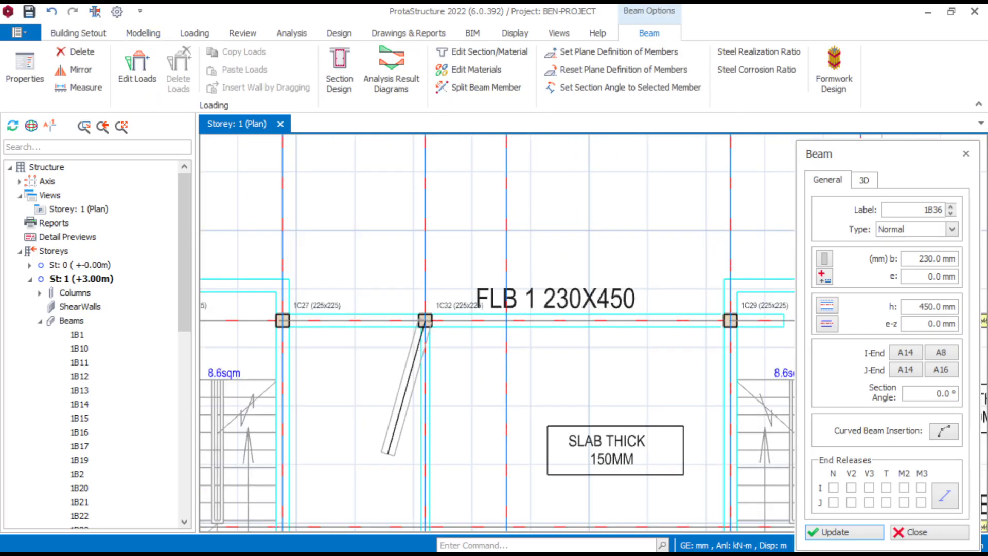
middle_click_drag(387, 520, 413, 388)
scroll(411, 411, "up", 2)
left_click(442, 478)
scroll(416, 312, "down", 5)
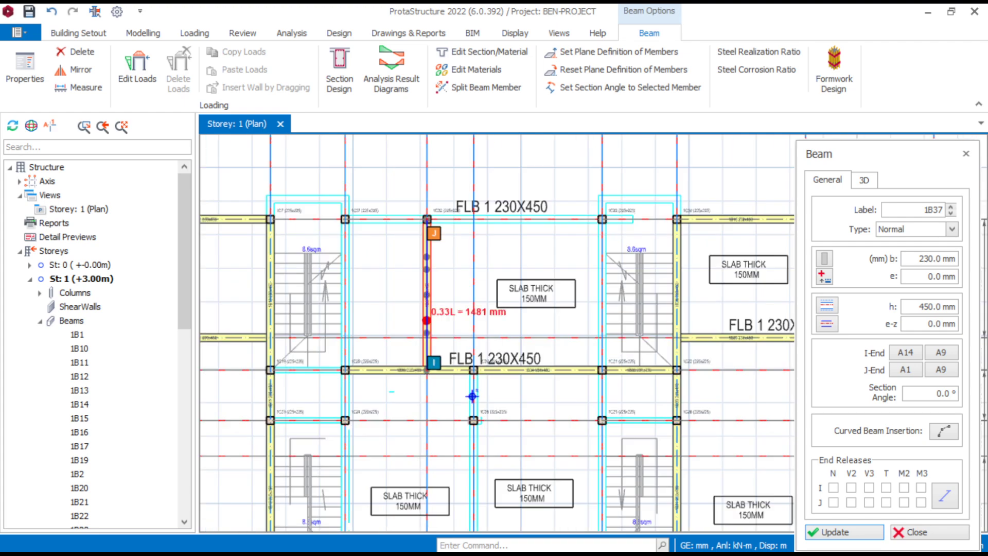
- Insert 230 x 450 mm beams along axis A16 from column 1C33 through column 1C35 to column 1C34
scroll(482, 360, "up", 3)
left_click(429, 355)
scroll(536, 205, "down", 2)
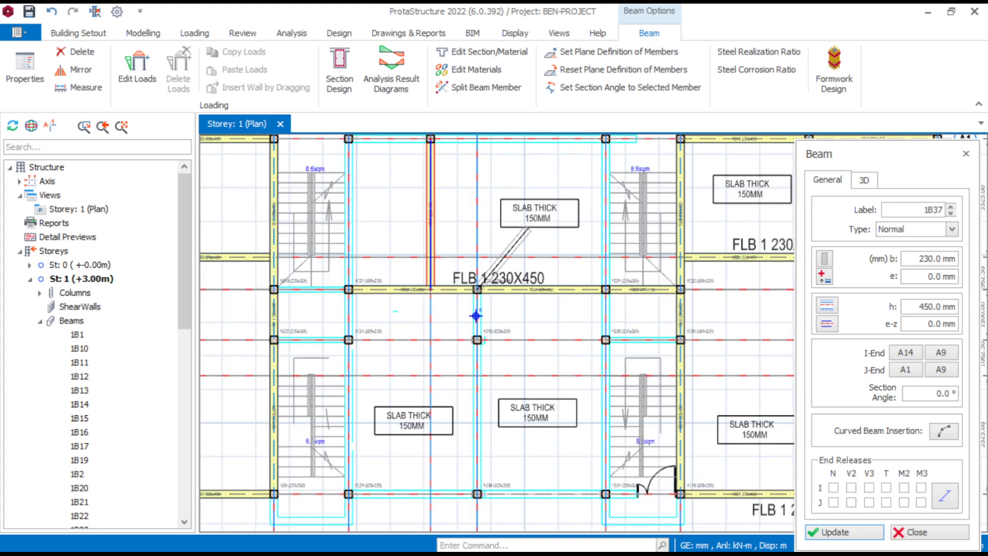
middle_click_drag(415, 457, 368, 348)
scroll(402, 361, "up", 3)
left_click(467, 414)
scroll(391, 418, "down", 3)
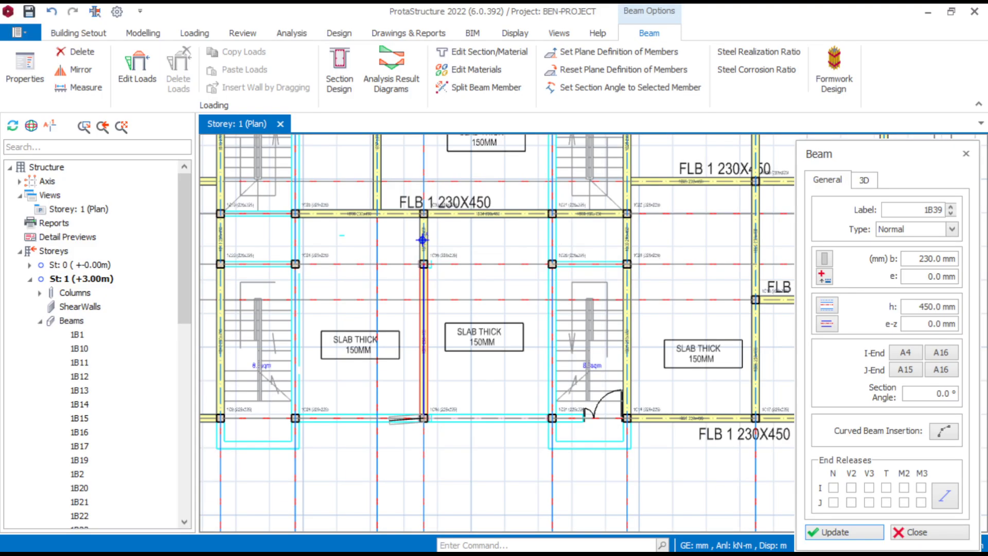
- Insert 230 x 450 mm beams along gridline A4 from column 1C34 to axis A10, and along axis A10 up to column 1C29
scroll(545, 421, "up", 3)
left_click(560, 413)
scroll(453, 340, "down", 1)
scroll(446, 314, "down", 3)
middle_click_drag(432, 242, 427, 433)
scroll(459, 213, "up", 3)
left_click(509, 181)
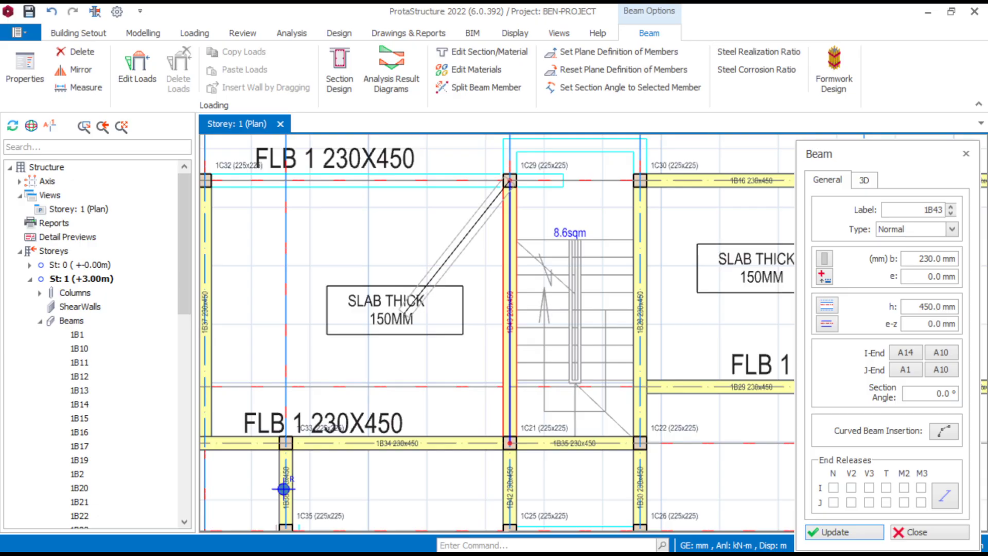
- Insert 230 x 450 mm beams along gridline A1 from column 1C27 through column 1C32 to column 1C29
scroll(438, 206, "down", 2)
middle_click_drag(380, 201, 494, 278)
scroll(249, 269, "up", 3)
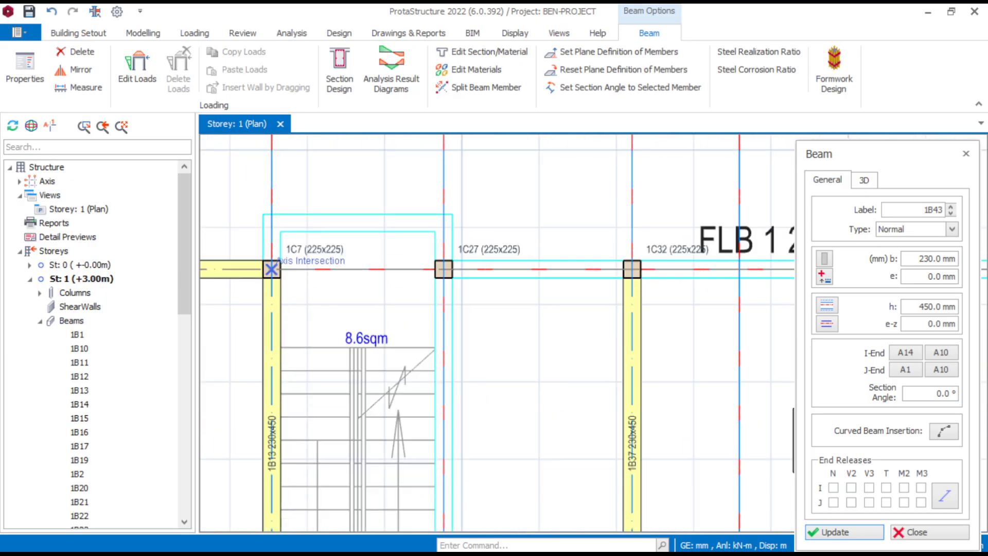
scroll(585, 355, "down", 3)
middle_click_drag(650, 384, 479, 396)
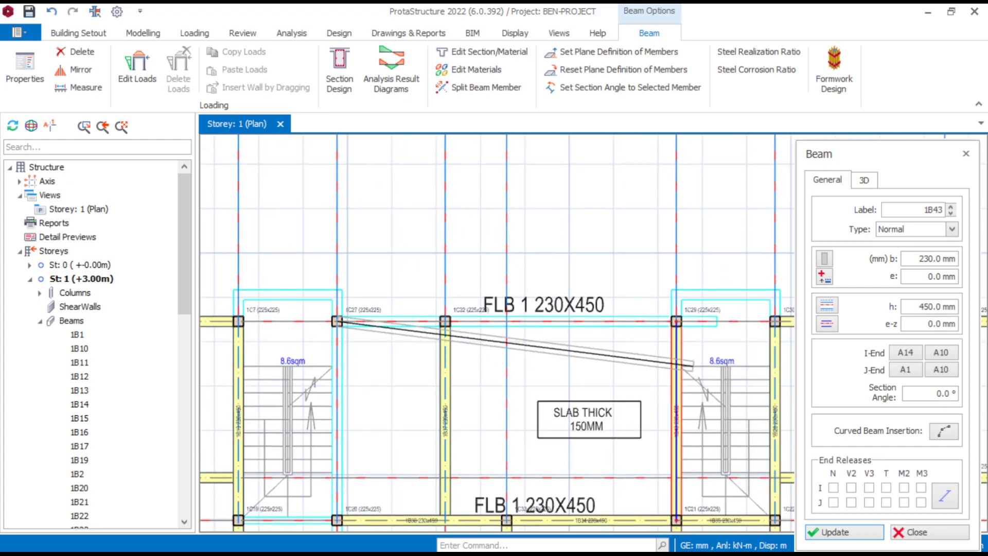
scroll(704, 346, "up", 3)
left_click(655, 305)
scroll(562, 344, "down", 3)
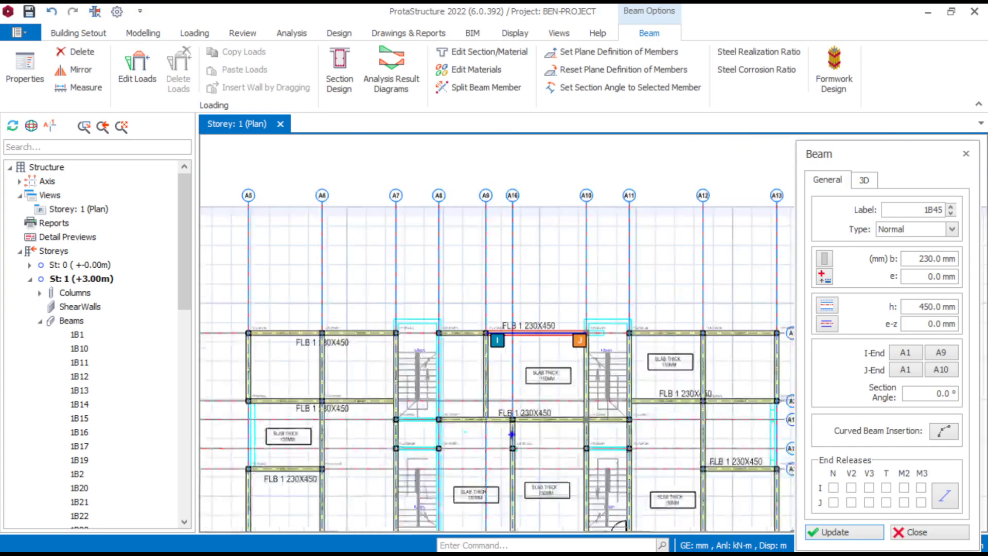
- Insert 230 x 450 mm beams along axis A8 from column 1C27 on gridline A1 to column 1C28 on gridline A4
scroll(531, 345, "up", 3)
middle_click_drag(520, 501, 595, 510)
scroll(595, 510, "down", 3)
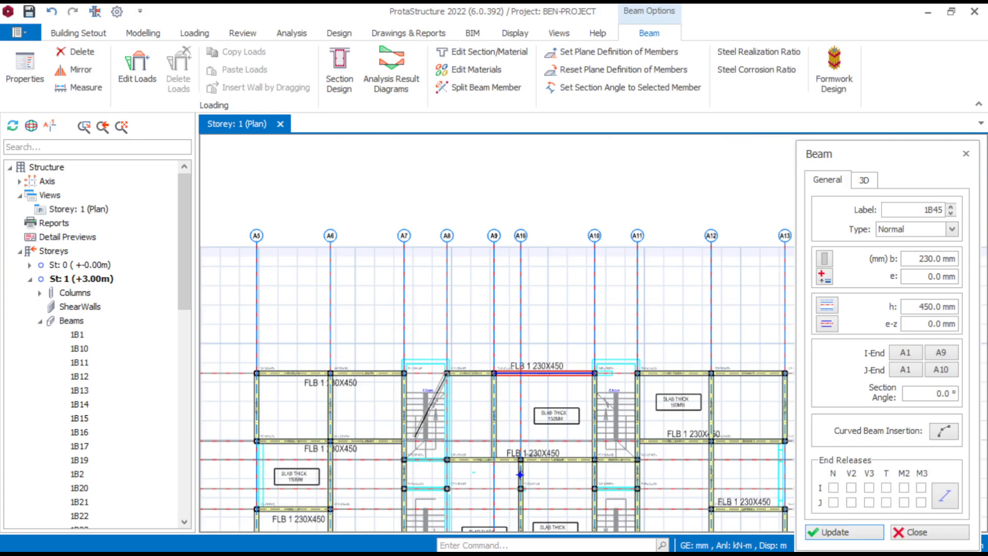
scroll(613, 177, "up", 5)
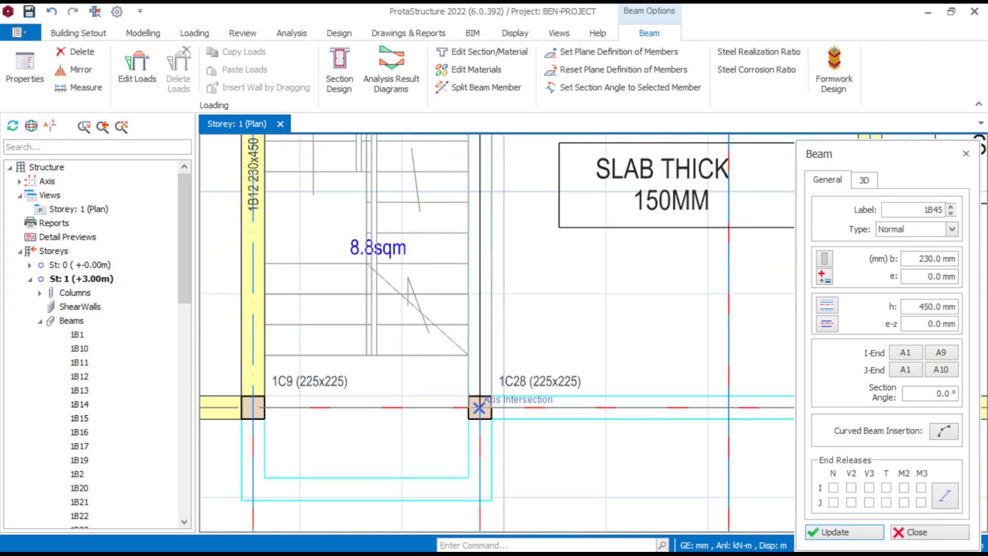
left_click(479, 408)
scroll(479, 408, "down", 3)
- Insert 230 x 450 mm beams between axes A7 and A8, from column 1C23 to 1C24 and from column 1C19 to 1C20
scroll(370, 268, "up", 3)
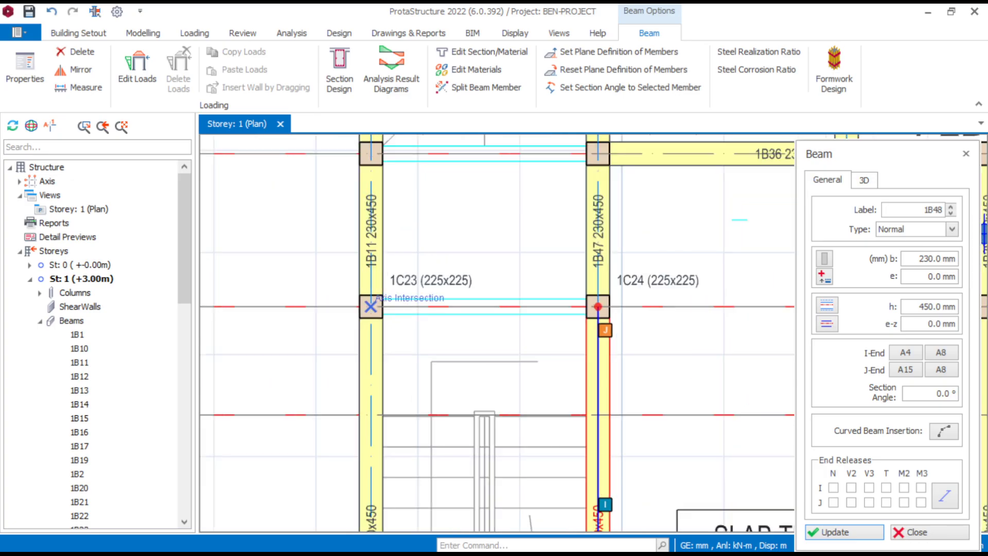
left_click(597, 307)
scroll(597, 306, "down", 3)
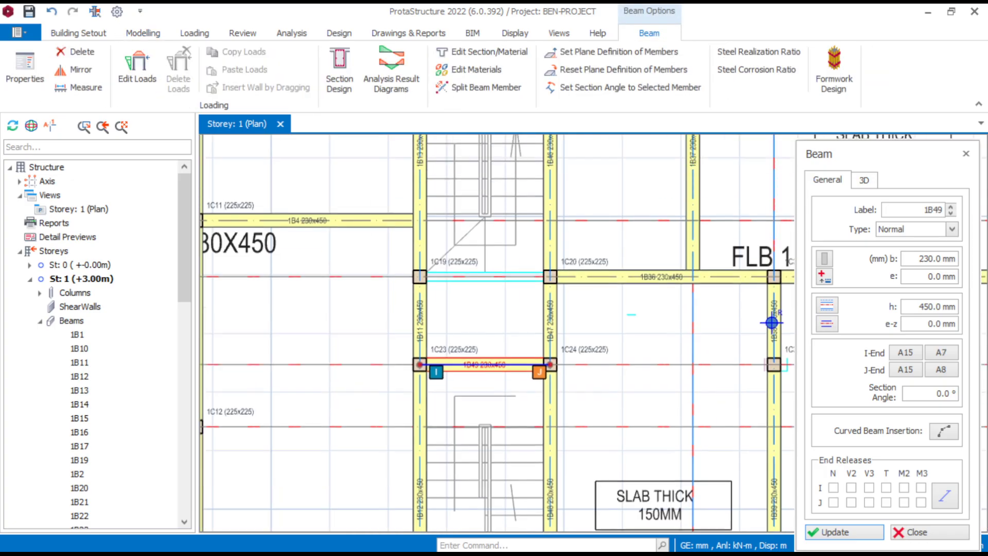
scroll(405, 298, "up", 3)
left_click(632, 259)
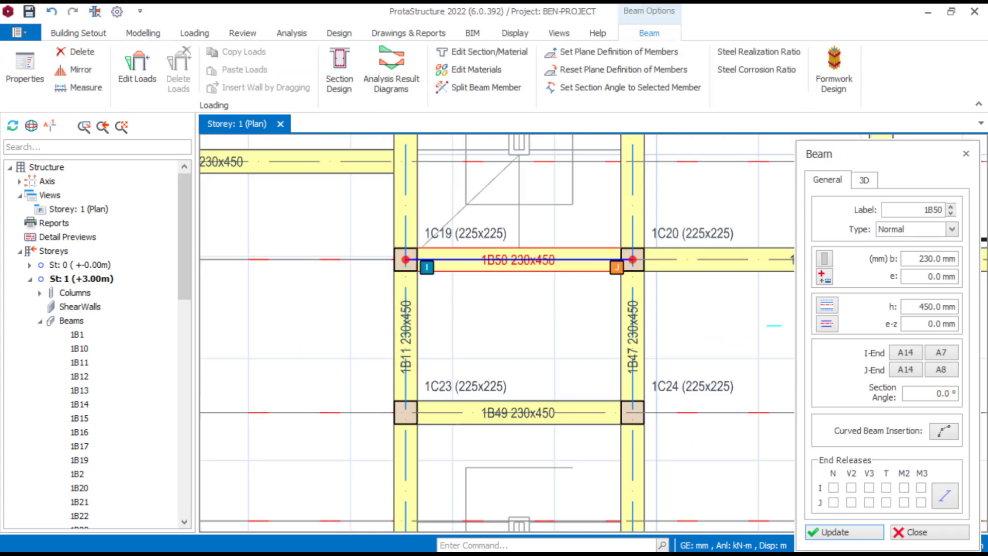
scroll(546, 316, "down", 3)
middle_click_drag(566, 309, 376, 297)
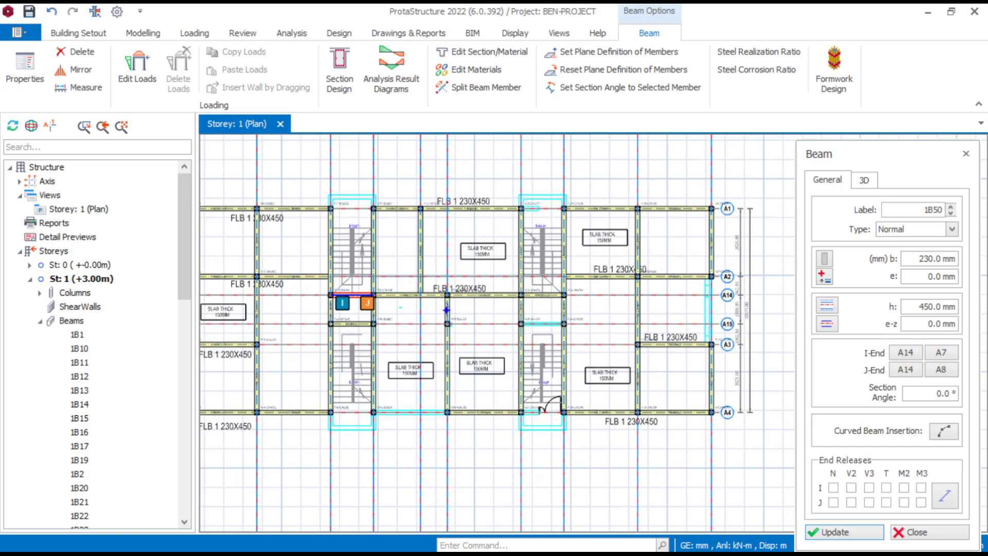
middle_click_drag(712, 324, 664, 412)
scroll(694, 340, "up", 3)
key("Escape")
scroll(673, 227, "up", 3)
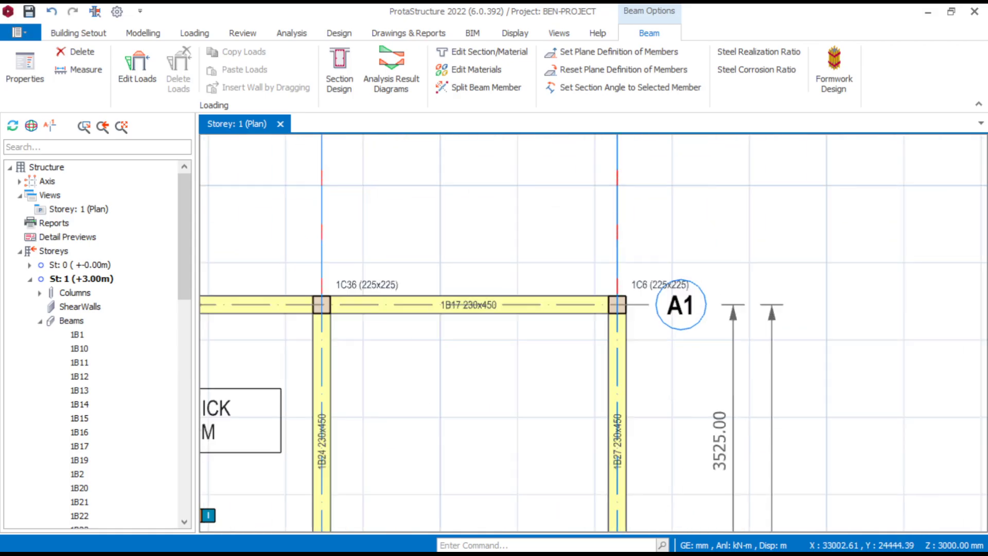
key("Escape")
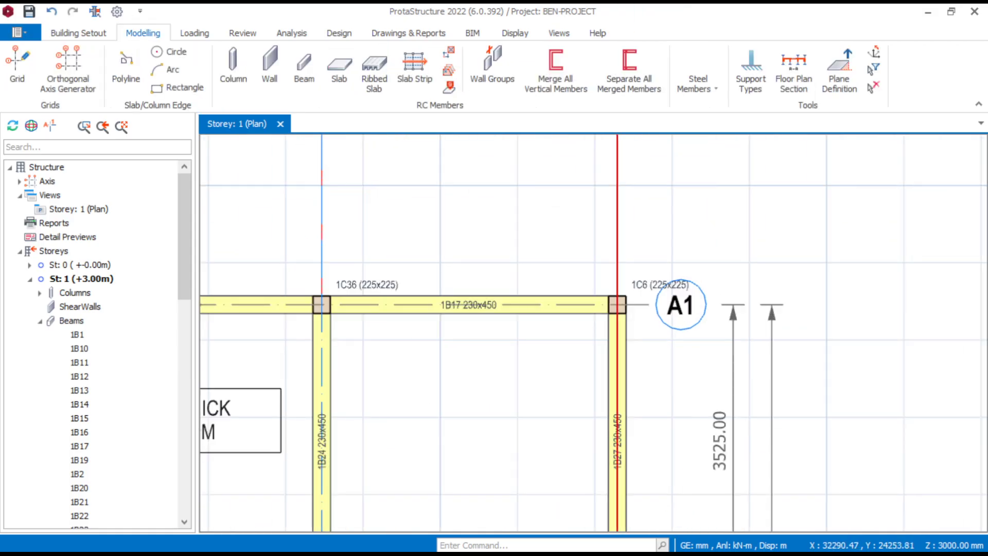
- Offset axis A13 to the far edge of the DXF beam outline below column 1C13
left_click(617, 243)
right_click(618, 247)
left_click(669, 314)
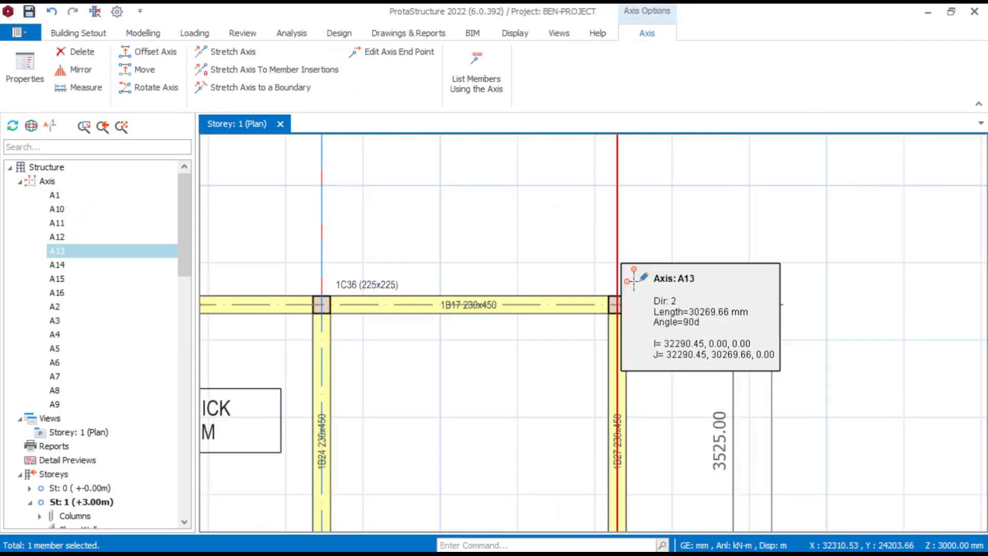
scroll(618, 330, "down", 1)
middle_click_drag(542, 453, 516, 338)
middle_click_drag(516, 441, 505, 348)
scroll(553, 341, "up", 5)
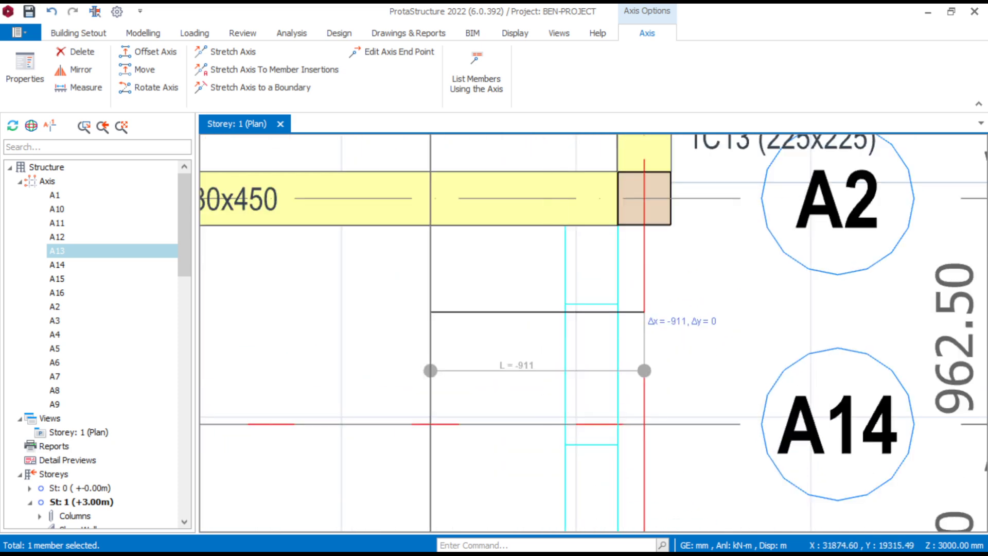
left_click(565, 227)
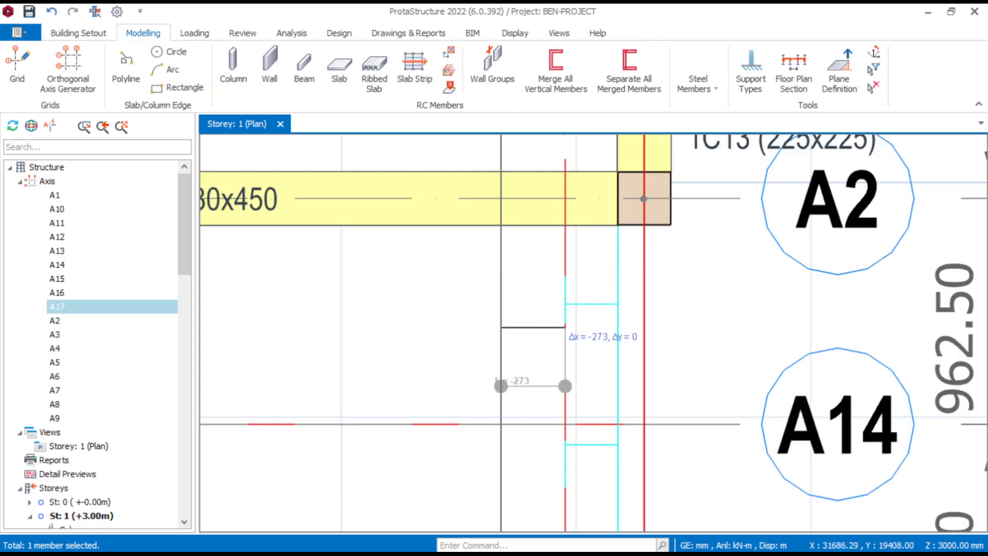
- Offset the new axis 112.5 mm back towards axis A13 for the centreline of the beam outline
scroll(564, 226, "down", 2)
scroll(535, 267, "up", 4)
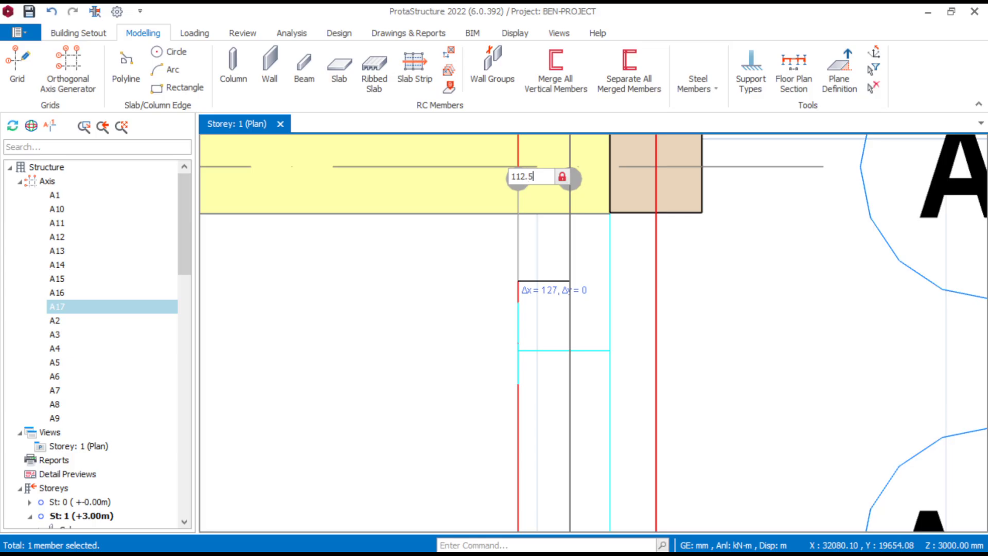
key("Return")
key("Escape")
scroll(504, 264, "down", 3)
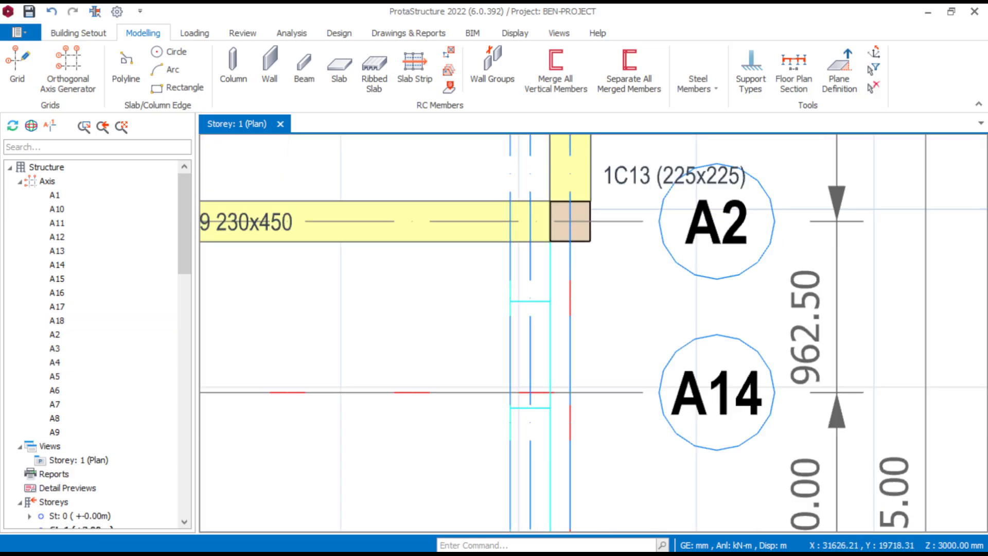
- Insert a 230 x 450 mm beam along the new centreline axis from gridline A2 to gridline A3, using beam 1B19's properties
right_click(440, 243)
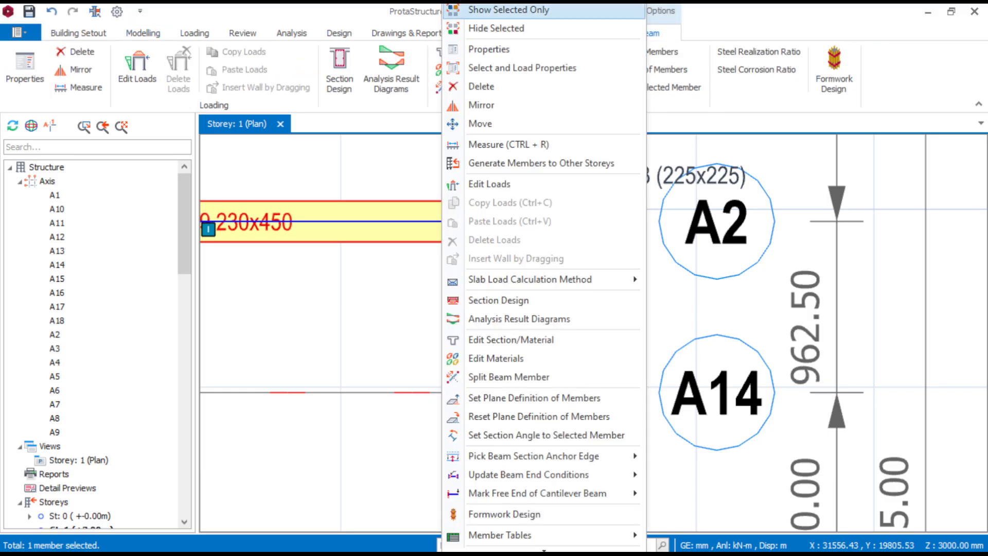
left_click(489, 49)
scroll(386, 378, "down", 3)
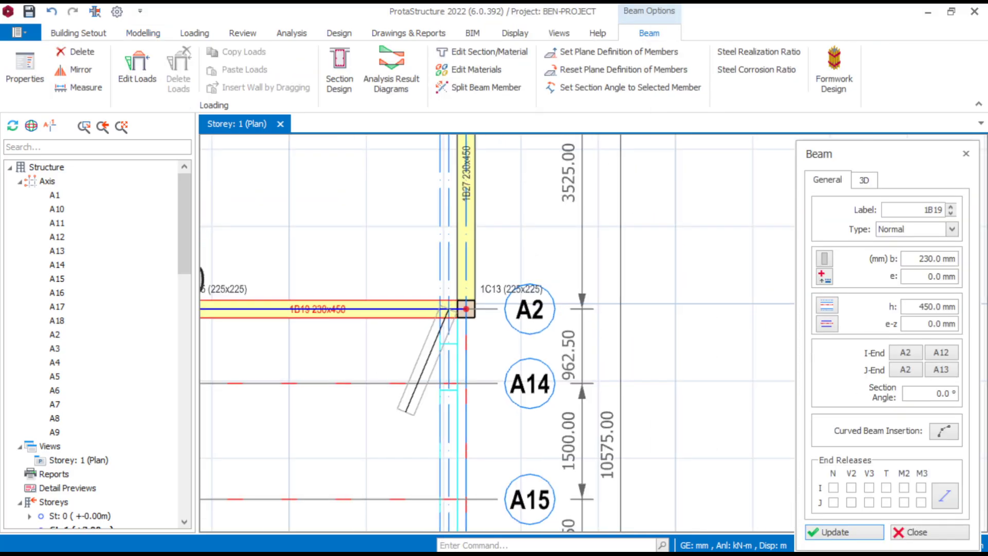
middle_click_drag(408, 411, 428, 193)
scroll(456, 335, "up", 2)
left_click(476, 385)
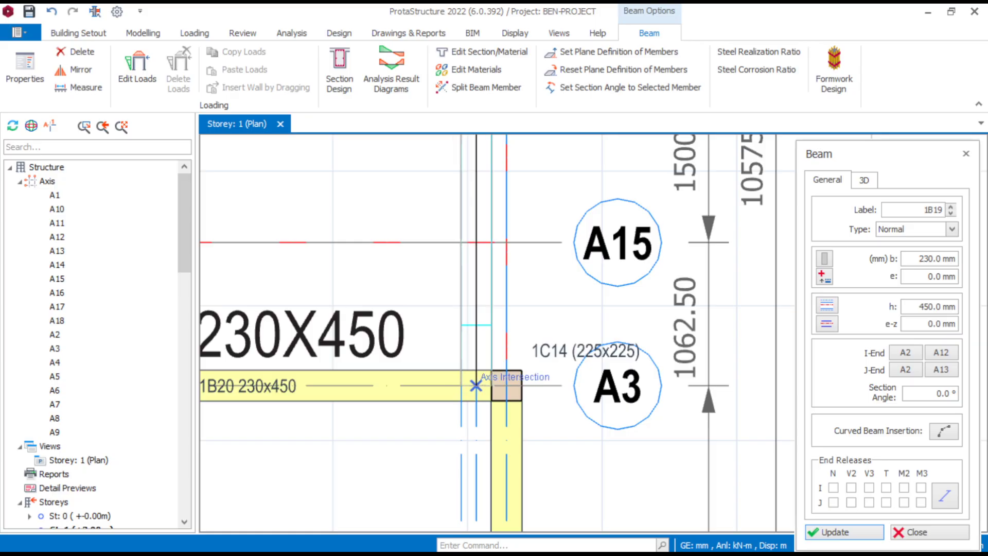
key("Escape")
- Insert a 230 x 450 mm beam along gridline A15 from column 1C25 to column 1C26
scroll(577, 230, "down", 4)
middle_click_drag(215, 214, 291, 298)
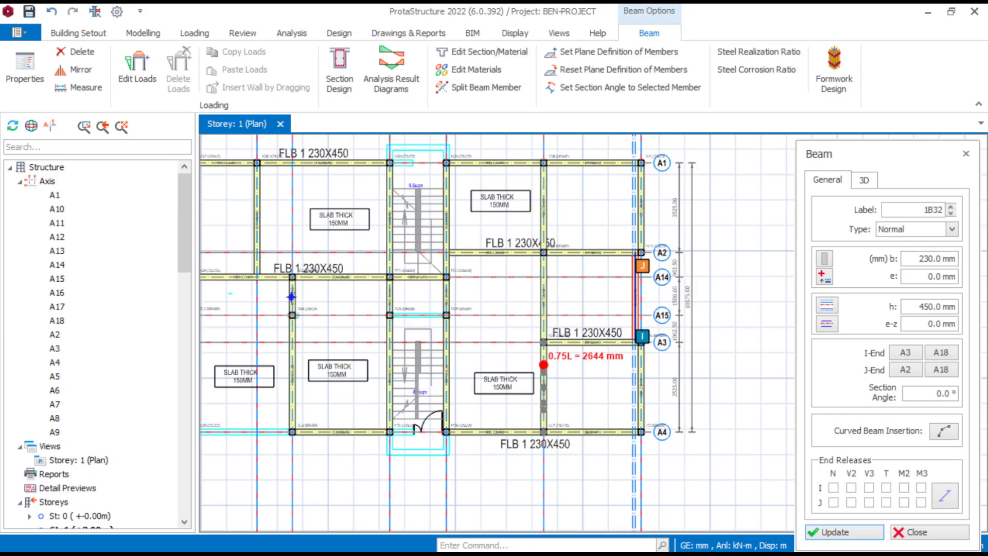
scroll(390, 319, "up", 3)
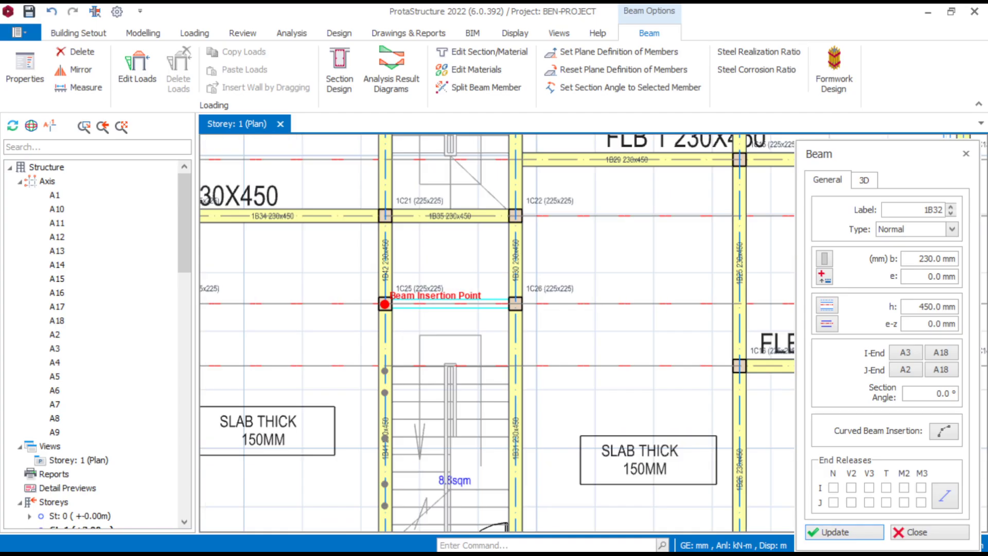
left_click(515, 303)
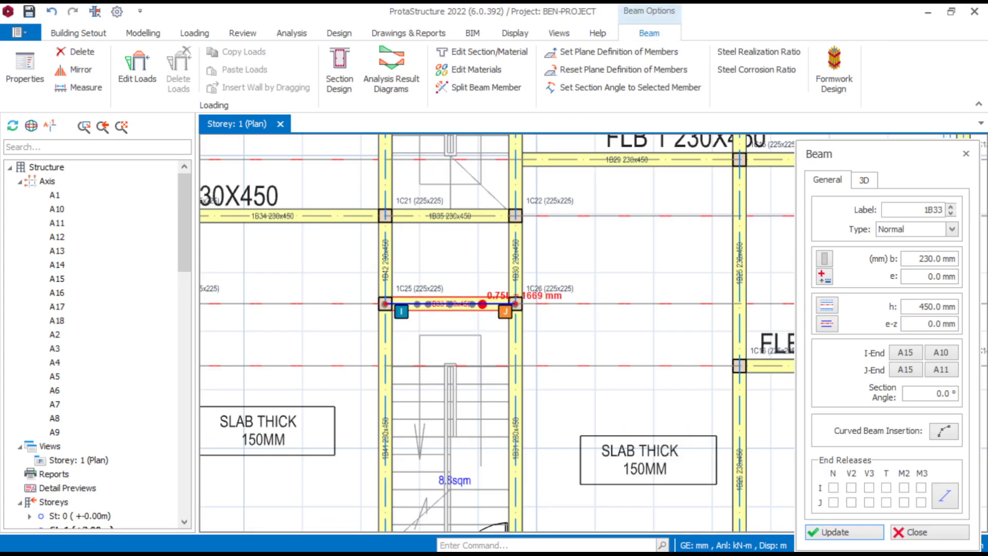
- Insert a 230 x 450 mm beam along gridline A4 from column 1C28 to column 1C34
scroll(515, 303, "down", 4)
scroll(438, 287, "up", 4)
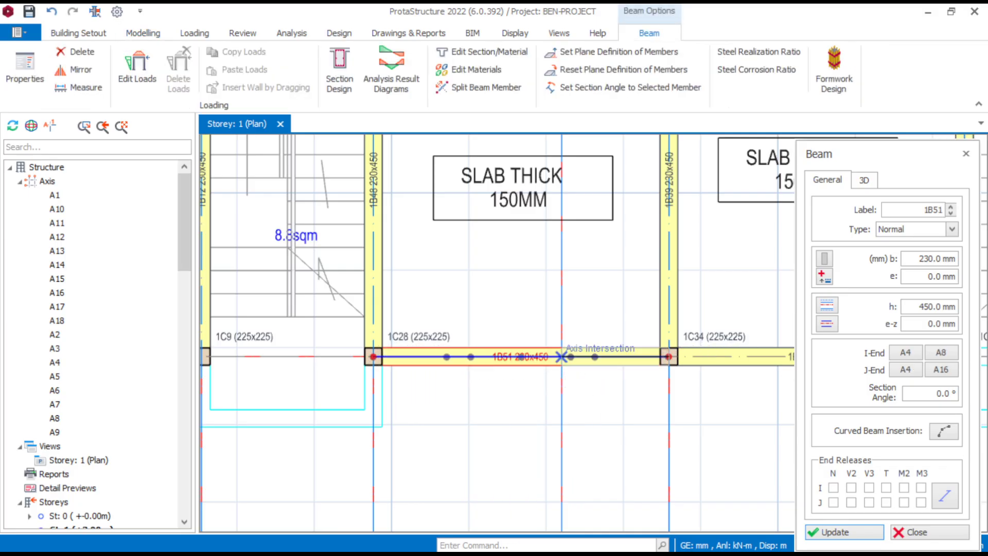
left_click(669, 356)
scroll(573, 278, "down", 4)
key("Escape")
scroll(536, 306, "down", 4)
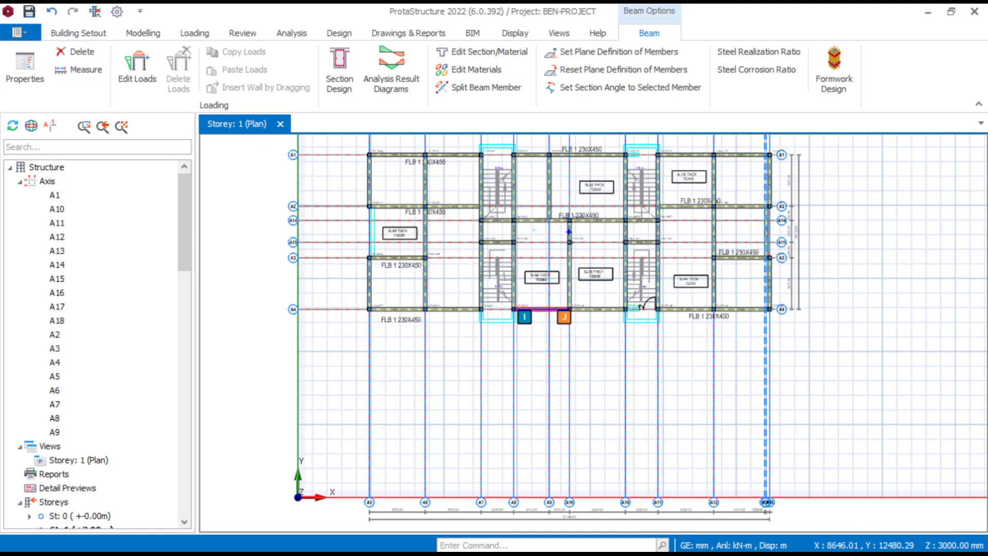
- Offset axis A5 to the near edge of the vertical beam outline below column 1C2
scroll(328, 193, "up", 4)
scroll(410, 233, "up", 4)
middle_click_drag(404, 247, 373, 354)
scroll(422, 384, "up", 4)
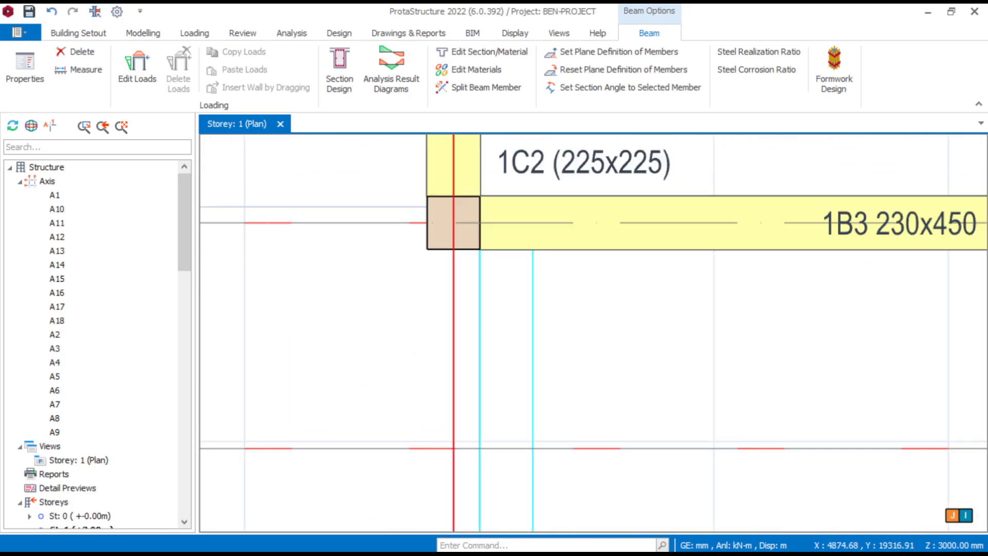
left_click(456, 355)
right_click(457, 353)
left_click(506, 147)
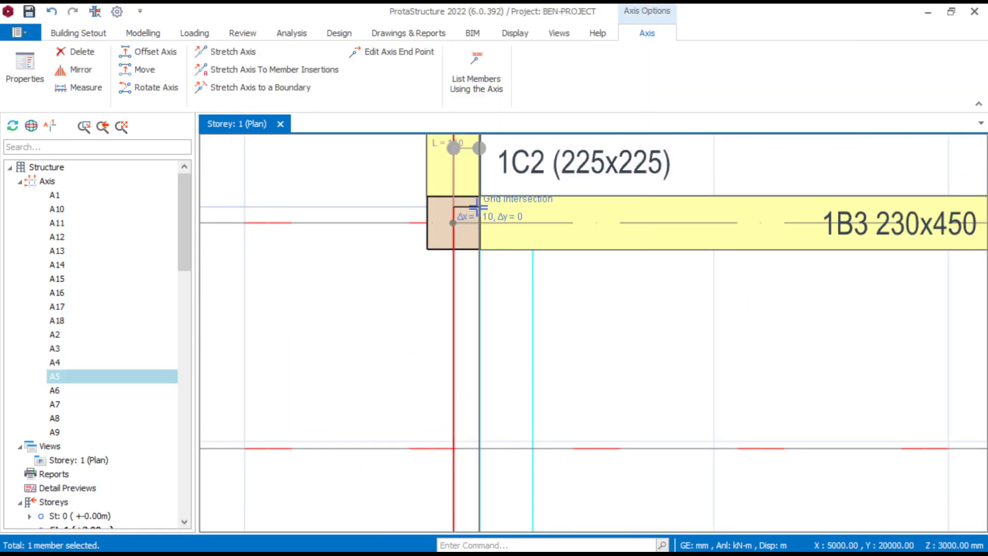
left_click(480, 248)
- Offset the new axis a further 112.5 mm away from A5 for the centreline of the beam outline
scroll(511, 272, "up", 3)
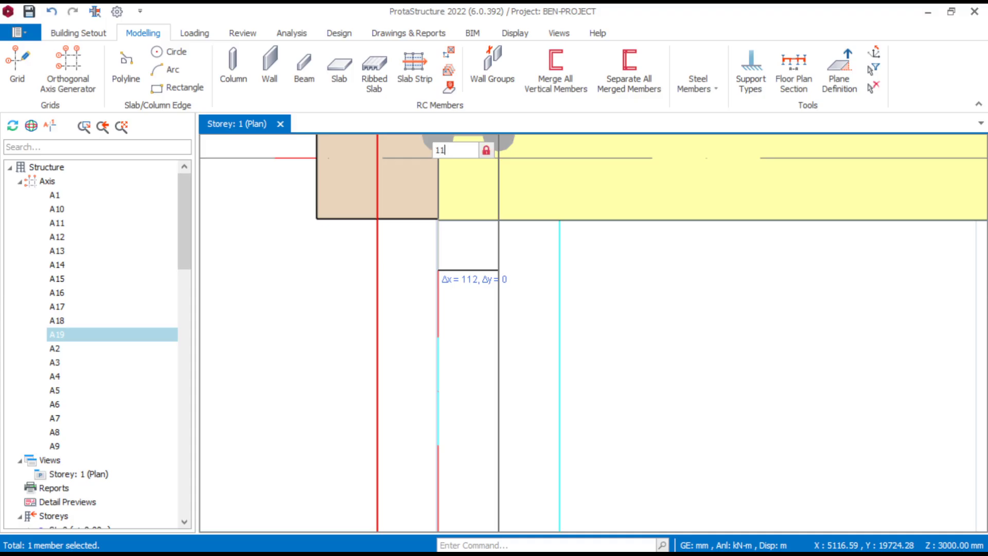
type("112.5")
key("Return")
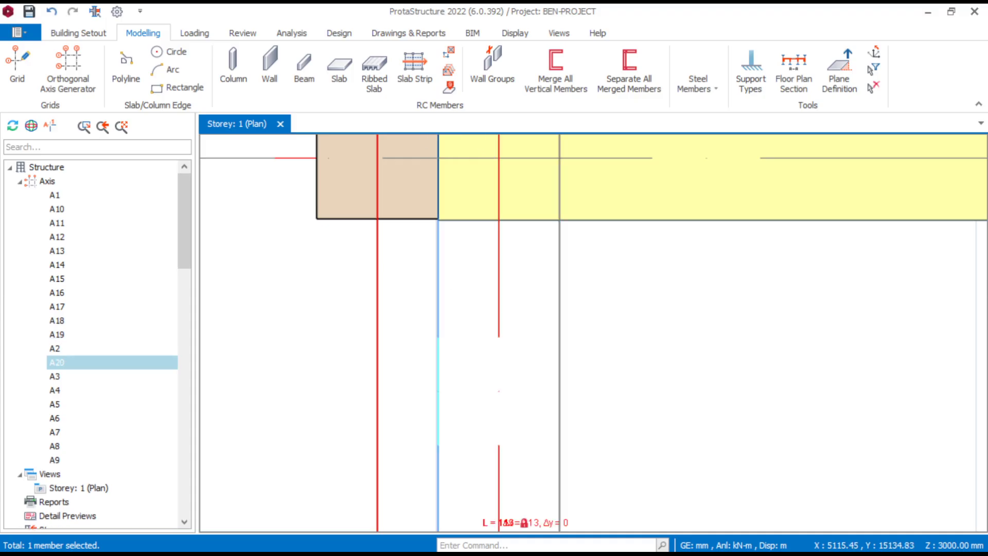
key("Escape")
- Insert a 230 x 450 mm beam along the new centreline axis between gridlines A2 and A3, using beam 1B3's properties
scroll(473, 288, "down", 6)
right_click(555, 270)
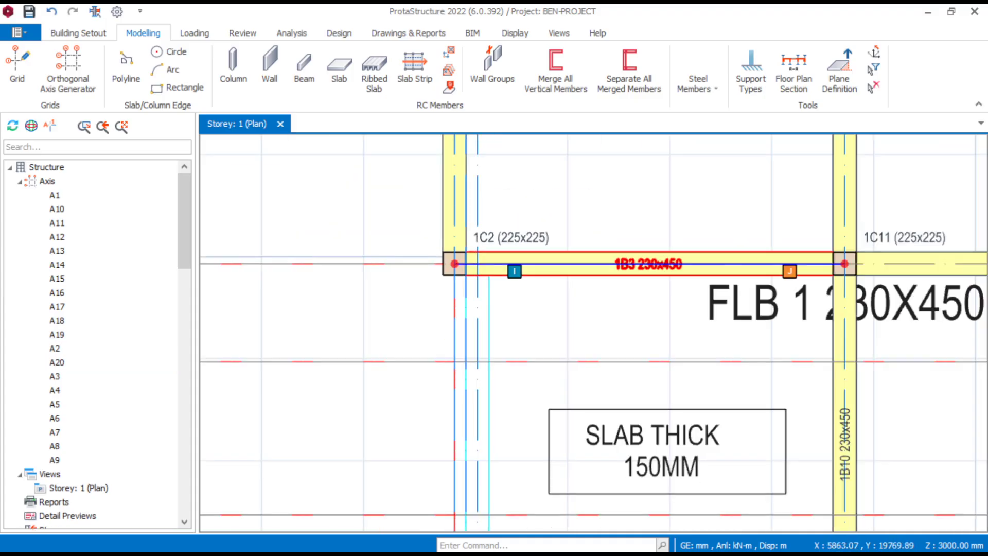
left_click(604, 49)
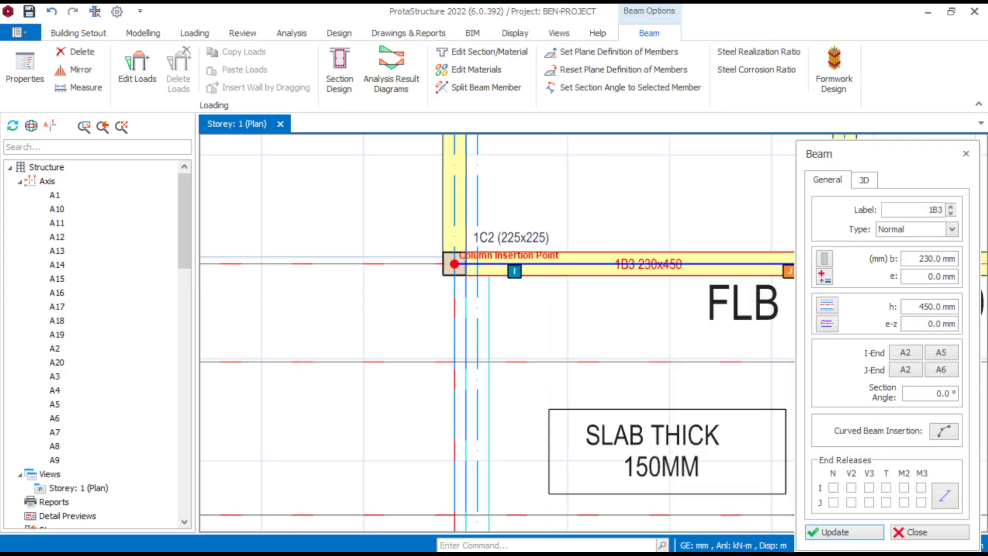
scroll(454, 265, "up", 3)
scroll(430, 286, "down", 4)
middle_click_drag(403, 479, 443, 290)
scroll(443, 290, "up", 3)
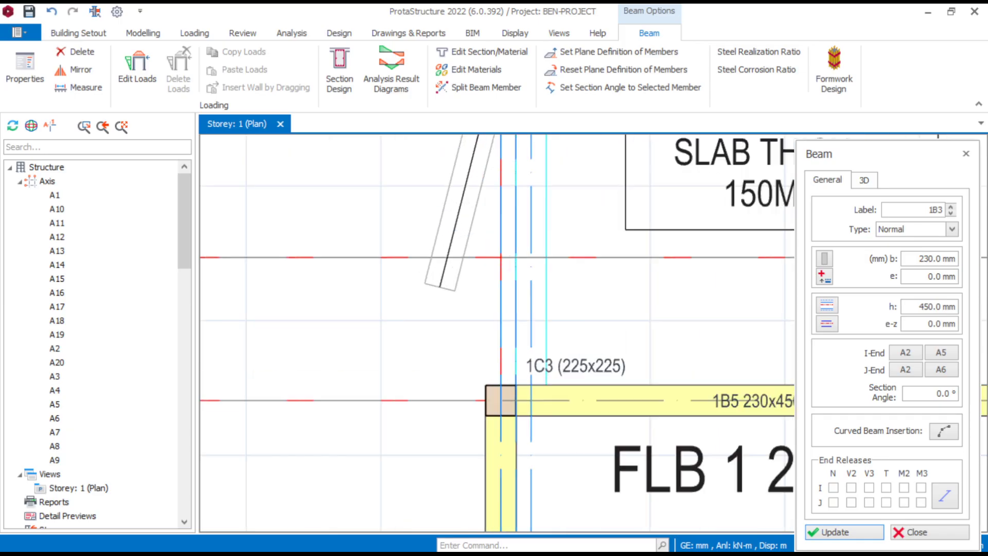
left_click(559, 436)
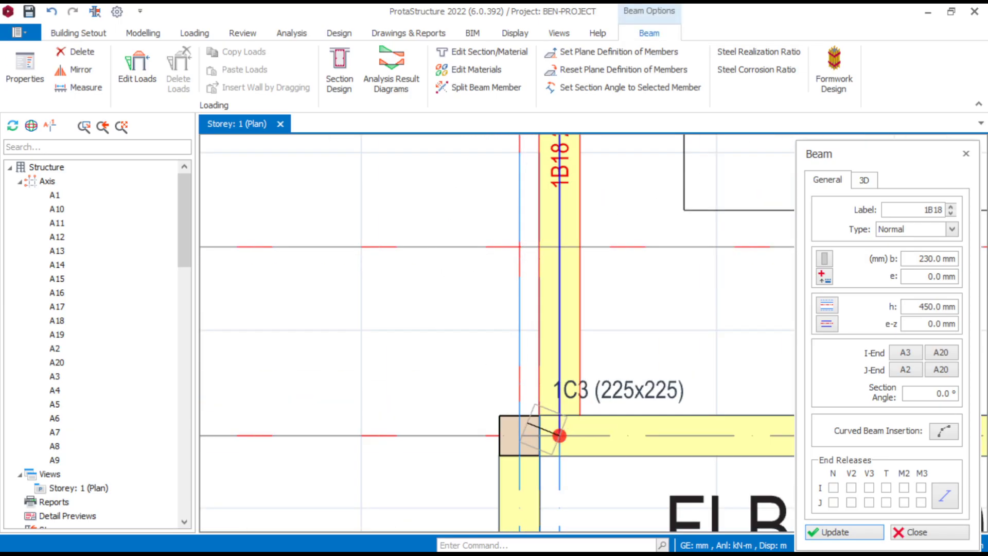
key("Escape")
- Delete the leftover construction axis along the inner edge of beam 1B32, near column 1C13
scroll(432, 220, "down", 6)
middle_click_drag(435, 165, 374, 297)
scroll(728, 339, "down", 2)
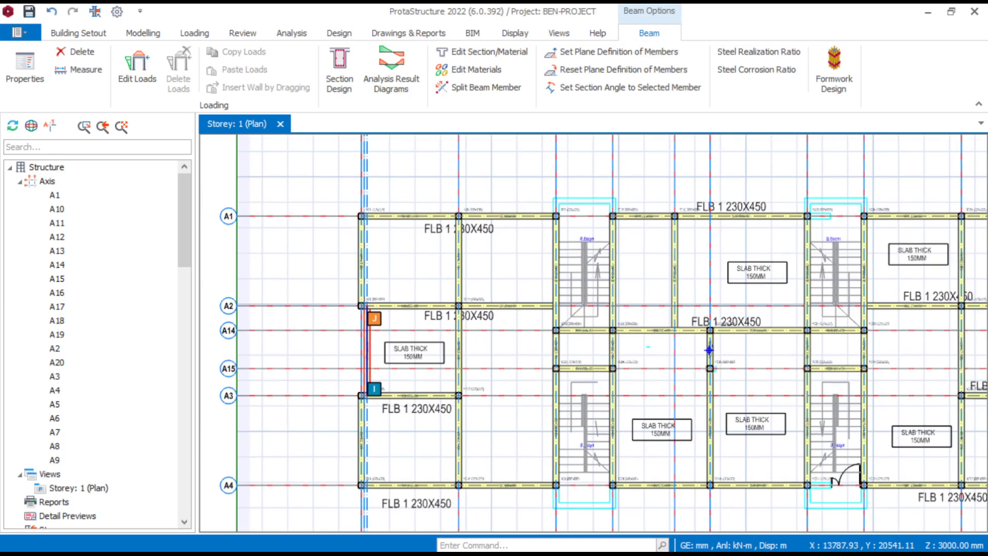
middle_click_drag(728, 338, 474, 329)
middle_click_drag(550, 408, 573, 390)
scroll(853, 252, "up", 3)
key("Escape")
scroll(634, 317, "up", 4)
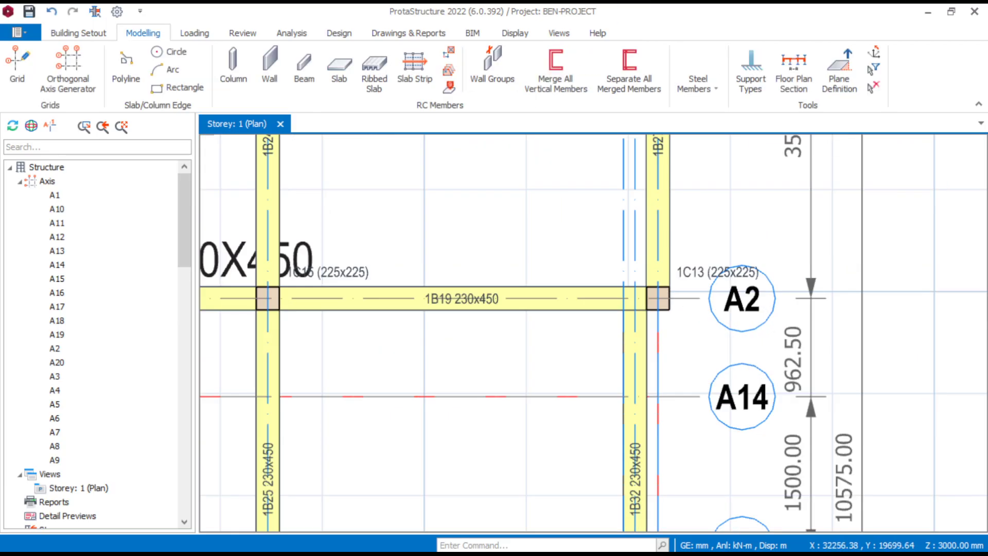
left_click(618, 256)
key("Delete")
scroll(642, 253, "down", 5)
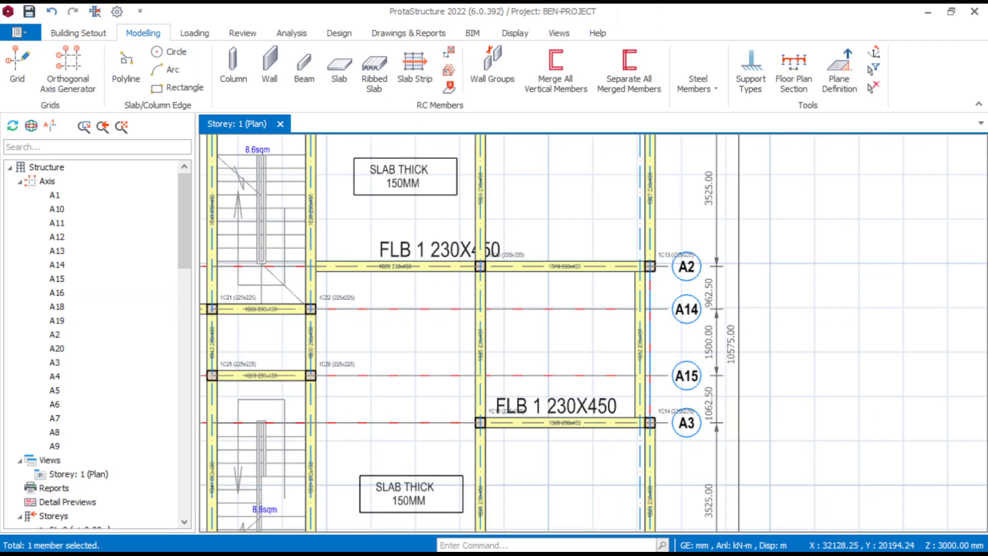
- Examine the plan from the bay around beam 1B18 to the stairwell at column 1C7 for outlines still lacking beams
middle_click_drag(206, 310, 471, 303)
middle_click_drag(207, 259, 410, 254)
scroll(406, 268, "up", 5)
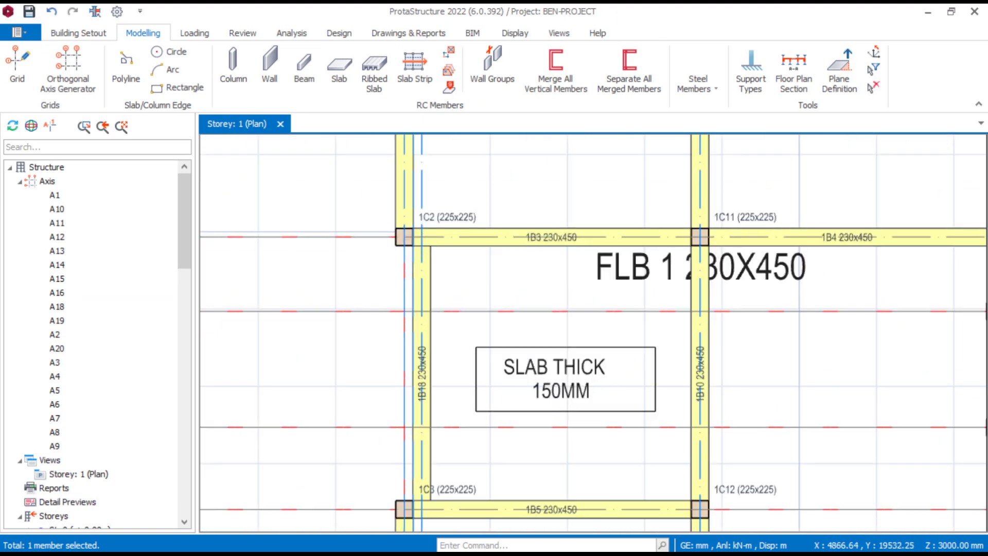
scroll(445, 219, "down", 3)
scroll(445, 220, "down", 5)
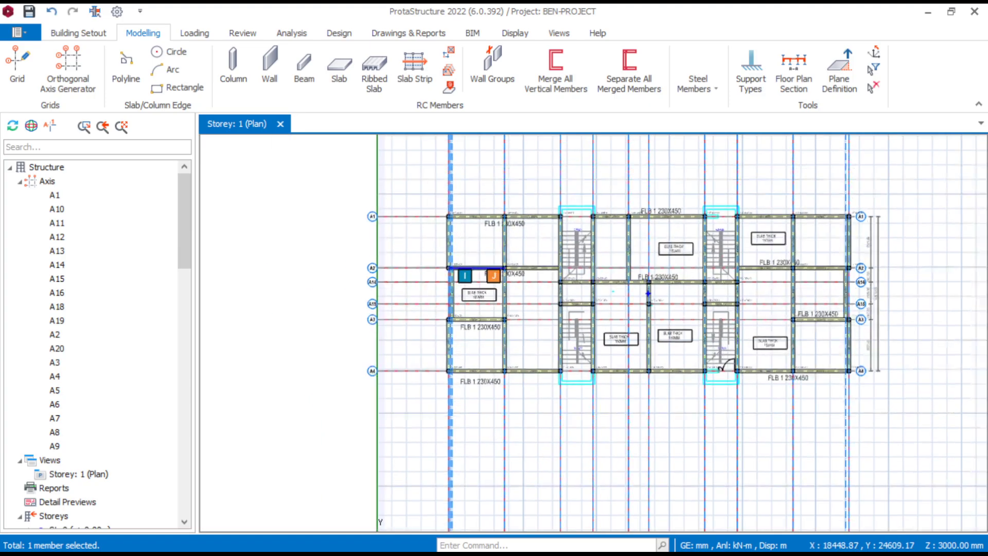
scroll(539, 230, "up", 5)
scroll(735, 216, "down", 5)
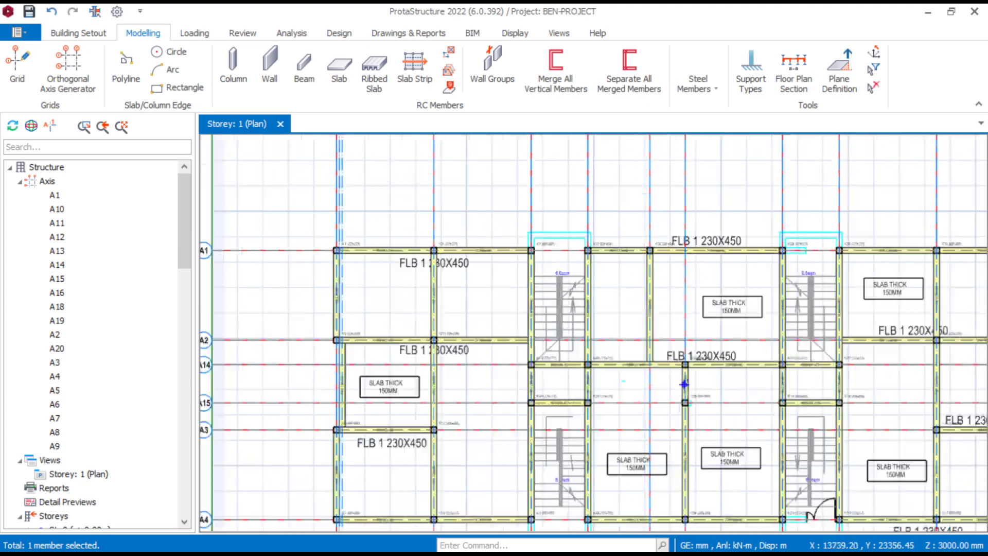
scroll(736, 216, "up", 6)
middle_click_drag(446, 221, 499, 225)
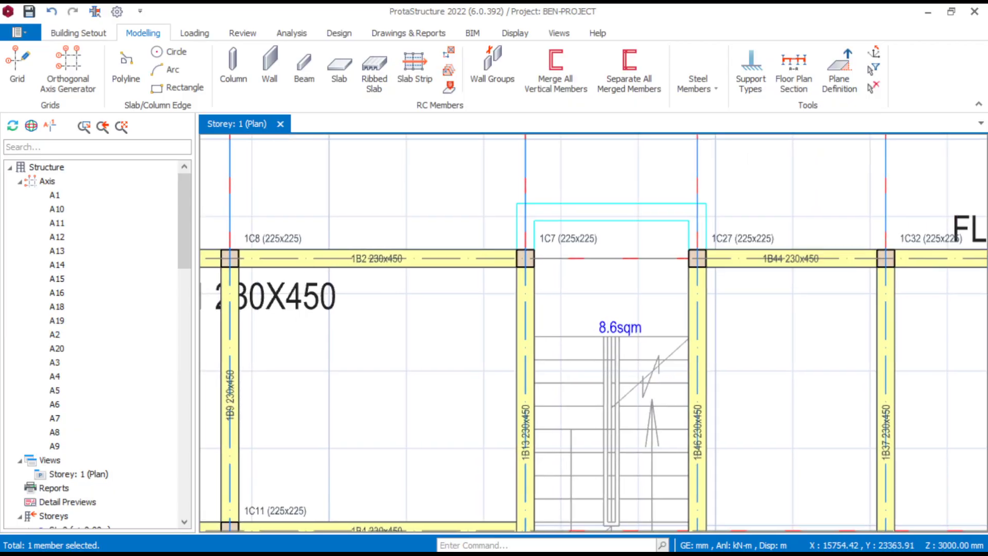
scroll(692, 245, "down", 1)
scroll(618, 256, "up", 3)
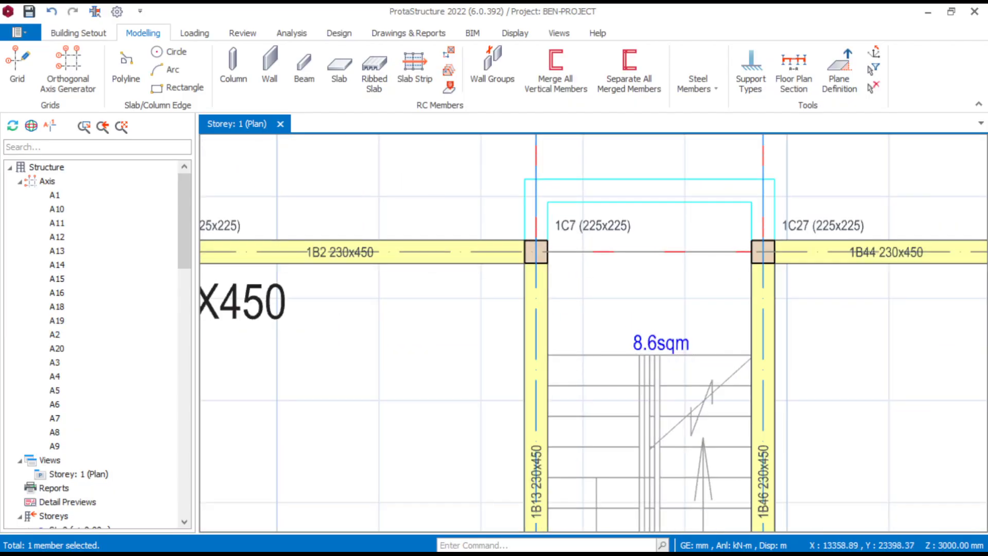
left_click(614, 255)
right_click(617, 253)
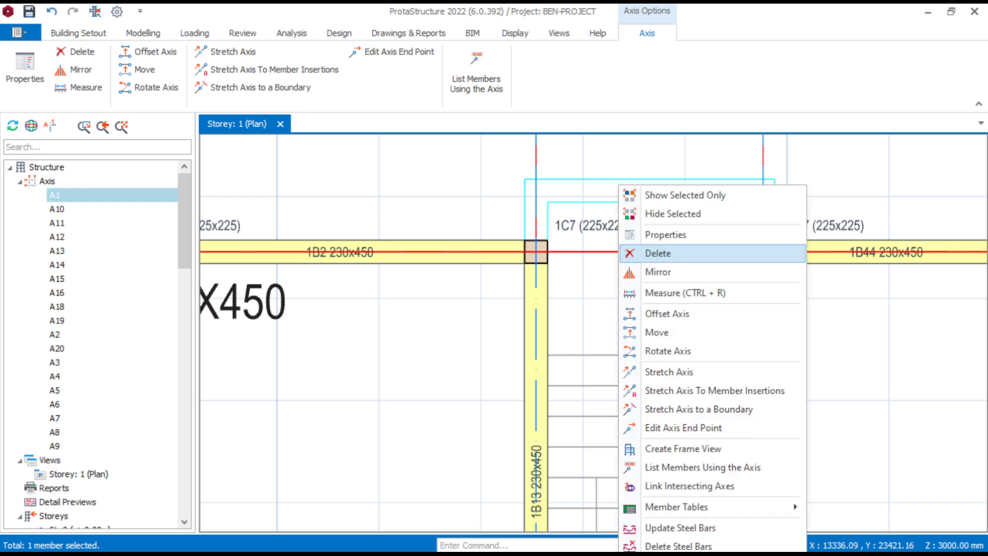
left_click(666, 234)
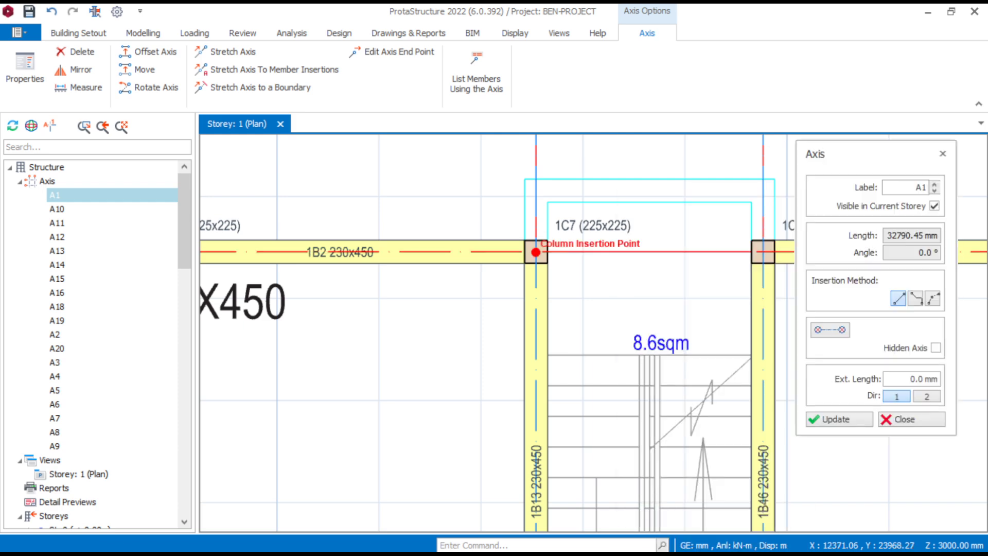
key("Escape")
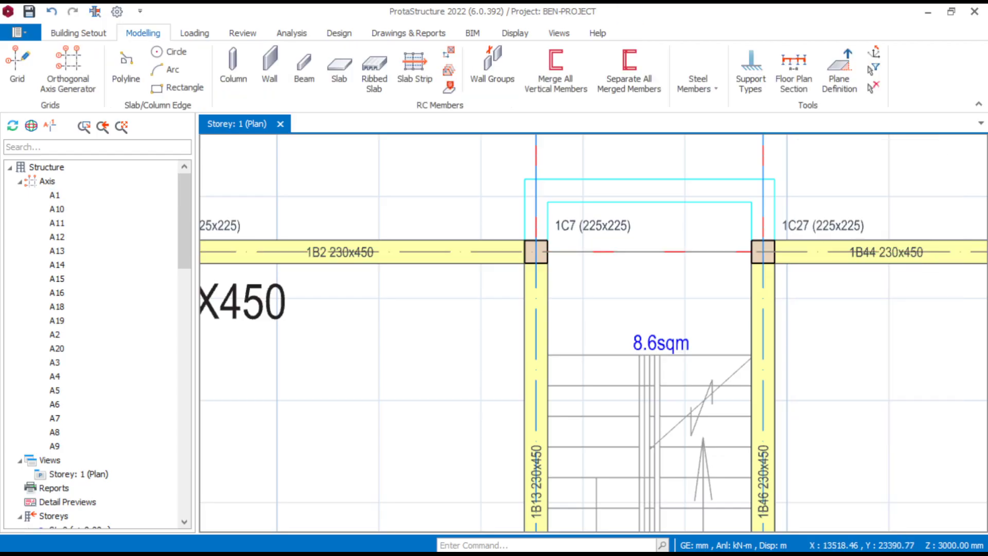
- Offset axis A1 outwards to the outer edge of the stairwell beam outline projecting beyond column 1C7
left_click(636, 252)
right_click(635, 252)
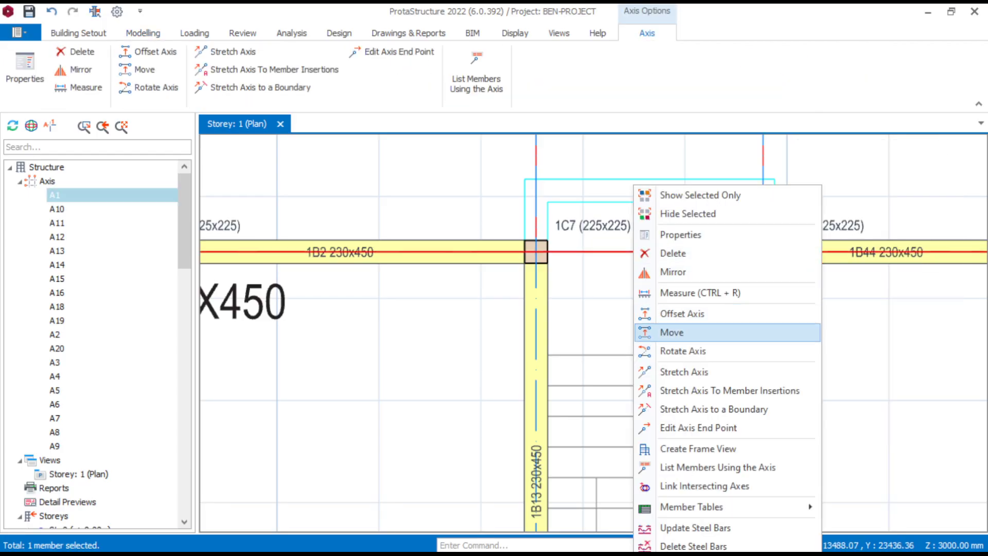
left_click(682, 314)
scroll(509, 175, "up", 2)
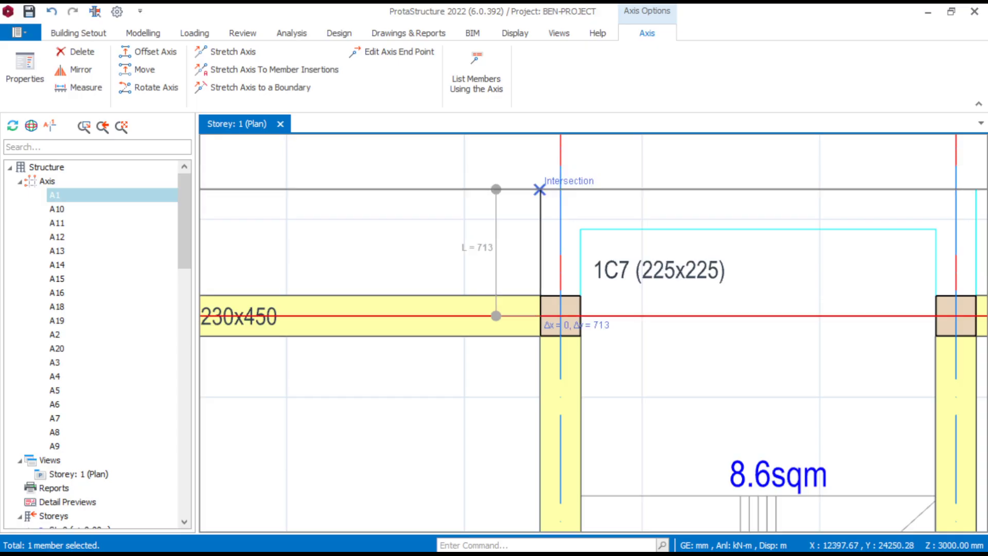
left_click(540, 190)
- Offset the new outer axis 112.5 mm back towards A1 for the centreline of the projecting stairwell beam
scroll(617, 206, "up", 3)
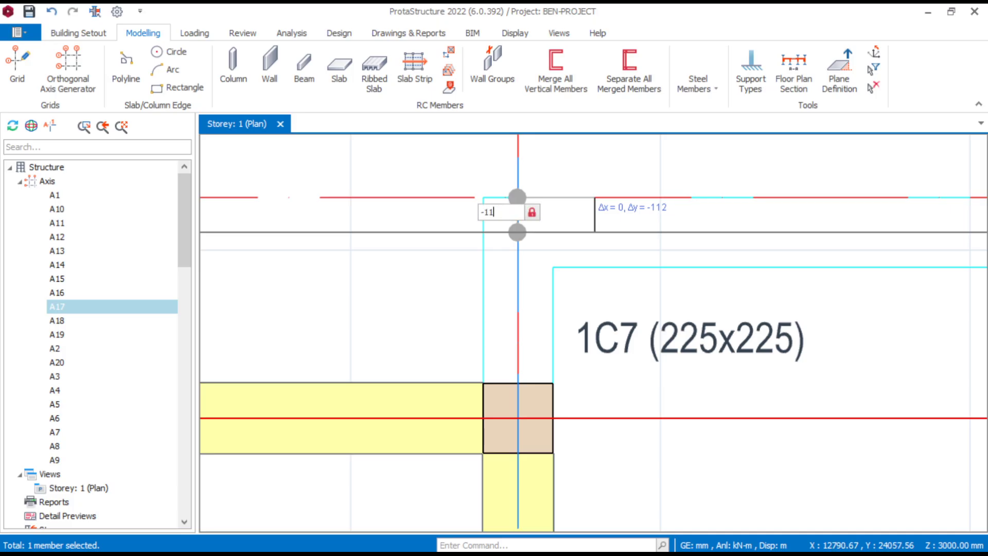
key("Return")
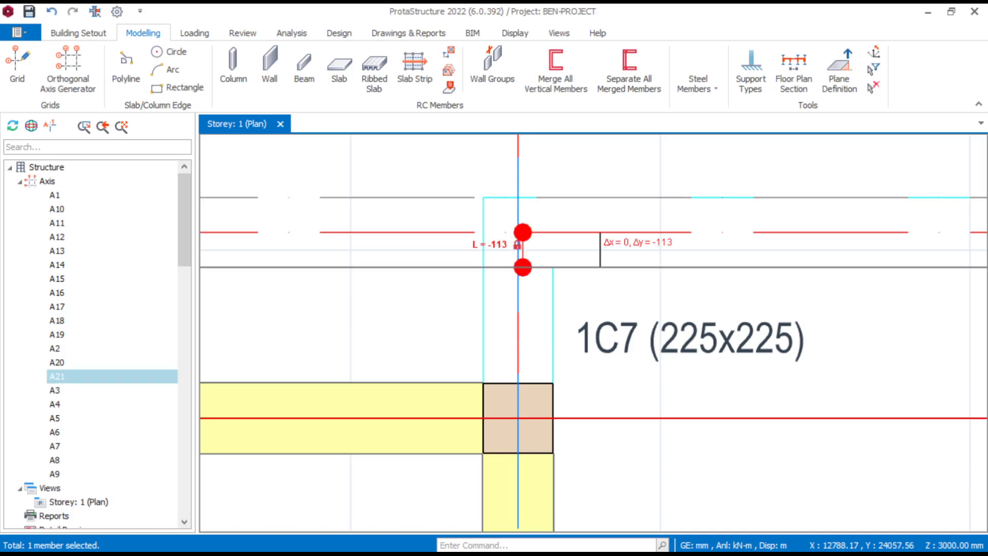
scroll(597, 222, "down", 4)
scroll(597, 225, "down", 2)
key("Escape")
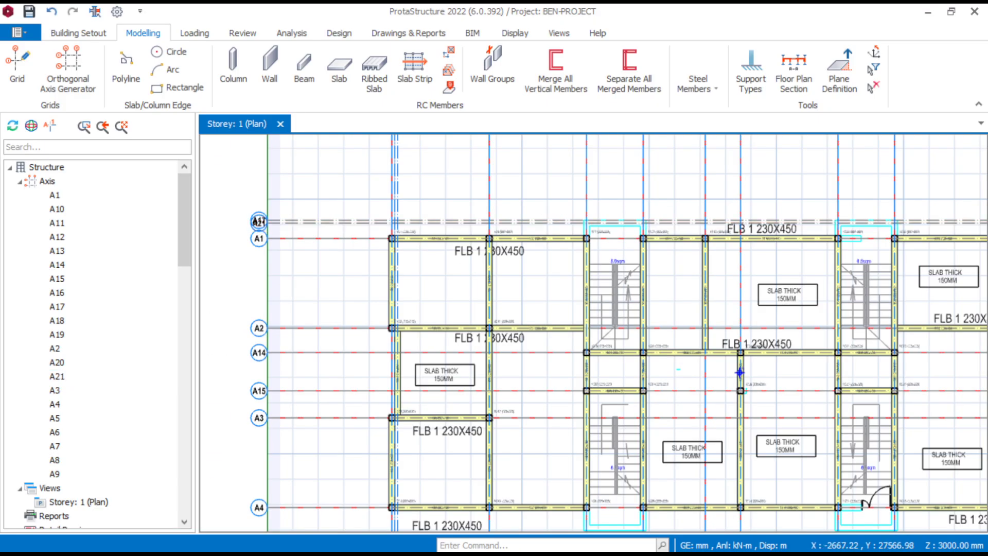
- Offset axis A4 outwards to the outer edge of the stairwell beam outline beyond column 1C9
middle_click_drag(608, 423, 578, 260)
scroll(583, 302, "up", 4)
left_click(575, 401)
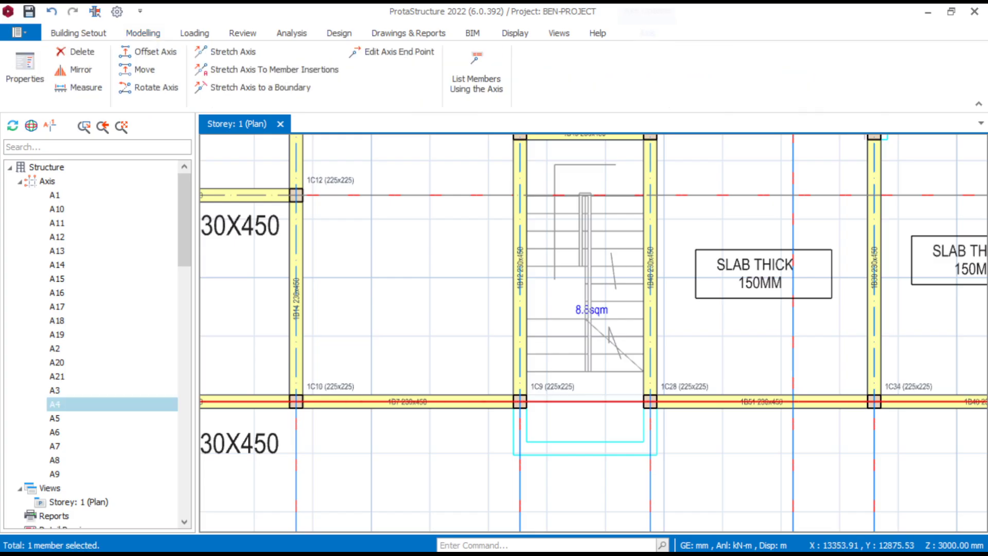
right_click(575, 402)
left_click(622, 157)
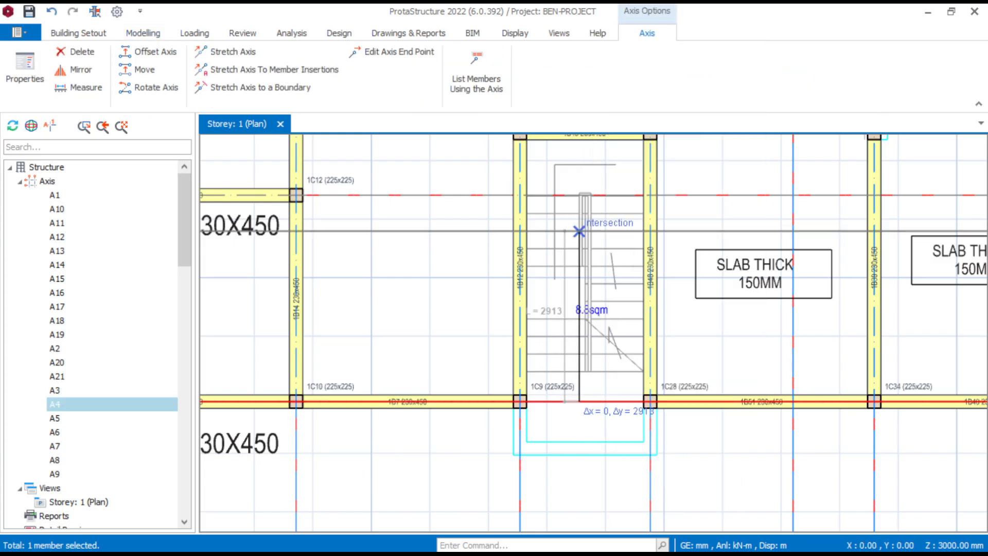
scroll(592, 278, "up", 4)
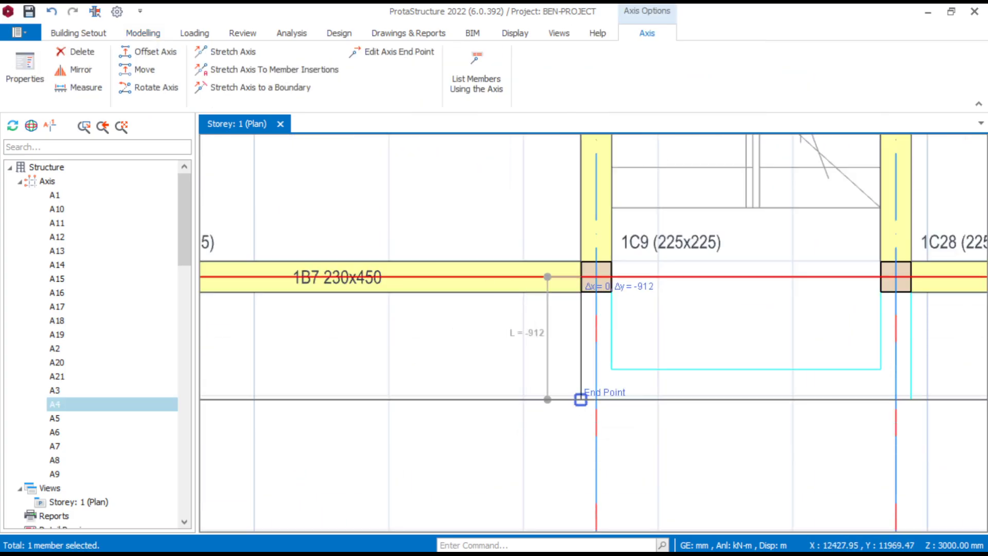
left_click(581, 399)
- Offset the new axis 112.5 mm back towards A4 for the stairwell beam's centreline
scroll(549, 366, "up", 4)
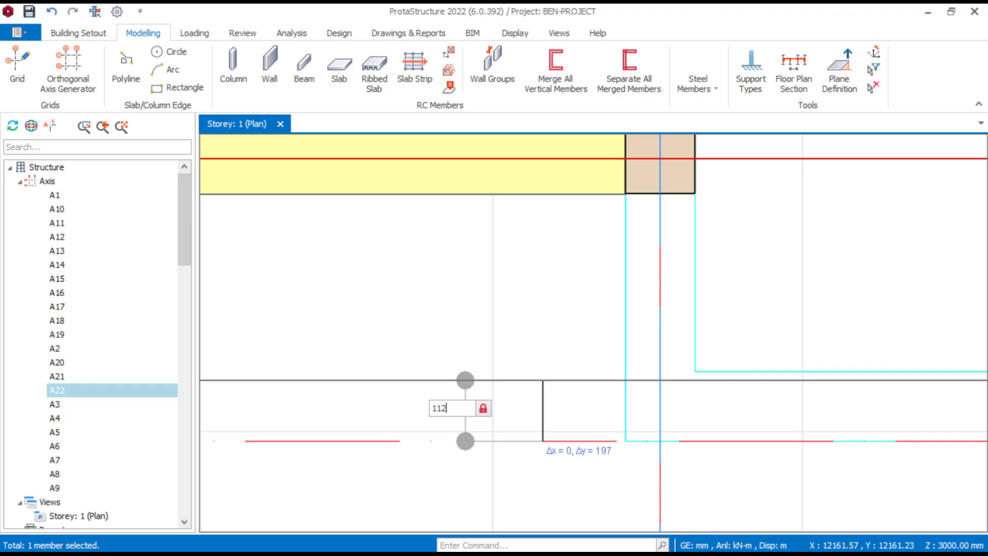
key("Return")
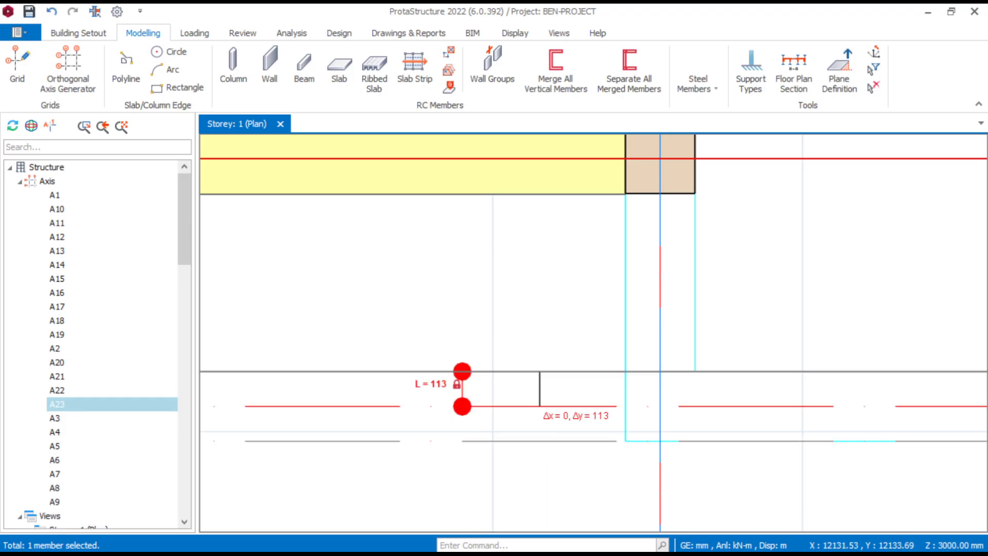
scroll(670, 208, "down", 5)
scroll(670, 209, "up", 4)
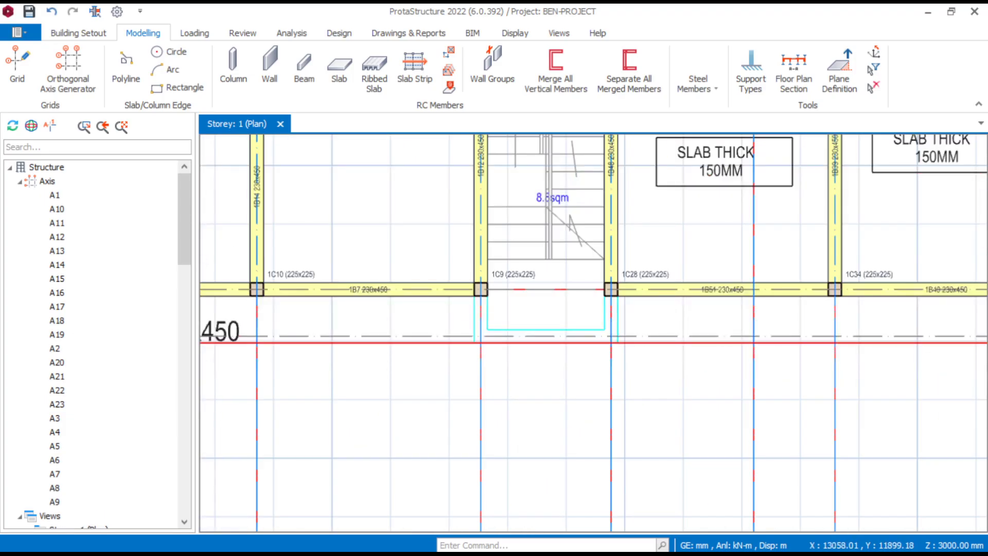
- Insert a 230 x 450 mm beam along gridline A7 between column 1C7 and axis A21, using beam 1B13's properties
scroll(565, 335, "down", 4)
scroll(566, 335, "up", 6)
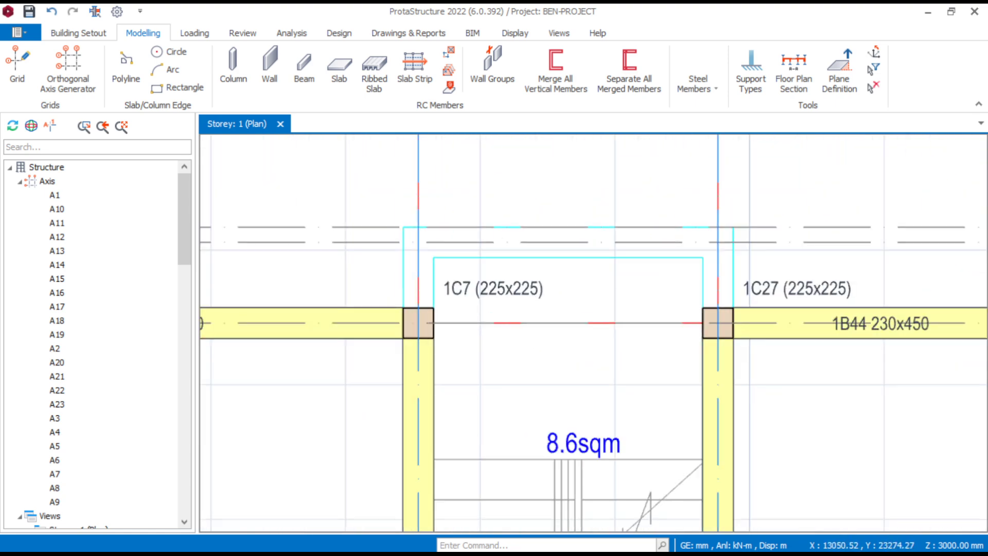
left_click(449, 309)
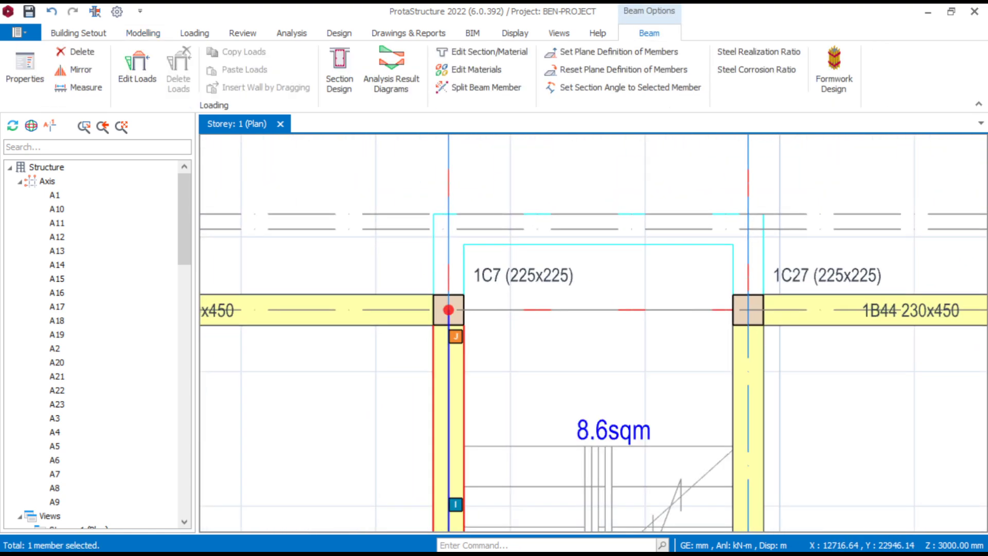
right_click(473, 378)
left_click(518, 49)
scroll(414, 224, "up", 3)
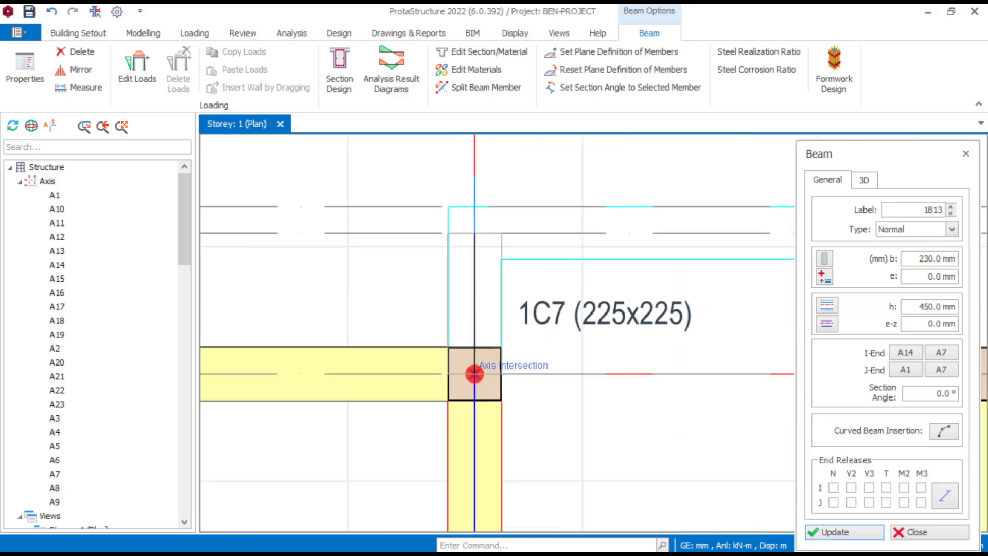
left_click(474, 374)
key("Escape")
- Insert a 230 x 450 mm beam along gridline A8 between column 1C27 and axis A21
scroll(416, 252, "down", 3)
middle_click_drag(416, 252, 365, 249)
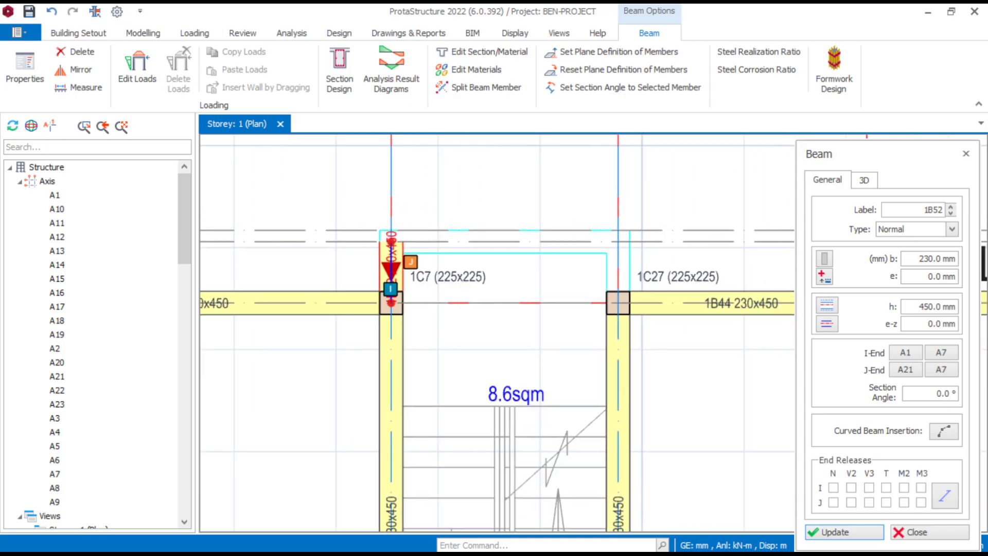
scroll(630, 269, "up", 2)
left_click(611, 326)
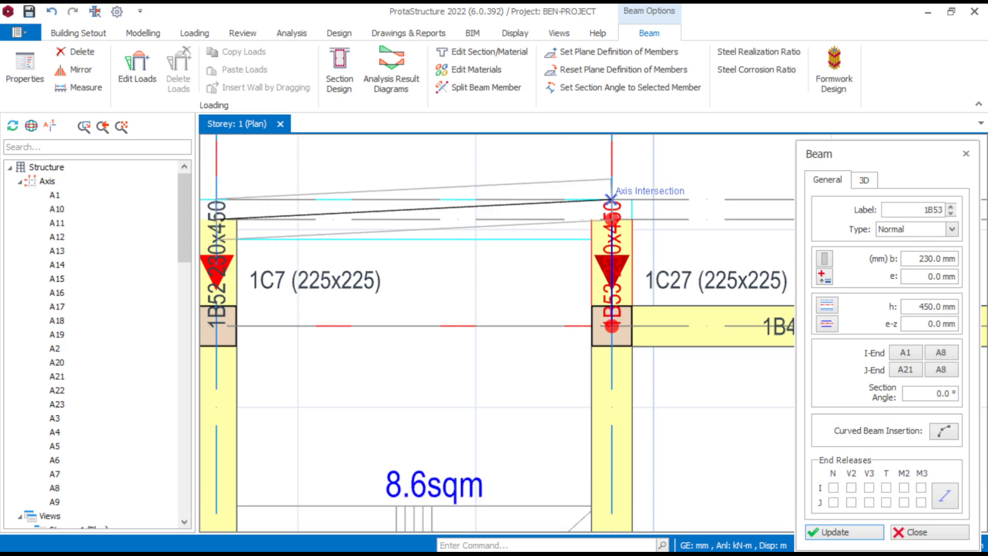
- Insert 230 x 450 mm beams along axis A21 between A7 and A8, and along A7 between column 1C9 and axis A23
left_click(611, 216)
scroll(658, 431, "down", 5)
middle_click_drag(658, 431, 597, 139)
scroll(381, 311, "up", 4)
left_click(421, 326)
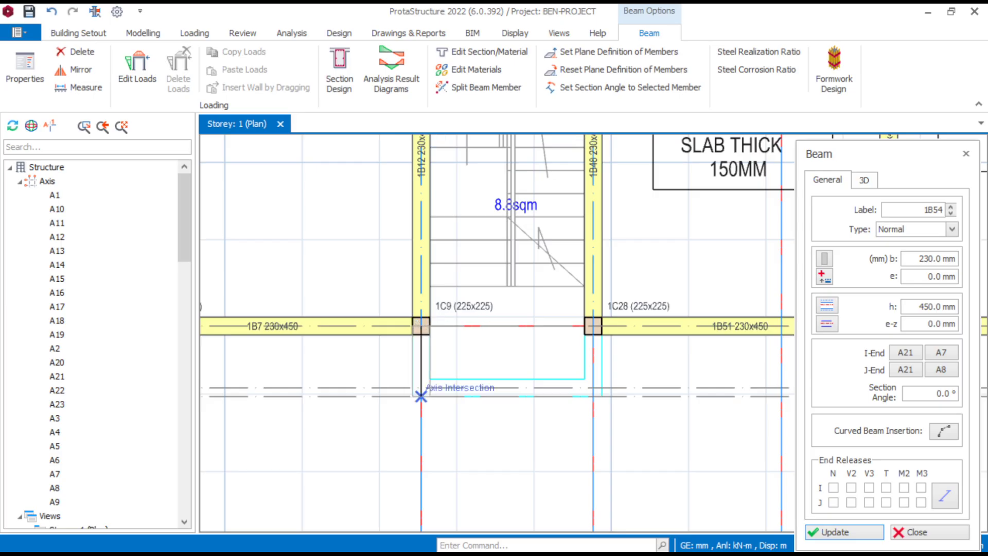
scroll(421, 396, "up", 3)
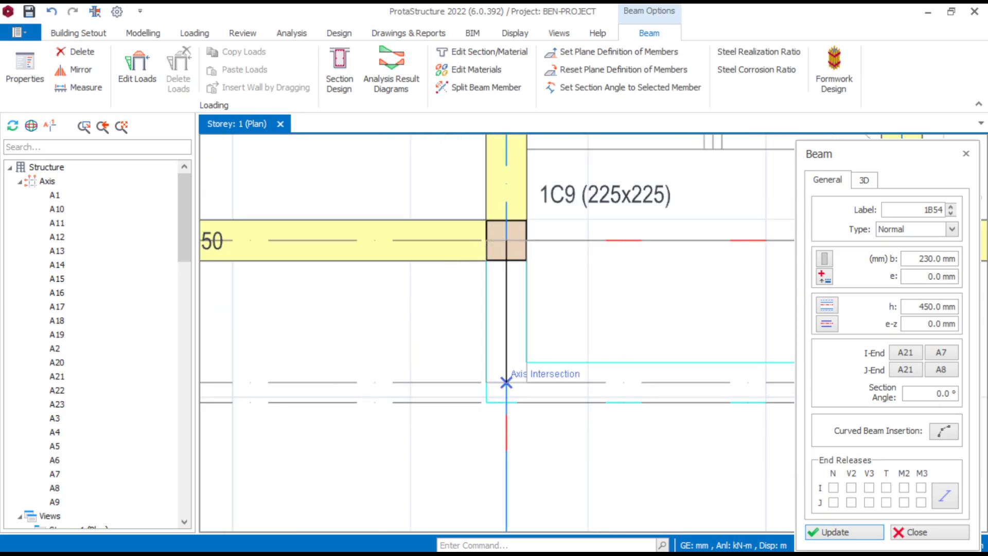
left_click(507, 382)
scroll(430, 331, "down", 2)
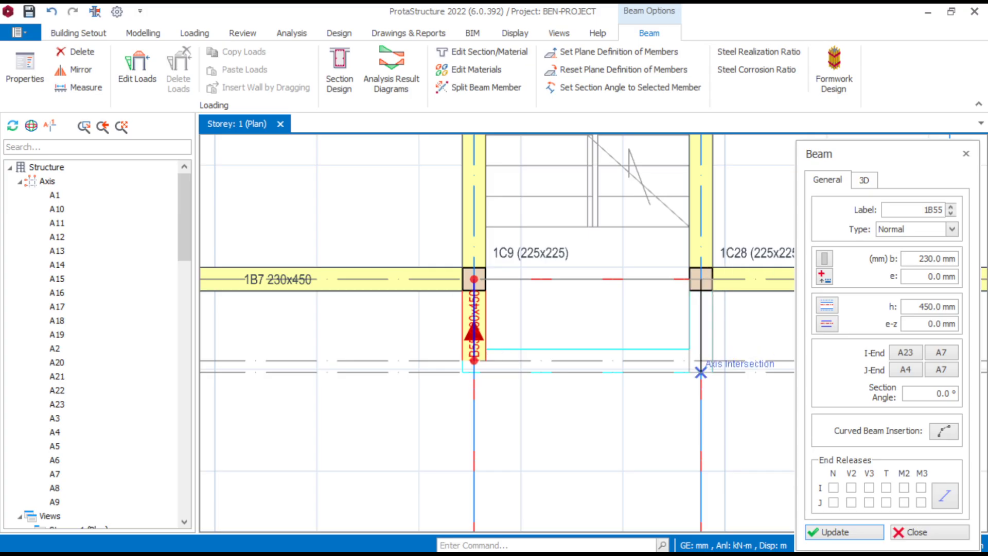
- Insert 230 x 450 mm beams along A8 between column 1C28 and axis A23, and along A23 between A7 and A8
scroll(701, 361, "up", 2)
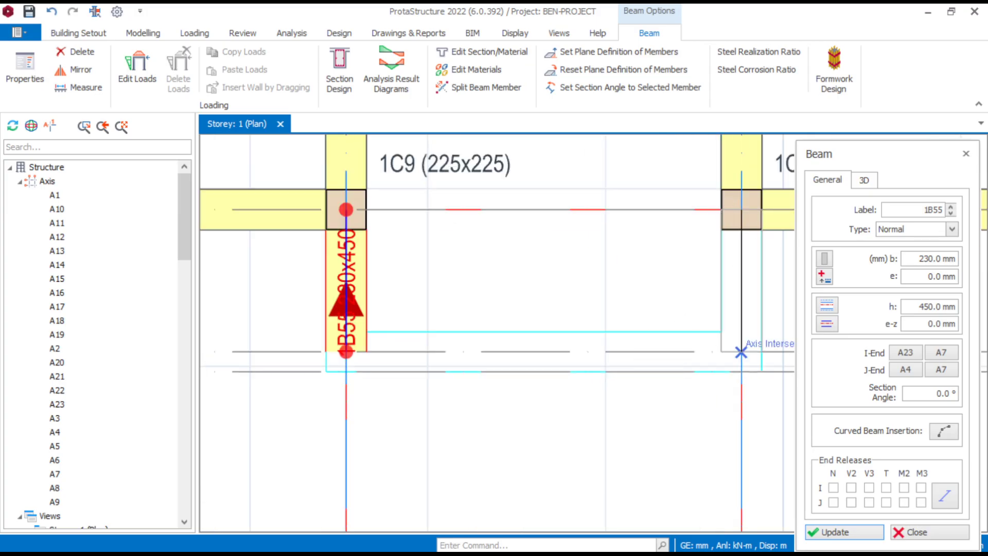
left_click(740, 352)
left_click(345, 352)
scroll(346, 352, "down", 3)
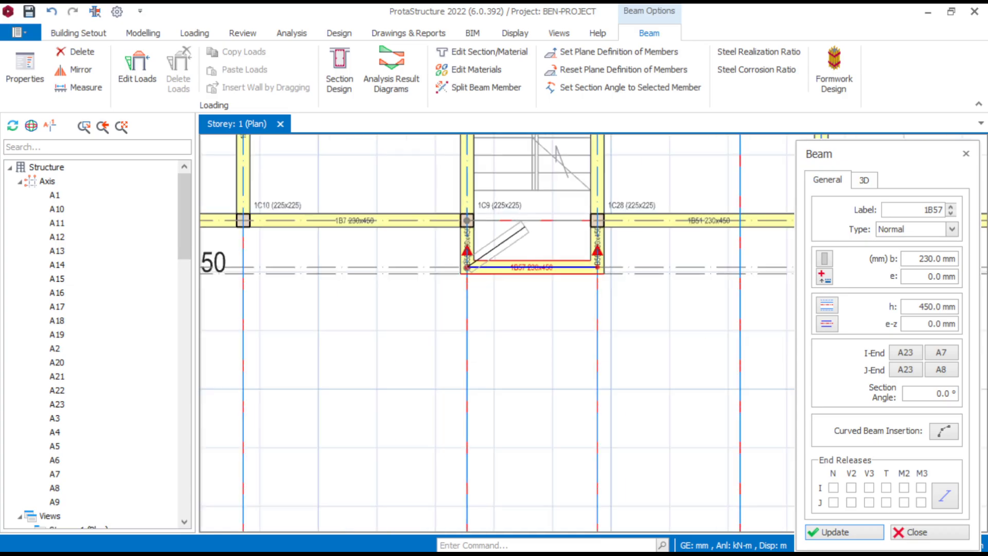
- Insert a 230 x 450 mm stairwell beam along gridline A11 between column 1C18 and axis A23
scroll(545, 230, "down", 5)
scroll(625, 226, "up", 5)
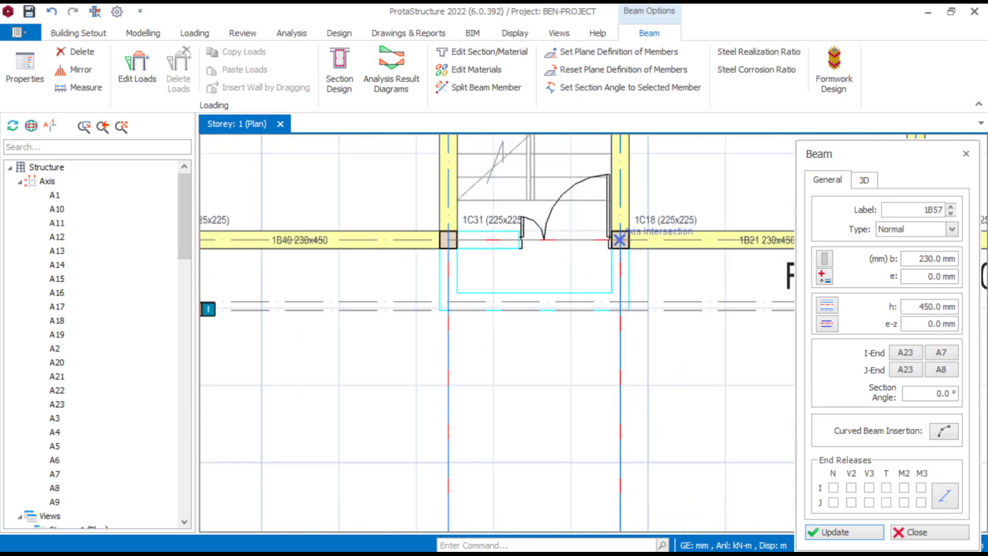
left_click(615, 225)
left_click(615, 366)
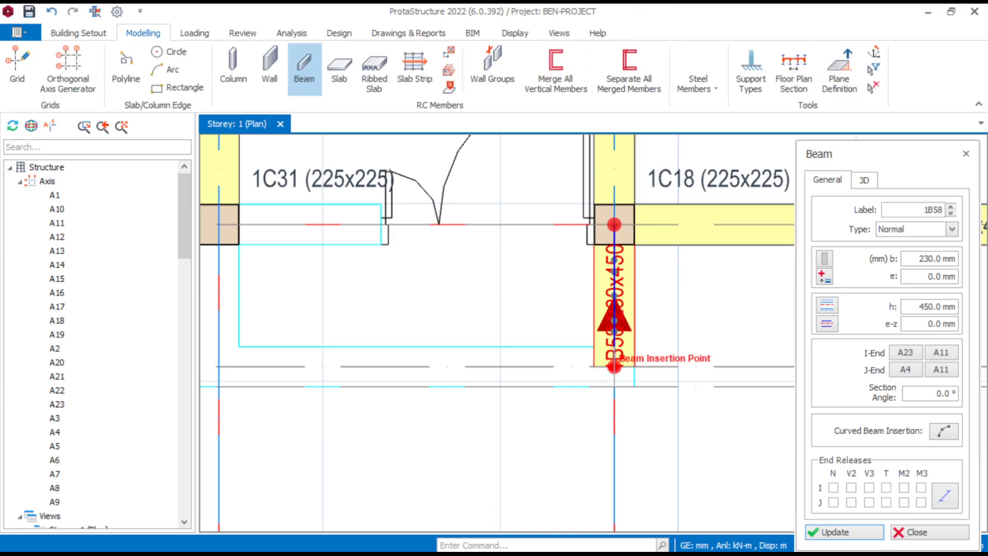
- Insert 230 x 450 mm beams along A10 between column 1C31 and axis A23, and along A23 between A10 and A11
left_click(338, 228)
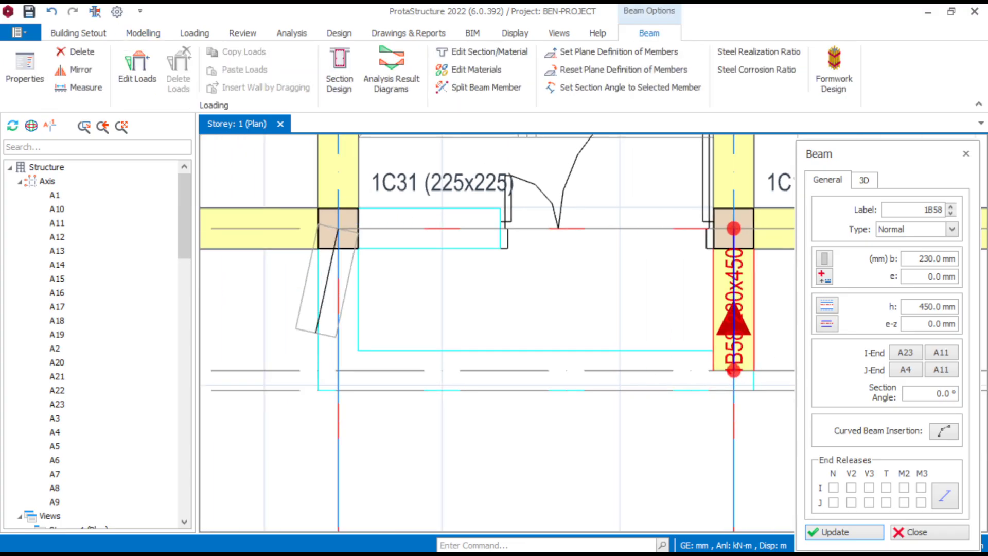
left_click(338, 369)
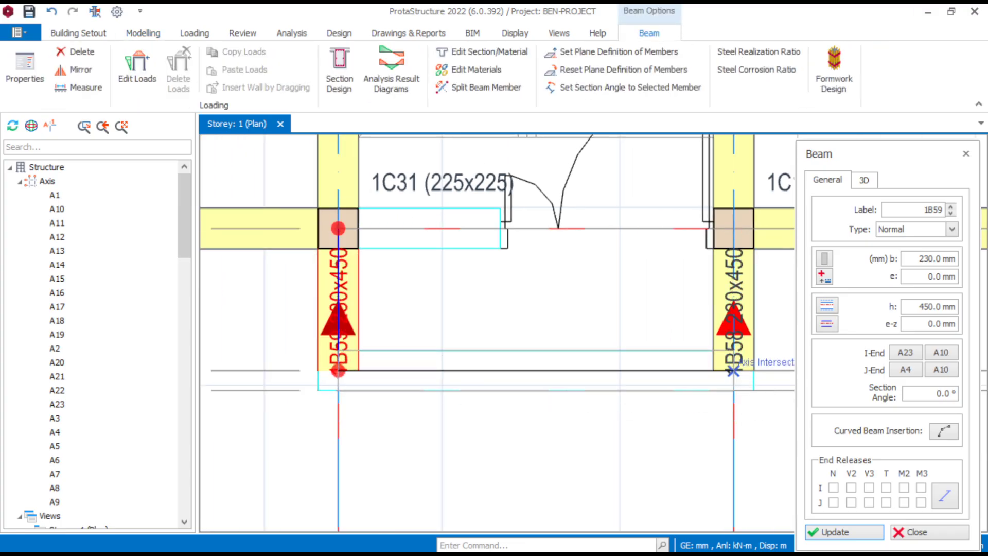
left_click(734, 370)
- Insert a 230 x 450 mm stairwell beam along gridline A10 from axis A21 to column 1C29
scroll(620, 287, "down", 5)
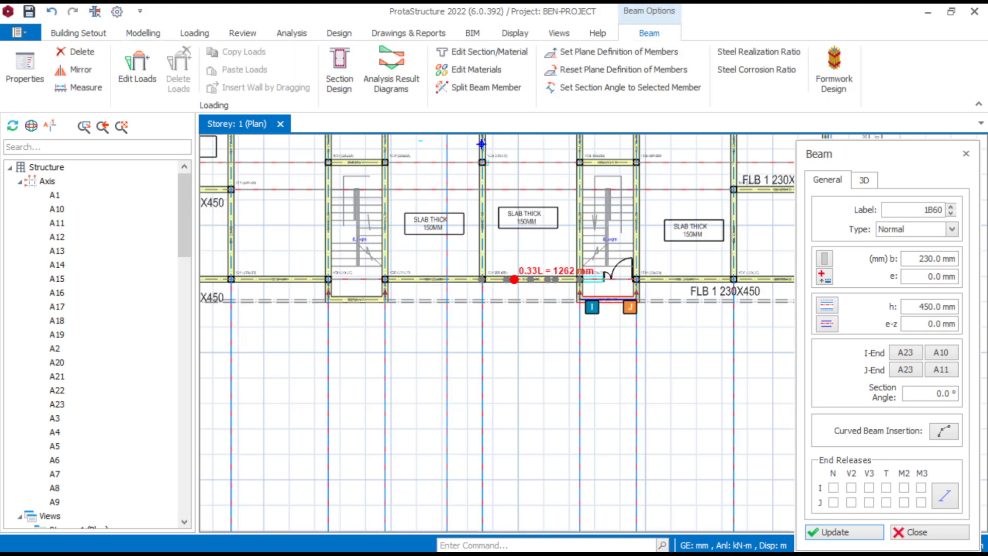
middle_click_drag(518, 279, 437, 507)
scroll(488, 249, "up", 8)
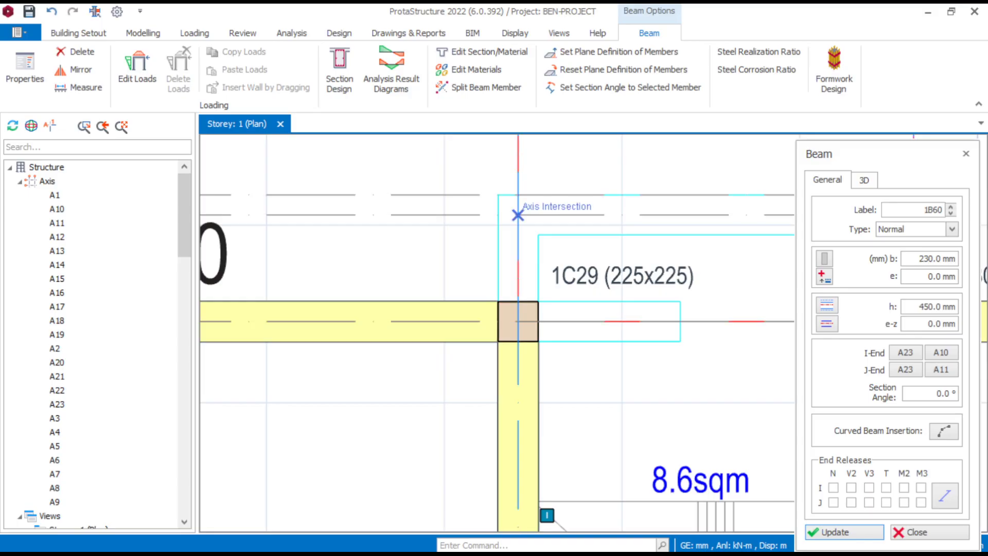
left_click(518, 215)
left_click(517, 321)
scroll(517, 321, "down", 2)
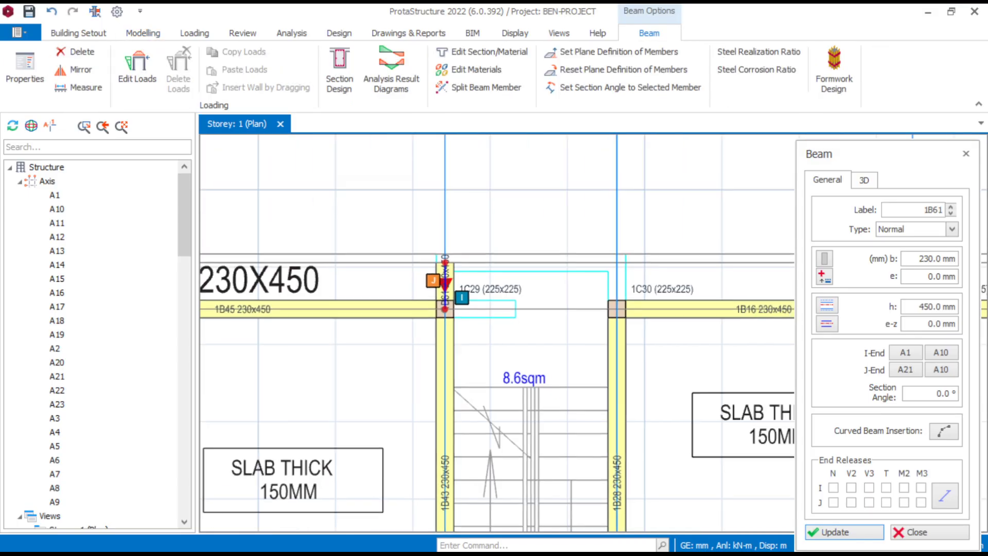
- Insert a 230 x 450 mm stairwell beam along gridline A11 from axis A21 to column 1C30
scroll(623, 288, "up", 2)
left_click(617, 254)
left_click(617, 309)
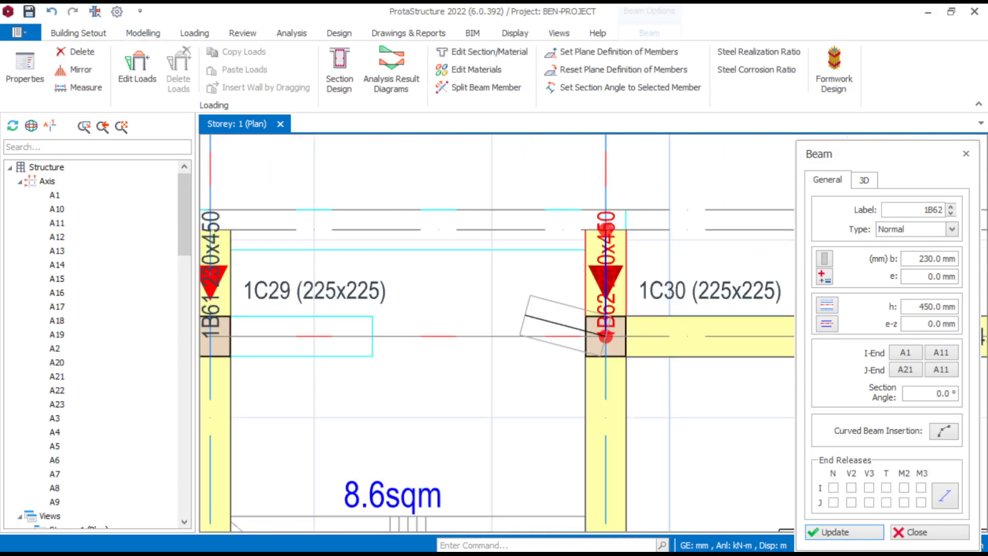
- Insert a 230 x 450 mm beam along axis A21 between gridlines A10 and A11, and end beam insertion
middle_click_drag(211, 229, 268, 222)
left_click(267, 221)
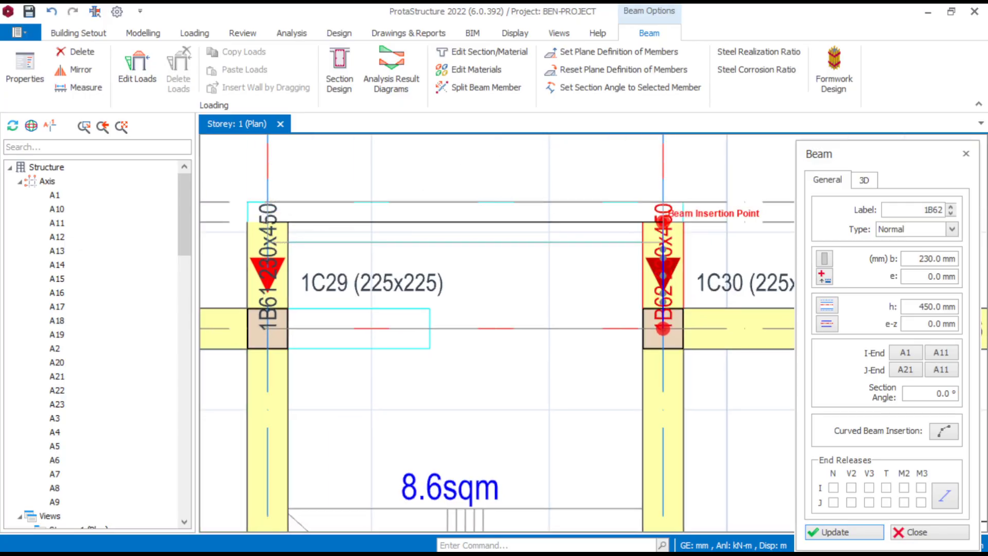
left_click(664, 222)
scroll(543, 281, "down", 5)
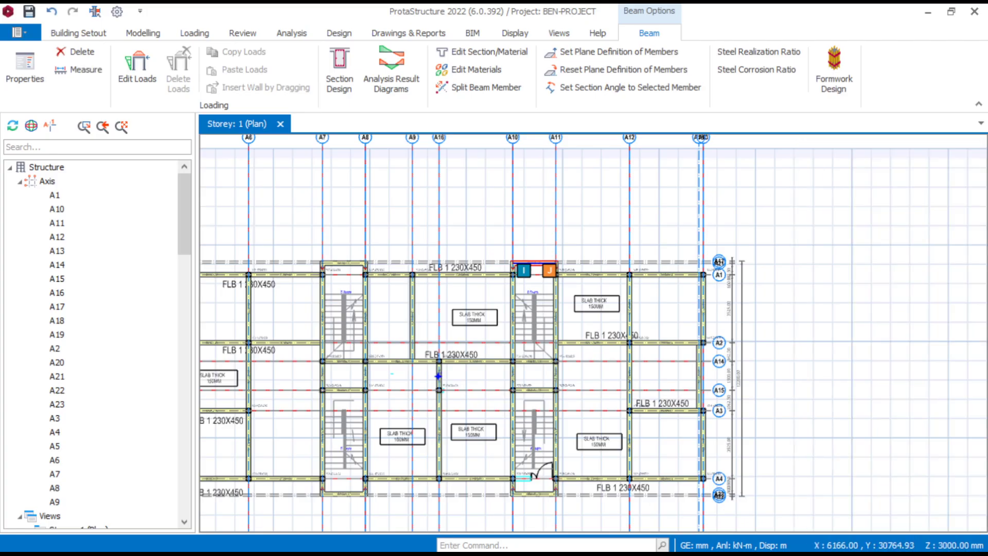
key("Escape")
- Delete construction axis A19 running along the inner face of column 1C1
scroll(607, 241, "down", 2)
scroll(663, 283, "up", 5)
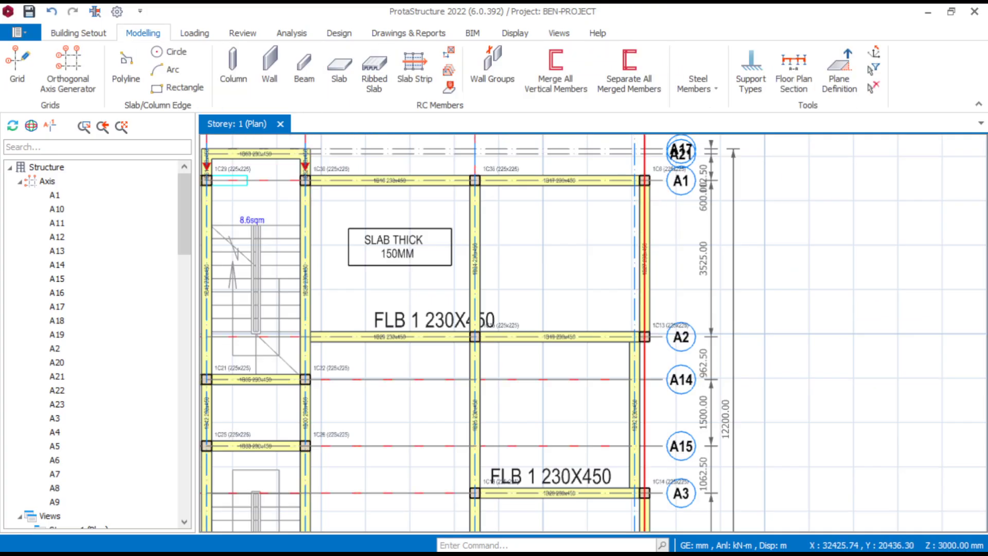
scroll(646, 361, "up", 3)
scroll(584, 230, "down", 6)
middle_click_drag(412, 198, 489, 186)
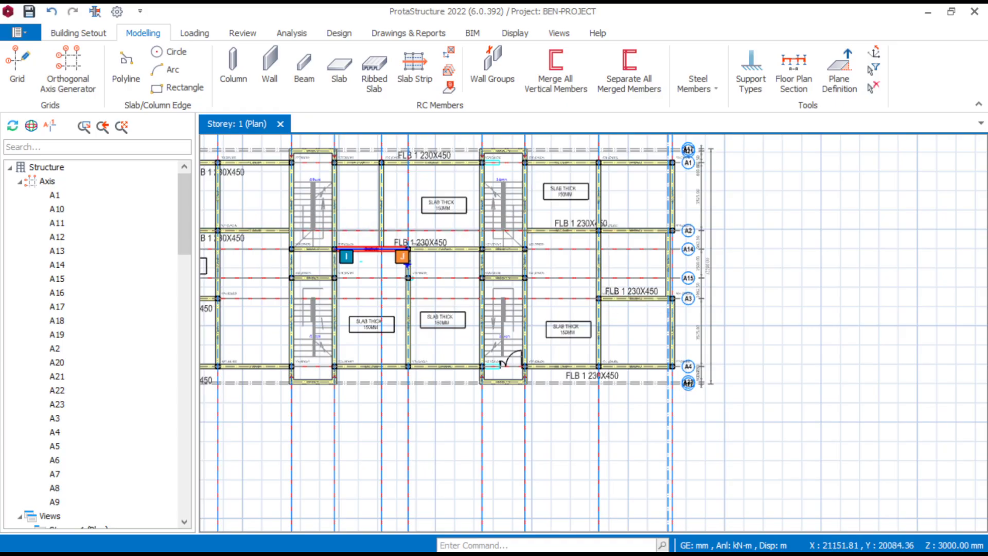
middle_click_drag(341, 261, 507, 323)
scroll(295, 218, "up", 4)
middle_click_drag(295, 221, 301, 227)
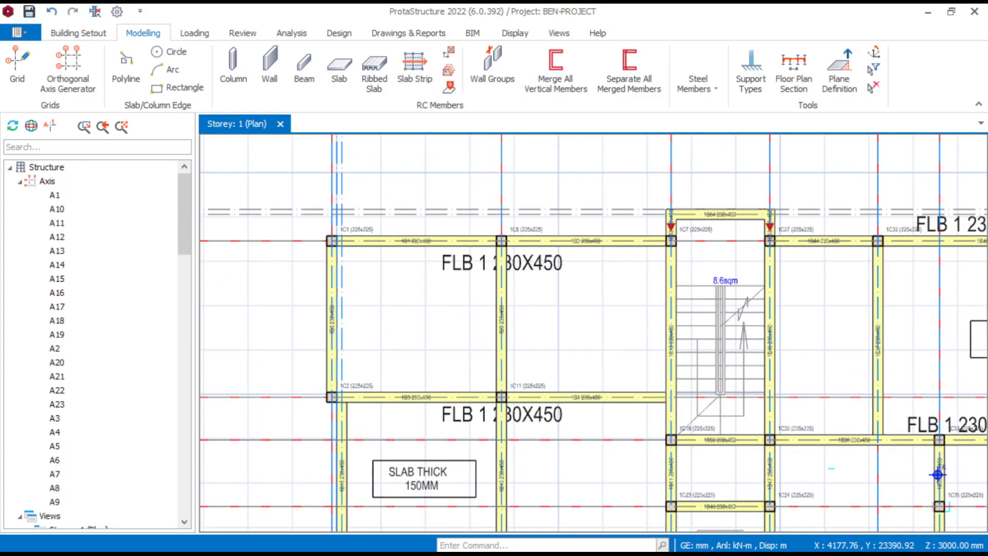
scroll(305, 234, "up", 4)
scroll(362, 196, "up", 3)
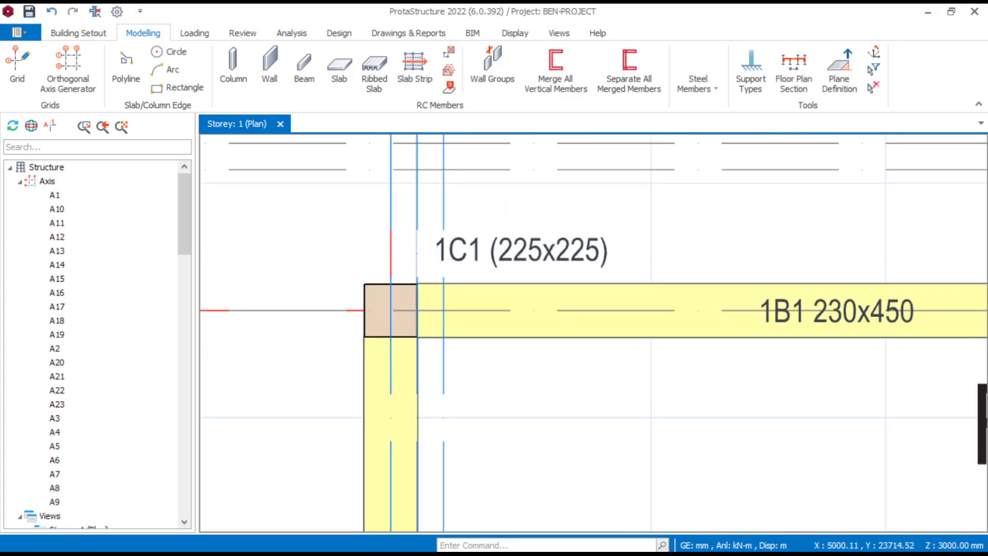
left_click(418, 229)
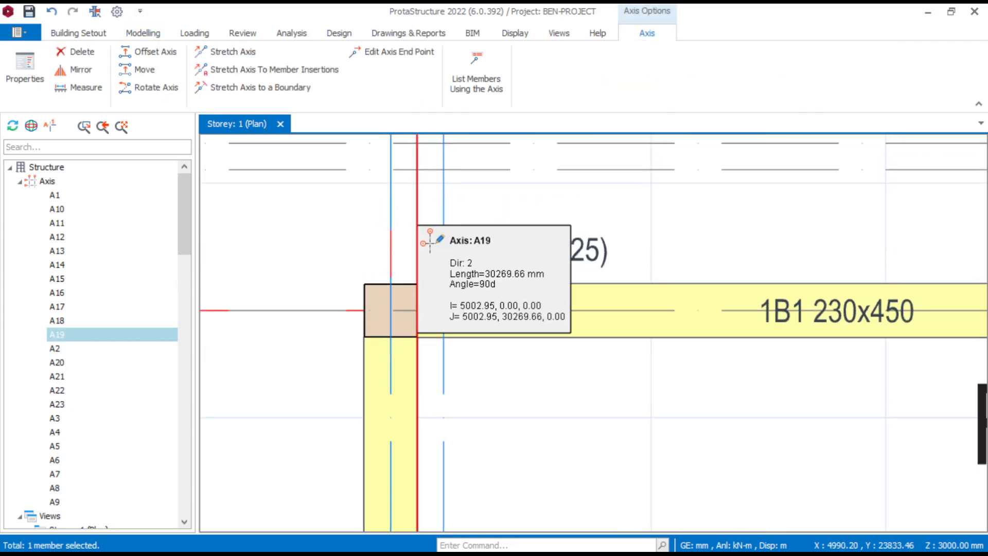
key("Delete")
scroll(430, 218, "down", 3)
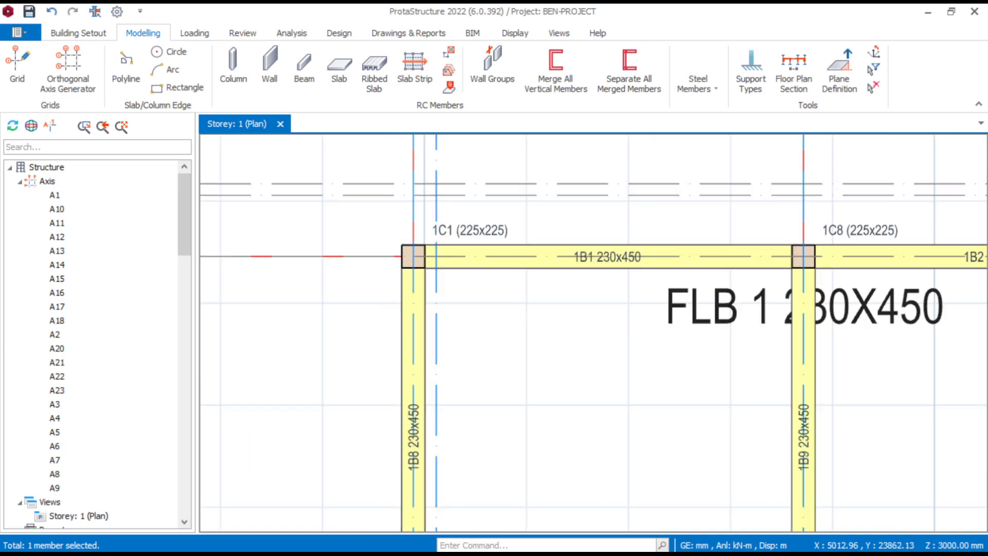
scroll(422, 230, "down", 4)
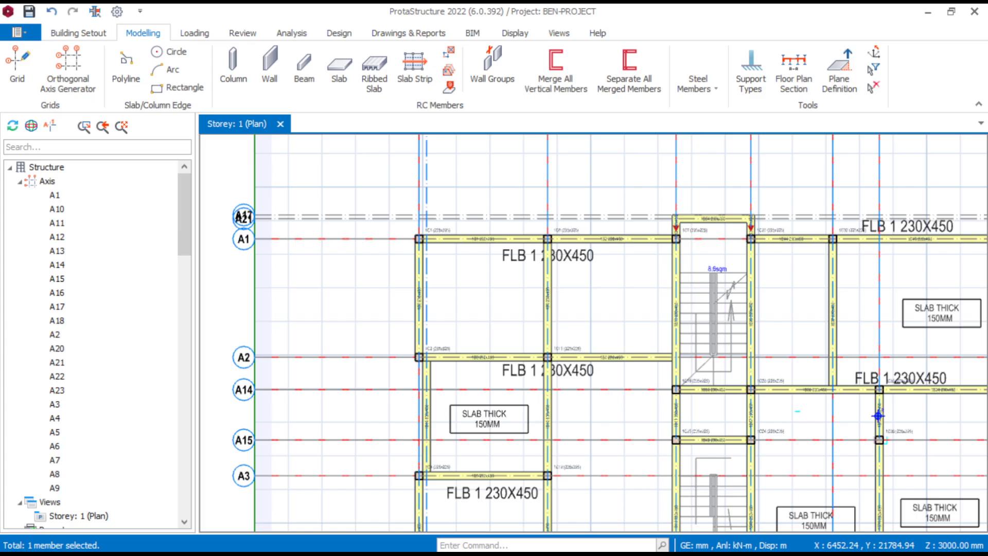
- Examine the beam along gridline A1 between columns 1C1 and 1C8 and its connections in the storey plan
scroll(878, 415, "down", 3)
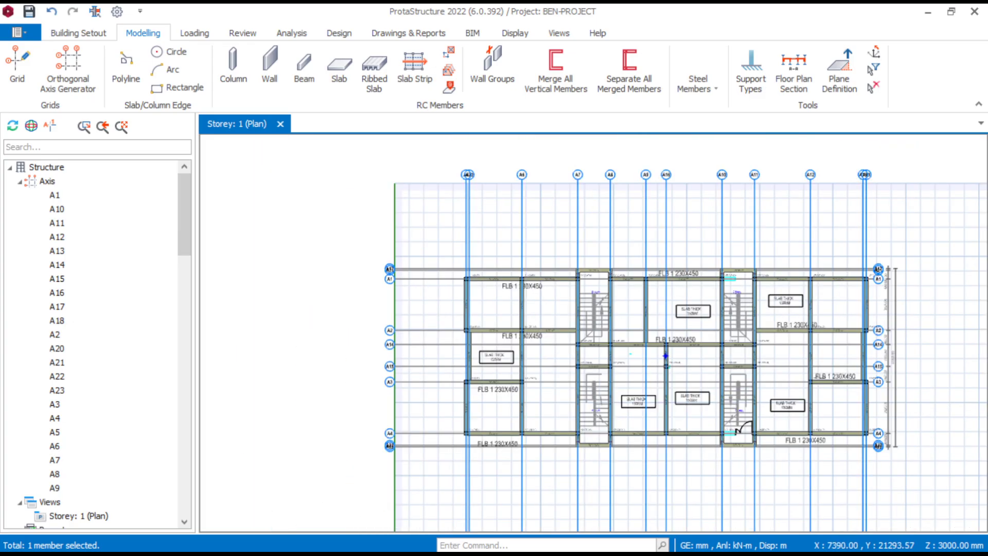
scroll(809, 408, "up", 3)
middle_click_drag(439, 265, 476, 295)
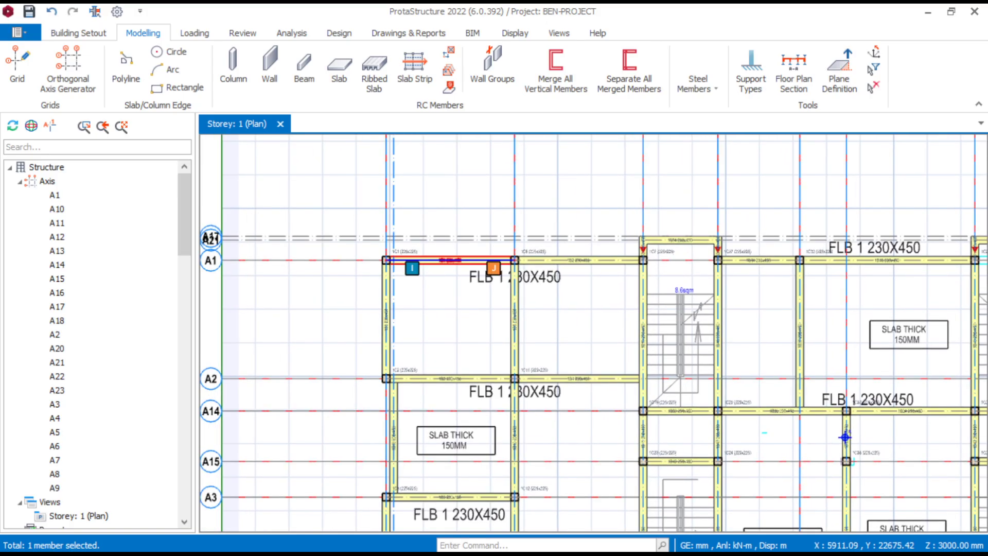
scroll(436, 252, "up", 5)
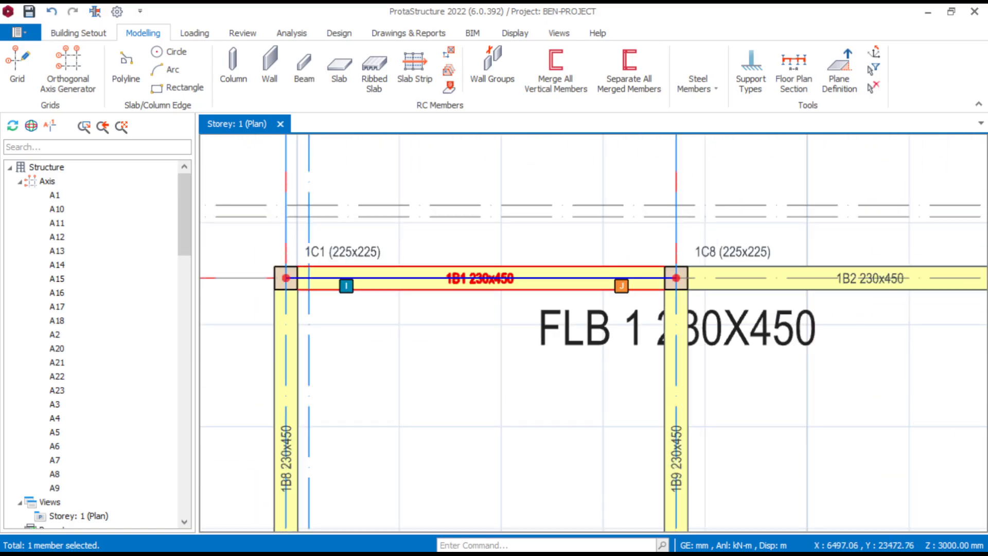
mouse_move(448, 274)
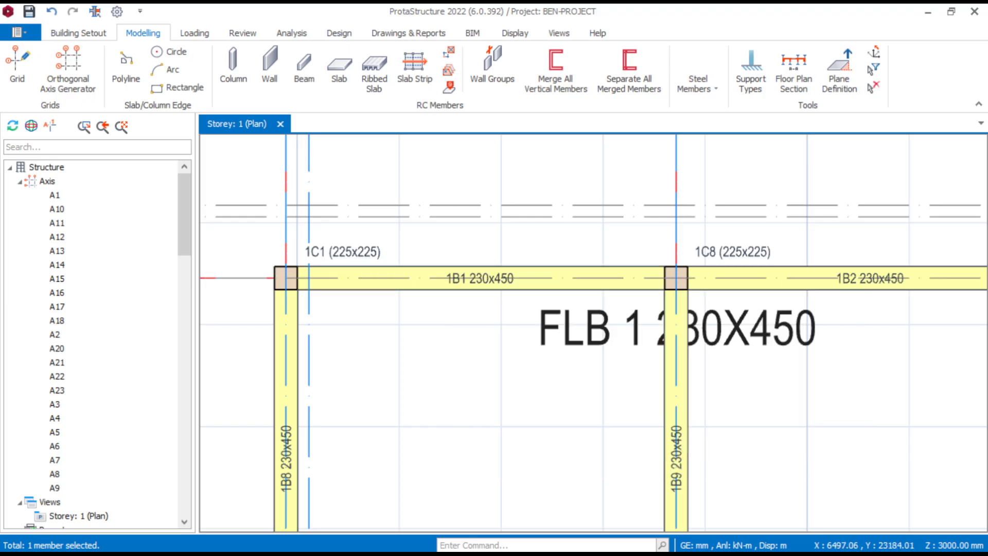
scroll(535, 294, "down", 5)
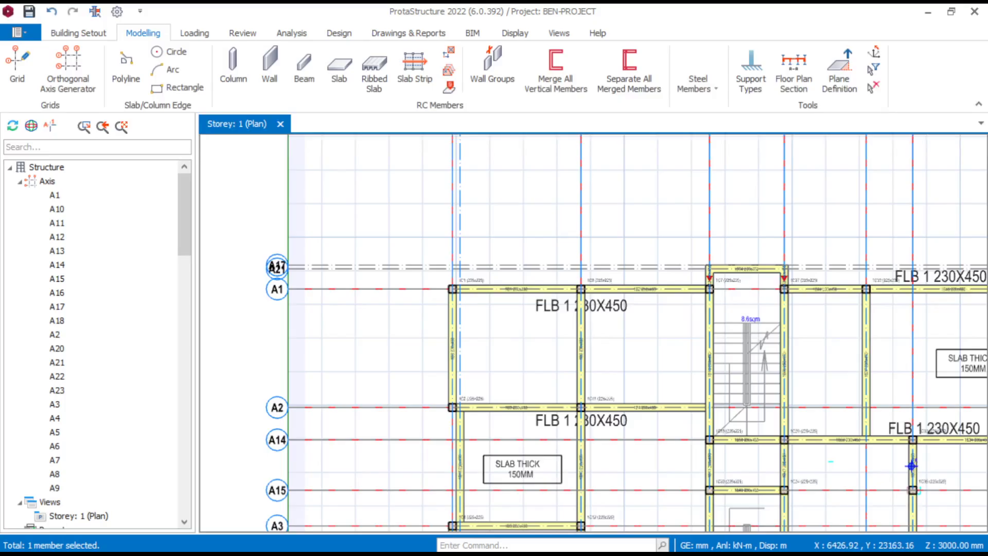
scroll(524, 299, "up", 3)
scroll(514, 298, "down", 2)
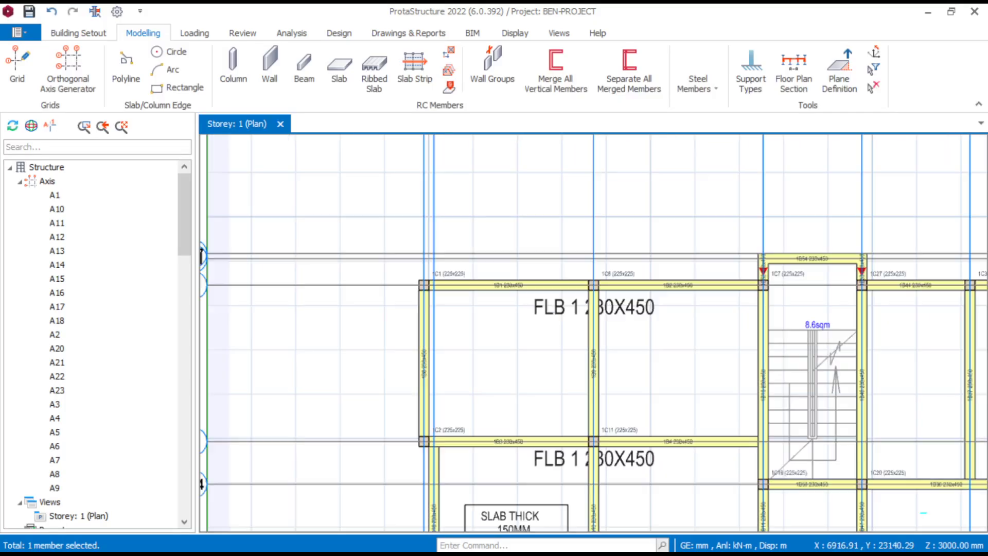
scroll(507, 296, "up", 3)
middle_click_drag(508, 302, 522, 314)
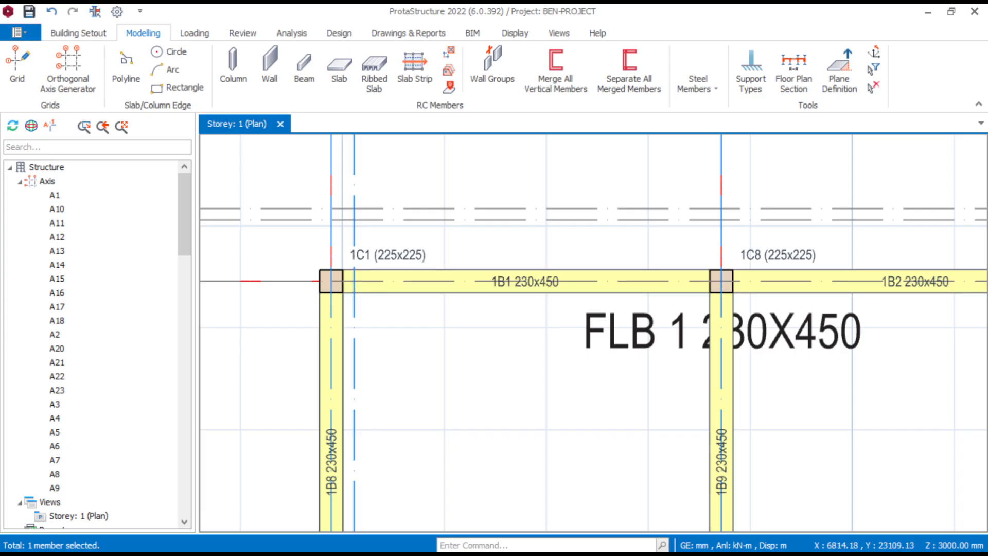
scroll(534, 312, "down", 4)
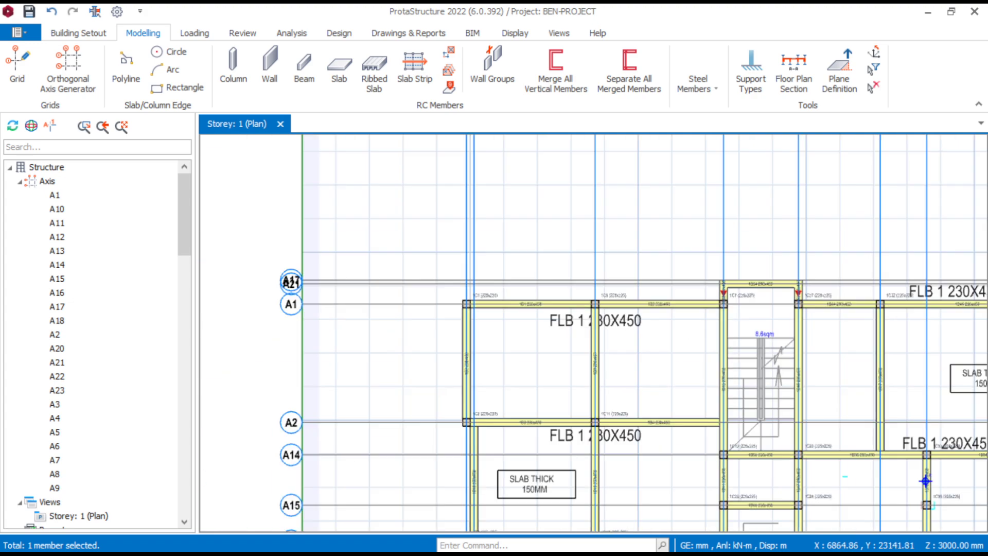
scroll(926, 481, "down", 1)
middle_click_drag(926, 481, 810, 427)
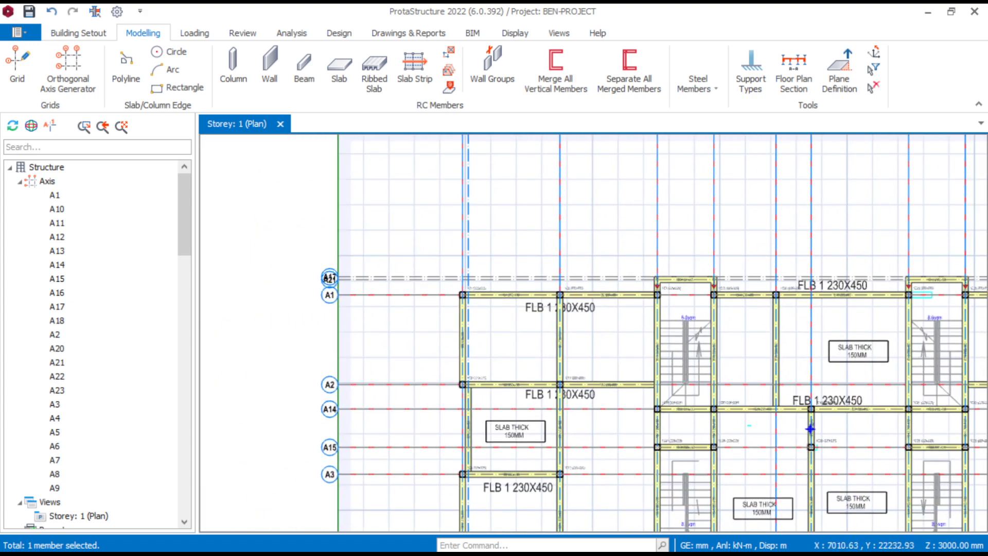
scroll(493, 306, "up", 5)
scroll(339, 433, "down", 1)
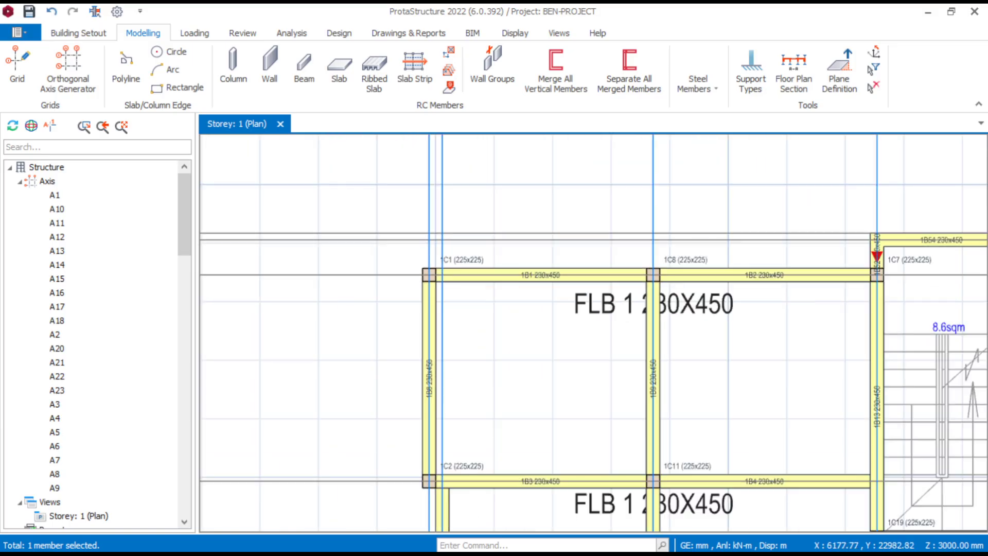
- Assign a hinge at the left end (i) of beam 1B1, at column 1C1, applying it to the selected beam only
scroll(474, 330, "up", 3)
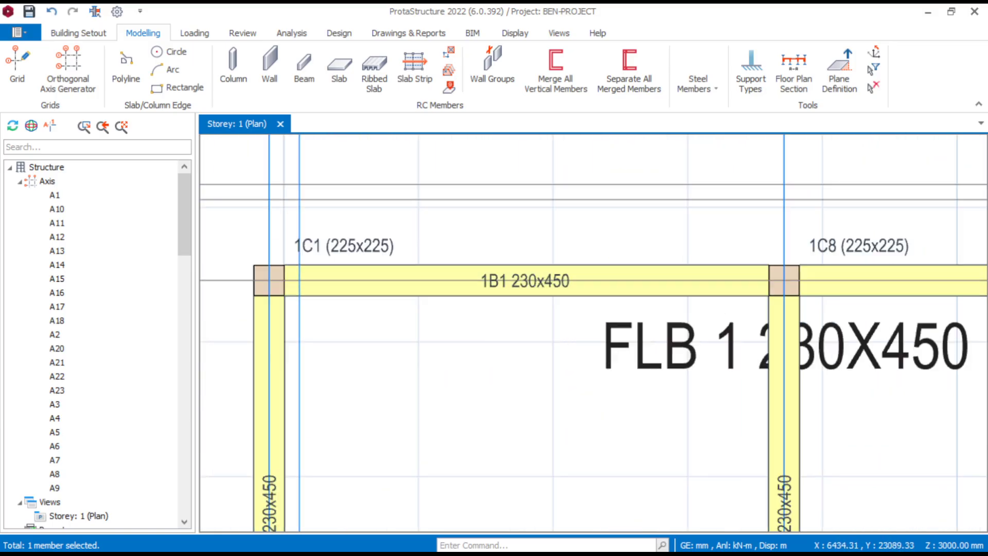
middle_click_drag(477, 330, 494, 344)
left_click(525, 303)
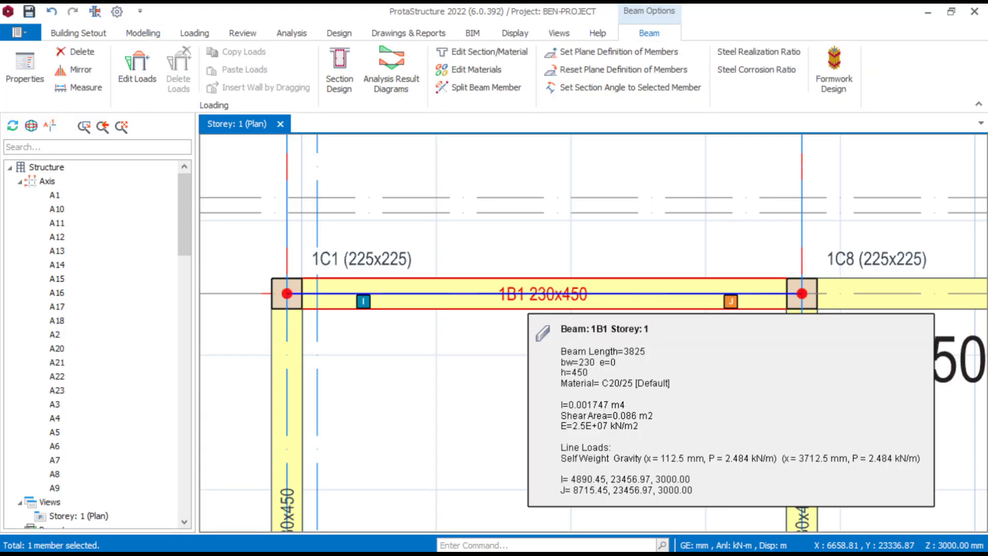
right_click(525, 303)
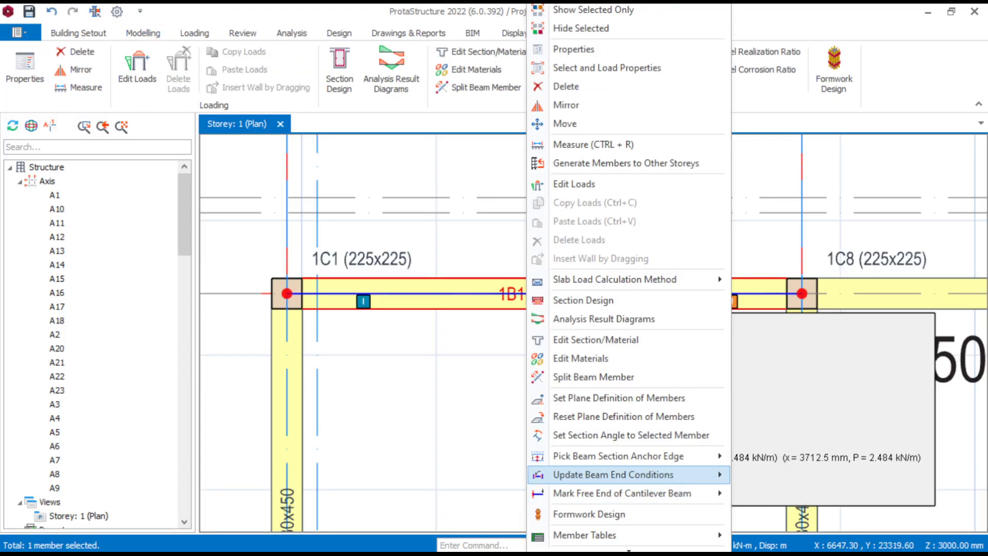
mouse_move(612, 474)
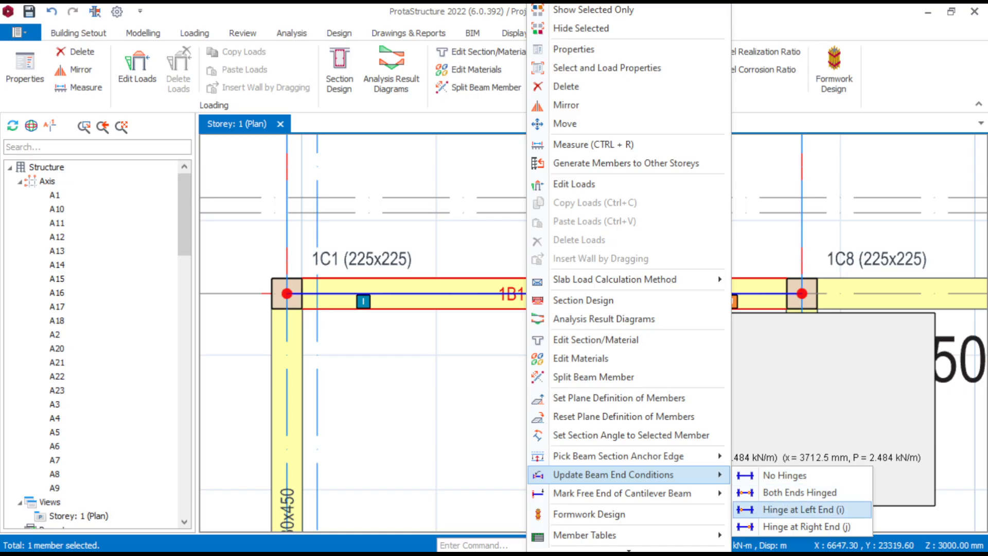
left_click(803, 509)
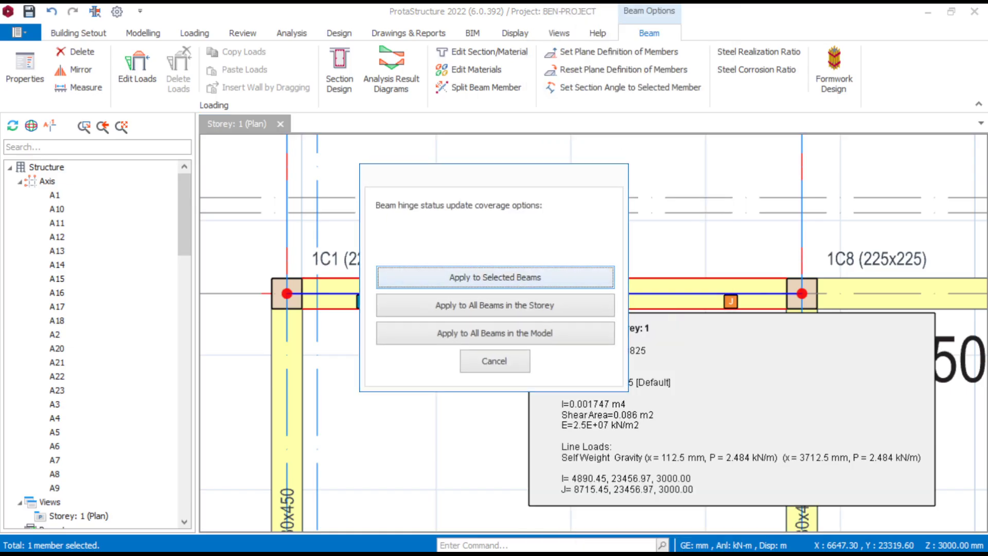
left_click(486, 279)
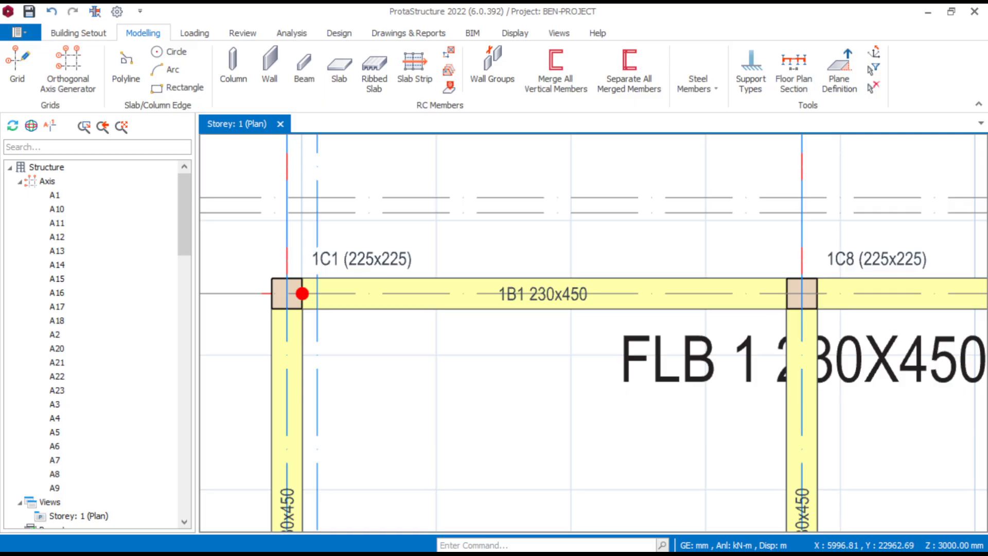
- Examine the hinge at the column 1C1 end of beam 1B1 and the adjoining beams
scroll(437, 355, "down", 4)
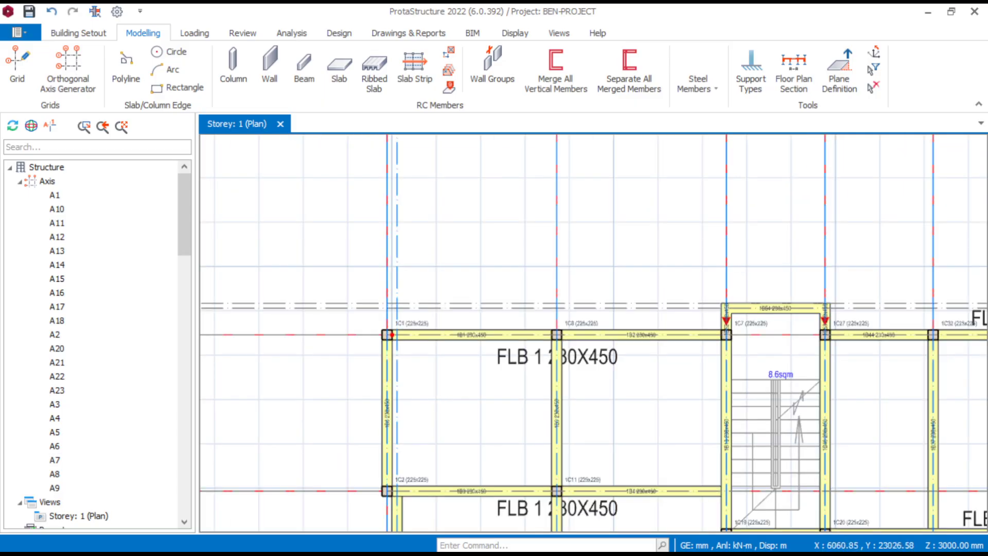
scroll(441, 347, "up", 5)
scroll(495, 358, "down", 2)
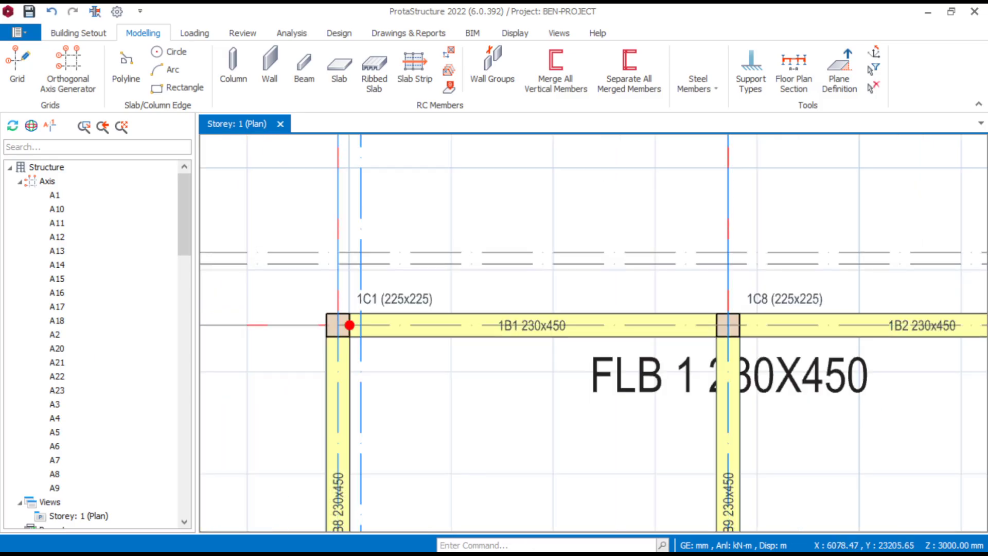
scroll(460, 350, "up", 3)
middle_click_drag(440, 350, 469, 337)
scroll(343, 328, "down", 3)
scroll(341, 327, "down", 1)
scroll(443, 333, "up", 2)
scroll(464, 325, "down", 3)
scroll(466, 330, "up", 3)
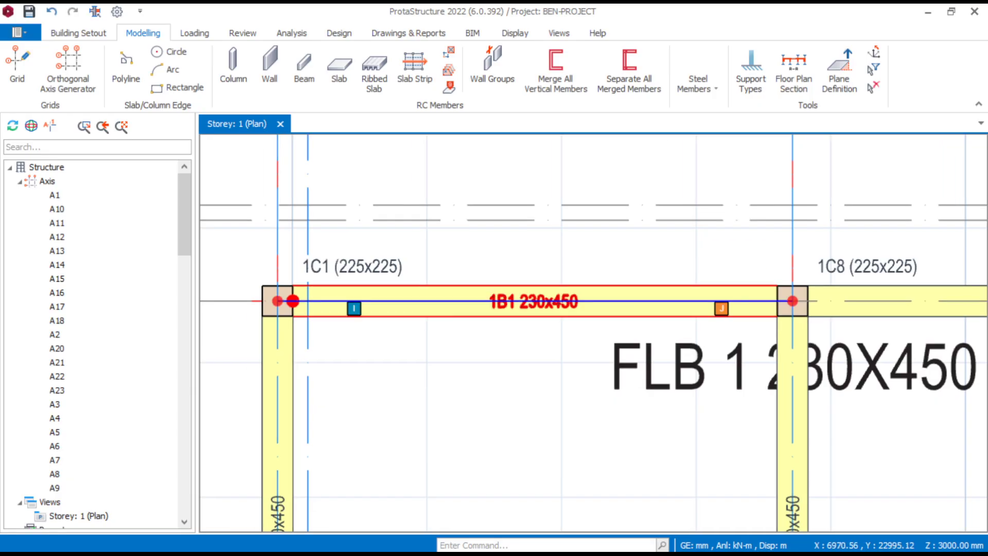
scroll(535, 335, "down", 3)
scroll(533, 335, "up", 5)
scroll(520, 335, "down", 5)
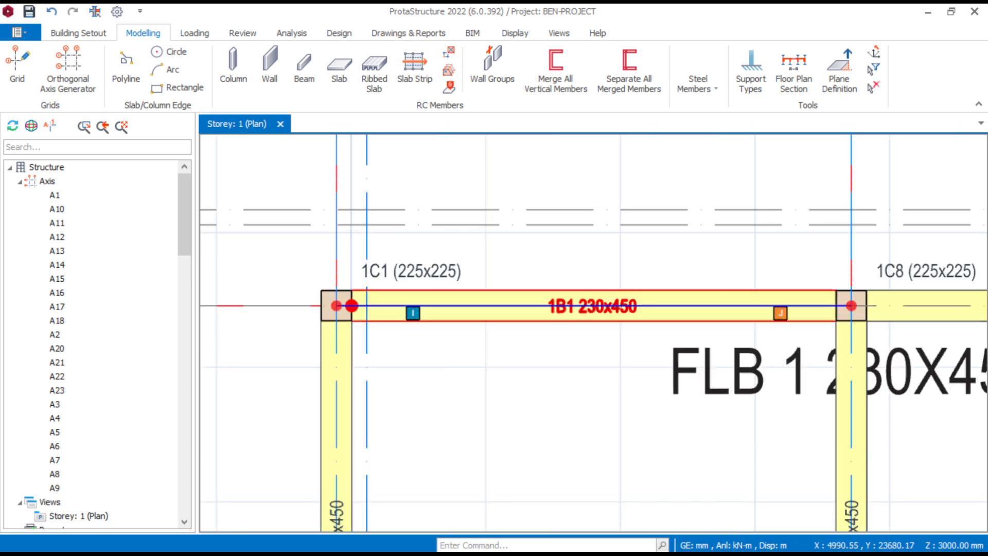
scroll(347, 308, "up", 5)
scroll(355, 275, "up", 2)
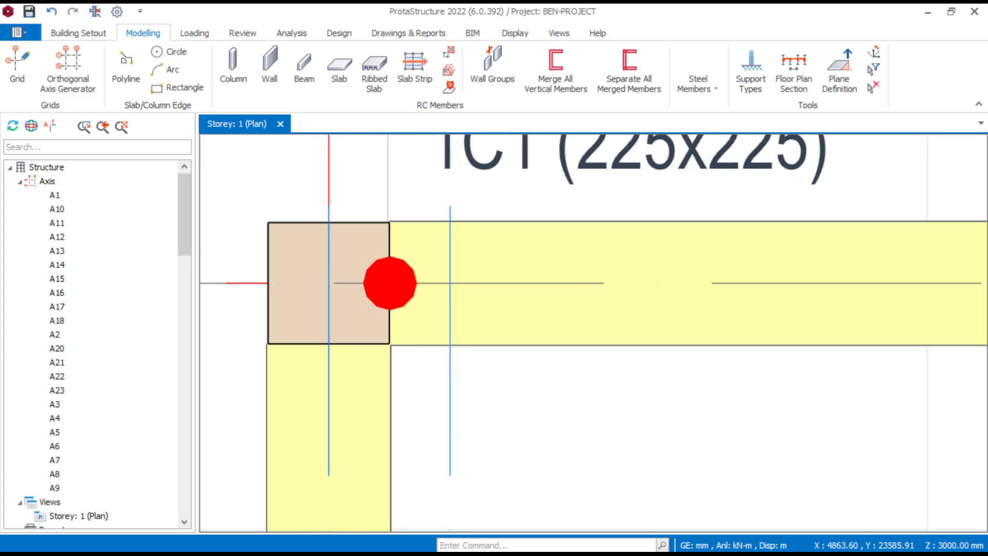
scroll(455, 319, "down", 3)
scroll(427, 308, "down", 3)
scroll(434, 302, "up", 3)
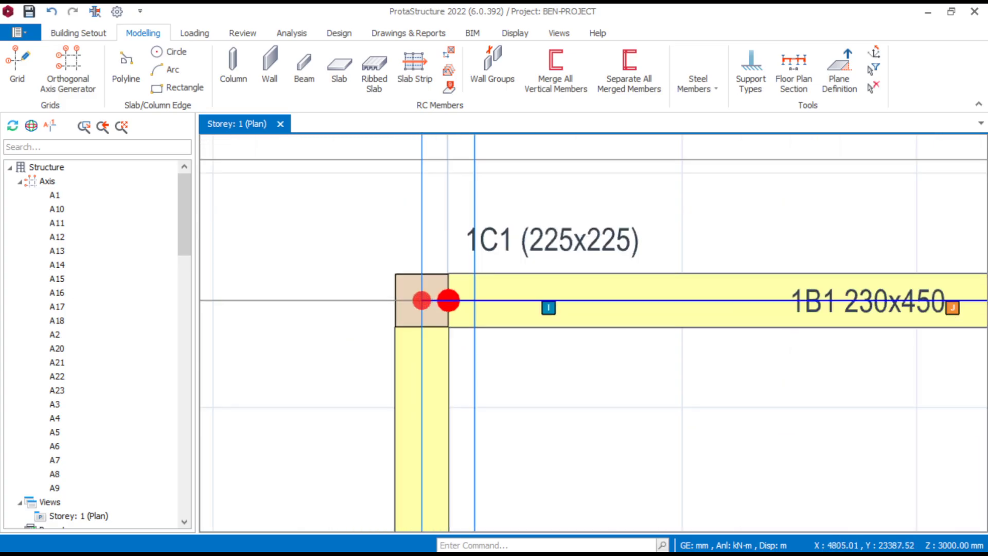
scroll(440, 300, "up", 2)
scroll(412, 265, "down", 2)
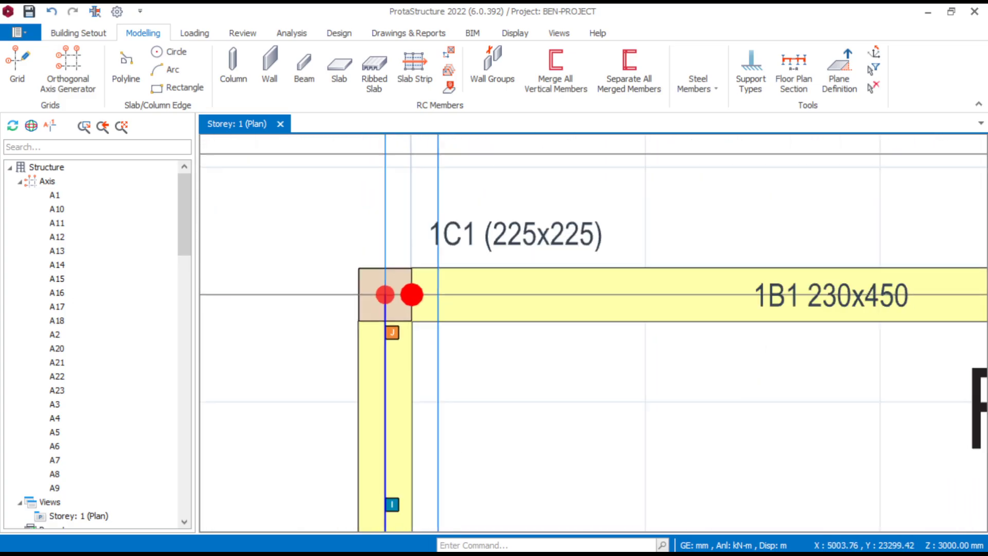
scroll(453, 296, "down", 2)
scroll(463, 298, "down", 2)
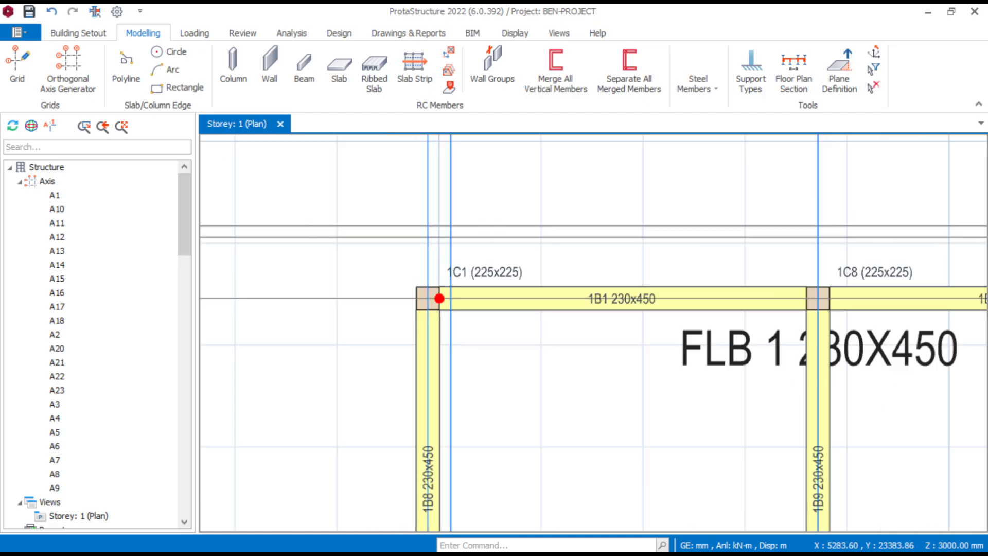
scroll(473, 307, "down", 2)
- Assign a hinge at the right end (j) of beam 1B2, at column 1C7, for the selected beam only
scroll(471, 295, "up", 3)
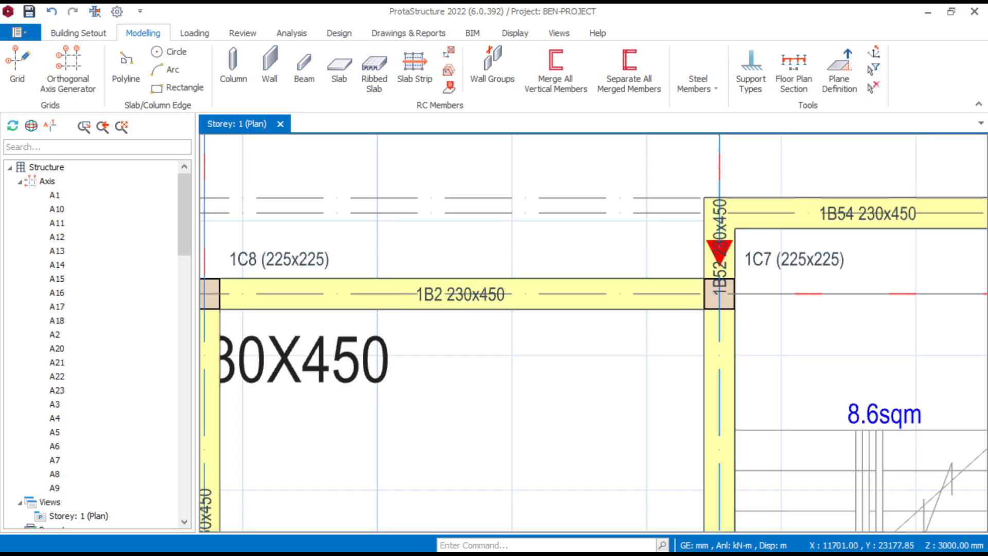
scroll(471, 294, "up", 1)
scroll(746, 350, "up", 2)
scroll(746, 350, "down", 2)
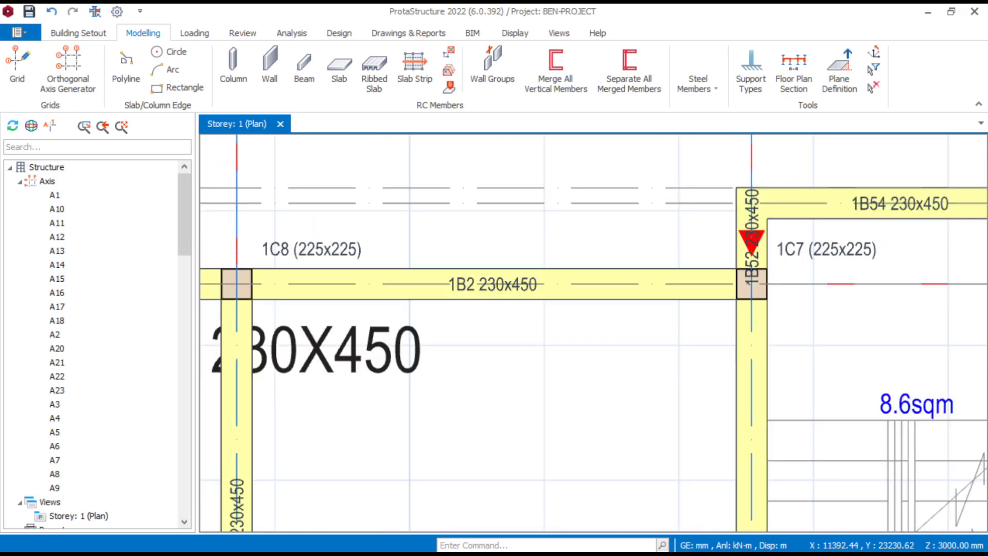
left_click(581, 284)
right_click(580, 284)
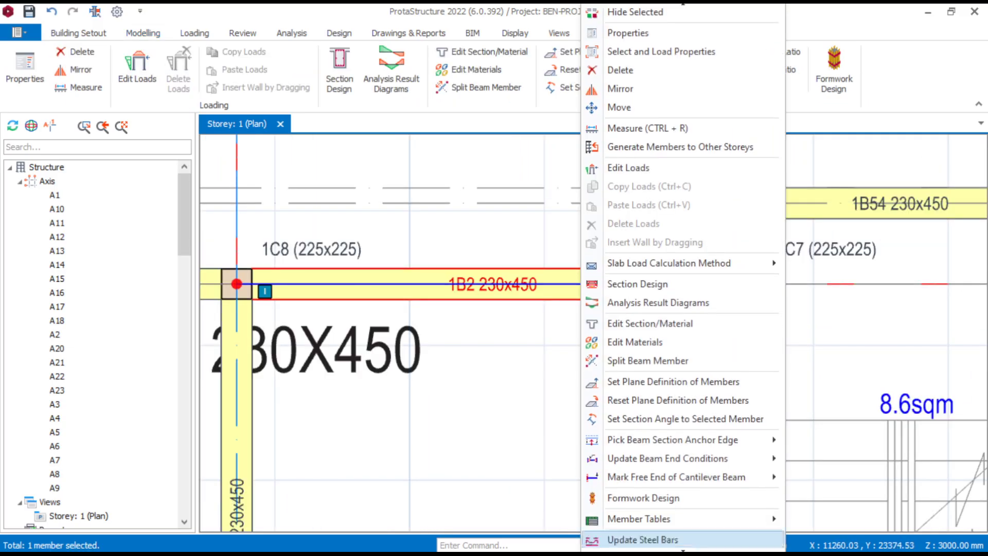
mouse_move(669, 446)
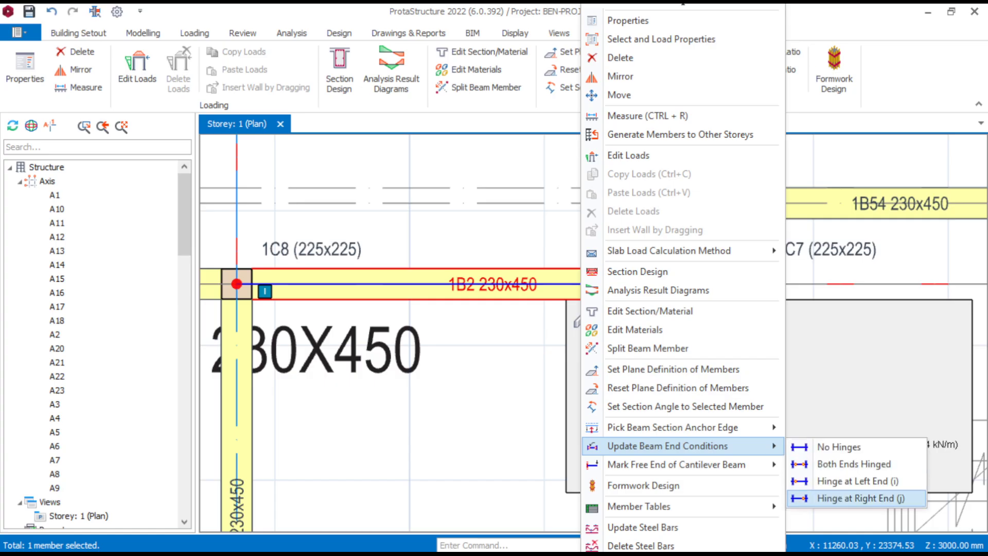
left_click(859, 497)
key("Return")
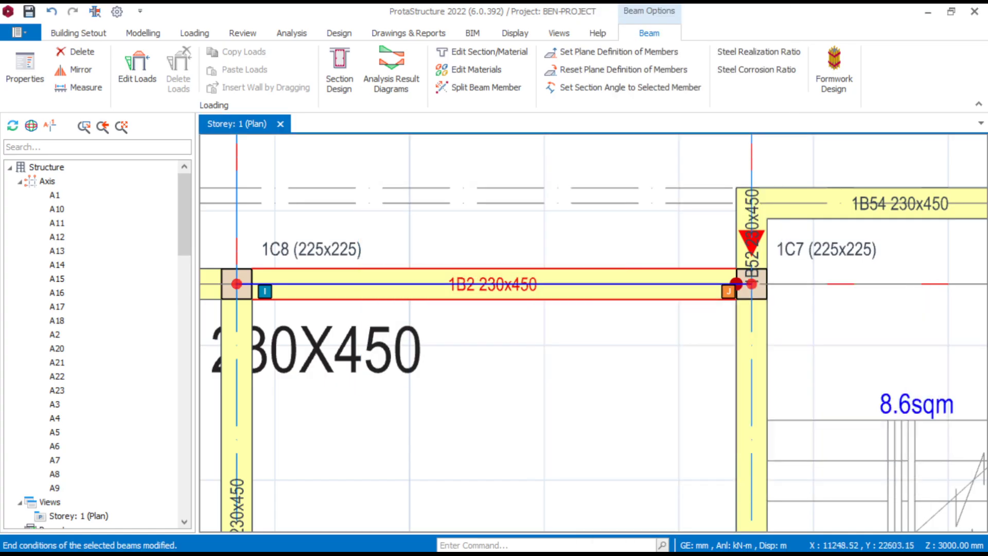
- Review the end hinges along beams 1B1 and 1B2, and inspect beam 1B3 between columns 1C2 and 1C11
scroll(717, 295, "down", 2)
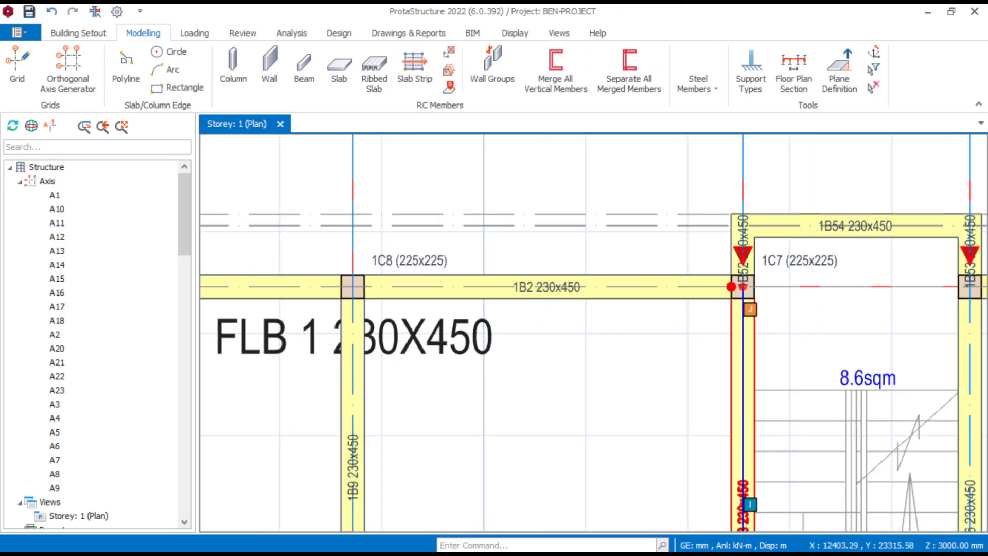
middle_click_drag(727, 301, 775, 305)
scroll(774, 309, "up", 2)
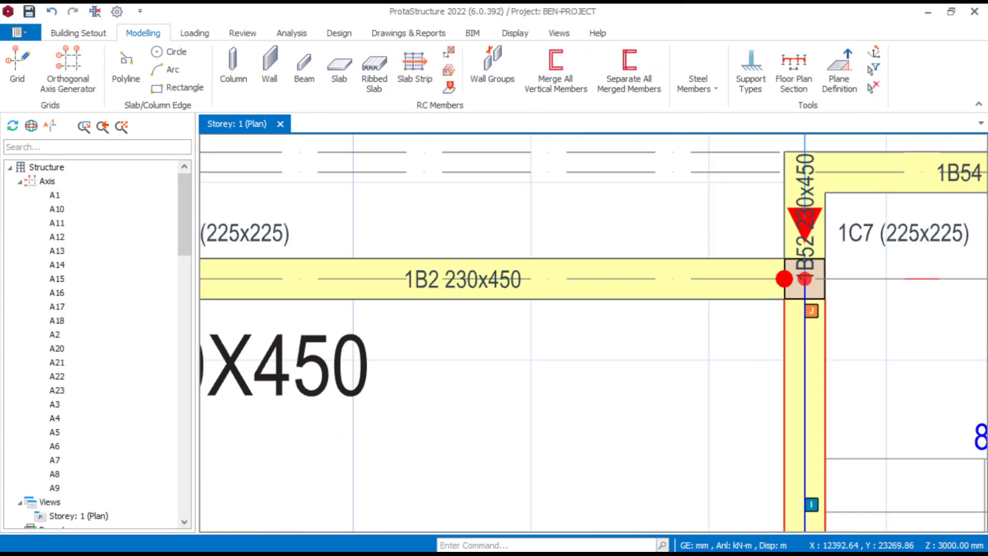
scroll(789, 299, "down", 3)
middle_click_drag(434, 347, 599, 336)
scroll(381, 303, "up", 2)
scroll(391, 288, "down", 4)
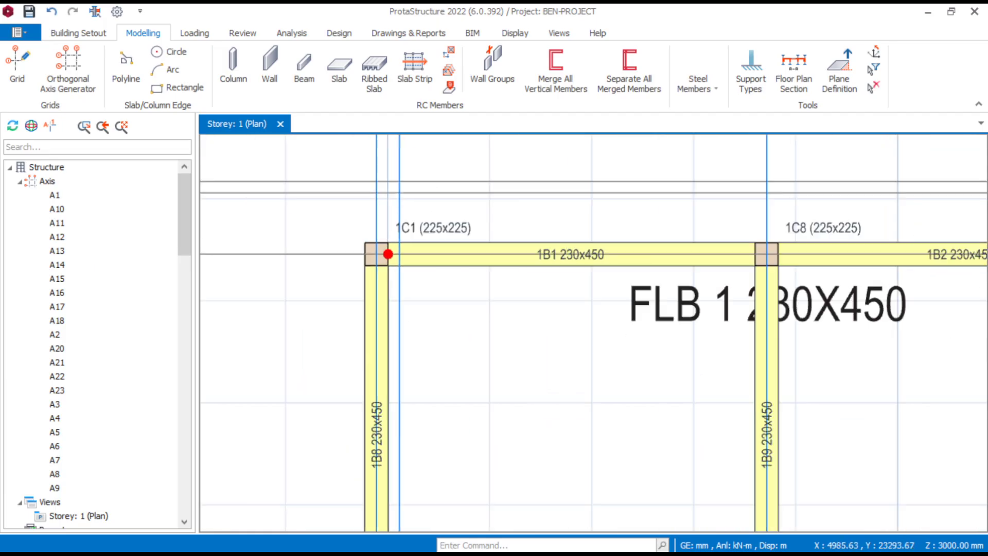
scroll(638, 249, "up", 3)
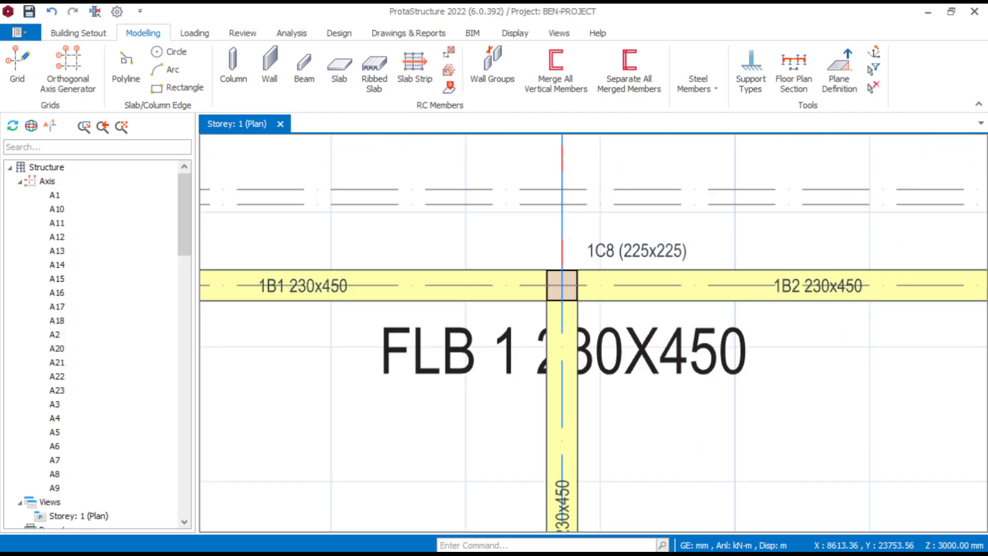
scroll(627, 254, "down", 3)
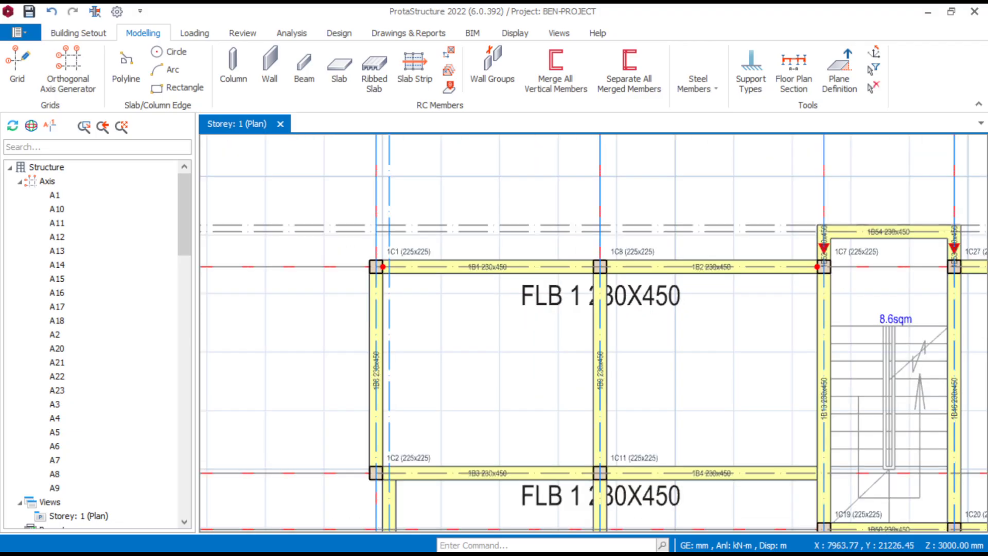
middle_click_drag(547, 346, 564, 205)
scroll(401, 358, "up", 3)
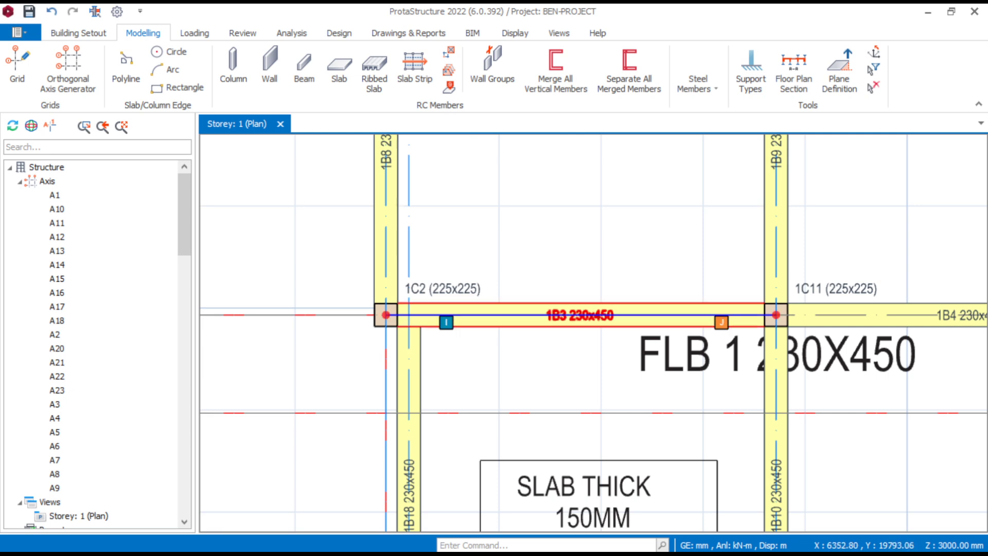
left_click(538, 315)
right_click(537, 315)
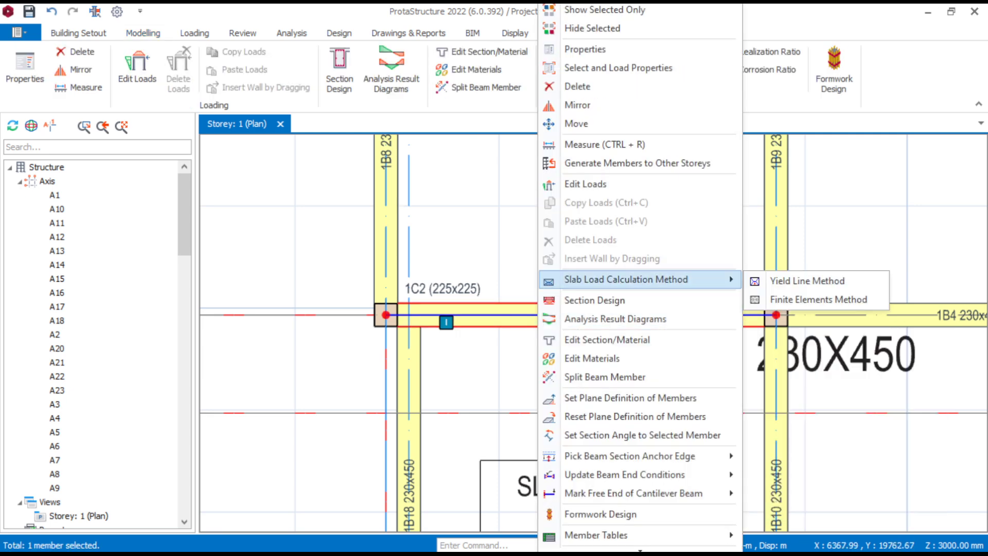
left_click(465, 355)
- Assign a hinge at the left end (i) of beam 1B3, at column 1C2, applying it to the selected beam only
scroll(500, 361, "down", 3)
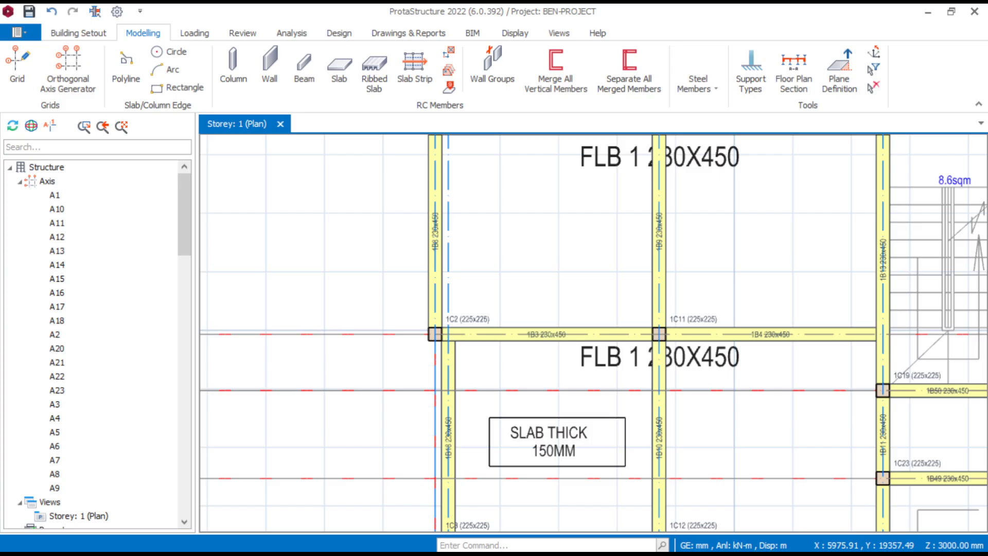
scroll(488, 346, "up", 5)
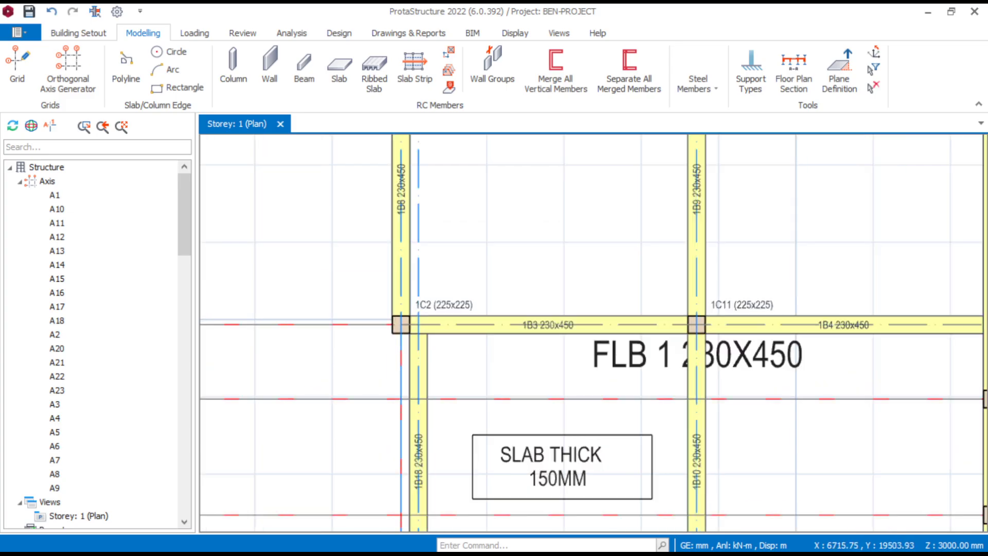
scroll(518, 338, "up", 2)
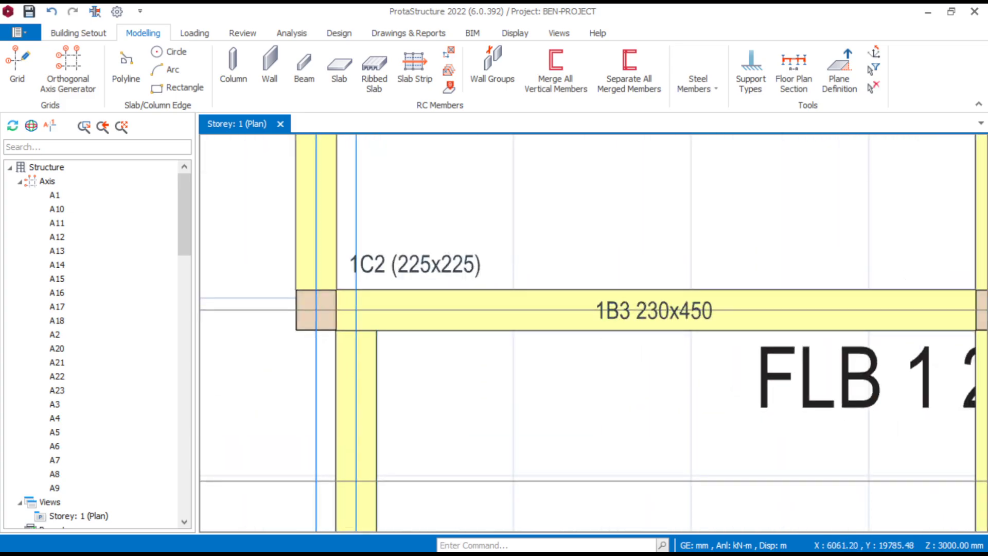
left_click(528, 325)
right_click(528, 325)
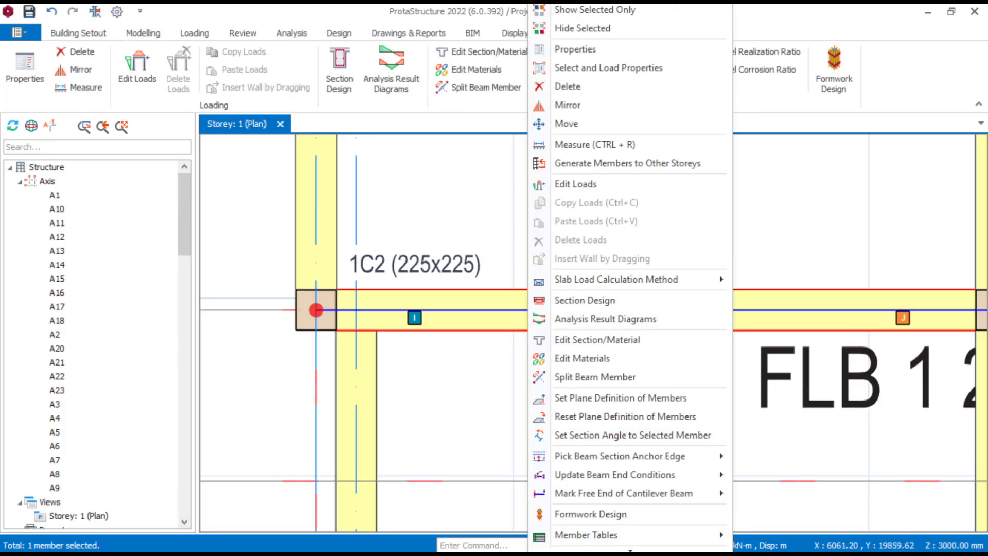
mouse_move(614, 475)
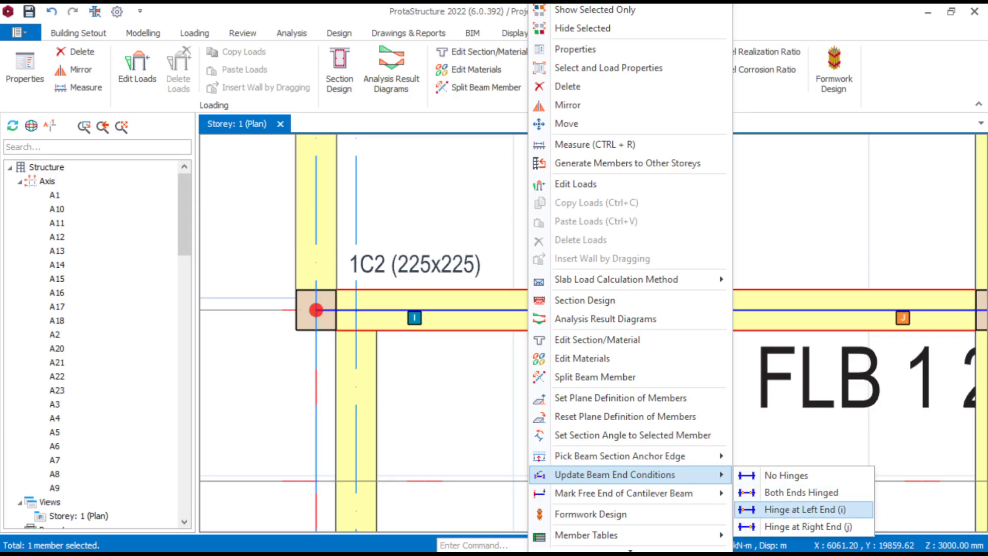
left_click(804, 509)
left_click(525, 279)
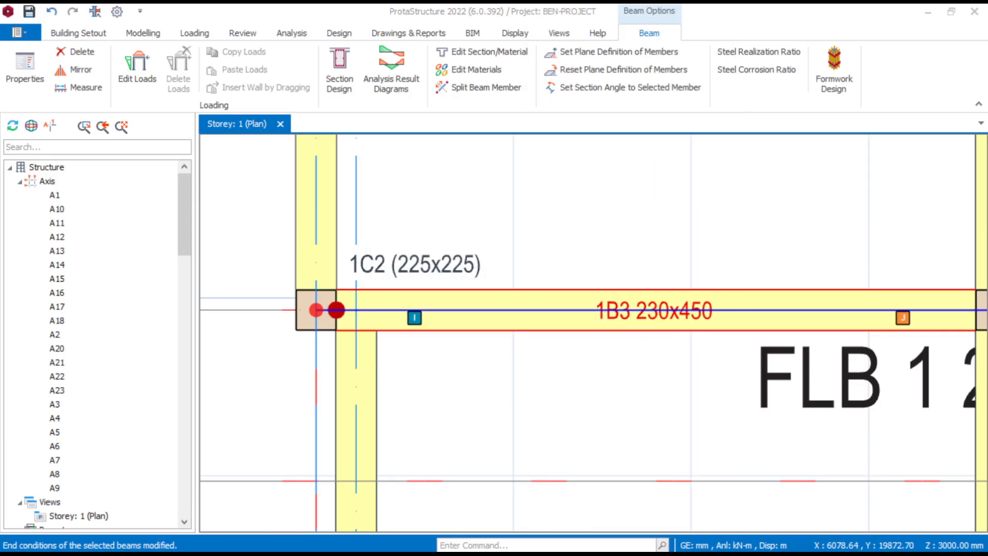
key("Escape")
- Assign a hinge at the right end (j) of beam 1B4, where it meets beam 1B13, for the selected beam only
scroll(455, 352, "down", 4)
scroll(664, 368, "up", 2)
scroll(588, 325, "up", 3)
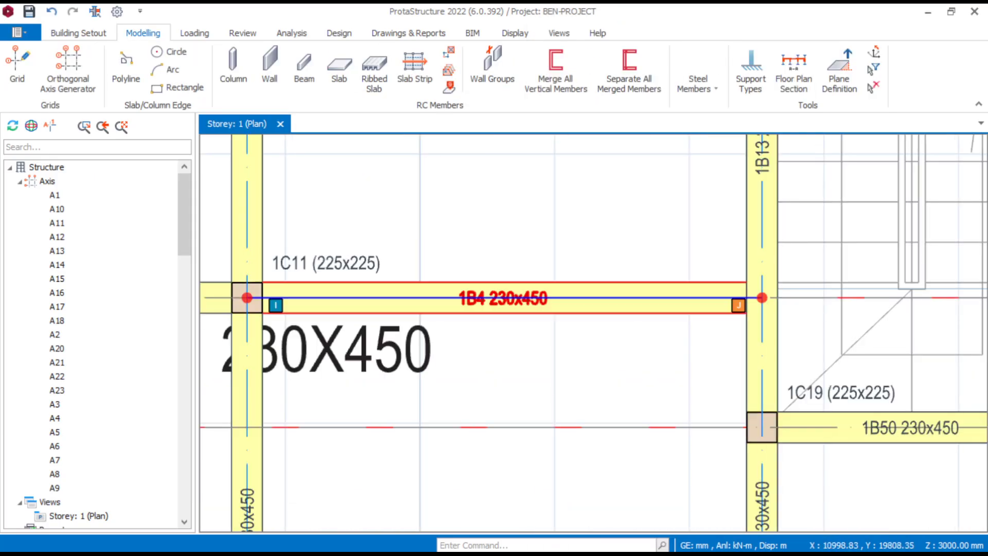
left_click(553, 312)
right_click(553, 312)
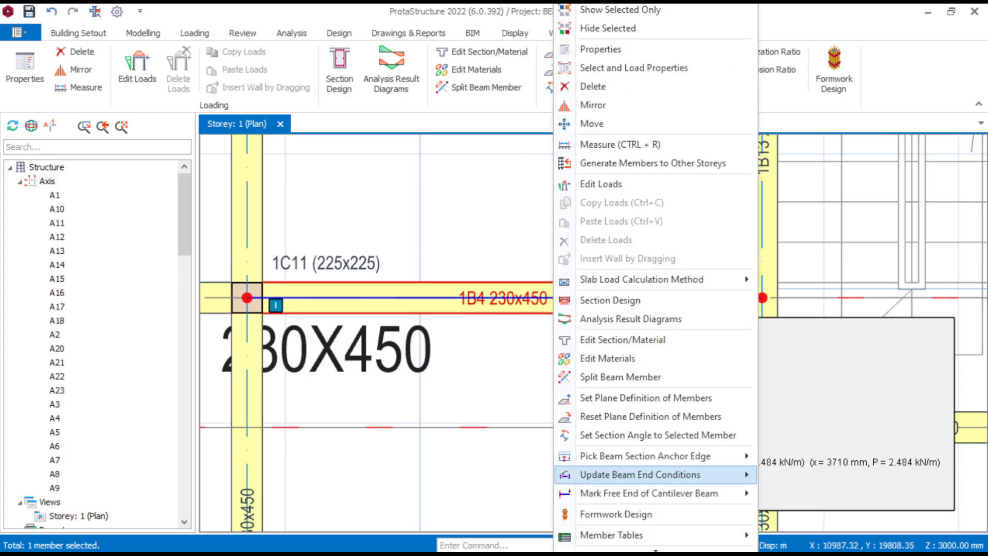
mouse_move(640, 475)
left_click(828, 527)
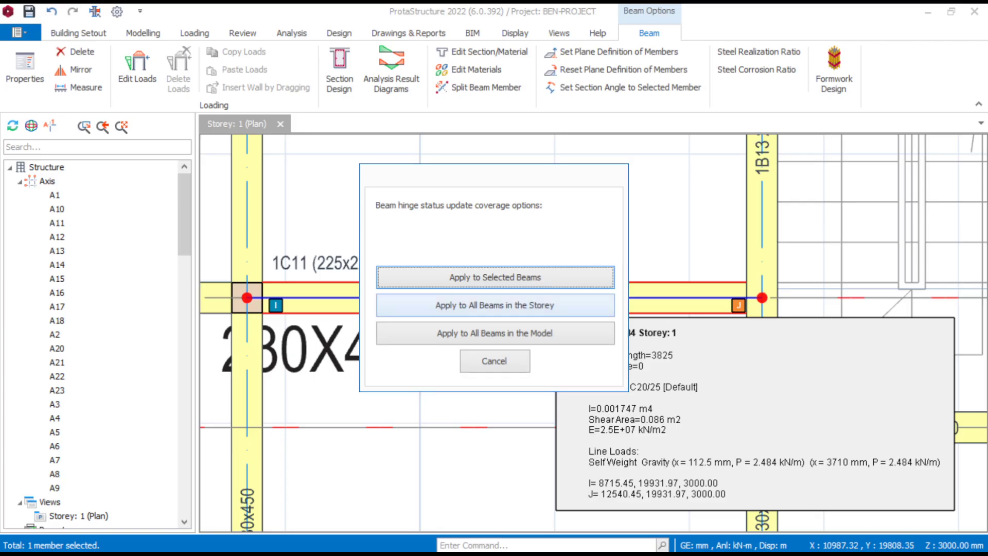
left_click(494, 276)
key("Escape")
- Examine beam 1B5 between columns 1C3 and 1C12, and review the remaining beam runs across the storey plan
scroll(656, 262, "down", 4)
scroll(960, 348, "down", 2)
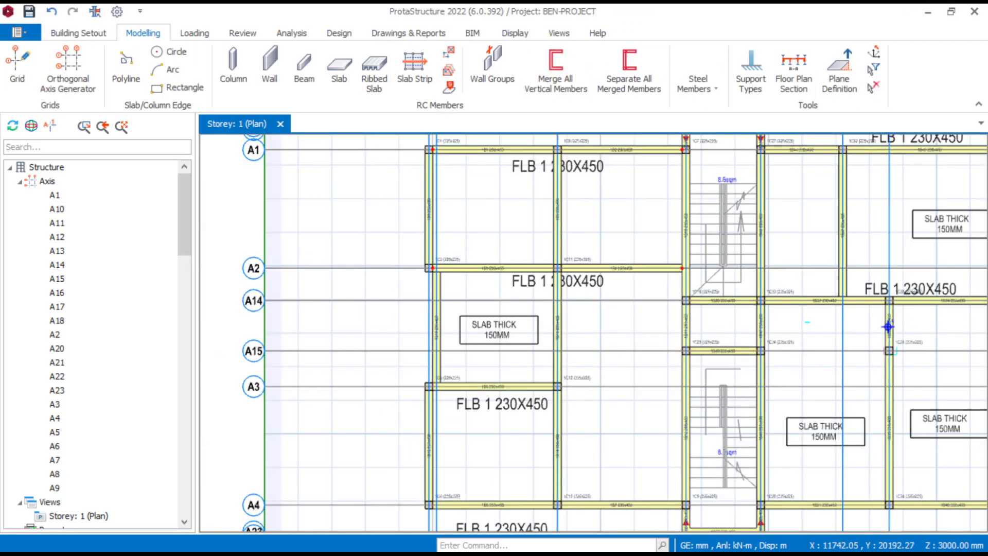
scroll(445, 329, "up", 4)
scroll(556, 349, "up", 3)
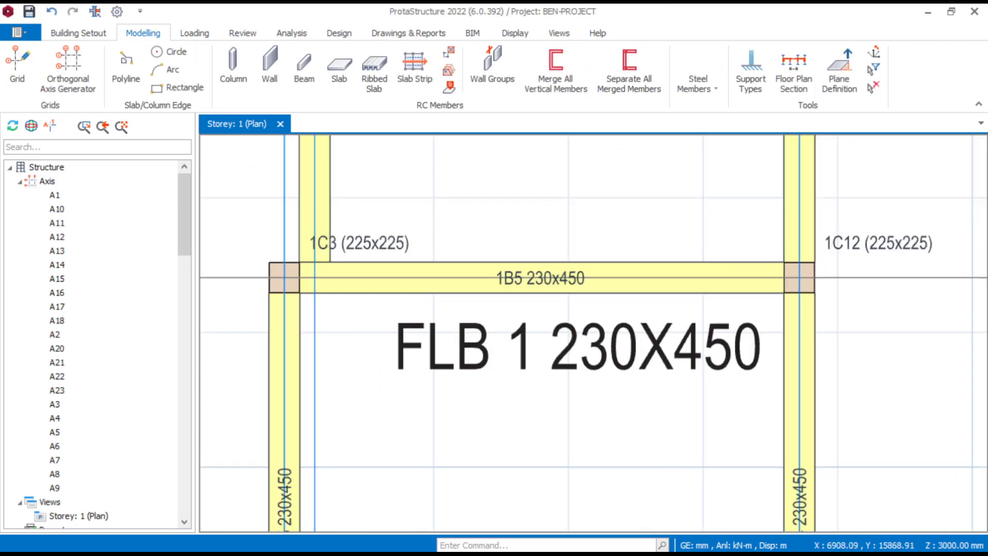
scroll(545, 303, "down", 3)
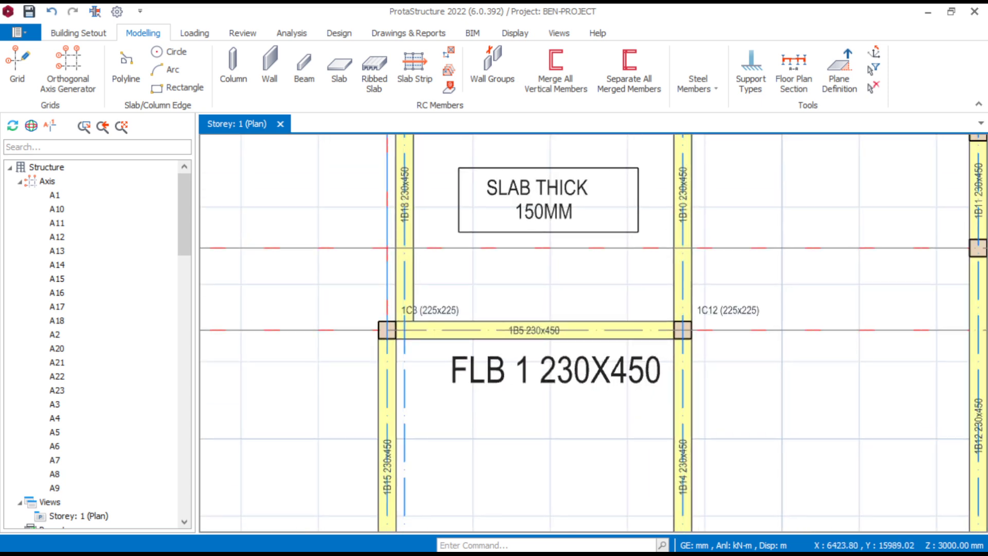
scroll(554, 336, "up", 3)
scroll(825, 252, "down", 6)
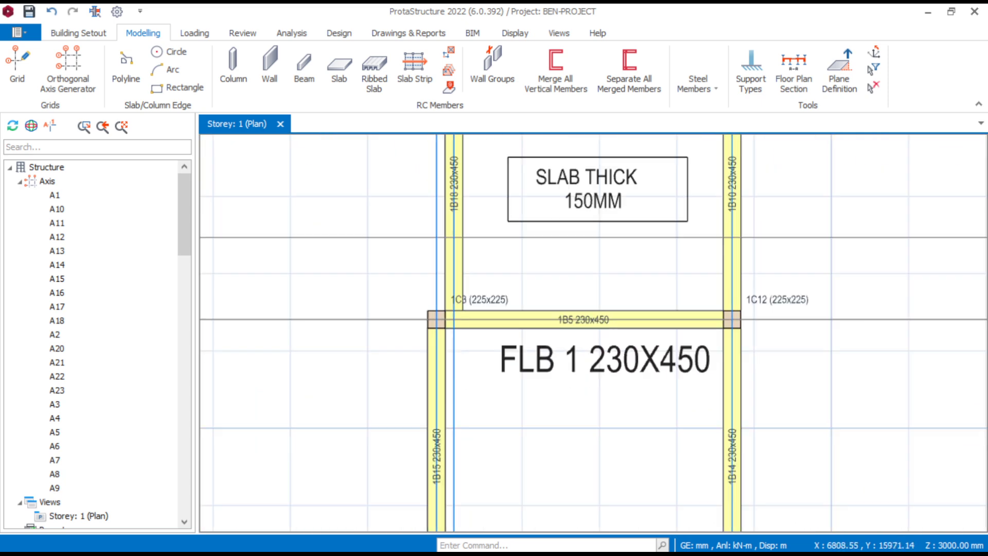
scroll(563, 332, "down", 3)
middle_click_drag(707, 311, 595, 355)
scroll(796, 287, "up", 5)
scroll(794, 293, "down", 4)
middle_click_drag(794, 296, 829, 303)
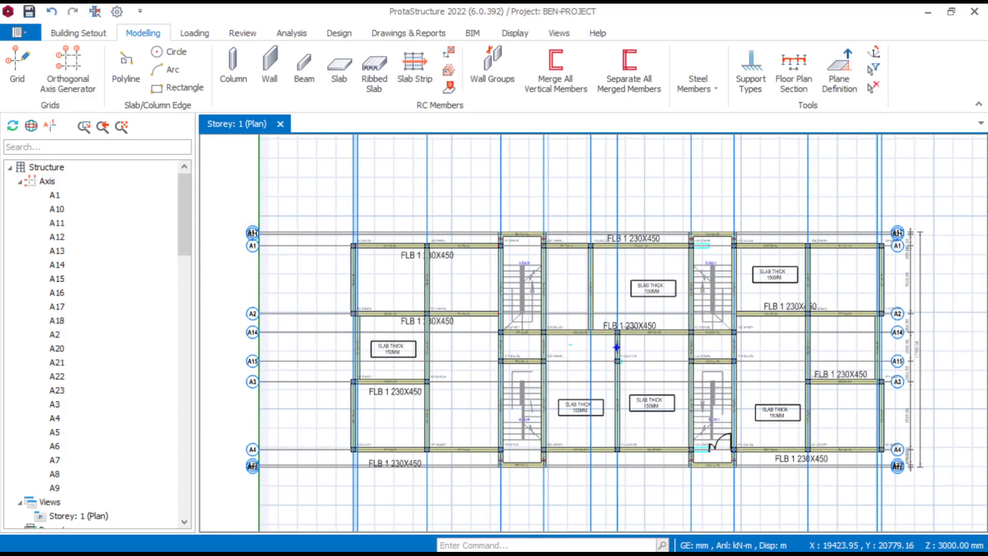
scroll(753, 270, "up", 4)
scroll(720, 268, "down", 3)
scroll(547, 290, "up", 2)
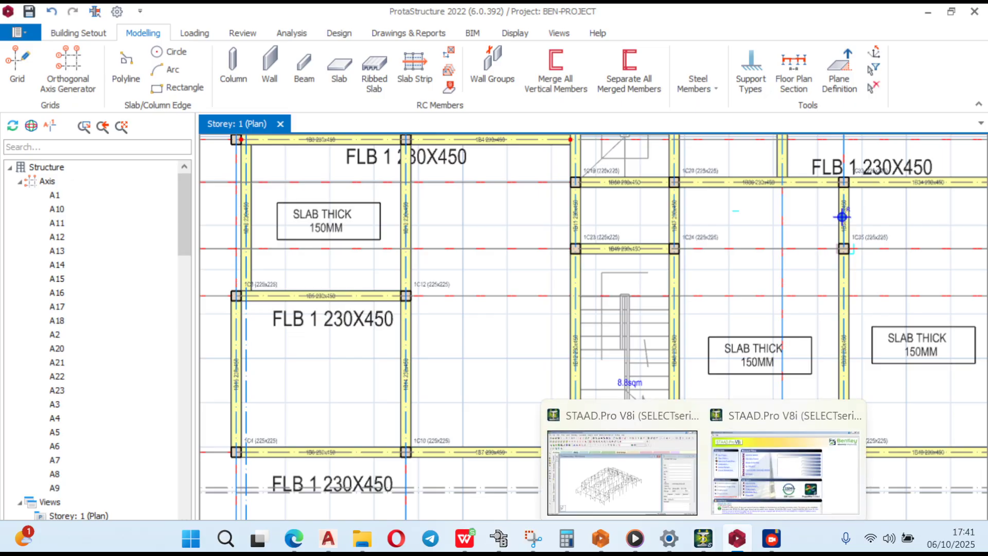
mouse_move(771, 538)
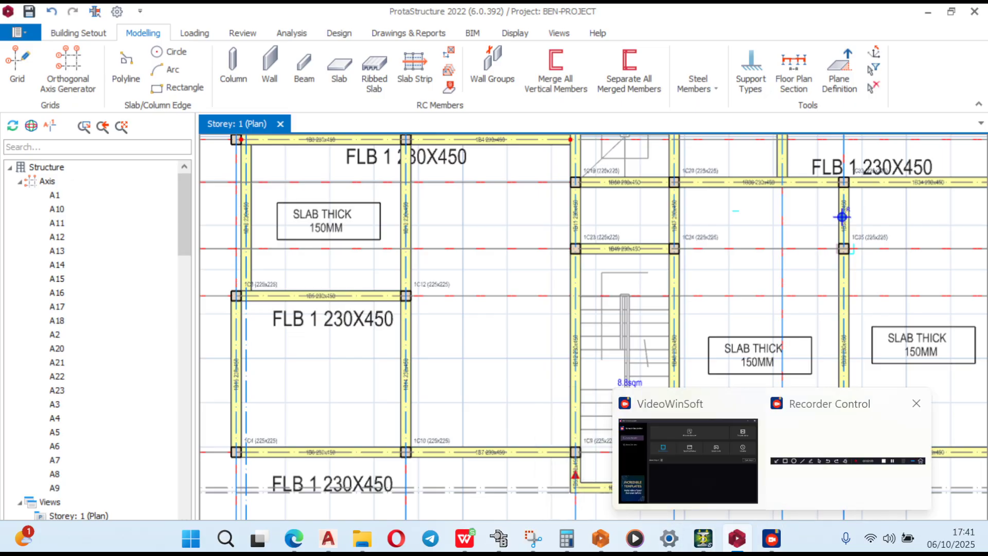
left_click(844, 459)
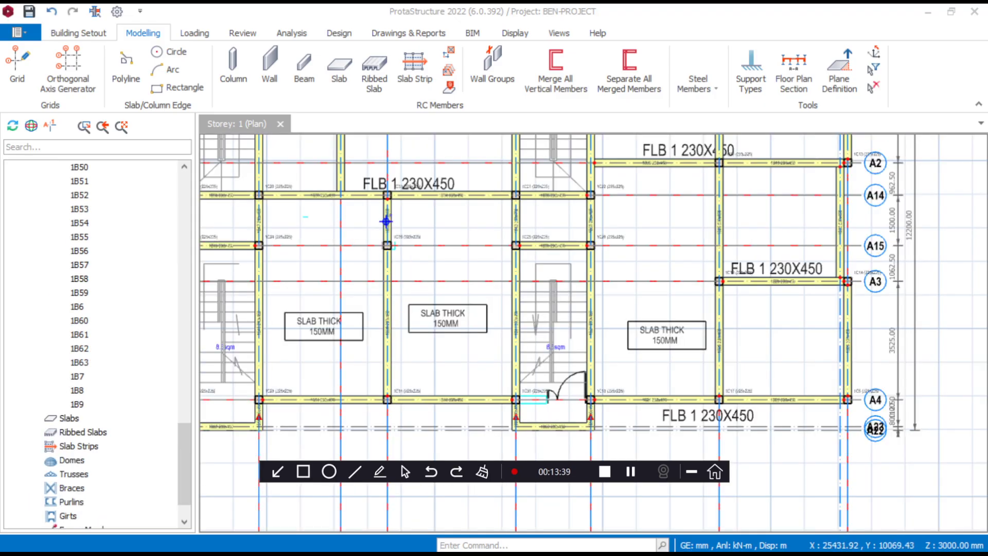
left_click(386, 221)
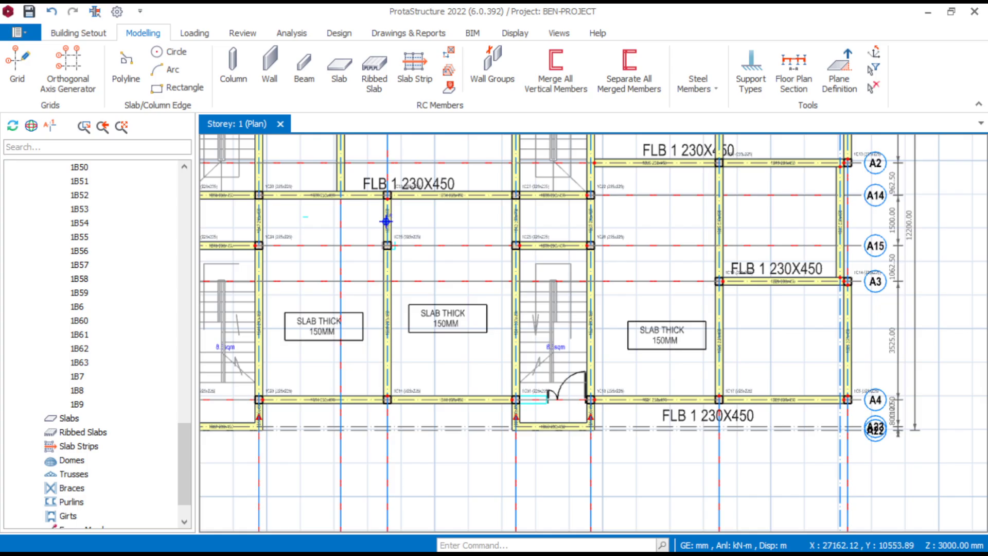
scroll(427, 276, "down", 2)
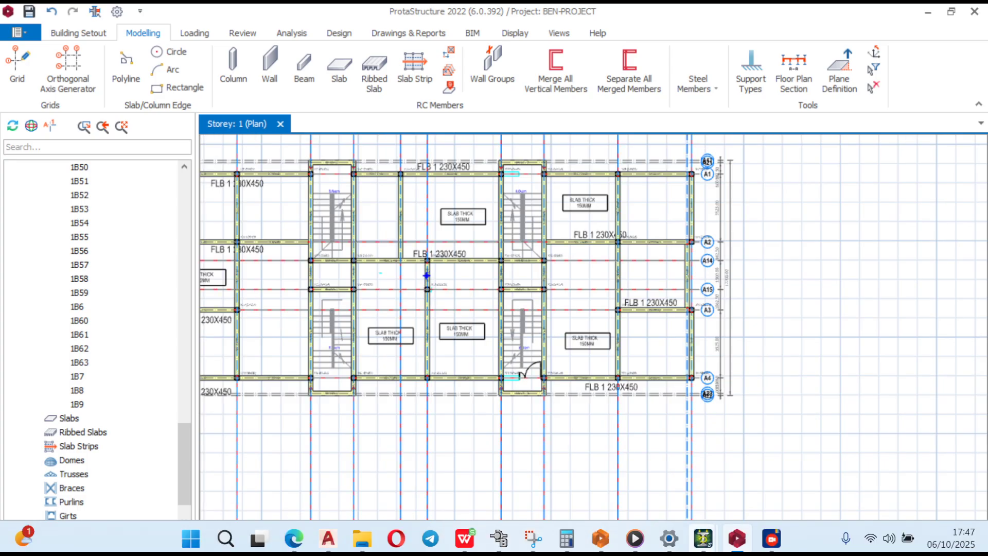
mouse_move(771, 539)
left_click(848, 452)
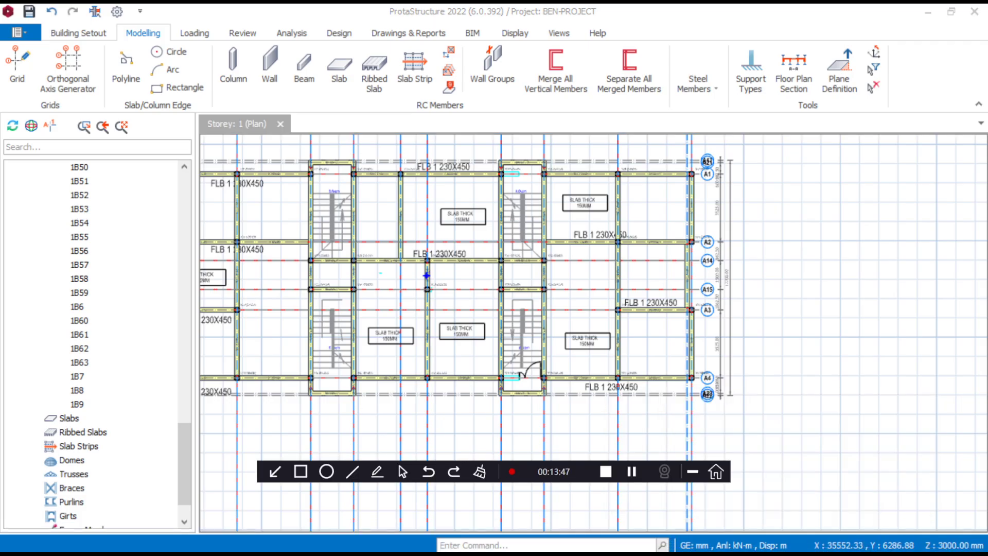
left_click(692, 471)
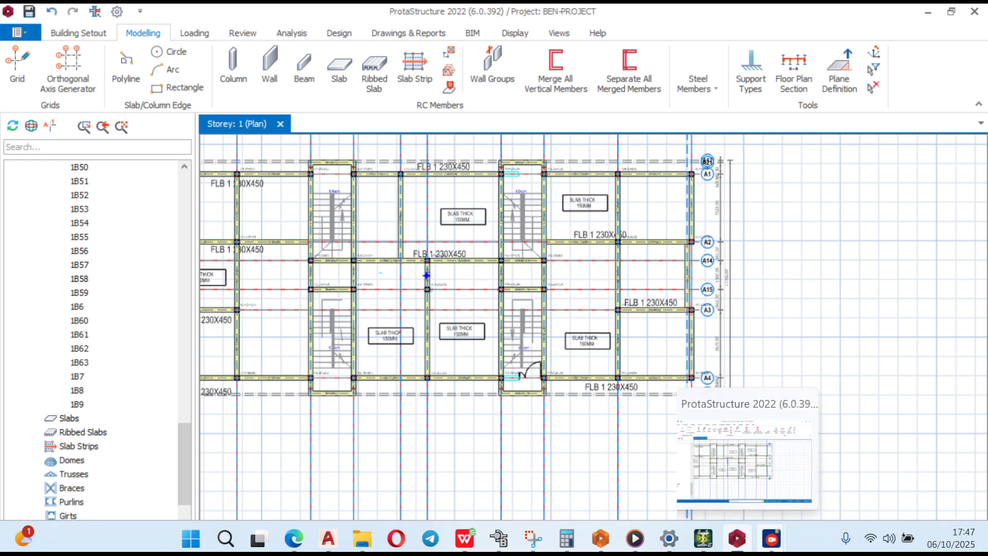
mouse_move(771, 538)
left_click(847, 455)
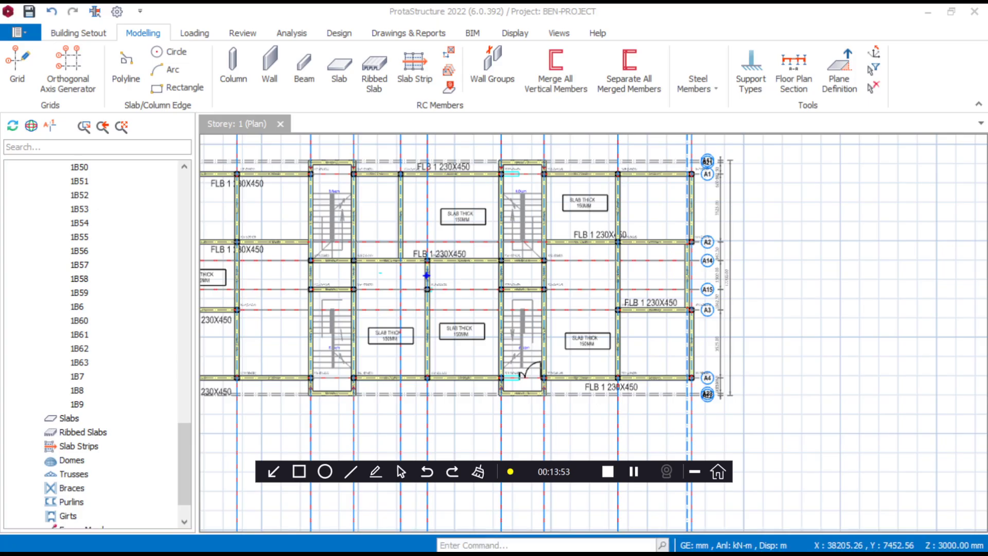
left_click(694, 471)
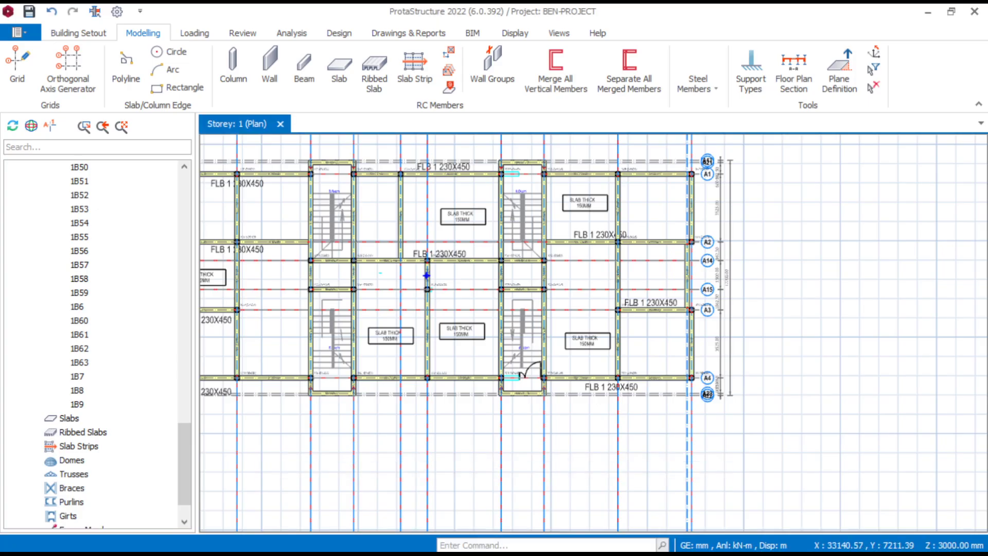
- Review the beam end hinges across the storey plan, including beams 1B44 and 1B45 and those around the stairwells
scroll(671, 370, "down", 3)
scroll(507, 332, "up", 5)
scroll(694, 307, "down", 3)
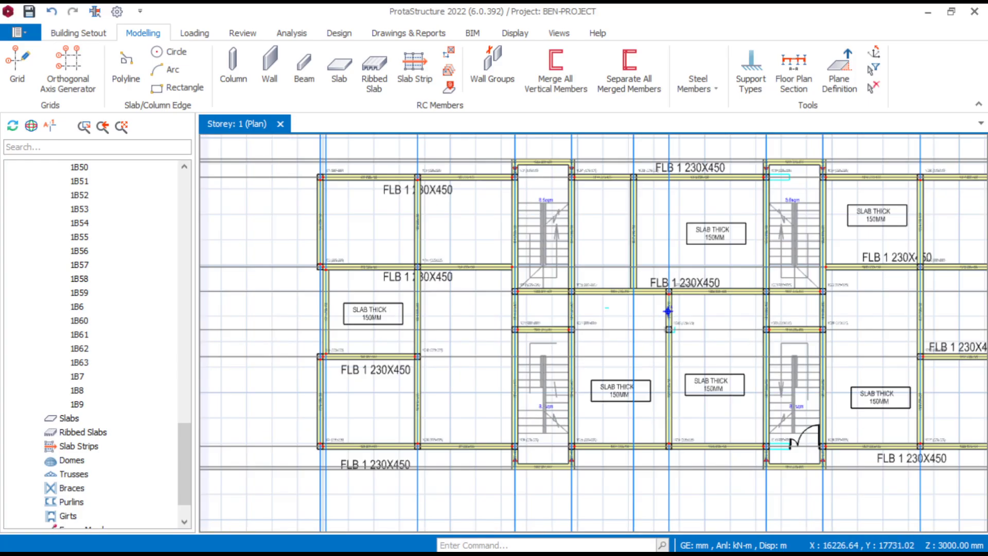
middle_click_drag(646, 331, 658, 398)
scroll(612, 283, "up", 5)
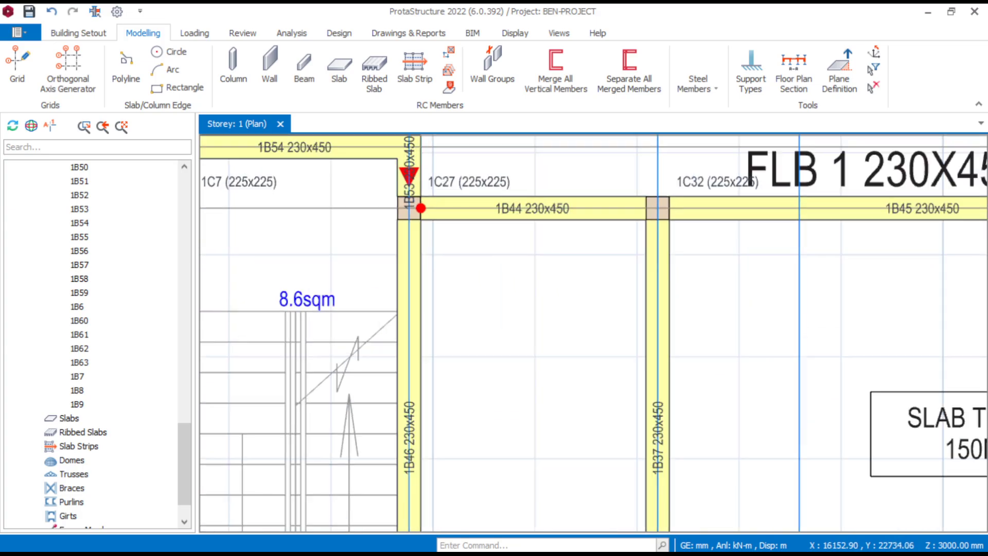
scroll(567, 289, "down", 3)
middle_click_drag(474, 335, 574, 313)
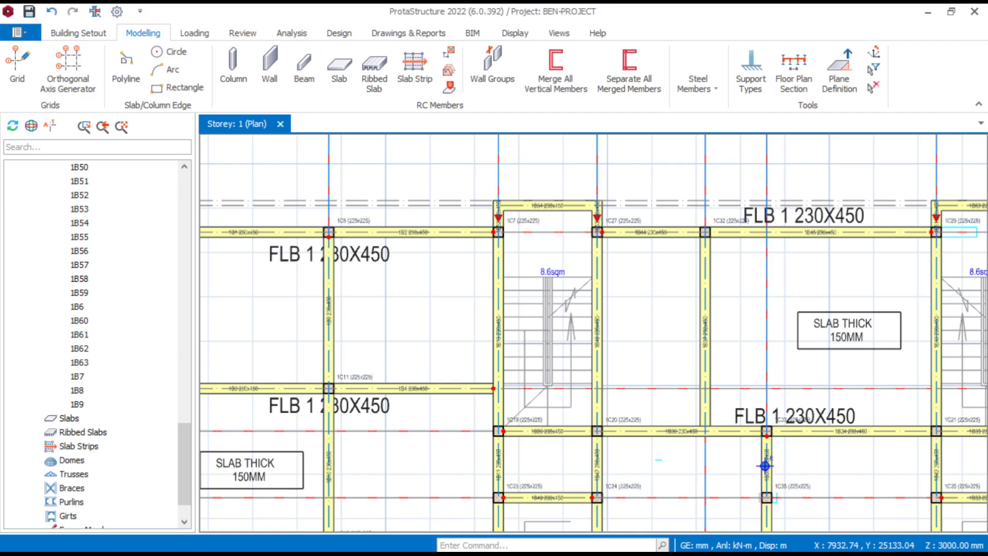
scroll(472, 342, "down", 4)
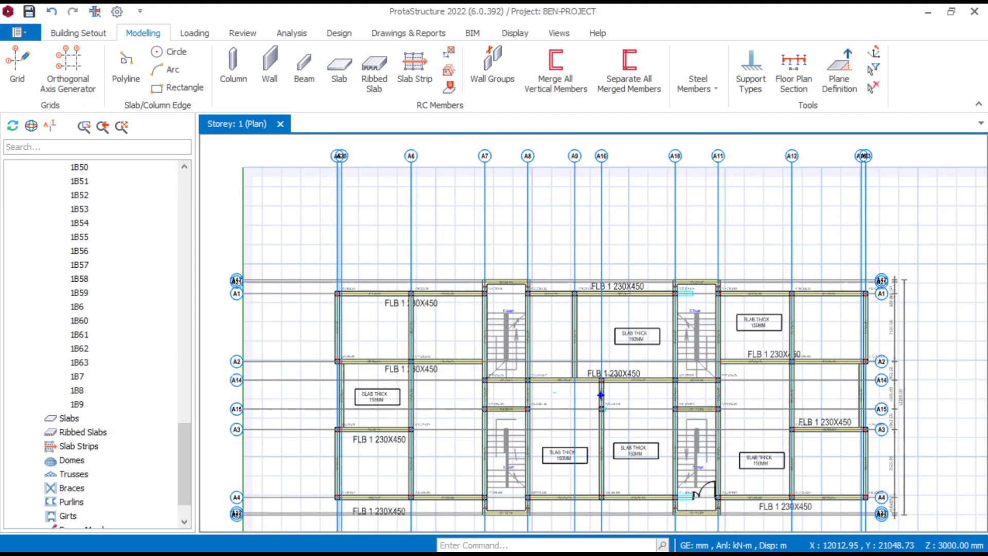
middle_click_drag(540, 364, 473, 356)
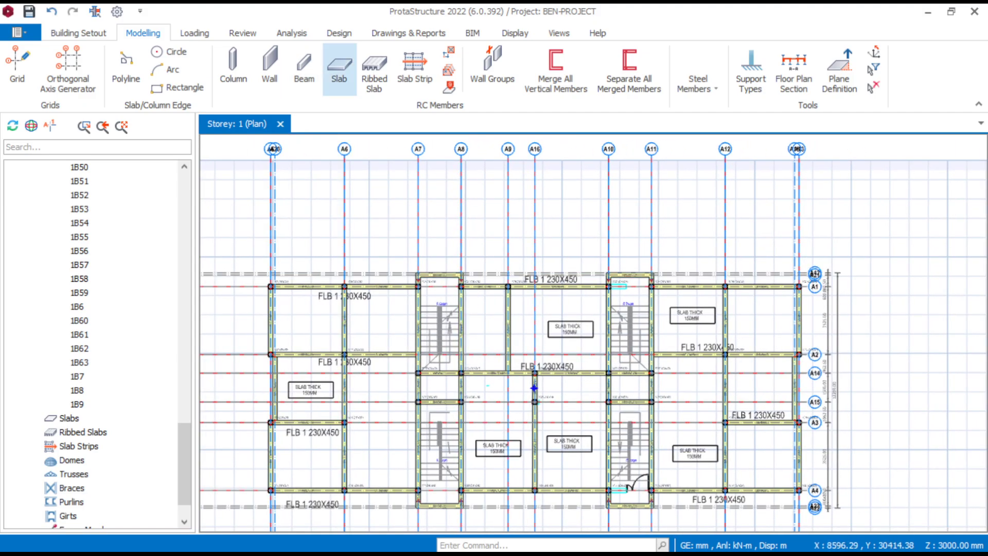
- Start the Slab command, agree to define load cases, and generate the load combinations with the factored G combination set to Steel and Concrete
left_click(339, 69)
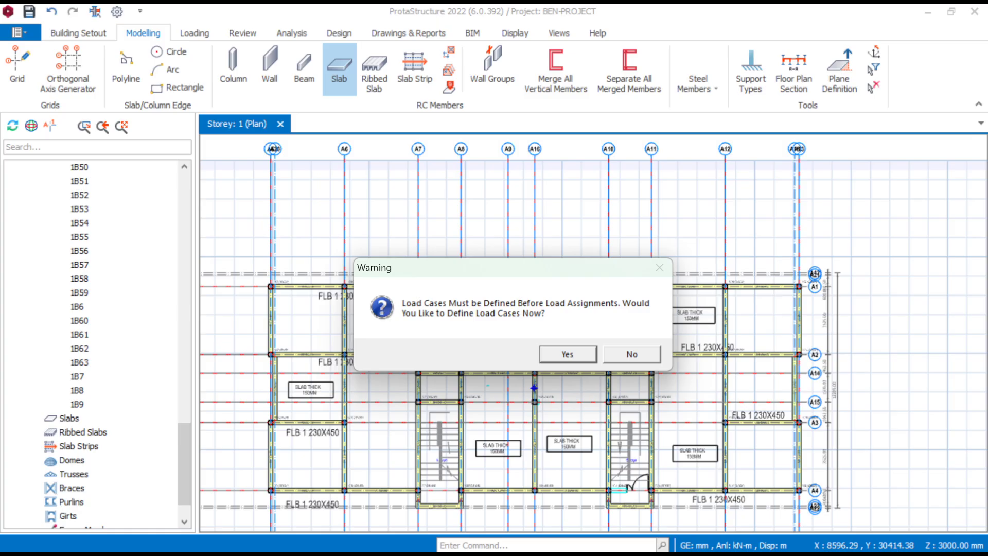
key("Return")
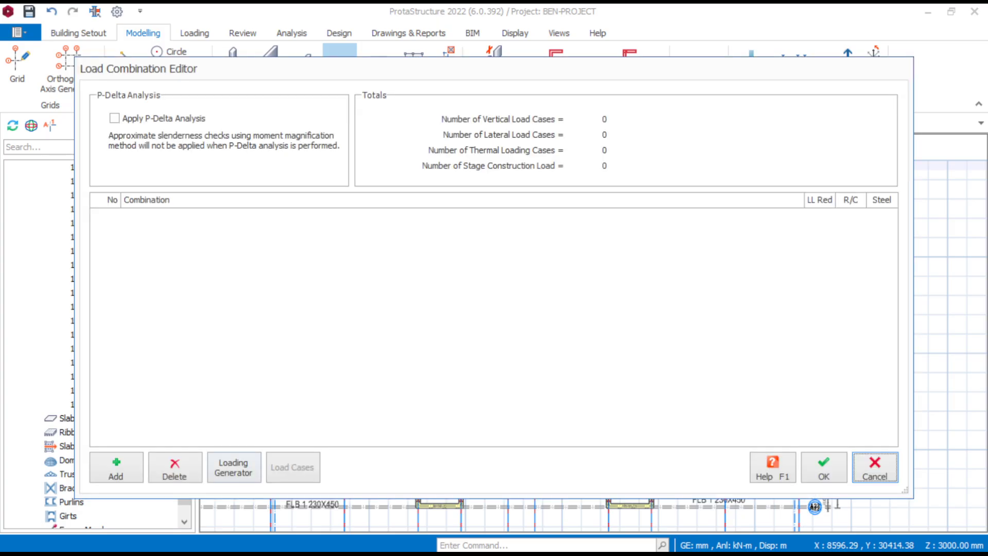
left_click(234, 467)
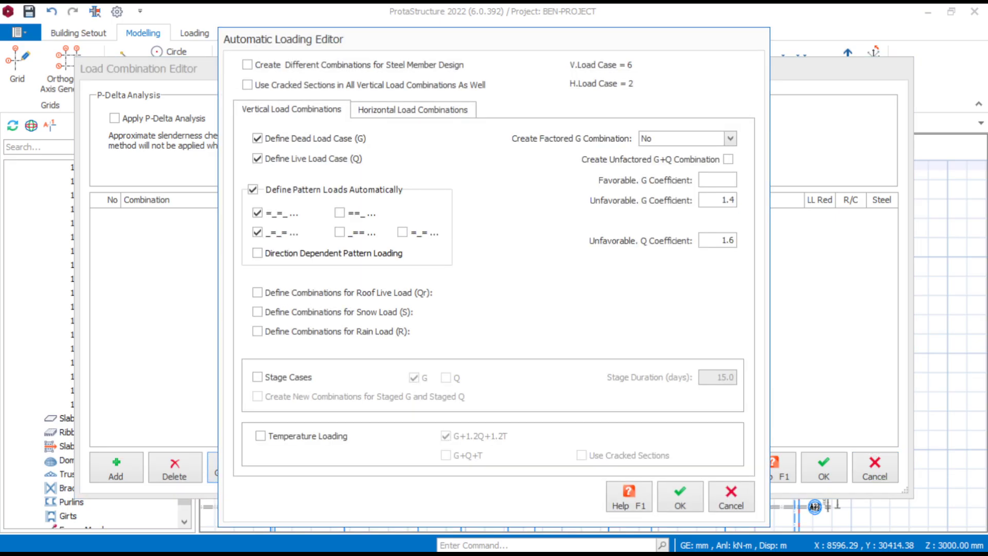
left_click(730, 139)
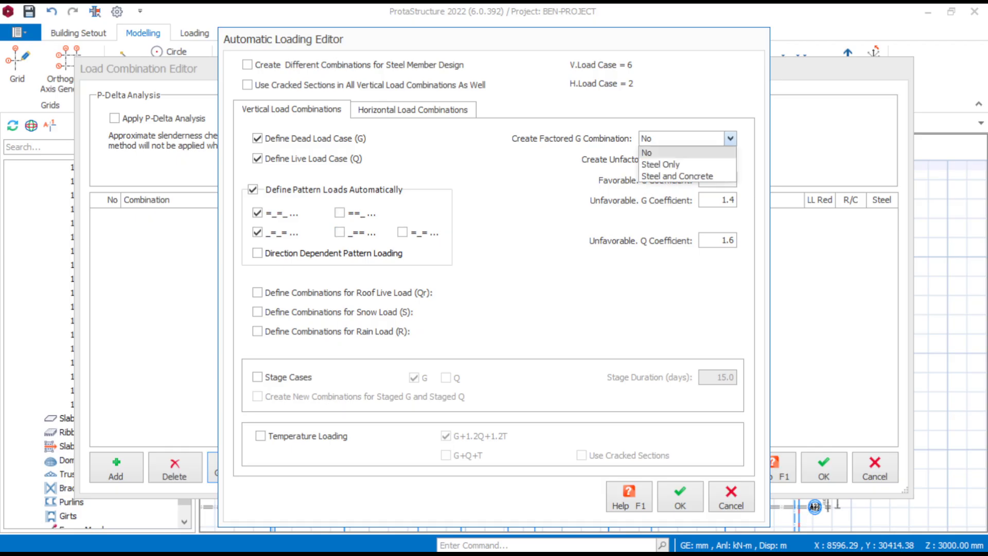
key("Down")
key("Down")
key("Return")
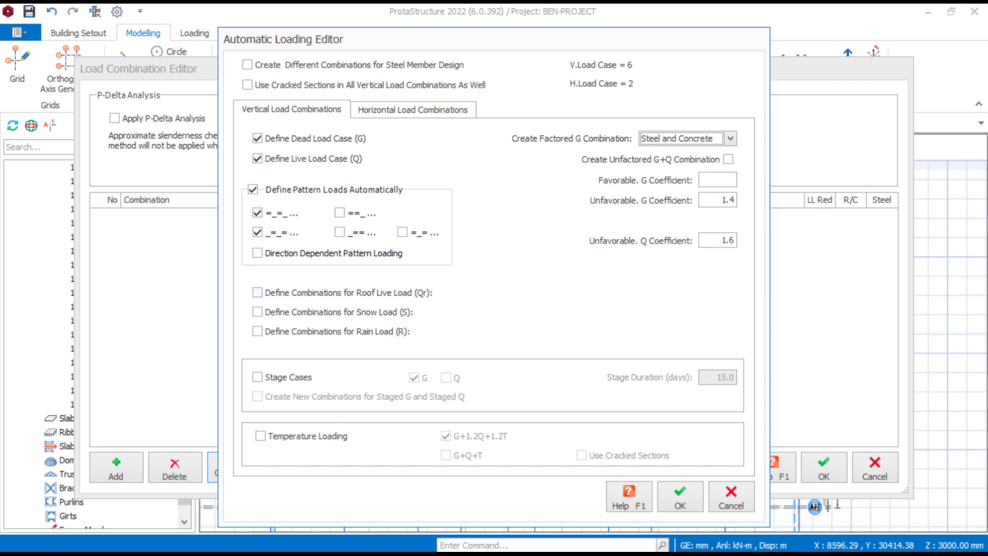
left_click(680, 497)
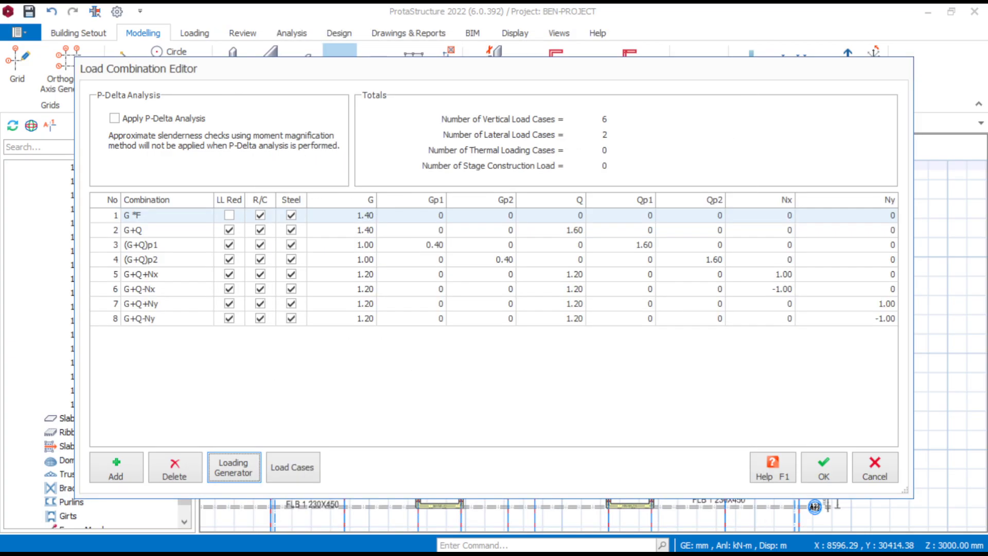
- Accept the generated load combinations, then start a new slab with its thickness h set to 150 mm
left_click(824, 468)
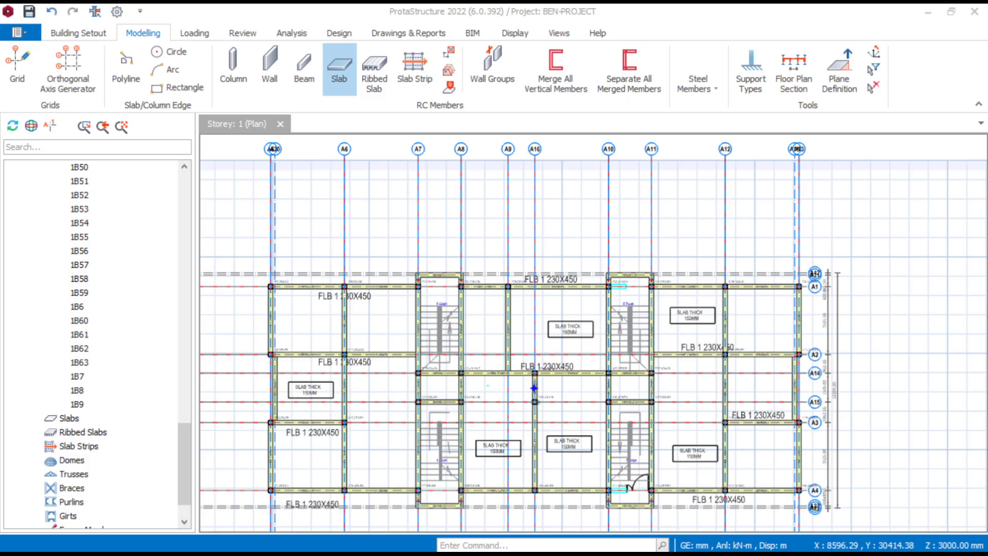
left_click(339, 70)
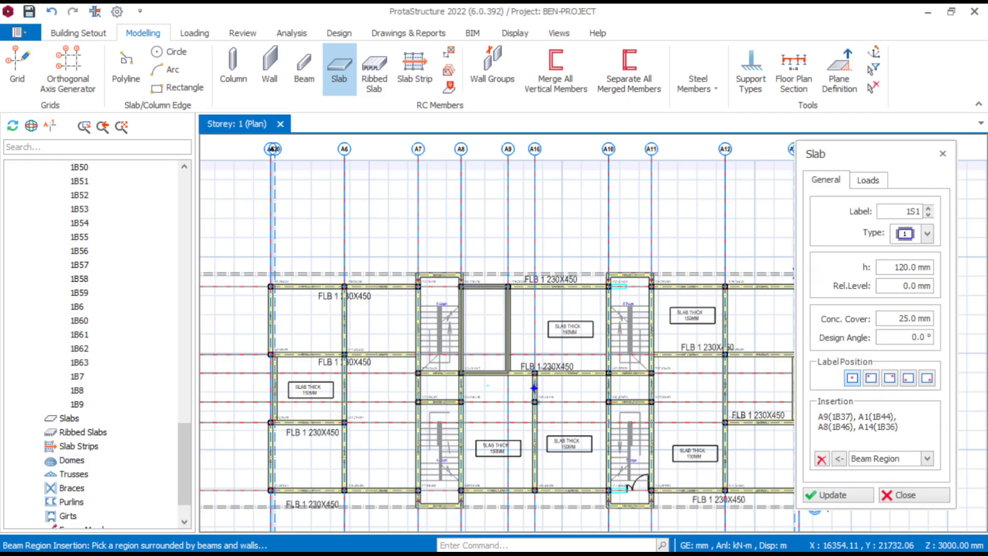
left_click(904, 267)
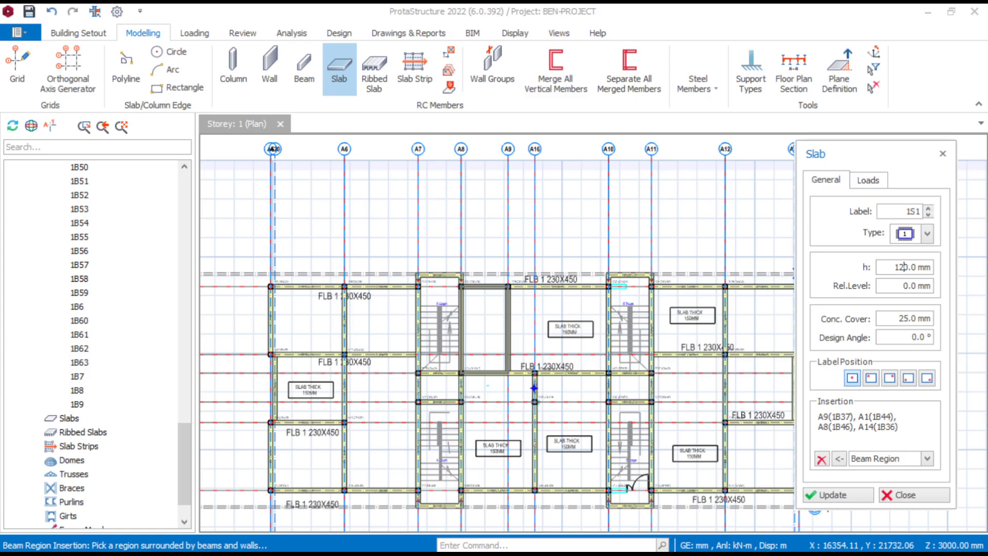
key("BackSpace")
type("5")
- Set the slab's imposed load to 1.5 kN/m2 and make its dead load value ready for entry
left_click(868, 180)
left_click(904, 296)
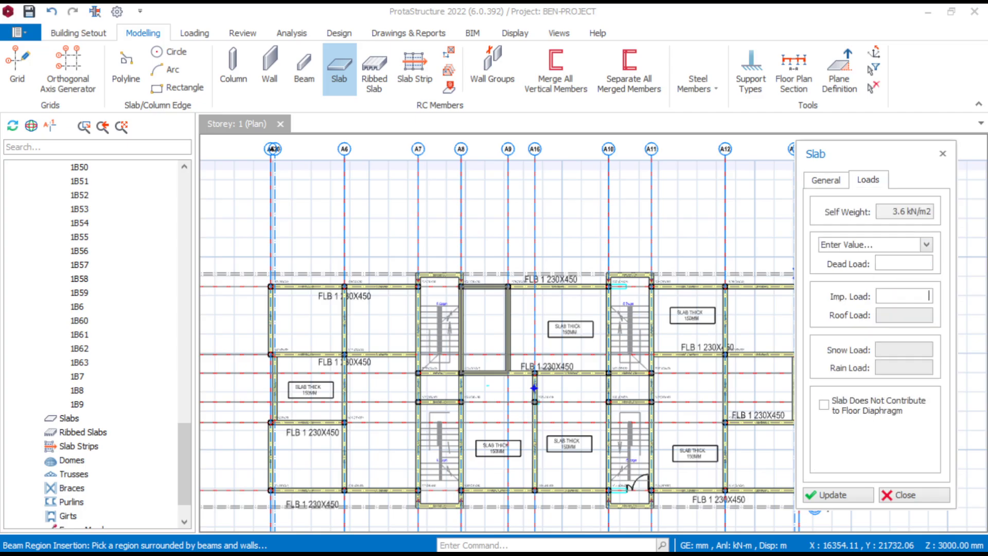
type("1.5 kN/m2")
left_click(916, 263)
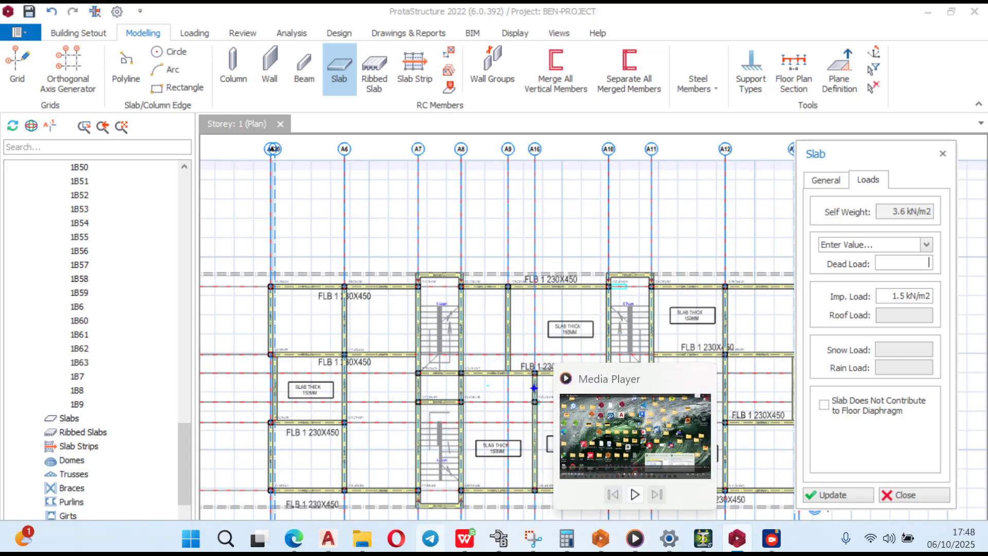
- Switch to the WPS load spreadsheet and examine the load computations on the Flat slab-Beams and Rib slab-Beams sheets
left_click(465, 537)
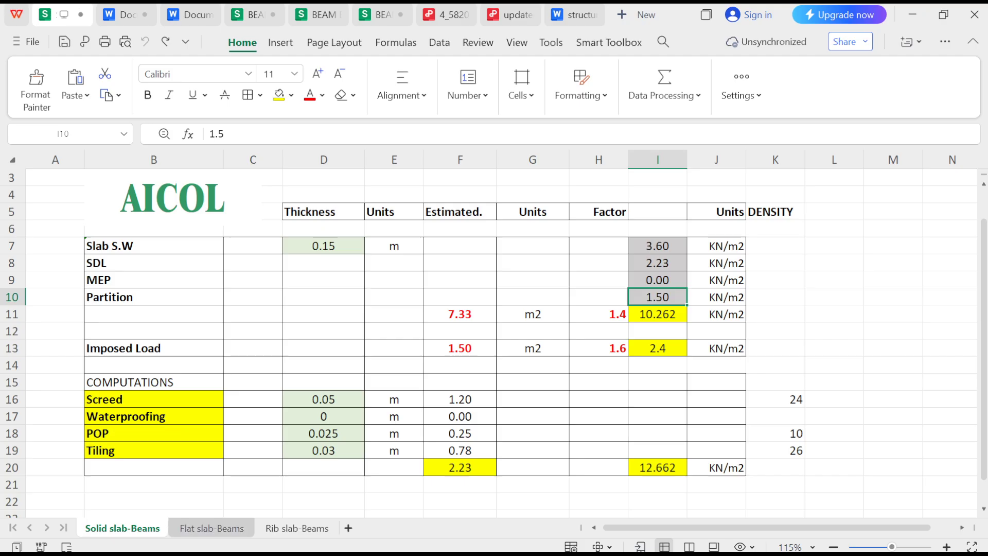
left_click(212, 528)
scroll(494, 340, "down", 4)
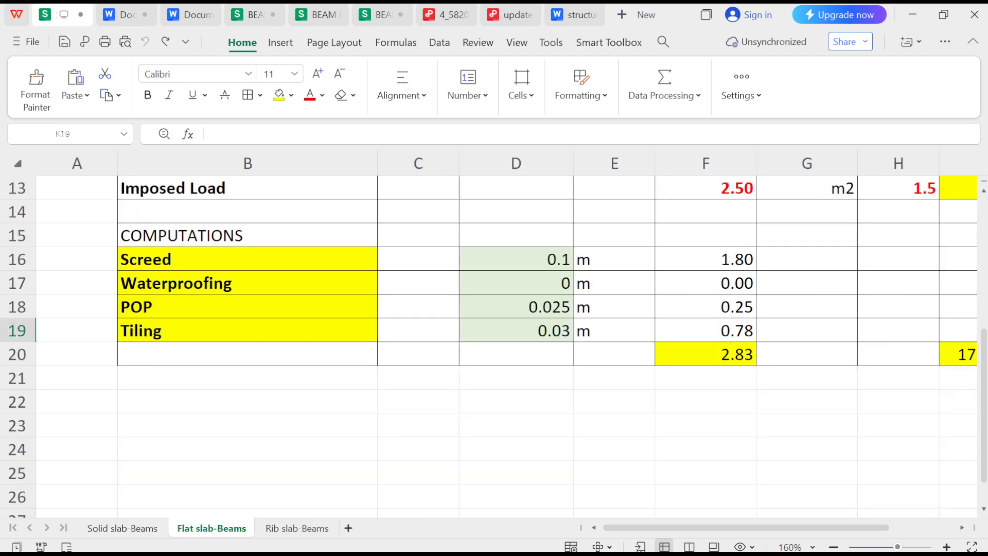
scroll(494, 340, "up", 2)
scroll(494, 340, "down", 4, "ctrl")
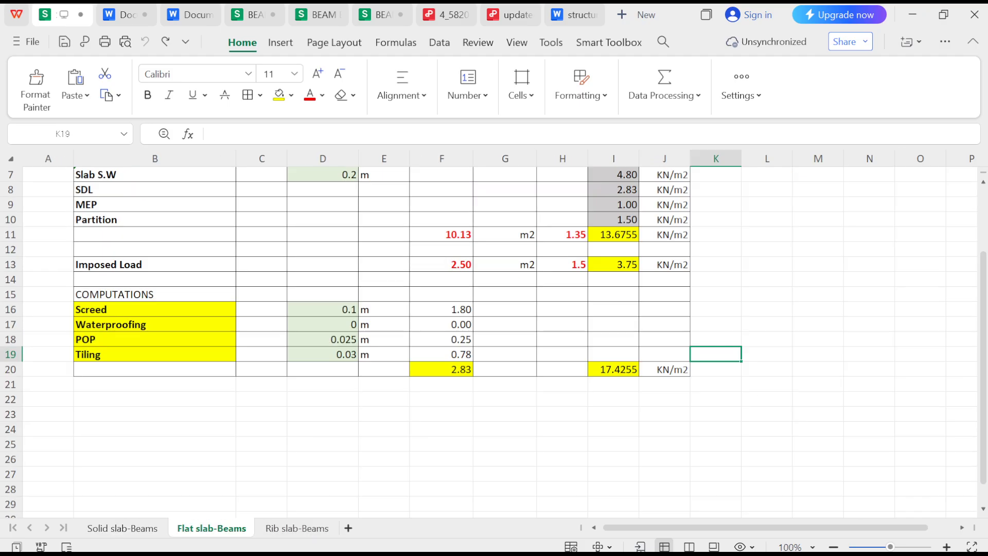
left_click(297, 527)
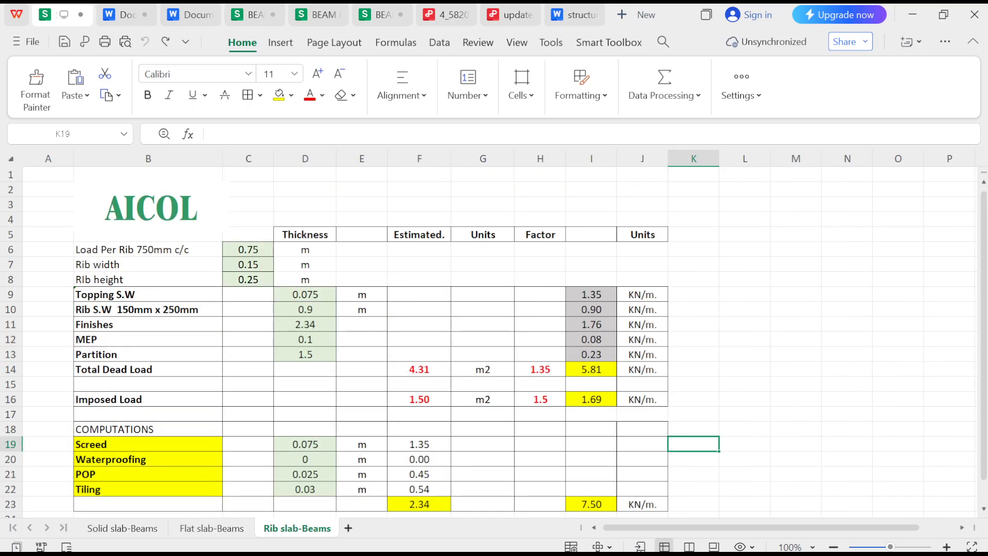
scroll(494, 339, "down", 2)
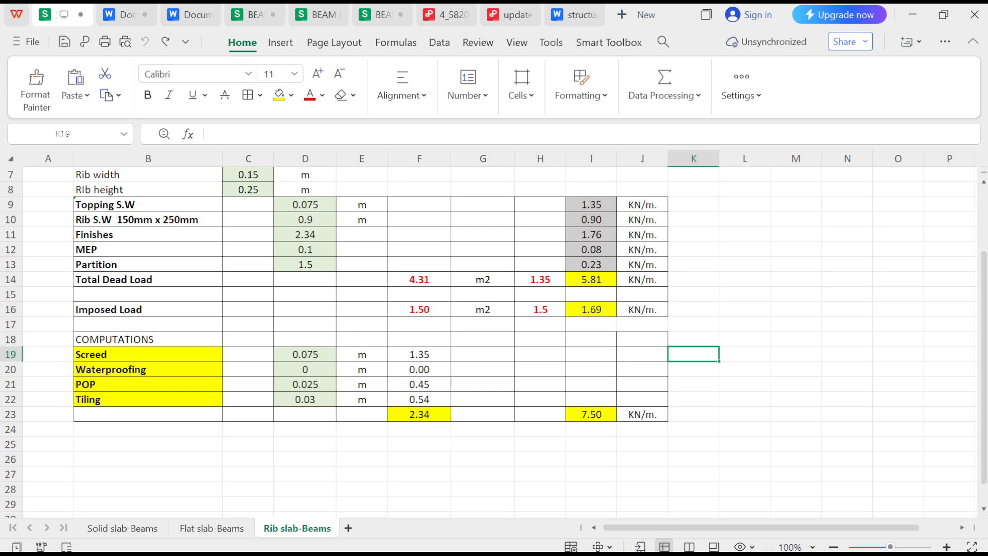
scroll(494, 339, "up", 2)
- Review the self-weight, SDL, partition, imposed load and finishes computations on the Solid slab-Beams sheet
left_click(123, 528)
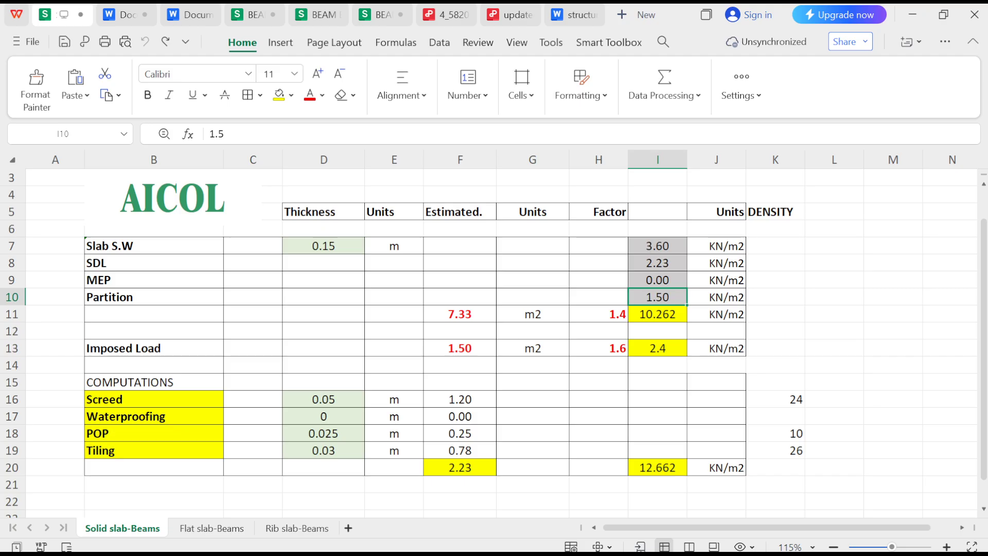
scroll(494, 339, "up", 1)
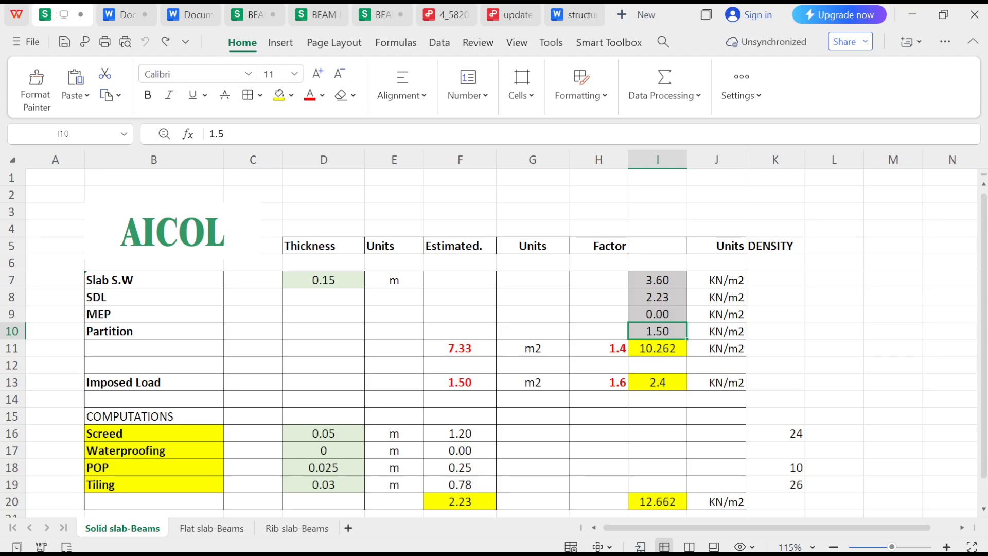
scroll(494, 340, "down", 2)
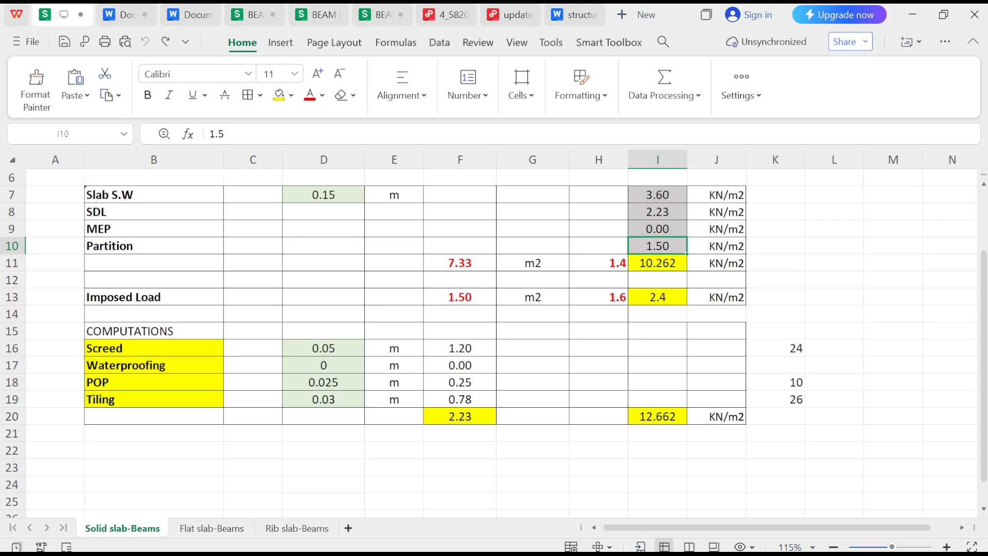
scroll(494, 339, "up", 1)
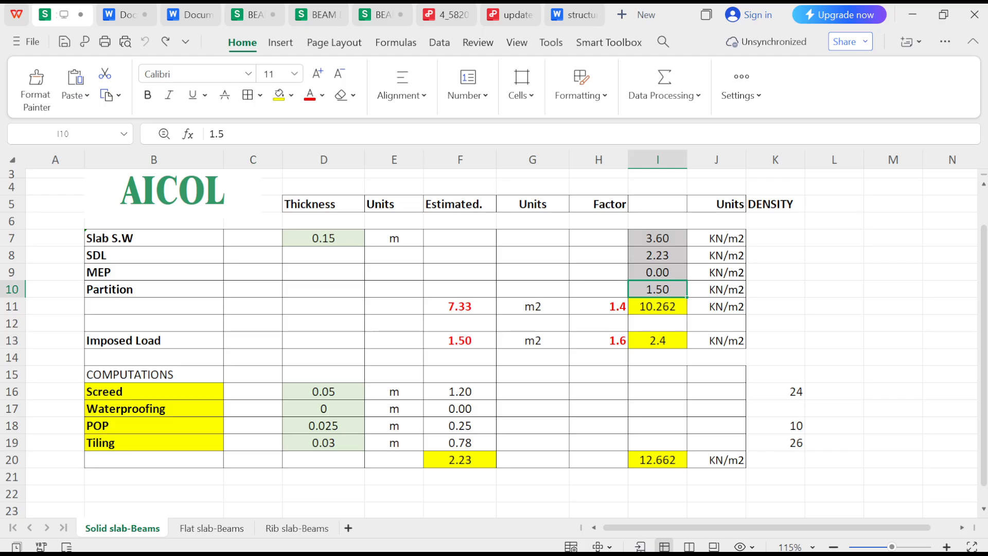
- Subtract the 3.6 slab self-weight from the 7.33 unfactored dead load total in Calculator, then close Calculator
left_click(459, 306)
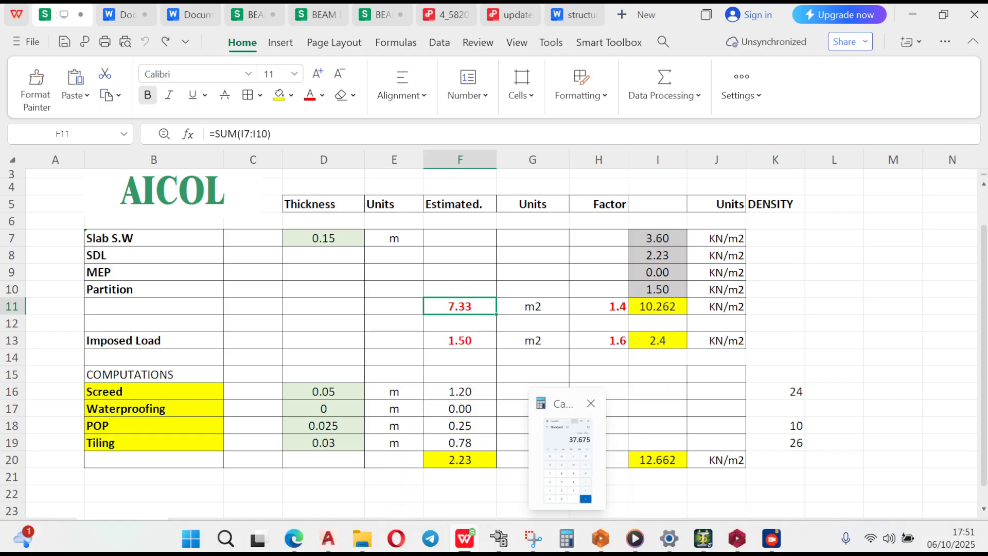
left_click(566, 539)
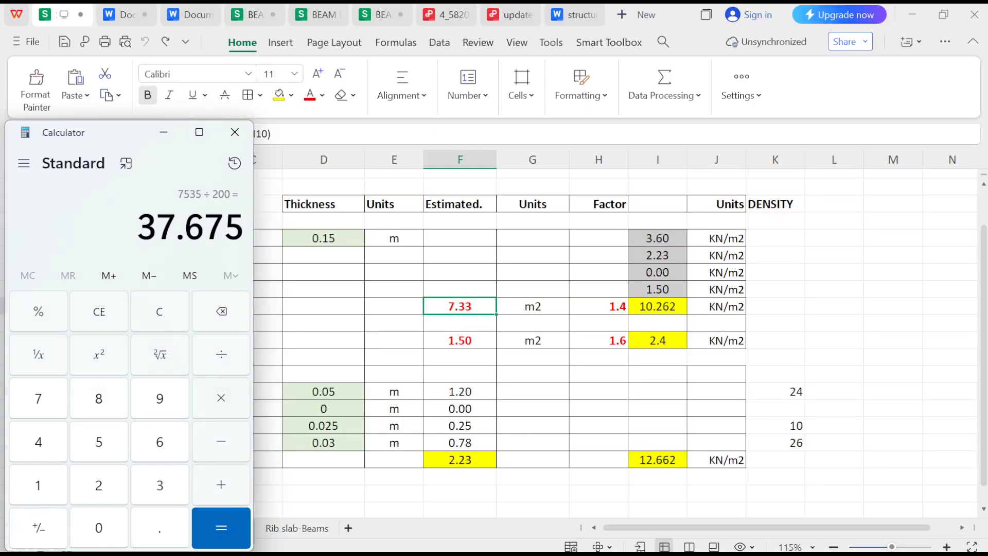
type("7.33 ")
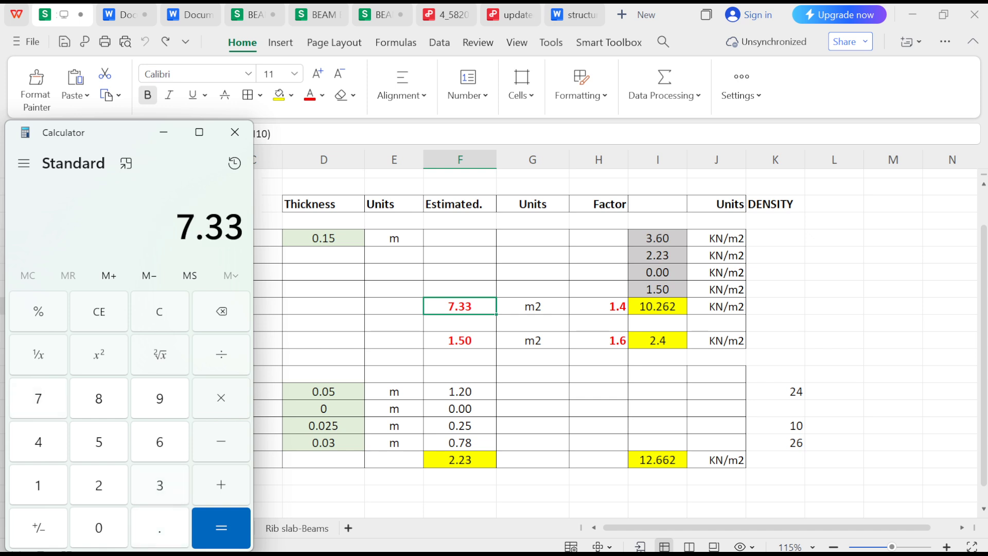
type("- 3.6")
key("Return")
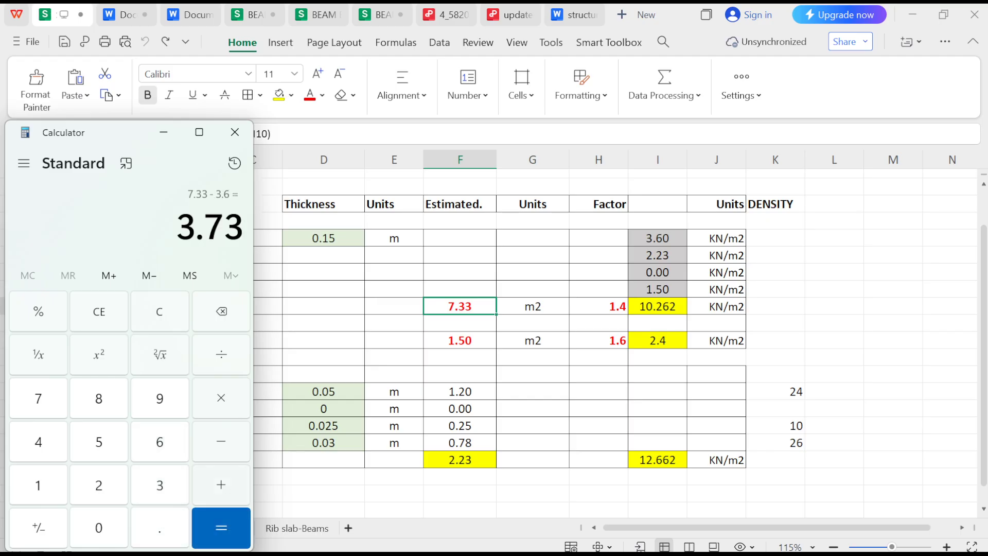
left_click(234, 132)
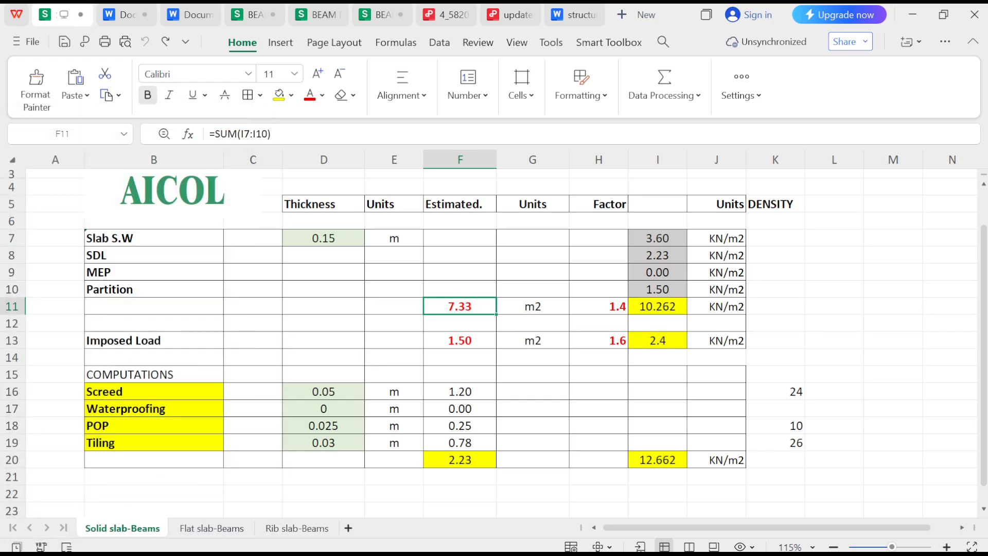
- Switch back to ProtaStructure and set the slab's dead load to 3.73 kN/m2
left_click(912, 15)
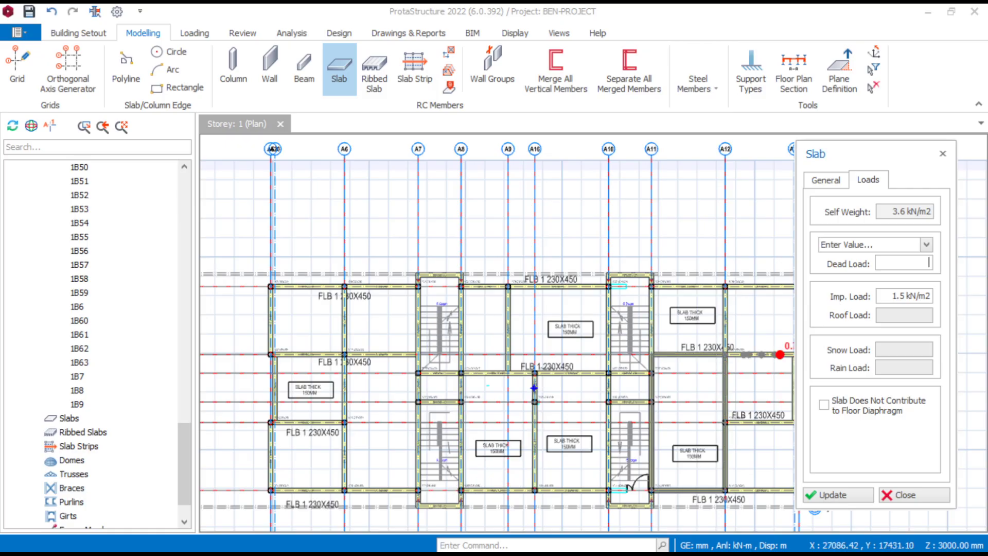
type("3.73 kN/m2")
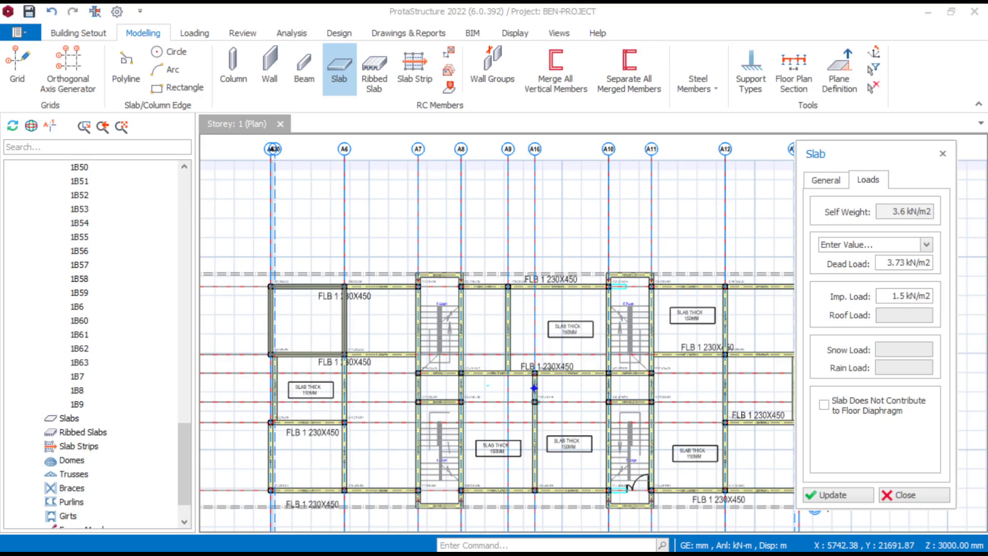
- Insert slabs by beam region in the five bays of the plan's left wing, up to grid A7
left_click(287, 320)
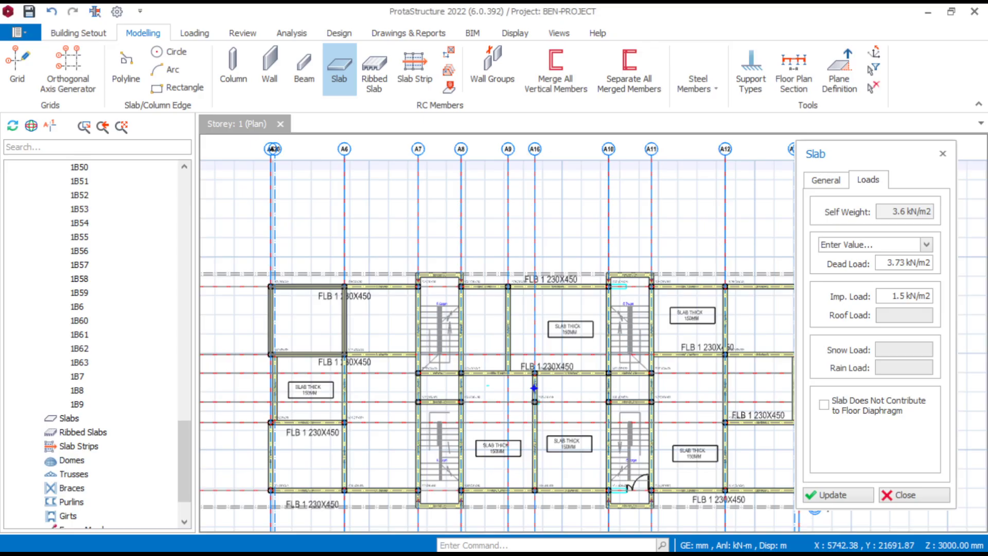
scroll(396, 341, "down", 2)
left_click(390, 333)
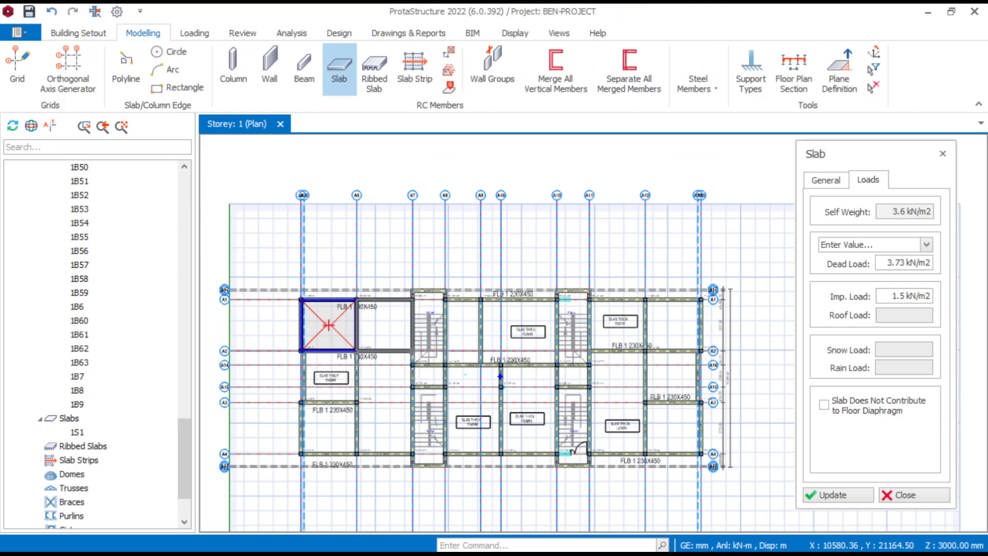
left_click(381, 387)
scroll(332, 426, "up", 3)
left_click(330, 422)
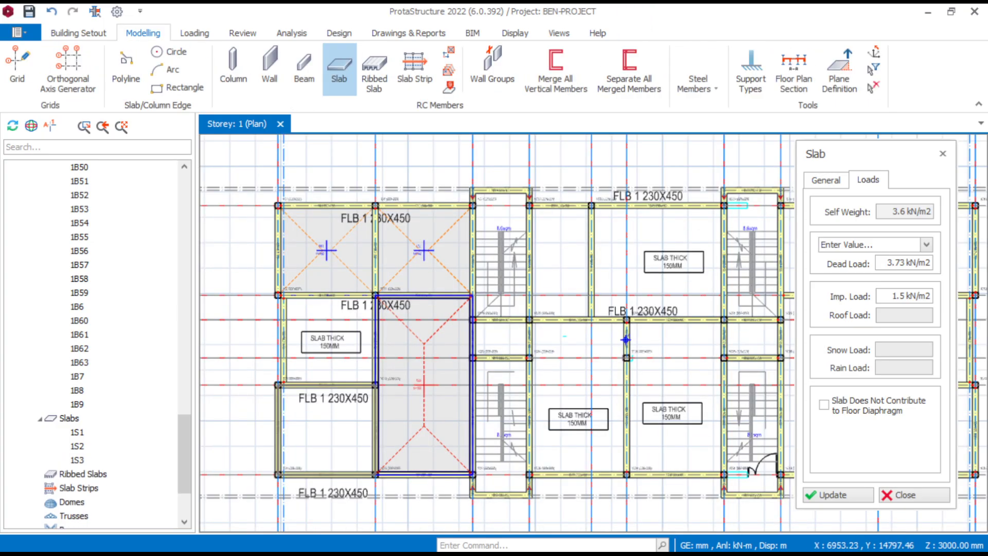
left_click(329, 340)
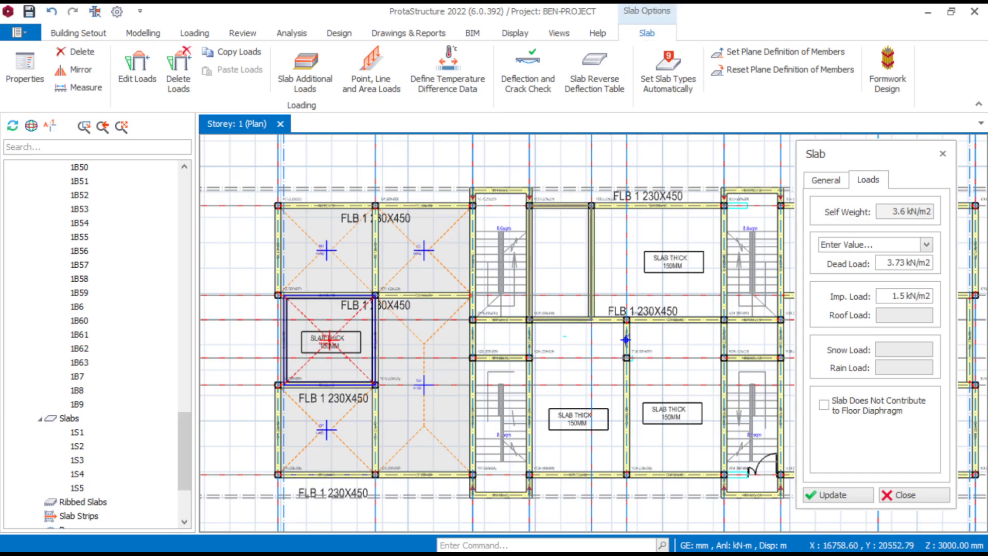
- Insert slabs in the four beam bays between the two stairwells, from grid A8 to grid A10
left_click(630, 268)
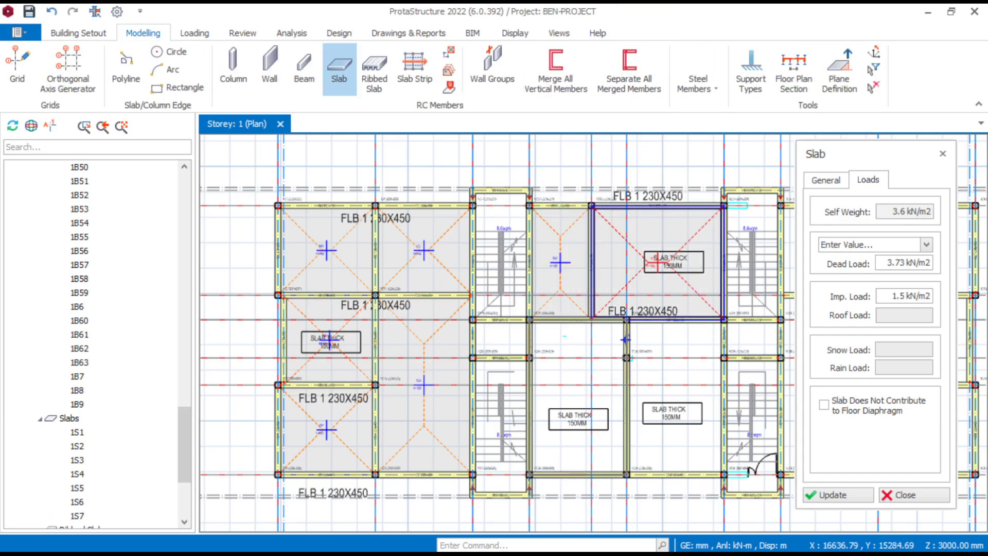
left_click(570, 398)
left_click(702, 368)
scroll(601, 419, "down", 3)
middle_click_drag(671, 397, 578, 417)
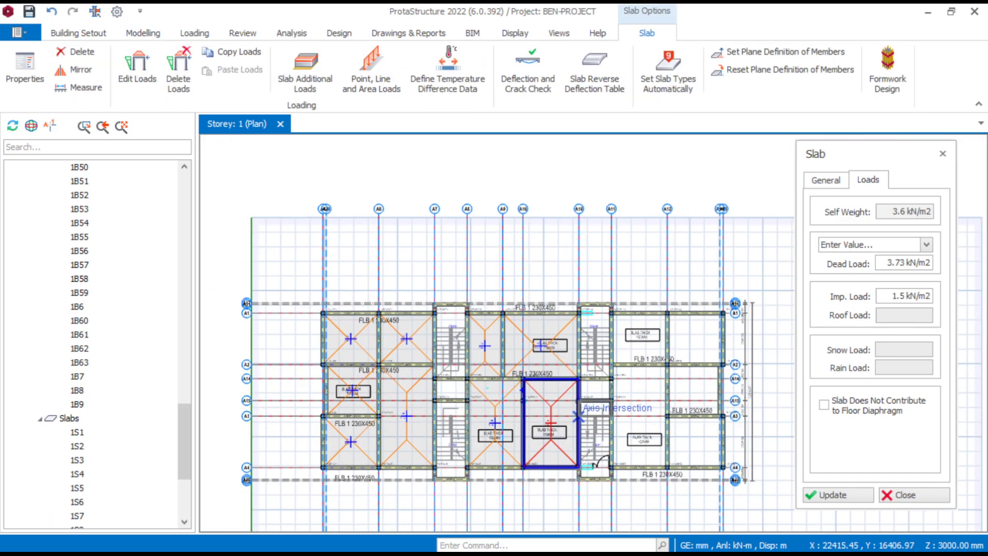
- Insert slabs in the five beam bays of the plan's right wing, beyond grid A11
scroll(645, 366, "up", 6)
left_click(642, 334)
left_click(669, 427)
middle_click_drag(736, 427, 617, 370)
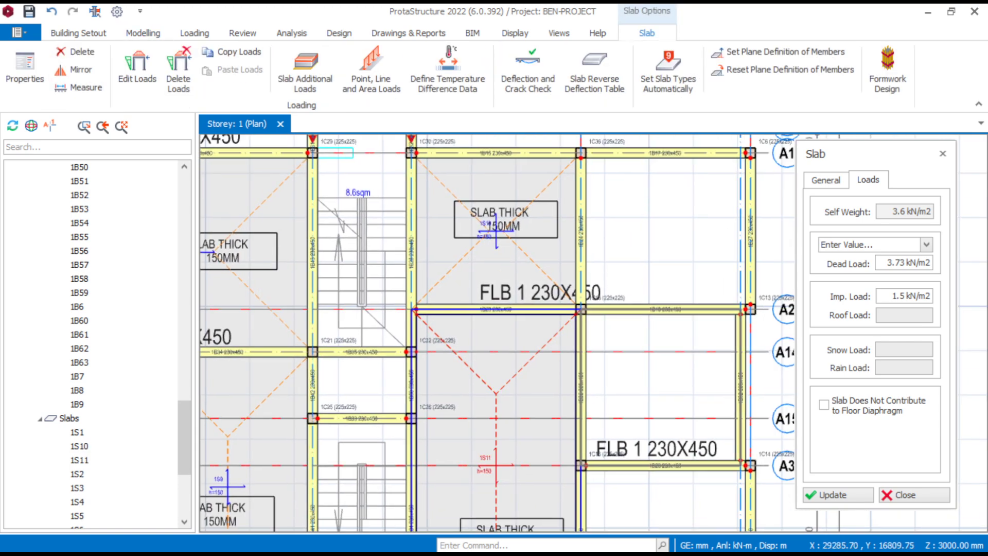
left_click(651, 273)
left_click(654, 399)
middle_click_drag(659, 404, 624, 264)
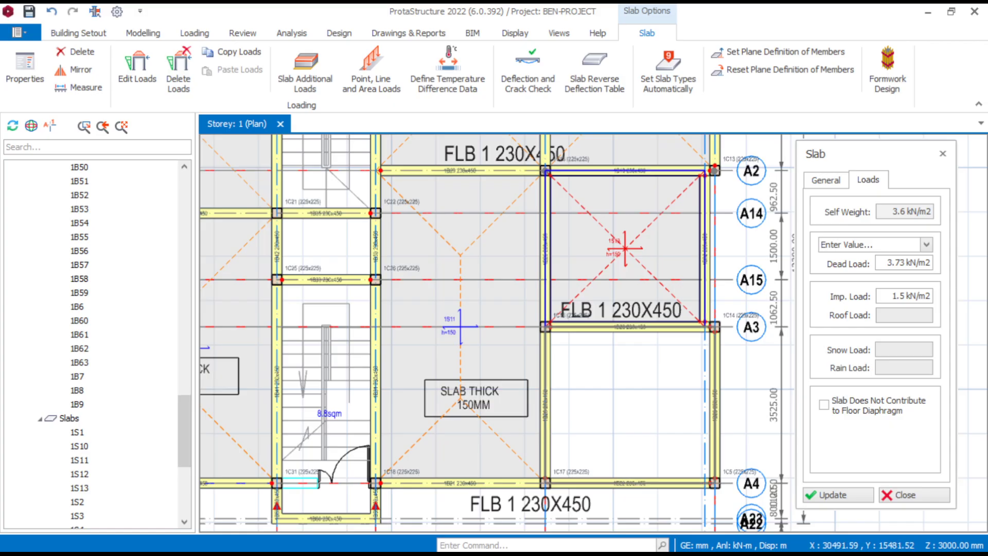
left_click(638, 355)
- Insert a slab in the small stairwell bay between columns 1C21, 1C22, 1C25 and 1C26, and end the Slab command
scroll(638, 350, "down", 2)
middle_click_drag(417, 243, 466, 303)
scroll(426, 323, "up", 3)
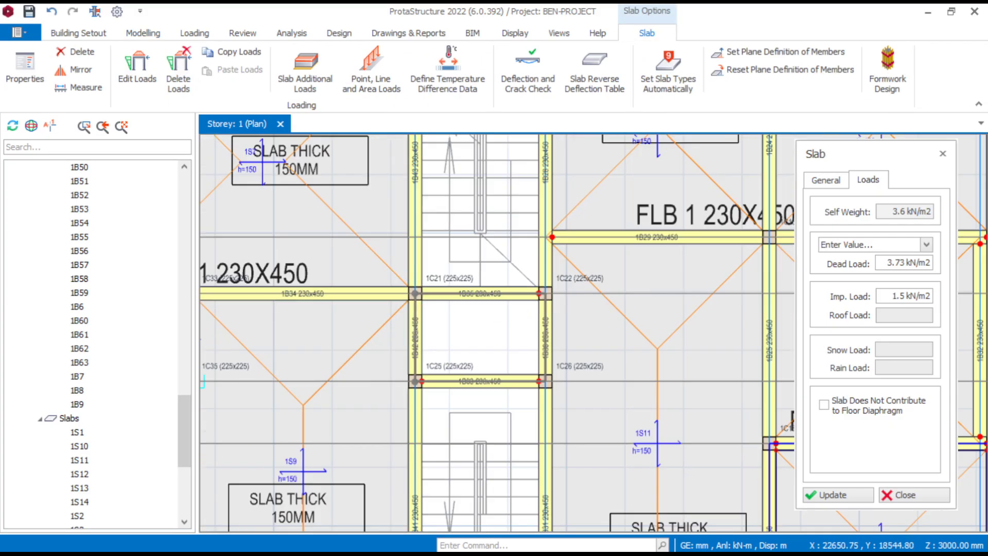
left_click(510, 331)
scroll(577, 290, "down", 3)
middle_click_drag(302, 261, 393, 297)
key("Escape")
- Review the inserted slabs across the storey plan, including the labels and thickness of slabs 1S1 and 1S2
scroll(647, 310, "down", 3)
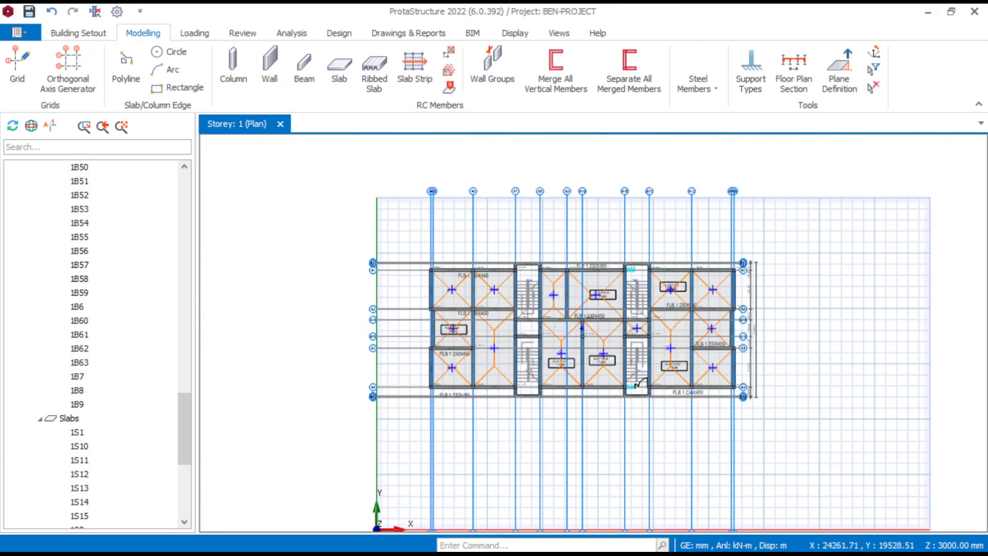
middle_click_drag(453, 346, 500, 344)
scroll(539, 347, "up", 2)
scroll(539, 346, "up", 4)
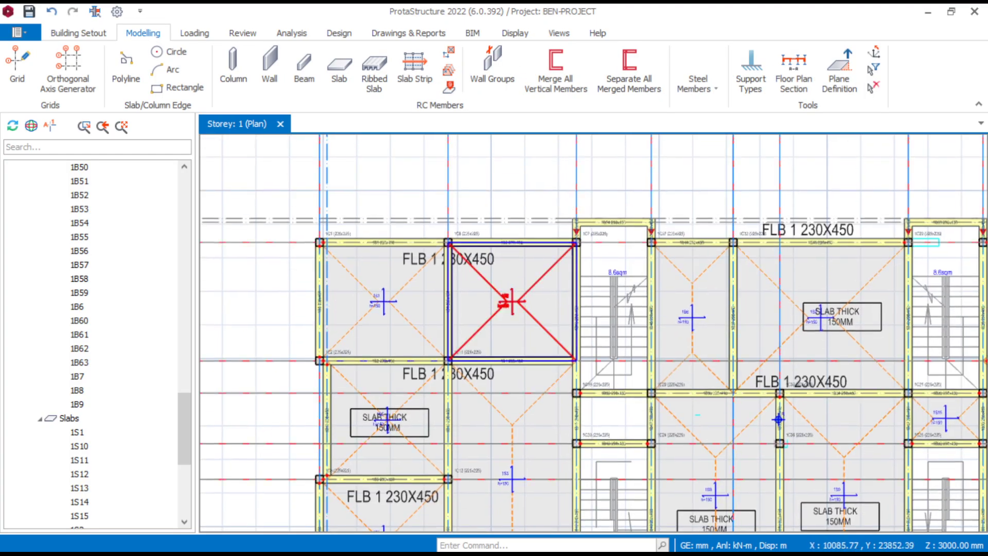
scroll(502, 310, "down", 4)
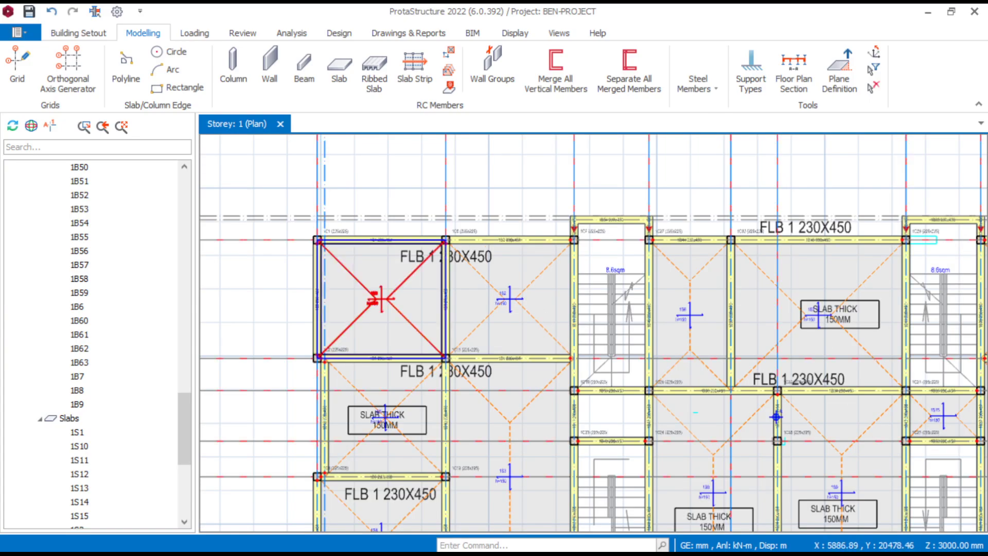
middle_click_drag(353, 322, 417, 313)
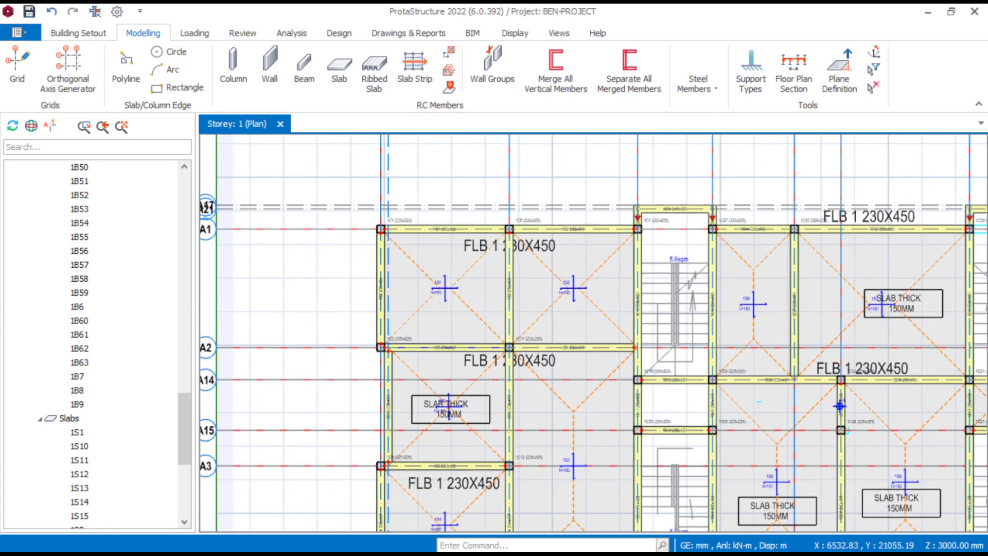
scroll(463, 261, "up", 5)
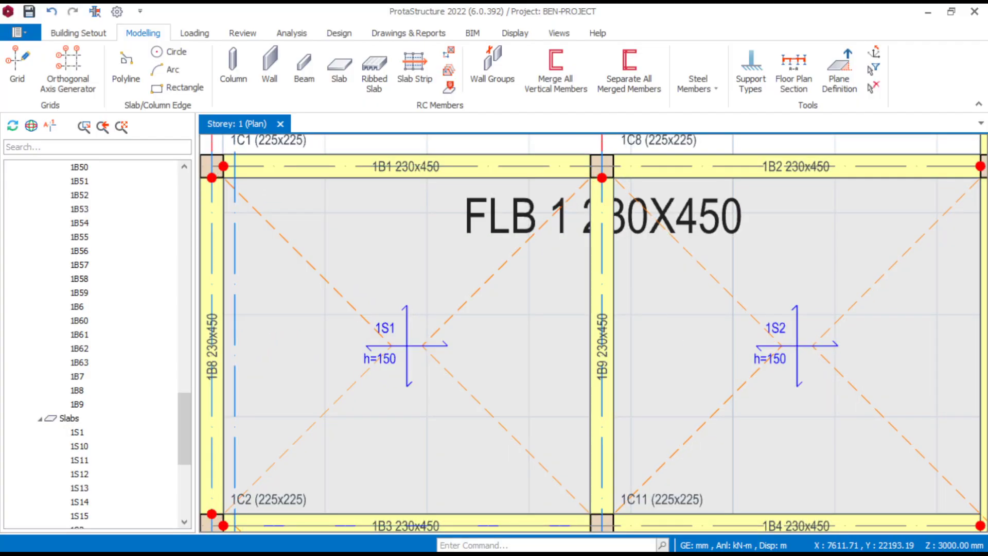
- Inspect the slab type, thickness and area loads of slabs 1S1 and 1S2
mouse_move(485, 287)
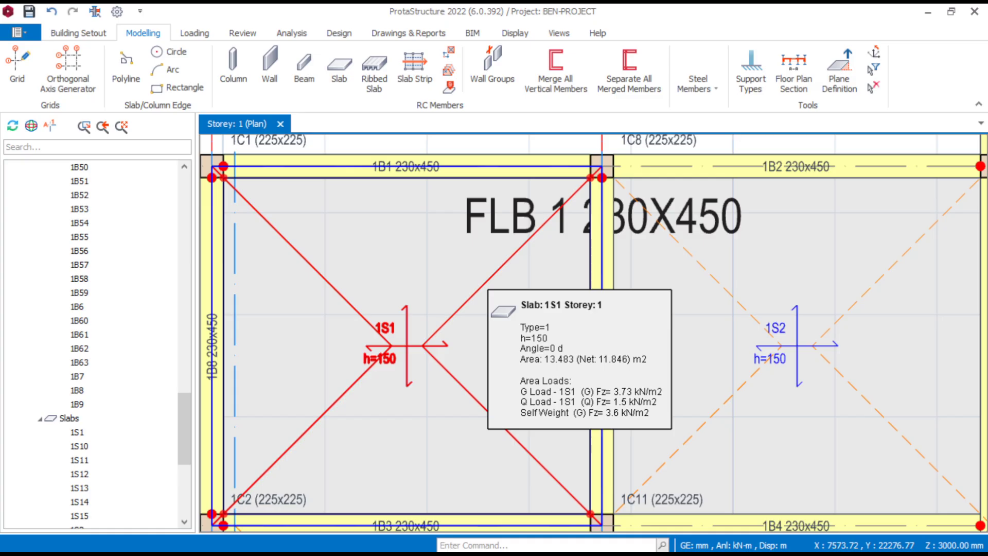
scroll(486, 287, "down", 3)
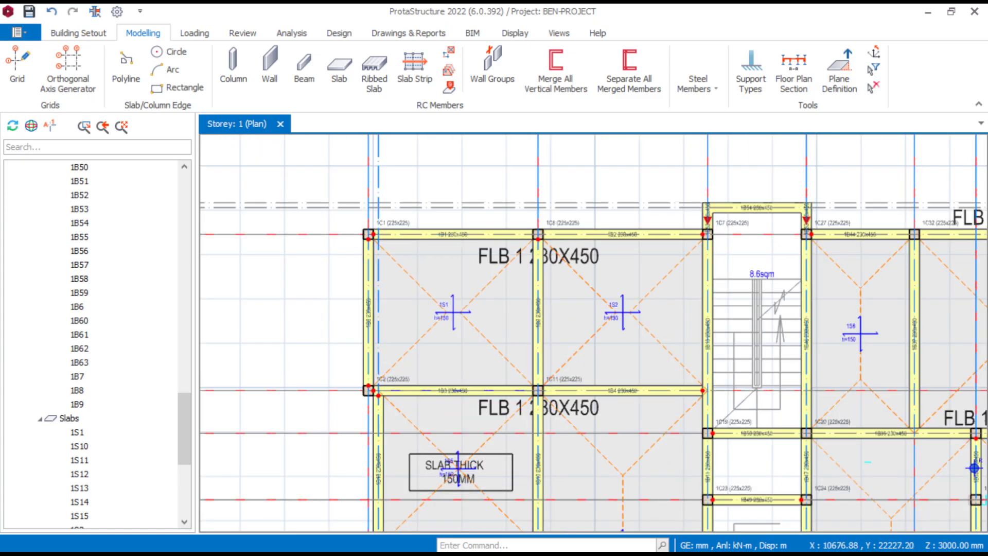
scroll(691, 287, "up", 3)
scroll(691, 287, "down", 1)
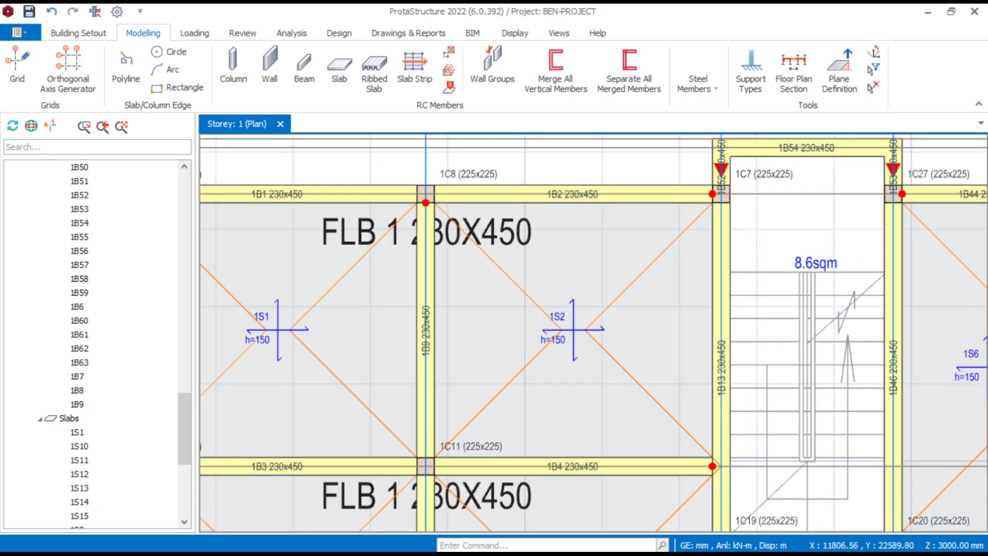
mouse_move(651, 266)
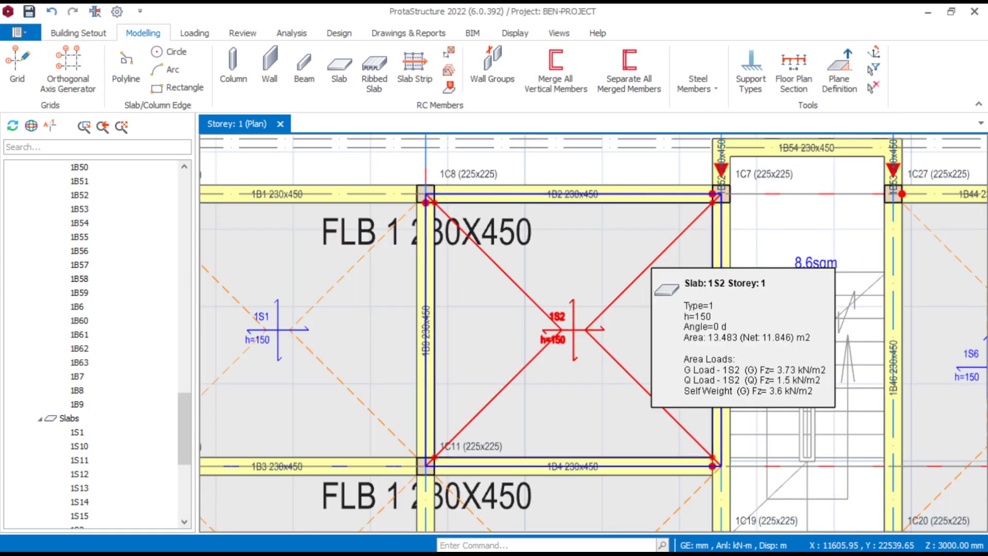
scroll(651, 266, "down", 4)
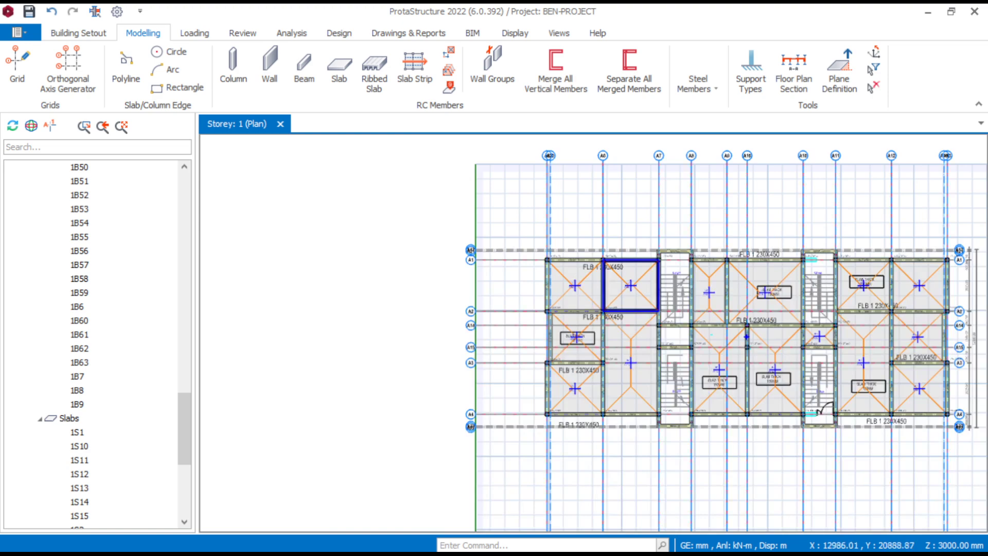
scroll(703, 331, "up", 2)
scroll(739, 306, "down", 3)
middle_click_drag(798, 306, 715, 311)
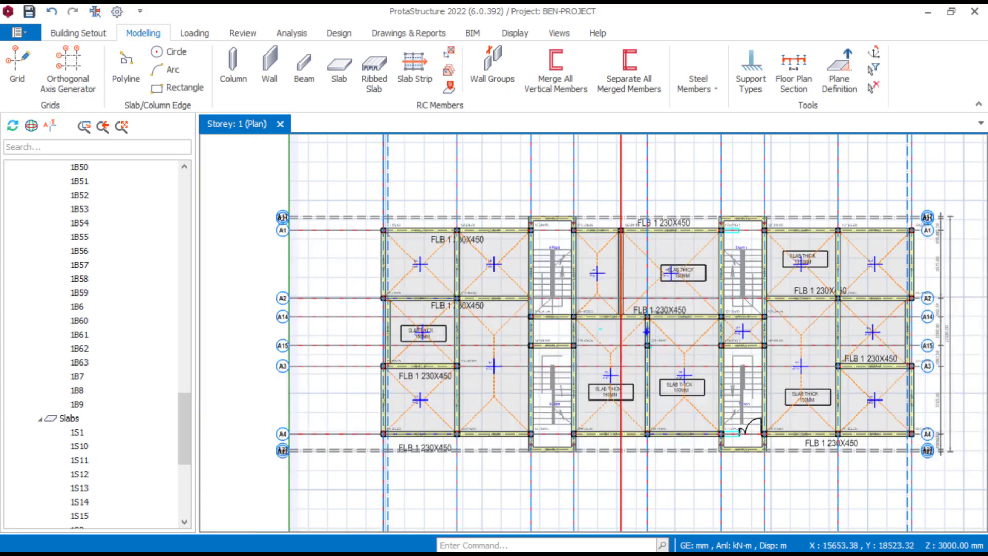
scroll(637, 324, "up", 2)
scroll(617, 330, "down", 3)
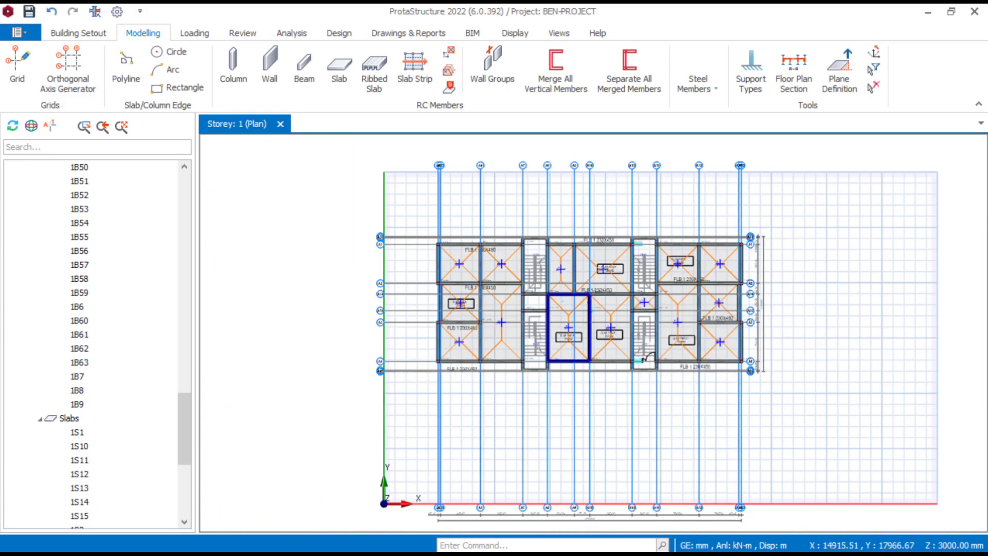
middle_click_drag(617, 295, 619, 323)
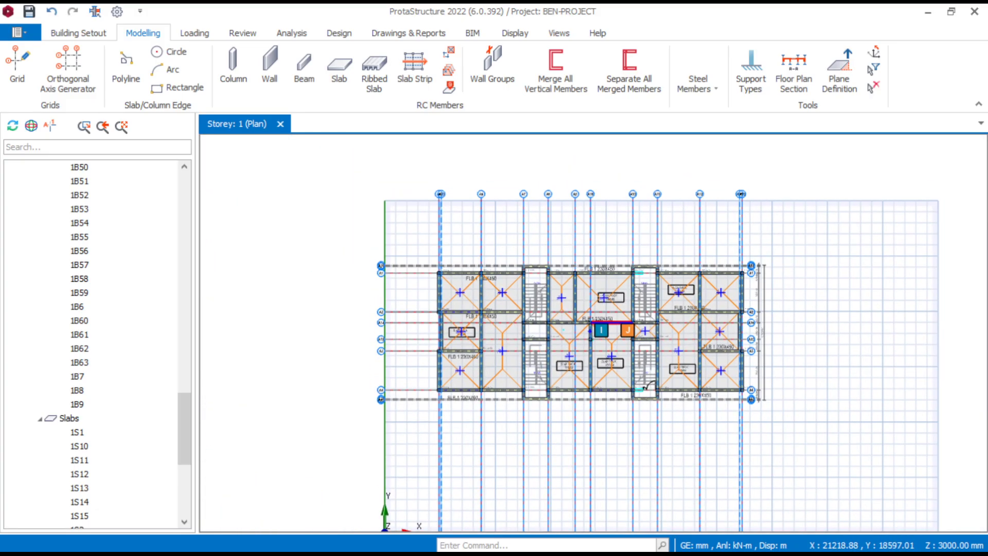
scroll(618, 324, "up", 2)
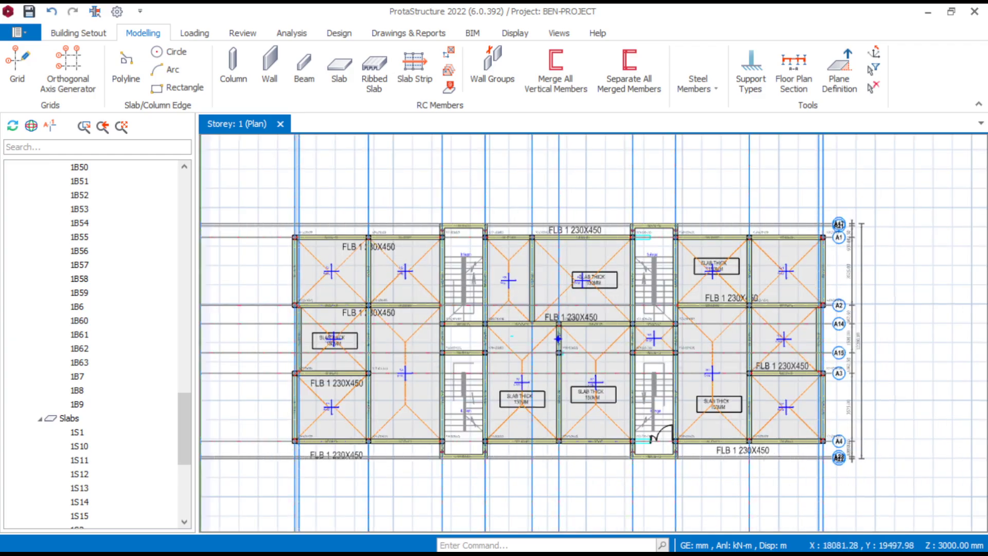
scroll(607, 334, "down", 1)
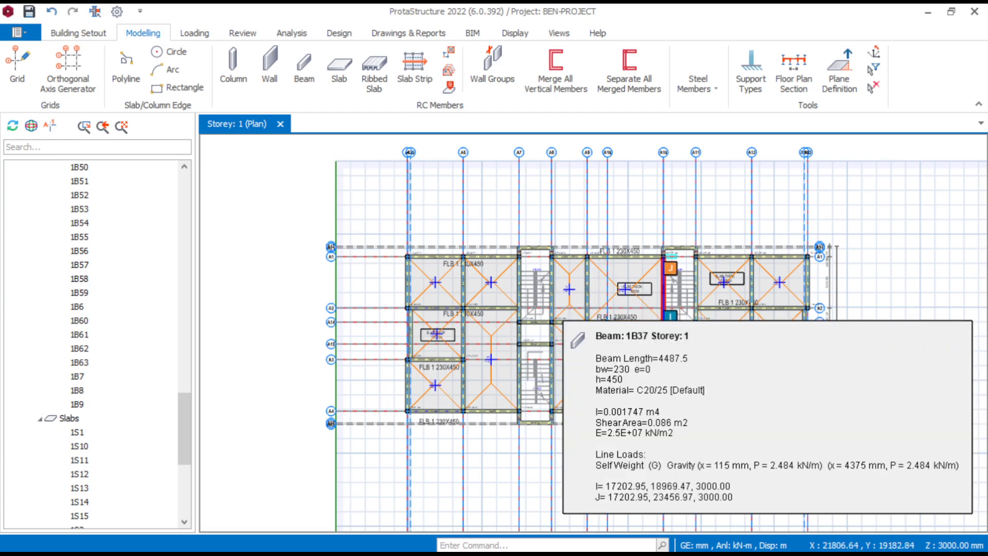
scroll(607, 334, "up", 2)
scroll(648, 385, "down", 3)
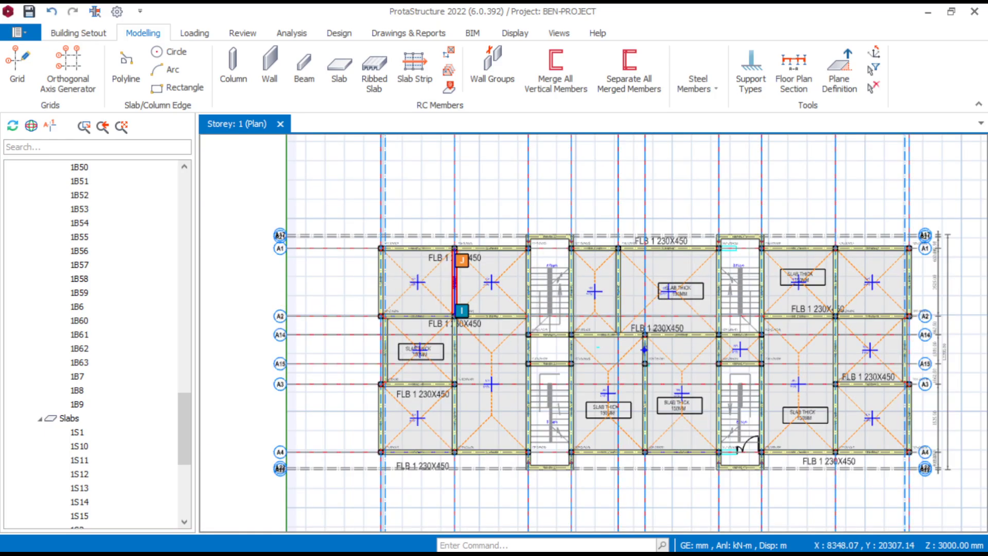
scroll(648, 384, "up", 2)
scroll(721, 391, "down", 1)
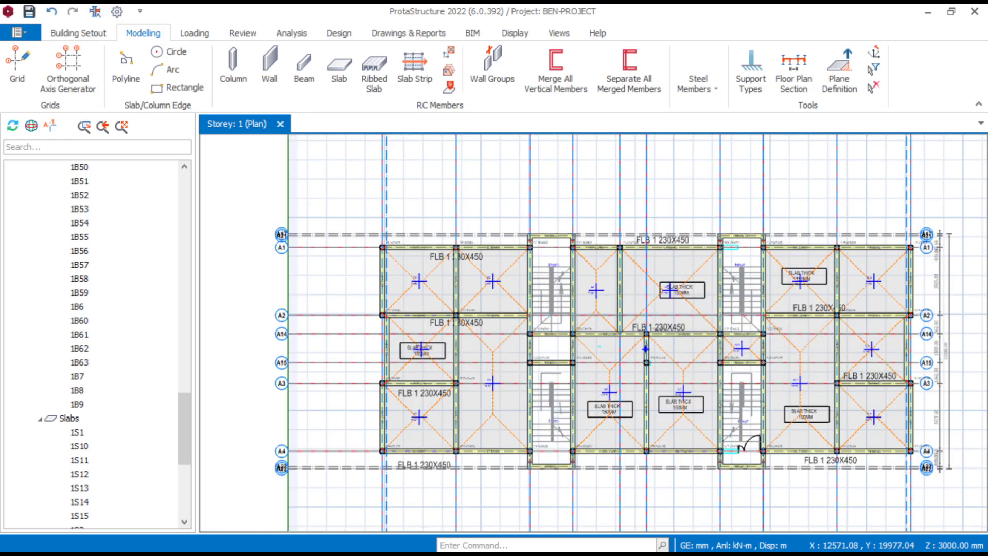
scroll(792, 391, "up", 3)
scroll(799, 391, "down", 3)
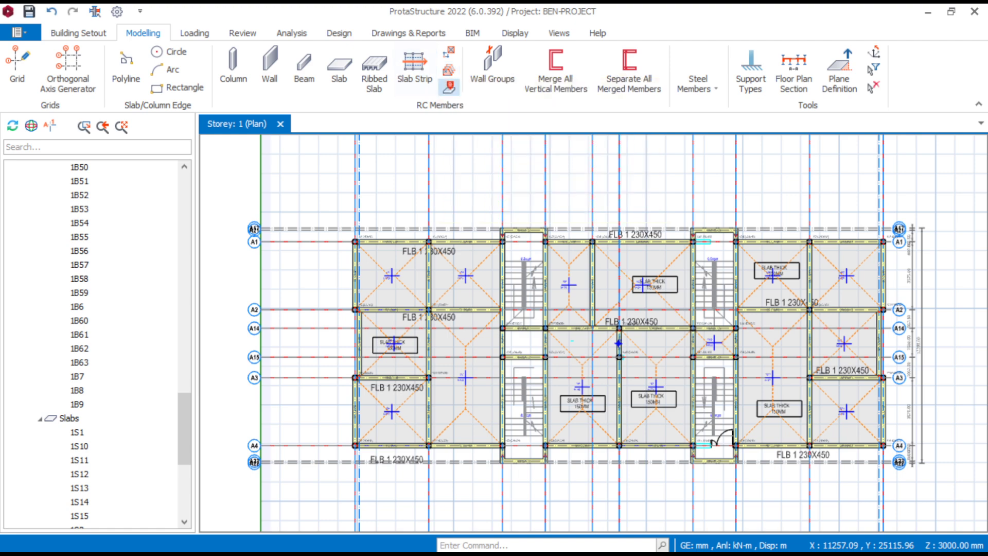
- Determine the slab types for the Moment Coefficients Analysis Method automatically for all slabs in the model
left_click(450, 86)
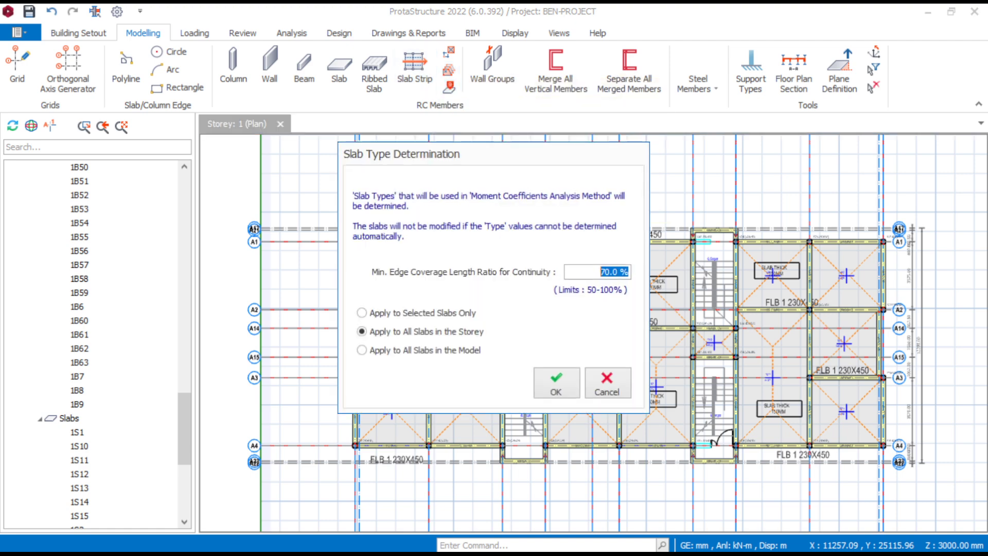
left_click(362, 350)
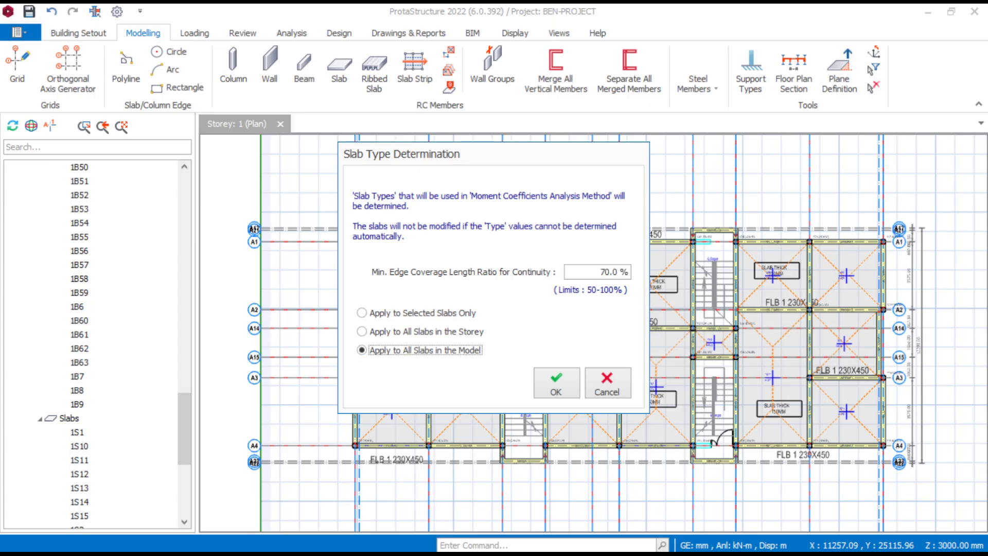
left_click(557, 383)
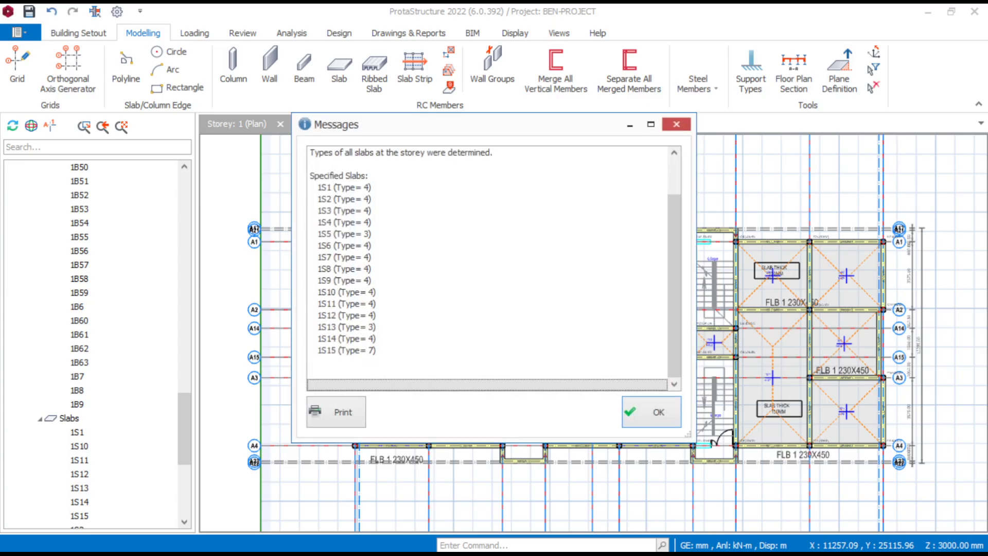
left_click(651, 411)
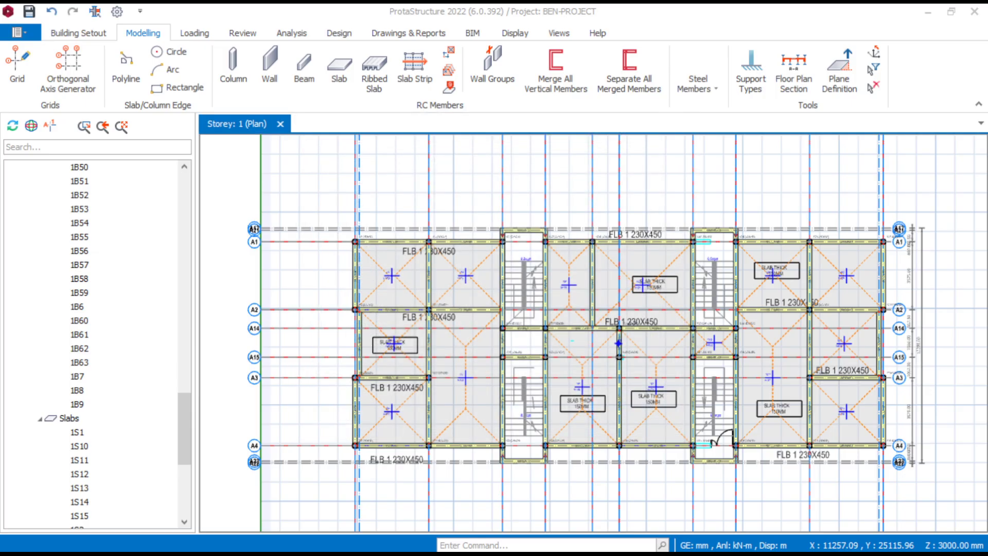
- Check the assigned slab type and area loads of slabs 1S1 and 1S3
scroll(401, 319, "up", 3)
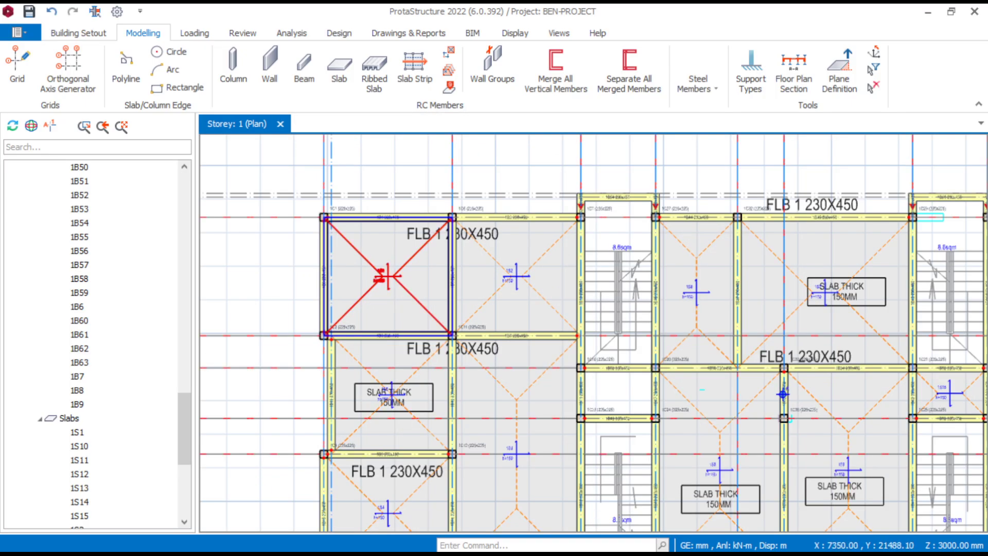
scroll(423, 294, "up", 2)
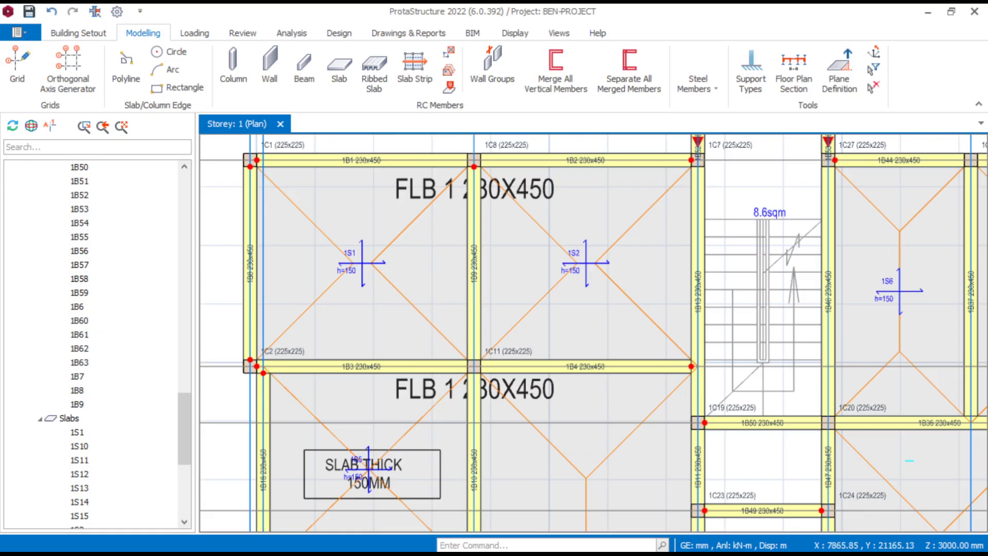
mouse_move(400, 242)
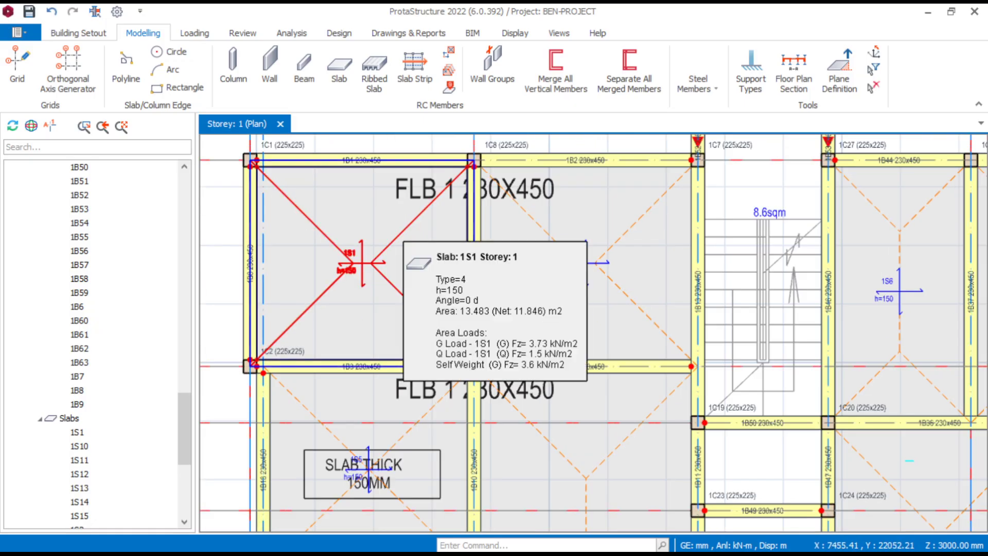
scroll(407, 246, "down", 2)
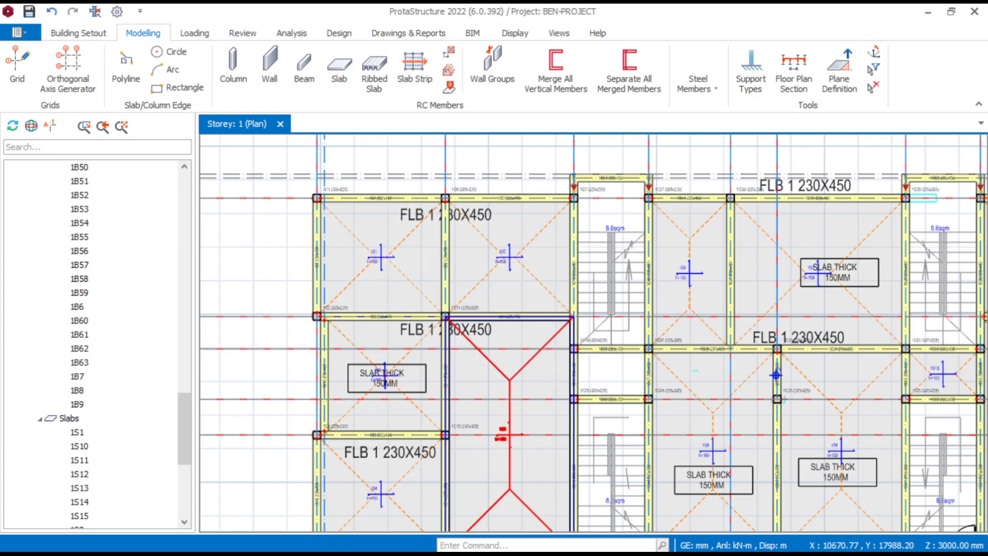
mouse_move(508, 380)
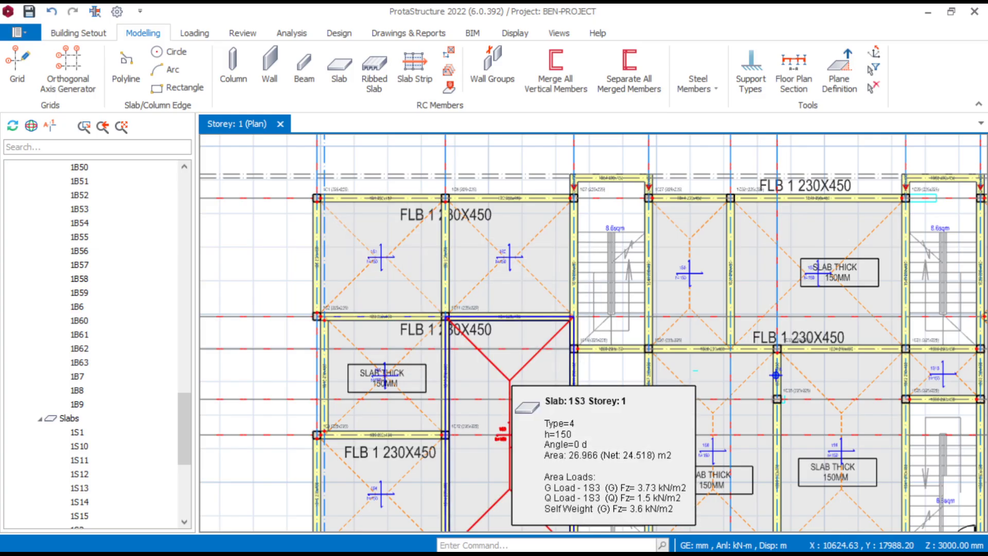
scroll(507, 368, "down", 4)
- Examine the remaining slabs across the storey plan, including stairwell slab 1S15 and the type and loads of slab 1S7
scroll(556, 386, "up", 1)
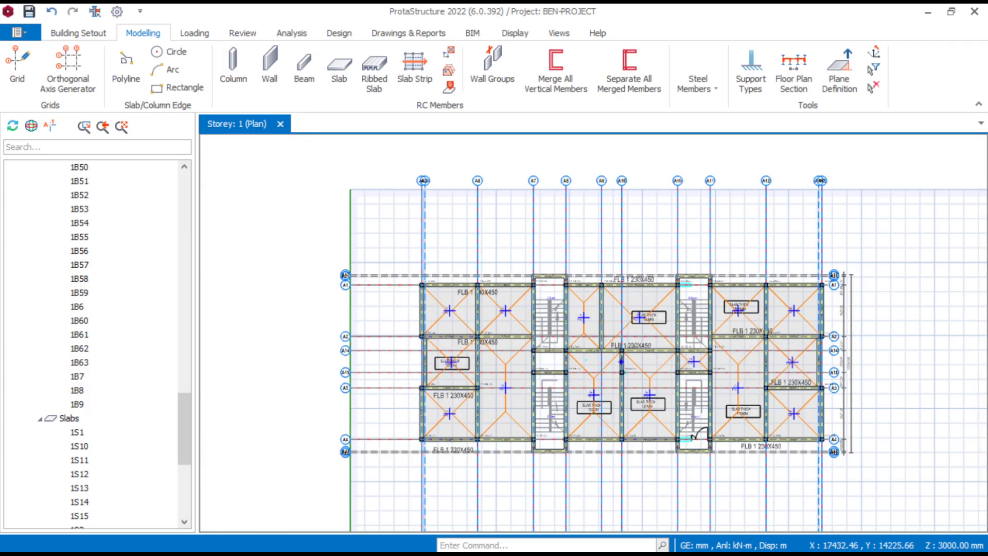
scroll(781, 367, "up", 2)
scroll(603, 360, "up", 2)
middle_click_drag(603, 359, 638, 307)
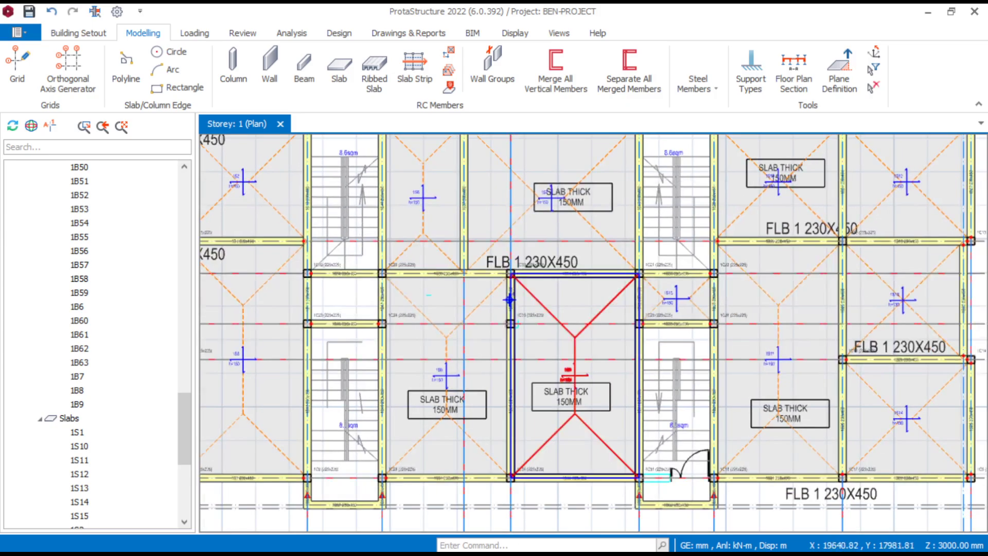
scroll(549, 341, "down", 4)
scroll(800, 357, "up", 3)
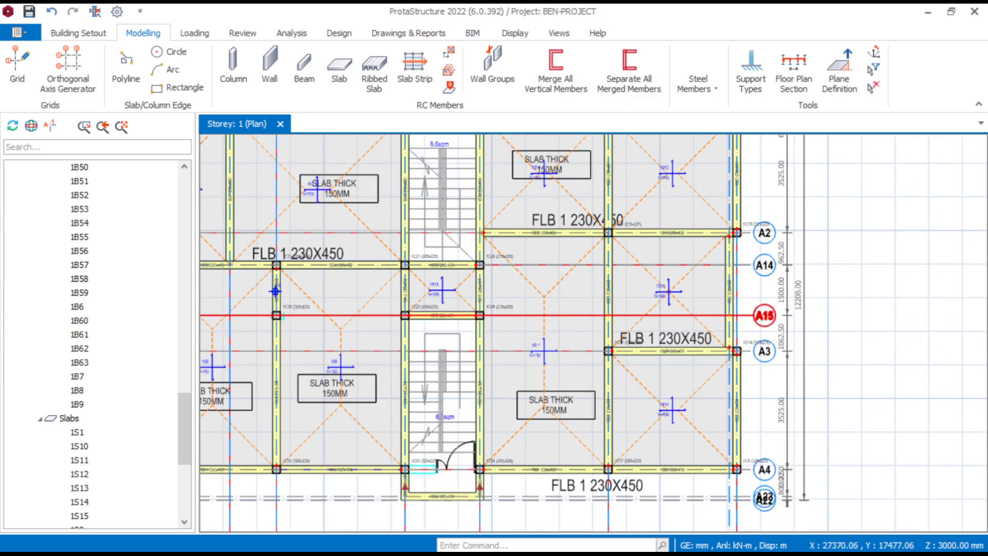
scroll(574, 298, "down", 3)
scroll(497, 291, "up", 3)
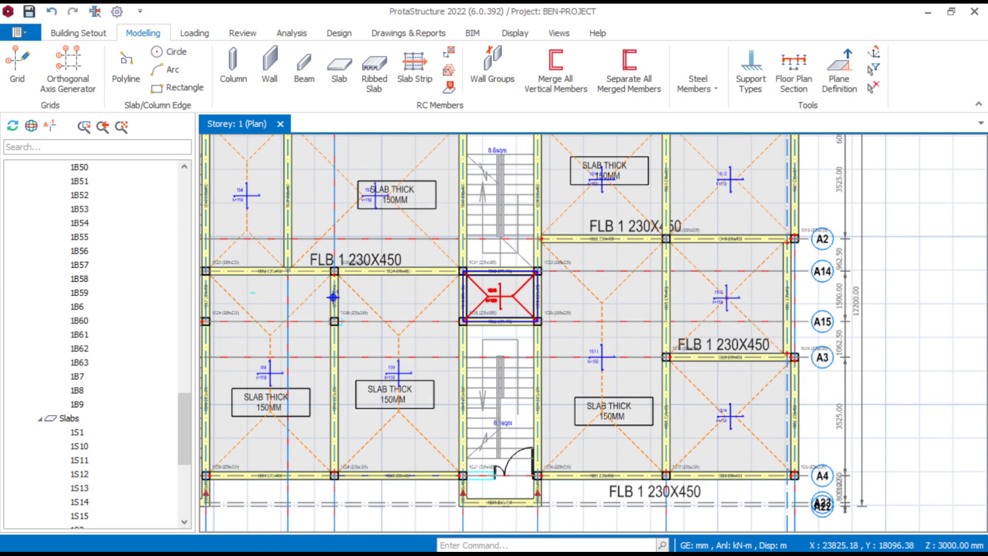
mouse_move(503, 295)
scroll(503, 295, "down", 5)
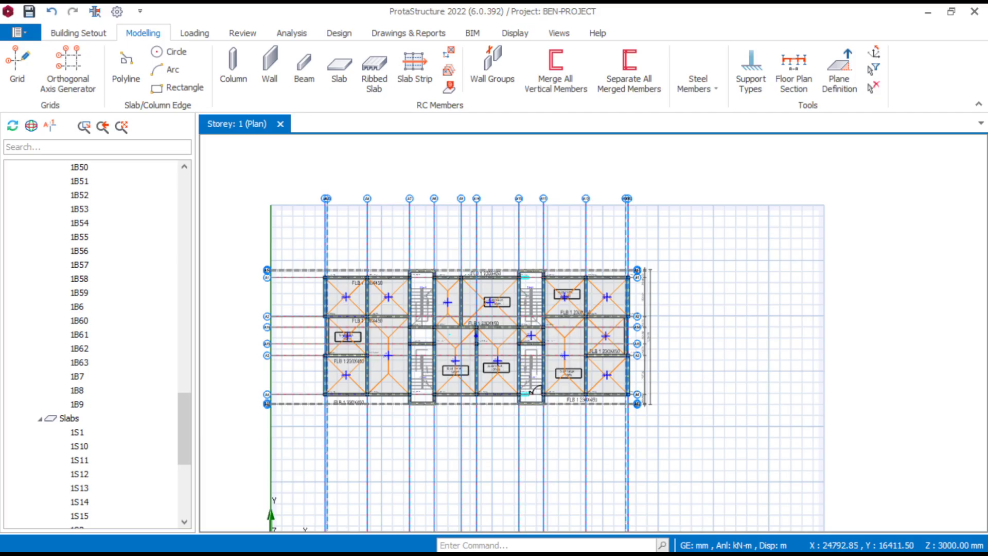
scroll(451, 345, "up", 3)
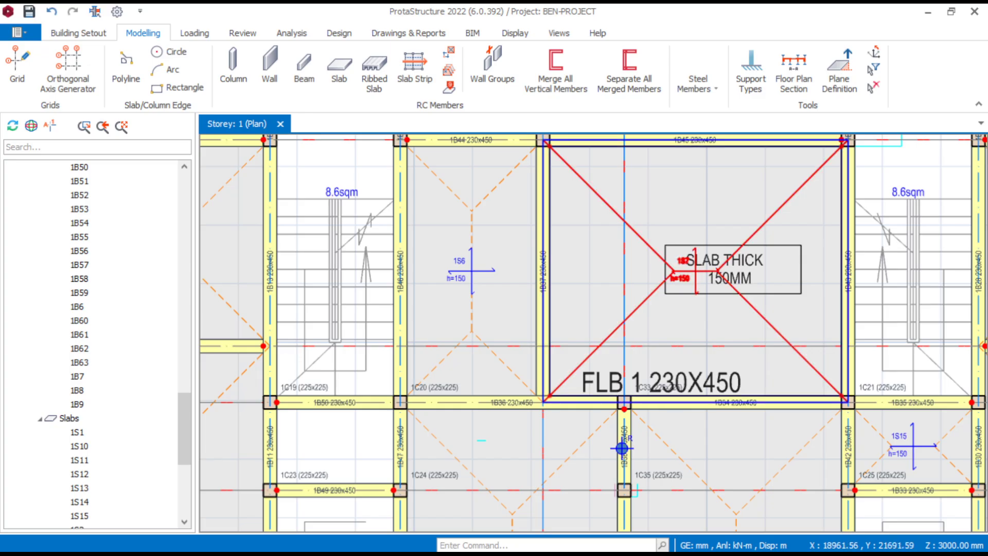
mouse_move(640, 240)
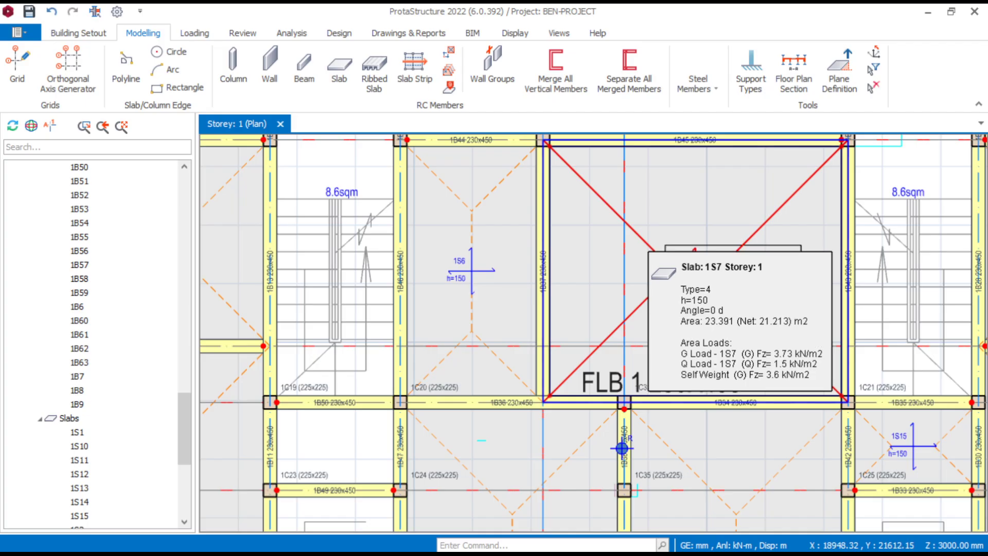
scroll(640, 240, "down", 8)
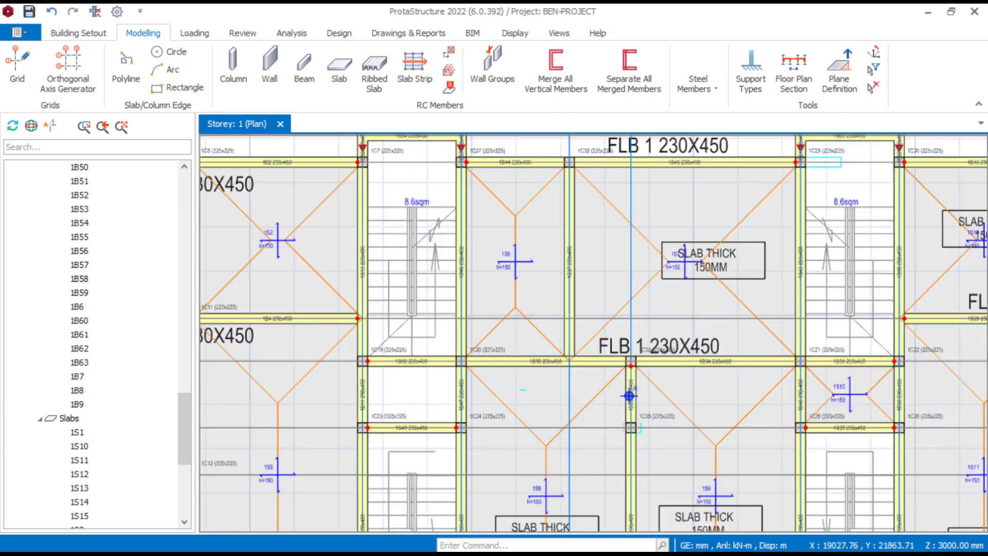
- Open the load editor for beam 1B1, between columns 1C1 and 1C8
scroll(562, 219, "up", 8)
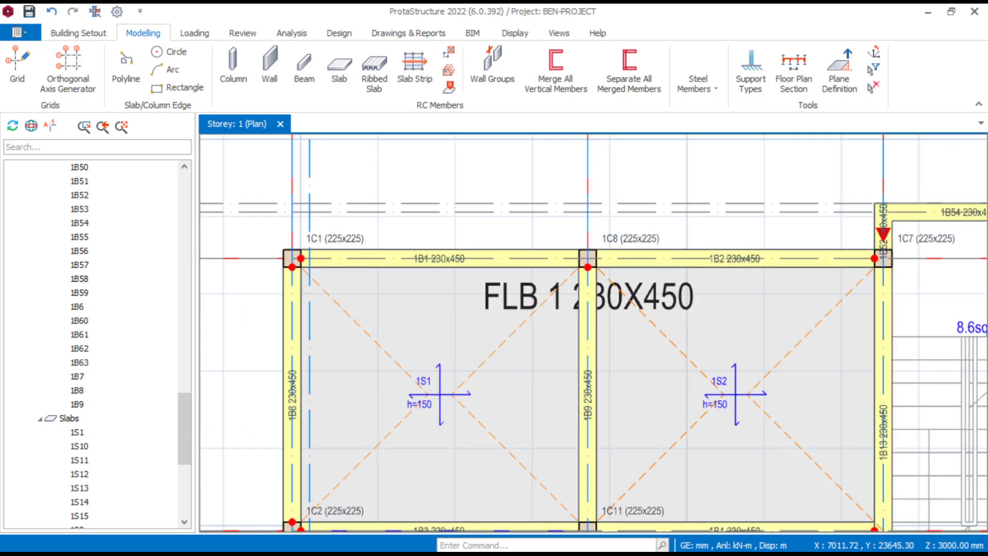
left_click(468, 263)
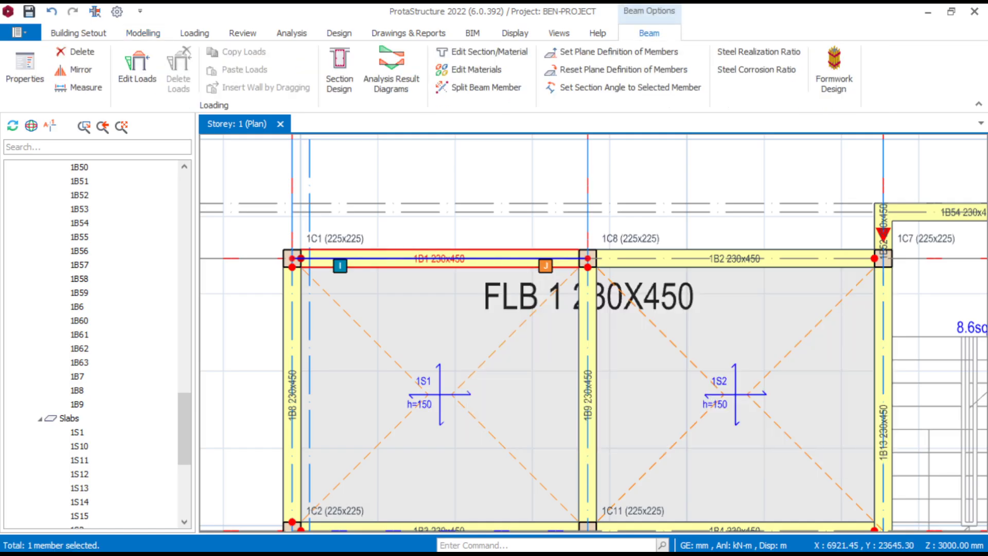
middle_click_drag(449, 244, 447, 246)
left_click(446, 193)
middle_click_drag(454, 278, 471, 290)
scroll(481, 288, "down", 2)
left_click(471, 277)
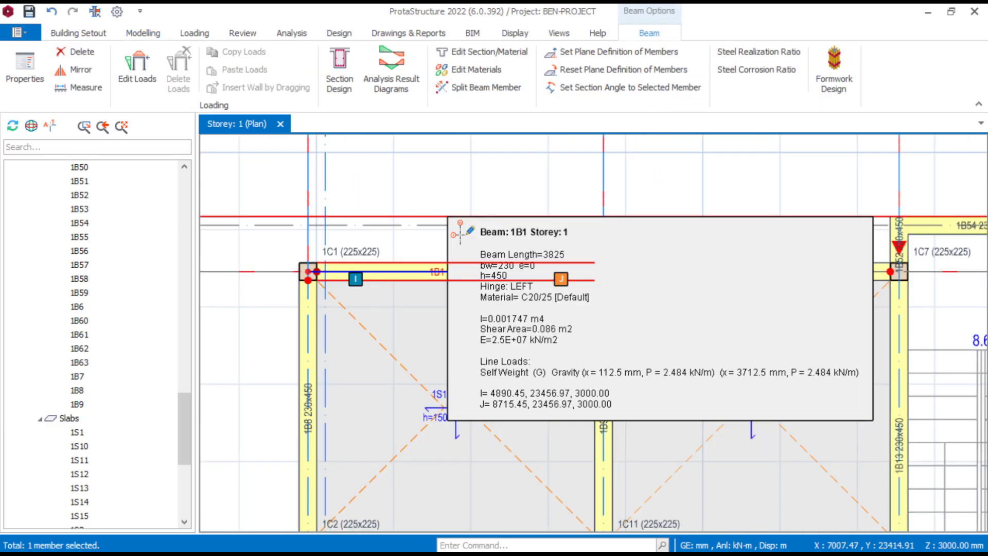
right_click(423, 178)
left_click(472, 166)
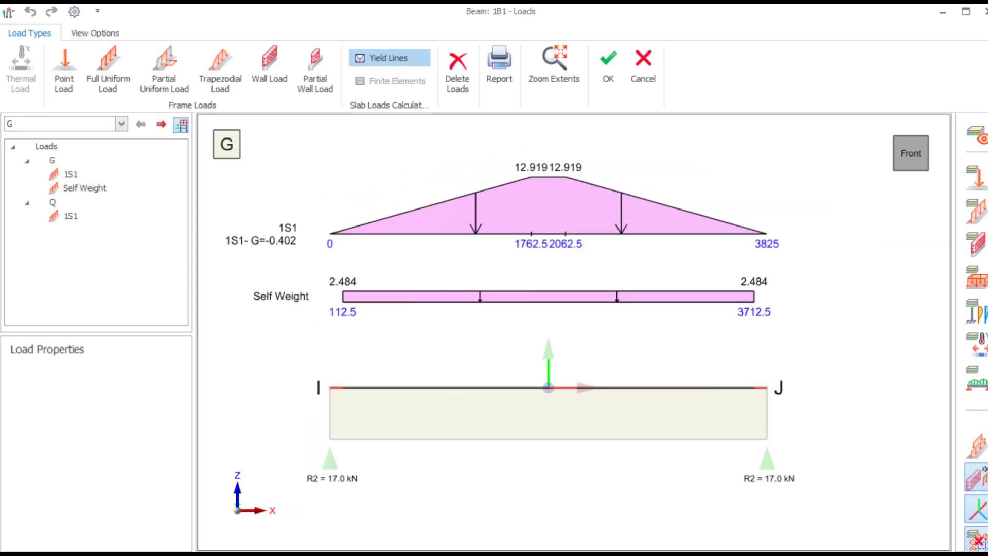
- Start a wall load for beam 1B1 in load case G with a wall unit weight of 3.47 kN/m2
left_click(269, 70)
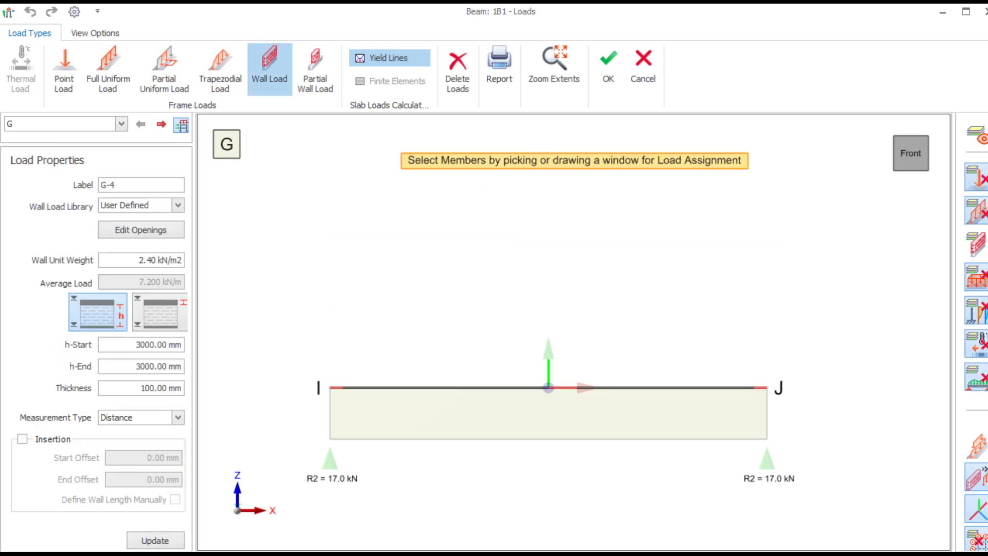
left_click_drag(159, 260, 138, 260)
type("2.87")
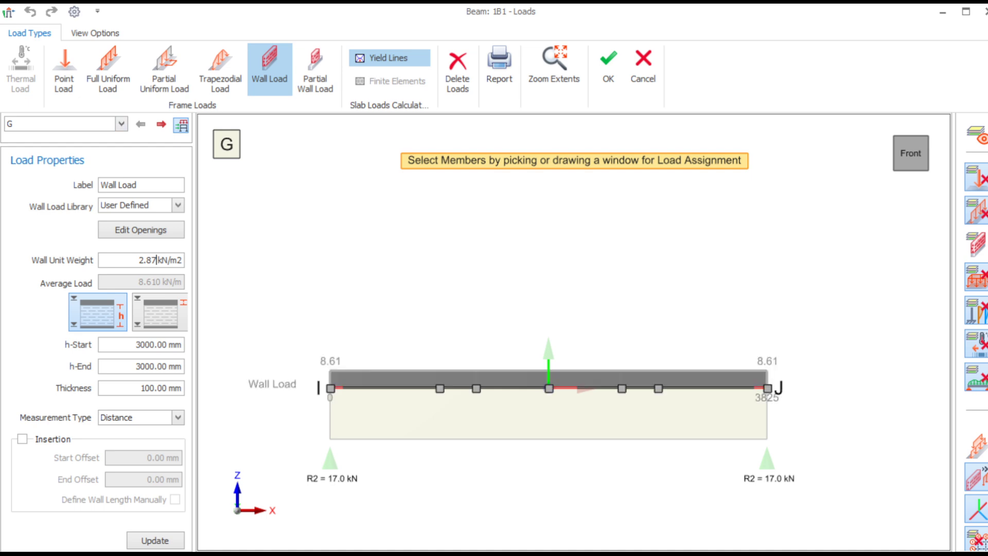
key("shift+Left")
key("shift+Left")
key("shift+Left")
key("shift+Left")
type("3.47")
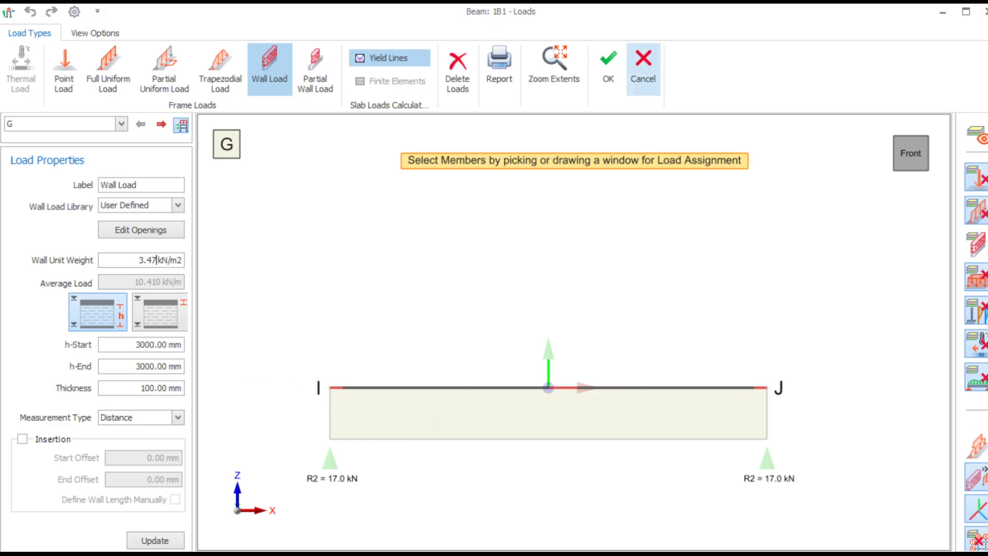
- Switch from the beam load editor to the Windows Calculator
scroll(373, 495, "down", 3)
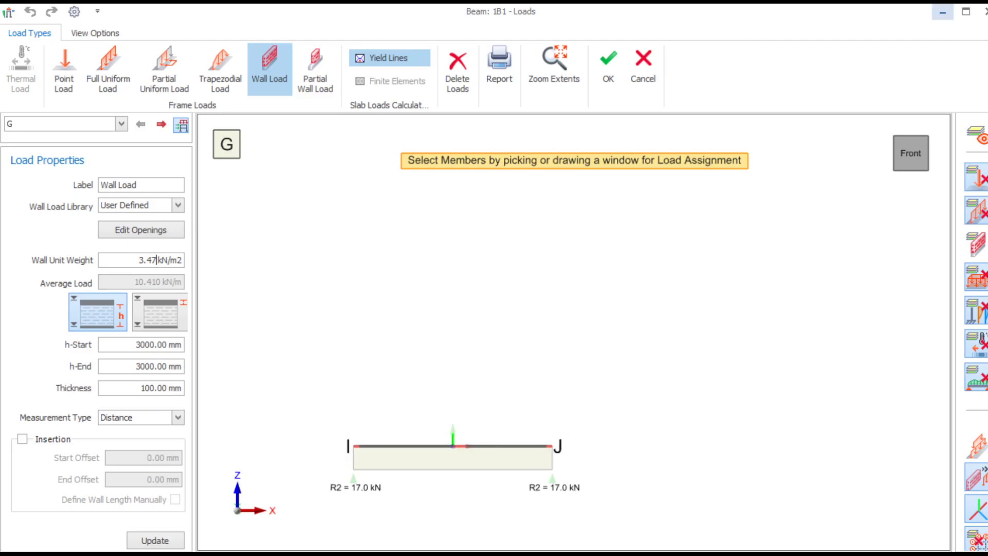
left_click(966, 12)
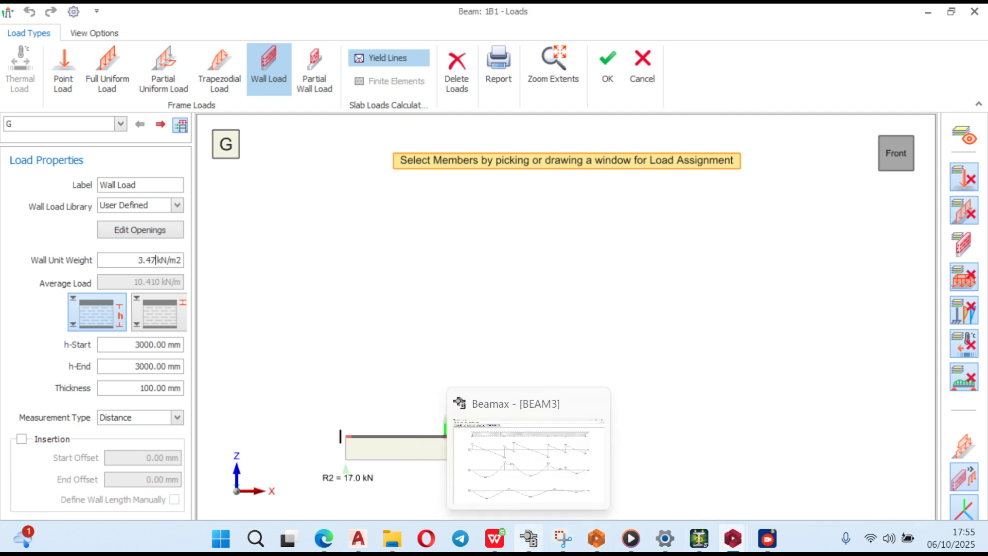
mouse_move(563, 538)
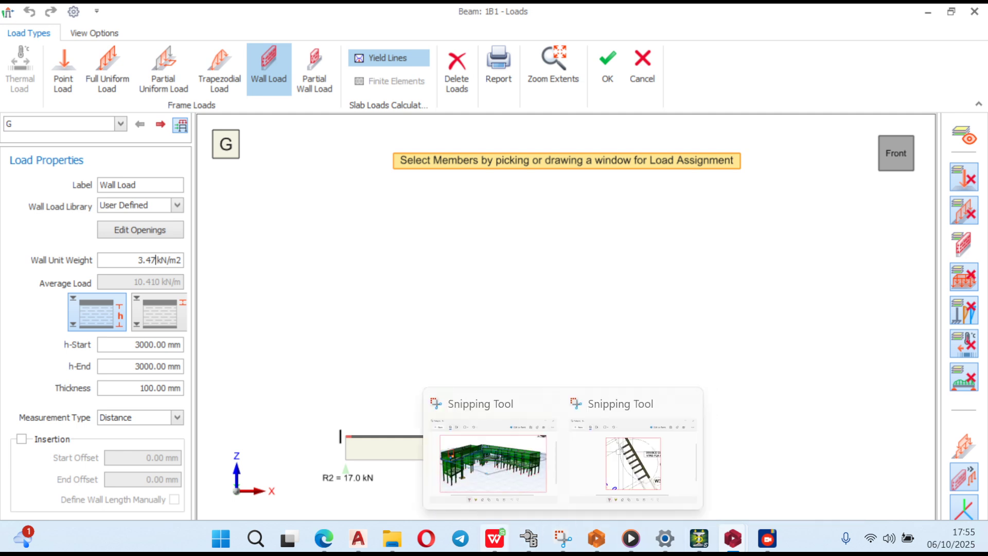
mouse_move(529, 538)
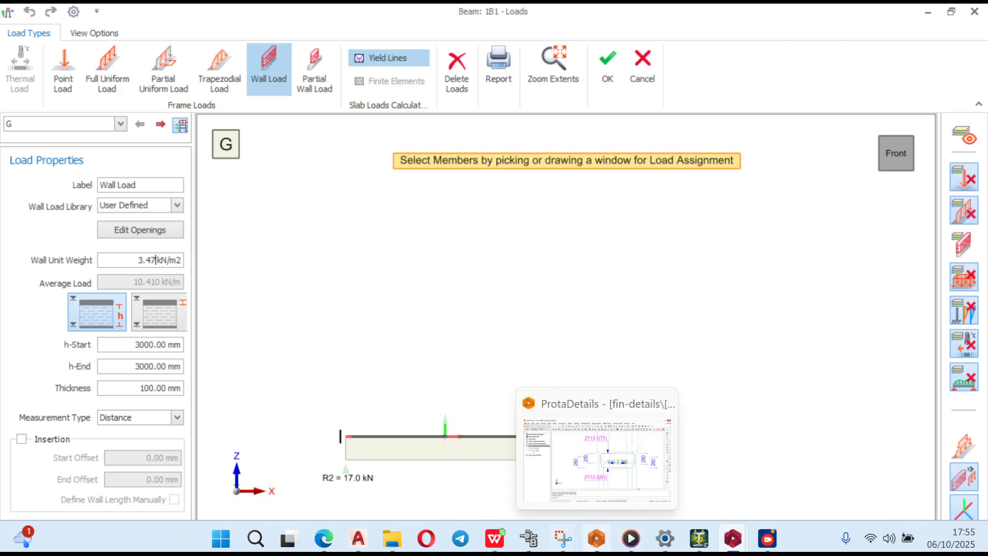
left_click(221, 538)
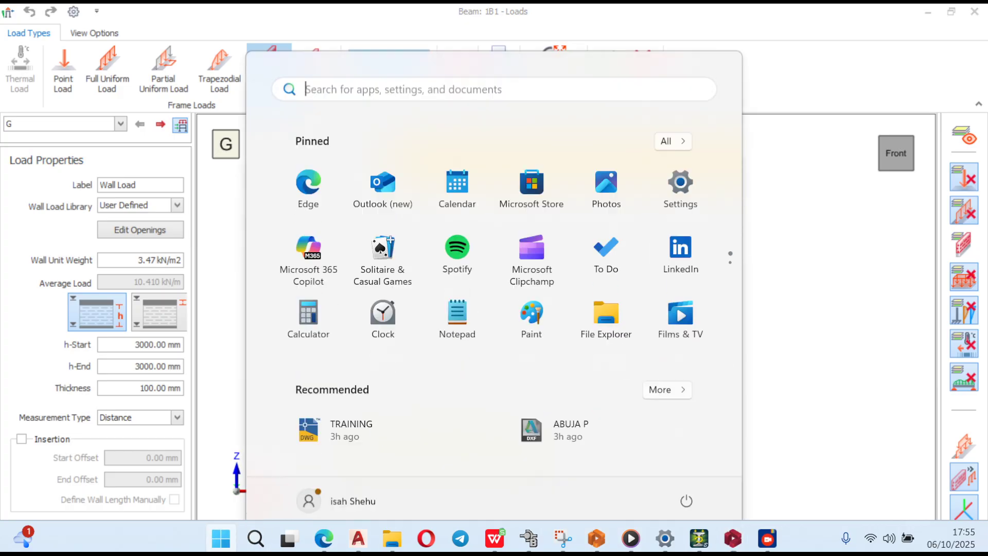
type("CAL")
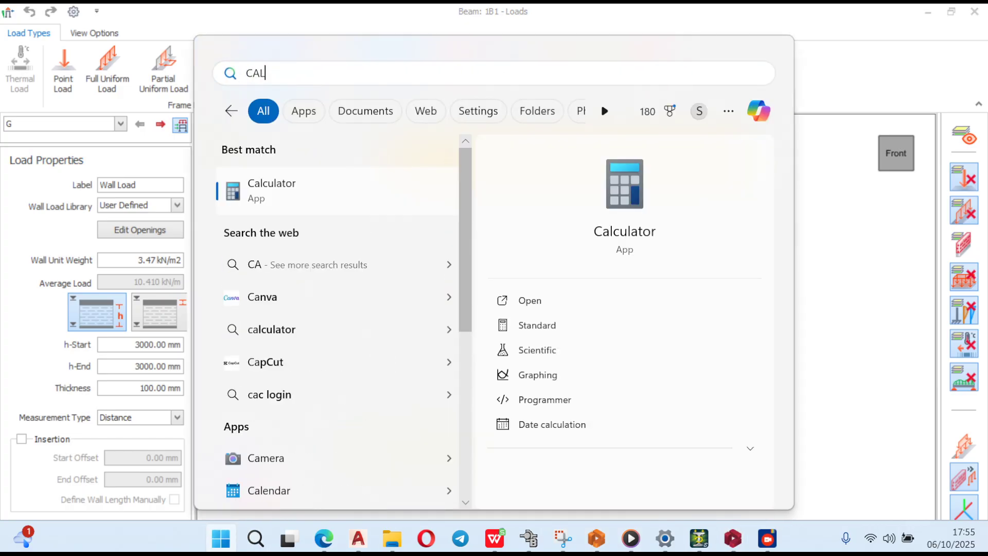
key("Return")
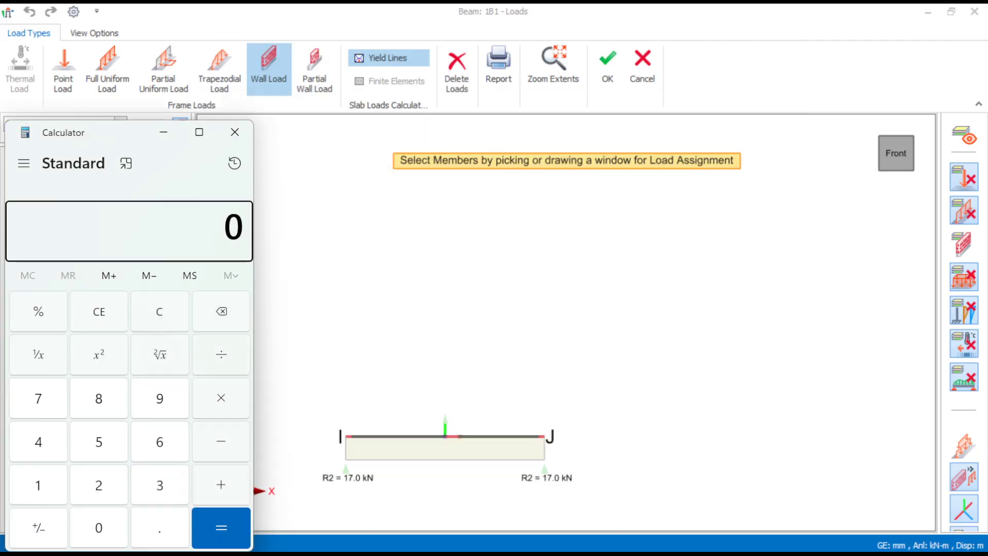
- Calculate the net wall height as 3000 minus 300, and close the Calculator
type("3")
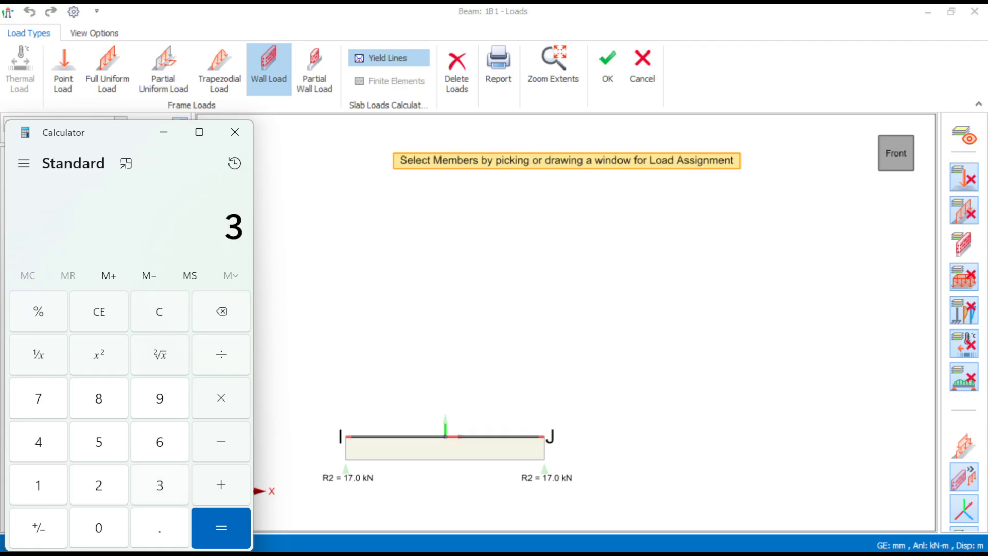
type(",000")
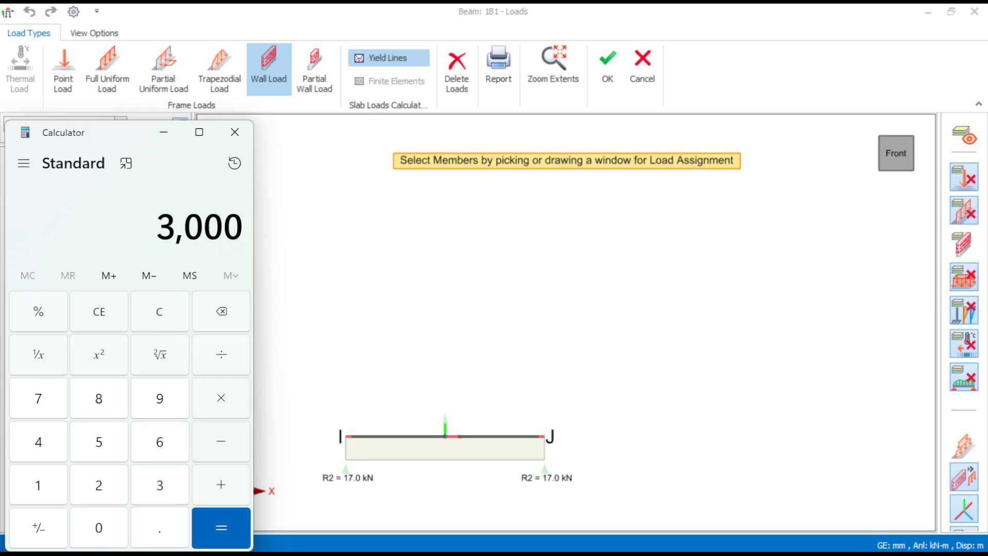
key("minus")
key("3")
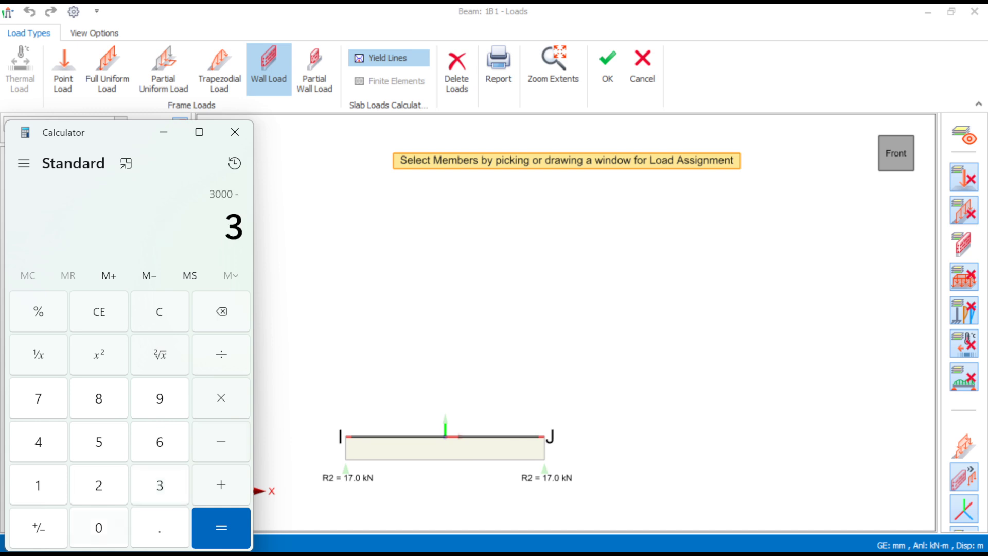
key("0")
key("0")
key("Return")
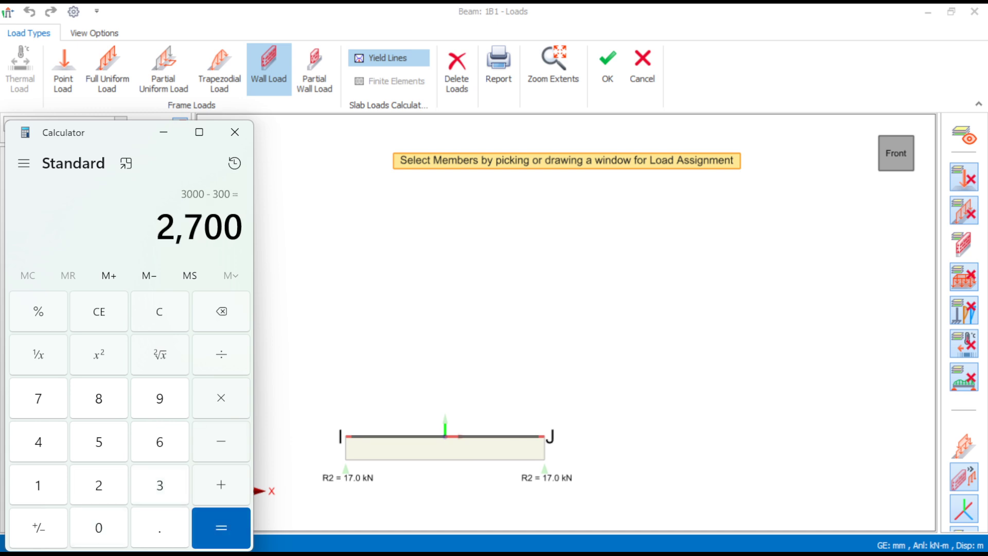
left_click(234, 132)
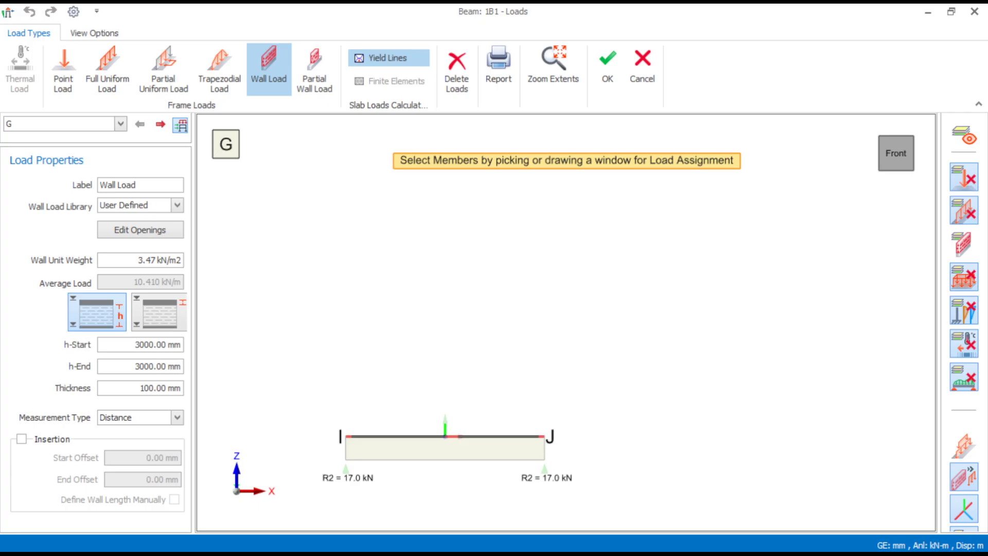
- Set the wall height to 2700 mm and the thickness to 2300 mm, and assign the wall load along beam 1B1
double_click(152, 345)
type("2700")
left_click_drag(163, 387, 139, 388)
type("230")
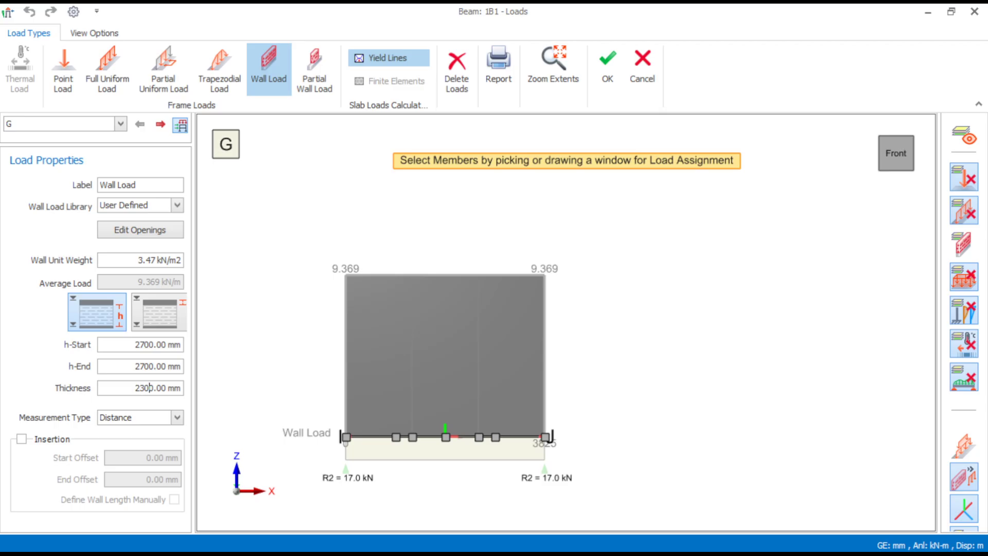
left_click(446, 436)
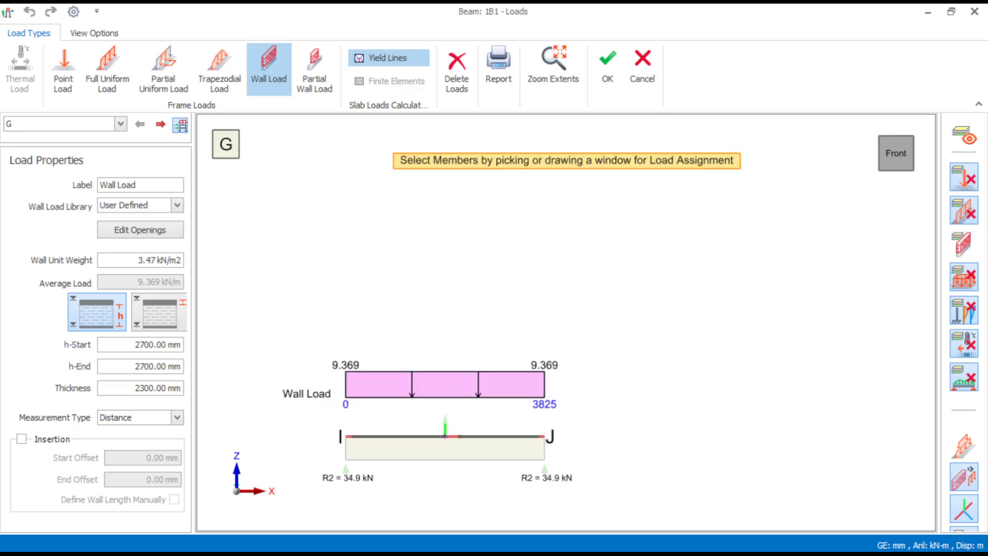
left_click(951, 11)
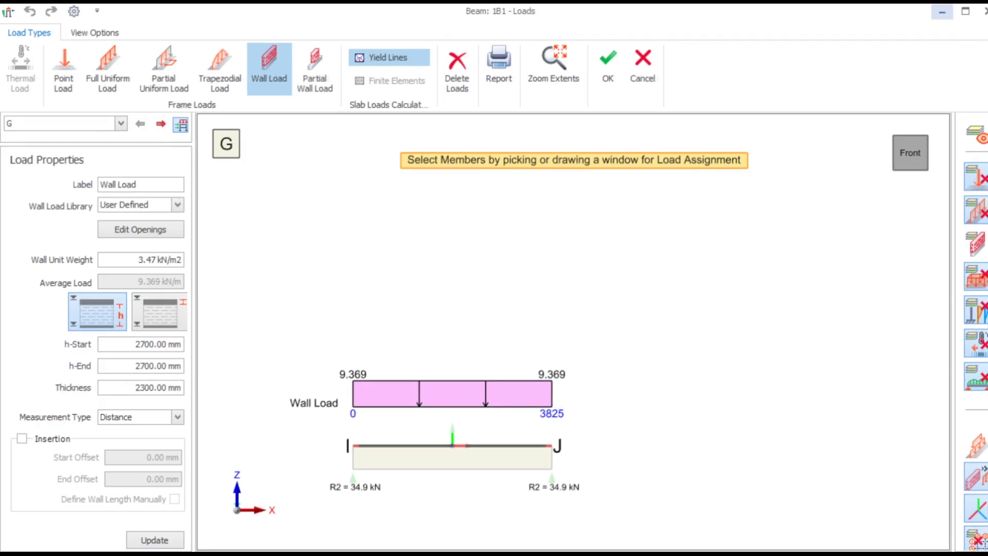
left_click(155, 540)
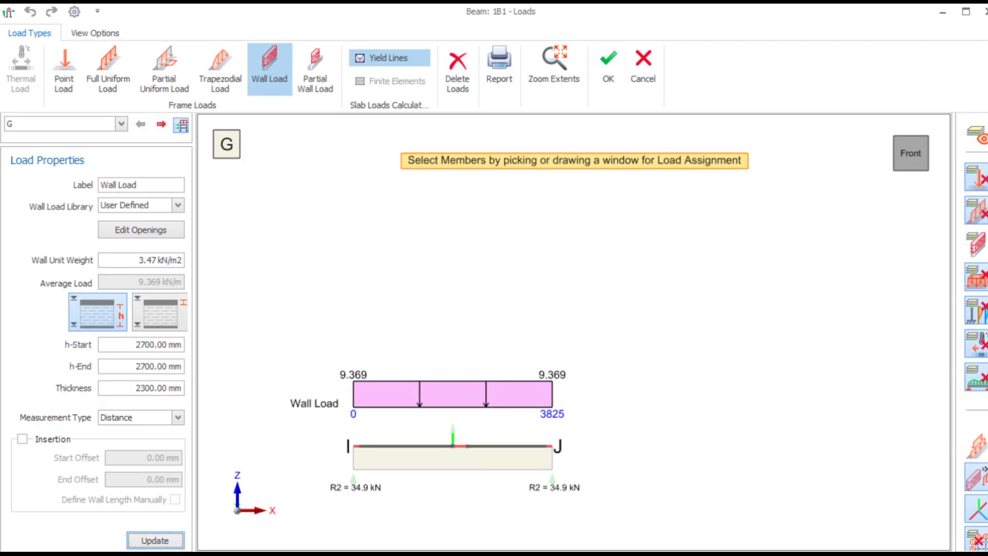
- Set the wall load's thickness to 230 mm, update it and accept the loads of beam 1B1
left_click(151, 388)
key("BackSpace")
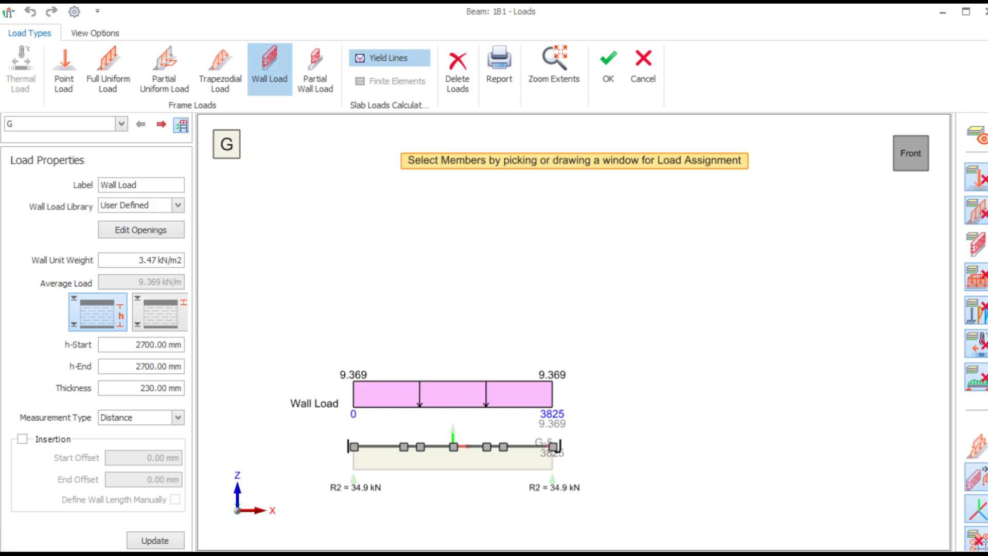
left_click(155, 540)
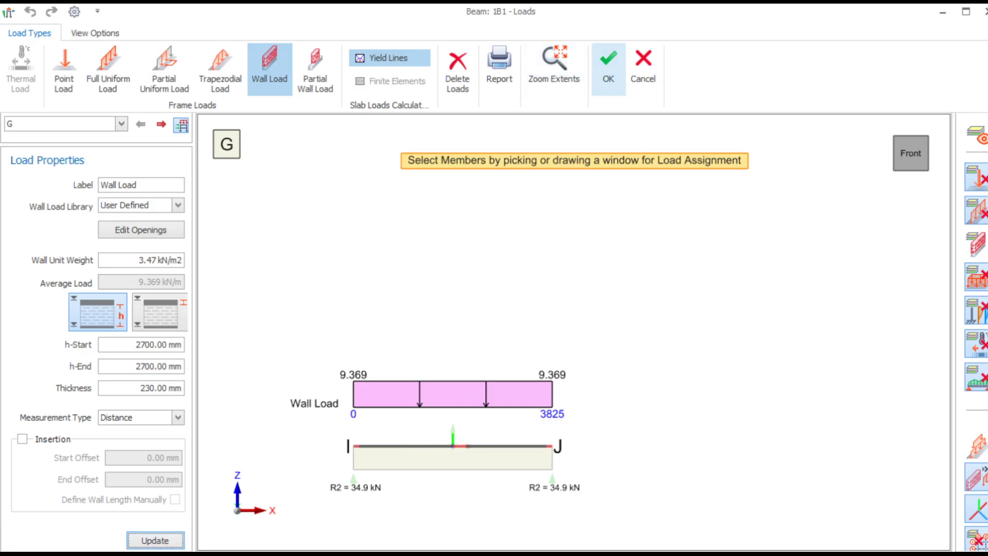
left_click(609, 70)
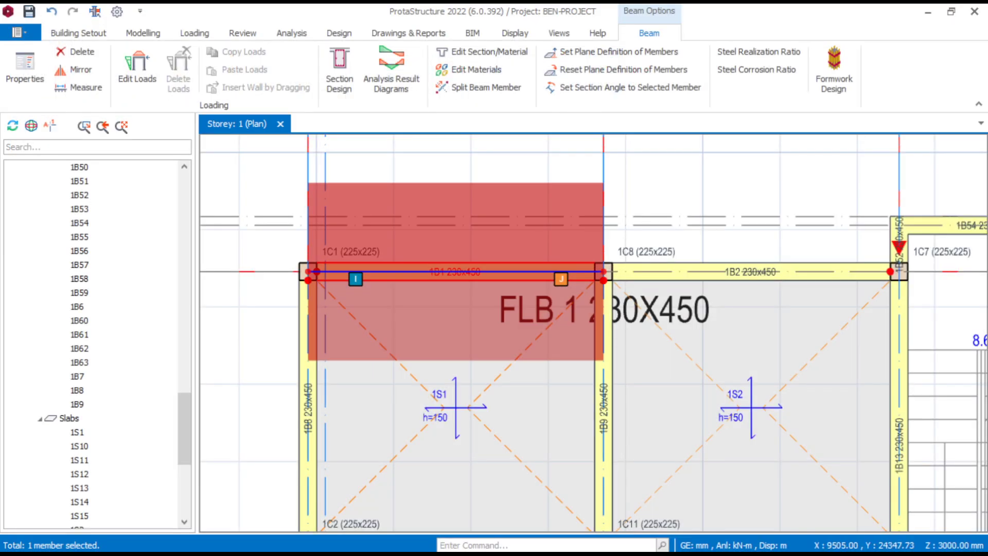
- Undo the wall load on beam 1B1 and reassign it at 3.47 kN/m2, 2700 mm high and 230 mm thick
key("ctrl+z")
scroll(440, 293, "up", 3)
left_click(466, 257)
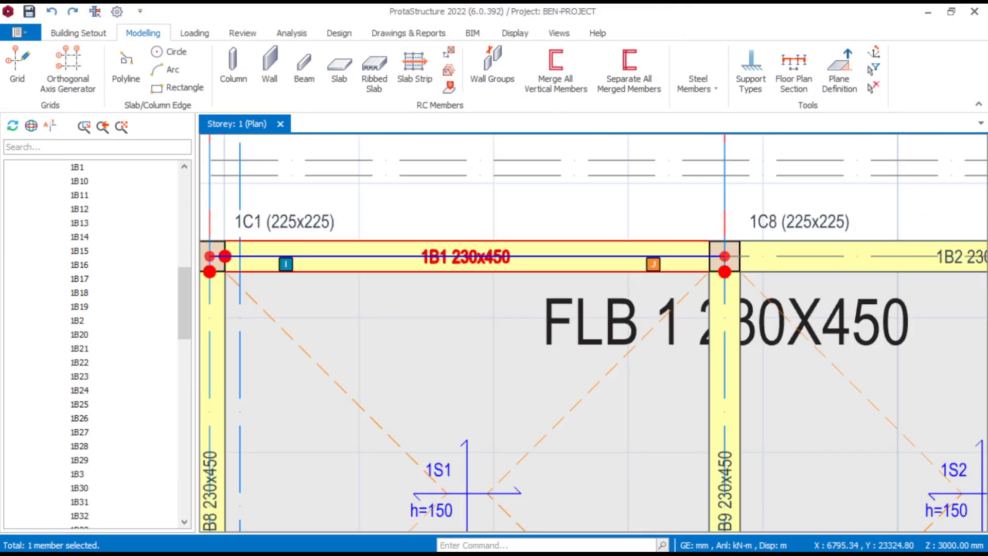
right_click(465, 257)
left_click(514, 183)
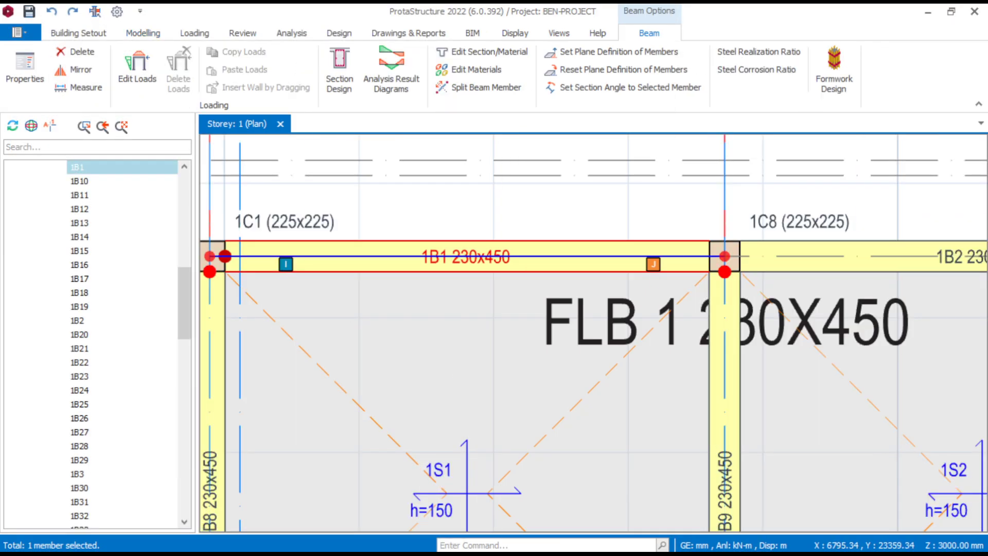
left_click(269, 67)
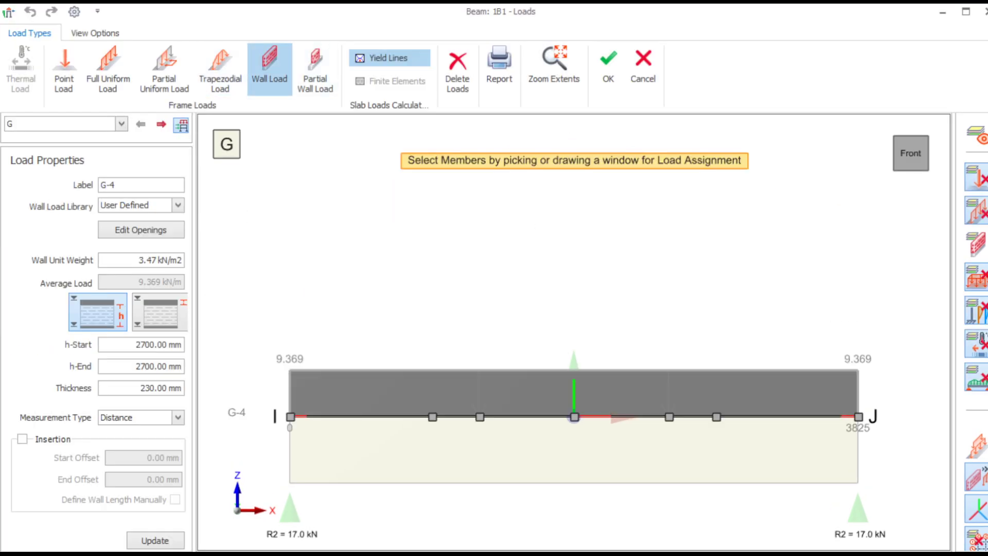
left_click(574, 417)
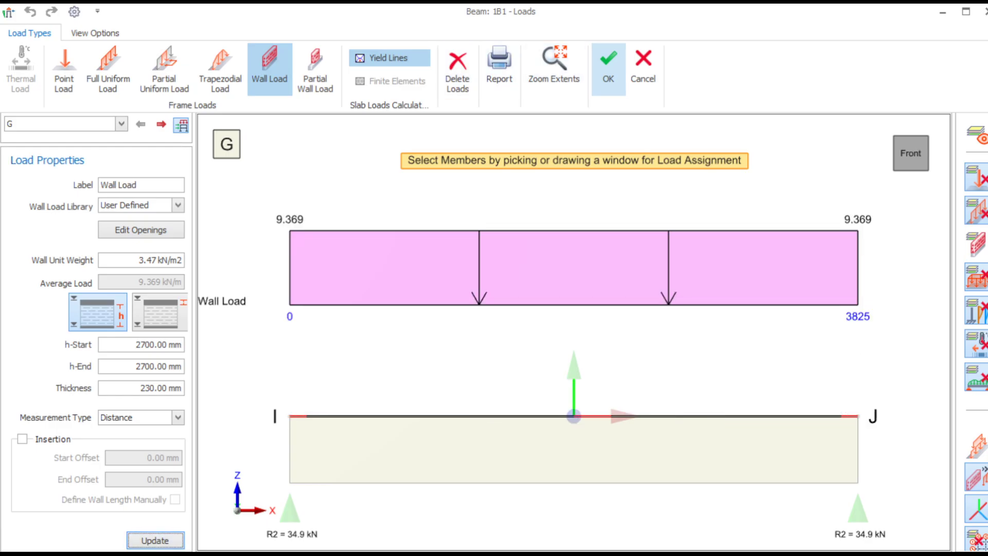
left_click(608, 70)
- Switch to the TRAINING.dwg drawing in AutoCAD
scroll(488, 307, "down", 3)
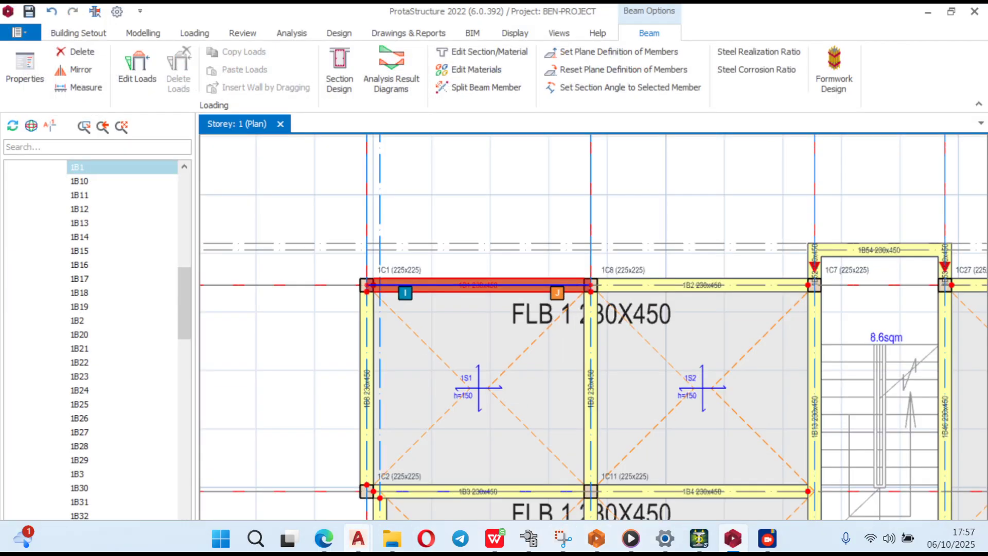
mouse_move(358, 538)
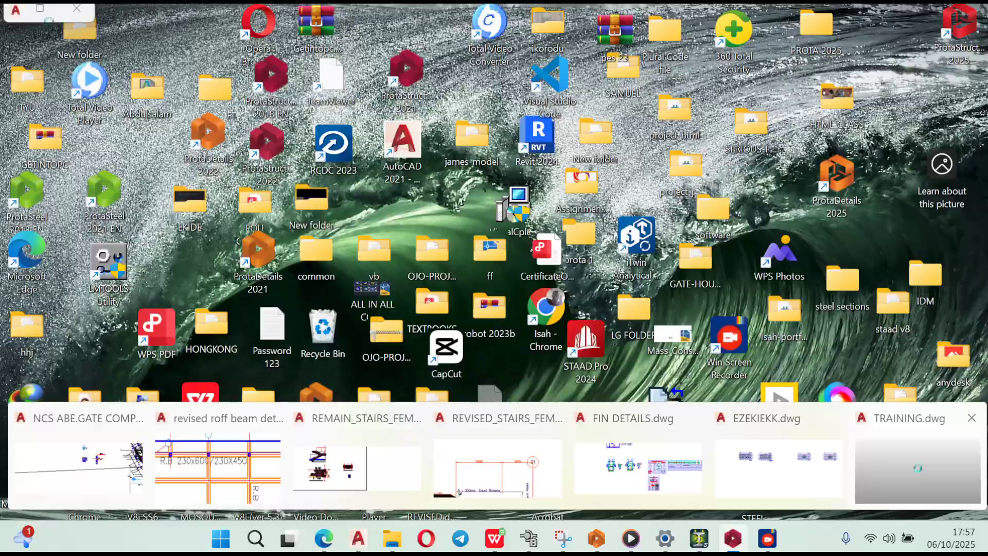
left_click(918, 475)
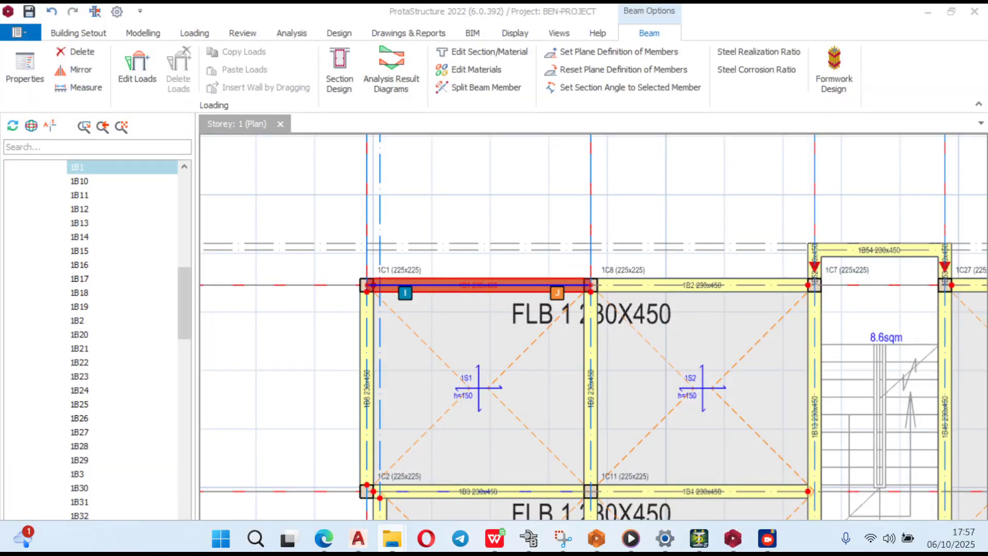
mouse_move(357, 538)
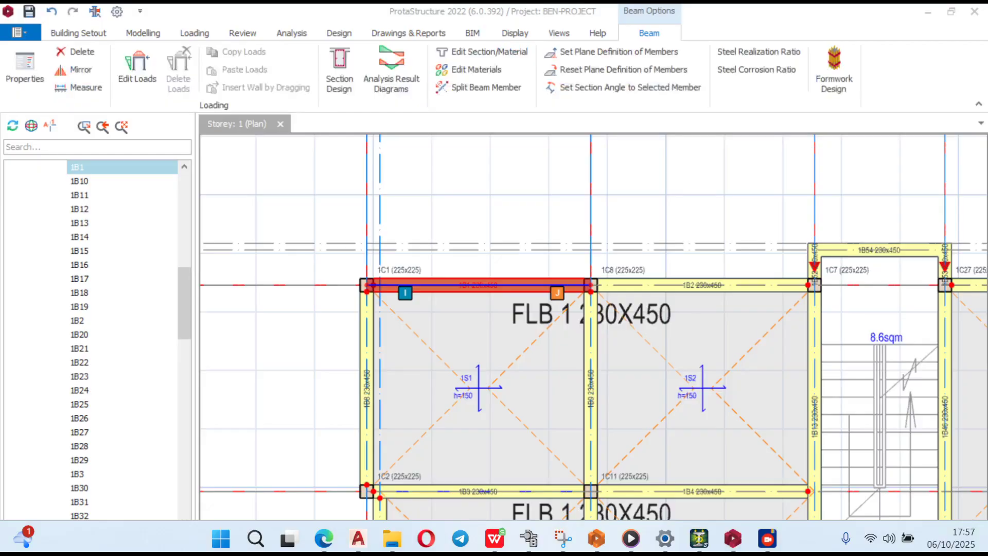
left_click(928, 11)
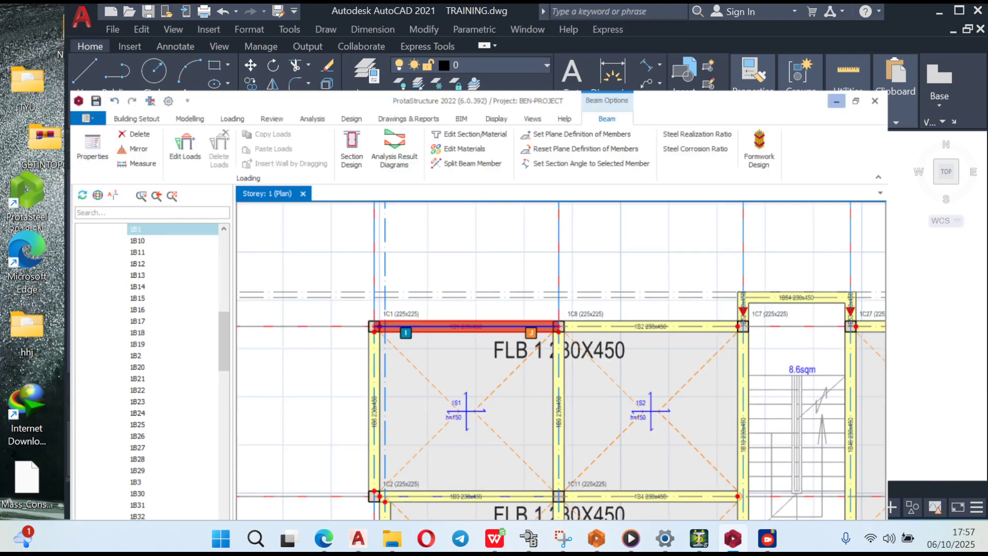
- Examine the structural layouts and the architectural floor plan's walls in the TRAINING.dwg drawing
scroll(505, 311, "up", 5)
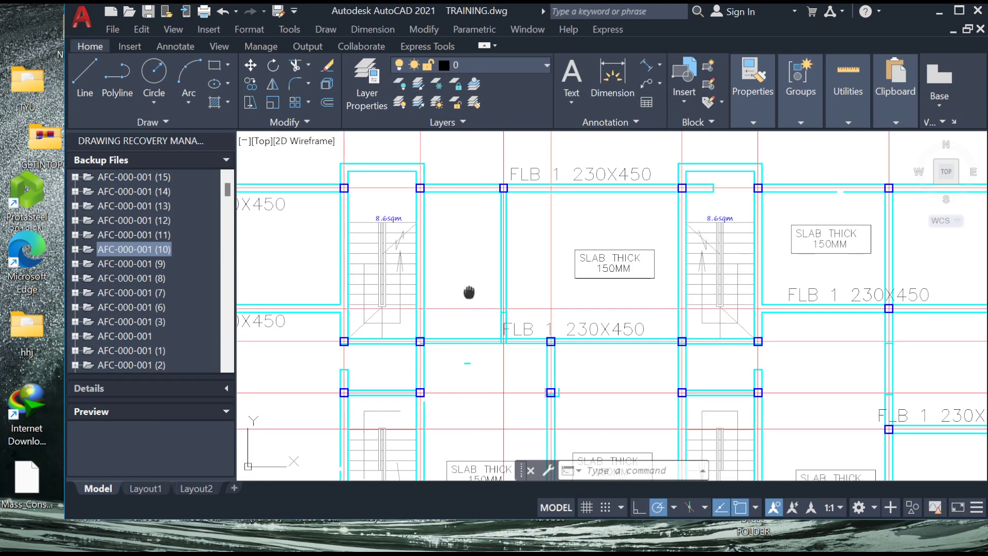
scroll(467, 289, "down", 3)
scroll(535, 360, "up", 2)
scroll(548, 377, "up", 5)
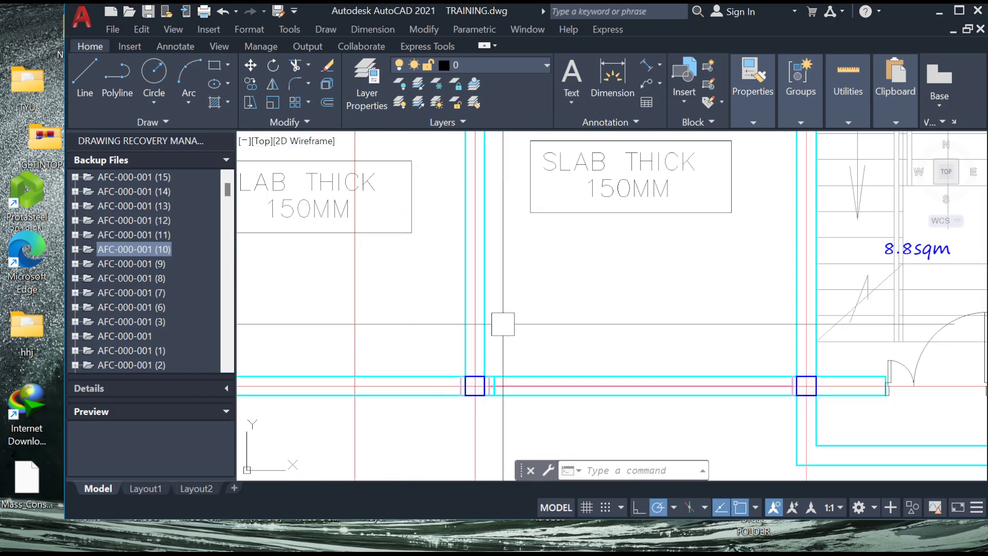
scroll(669, 319, "down", 3)
scroll(710, 306, "up", 2)
scroll(693, 324, "down", 6)
scroll(529, 280, "down", 5)
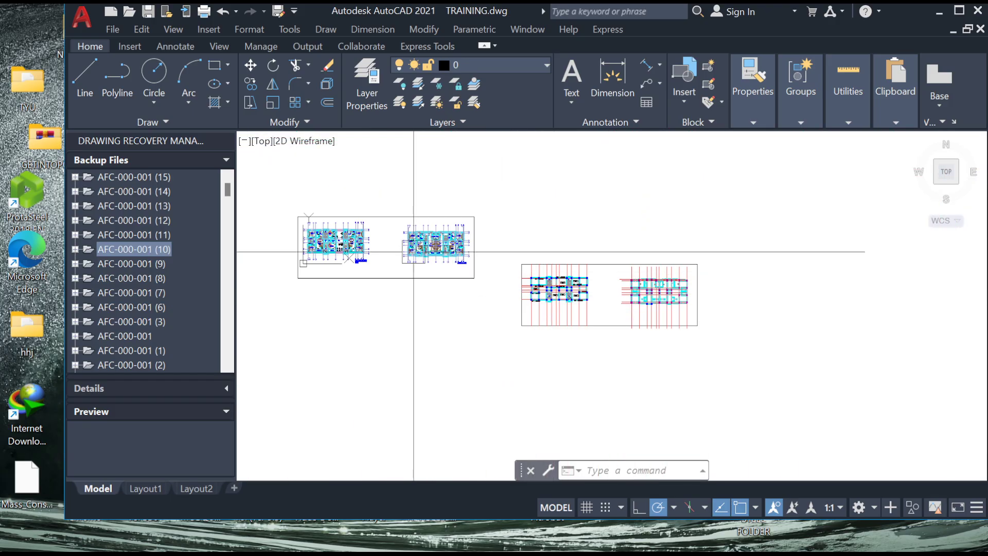
scroll(319, 247, "up", 10)
middle_click_drag(318, 242, 365, 329)
scroll(365, 330, "down", 6)
scroll(520, 208, "up", 10)
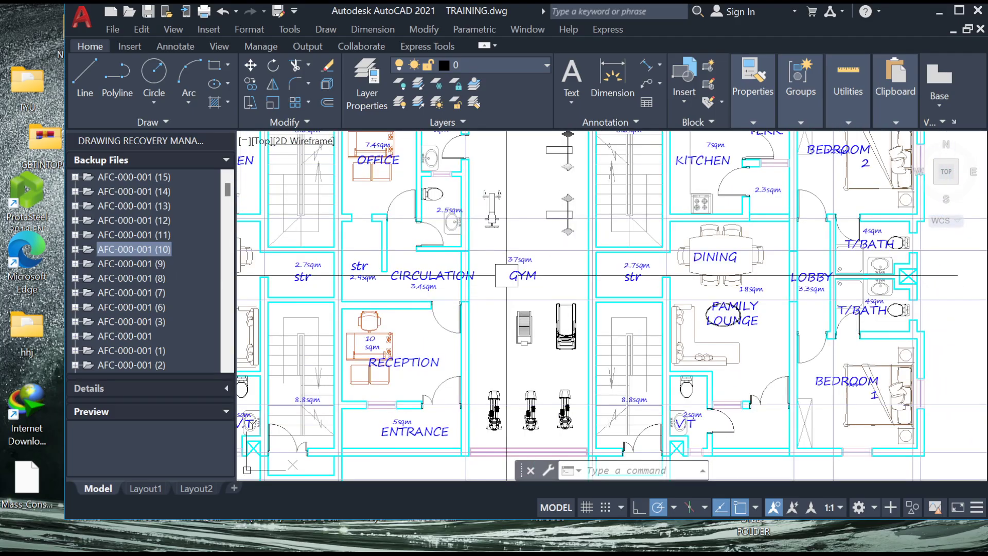
scroll(520, 208, "down", 8)
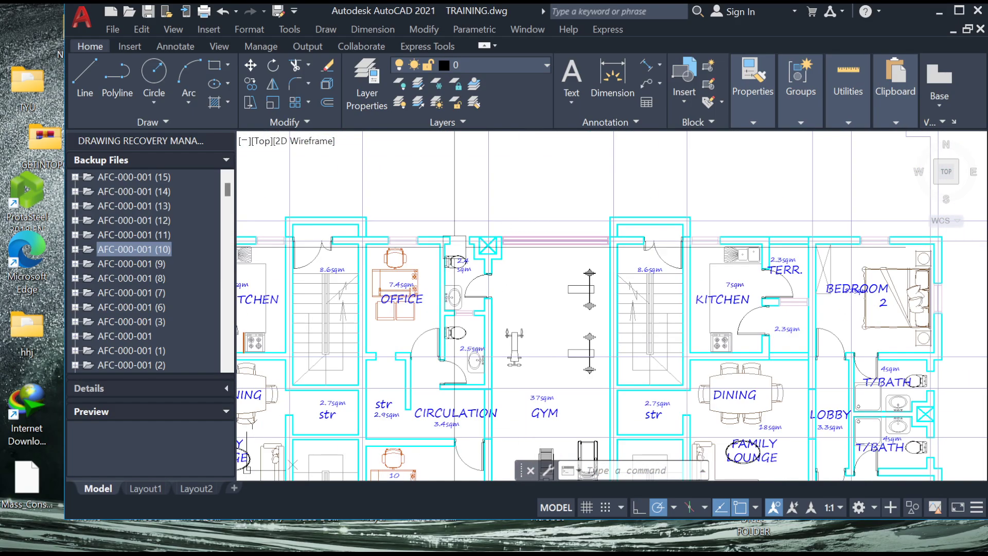
scroll(632, 322, "up", 5)
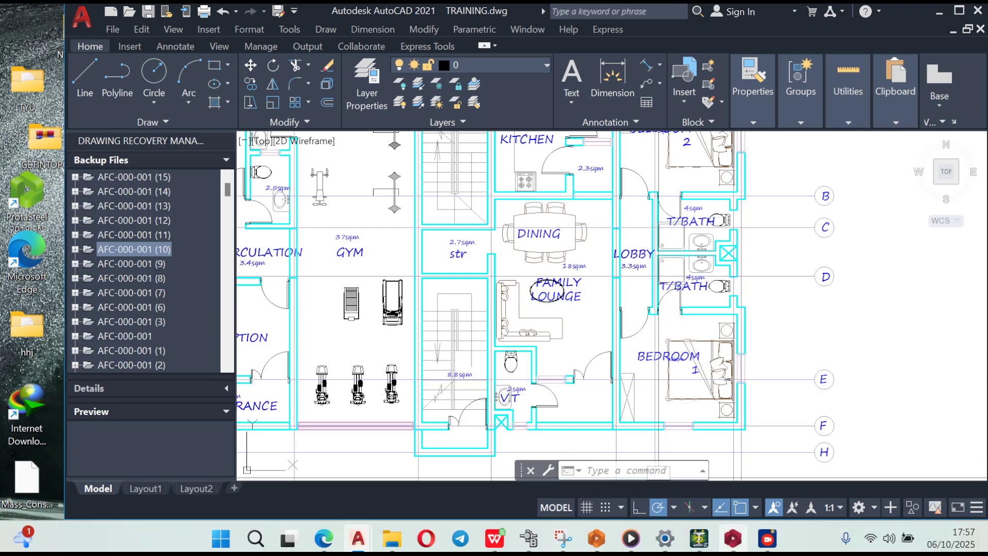
- Switch back to ProtaStructure and copy the wall load of beam 1B1
left_click(733, 538)
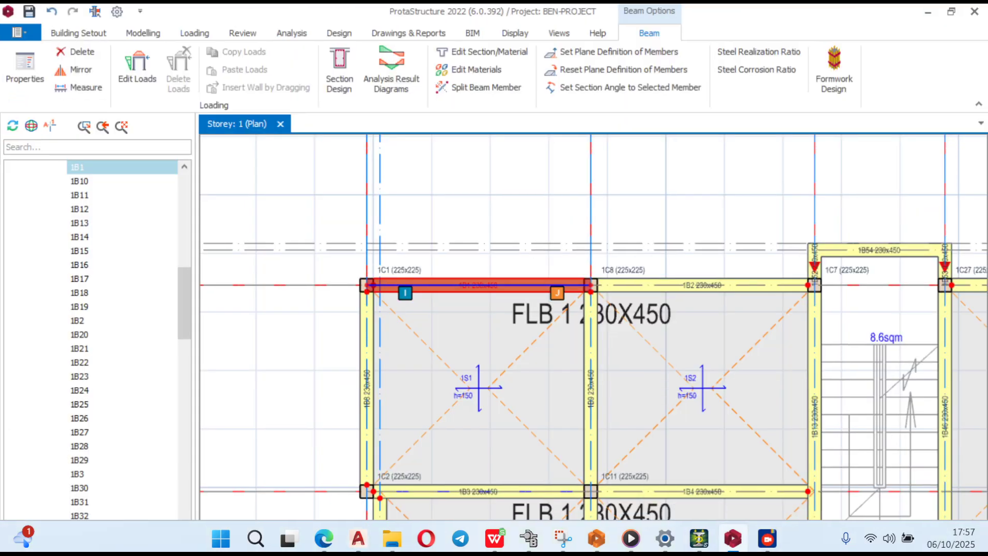
scroll(512, 308, "up", 4)
key("Escape")
middle_click_drag(412, 284, 552, 309)
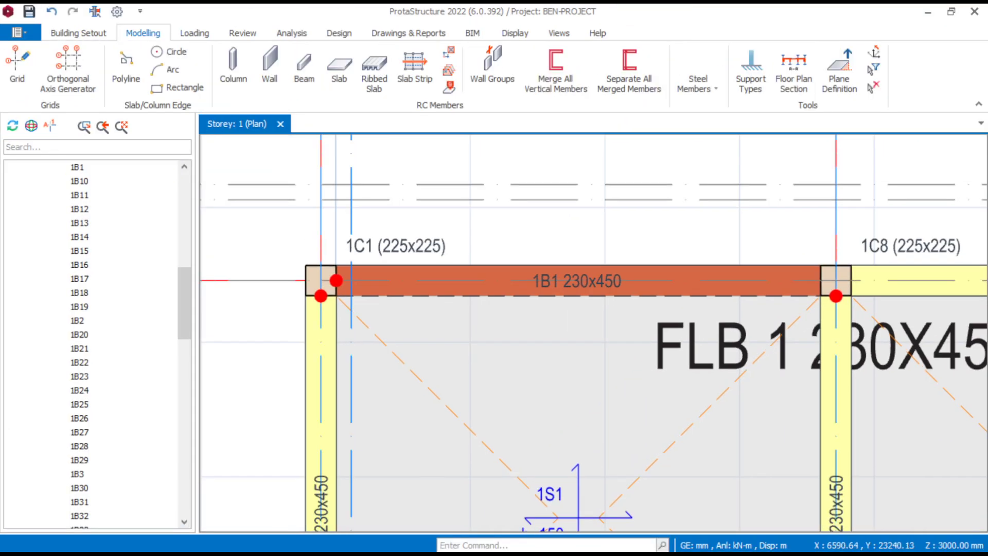
scroll(552, 309, "down", 2)
left_click(548, 289)
right_click(549, 288)
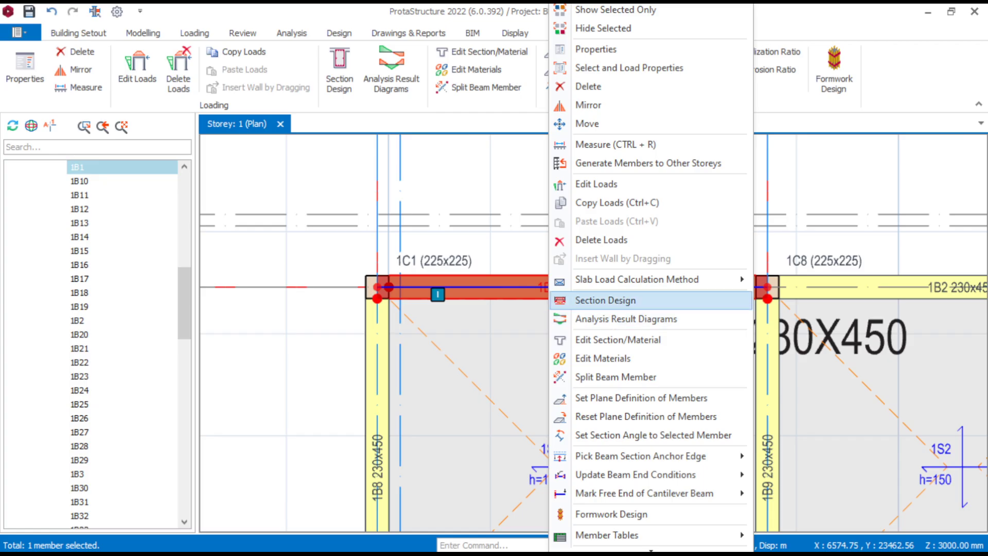
left_click(617, 202)
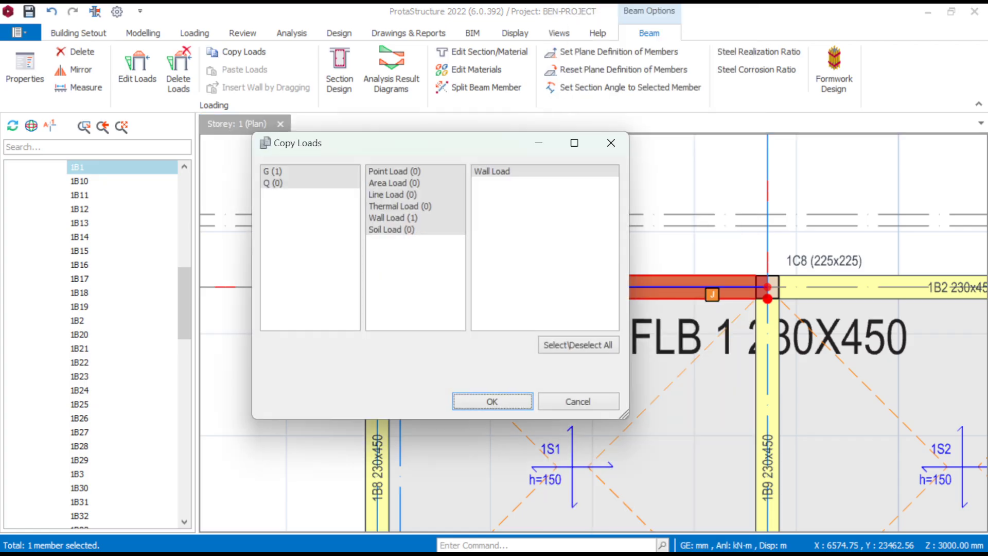
key("Return")
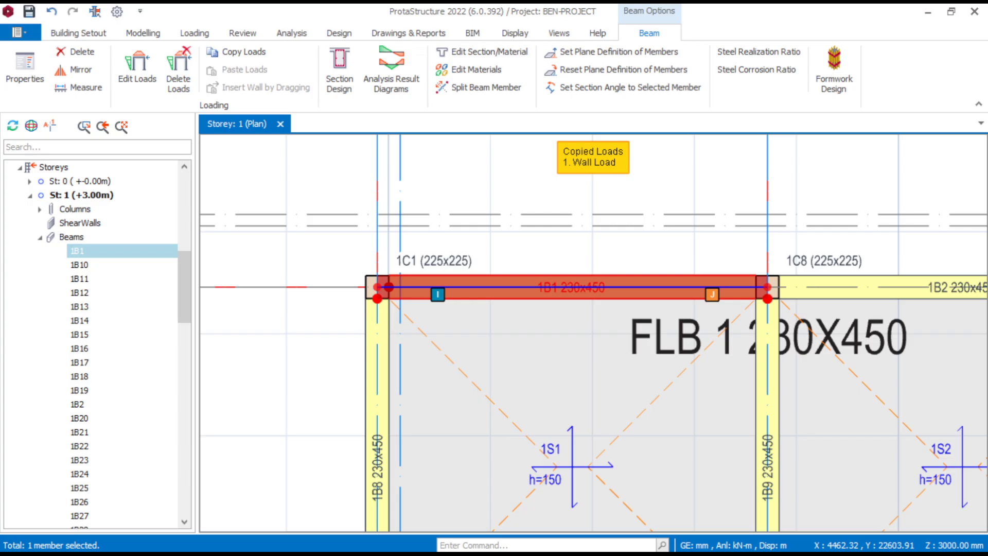
- Select all beams of storey 1 and paste the copied wall load onto them
scroll(98, 344, "down", 16)
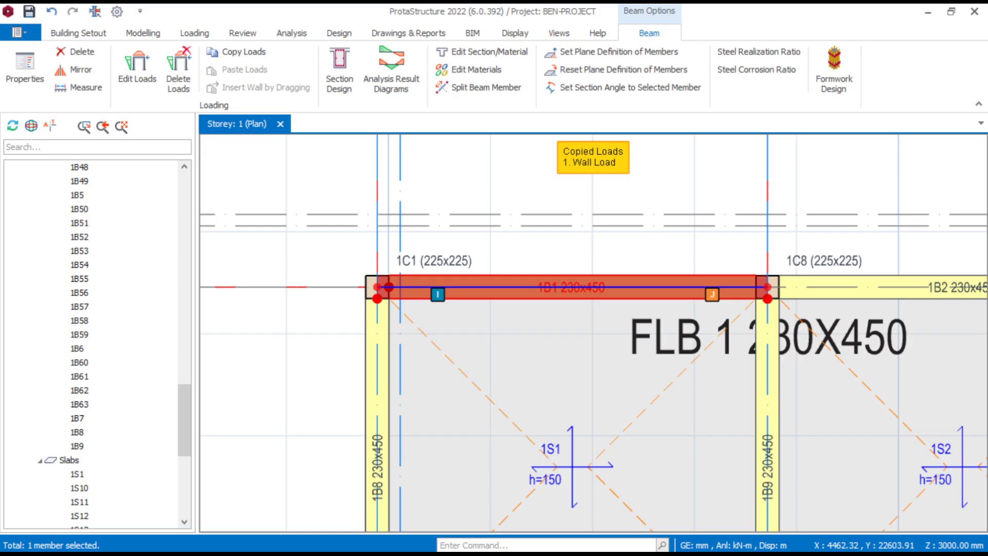
left_click(77, 446)
scroll(77, 446, "up", 8)
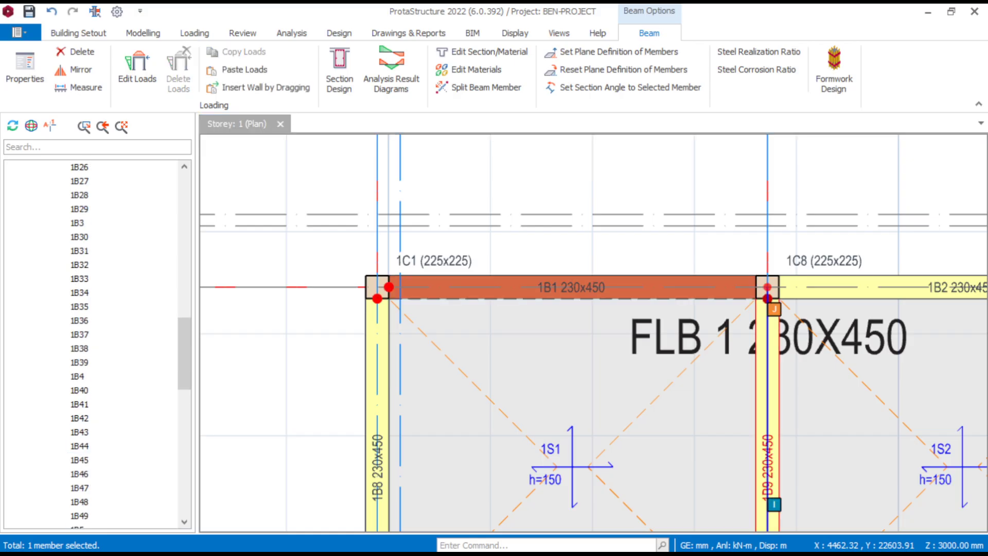
scroll(98, 343, "up", 9)
left_click(77, 292, "shift")
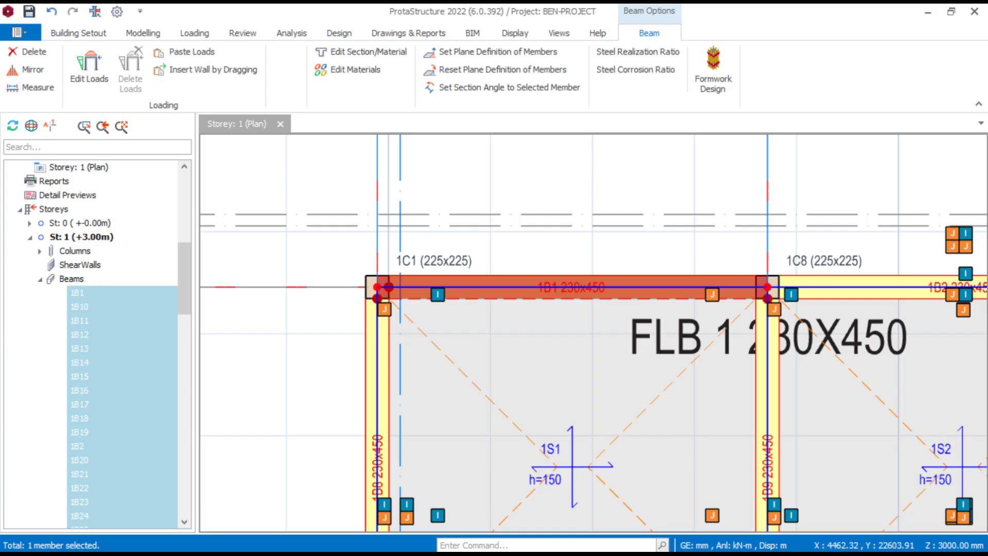
scroll(391, 302, "down", 3)
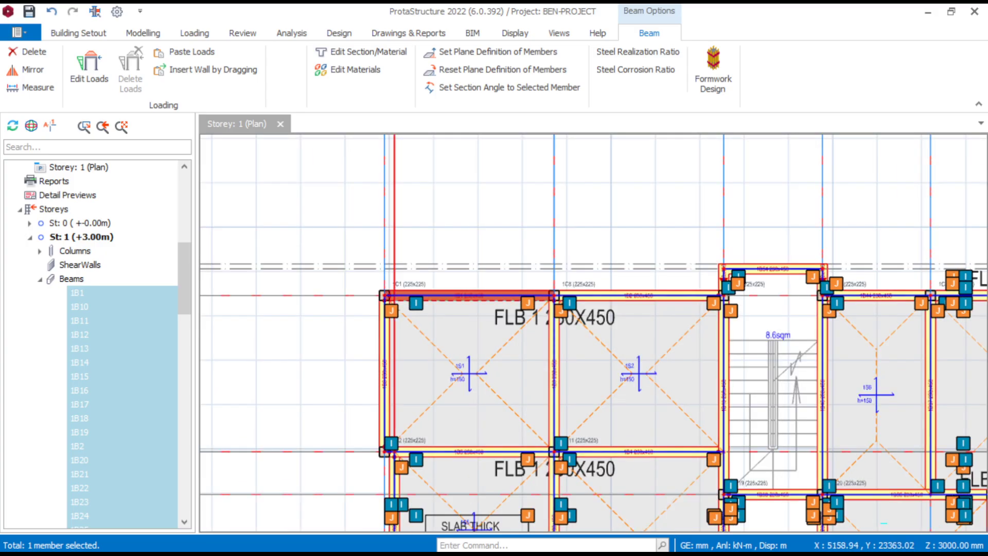
right_click(92, 334)
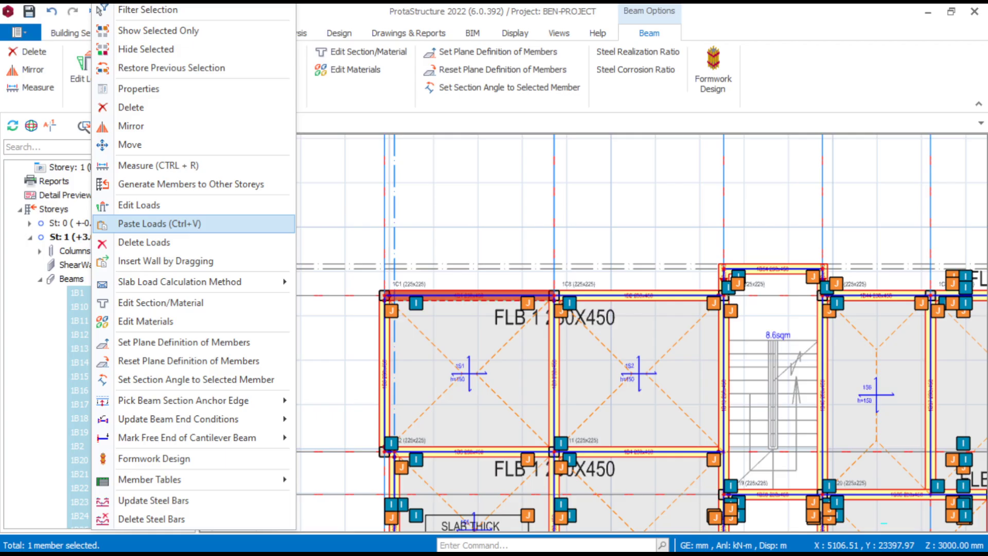
left_click(160, 224)
left_click(345, 244)
scroll(566, 245, "down", 5)
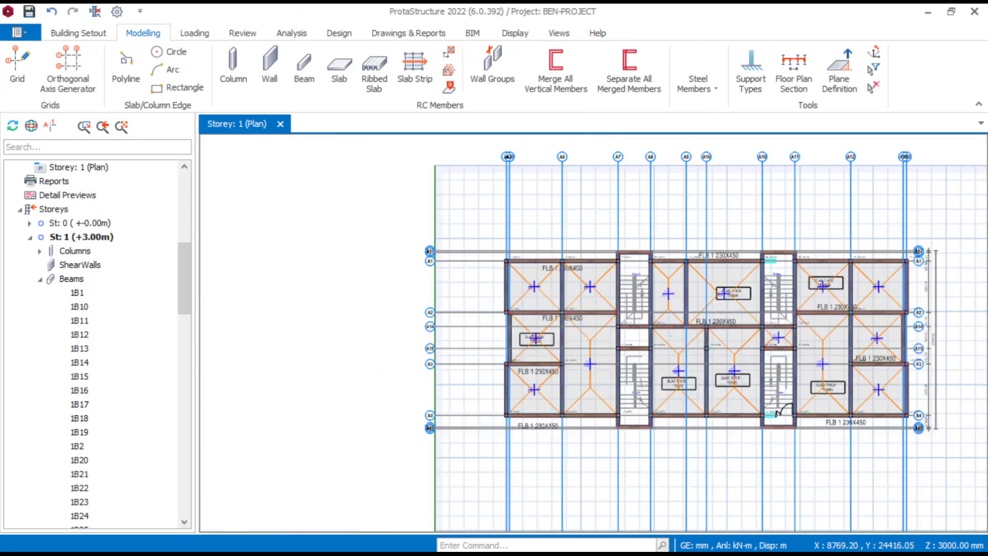
- Examine the wall loads on the storey 1 beams in the 3D view, and return to the plan view
scroll(566, 249, "down", 3)
scroll(661, 238, "up", 3)
scroll(604, 310, "up", 2)
scroll(619, 310, "down", 2)
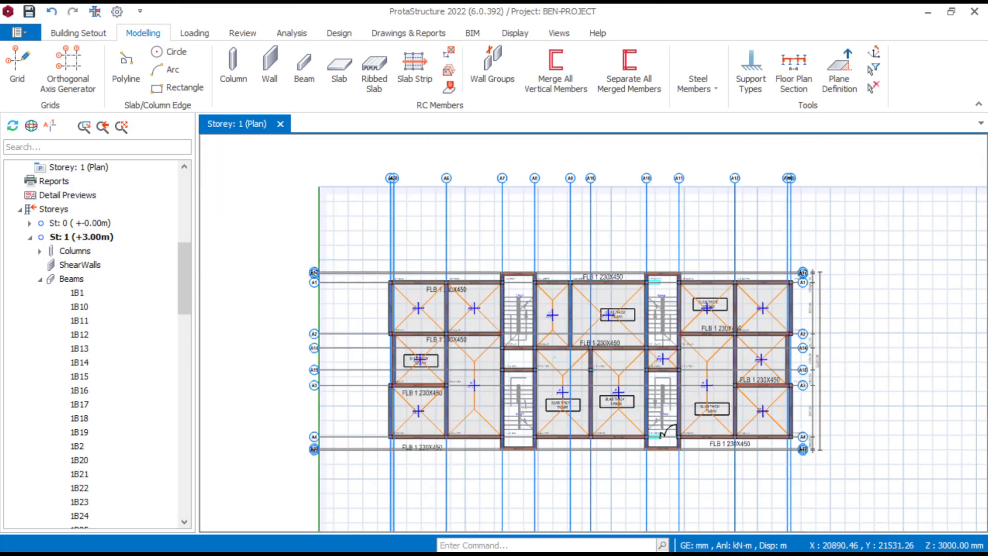
right_click(92, 170)
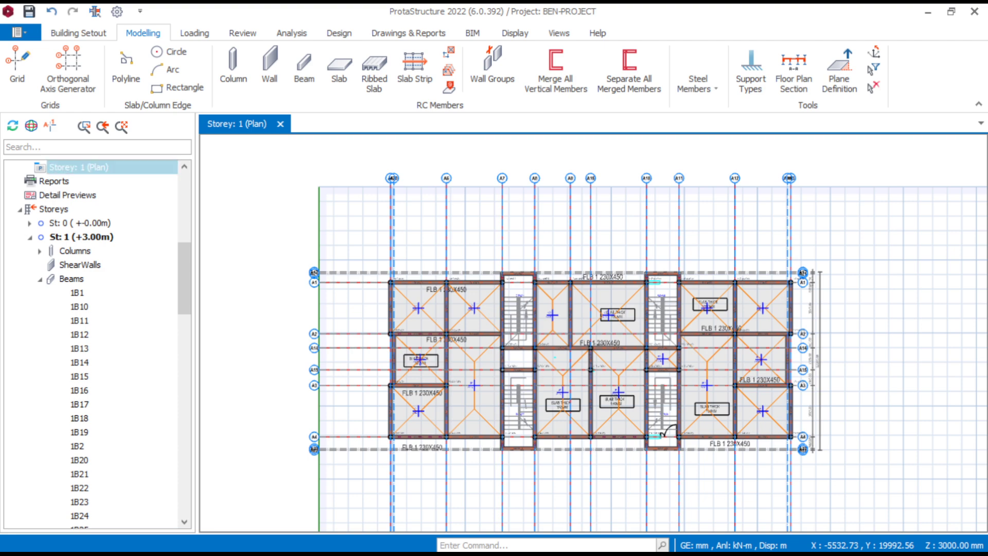
left_click(134, 183)
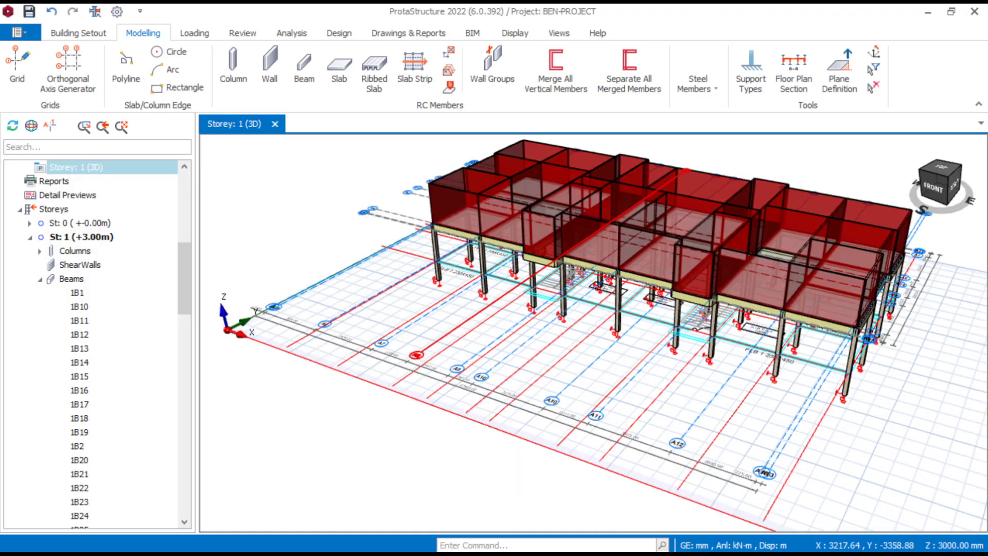
scroll(592, 267, "up", 4)
scroll(605, 262, "down", 9)
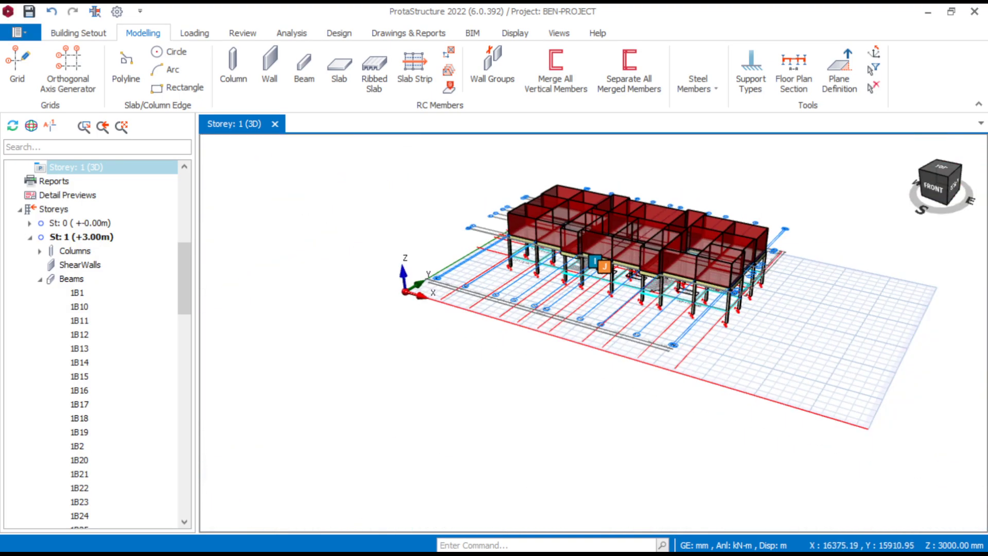
middle_click_drag(606, 257, 391, 272)
middle_click_drag(669, 325, 705, 332)
middle_click_drag(787, 316, 809, 287)
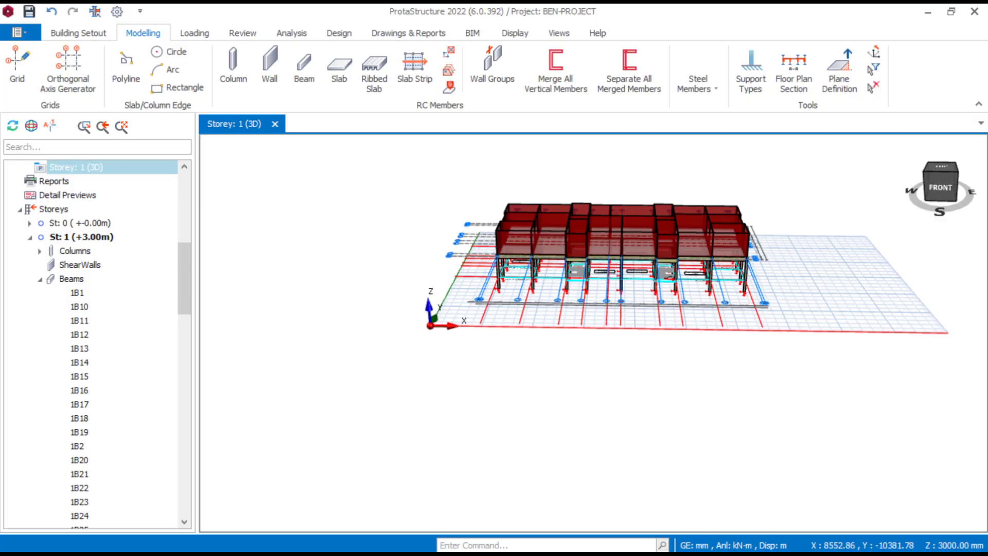
right_click(89, 164)
left_click(136, 175)
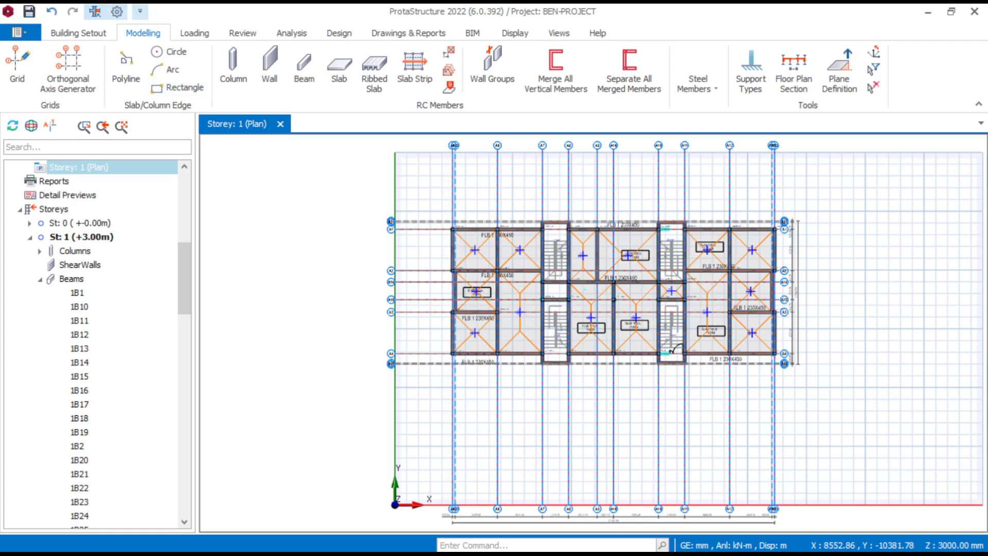
left_click(78, 33)
left_click(862, 77)
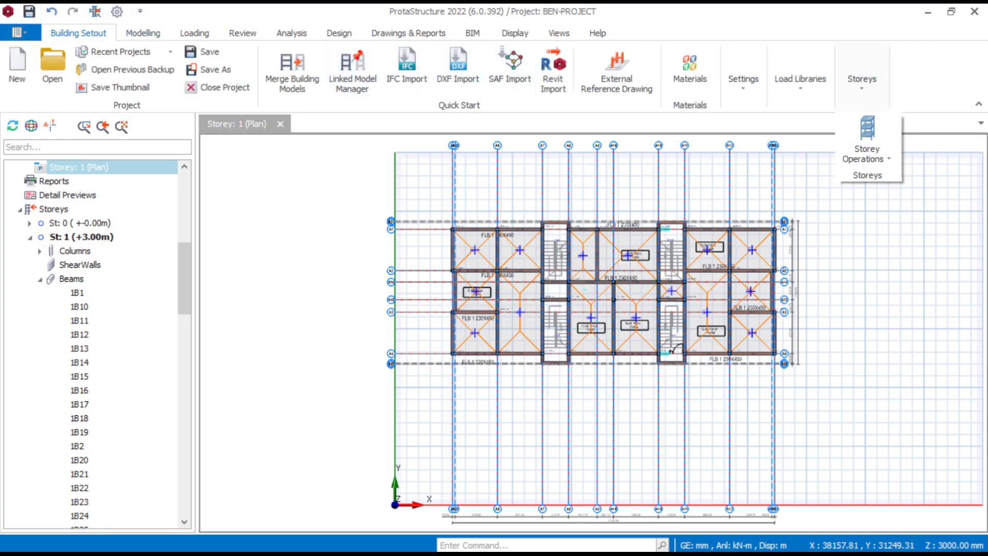
left_click(867, 141)
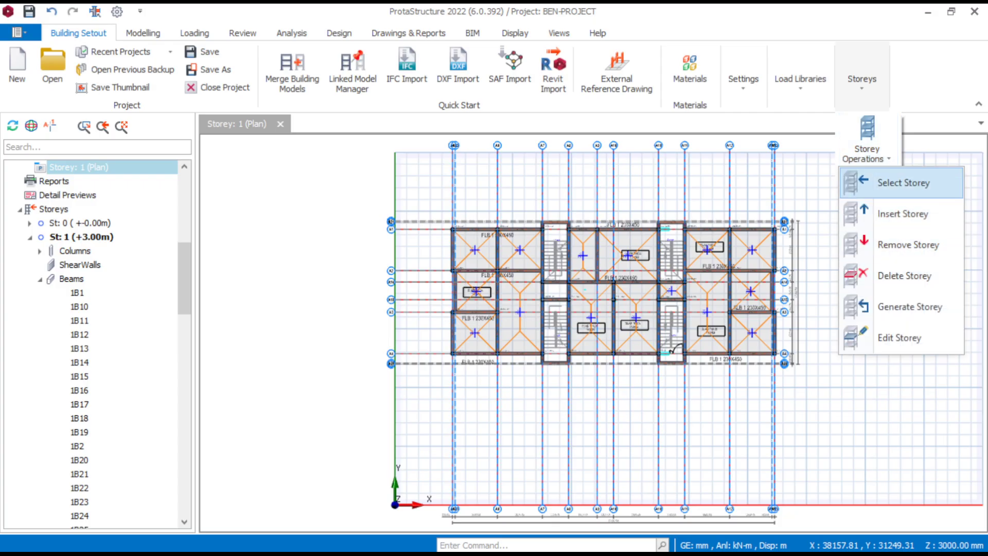
left_click(902, 182)
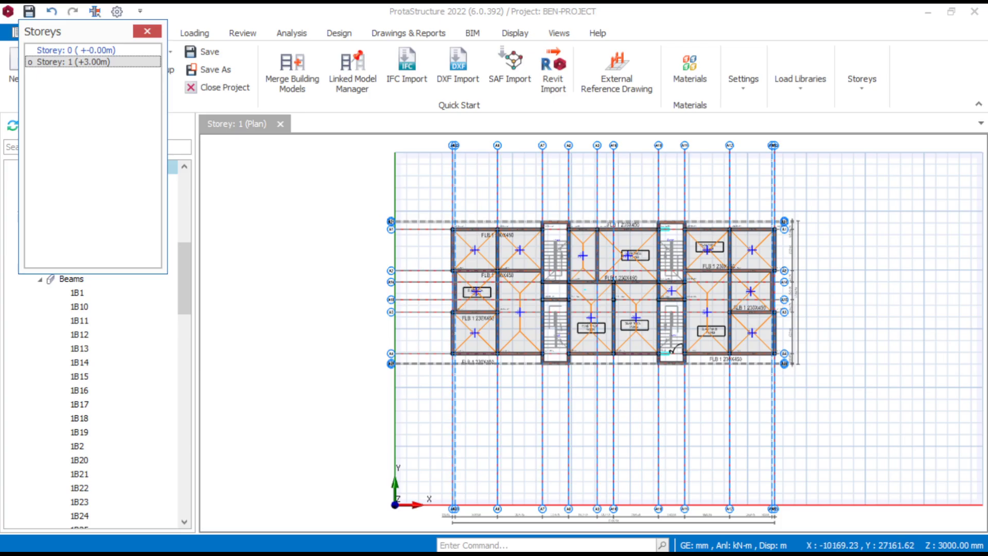
left_click(147, 31)
- Insert storey 2 above the existing one with a height of 3000 mm, without generating members from the selected storey
left_click(862, 80)
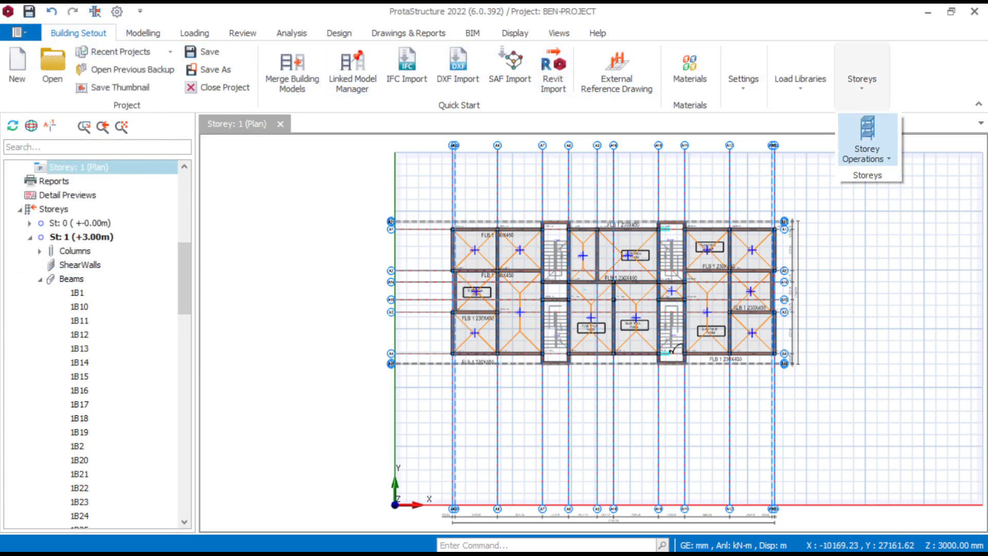
left_click(867, 146)
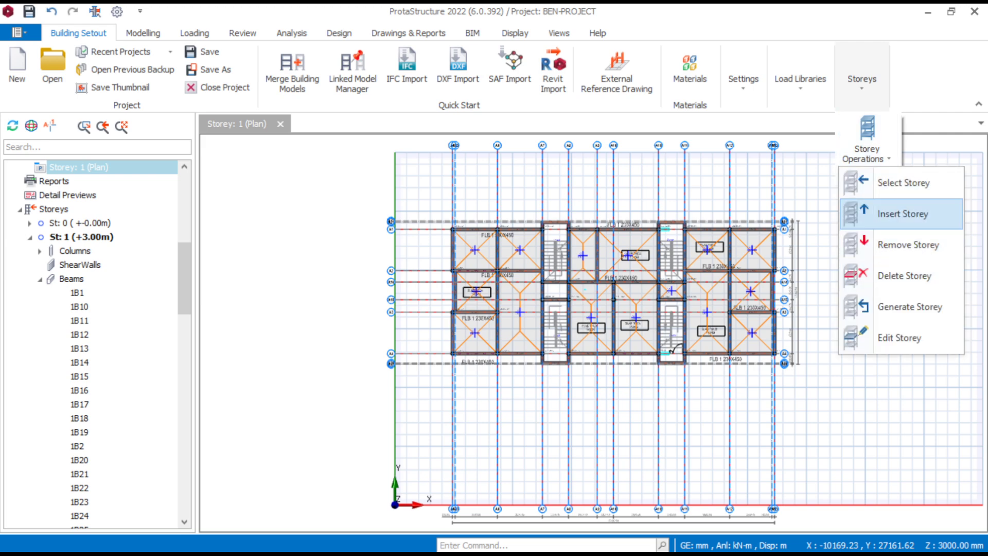
left_click(900, 212)
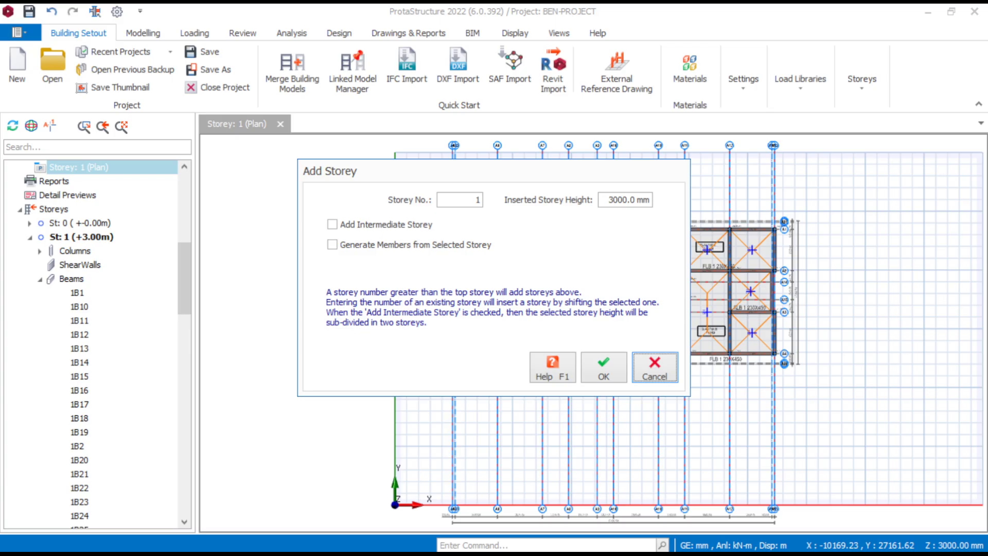
double_click(477, 200)
key("Return")
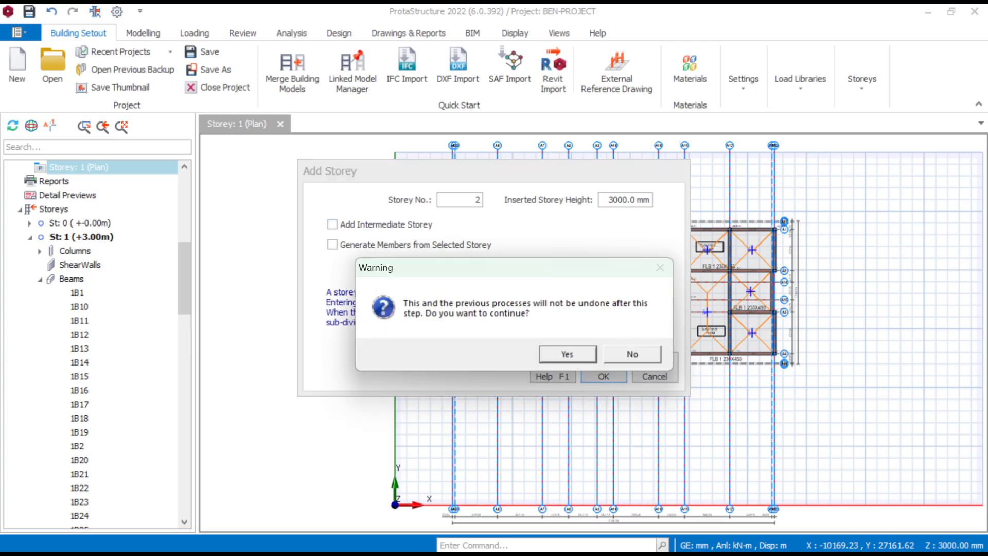
key("Return")
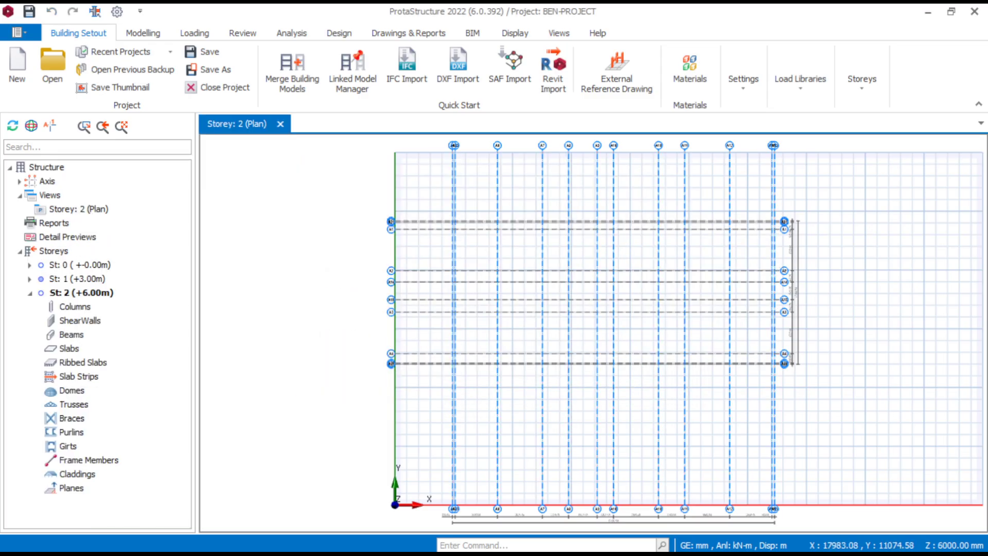
- Make storey 1 the active plan and review the heights and levels of both storeys in the storey editor
left_click(77, 279)
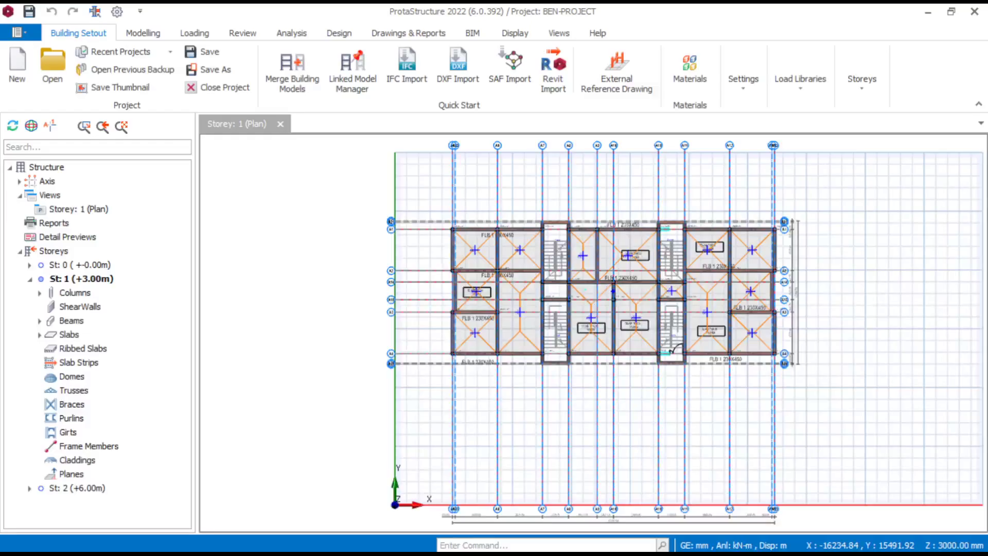
left_click(862, 81)
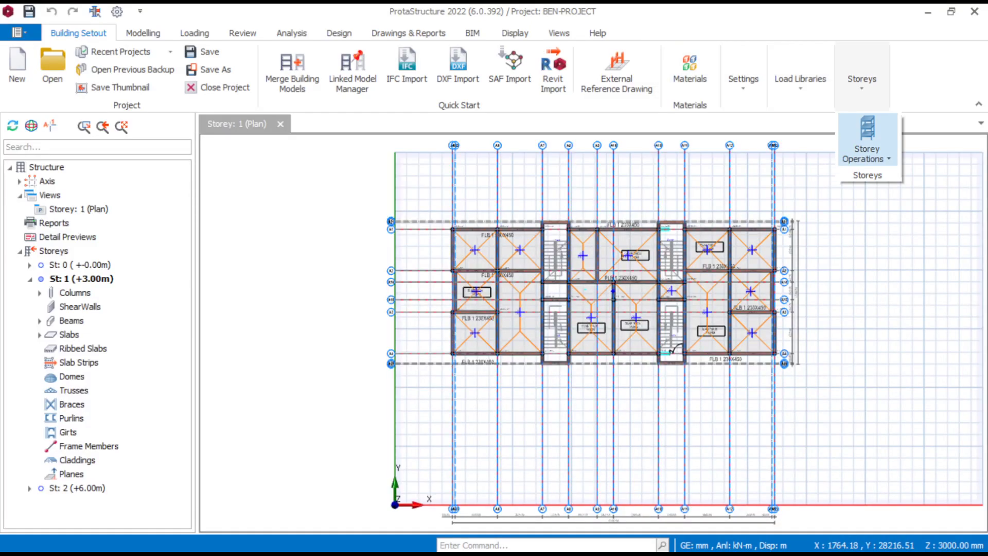
left_click(867, 144)
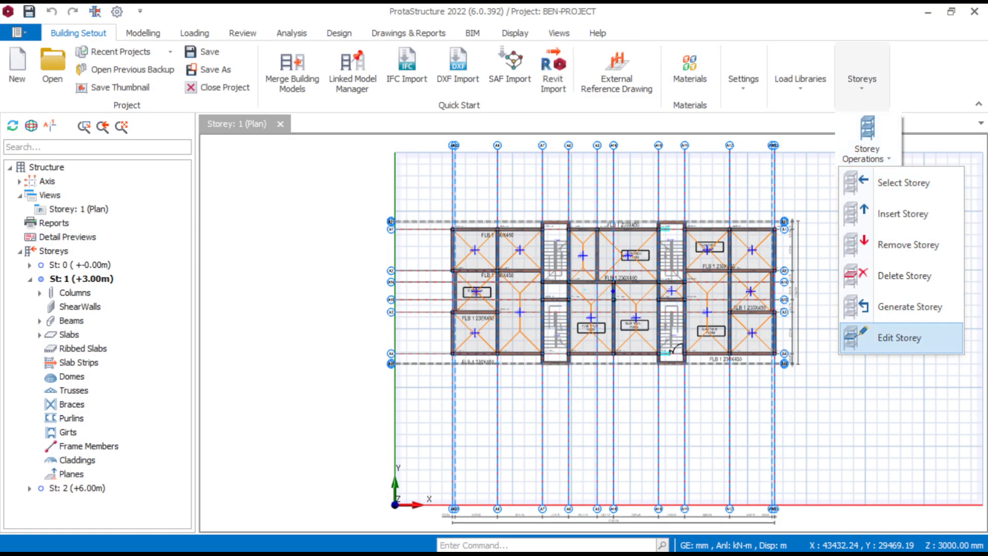
left_click(899, 338)
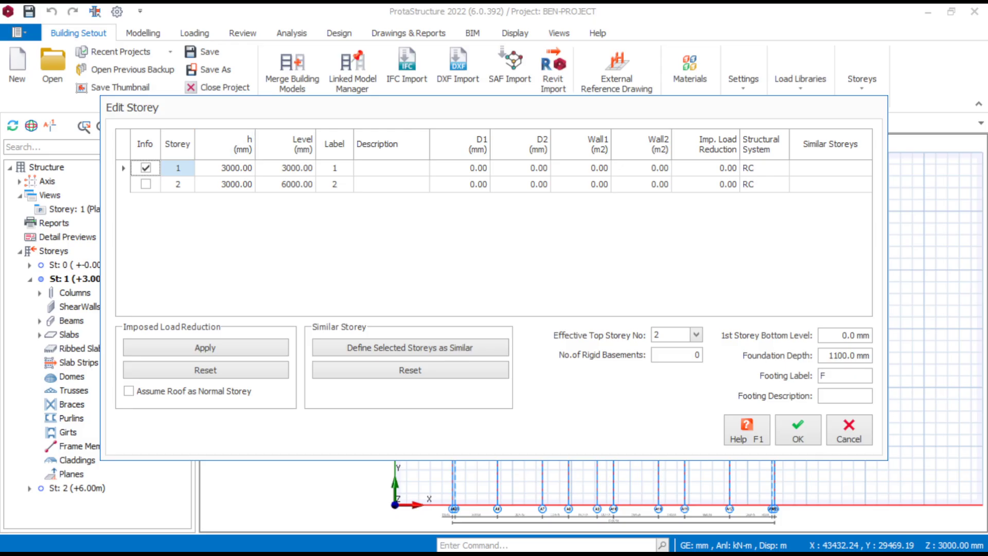
left_click(797, 432)
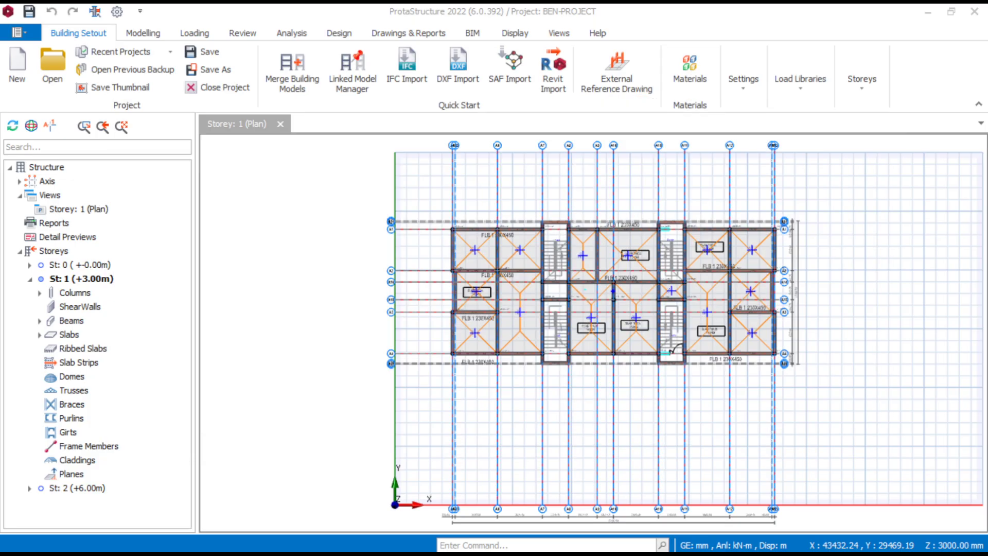
- Examine the beams, slabs and columns across the storey 1 plan
scroll(602, 283, "up", 6)
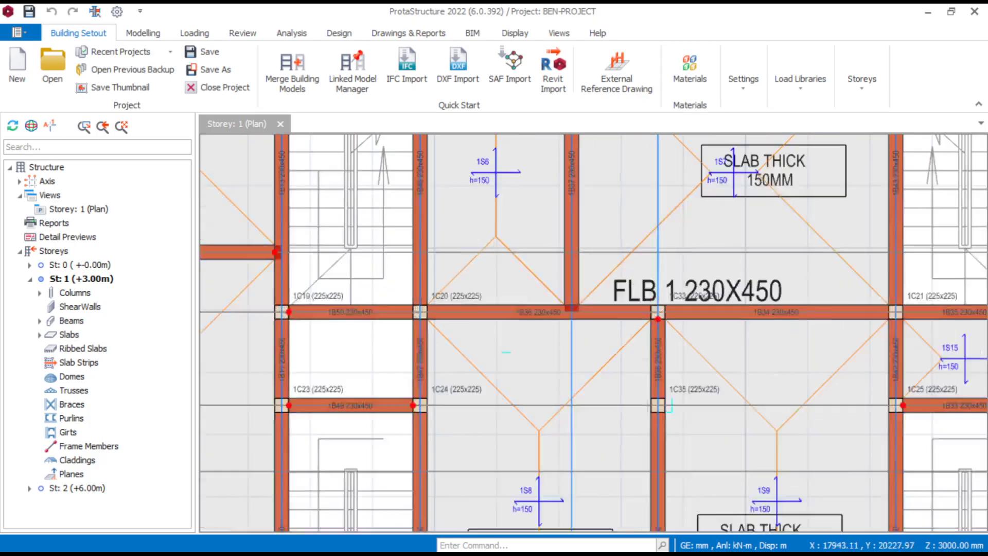
scroll(605, 242, "down", 4)
scroll(591, 335, "up", 3)
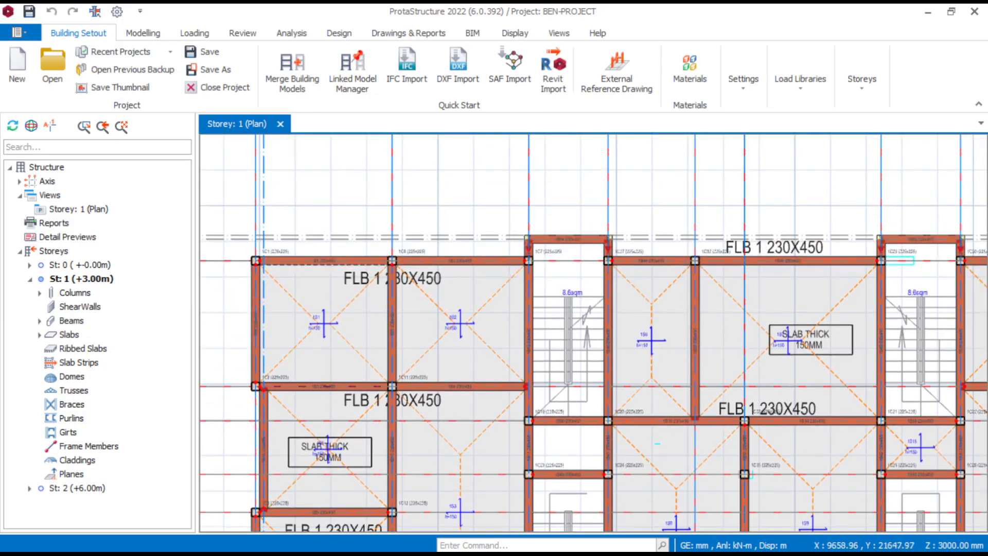
scroll(592, 335, "down", 6)
scroll(530, 333, "up", 3)
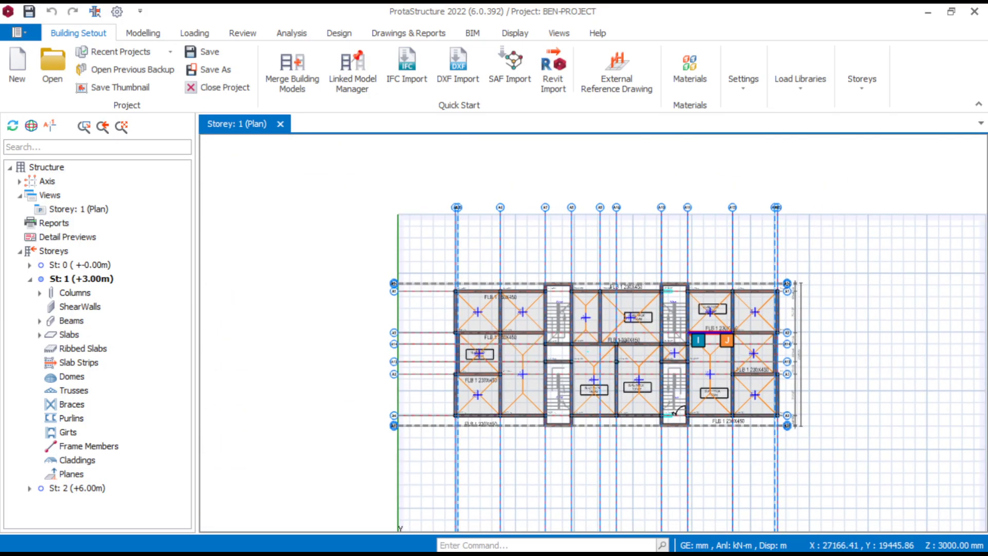
scroll(530, 333, "up", 3)
scroll(566, 360, "down", 4)
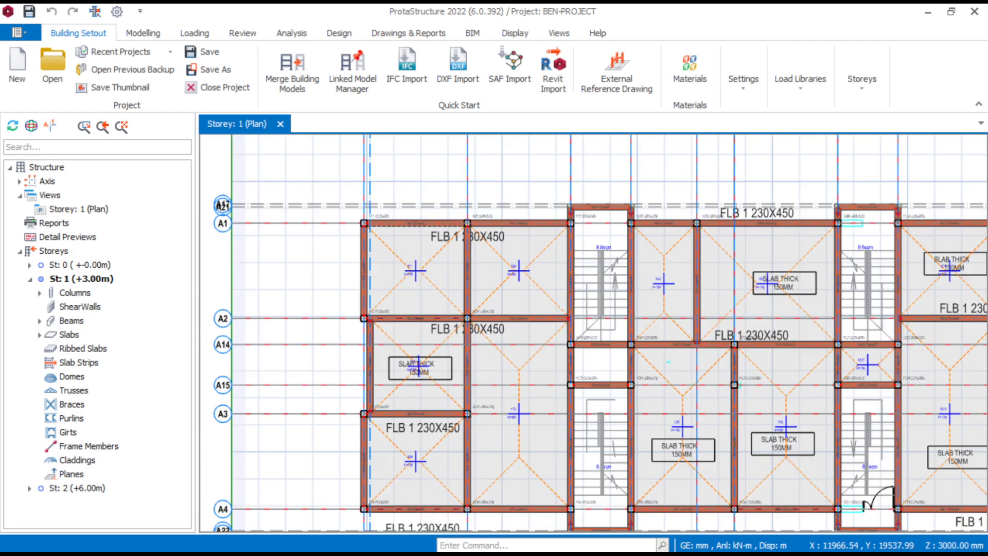
scroll(785, 426, "up", 2)
scroll(668, 362, "down", 4)
scroll(415, 404, "up", 4)
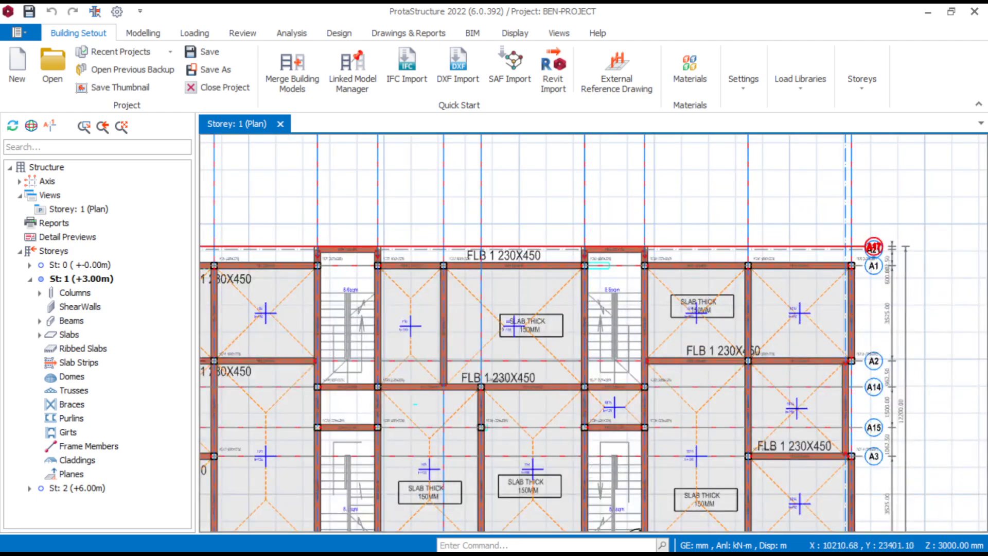
- Inspect the storey 1 model with its wall loads in 3D, and return to the plan view
right_click(88, 208)
left_click(128, 220)
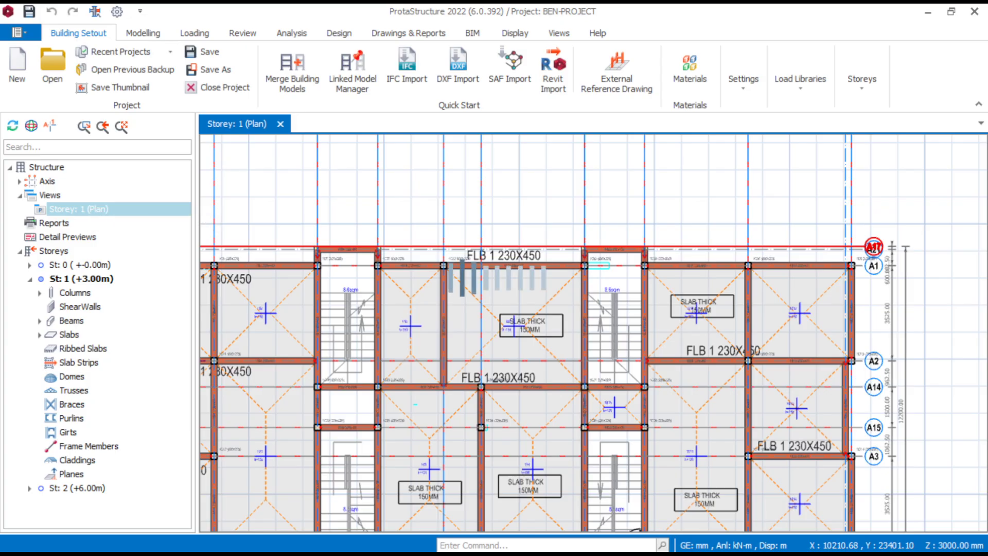
scroll(618, 252, "up", 4)
scroll(526, 275, "down", 4)
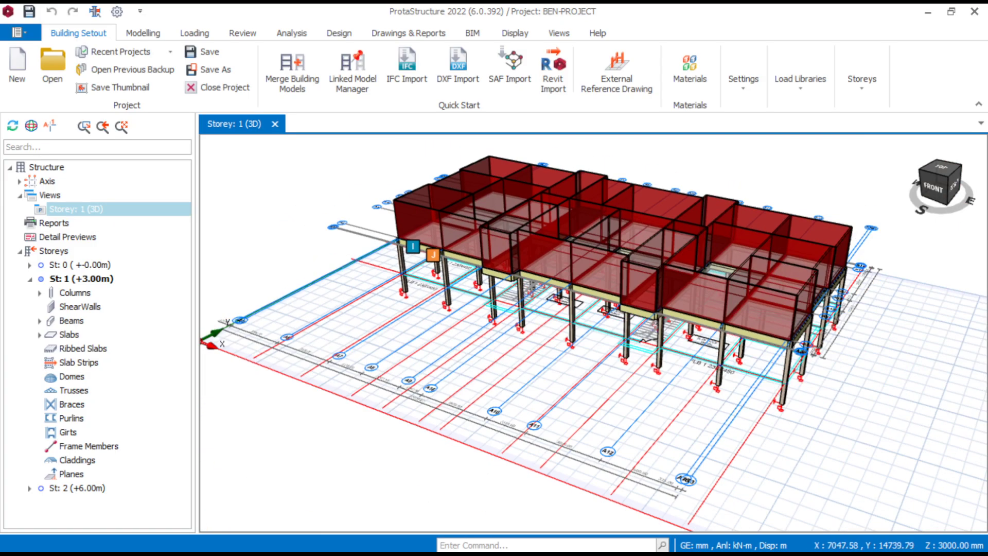
middle_click_drag(594, 333, 571, 334)
right_click(88, 209)
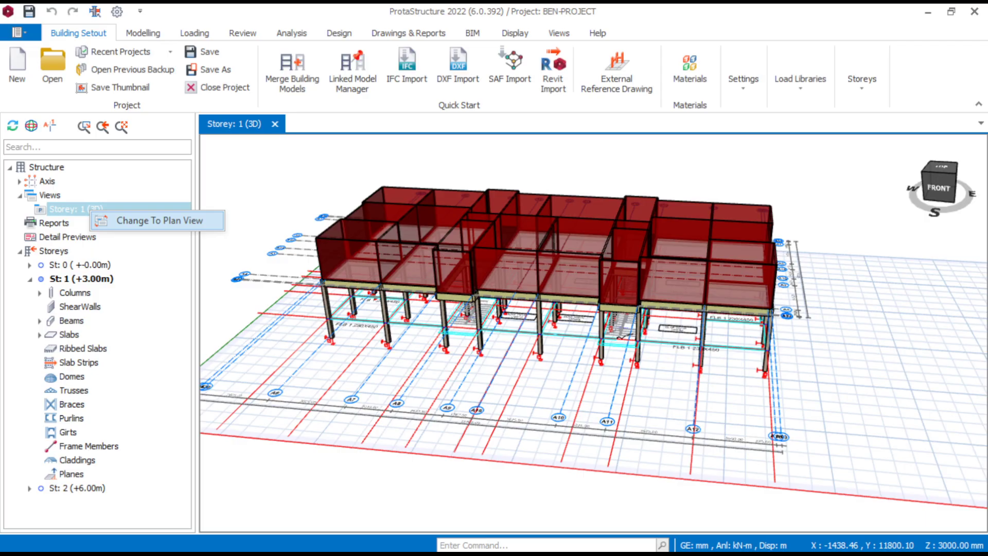
left_click(129, 220)
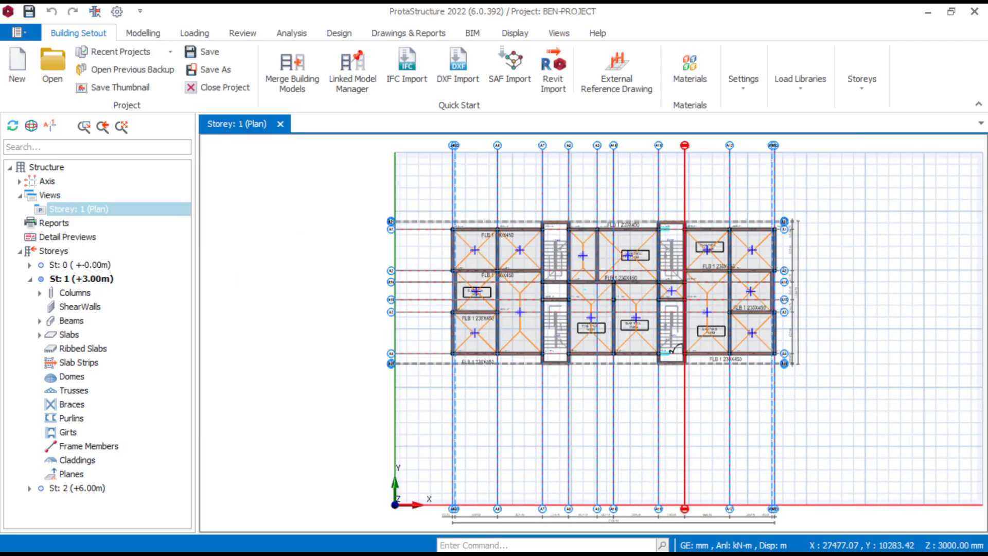
- Examine the projecting beams 1B52, 1B53 and 1B54 around the stairwell at columns 1C7 and 1C27
scroll(686, 433, "up", 5)
scroll(485, 279, "down", 6)
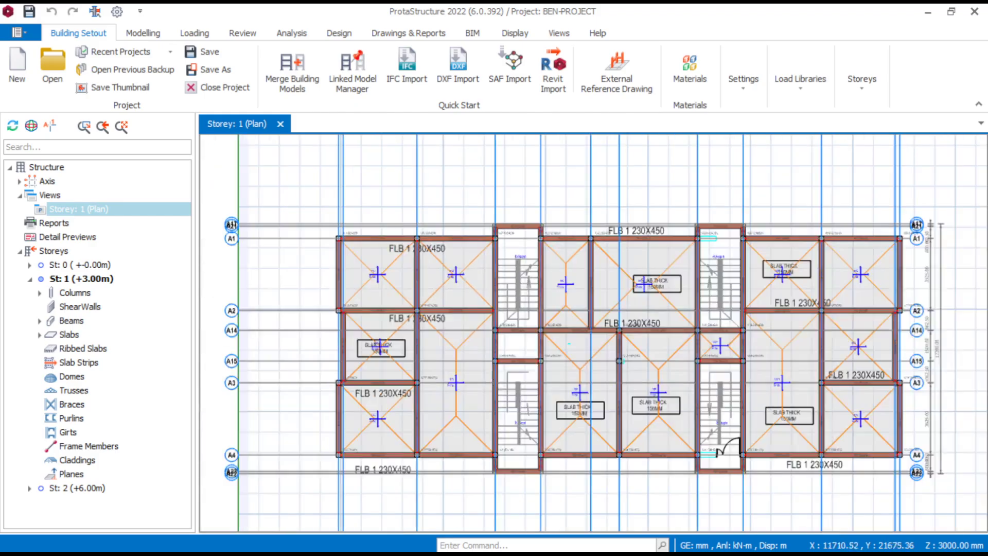
scroll(541, 237, "up", 8)
scroll(448, 239, "up", 2)
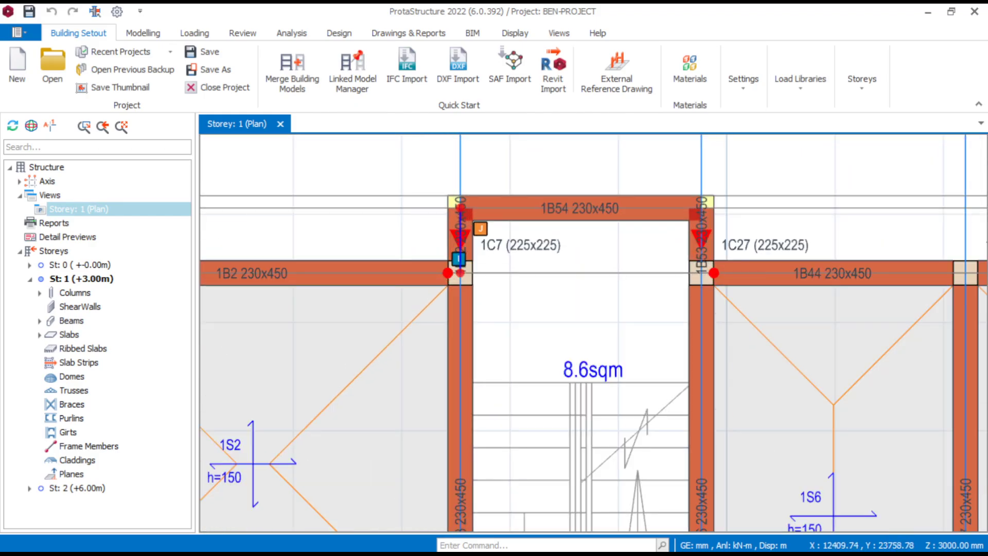
scroll(354, 195, "up", 3)
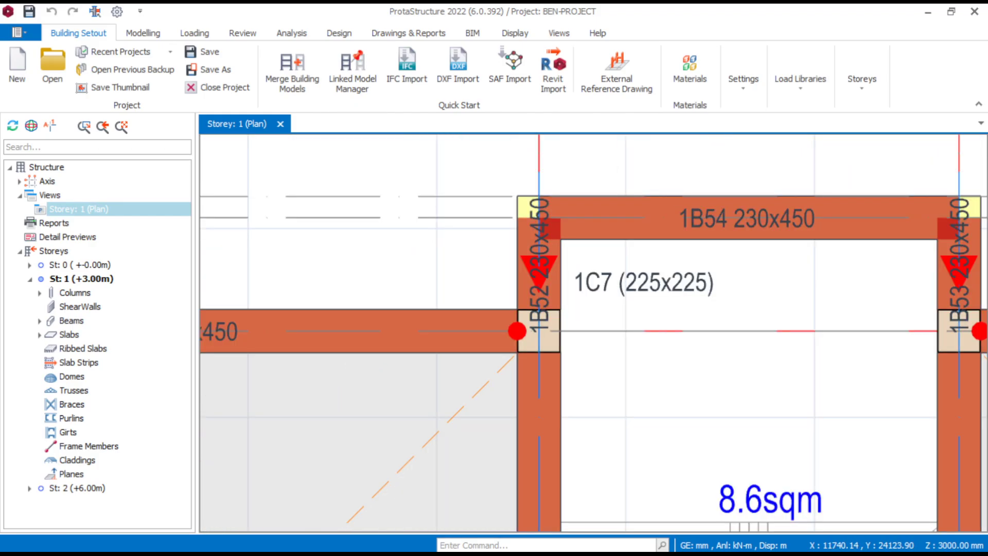
scroll(592, 324, "down", 3)
middle_click_drag(590, 323, 526, 323)
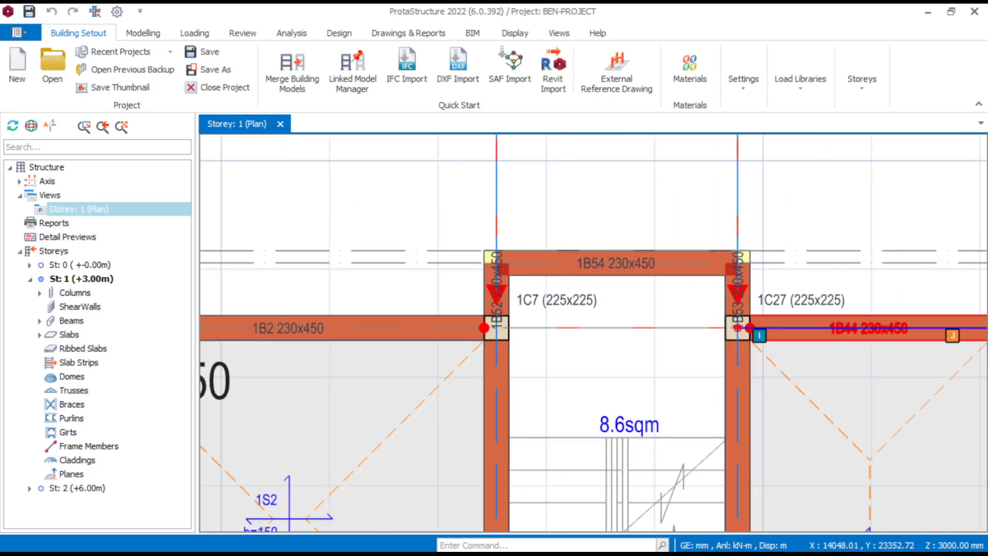
scroll(519, 270, "up", 2)
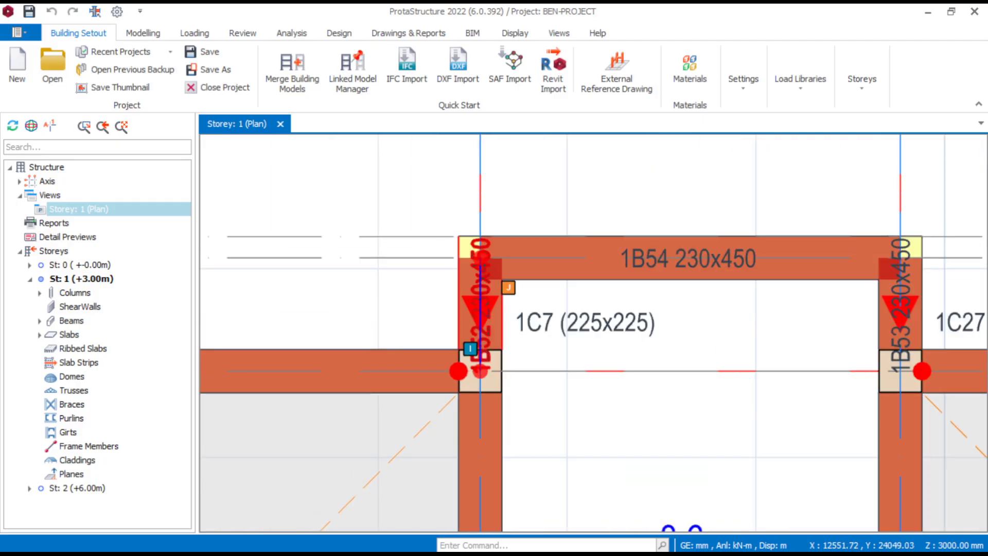
scroll(496, 260, "up", 1)
scroll(497, 260, "down", 3)
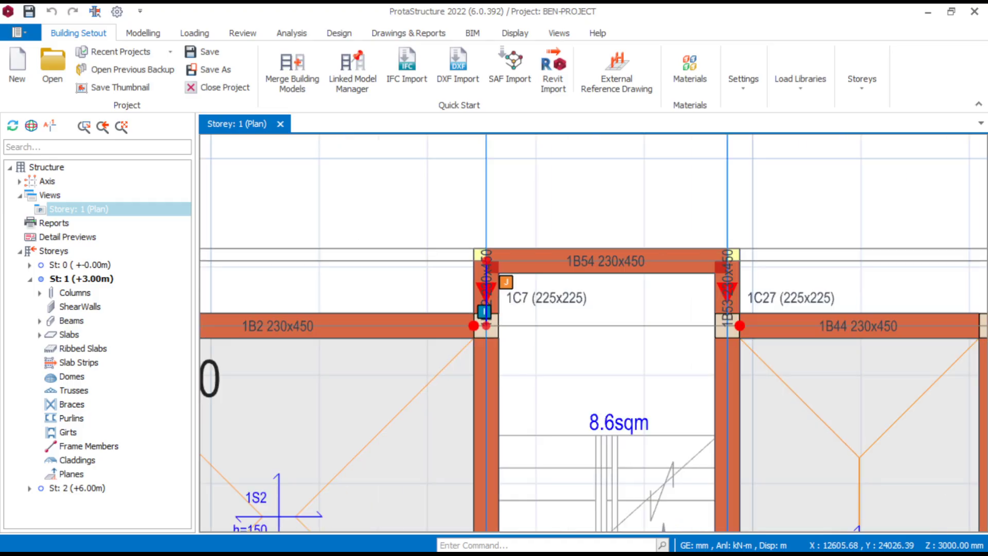
scroll(617, 262, "down", 4)
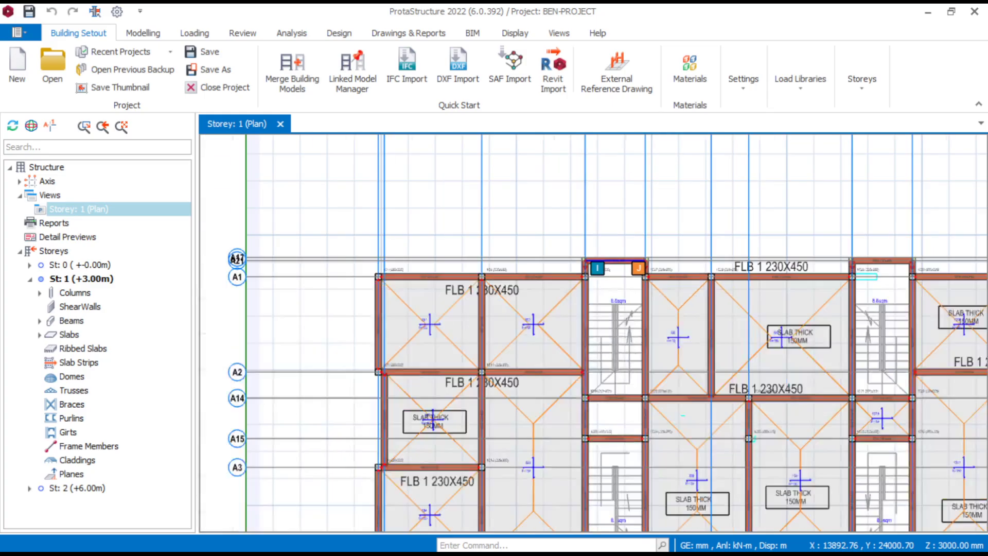
- Examine the projecting beams at the opposite end of the stairwells, around beam 1B57, and the overall storey 1 layout
scroll(630, 259, "down", 5)
scroll(744, 246, "up", 6)
scroll(604, 324, "up", 4)
scroll(597, 298, "down", 8)
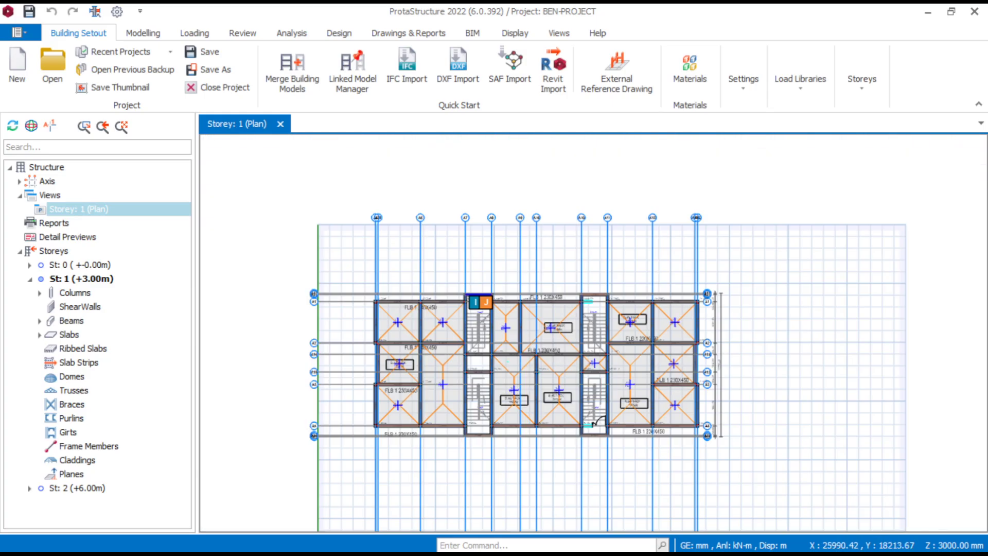
scroll(602, 492, "up", 3)
scroll(584, 390, "up", 6)
scroll(584, 388, "down", 6)
scroll(428, 378, "up", 7)
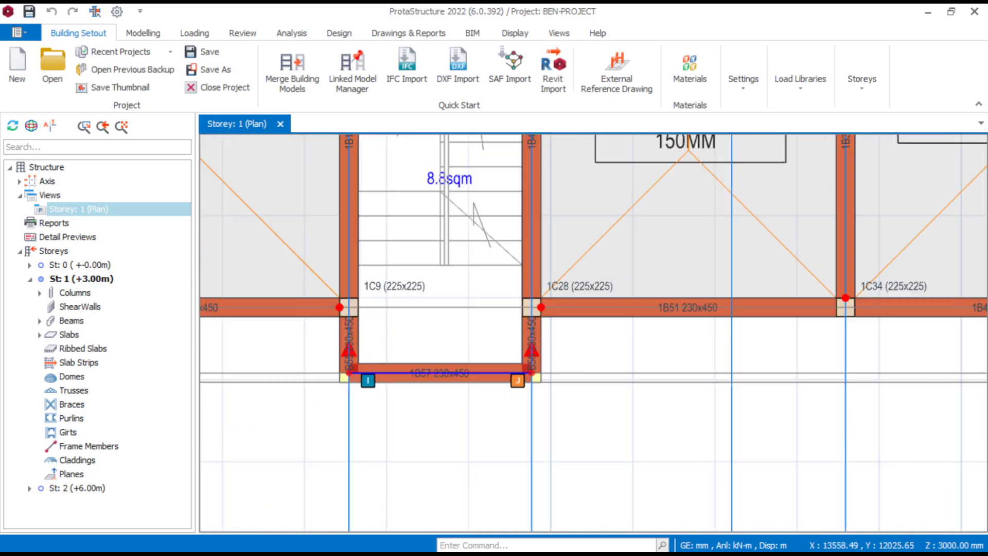
scroll(382, 502, "down", 6)
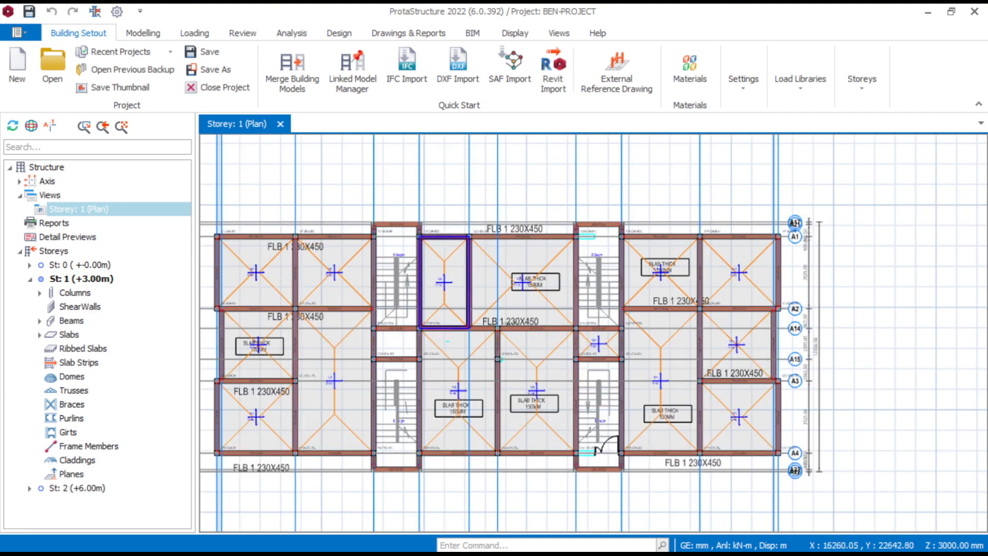
middle_click_drag(445, 245, 516, 253)
scroll(512, 248, "up", 3)
middle_click_drag(471, 226, 544, 227)
scroll(542, 223, "down", 3)
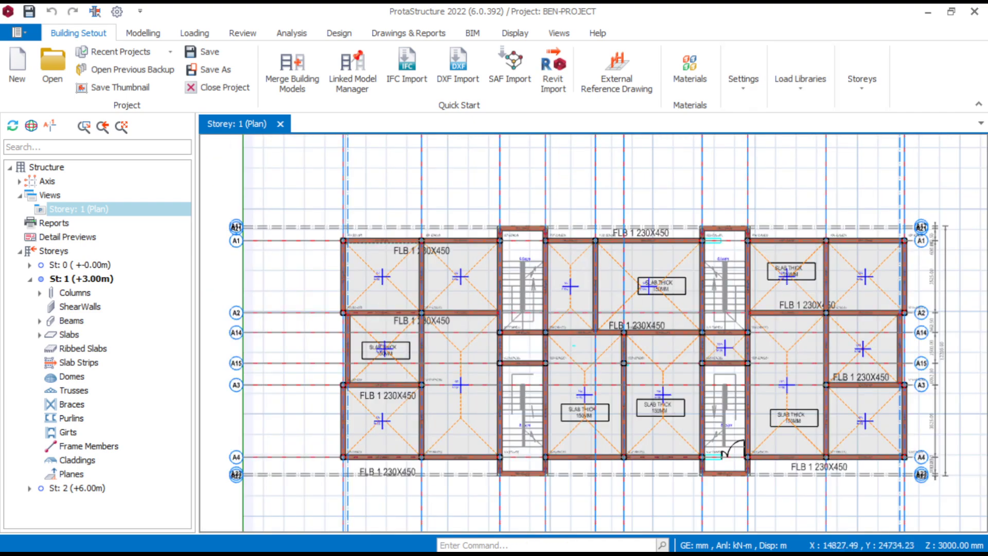
- Start generating a storey from storey 1 and limit the member types to columns and beams only
left_click(862, 80)
left_click(867, 154)
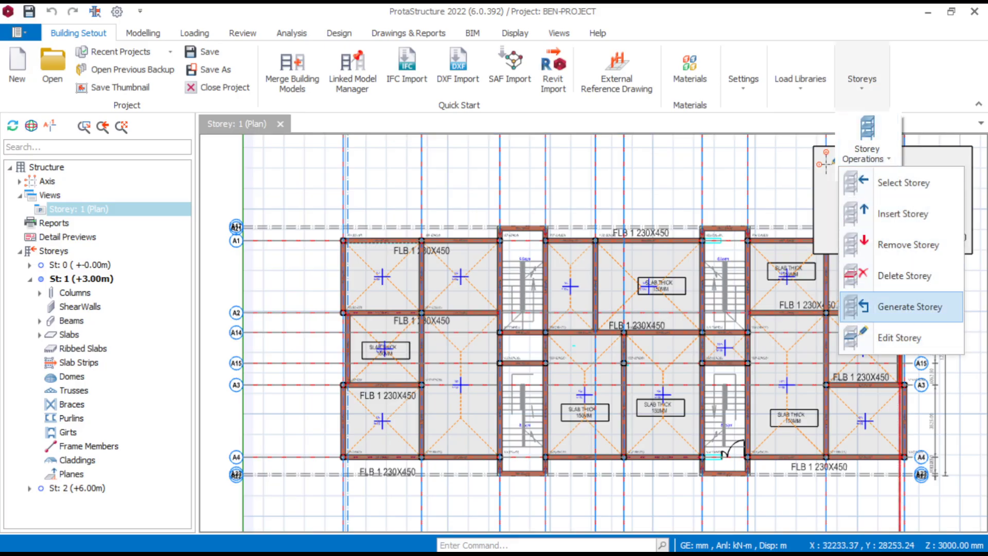
left_click(909, 307)
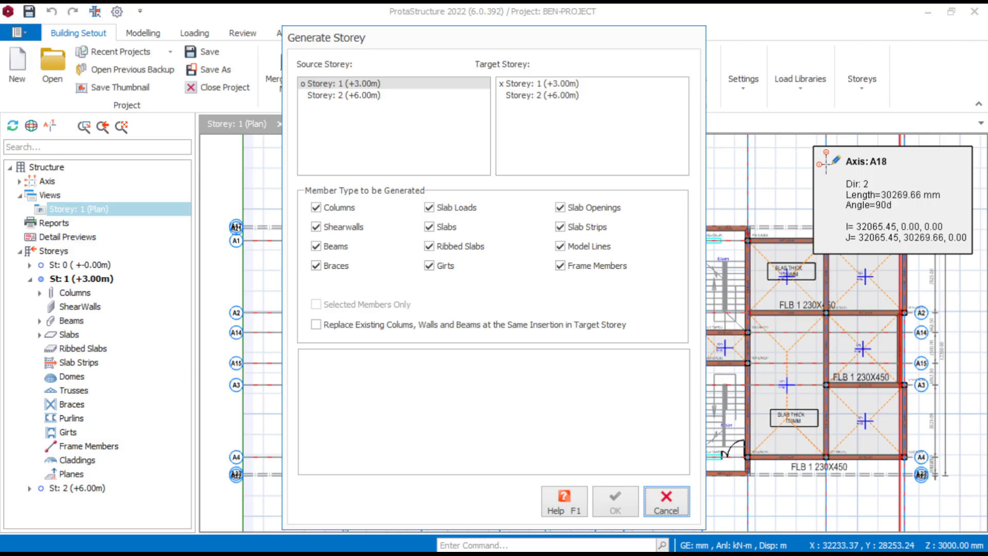
left_click(561, 207)
left_click(560, 227)
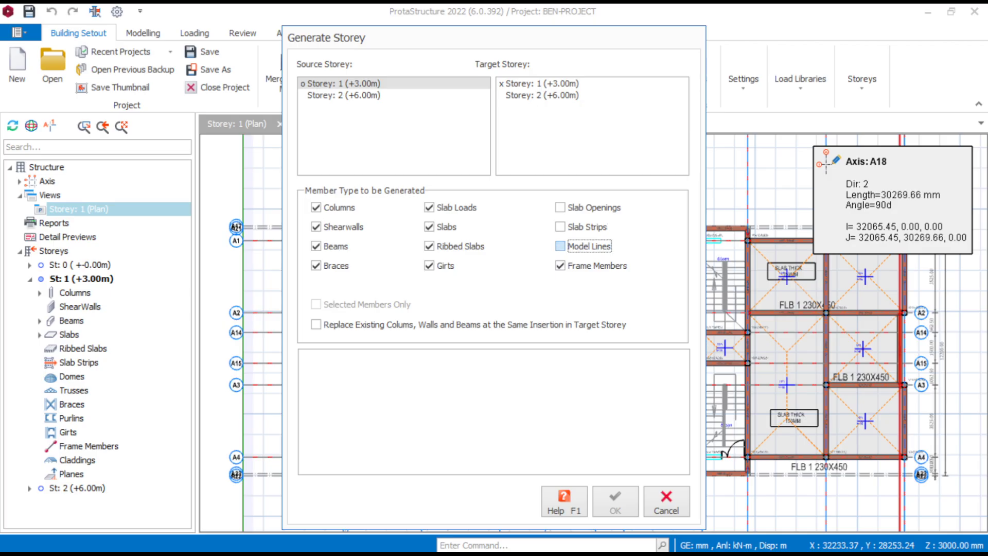
left_click(560, 265)
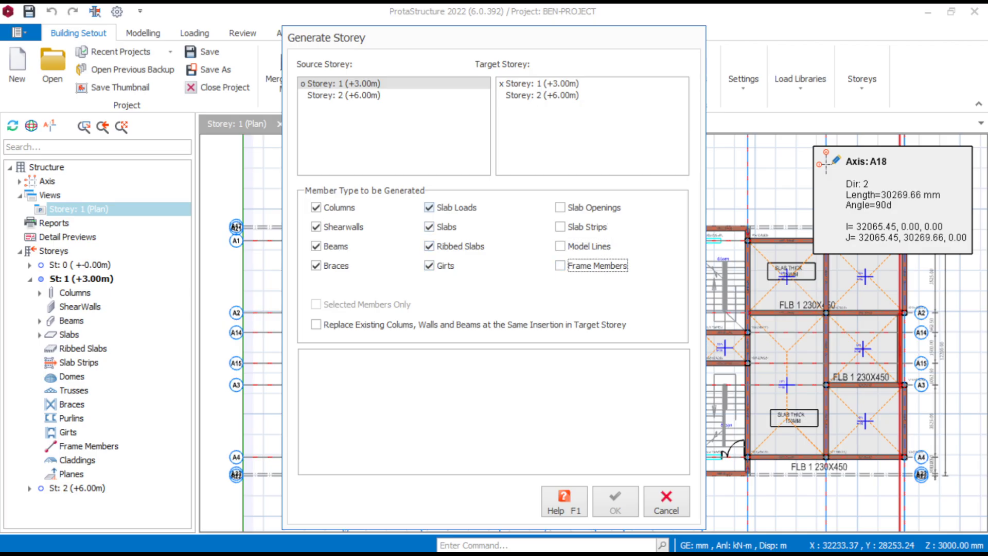
left_click(429, 207)
left_click(429, 227)
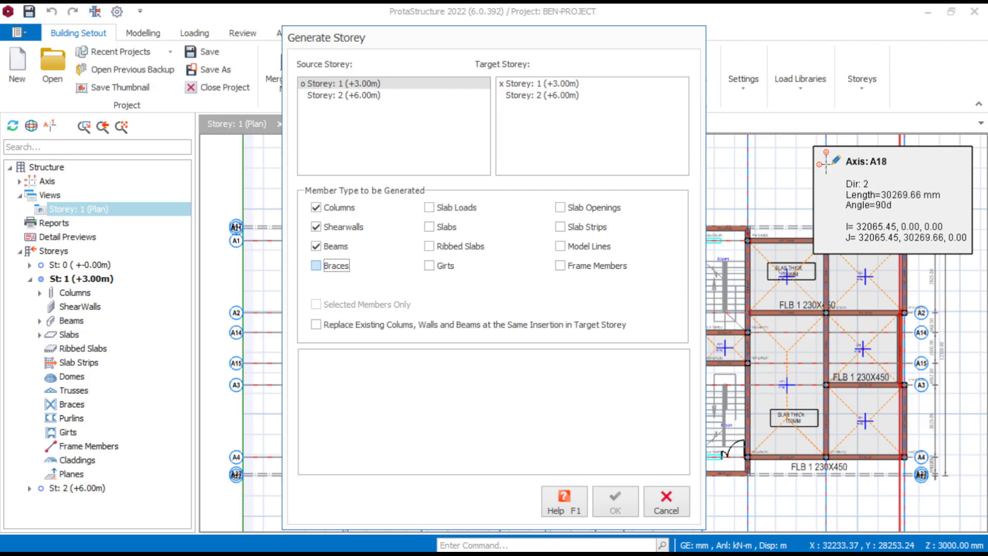
left_click(316, 227)
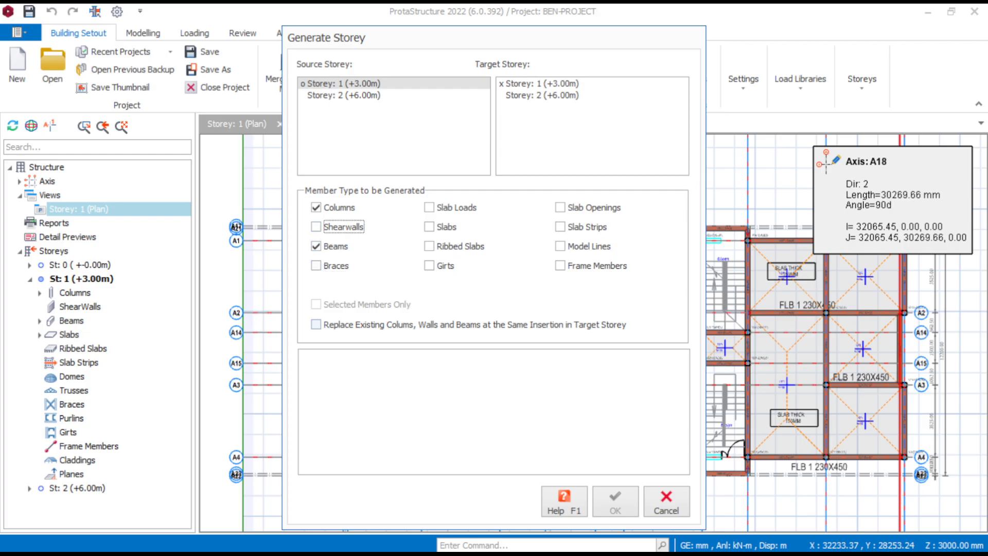
- Generate the chosen members onto target storey 2 and close the generation dialog
left_click(542, 96)
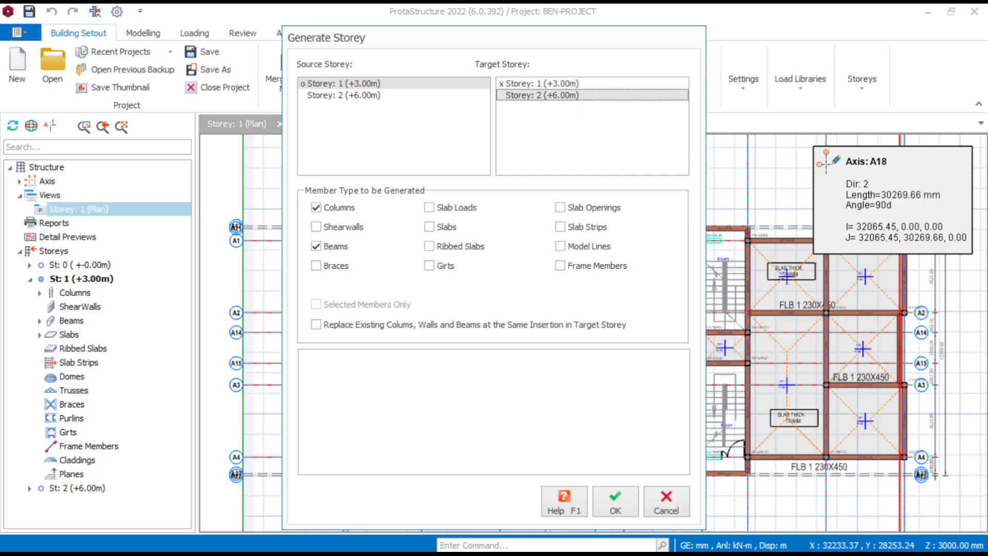
left_click(614, 502)
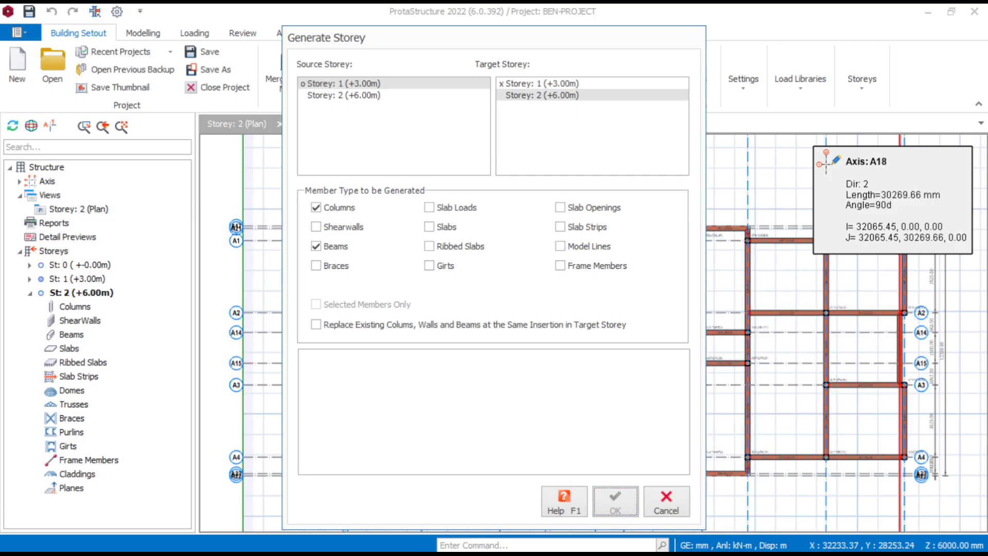
left_click(666, 501)
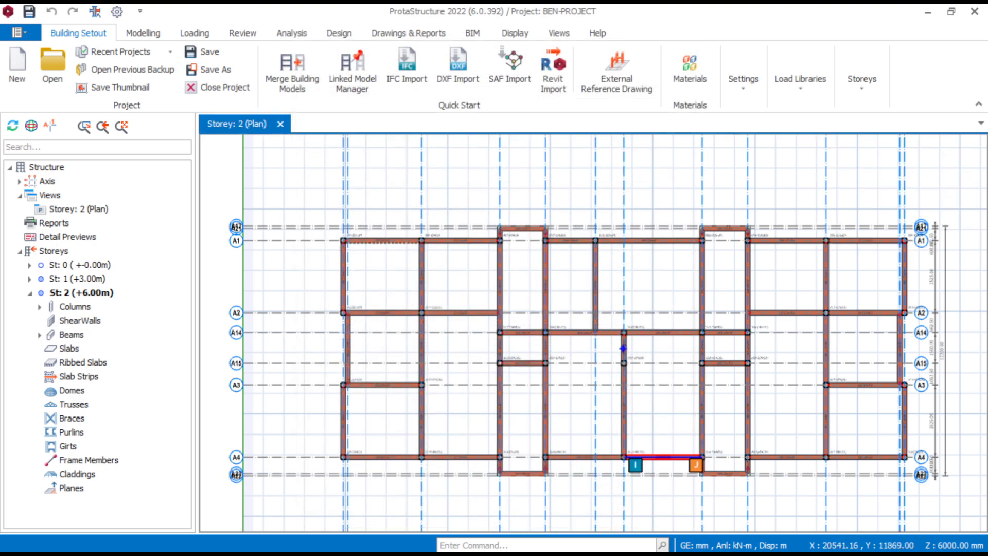
- Examine the generated columns and beams on the storey 2 plan, around beam 2B1 and the neighbouring bays
scroll(623, 348, "up", 3)
middle_click_drag(623, 349, 929, 441)
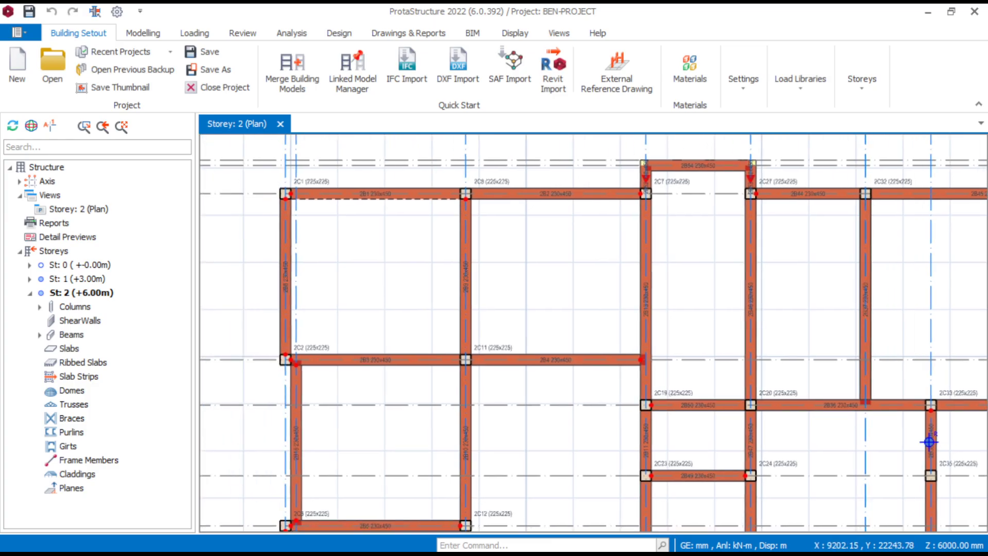
scroll(385, 189, "up", 2)
scroll(399, 201, "down", 4)
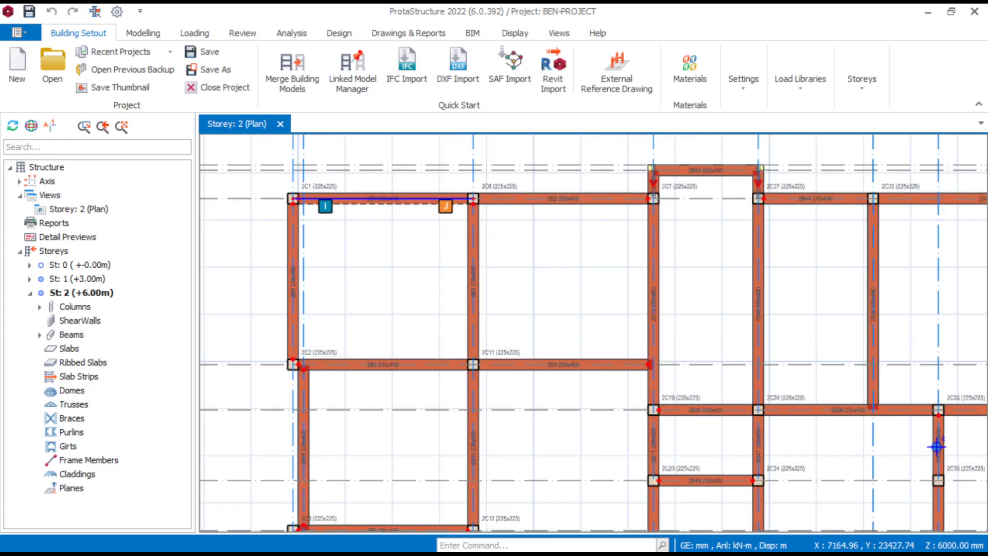
left_click(341, 229)
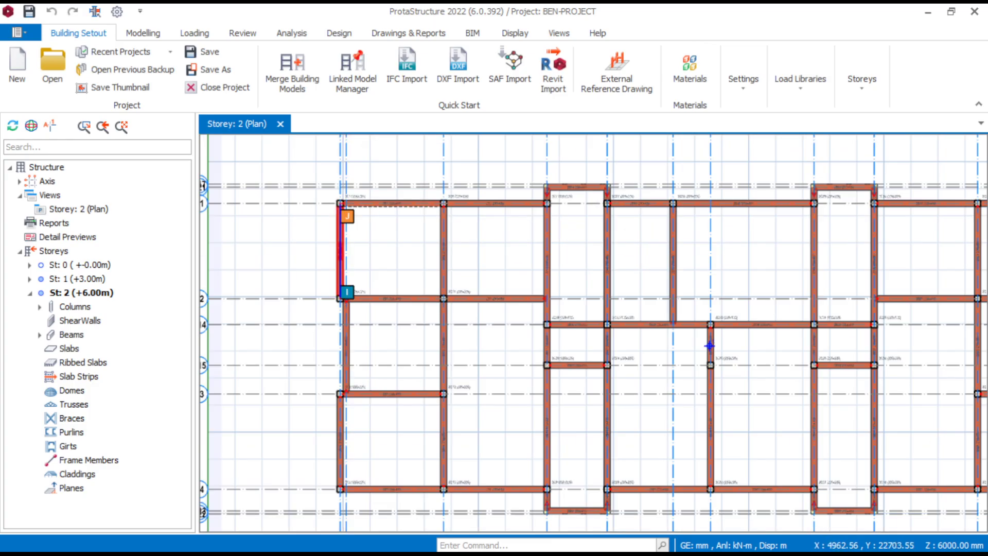
mouse_move(342, 222)
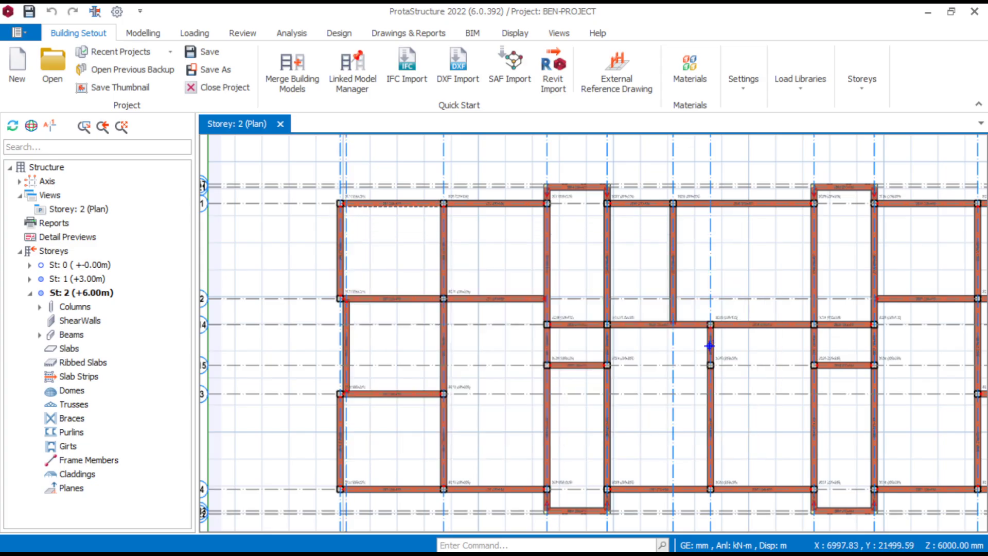
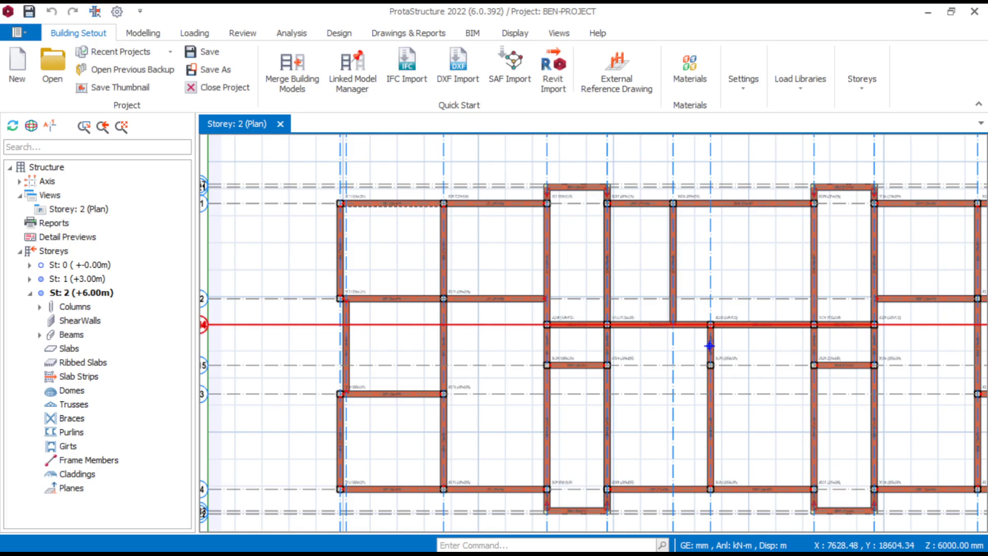
- Select all storey 2 beams from 2B1 to 2B63 and delete the wall loads assigned to them
double_click(71, 335)
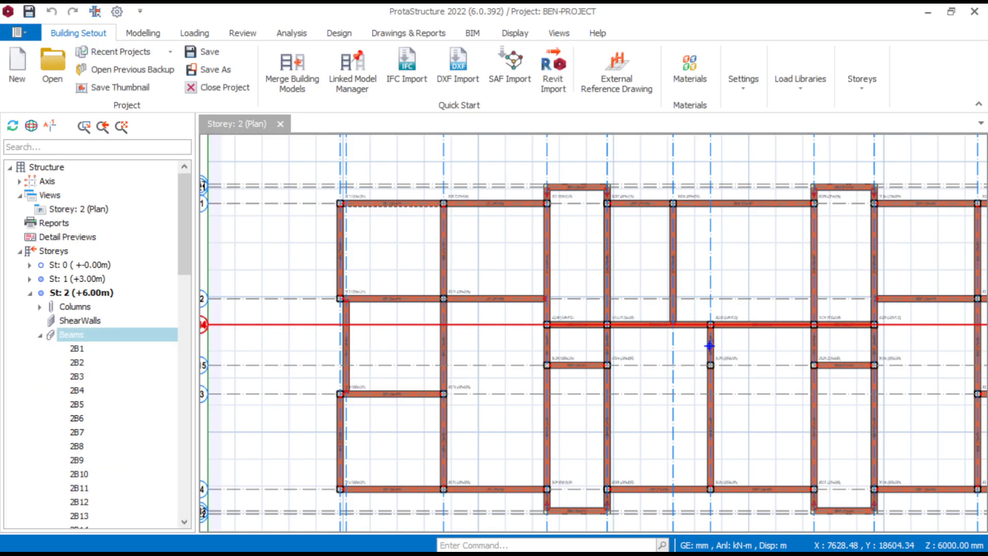
left_click(76, 348)
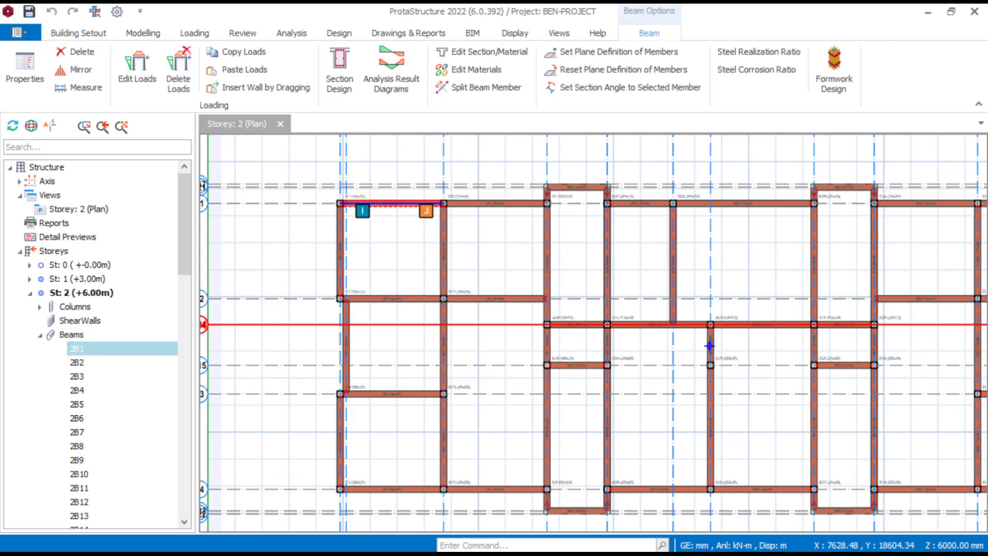
scroll(77, 348, "down", 9)
scroll(76, 348, "up", 3)
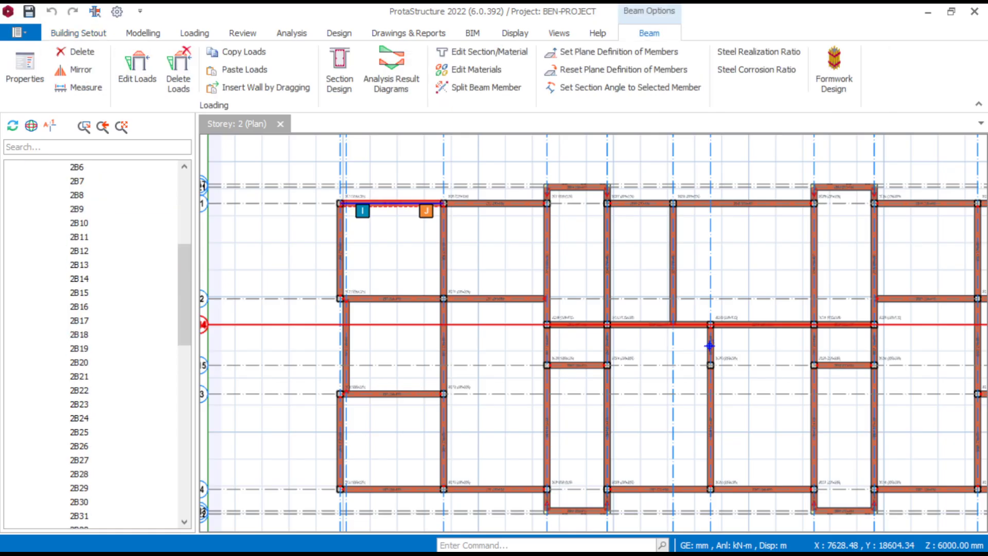
scroll(77, 264, "down", 13)
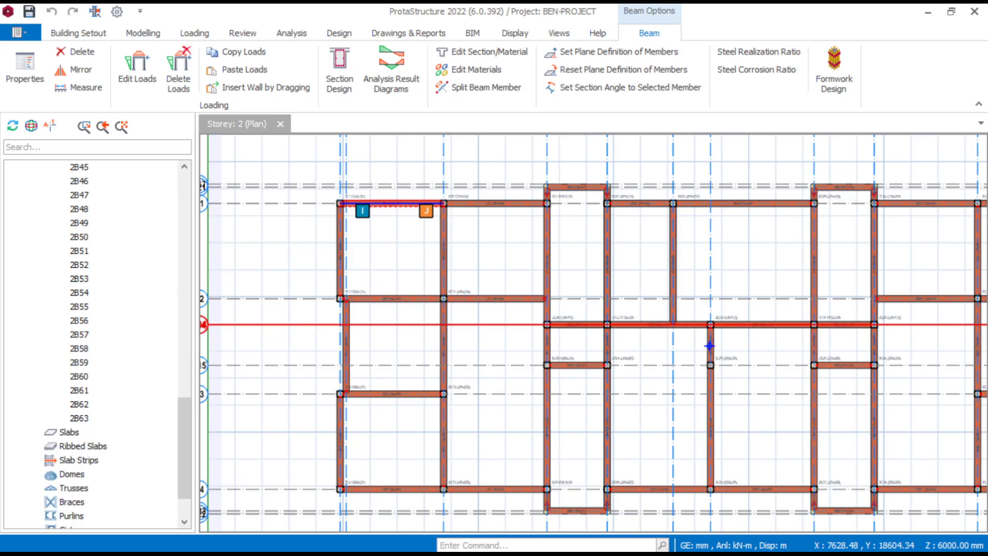
left_click(79, 418, "shift")
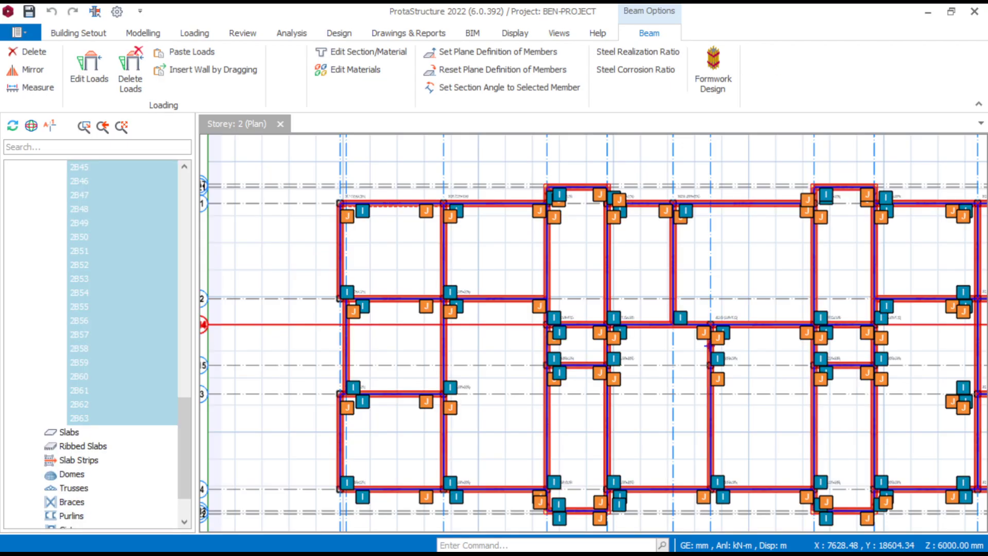
right_click(81, 417)
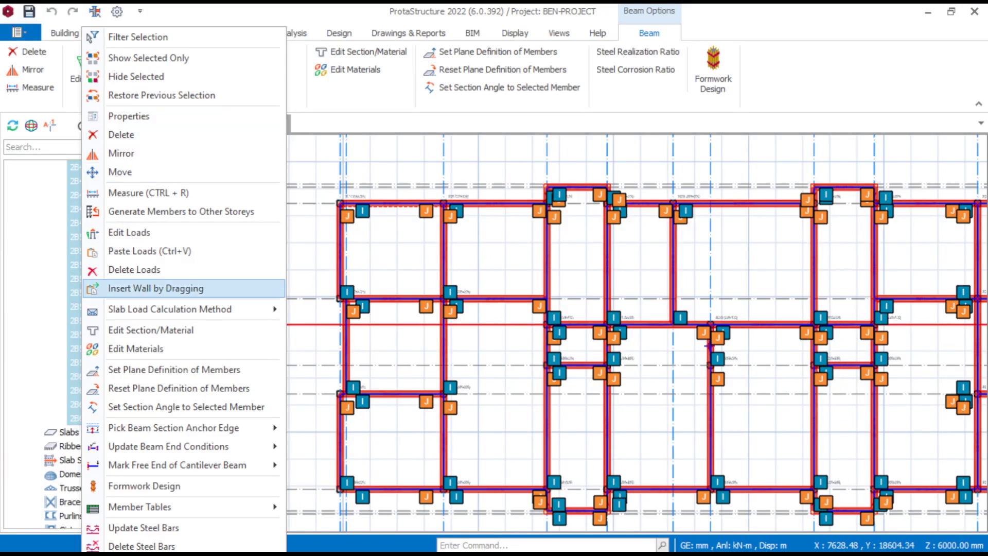
left_click(134, 269)
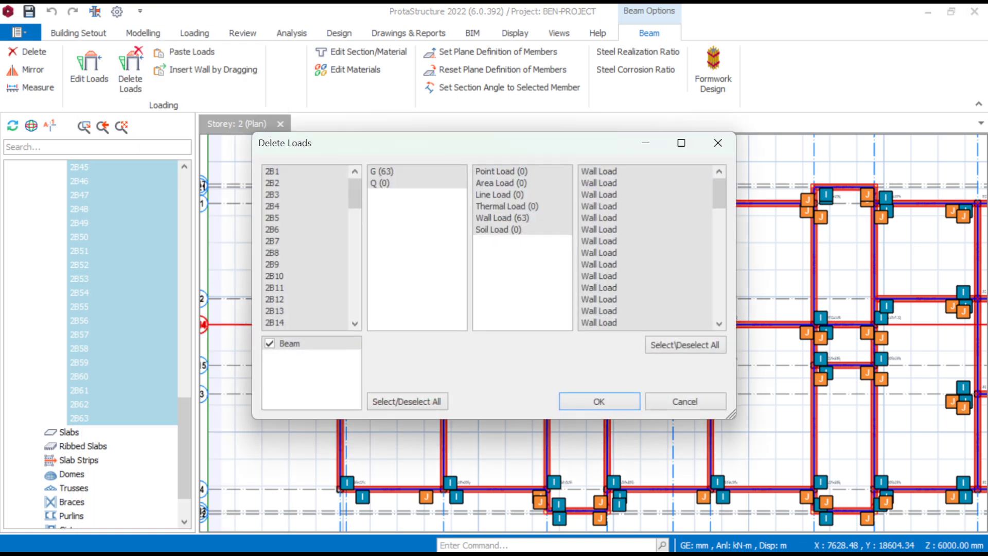
key("Return")
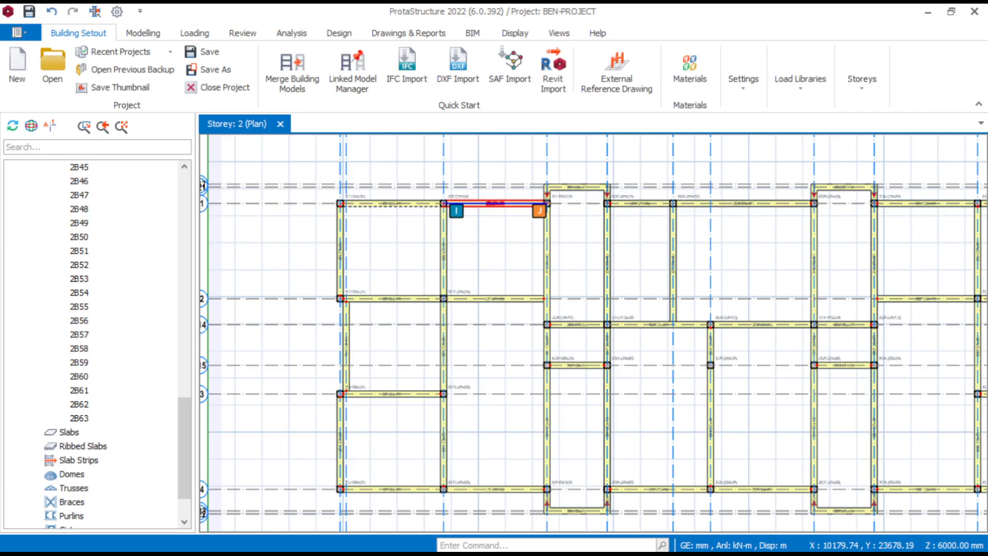
- Examine the storey 2 plan for the beams' section sizes and cleared loads, around beams 2B1, 2B2 and the neighbouring bays
scroll(497, 204, "up", 3)
scroll(519, 209, "down", 3)
scroll(409, 231, "up", 2)
scroll(386, 184, "up", 3)
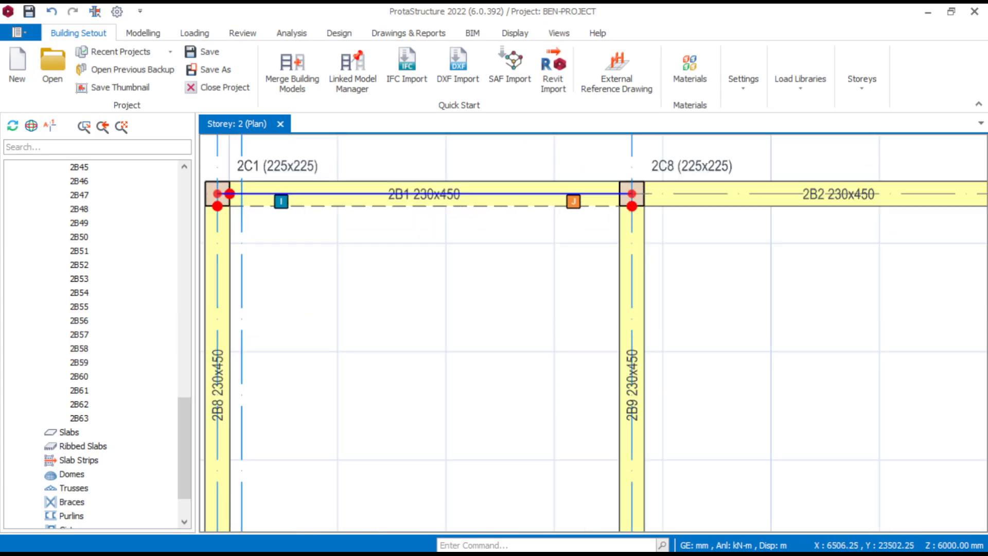
scroll(406, 226, "down", 5)
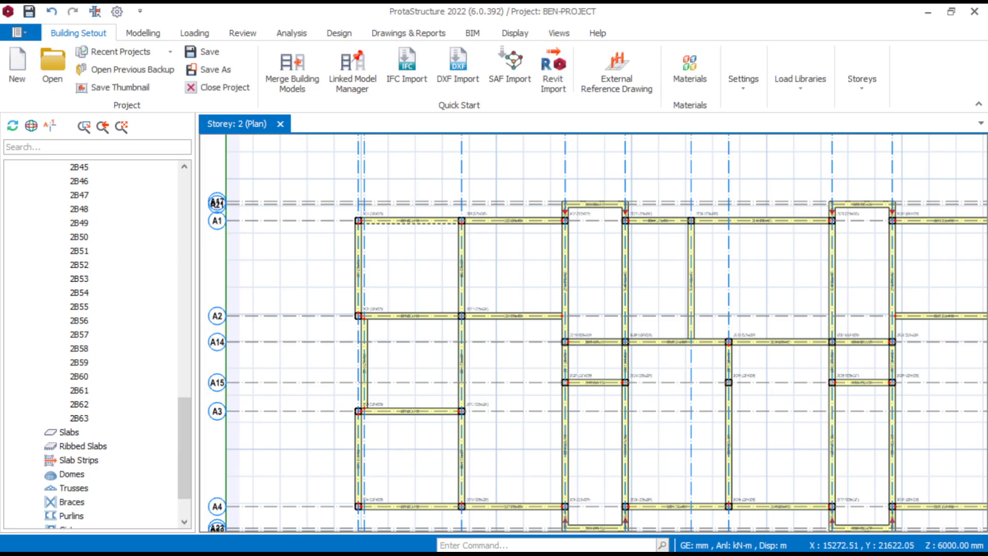
scroll(648, 235, "up", 2)
scroll(607, 242, "down", 4)
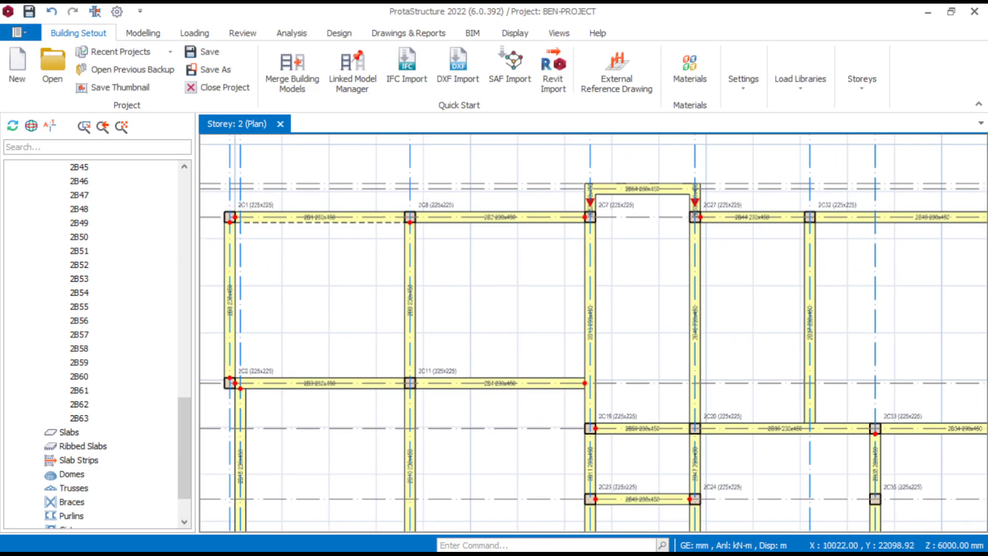
scroll(437, 249, "up", 4)
middle_click_drag(295, 268, 448, 268)
scroll(447, 268, "up", 2)
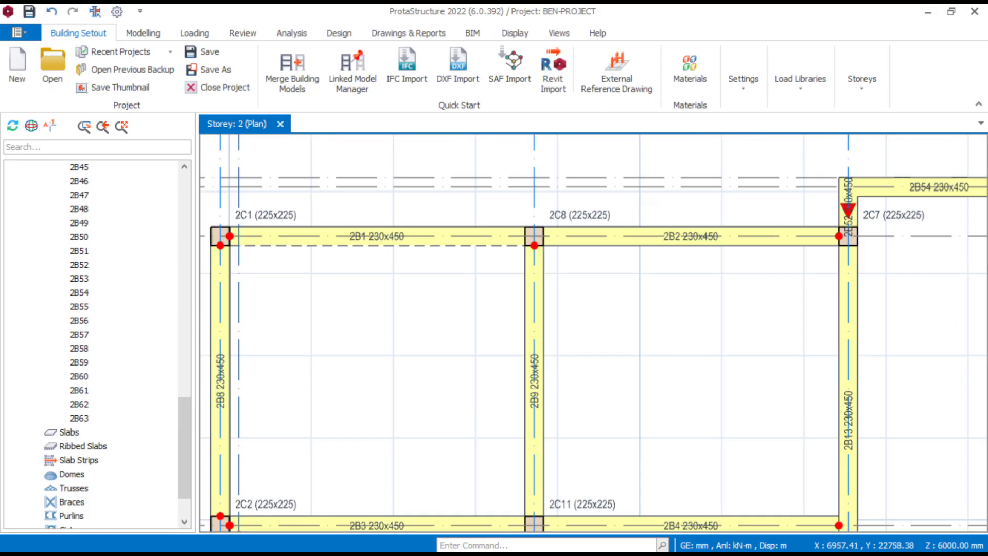
middle_click_drag(253, 264, 334, 282)
scroll(97, 339, "up", 13)
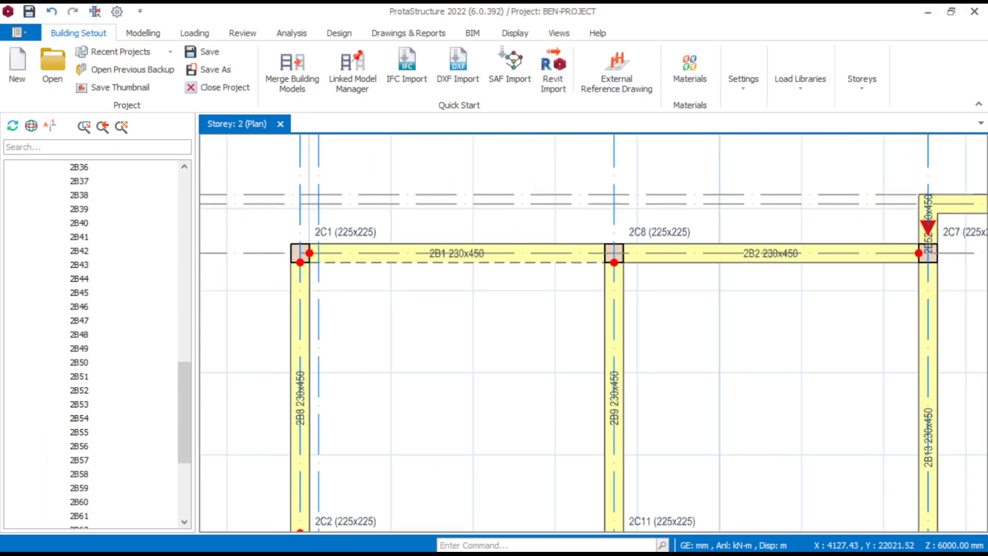
- Select all storey 2 beams from 2B1 to 2B63 and set their section depth H to 300 mm
scroll(98, 340, "down", 10)
scroll(98, 340, "down", 4)
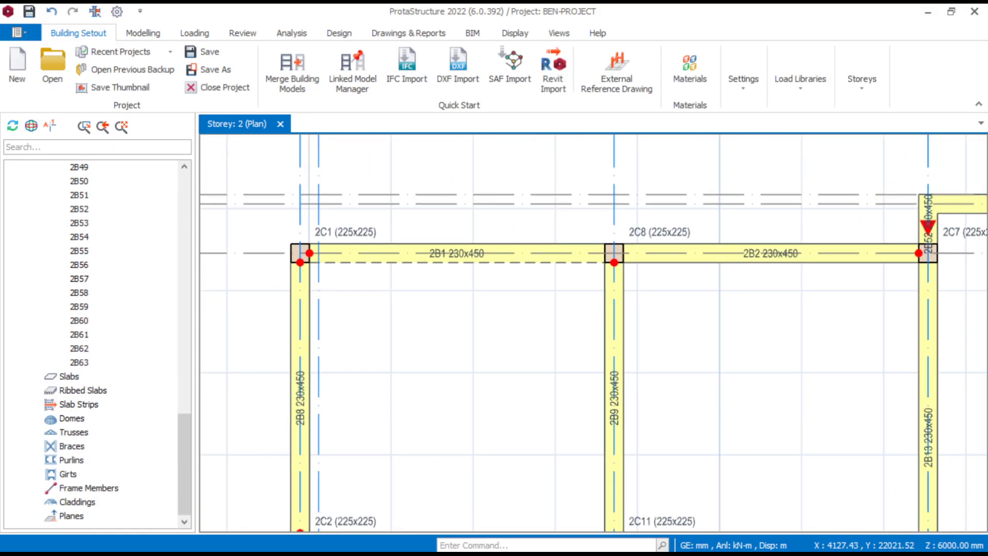
scroll(98, 339, "up", 20)
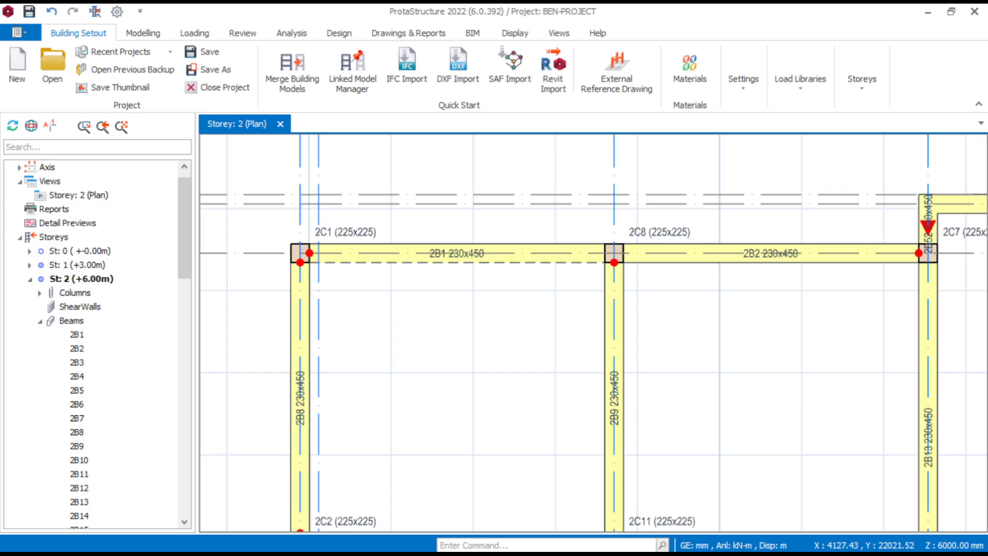
scroll(103, 403, "down", 20)
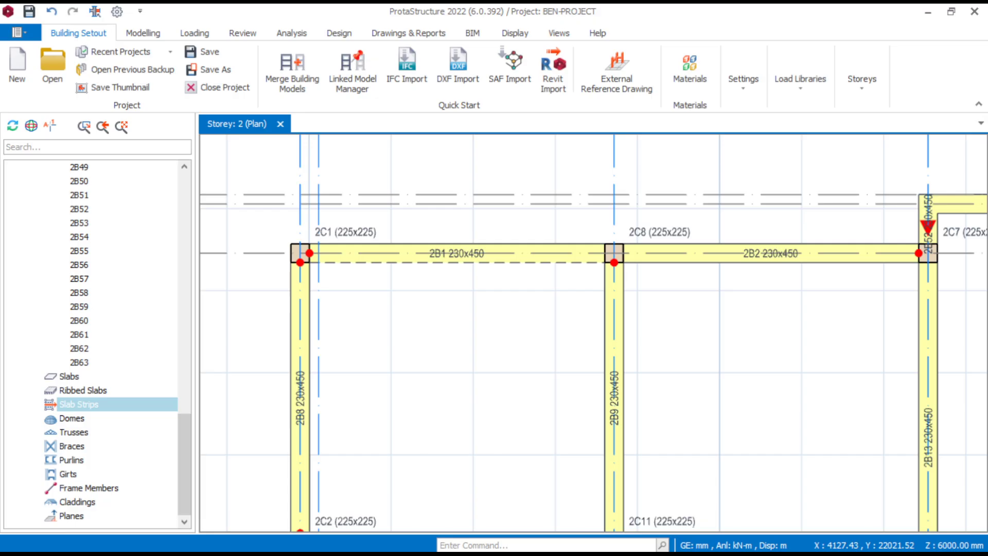
scroll(103, 404, "up", 16)
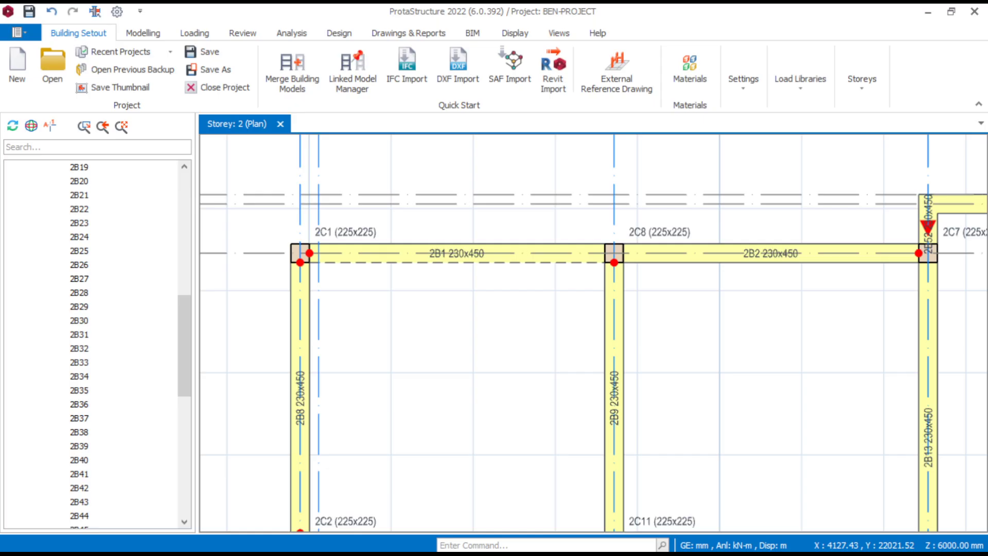
scroll(98, 344, "up", 1)
left_click(77, 209)
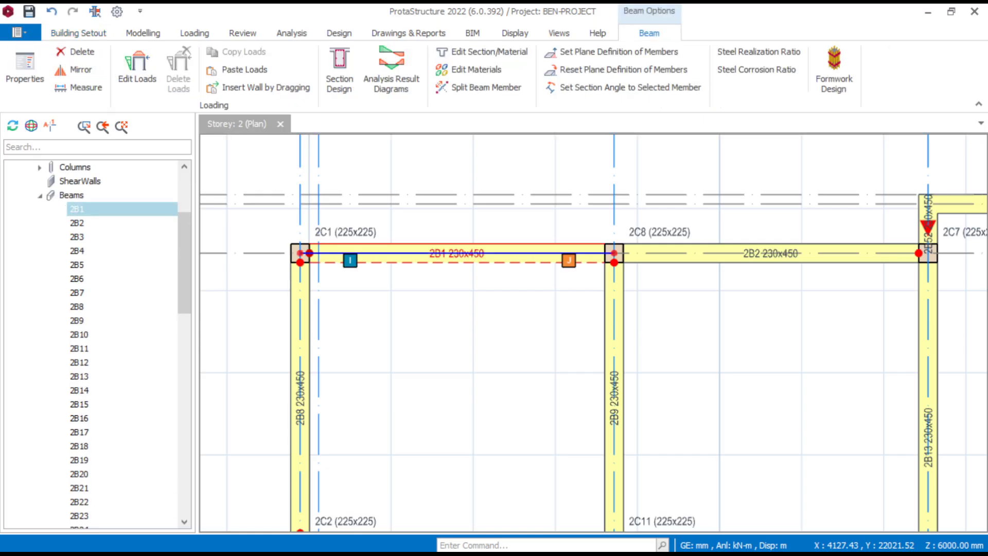
scroll(77, 209, "down", 9)
scroll(98, 340, "down", 8)
left_click(80, 362, "shift")
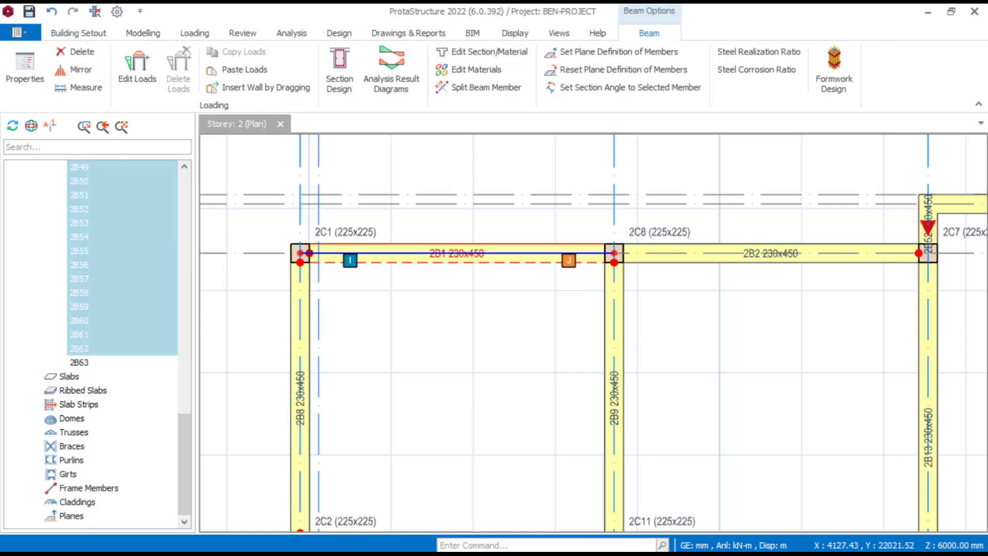
right_click(81, 363)
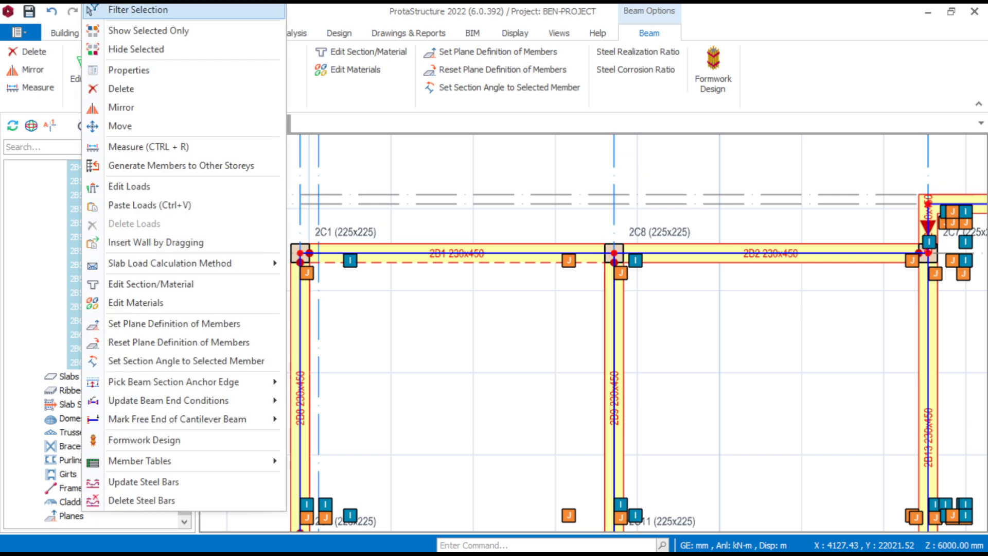
left_click(151, 284)
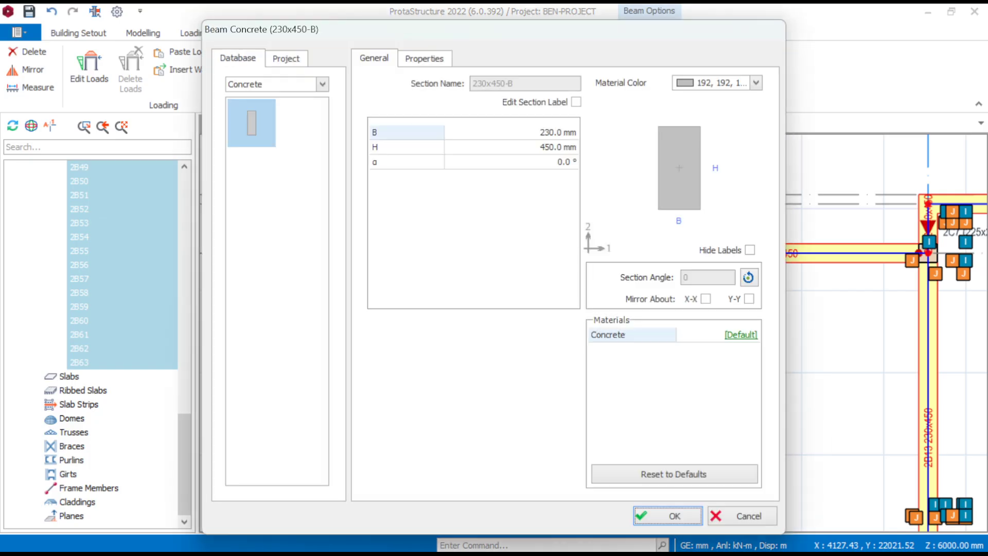
left_click(558, 147)
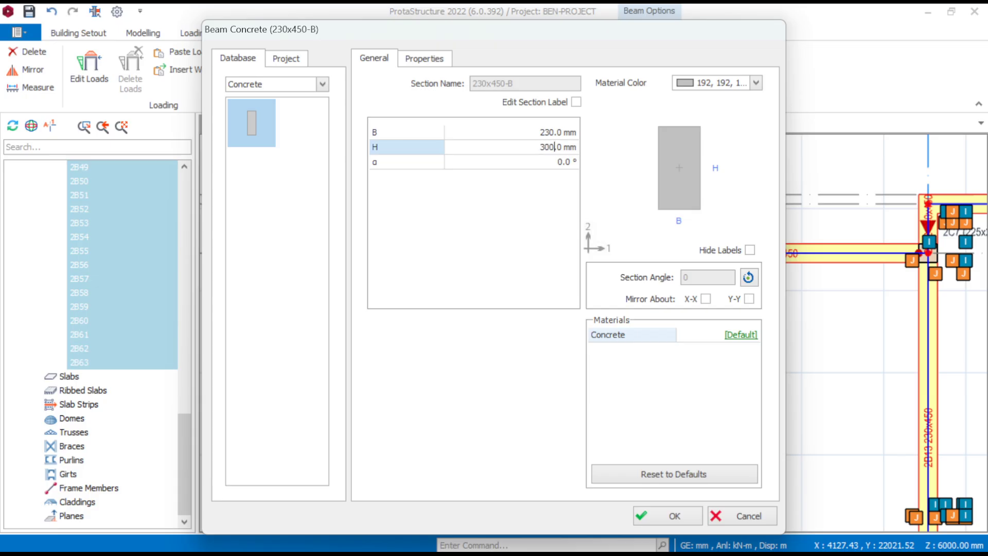
key("Return")
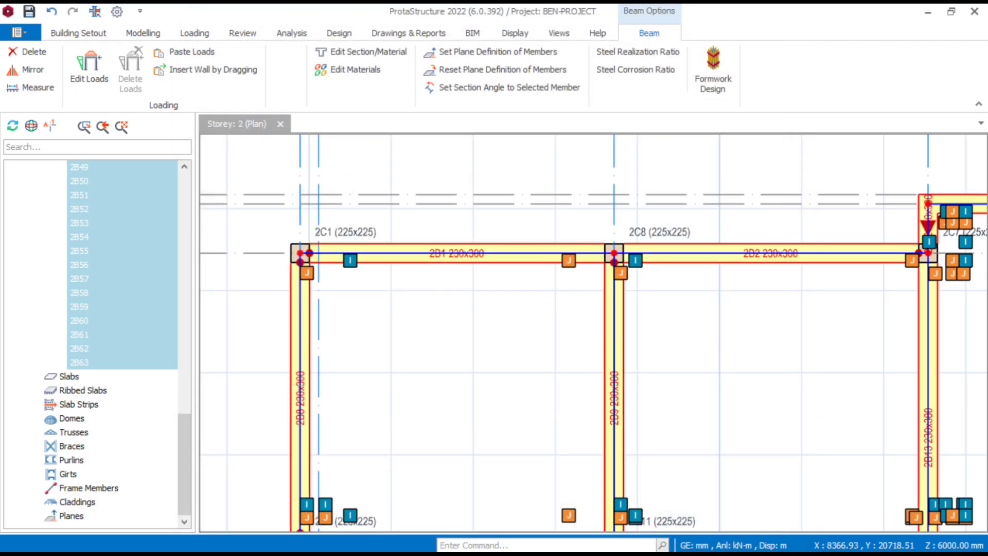
key("Escape")
- Check the resized beams on the storey 2 plan and open a 3D physical model view
scroll(468, 264, "up", 3)
scroll(481, 242, "down", 8)
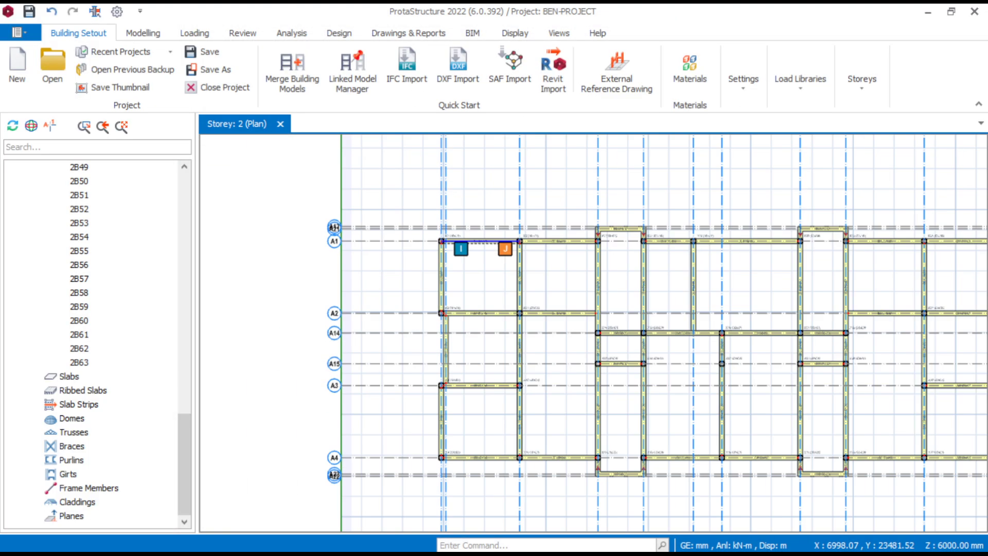
scroll(656, 242, "up", 5)
scroll(641, 237, "down", 3)
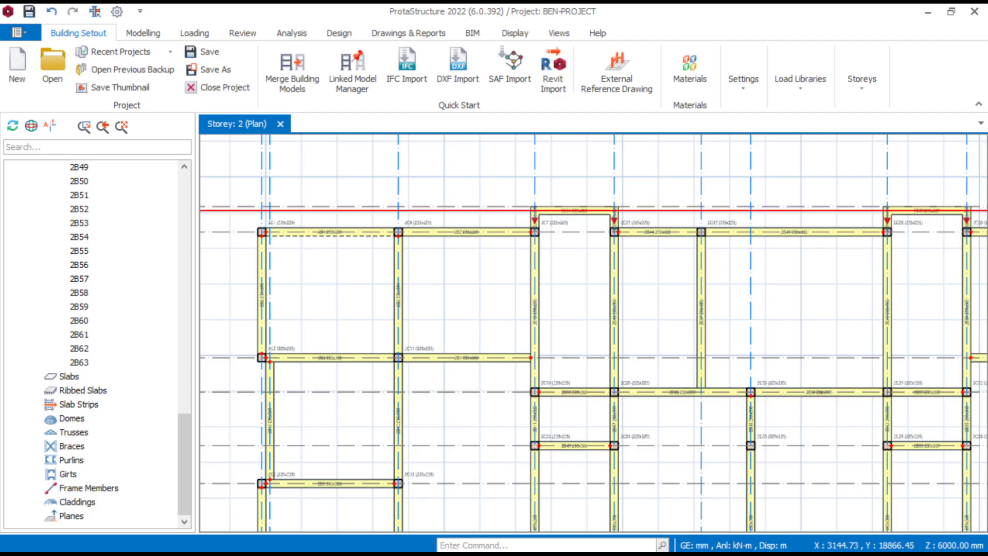
right_click(242, 124)
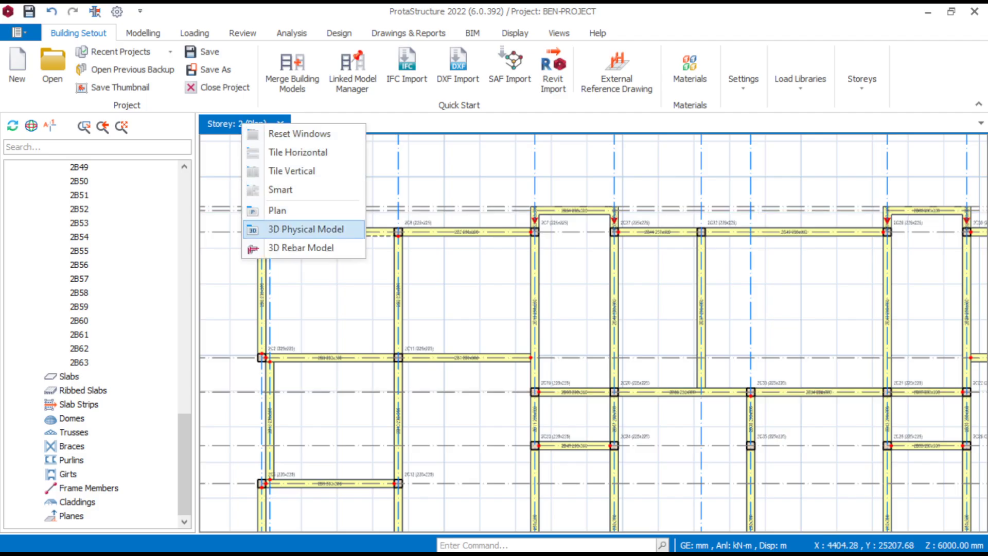
left_click(226, 157)
right_click(234, 124)
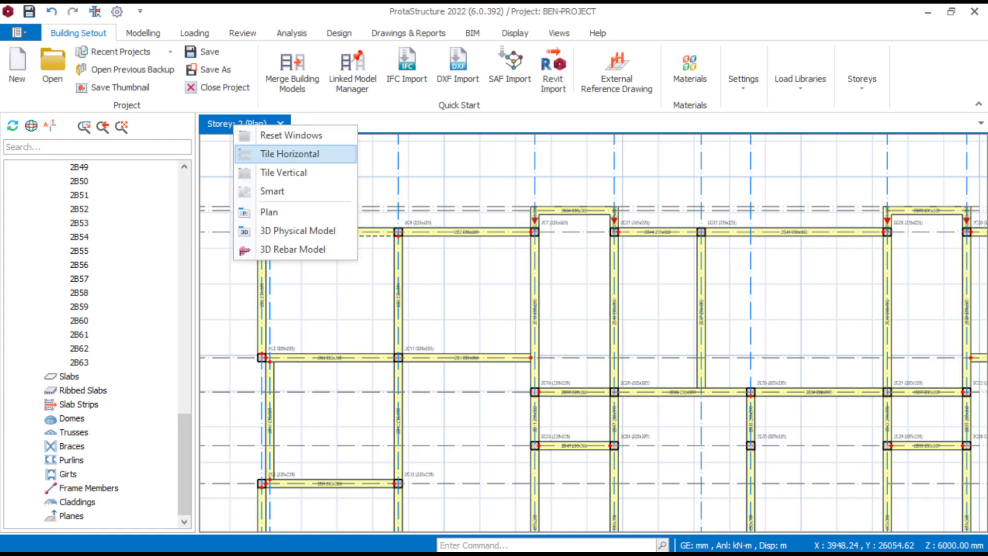
left_click(272, 230)
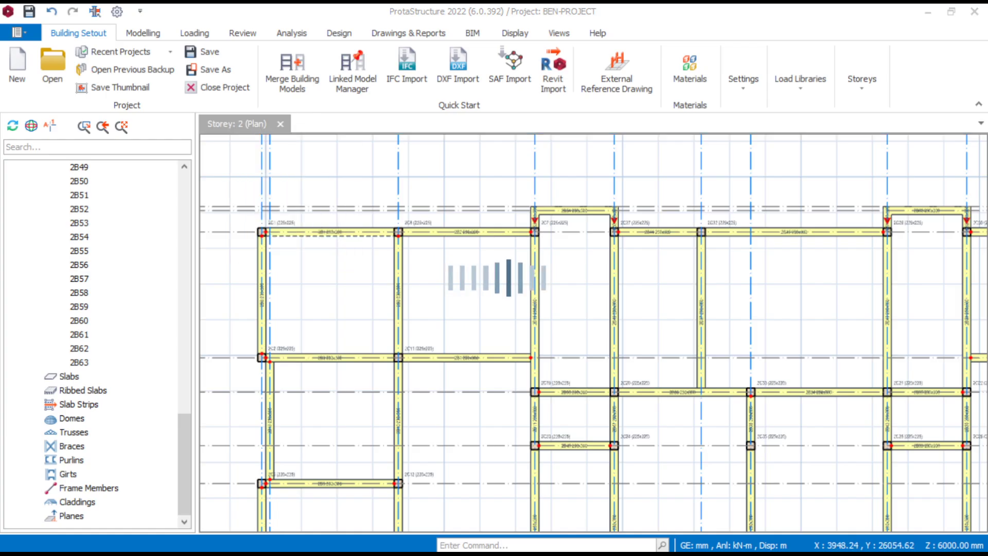
- Examine the storey 2 columns and beams above storey 1 in the 3D model from the front and right sides
scroll(620, 262, "up", 5)
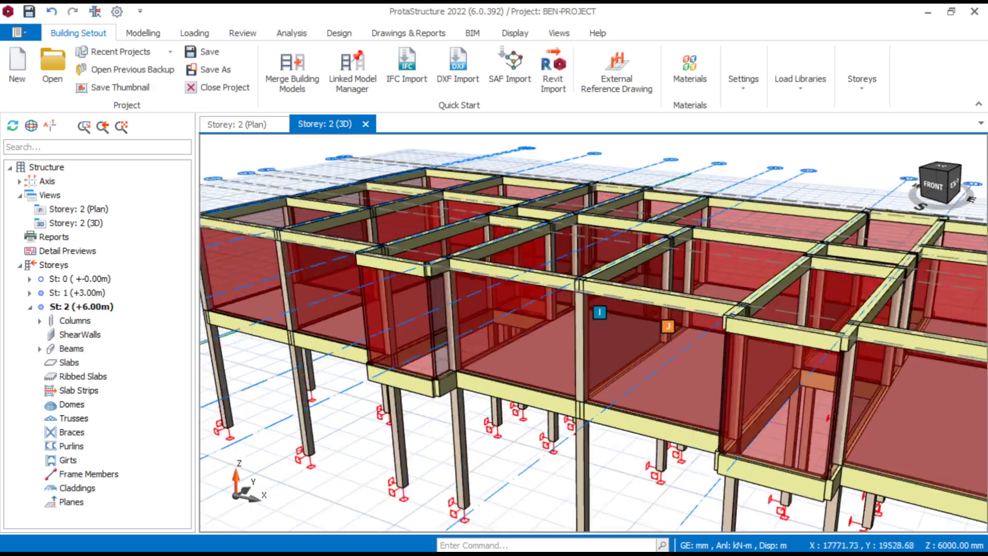
scroll(618, 263, "down", 6)
mouse_move(616, 264)
middle_mouse_down()
mouse_move(553, 309)
mouse_move(633, 261)
mouse_move(600, 275)
middle_mouse_up()
scroll(637, 271, "up", 8)
scroll(638, 309, "down", 8)
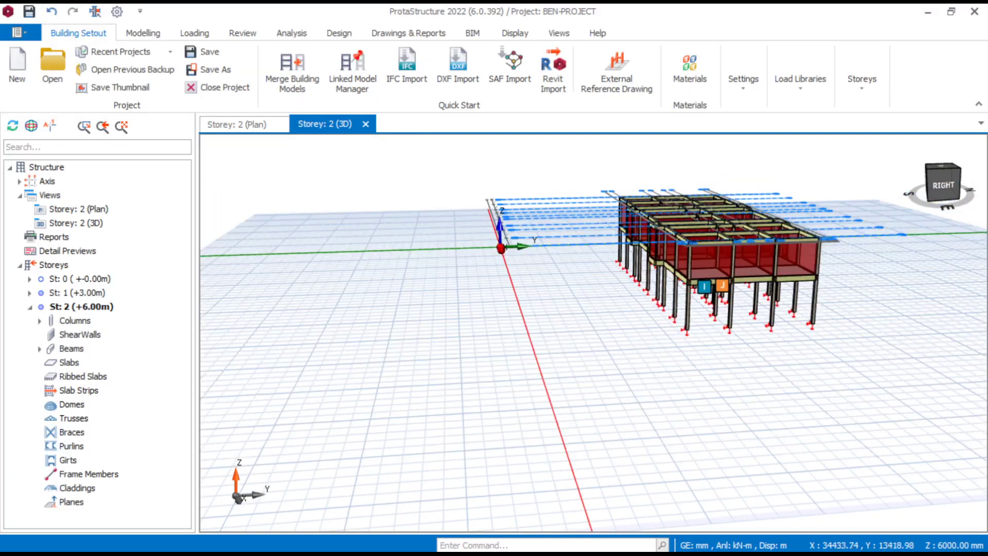
scroll(638, 309, "up", 8)
scroll(638, 309, "down", 10)
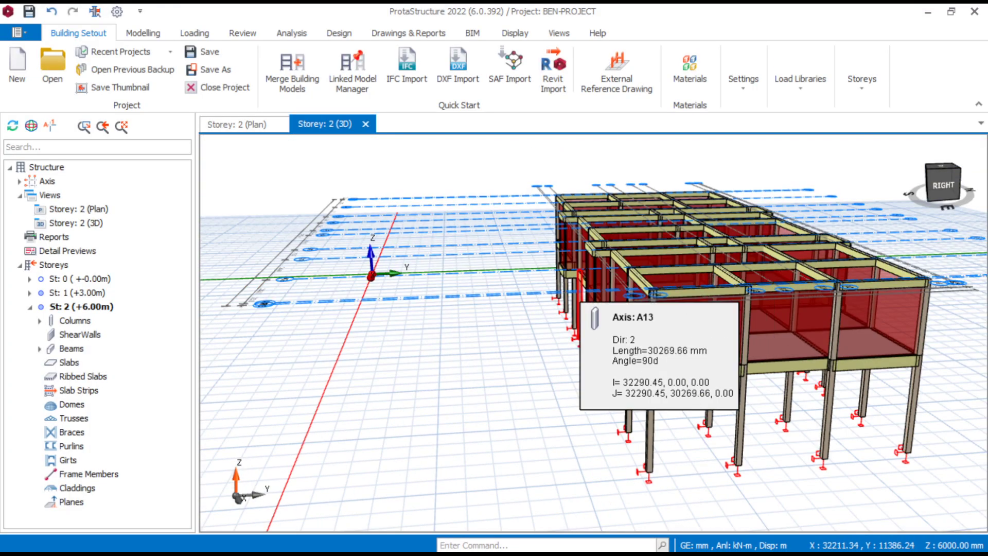
scroll(566, 273, "up", 3)
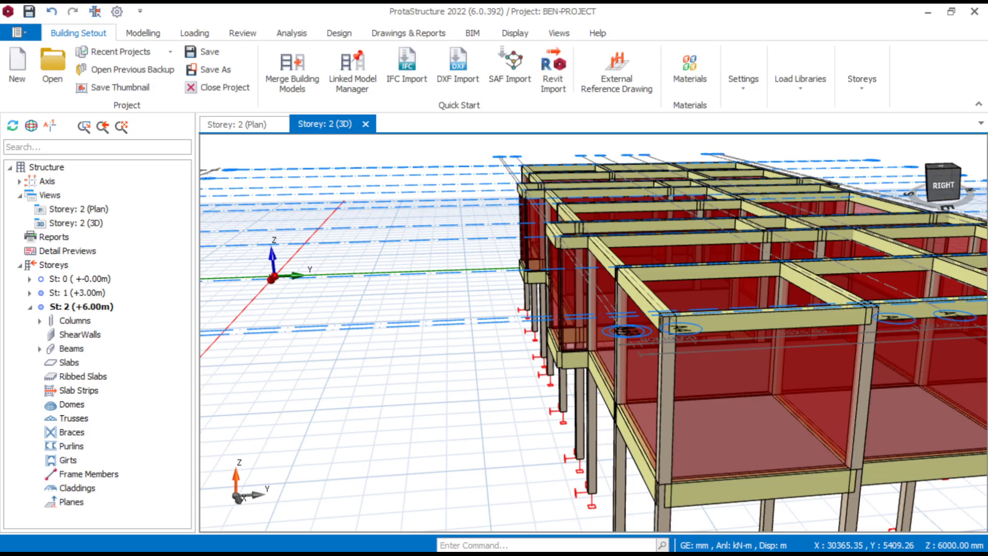
- Return to the storey 2 plan and bring columns 2C7 and 2C27 beside beam 2B54 into view
left_click(237, 125)
scroll(633, 232, "up", 8)
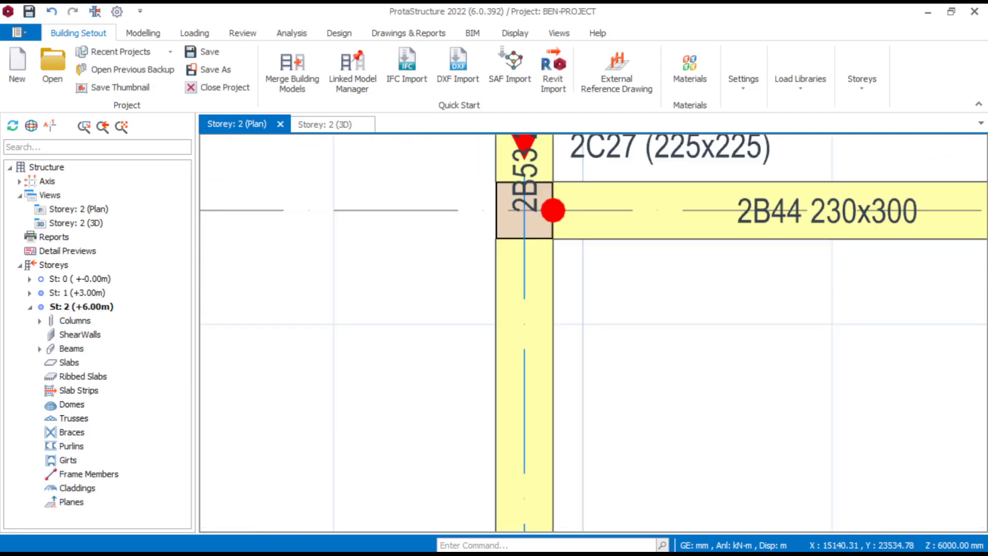
middle_click_drag(576, 262, 661, 288)
scroll(655, 278, "down", 4)
scroll(517, 245, "up", 2)
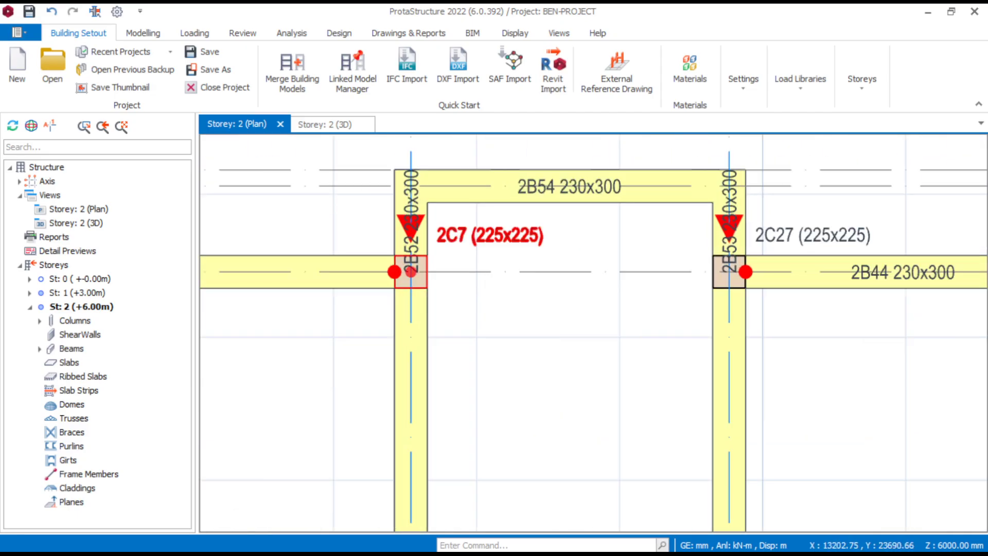
left_click(466, 242)
scroll(463, 241, "down", 2)
left_click(615, 257)
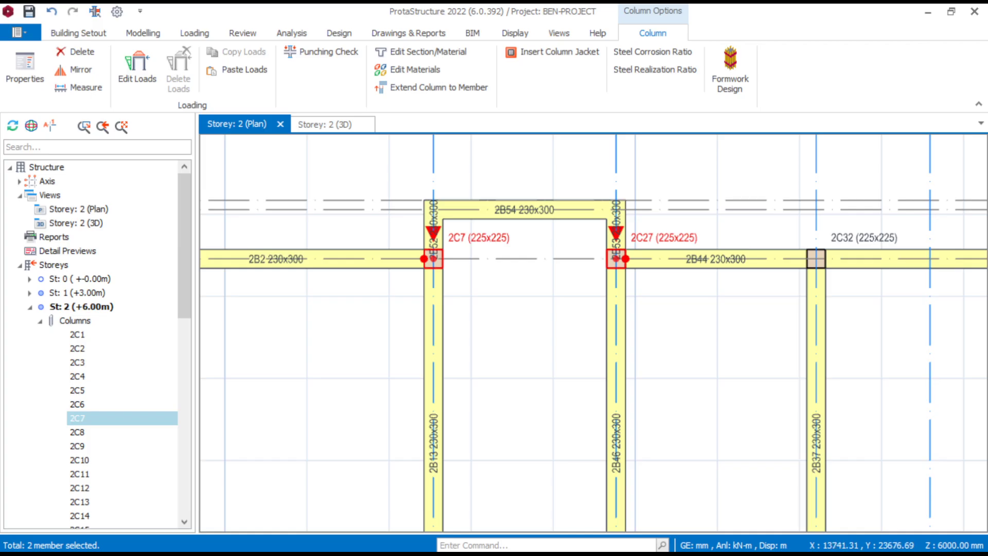
key("Escape")
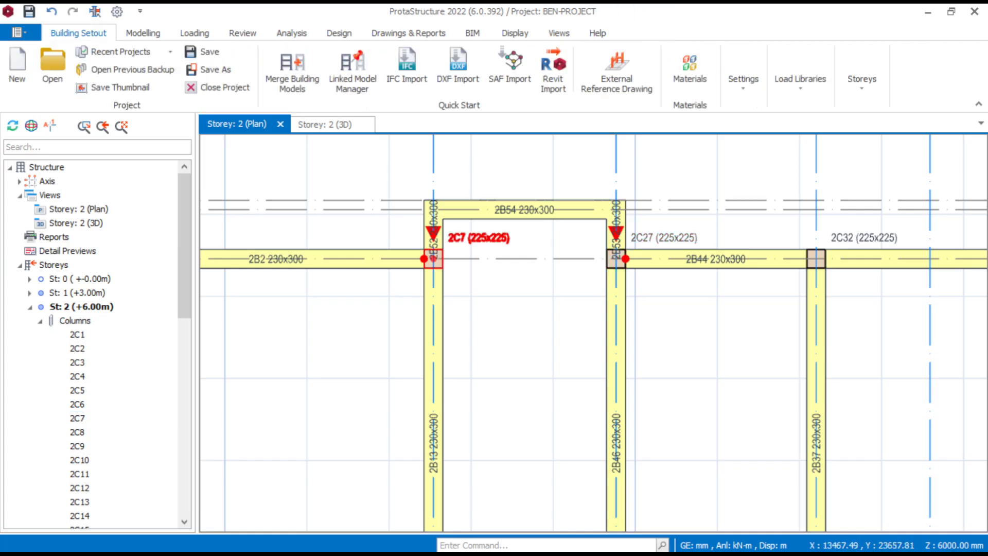
- Move column 2C7 to the axis intersection where beams 2B52 and 2B54 meet
right_click(510, 238)
left_click(545, 124)
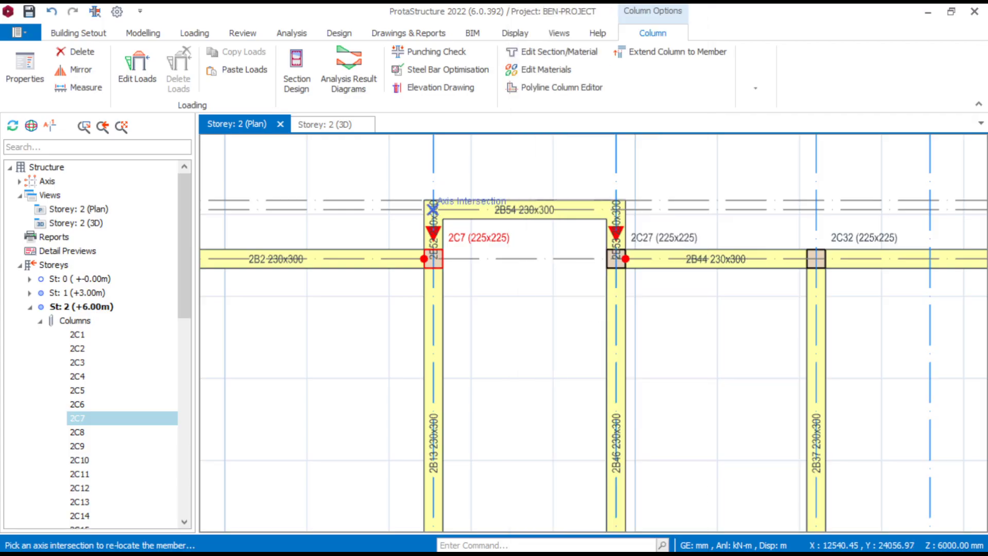
scroll(434, 212, "up", 2)
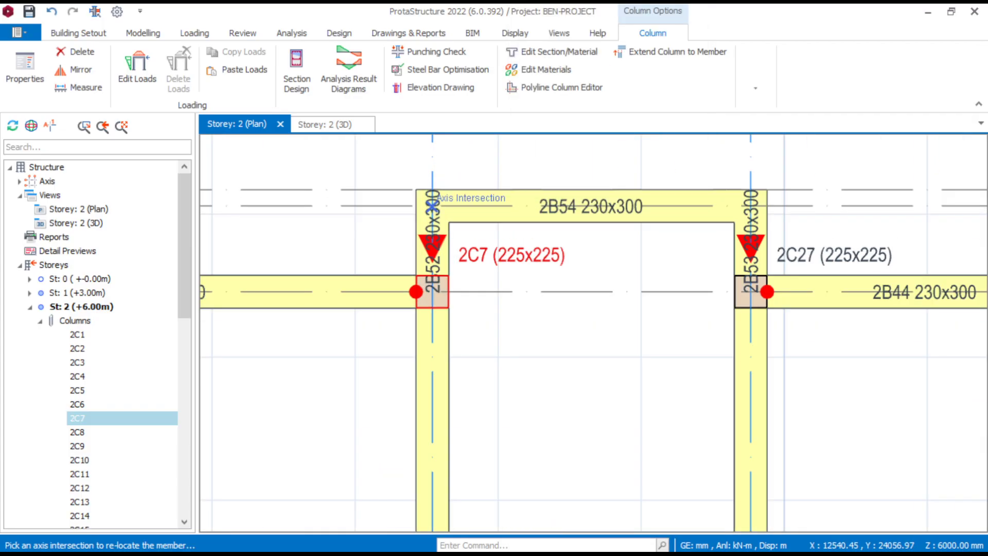
left_click(432, 205)
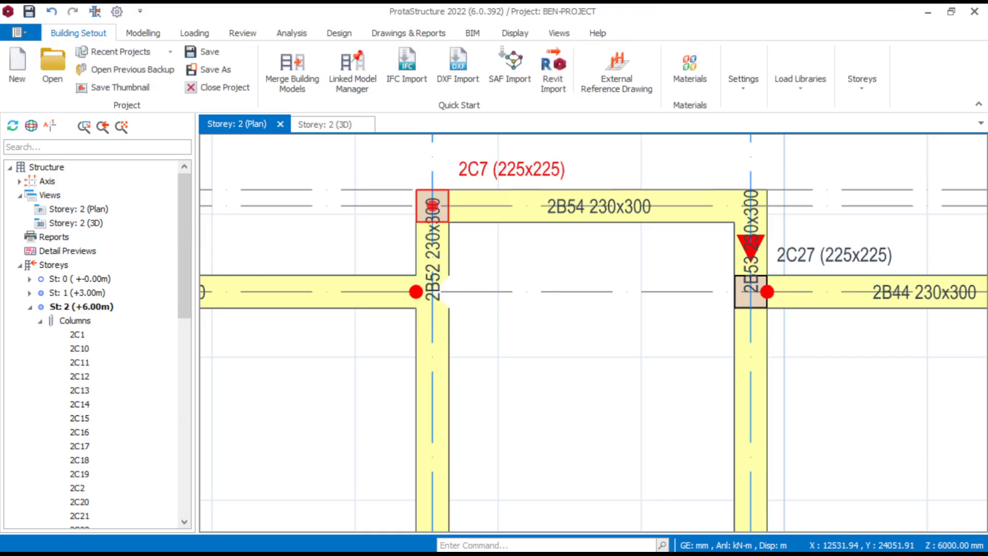
middle_click_drag(815, 274, 783, 276)
right_click(817, 257)
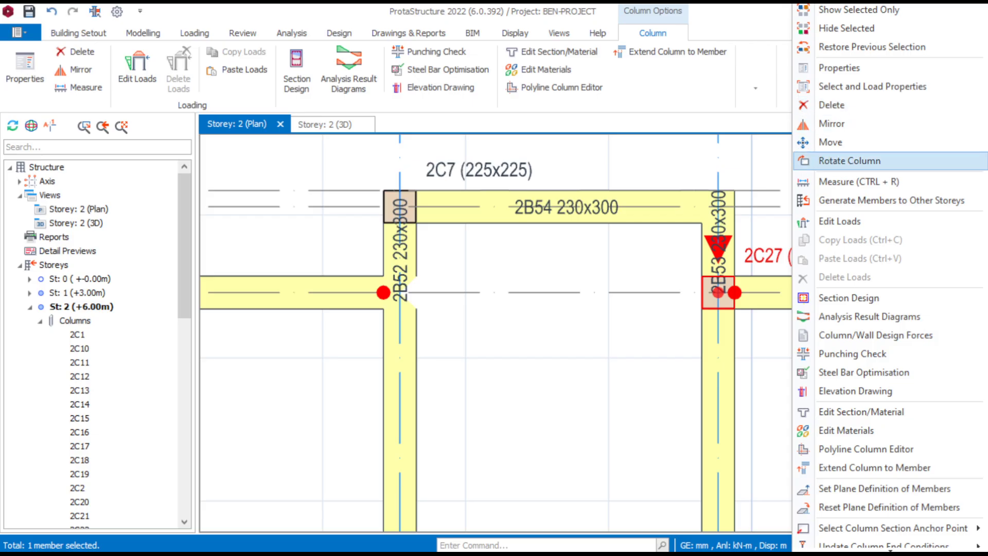
left_click(850, 161)
key("Escape")
- Load column 2C27's properties and place a new 225x225 column where beams 2B53 and 2B54 meet
left_click(819, 252)
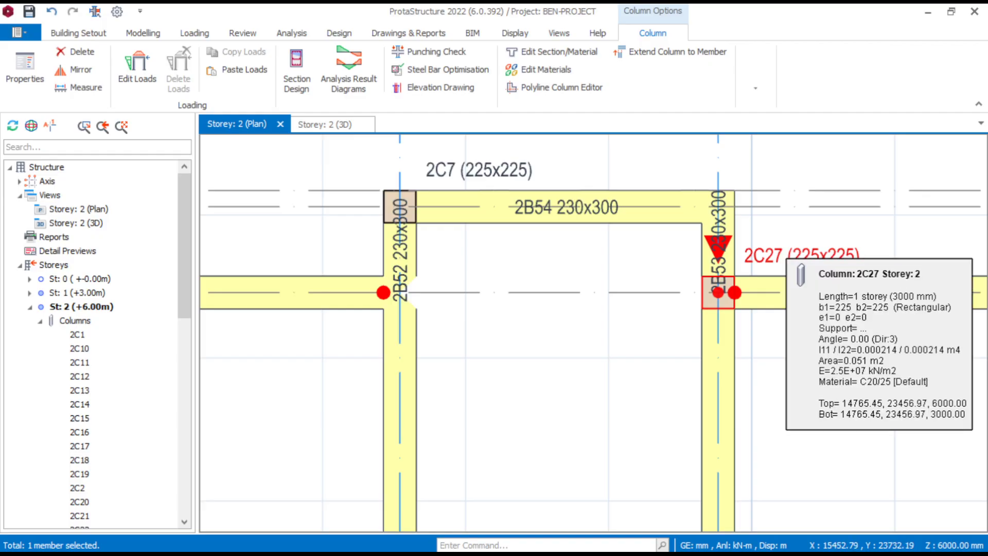
right_click(819, 252)
left_click(832, 49)
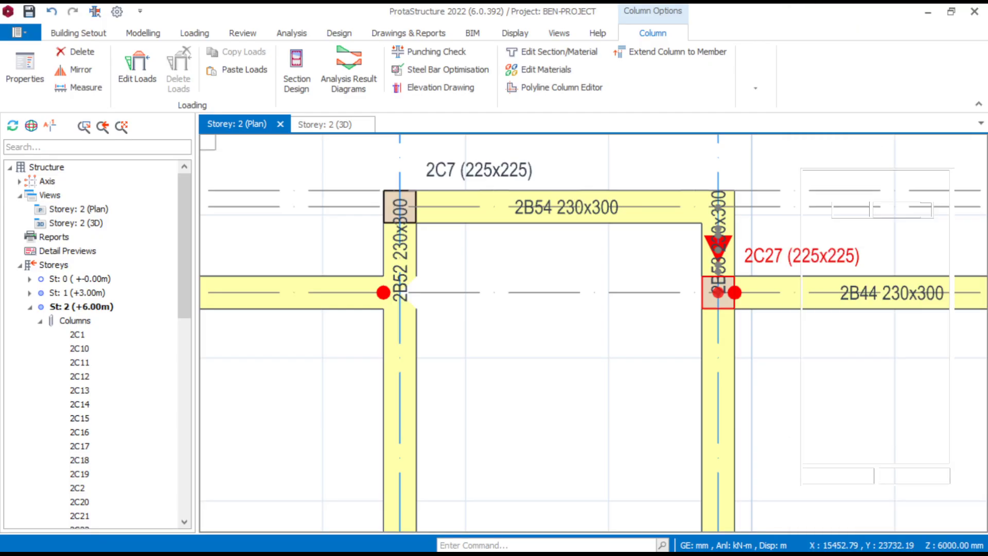
left_click(677, 223)
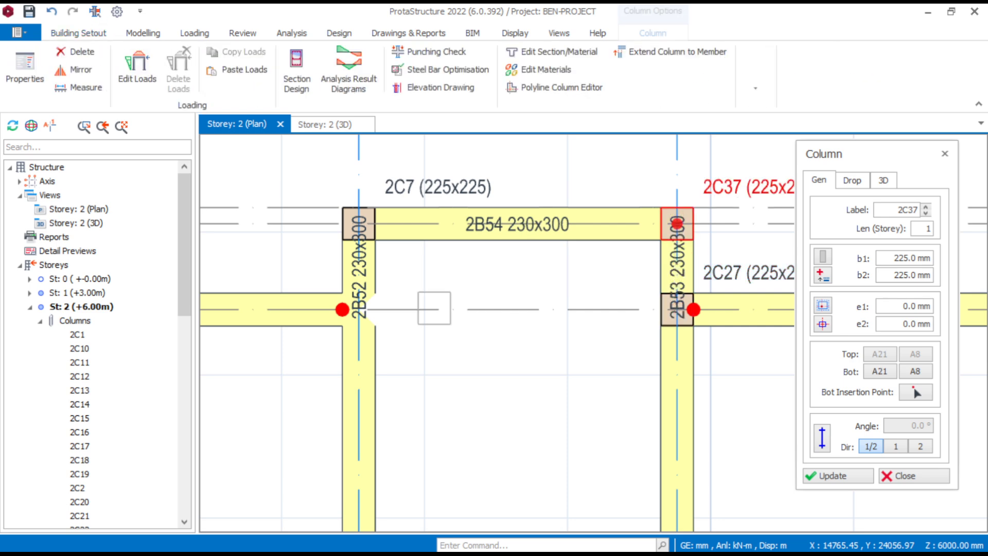
- Place 225x225 columns at both ends of beam 2B63, beyond columns 2C29 and 2C30
scroll(439, 309, "down", 5)
middle_click_drag(535, 303, 406, 292)
scroll(567, 297, "up", 4)
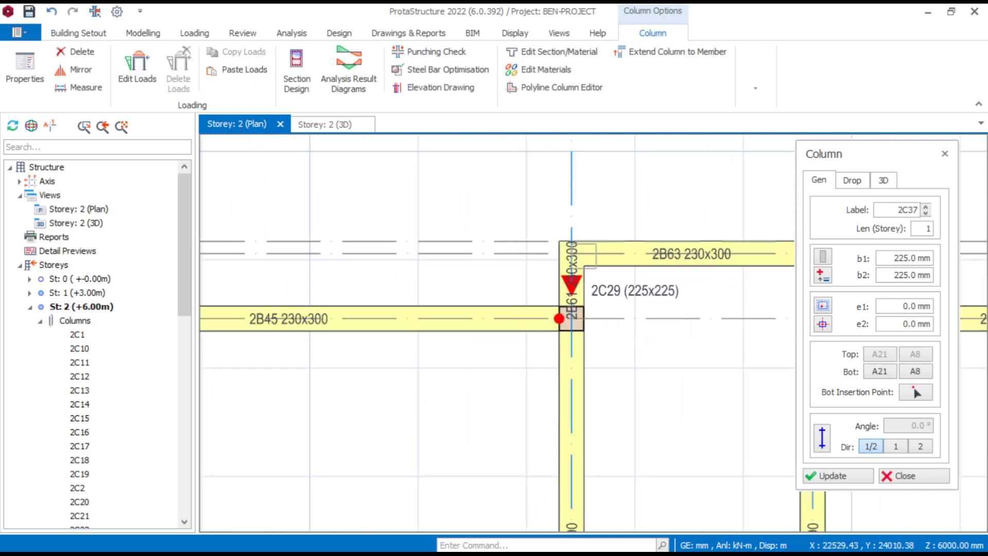
left_click(571, 253)
middle_click_drag(632, 319, 498, 340)
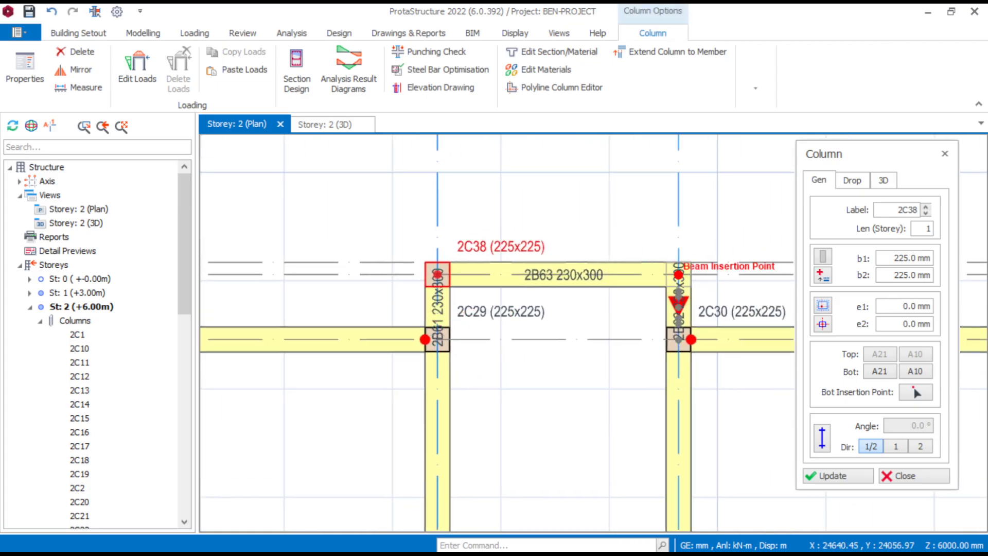
left_click(679, 274)
- Place 225x225 columns at both ends of beam 2B60, below columns 2C31 and 2C18
scroll(489, 235, "down", 7)
scroll(509, 489, "up", 7)
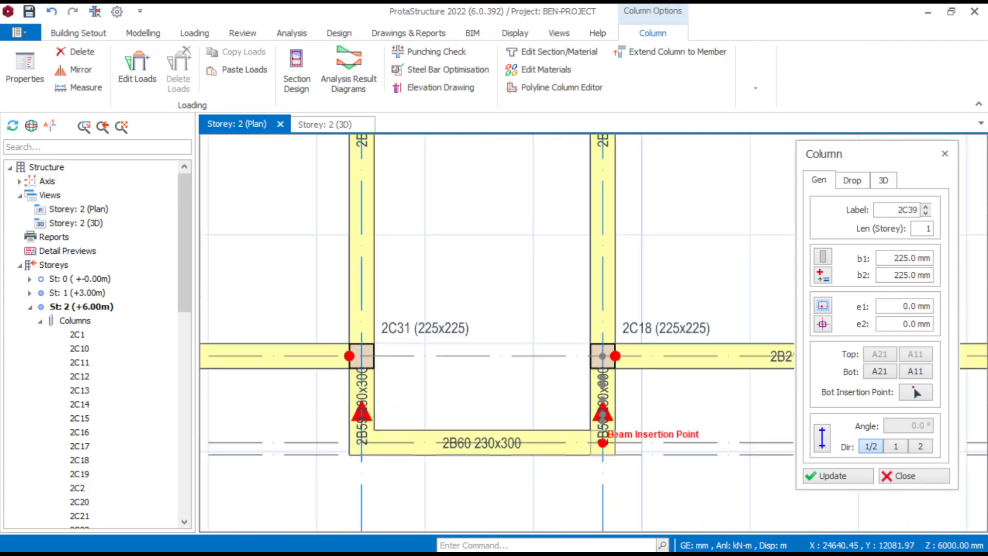
left_click(603, 442)
left_click(362, 442)
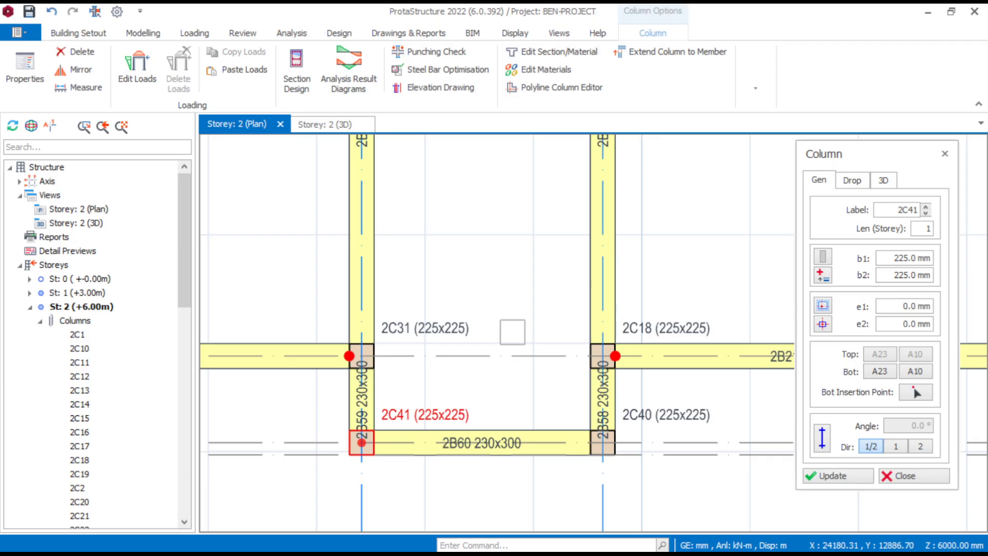
- Place 225x225 columns at both ends of beam 2B57 and finish the column insertion
scroll(514, 331, "down", 6)
scroll(520, 372, "up", 6)
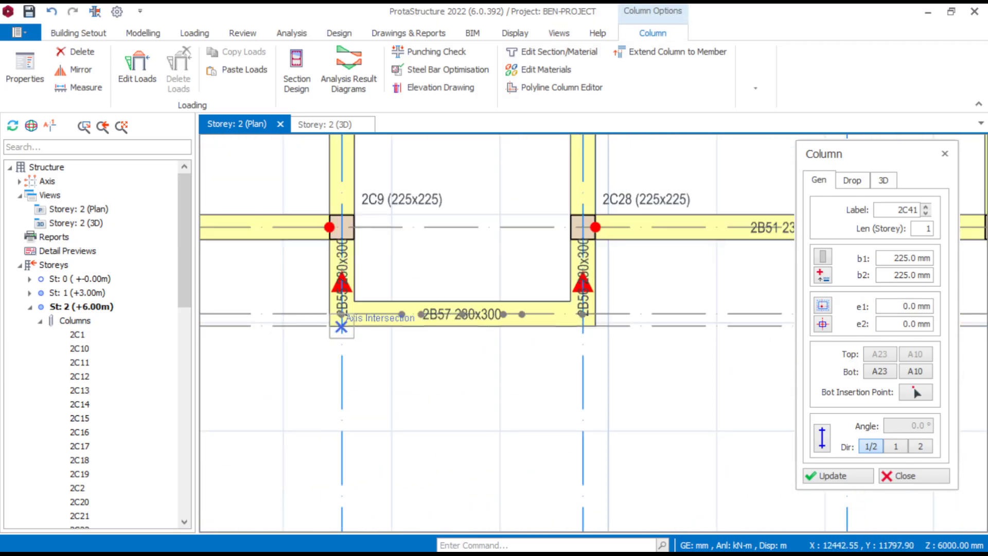
left_click(342, 313)
left_click(583, 313)
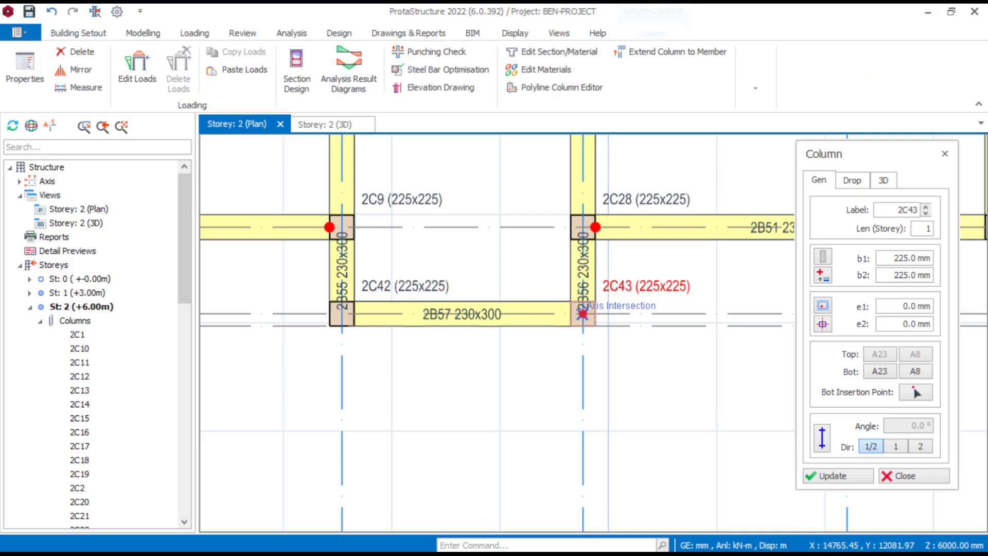
scroll(481, 353, "down", 3)
key("Escape")
- Delete columns 2C9 and 2C28 on axis A4, limiting the deletion to columns
scroll(581, 268, "up", 3)
left_click(488, 322)
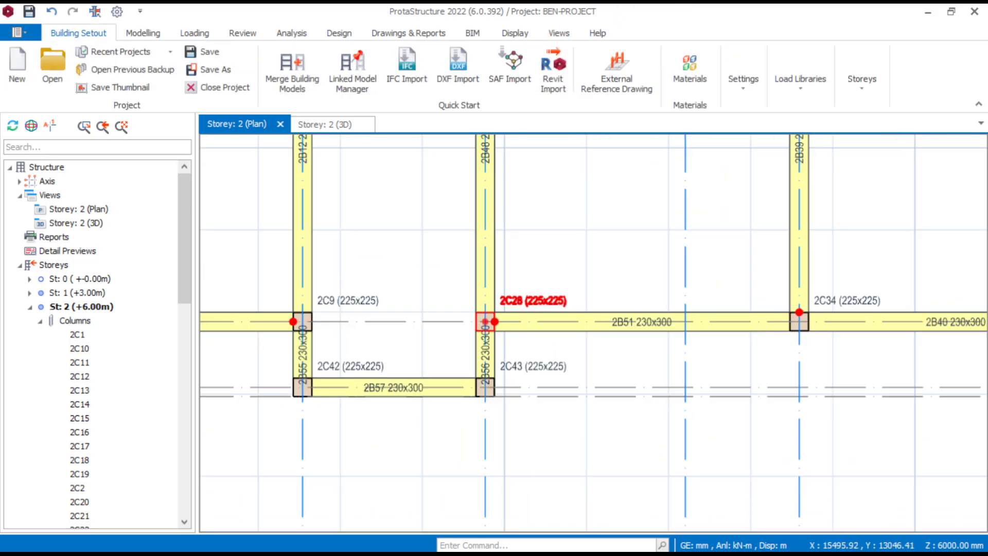
scroll(523, 166, "down", 3)
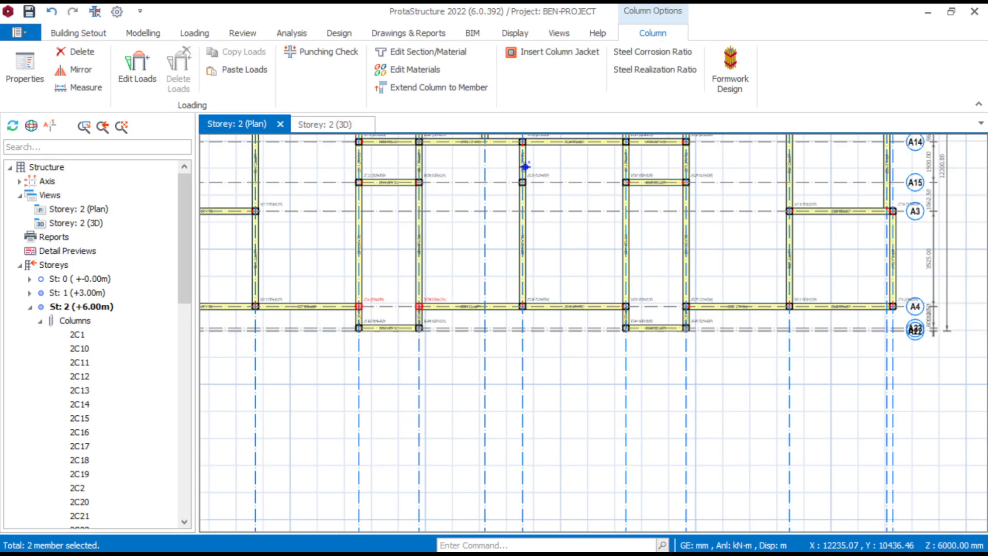
key("Delete")
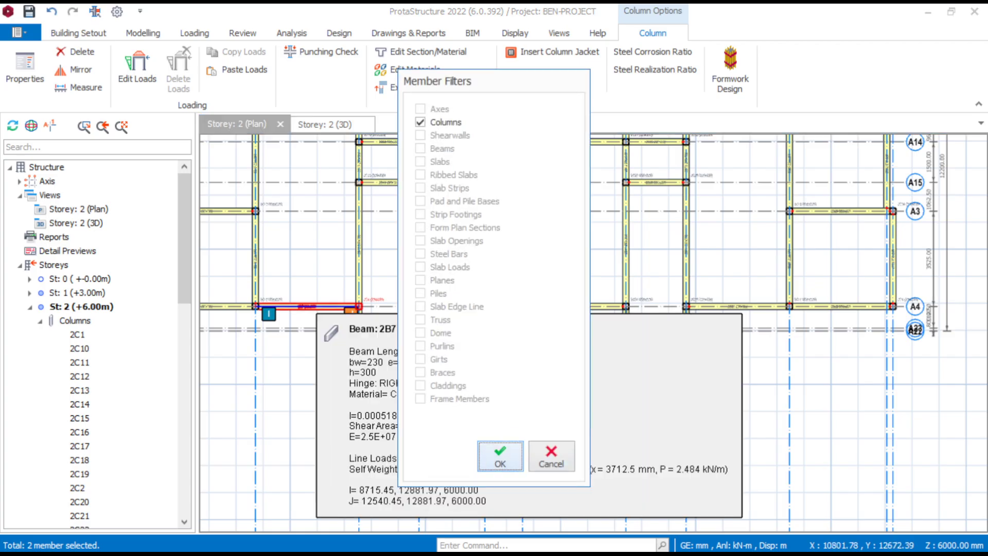
key("Return")
- Delete columns 2C18 and 2C31 on axis A4, above beam 2B60
scroll(425, 314, "down", 2)
scroll(606, 303, "up", 6)
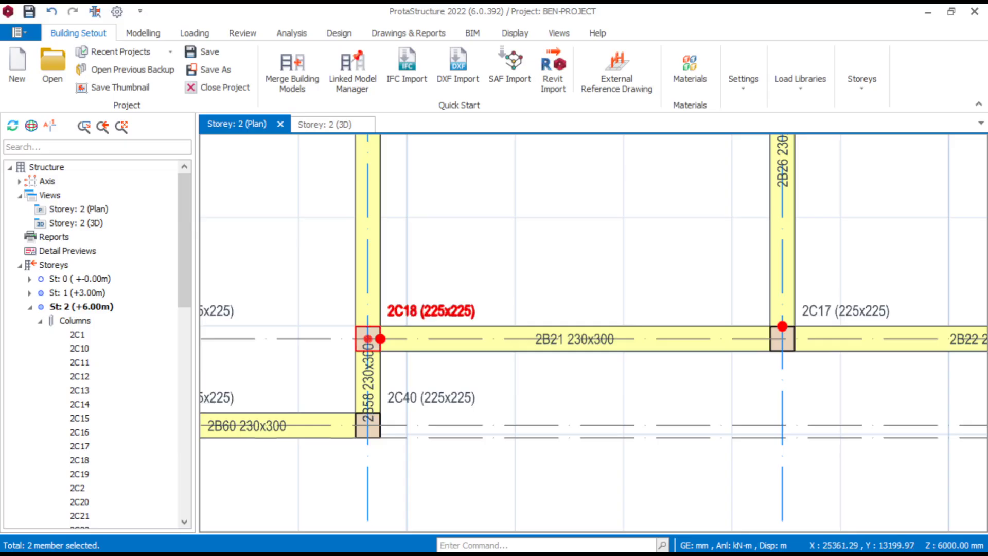
left_click(445, 306)
key("Delete")
scroll(545, 279, "down", 1)
middle_click_drag(544, 278, 733, 266)
scroll(505, 302, "up", 1)
left_click(480, 290)
key("Delete")
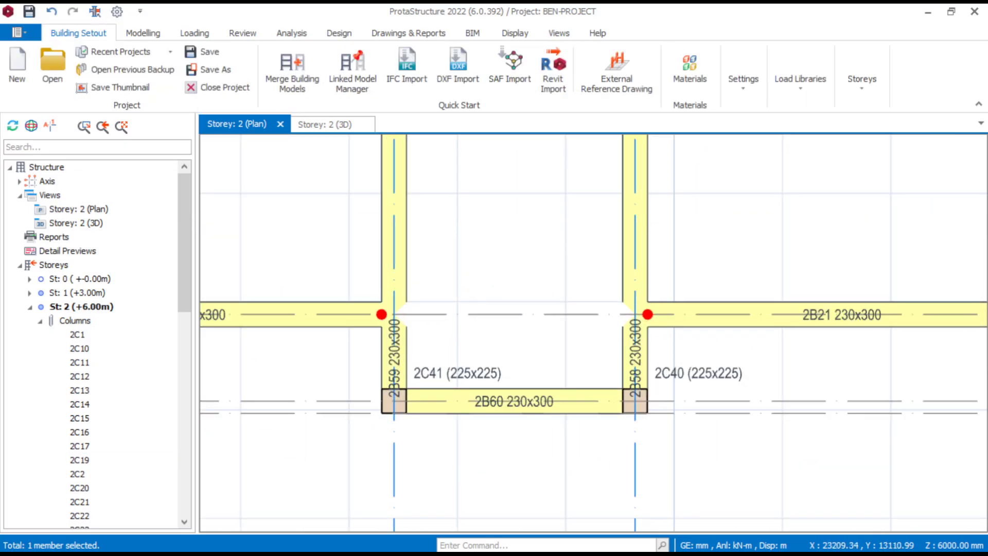
- Examine the storey 2 plan's column positions and beam ends along axes A1 to A4 and at the projecting bays
scroll(495, 295, "down", 5)
scroll(706, 292, "up", 3)
scroll(716, 297, "down", 4)
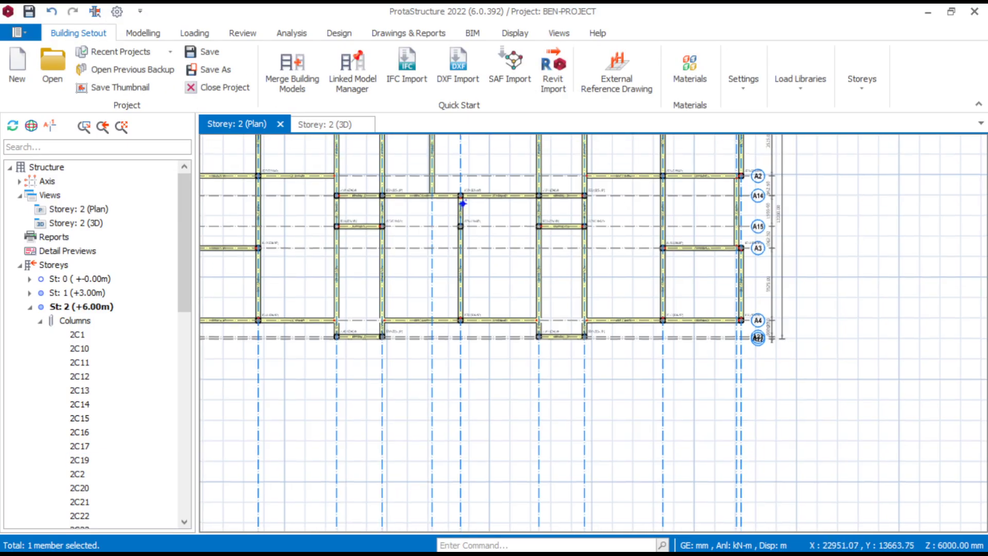
middle_click_drag(551, 304, 547, 323)
scroll(599, 318, "up", 1)
scroll(539, 297, "down", 1)
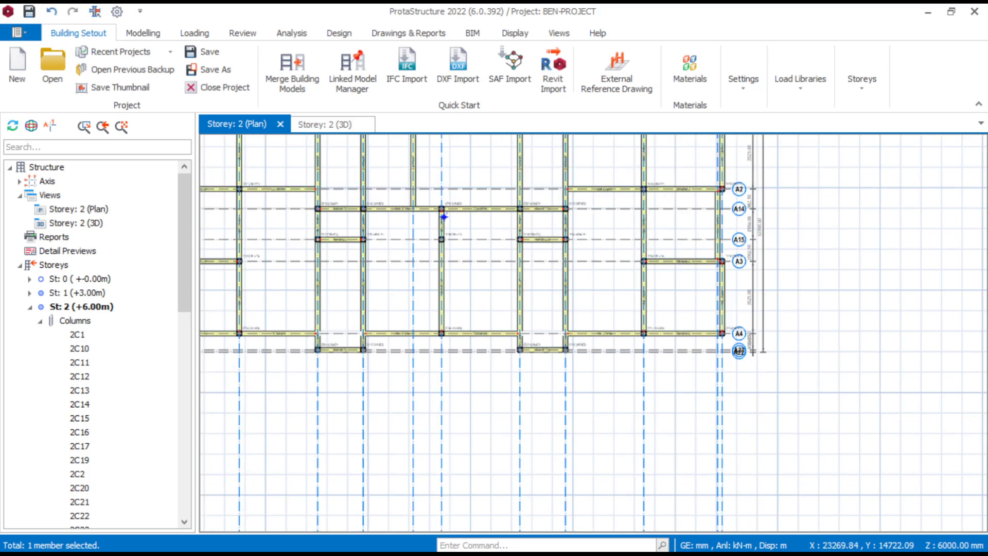
scroll(631, 221, "up", 2)
scroll(631, 236, "down", 2)
scroll(733, 211, "up", 4)
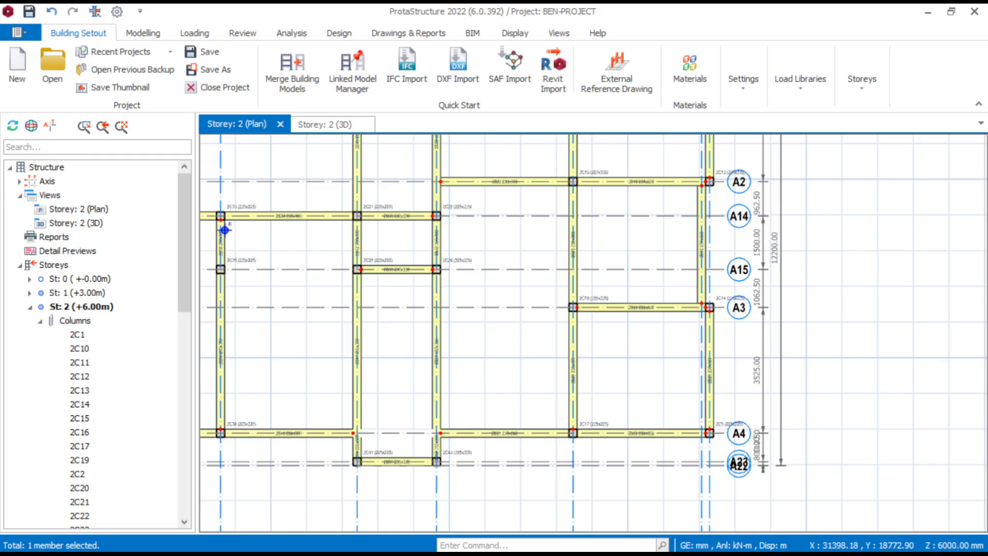
scroll(671, 223, "down", 4)
middle_click_drag(590, 225, 704, 247)
scroll(526, 248, "down", 1)
scroll(323, 497, "up", 4)
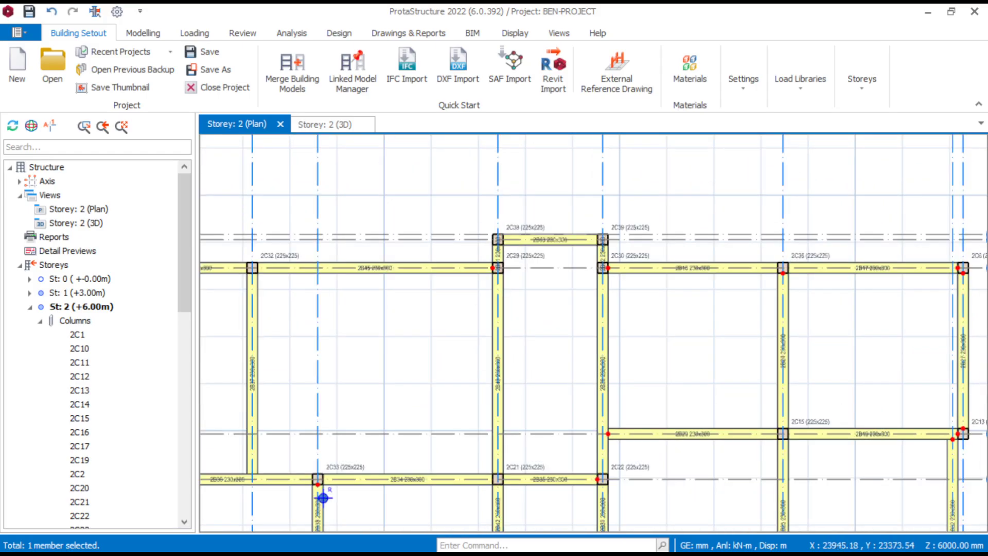
scroll(323, 497, "down", 3)
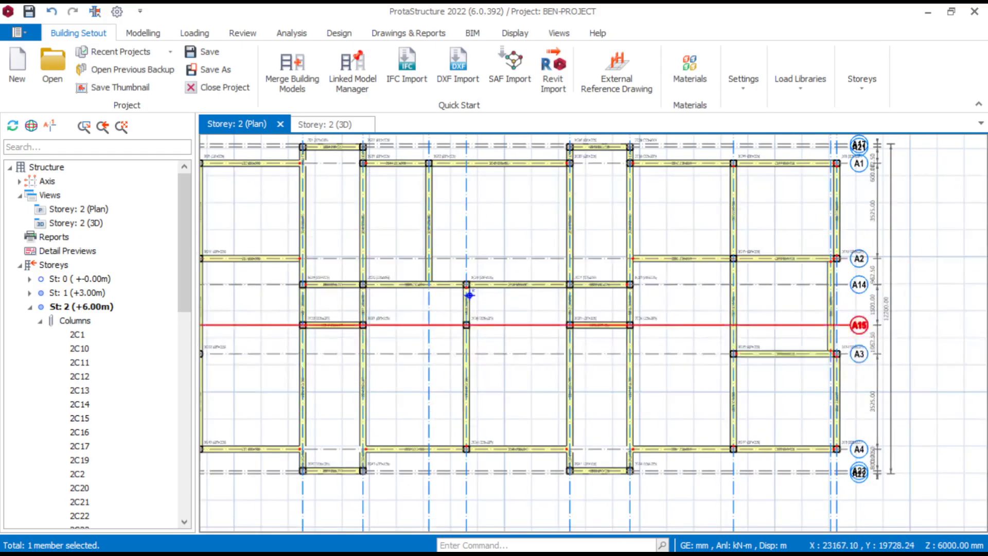
scroll(468, 252, "up", 5)
scroll(425, 241, "down", 5)
- Delete beams 2B41, 2B31, 2B59 and 2B58, which run down to the ends of beam 2B60
middle_click_drag(476, 261, 496, 227)
scroll(449, 161, "up", 3)
scroll(652, 397, "up", 3)
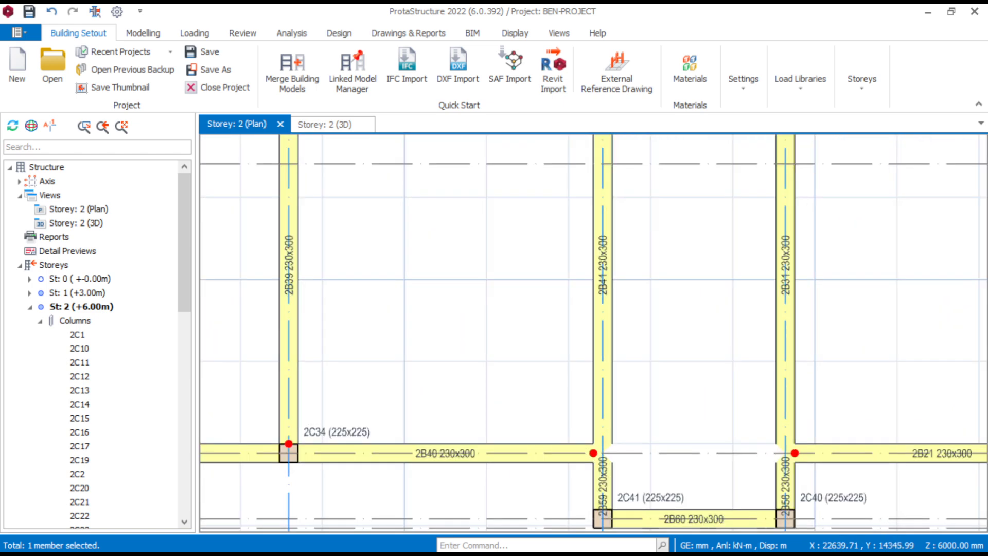
left_click(603, 437)
key("Delete")
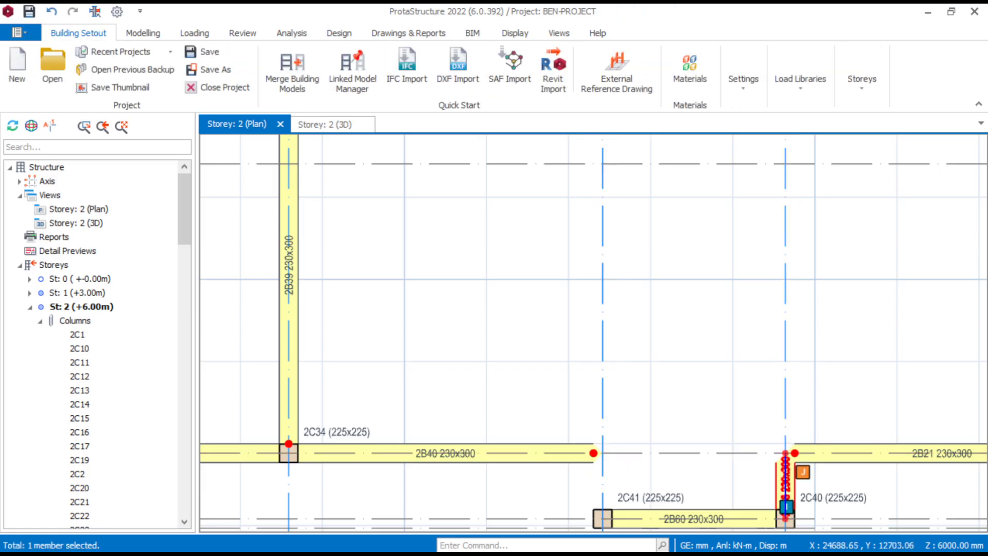
- Using beam 2B21's properties, insert a continuous 230x300 beam from column 2C25 to column 2C41 without splitting it at supporting spans
right_click(798, 454)
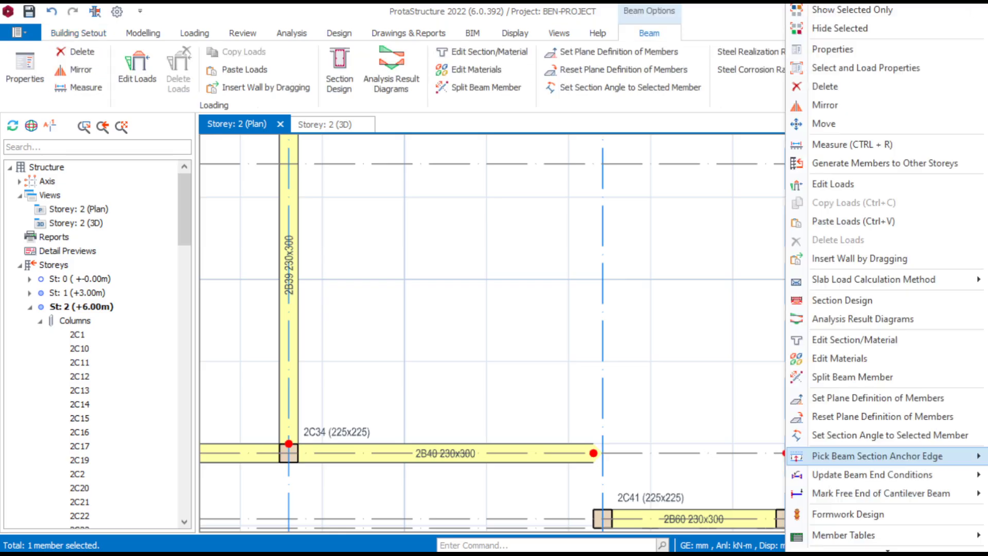
left_click(838, 49)
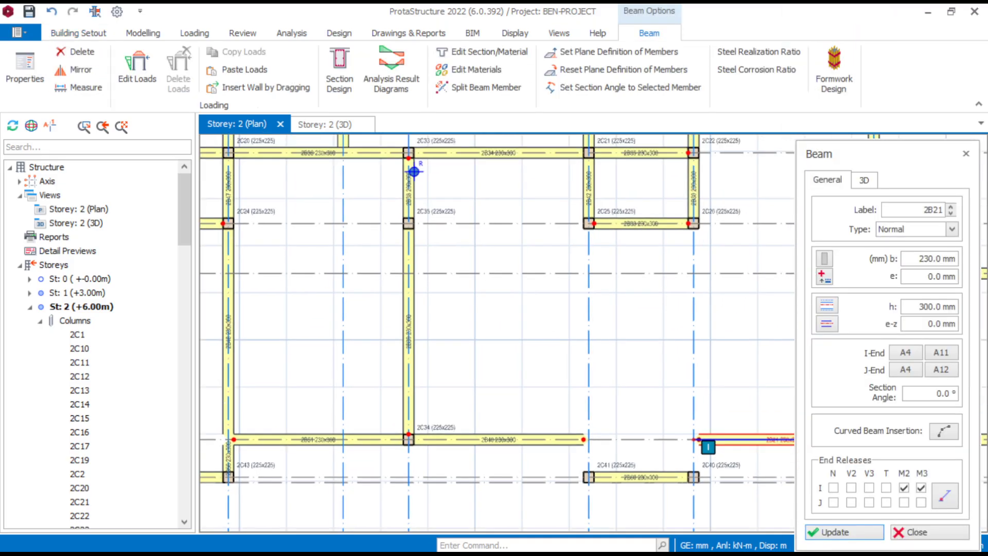
left_click(597, 225)
scroll(582, 283, "down", 4)
scroll(523, 471, "up", 4)
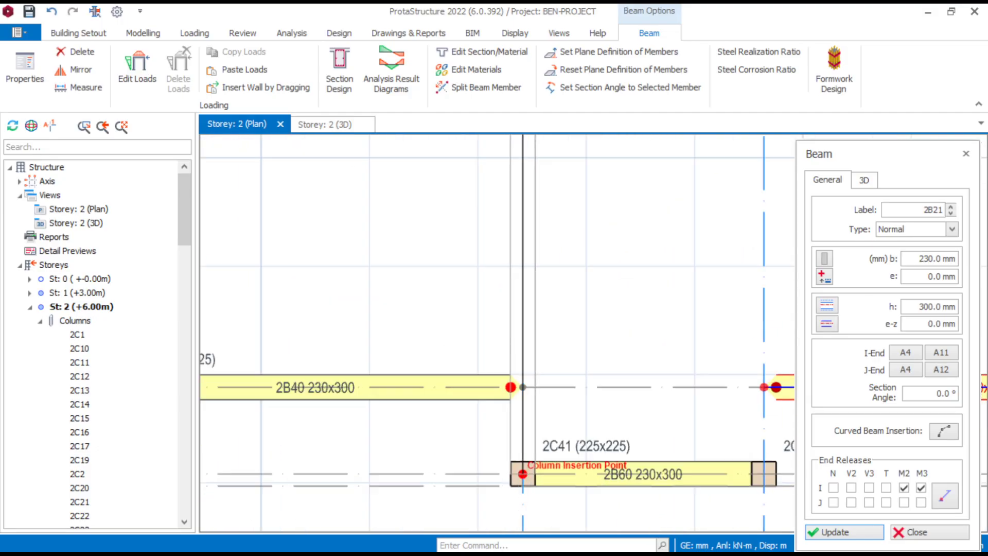
scroll(530, 471, "up", 2)
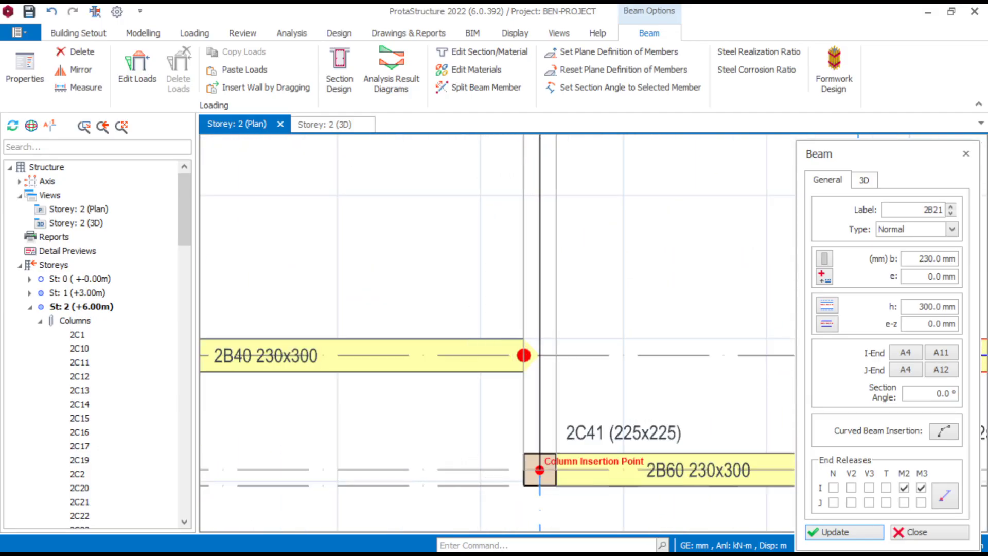
left_click(539, 470)
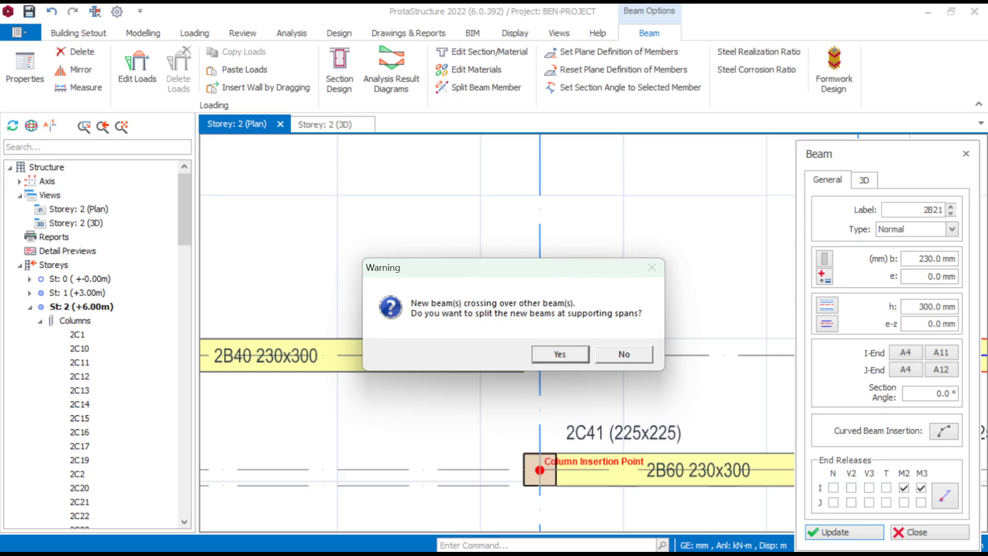
left_click(624, 354)
scroll(444, 377, "down", 5)
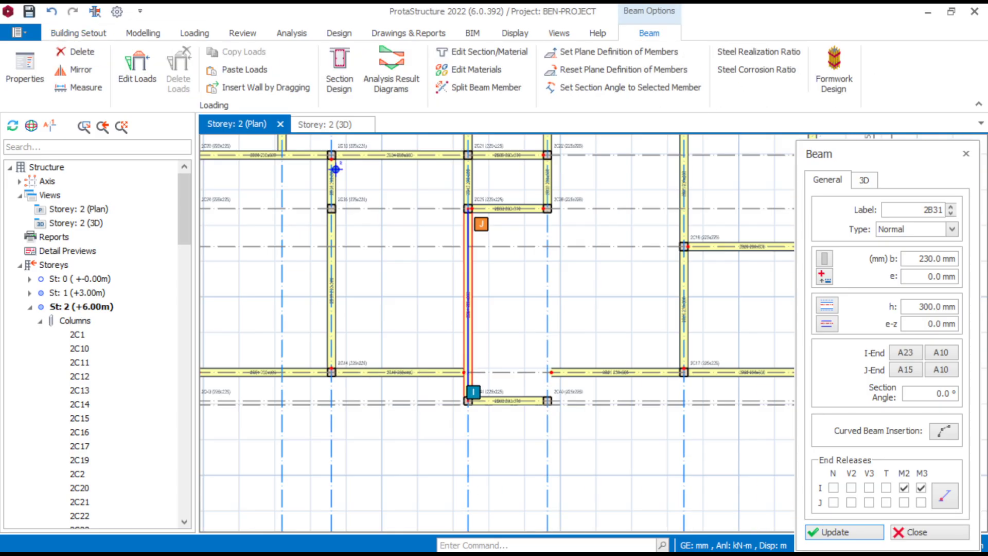
- Insert a continuous 230x300 beam from column 2C26 to column 2C40 without splitting it at supporting spans
scroll(541, 234, "up", 5)
left_click(562, 158)
scroll(493, 291, "down", 3)
middle_click_drag(449, 479, 449, 285)
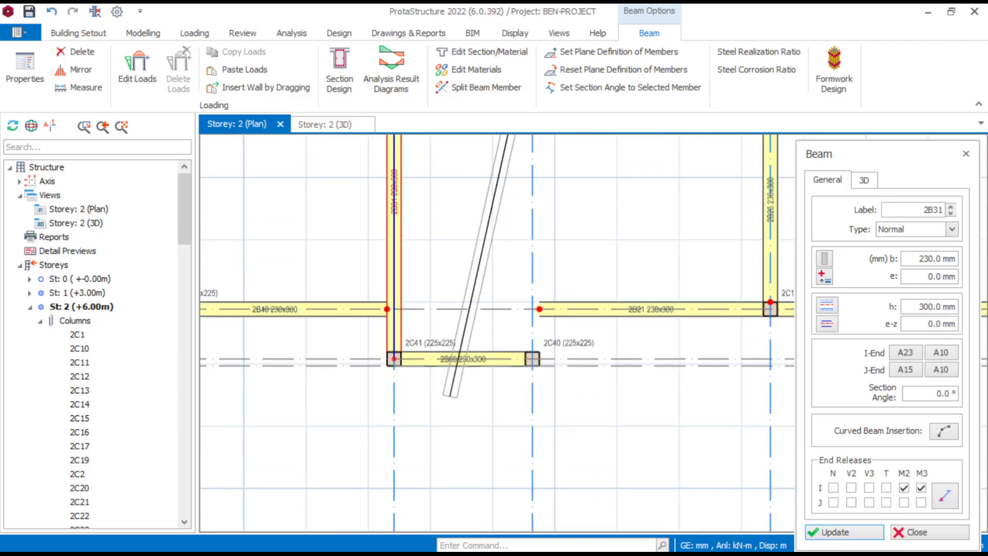
scroll(492, 389, "up", 3)
left_click(562, 332)
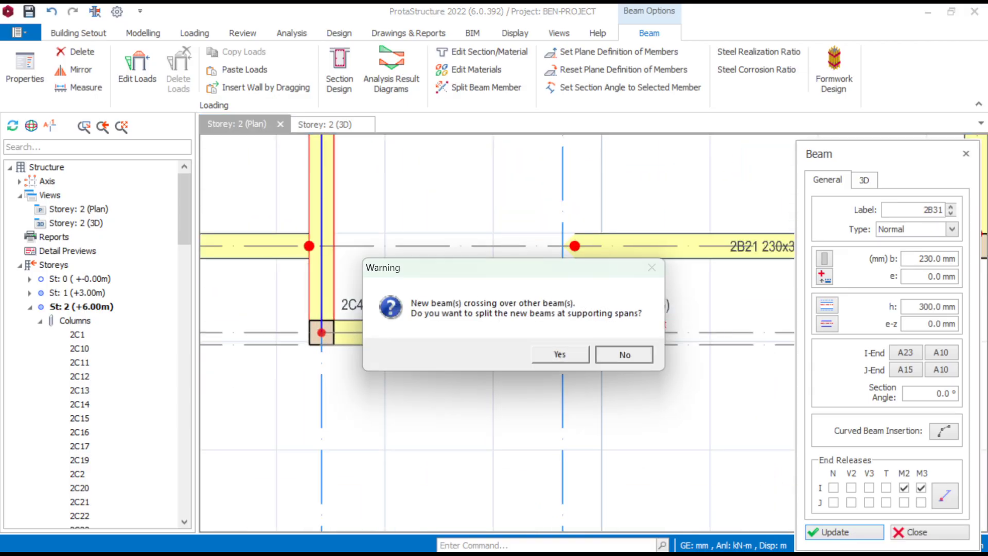
left_click(624, 354)
scroll(385, 263, "down", 5)
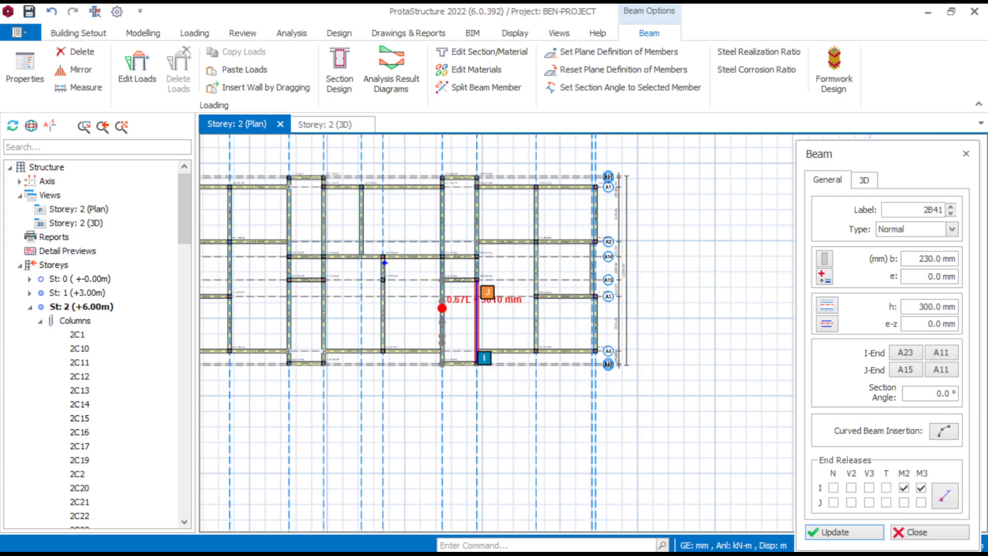
scroll(384, 262, "up", 2)
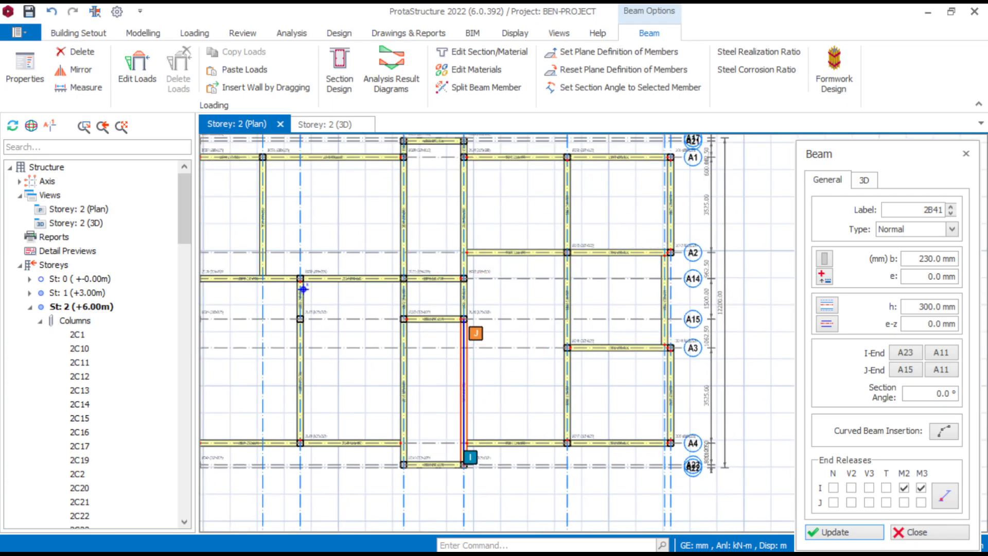
scroll(384, 262, "up", 2)
scroll(489, 396, "down", 3)
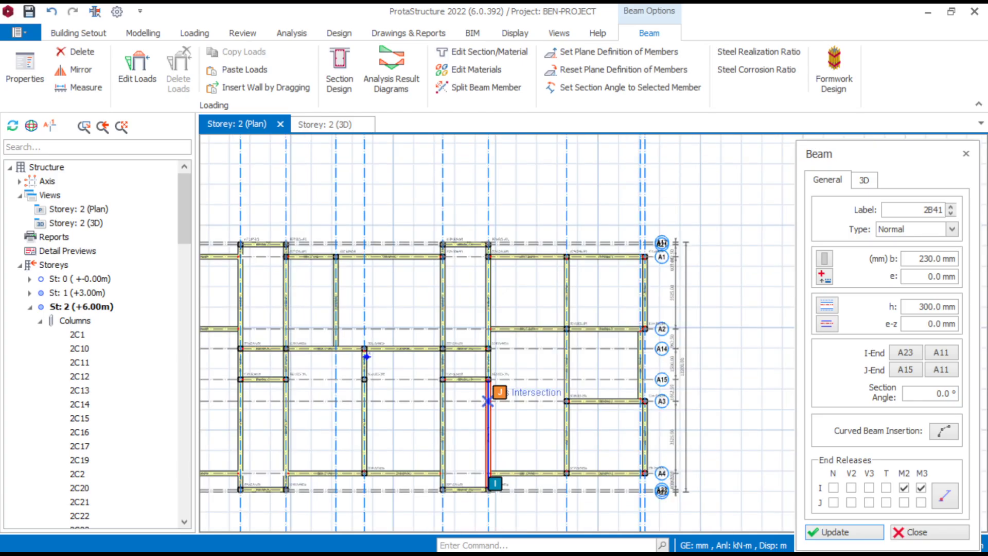
key("Escape")
- Delete columns 2C29 and 2C30 on axis A1, below beam 2B63
scroll(460, 256, "up", 4)
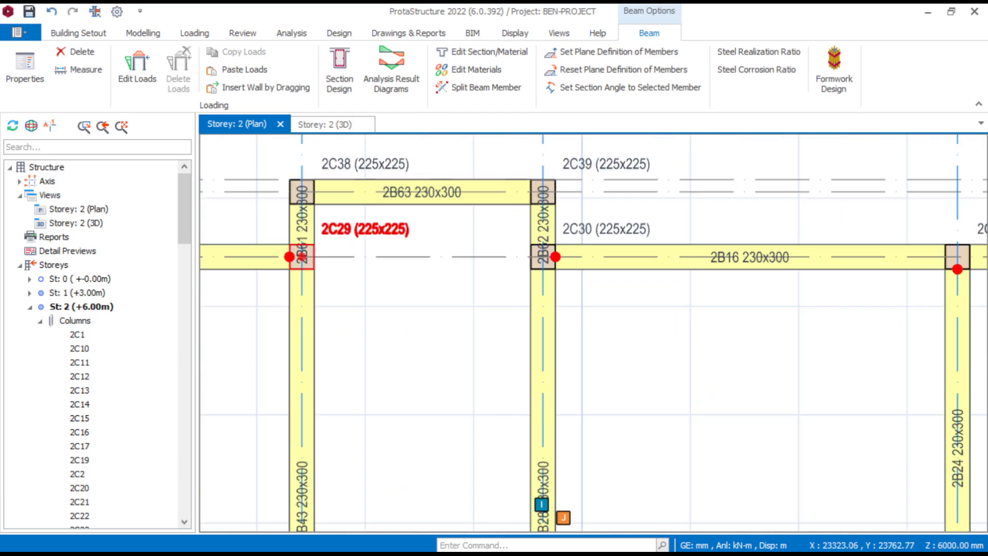
left_click(302, 257)
key("Delete")
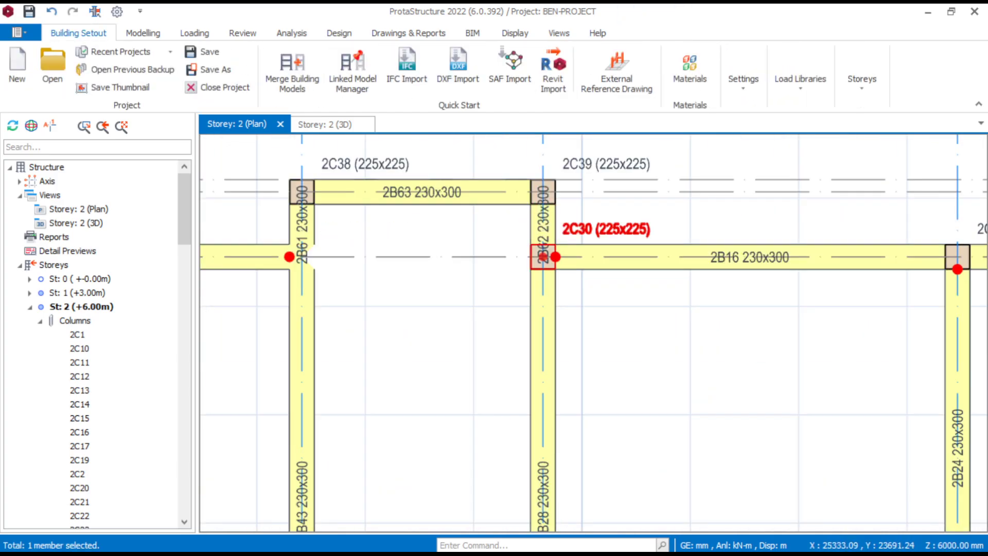
key("Delete")
- Delete beams 2B28, 2B43, 2B61 and 2B62, which run below the ends of beam 2B63
left_click(553, 312)
key("Delete")
left_click(299, 305)
key("Delete")
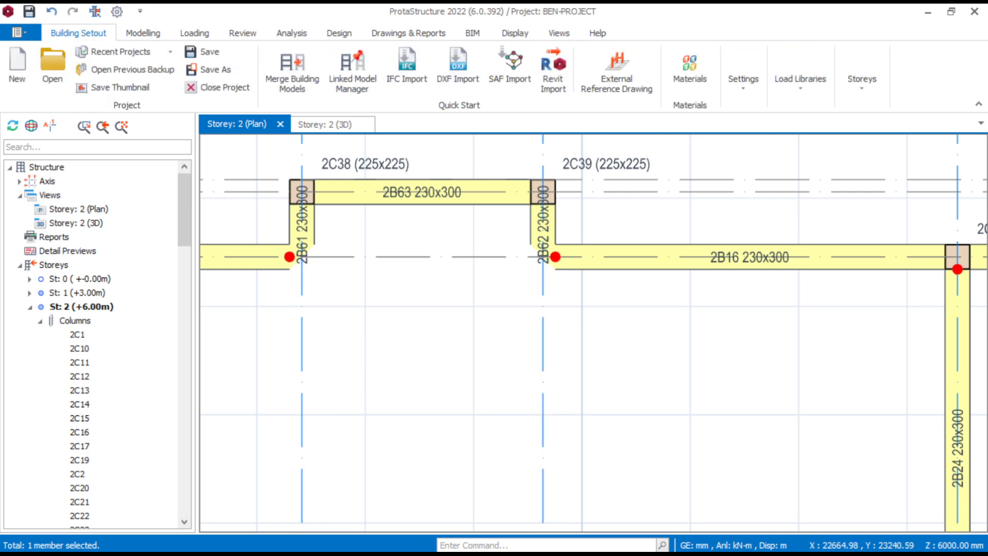
left_click(302, 227)
key("Delete")
left_click(543, 221)
key("Delete")
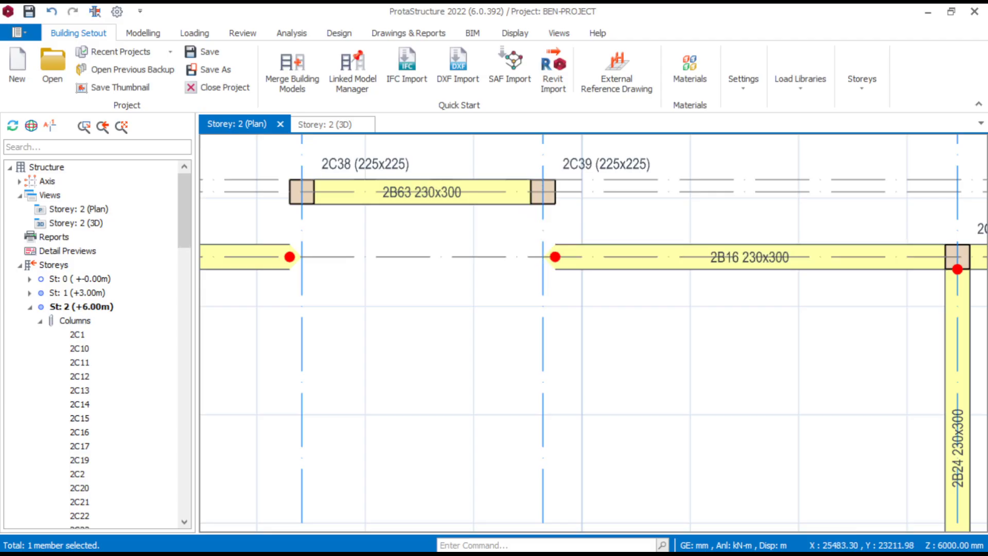
- Using beam 2B16's properties, insert a continuous 230x300 beam from column 2C38 to column 2C21 without splitting it at supporting spans
left_click(669, 260)
right_click(646, 257)
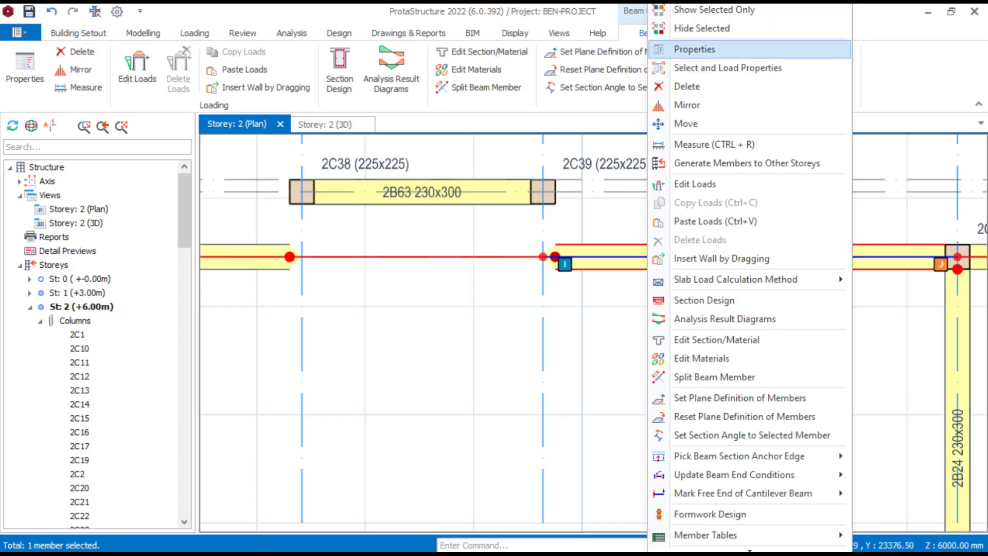
left_click(690, 49)
scroll(412, 463, "up", 3)
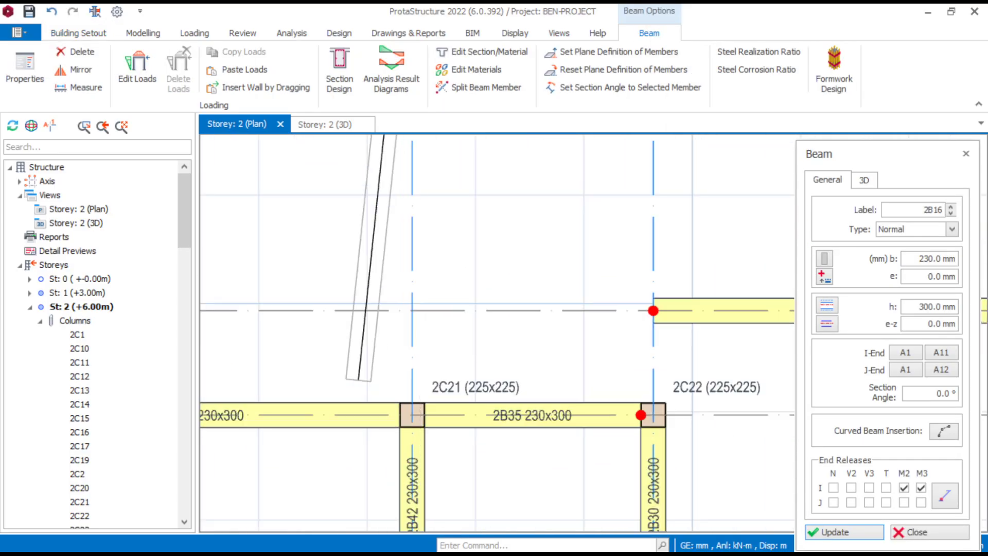
left_click(410, 472)
left_click(624, 354)
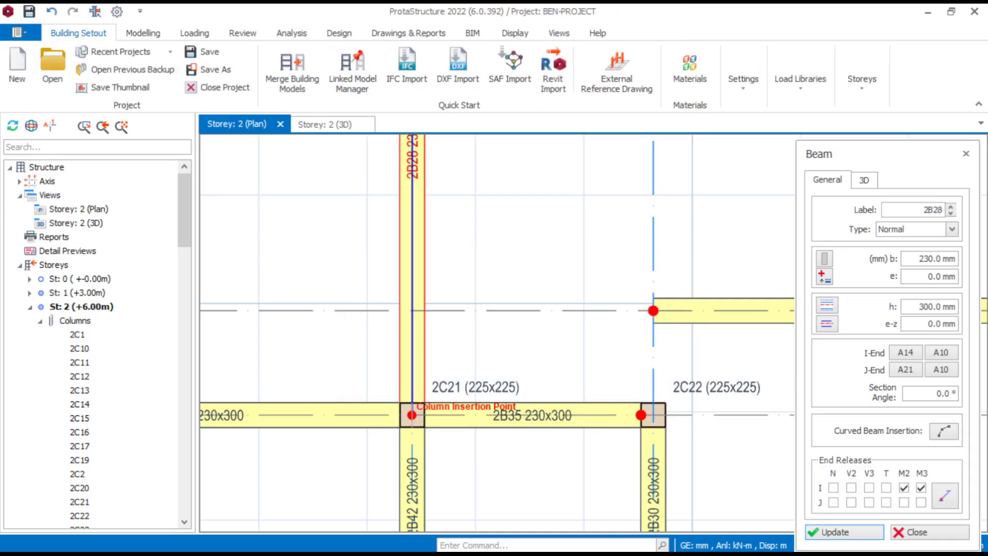
- Insert a matching continuous 230x300 beam from column 2C39 to column 2C22 without splitting it at supporting spans
scroll(504, 350, "down", 4)
scroll(520, 241, "up", 4)
left_click(547, 332)
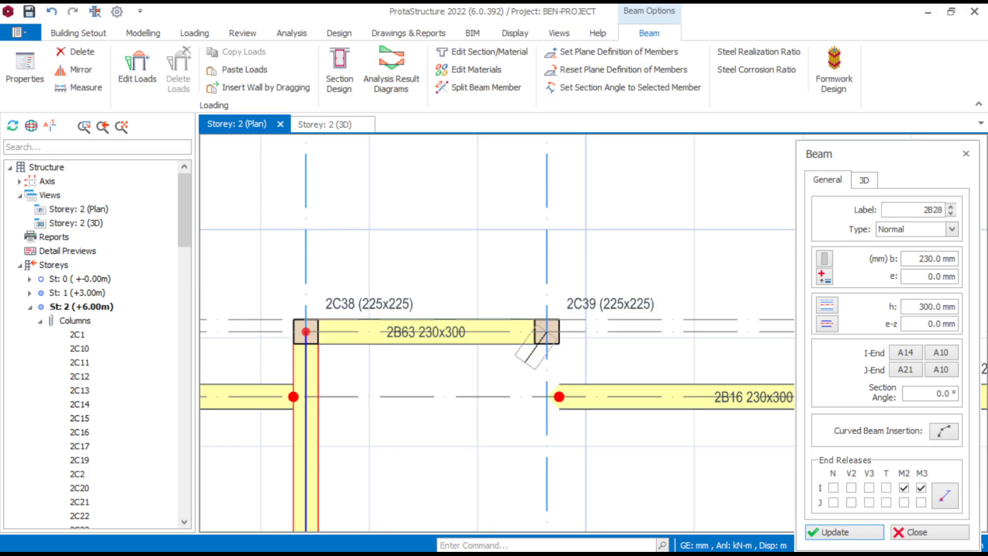
scroll(463, 407, "down", 4)
middle_click_drag(463, 469, 469, 313)
scroll(492, 420, "up", 3)
scroll(497, 479, "up", 2)
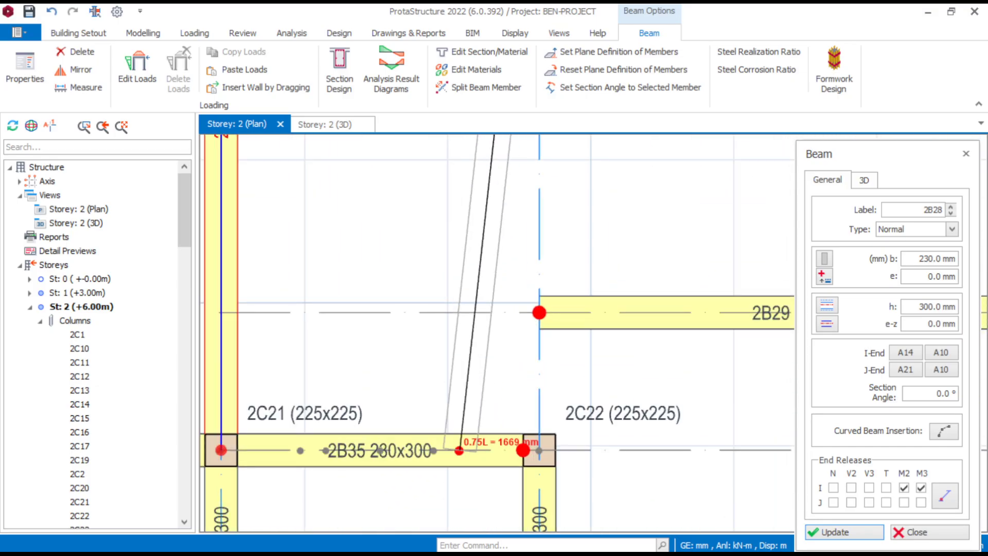
left_click(523, 450)
left_click(624, 354)
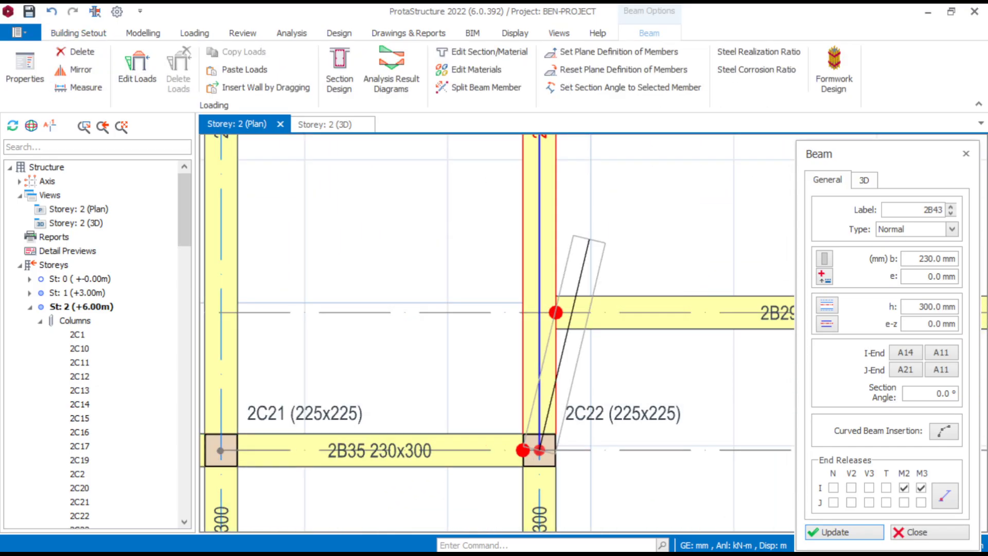
key("Escape")
scroll(604, 236, "down", 8)
key("Escape")
- Delete beams 2B52, 2B13 and 2B46, which run below the ends of beam 2B54
scroll(549, 198, "up", 1)
scroll(572, 193, "up", 4)
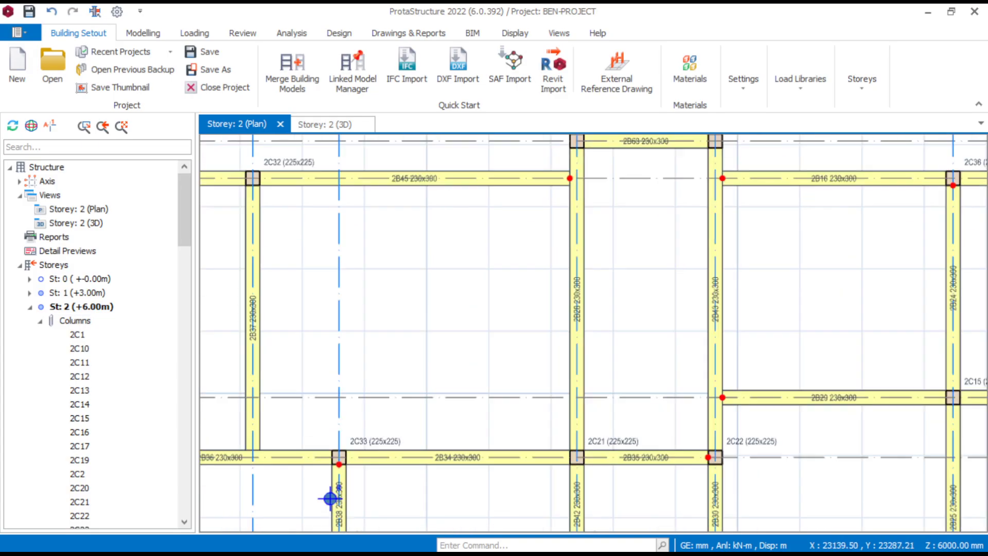
scroll(631, 220, "down", 3)
middle_click_drag(250, 268, 472, 265)
scroll(530, 184, "up", 2)
scroll(591, 217, "up", 3)
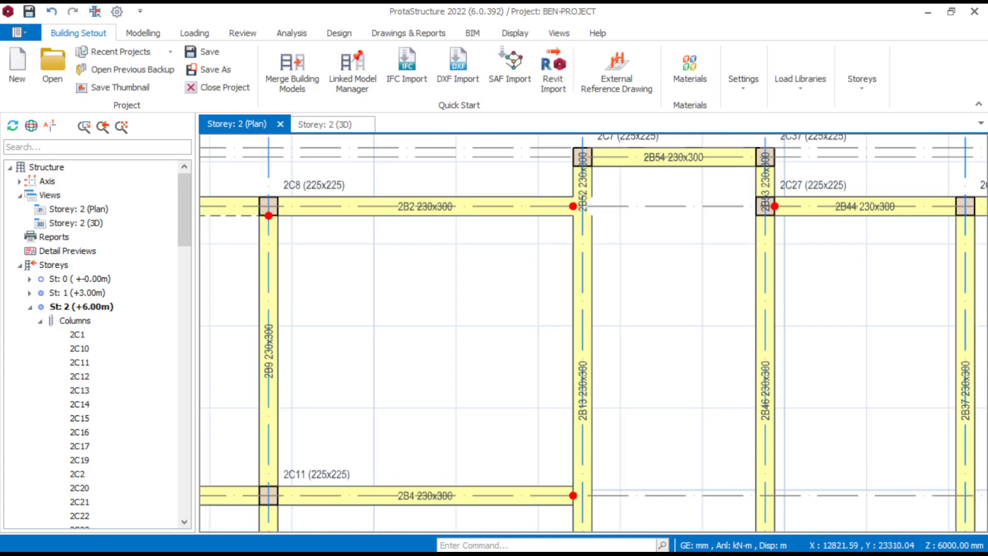
left_click(582, 180)
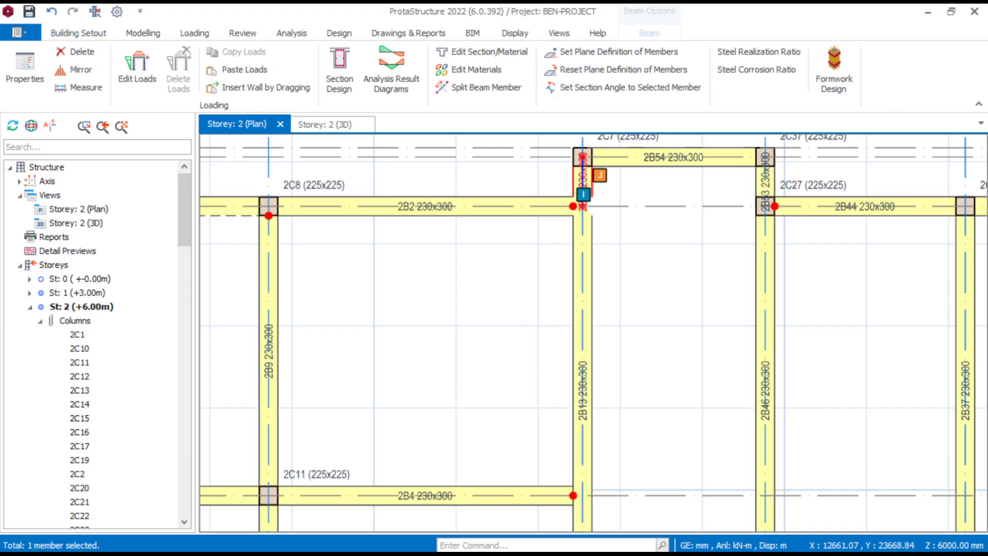
left_click(583, 358)
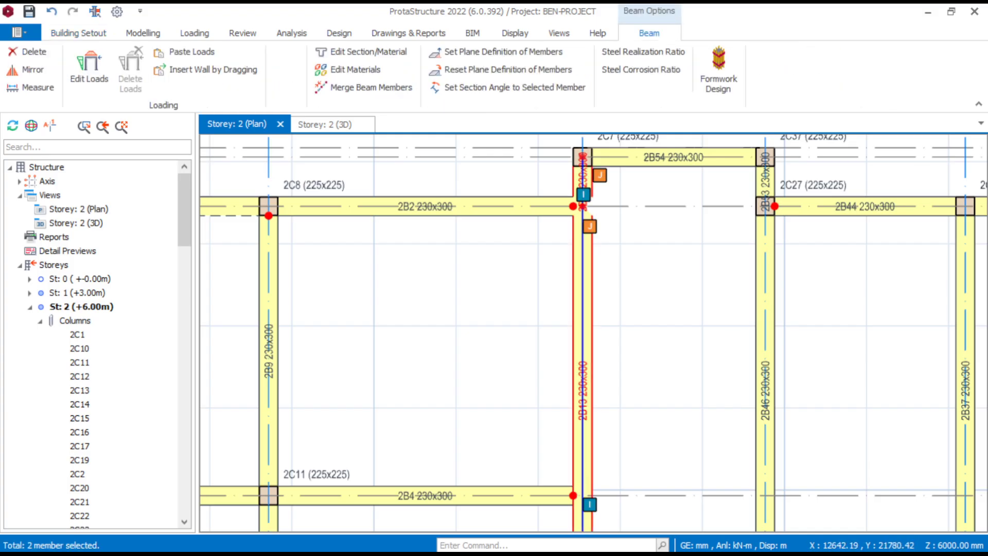
left_click(766, 316, "ctrl")
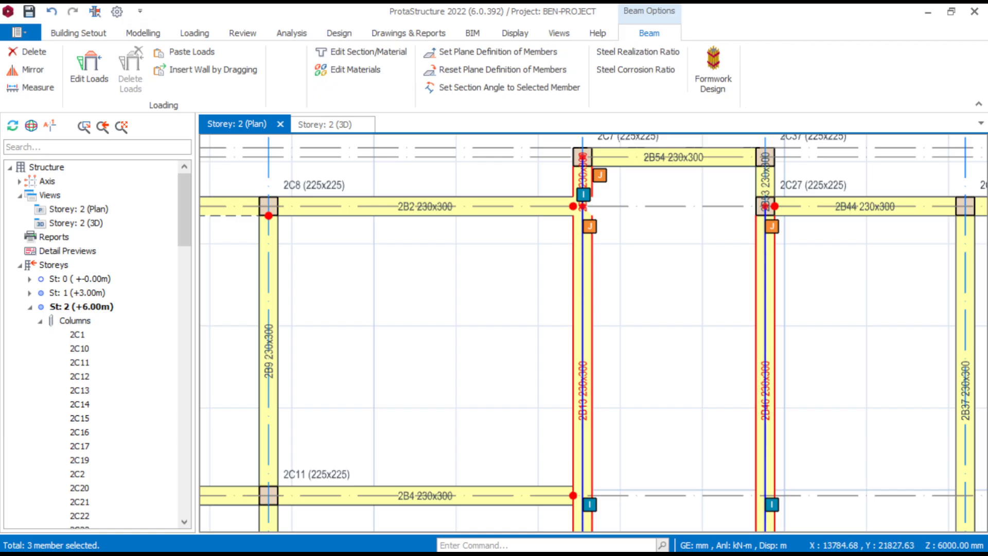
key("Delete")
left_click(500, 456)
- Delete column 2C27 on axis A1 and the short beam 2B53 between it and column 2C37
left_click(765, 206)
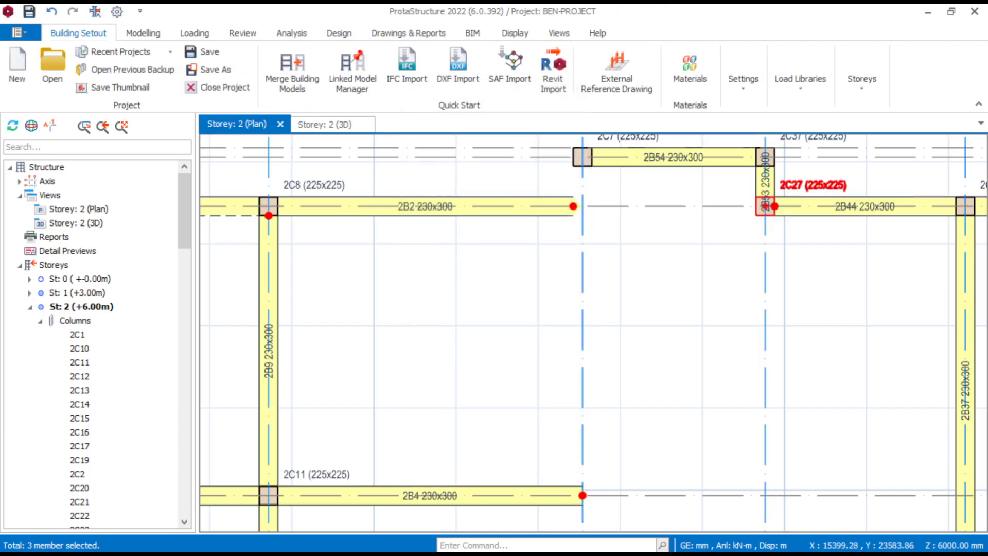
key("Delete")
left_click(774, 178)
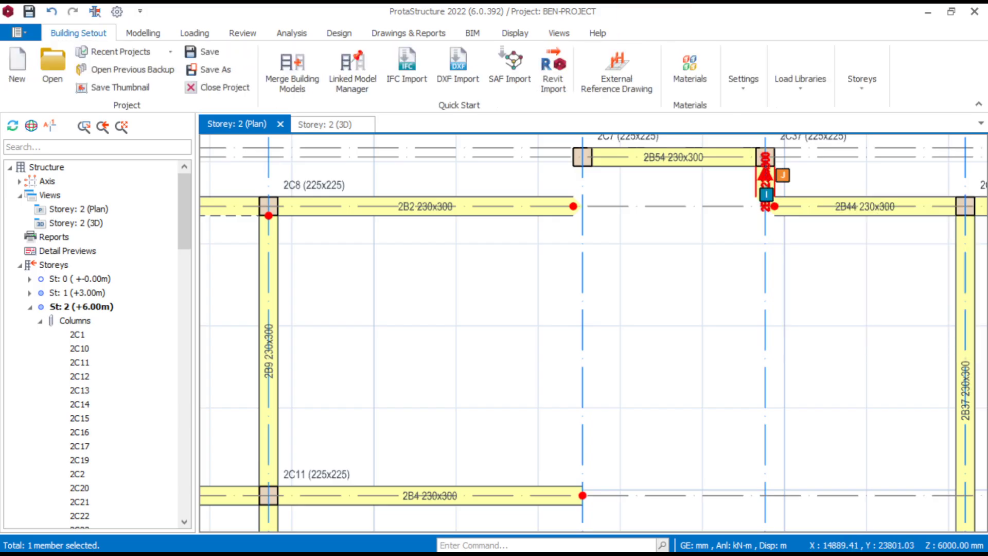
key("Delete")
- Using beam 2B54's properties, insert a continuous 230x300 beam from column 2C7 to column 2C19
left_click(719, 166)
right_click(676, 157)
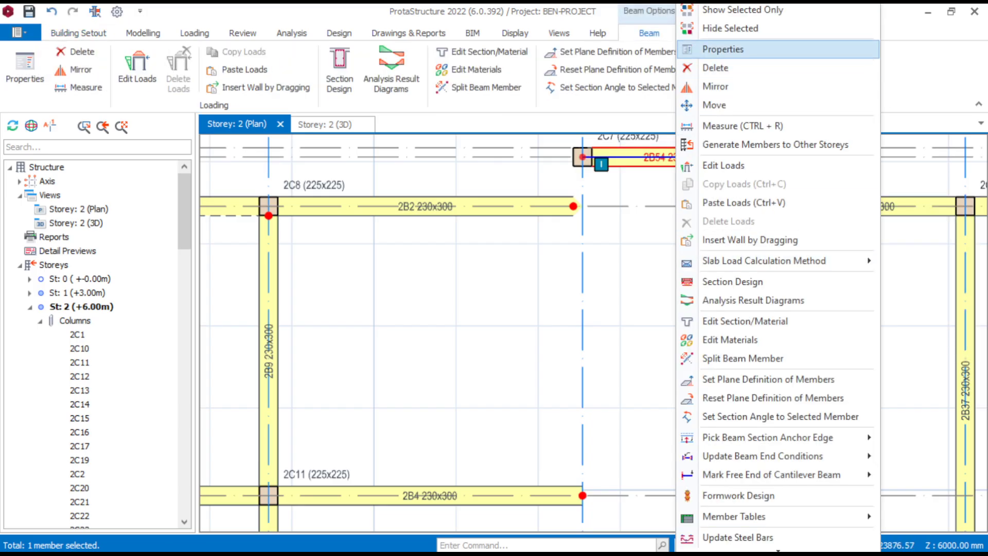
left_click(720, 48)
scroll(486, 405, "down", 3)
middle_click_drag(507, 486, 507, 390)
scroll(509, 391, "up", 3)
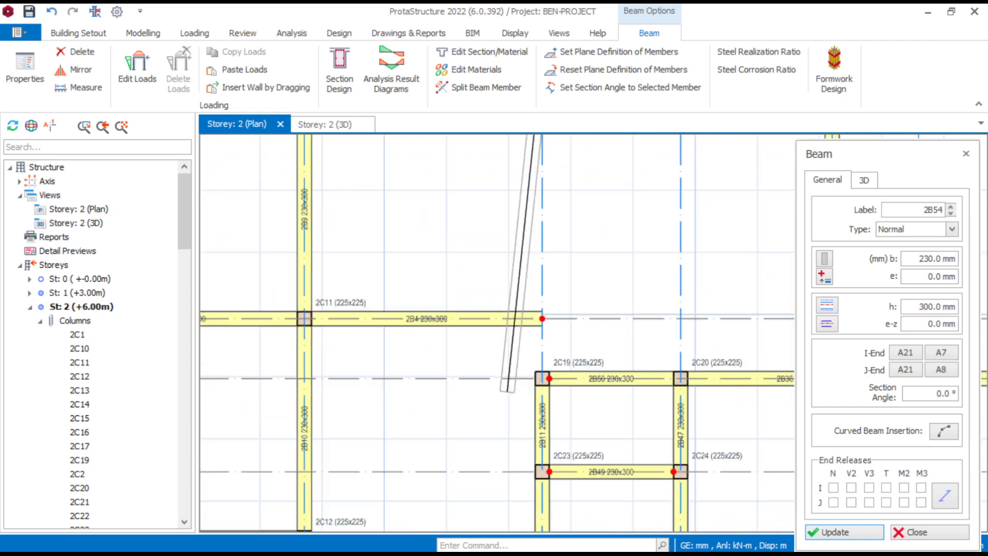
left_click(550, 374)
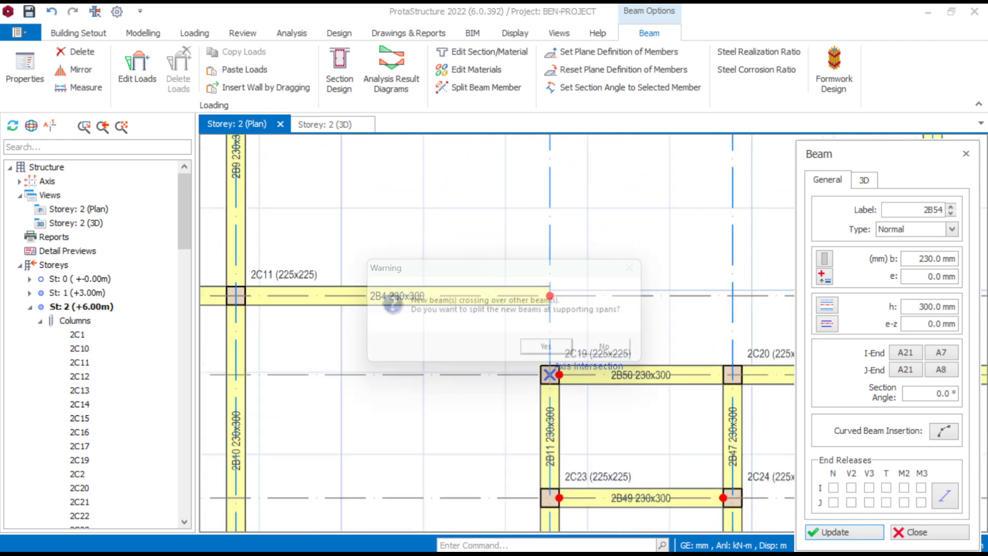
key("Return")
- Insert a continuous 230x300 beam from column 2C37 to column 2C20 and end the beam insertion
scroll(580, 356, "down", 4)
middle_click_drag(581, 357, 558, 396)
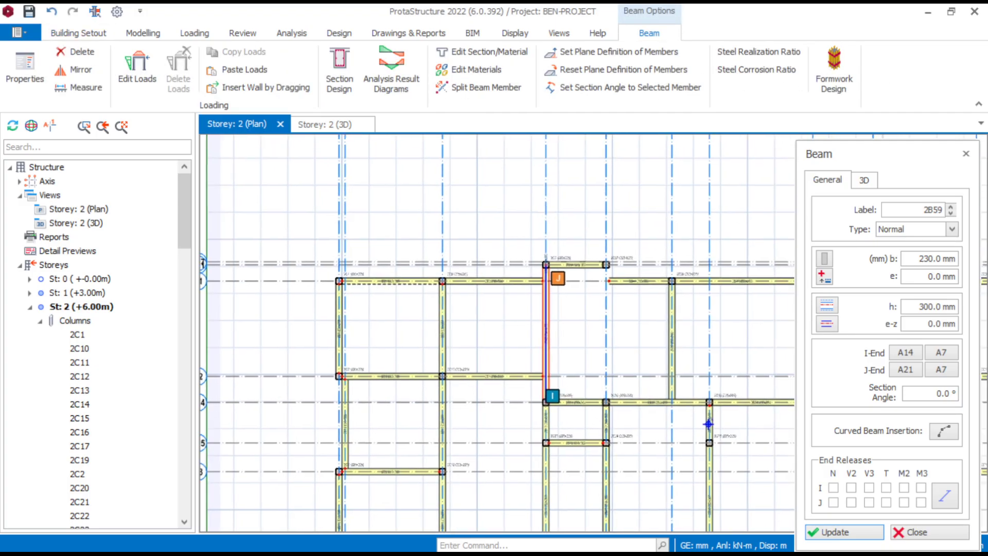
scroll(602, 274, "up", 4)
left_click(618, 244)
scroll(557, 391, "down", 4)
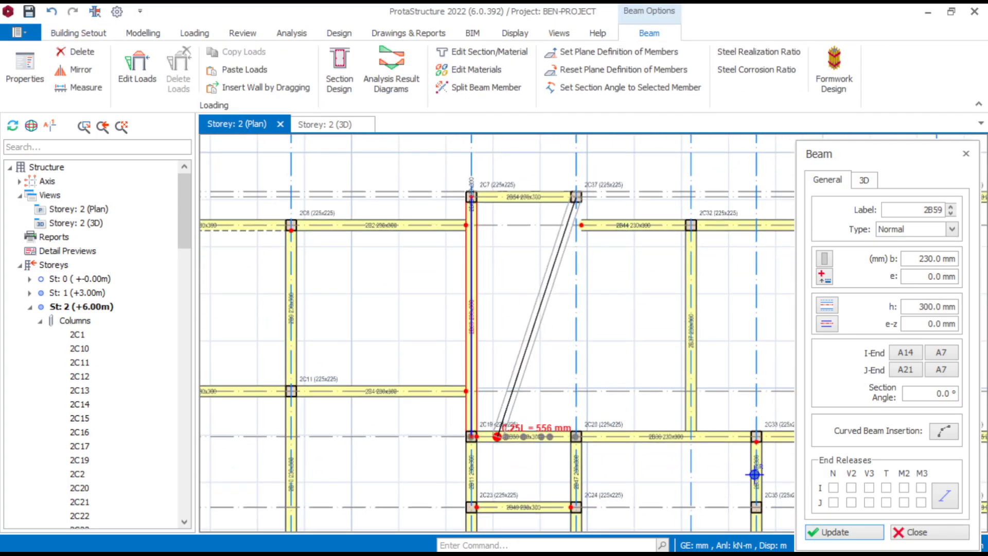
scroll(509, 429, "up", 4)
left_click(618, 436)
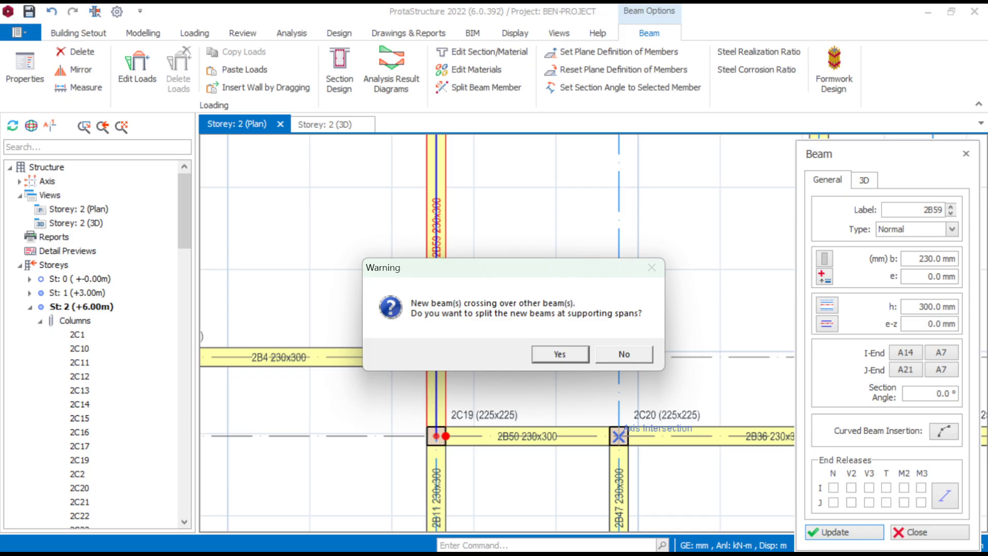
key("Return")
scroll(646, 335, "down", 1)
scroll(629, 338, "down", 3)
scroll(536, 338, "up", 5)
middle_click_drag(536, 338, 531, 387)
scroll(545, 378, "down", 3)
scroll(611, 338, "up", 4)
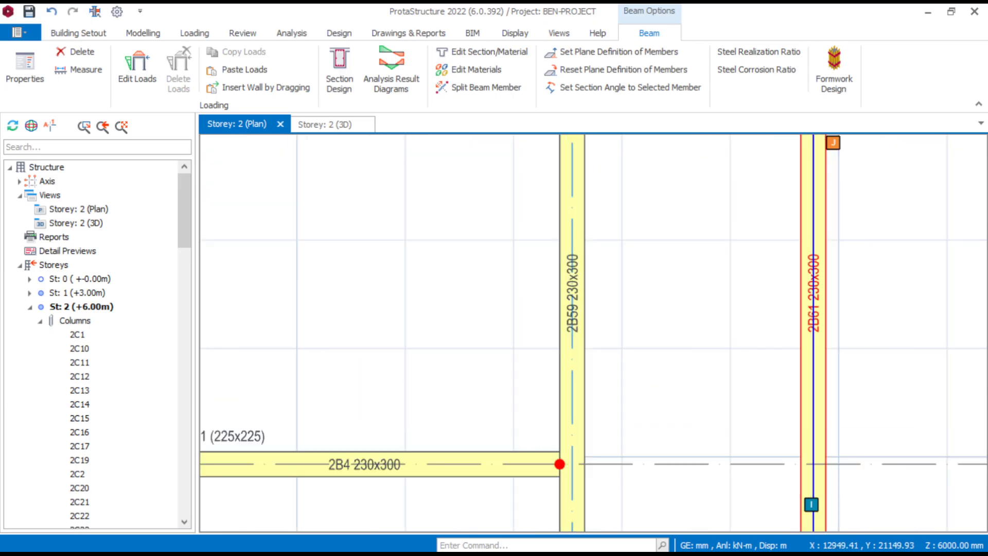
scroll(844, 445, "down", 3)
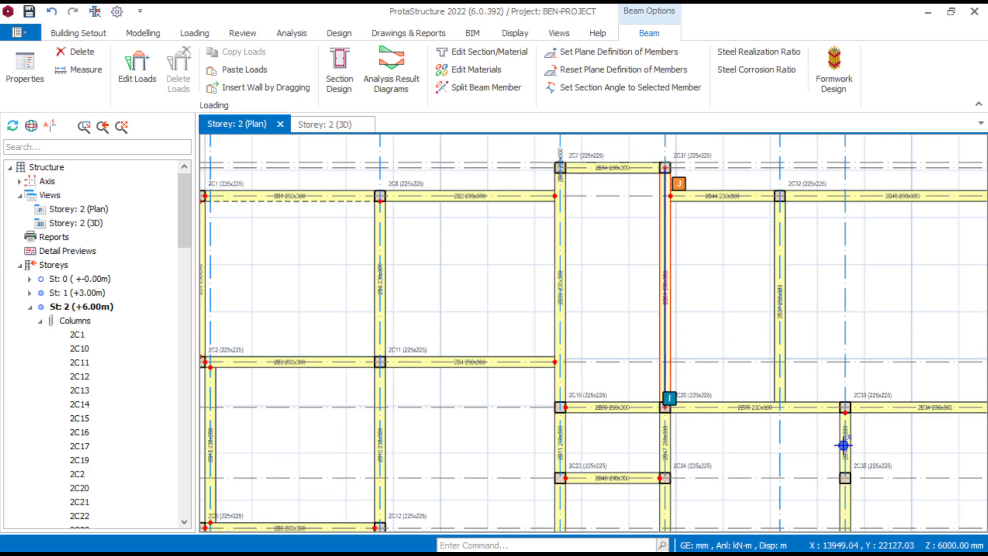
key("Escape")
- Examine the storey 2 plan's beams and columns around the projecting bays for members that still need redrawing
scroll(790, 400, "down", 1)
scroll(761, 346, "down", 1)
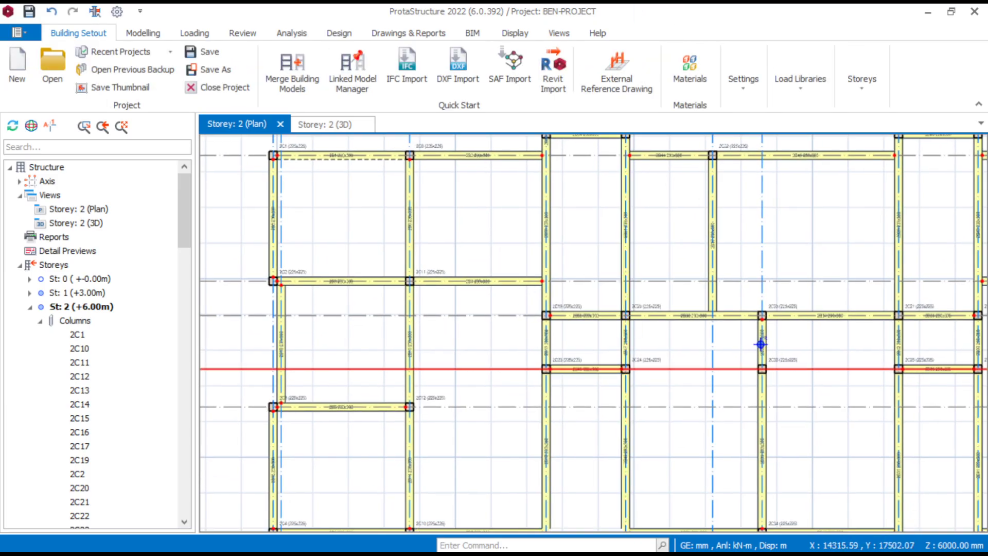
scroll(772, 339, "up", 1)
scroll(761, 355, "down", 2)
scroll(744, 368, "up", 2)
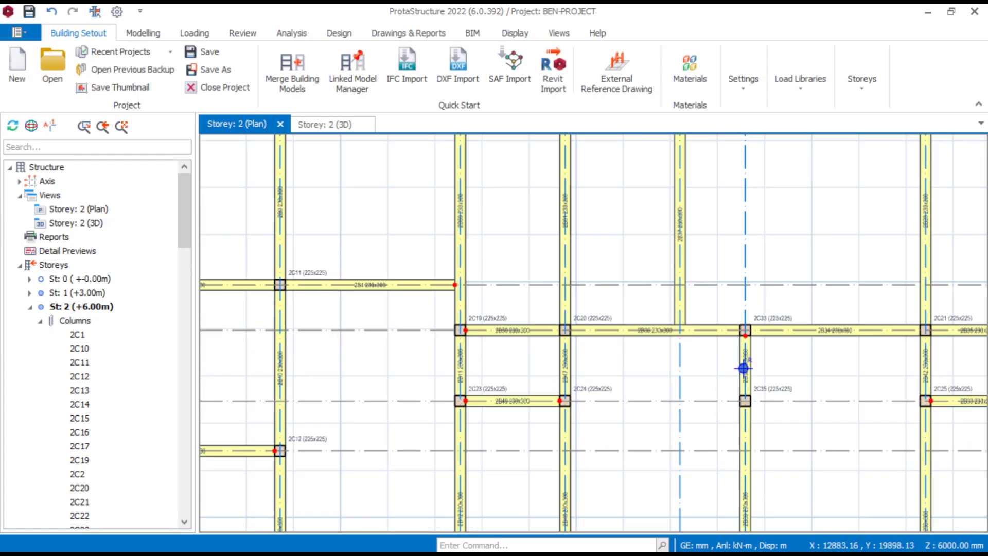
scroll(743, 368, "down", 2)
scroll(641, 336, "down", 1)
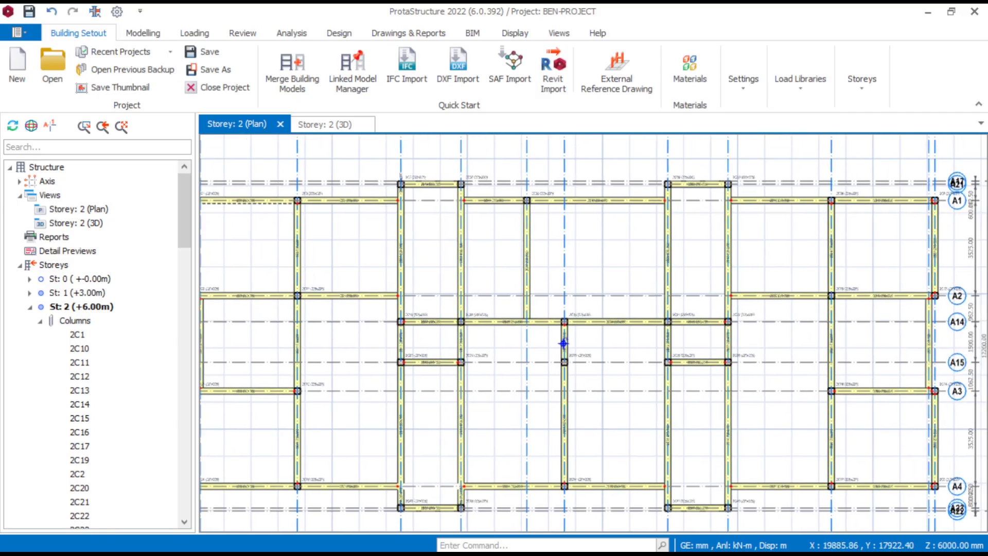
scroll(330, 370, "up", 3)
scroll(714, 332, "down", 4)
scroll(687, 453, "up", 2)
scroll(663, 418, "up", 2)
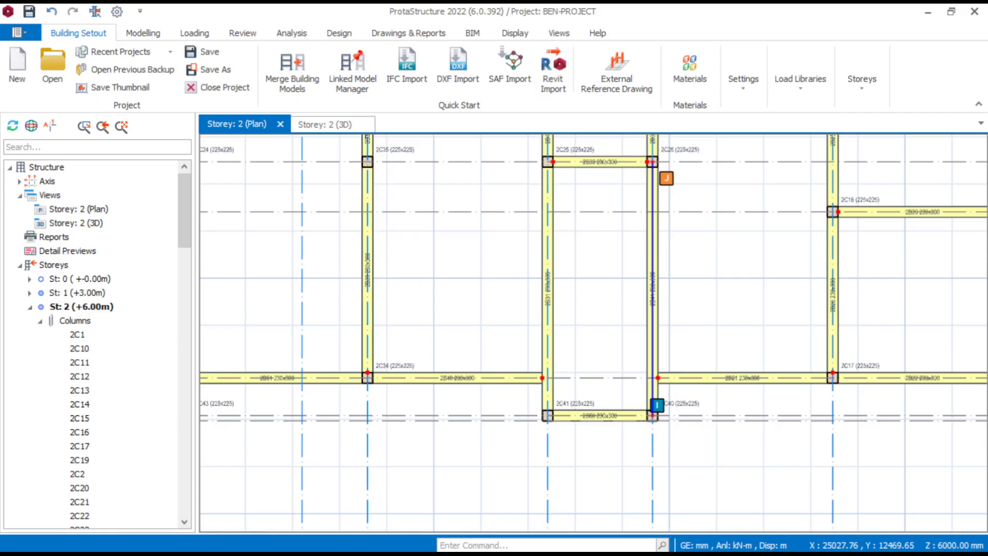
- Delete the two long vertical beams that end at axis A4 above columns 2C42 and 2C43
scroll(638, 407, "down", 3)
scroll(370, 429, "up", 2)
scroll(303, 360, "up", 2)
left_click(523, 253)
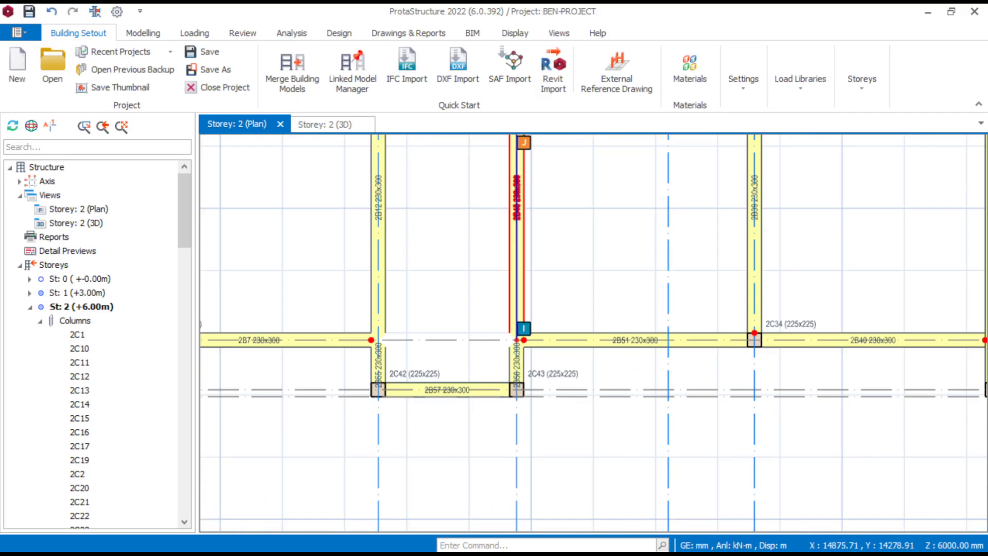
key("Delete")
left_click(384, 236)
key("Delete")
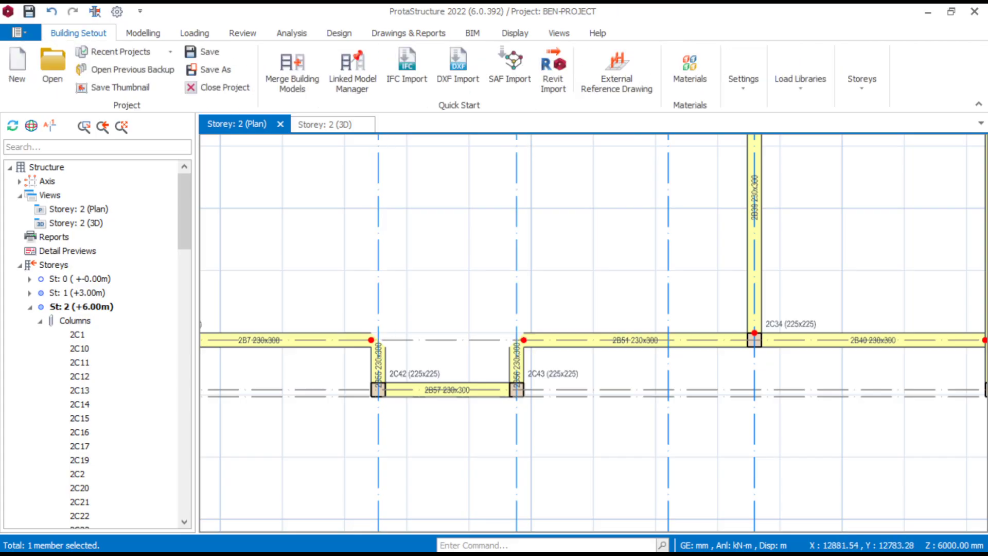
- Delete the two short beams connecting axis A4 to columns 2C42 and 2C43
left_click(378, 363)
key("Delete")
left_click(516, 363)
key("Delete")
- Using beam 2B51's properties, insert a continuous 230x300 beam from column 2C43 to column 2C24
left_click(603, 344)
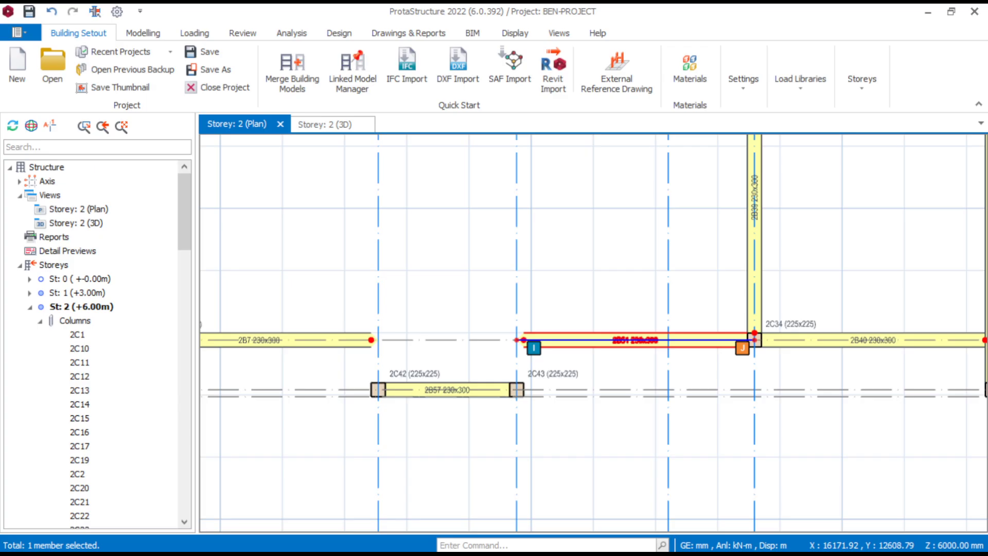
right_click(605, 344)
left_click(649, 49)
scroll(499, 424, "up", 2)
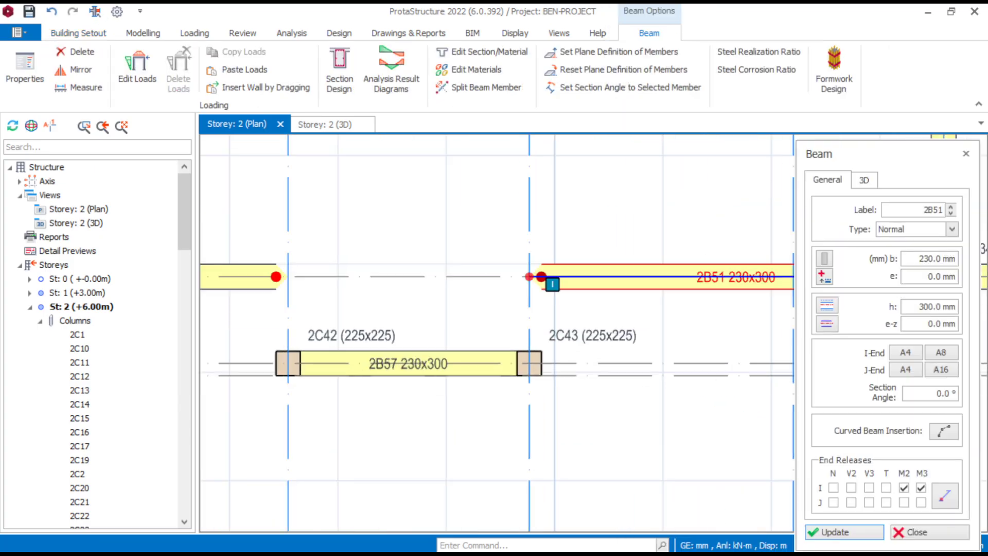
left_click(529, 364)
scroll(450, 367, "down", 5)
scroll(435, 178, "up", 2)
scroll(444, 255, "up", 3)
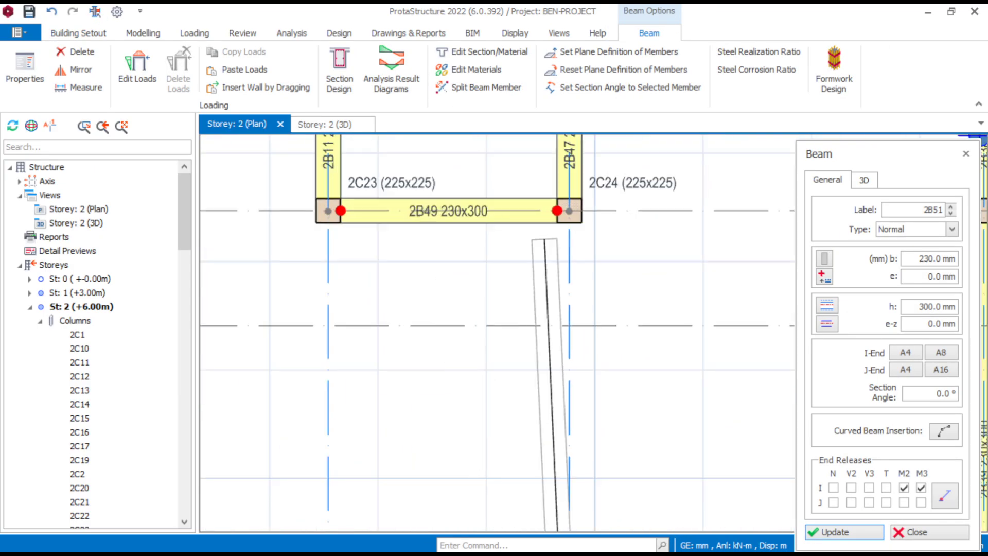
left_click(568, 210)
left_click(624, 354)
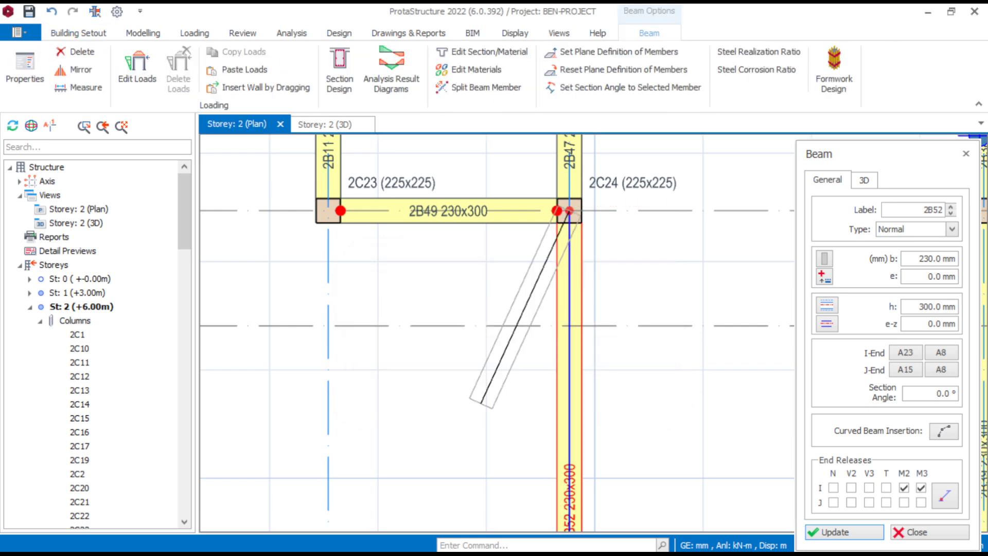
key("Escape")
- Insert a continuous 230x300 beam from column 2C23 to column 2C42 and end the beam insertion
left_click(328, 210)
scroll(302, 320, "down", 4)
scroll(329, 519, "up", 3)
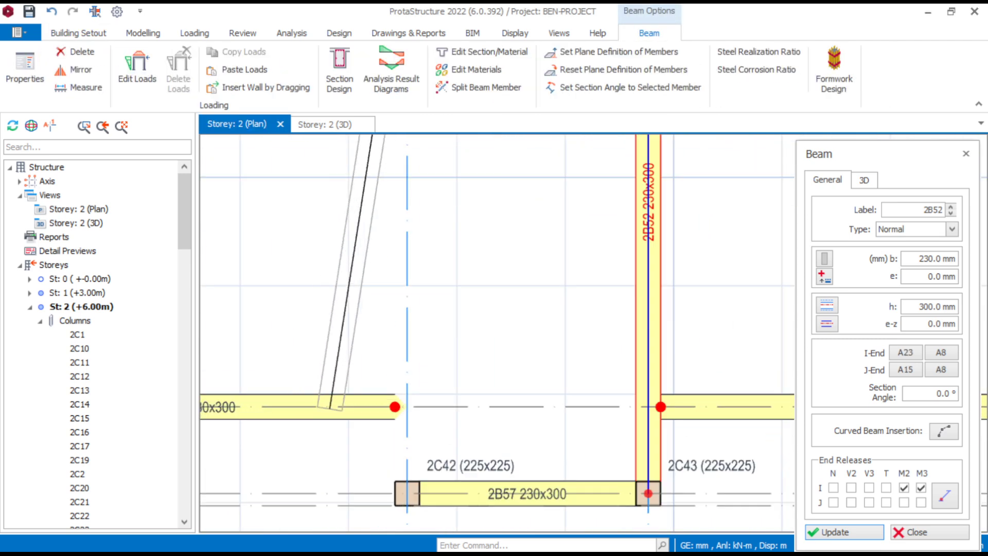
left_click(406, 494)
left_click(613, 355)
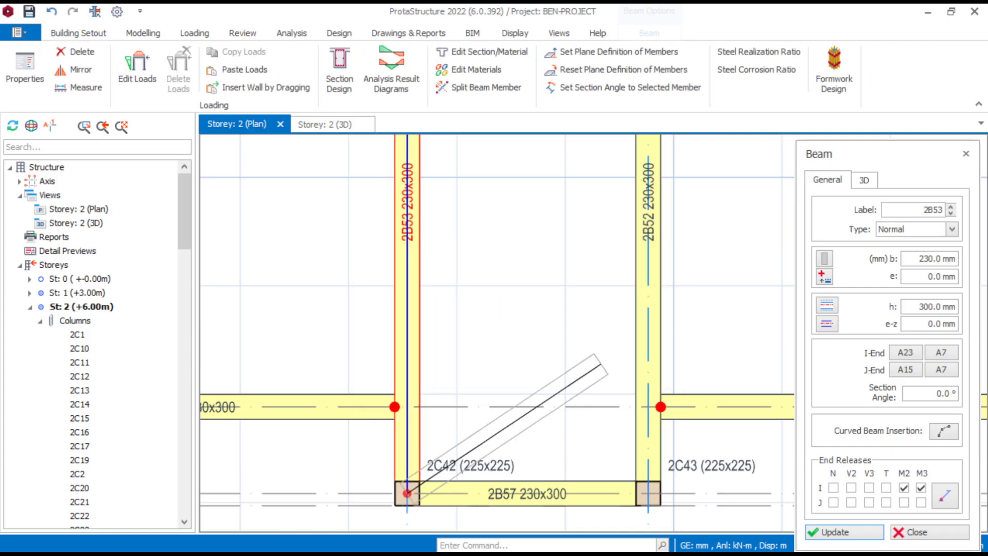
key("Escape")
key("Escape")
- Examine the whole storey 2 plan, checking the beams and columns around the projecting bays and the central area
scroll(496, 275, "down", 6)
middle_click_drag(470, 218, 460, 232)
scroll(547, 241, "up", 6)
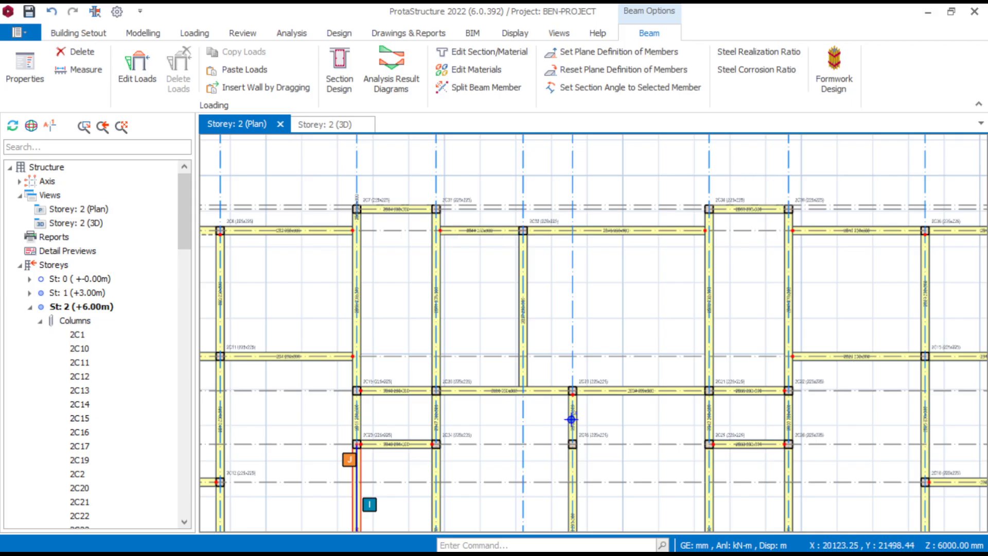
key("Escape")
scroll(582, 294, "down", 3)
scroll(757, 297, "up", 3)
scroll(766, 281, "down", 2)
scroll(756, 275, "down", 1)
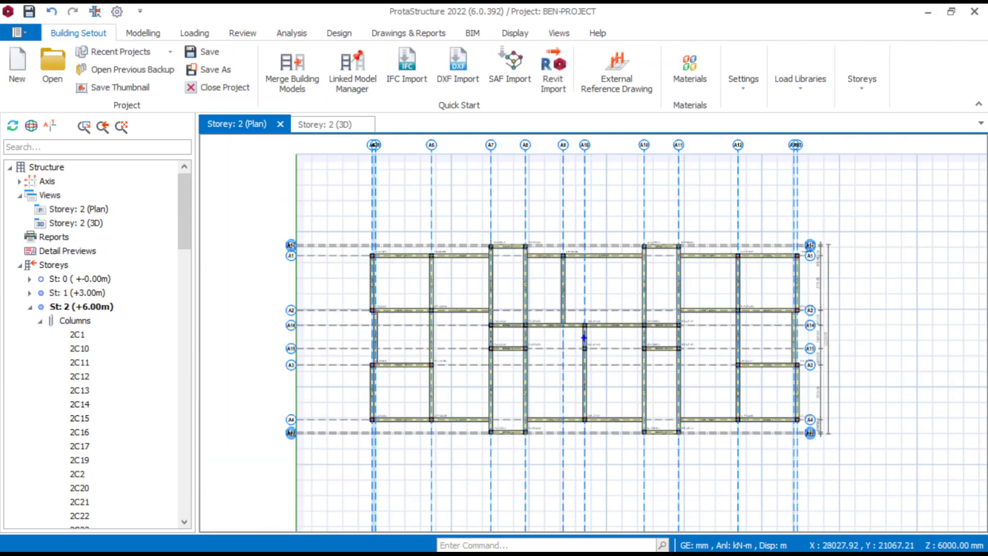
scroll(327, 269, "up", 2)
scroll(463, 268, "up", 2)
scroll(435, 276, "down", 1)
scroll(433, 278, "up", 1)
scroll(476, 287, "down", 3)
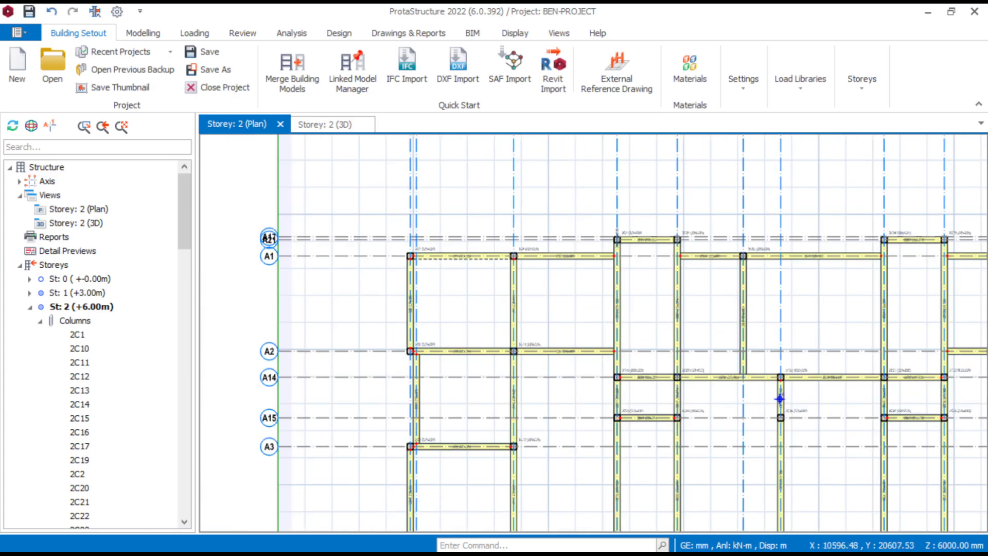
middle_click_drag(514, 347, 425, 349)
scroll(690, 402, "down", 3)
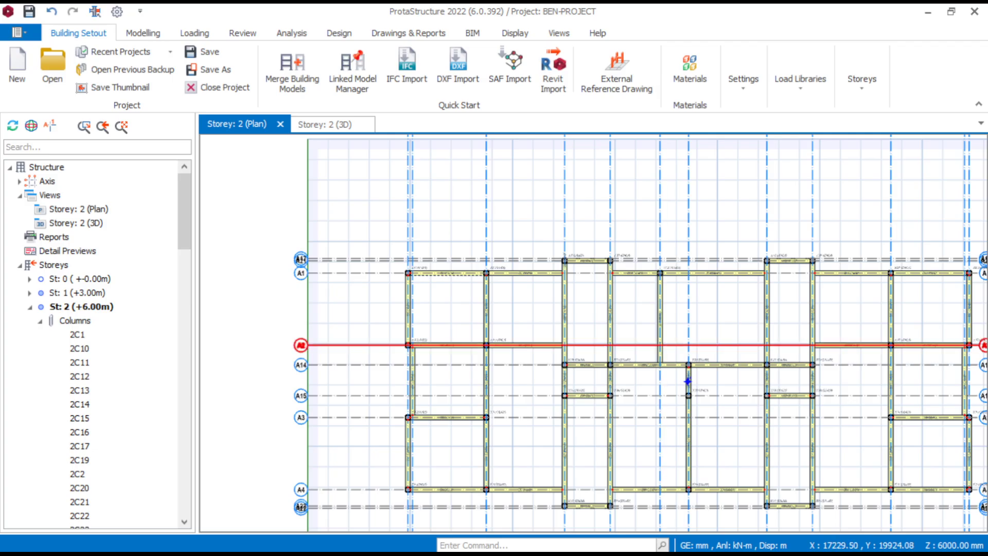
scroll(558, 318, "up", 3)
mouse_move(574, 317)
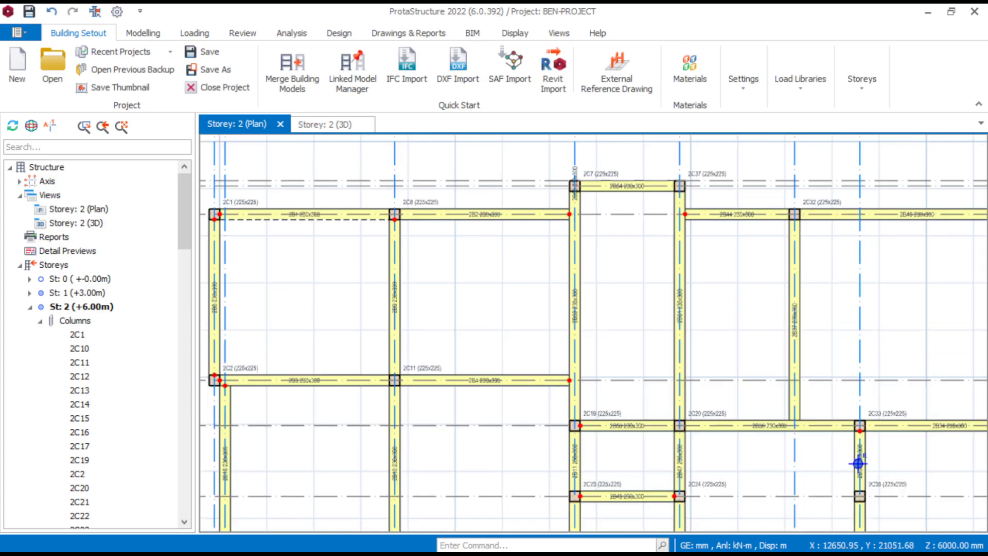
scroll(924, 510, "up", 2)
scroll(742, 392, "down", 3)
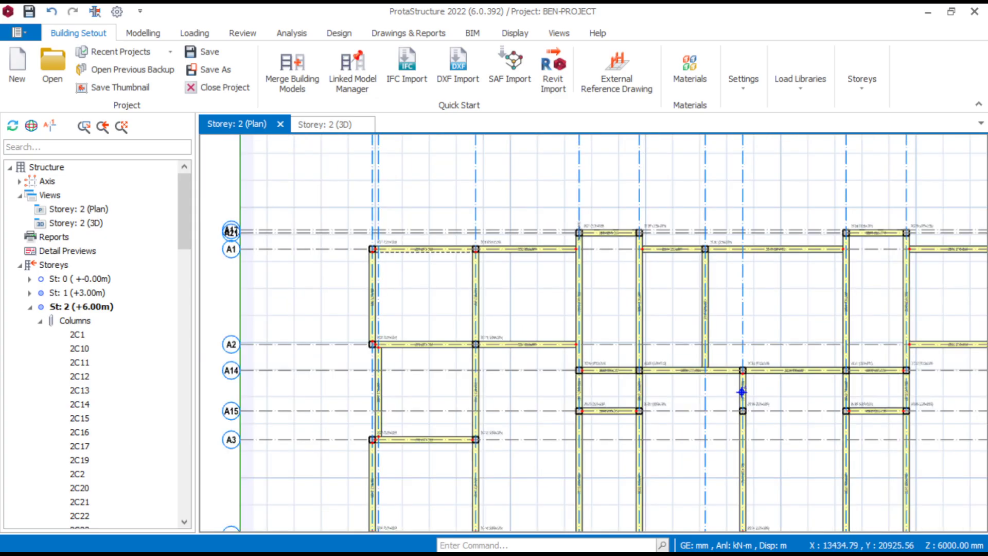
middle_click_drag(741, 392, 733, 348)
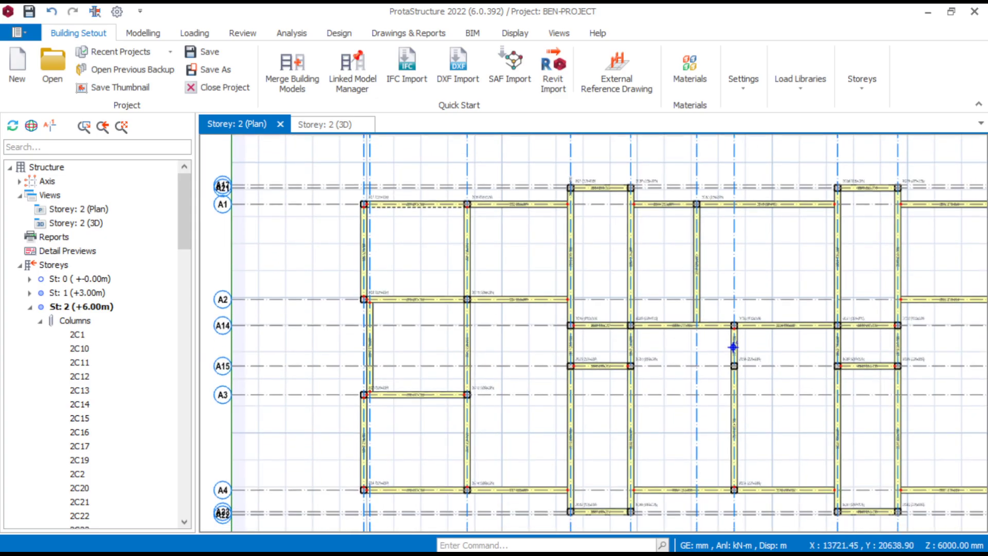
scroll(507, 347, "up", 1)
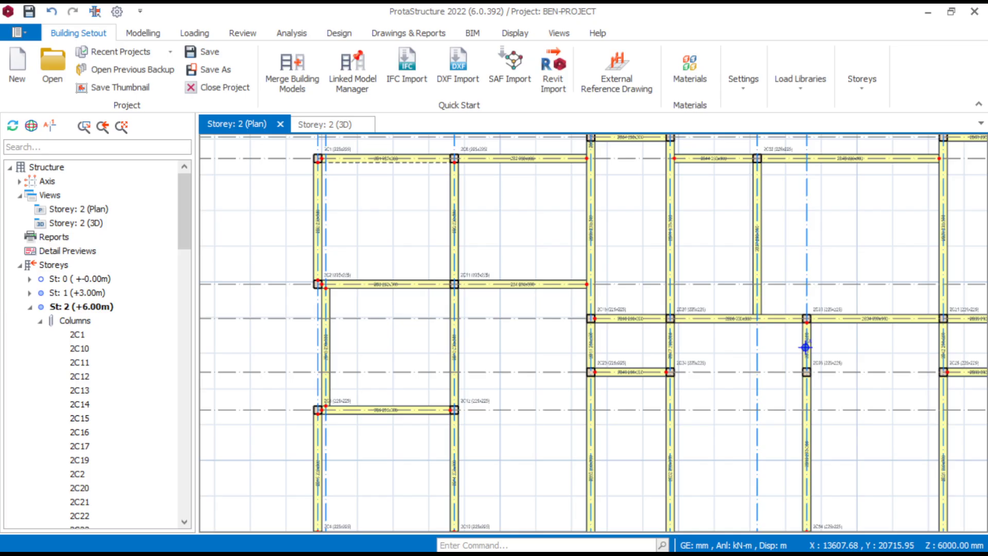
scroll(657, 273, "down", 2)
middle_click_drag(657, 273, 583, 277)
middle_click_drag(669, 319, 610, 335)
scroll(688, 335, "up", 2)
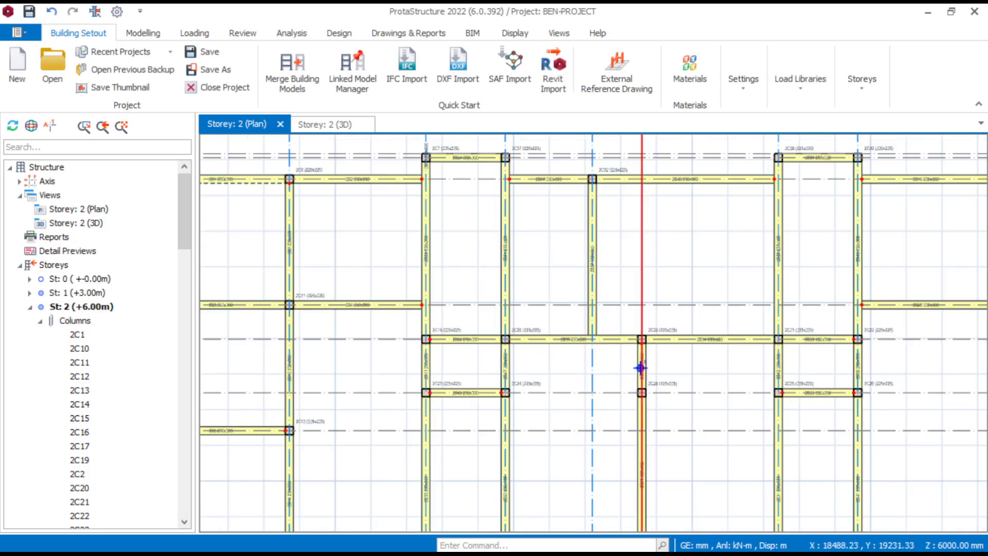
scroll(713, 258, "down", 2)
scroll(463, 244, "up", 3)
middle_click_drag(394, 155, 456, 201)
scroll(452, 199, "up", 2)
scroll(463, 281, "up", 1)
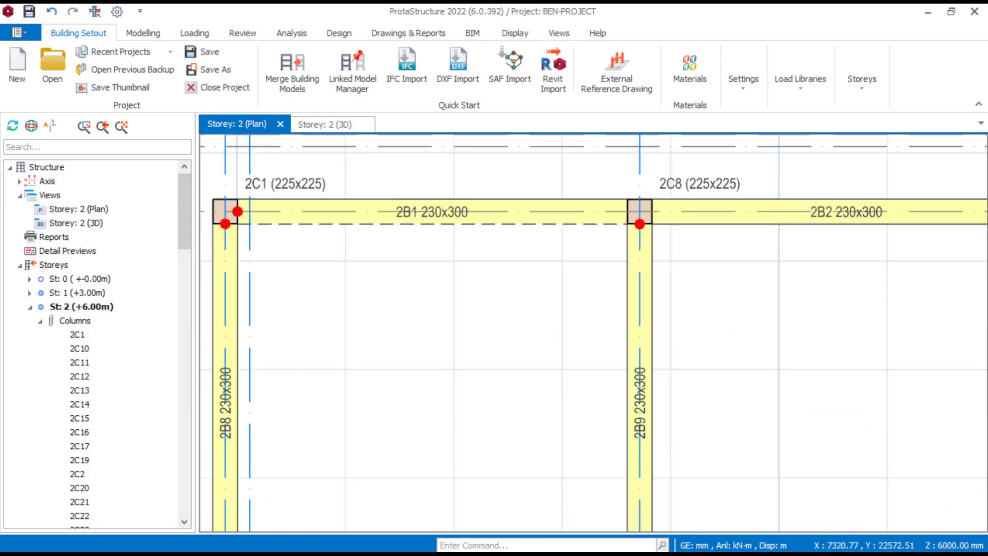
- Delete the leftover short beam overlapping column 2C7 at the corner of the projecting bay
scroll(498, 298, "down", 2)
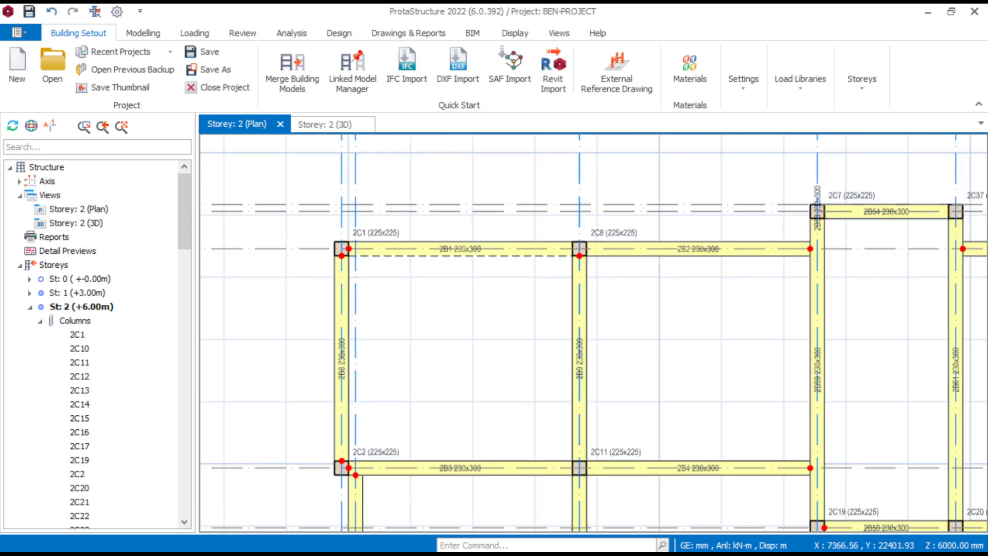
scroll(721, 257, "up", 3)
scroll(720, 257, "down", 3)
scroll(720, 257, "up", 2)
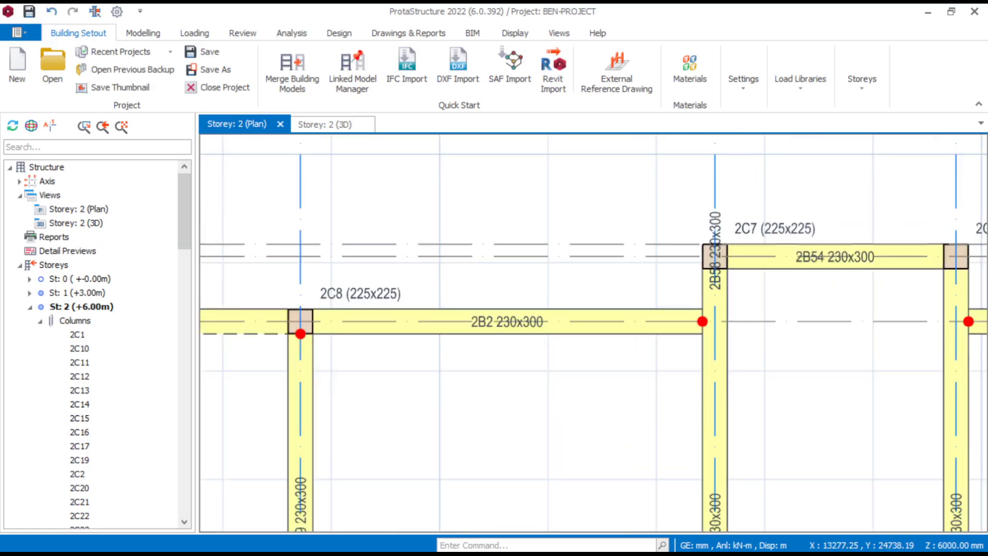
left_click(720, 218)
key("Delete")
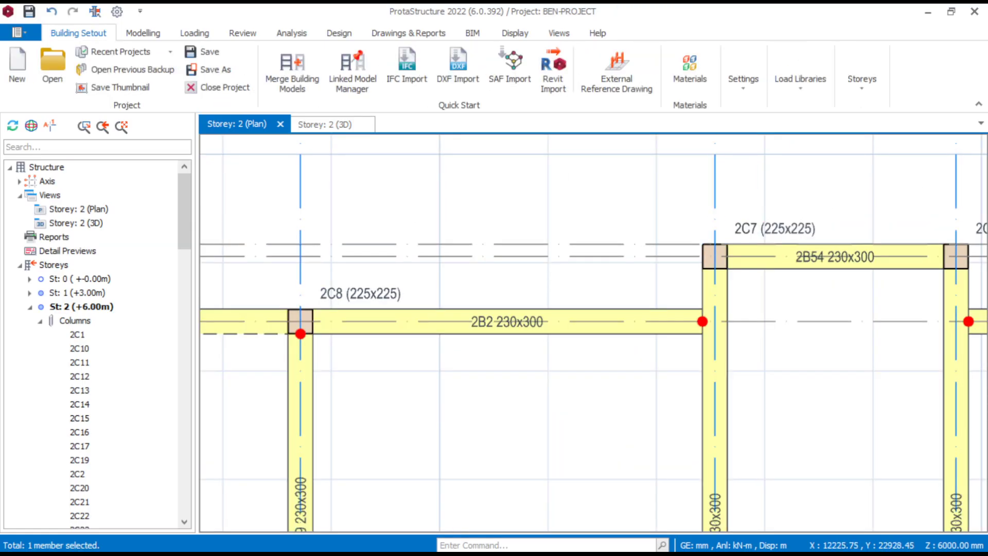
- Review the storey 2 plan from the projecting bay at column 2C7 down to the axis A4 bays and back
scroll(684, 366, "down", 3)
scroll(840, 370, "up", 3)
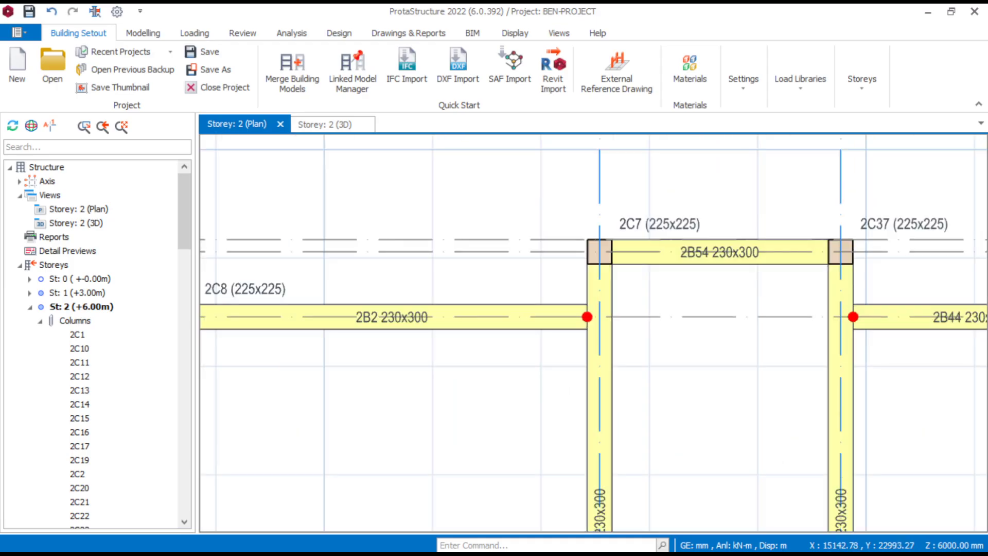
scroll(874, 370, "down", 5)
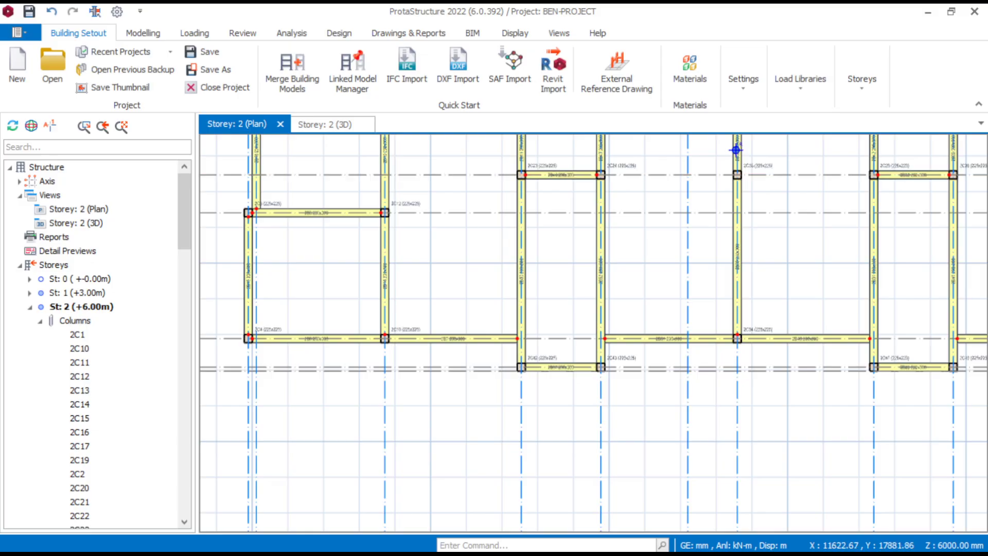
scroll(488, 161, "down", 1)
scroll(488, 161, "up", 1)
middle_click_drag(380, 223, 621, 386)
middle_click_drag(615, 161, 591, 265)
scroll(673, 221, "up", 4)
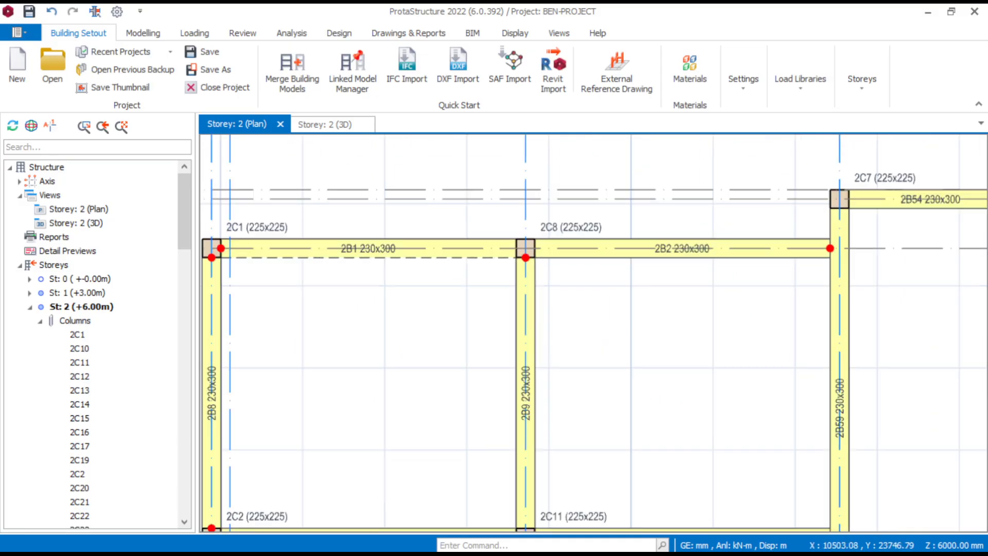
- Add a wall load to beam 2B2 with 1000 mm start and end heights and a 1.50 kN/m2 wall unit weight
scroll(667, 251, "up", 2)
left_click(669, 247)
right_click(689, 247)
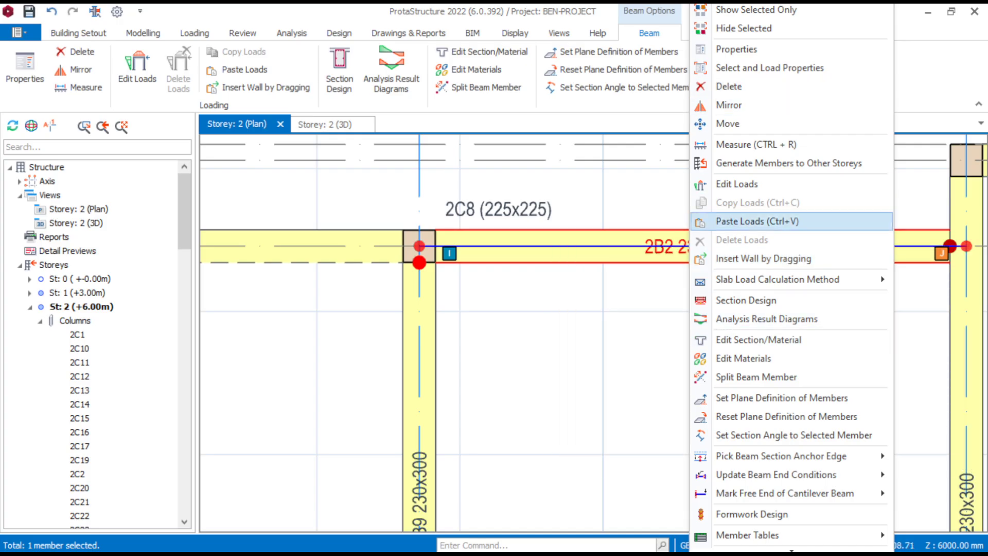
left_click(737, 184)
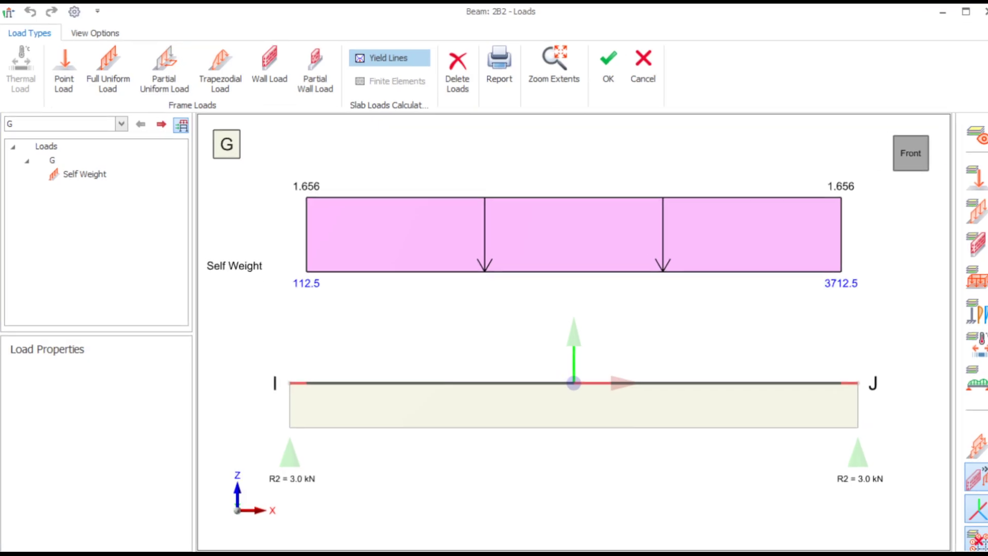
left_click(269, 67)
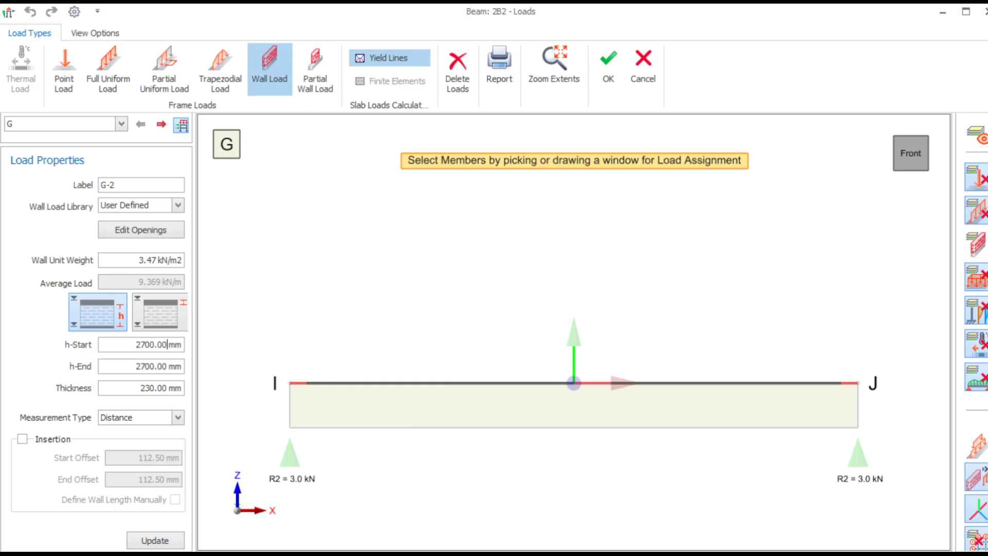
left_click_drag(169, 344, 136, 345)
type("1")
type("1")
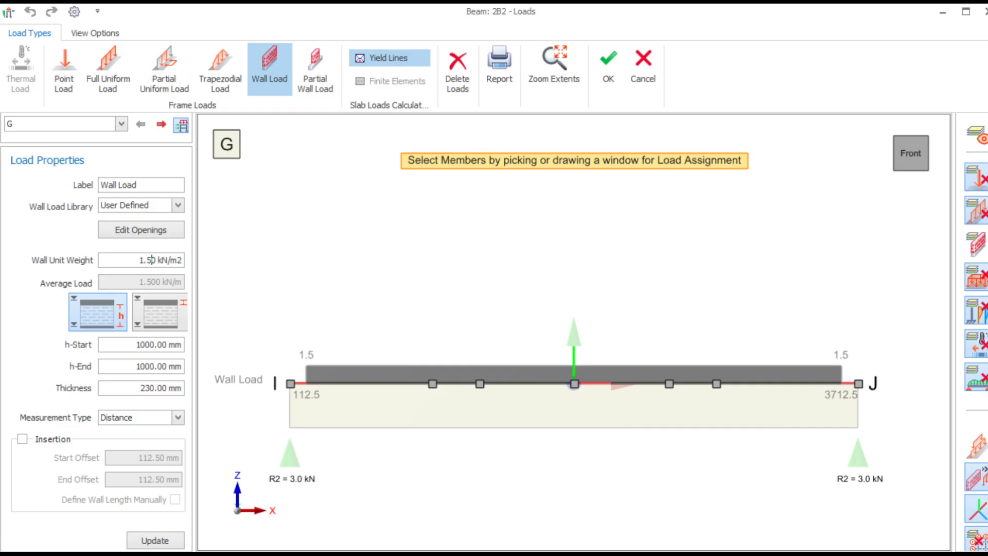
key("Return")
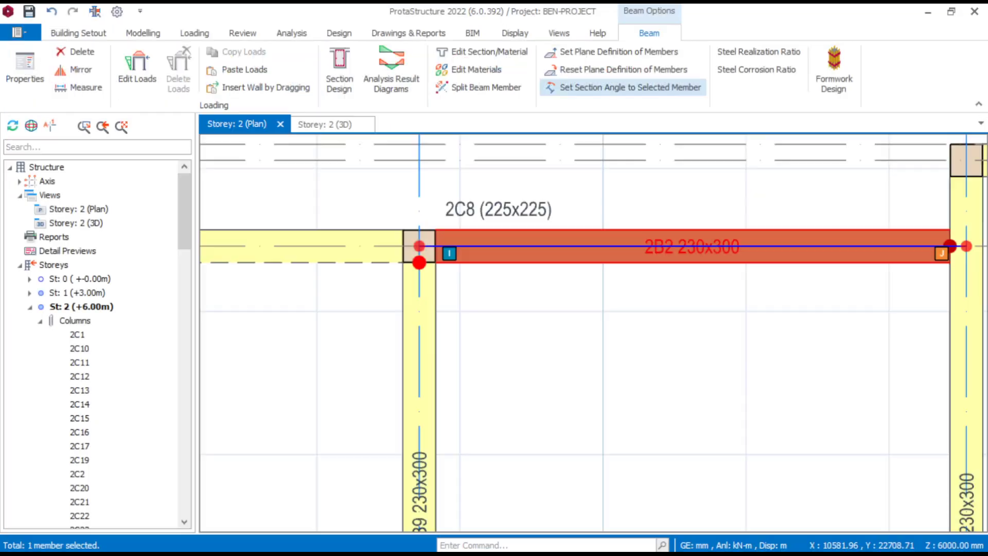
left_click(609, 67)
key("Escape")
- Copy the wall load from beam 2B2 between columns 2C8 and 2C7
scroll(593, 324, "down", 4)
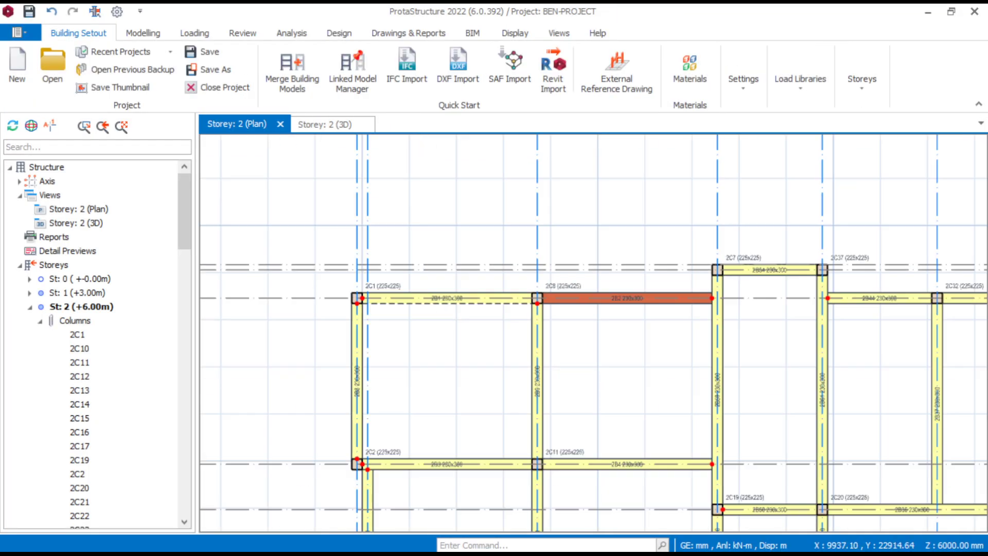
scroll(664, 318, "up", 3)
mouse_move(601, 281)
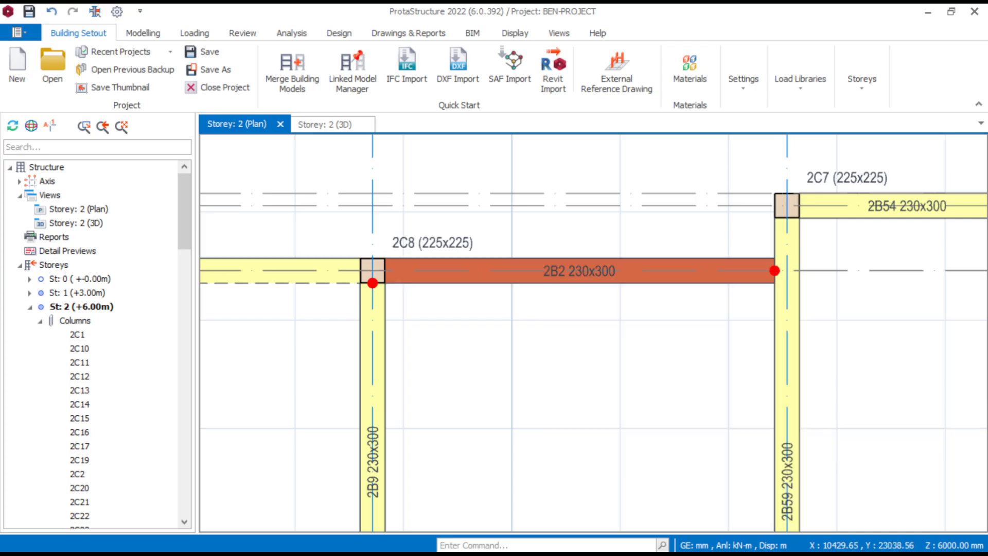
left_click(573, 279)
right_click(571, 279)
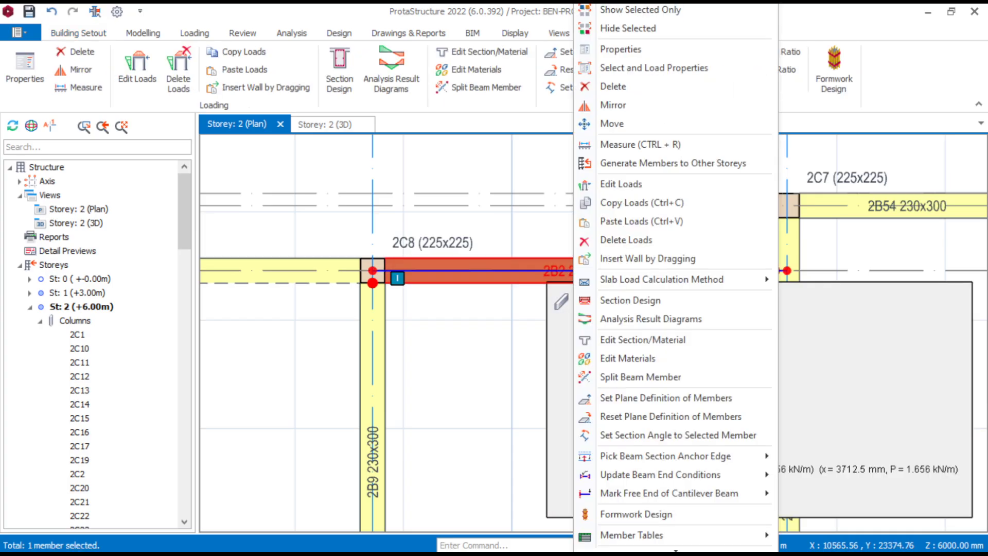
left_click(599, 221)
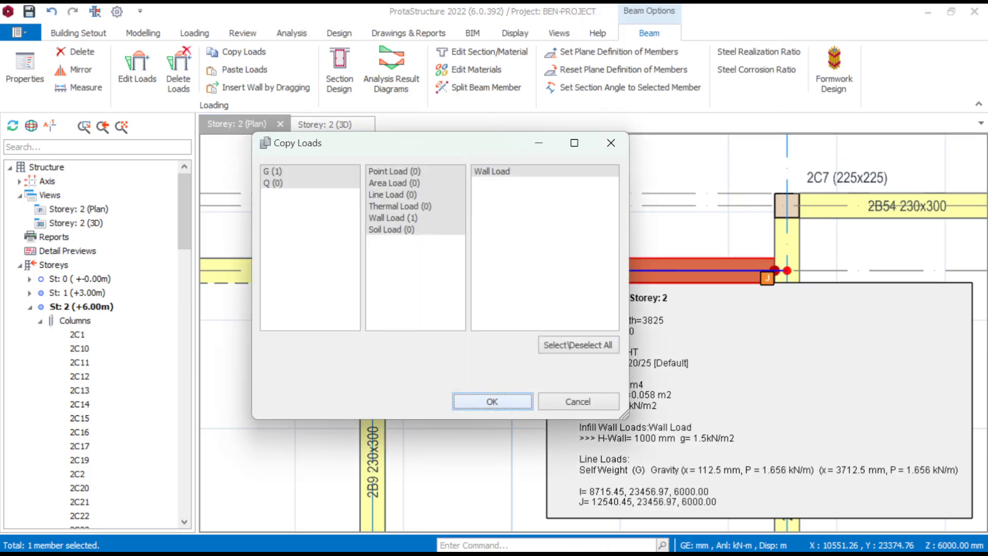
left_click(493, 401)
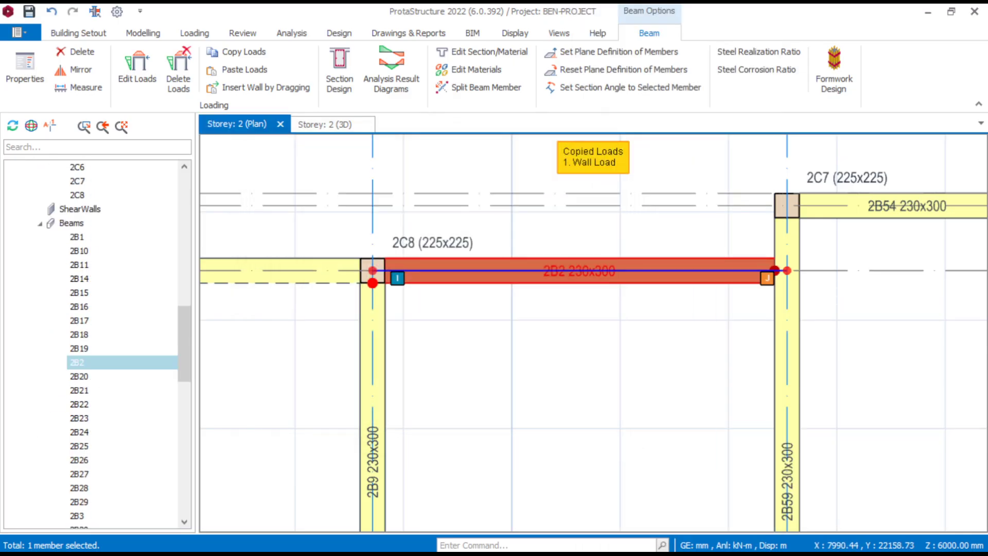
- Paste the copied wall load onto all storey 2 beams, from 2B1 to 2B9 in the structure tree
left_click(77, 237)
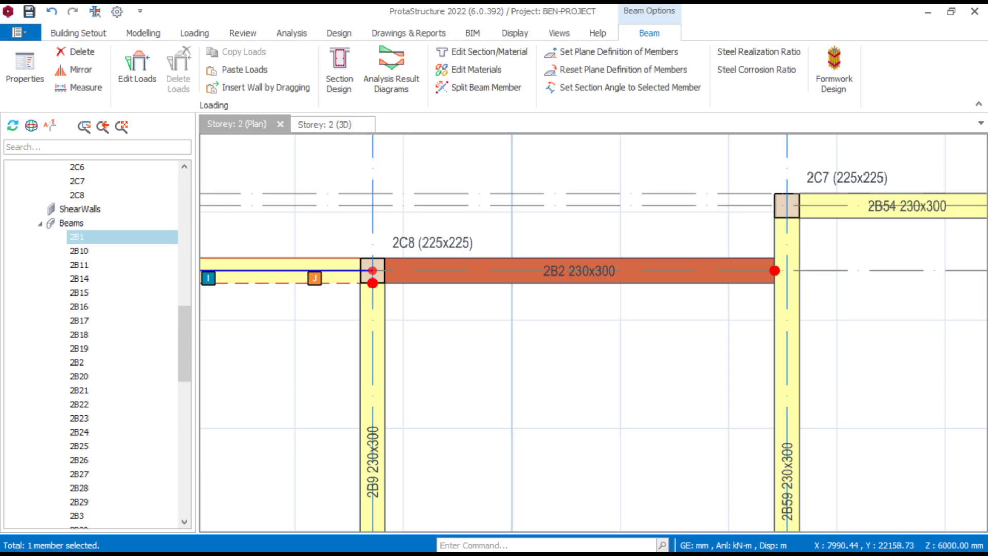
scroll(97, 342, "down", 12)
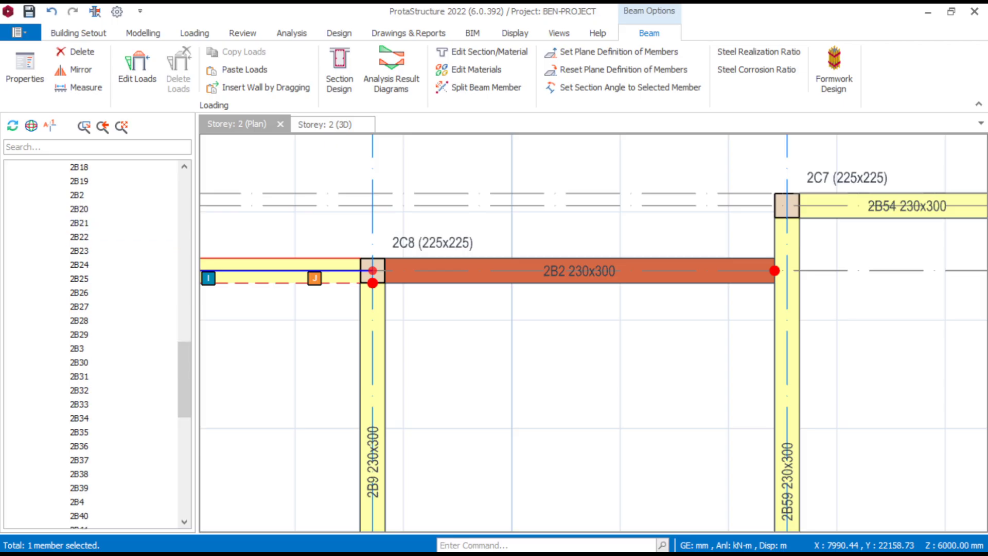
left_click(77, 487, "shift")
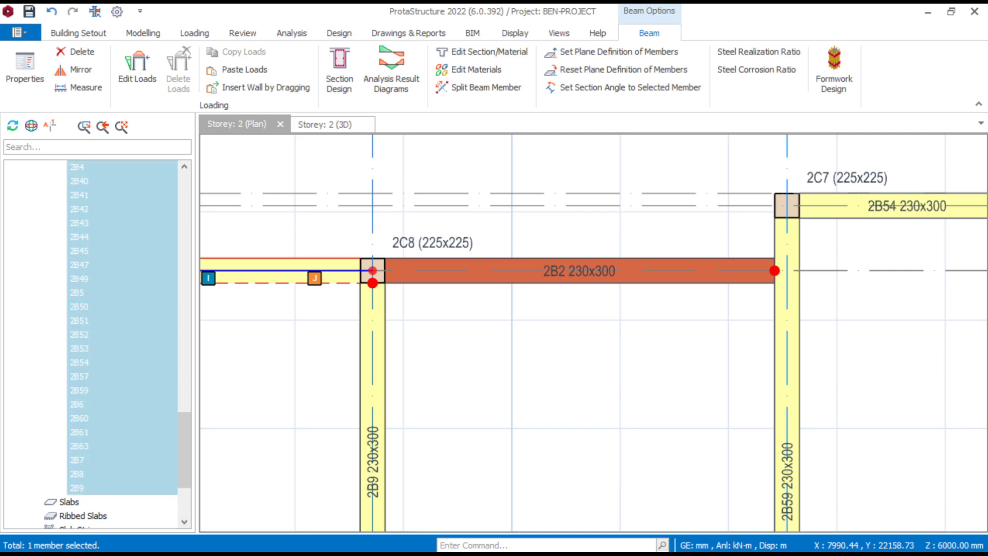
right_click(94, 474)
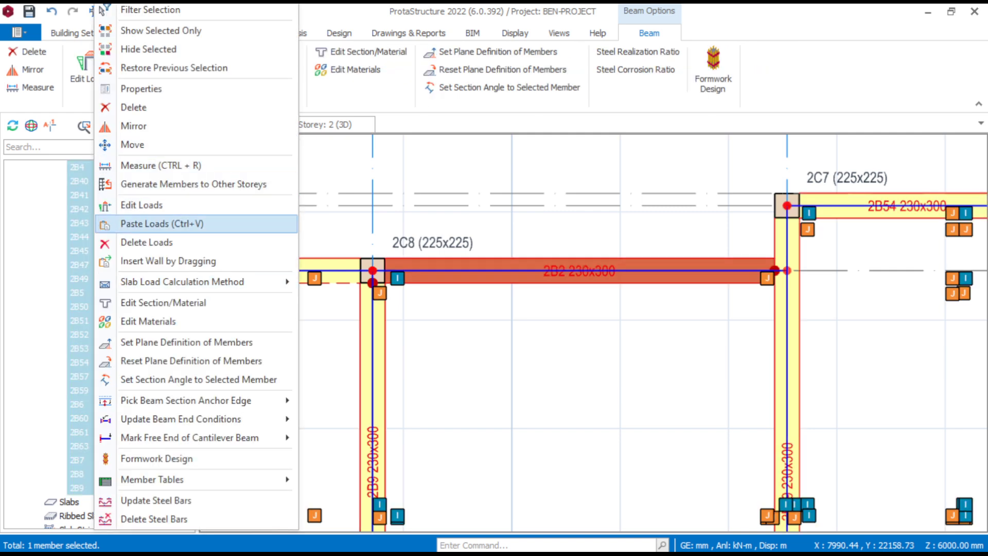
left_click(162, 223)
left_click(600, 435)
scroll(557, 342, "down", 2)
scroll(555, 341, "down", 3)
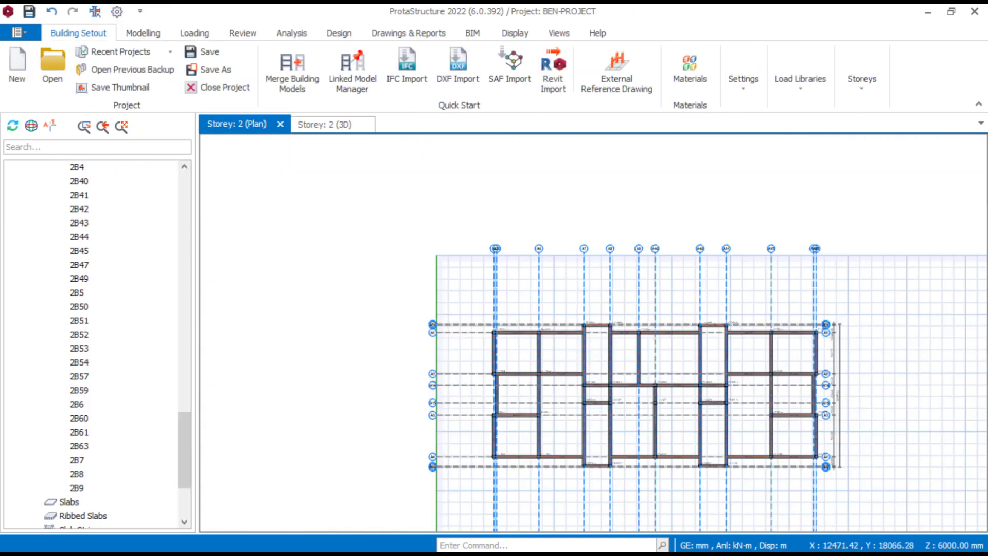
- Examine the storey 2 plan and 3D model from several sides to check the wall loads on the beams
scroll(723, 347, "up", 6)
scroll(624, 296, "down", 5)
scroll(771, 315, "up", 5)
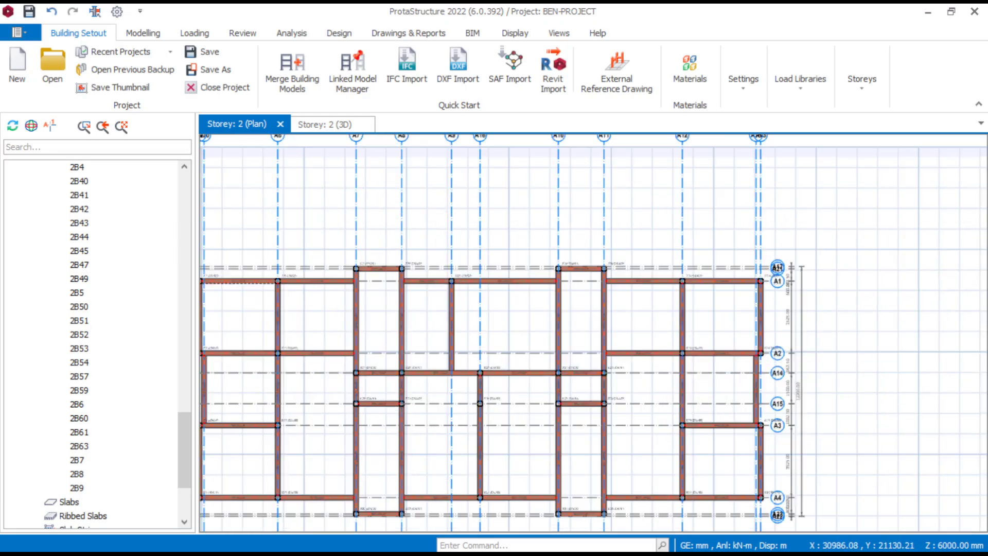
middle_click_drag(702, 380, 718, 282)
scroll(716, 283, "down", 4)
middle_click_drag(350, 298, 457, 312)
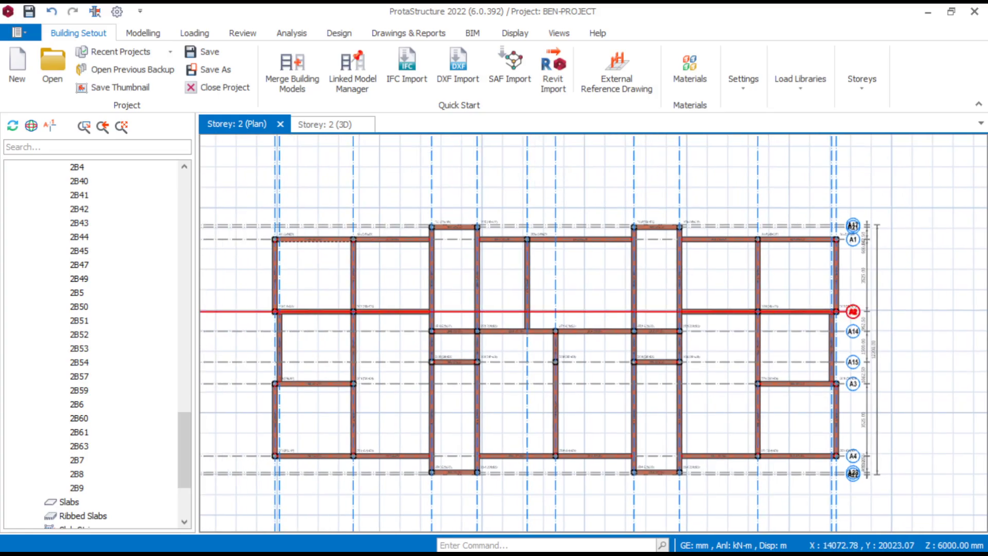
scroll(437, 306, "up", 4)
scroll(504, 283, "down", 4)
scroll(402, 274, "up", 4)
scroll(470, 295, "down", 4)
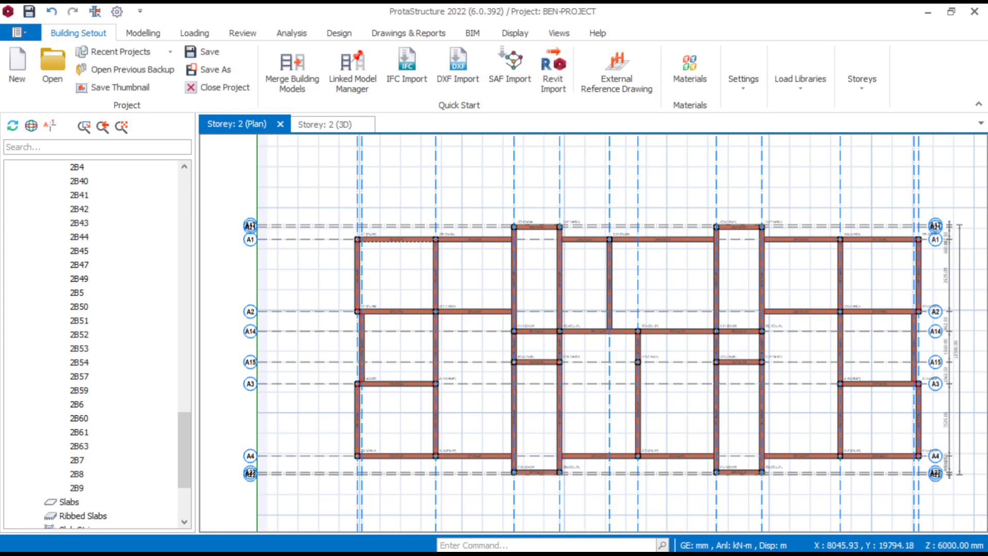
scroll(97, 340, "up", 15)
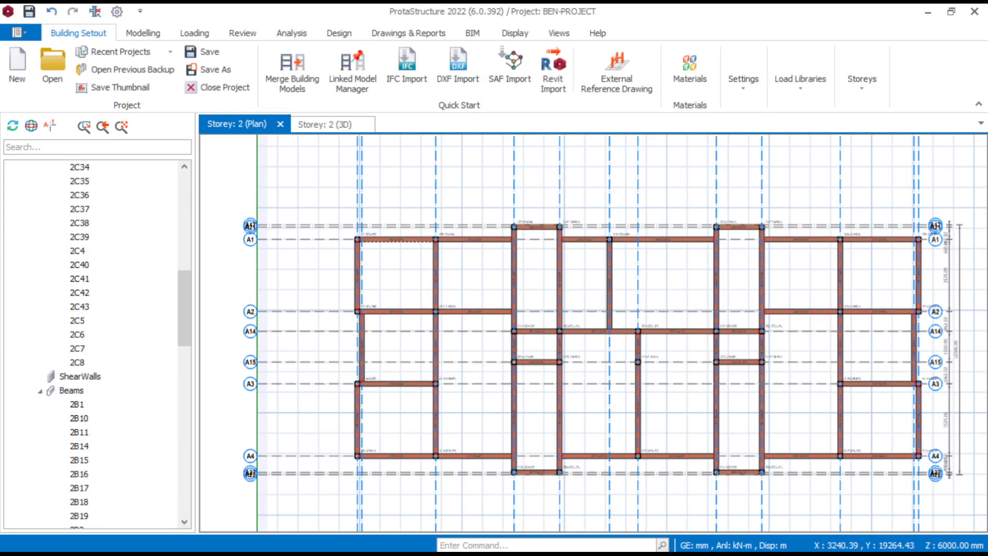
scroll(98, 339, "up", 1)
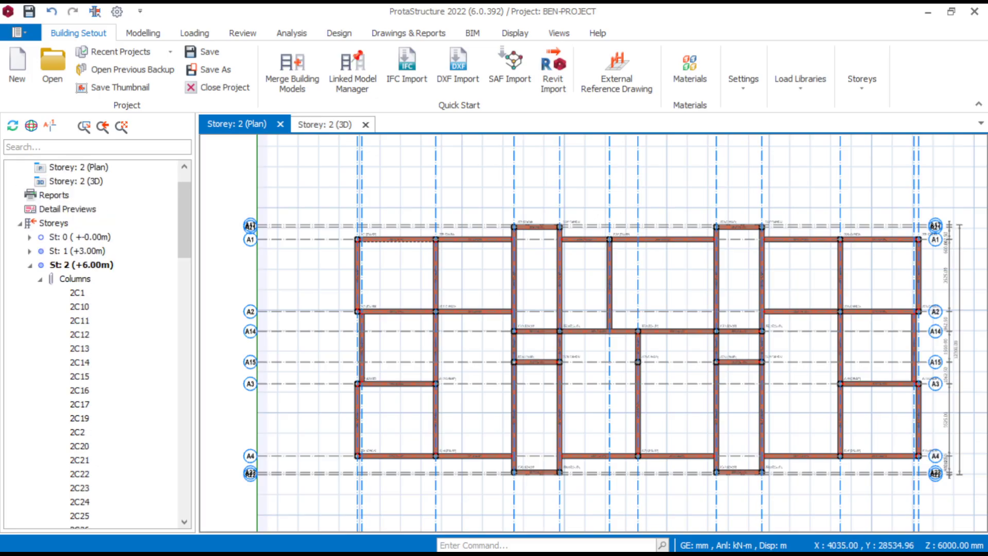
left_click(328, 125)
scroll(499, 324, "down", 4)
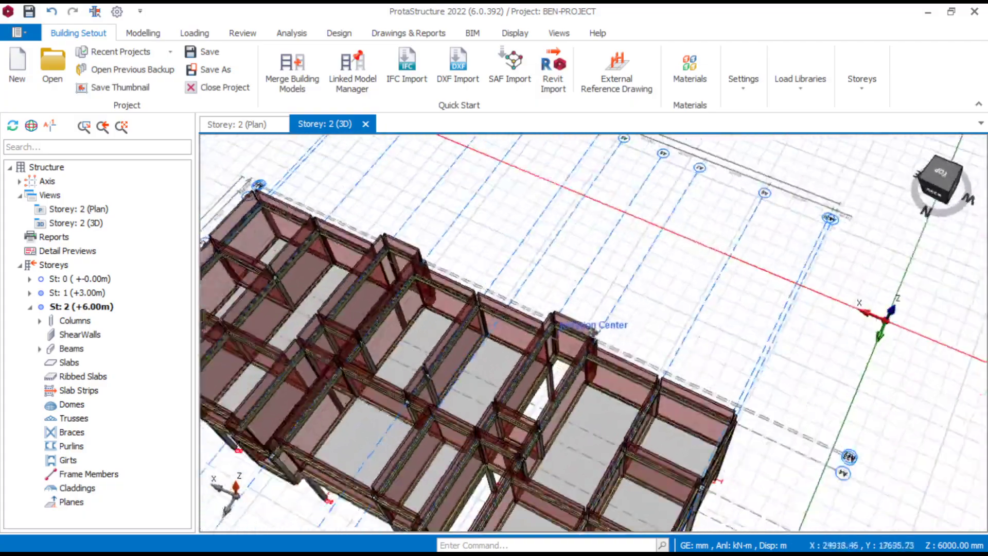
middle_click_drag(594, 333, 587, 291)
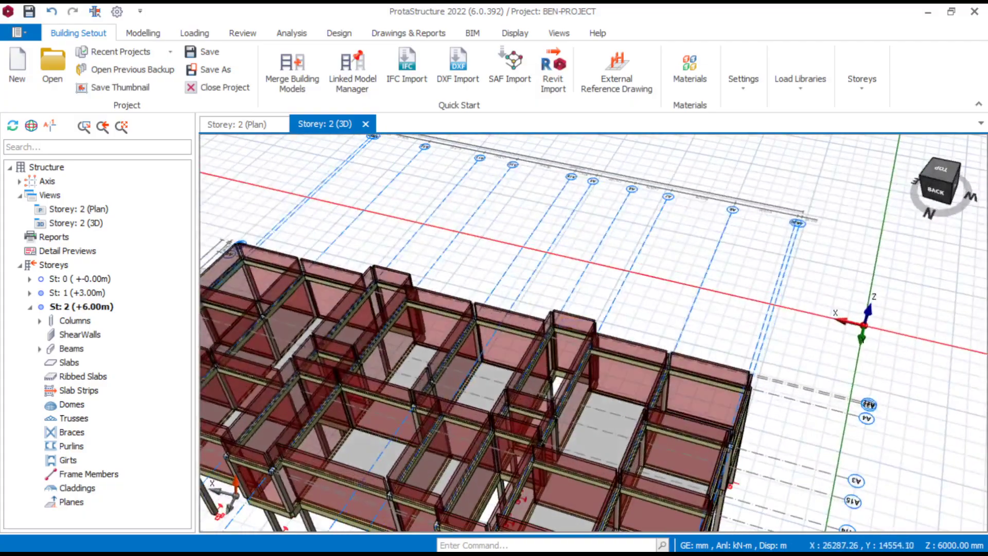
scroll(585, 288, "down", 3)
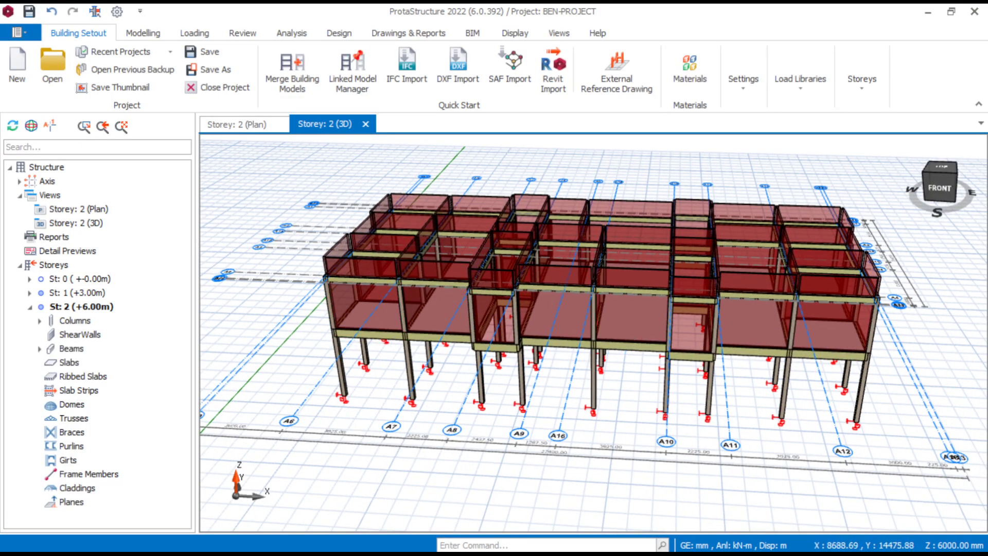
- Run the Building Model Check on all storeys with every check enabled, returning to the storey 2 plan
left_click(237, 124)
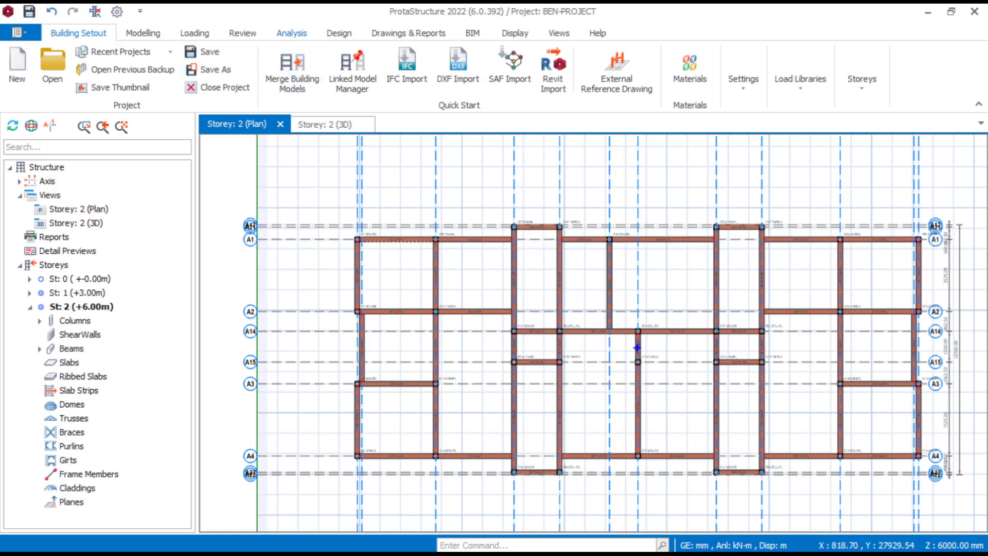
left_click(292, 32)
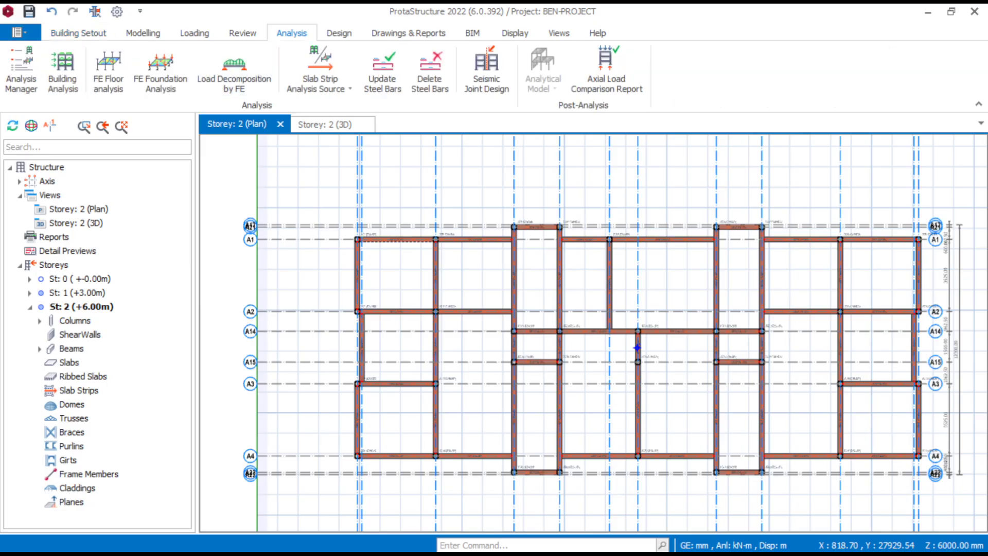
left_click(63, 69)
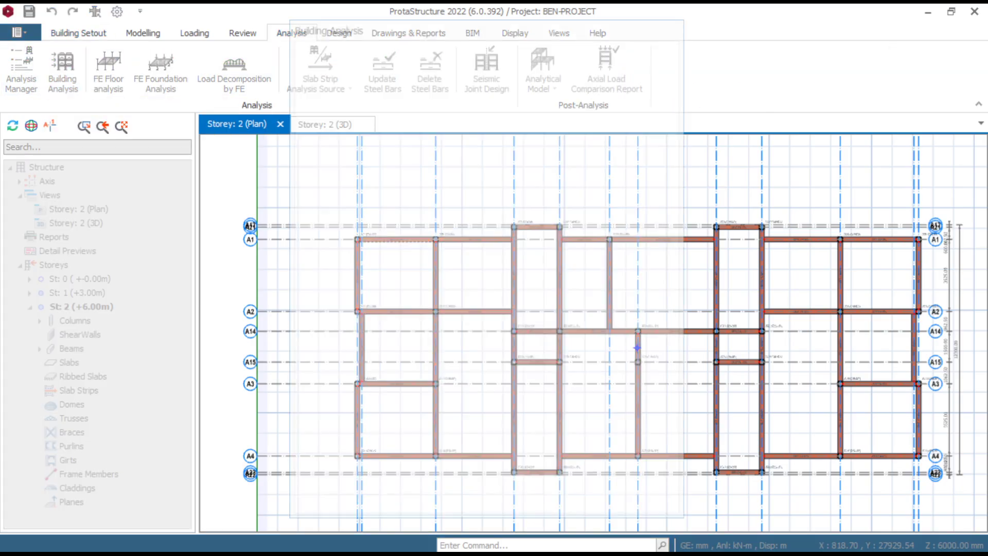
left_click(447, 46)
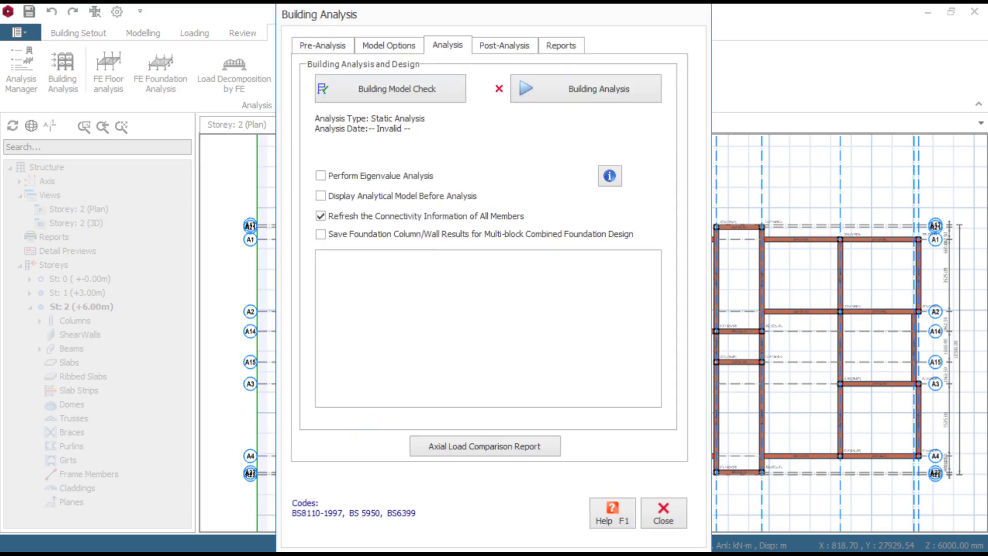
left_click(393, 88)
left_click(563, 491)
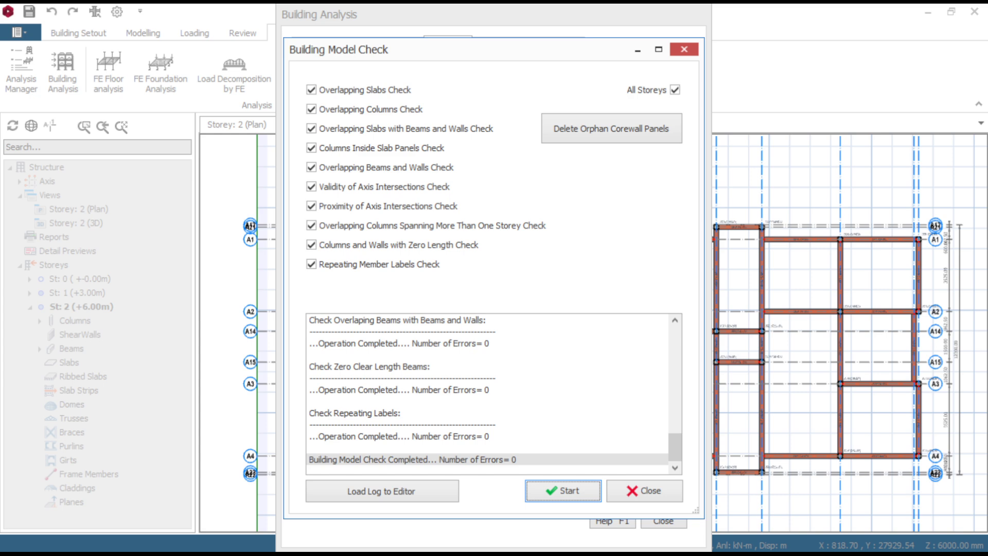
left_click(644, 490)
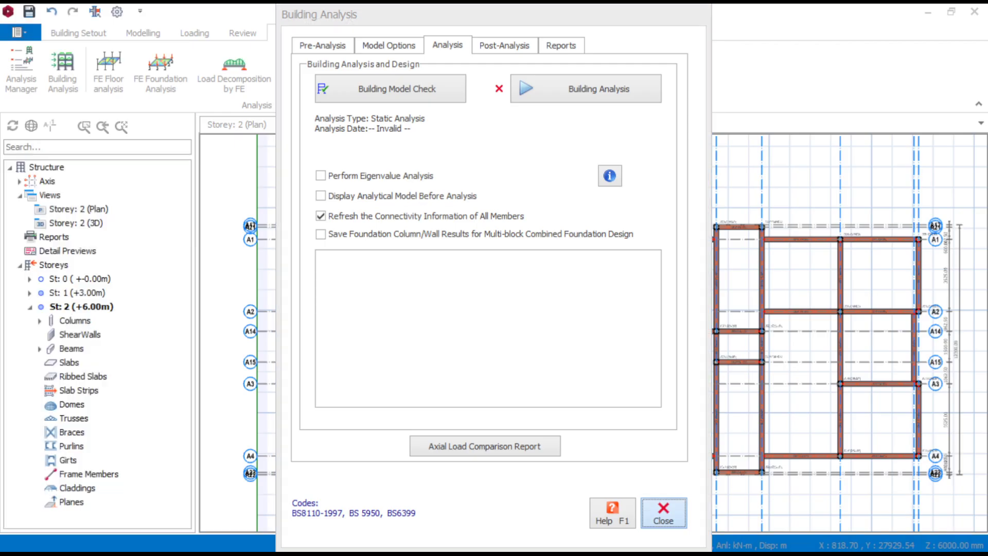
left_click(663, 521)
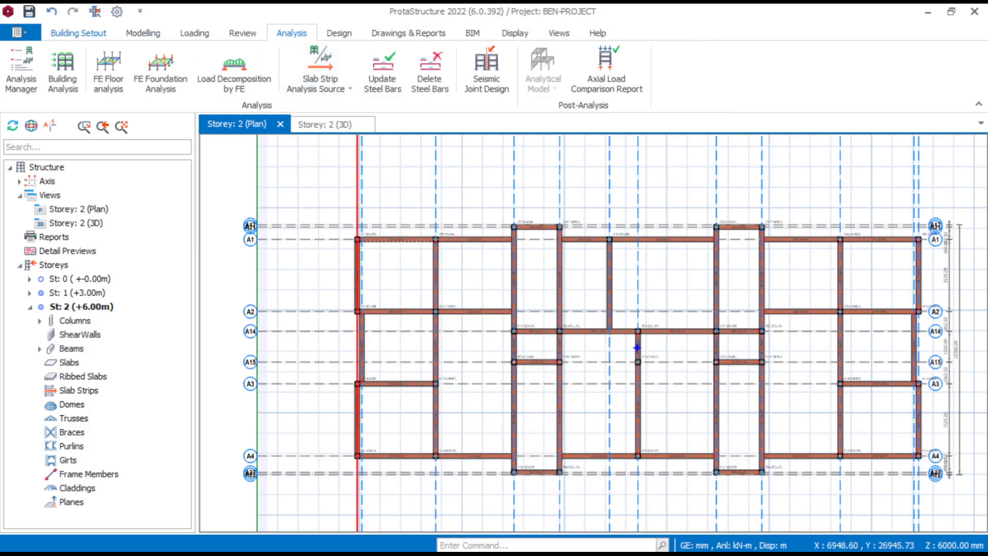
- Enable double links for columns with b/h < 1.8 in the column containment settings of the project options
left_click(79, 33)
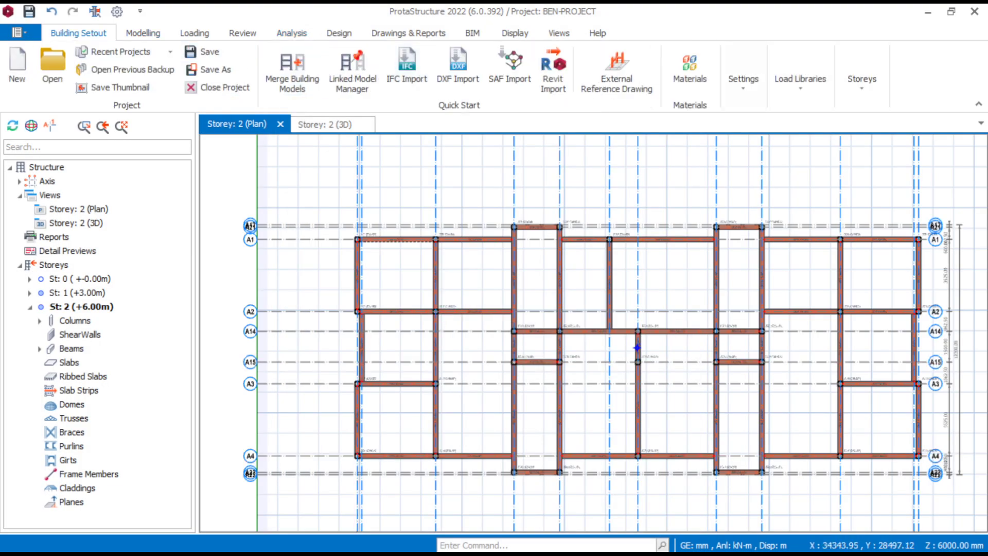
left_click(743, 77)
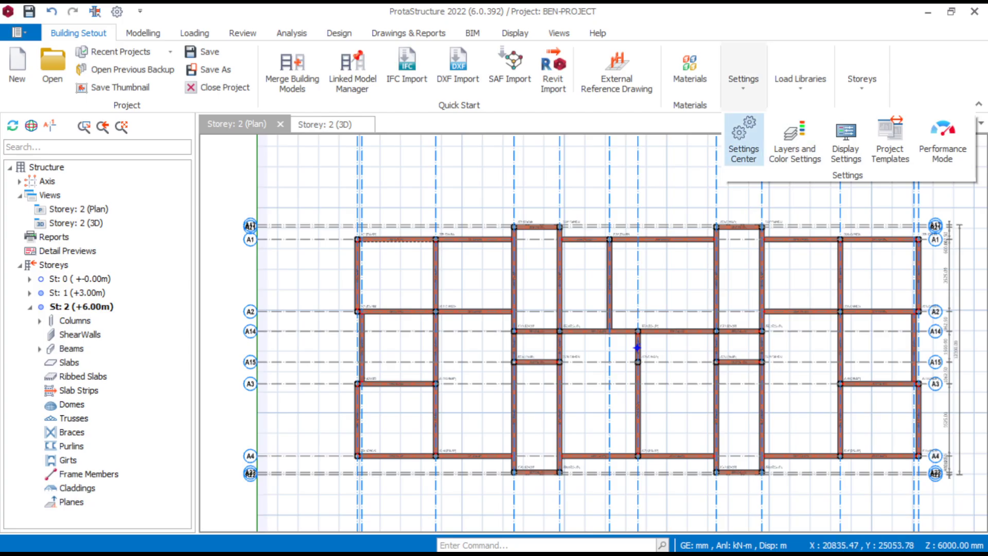
left_click(743, 139)
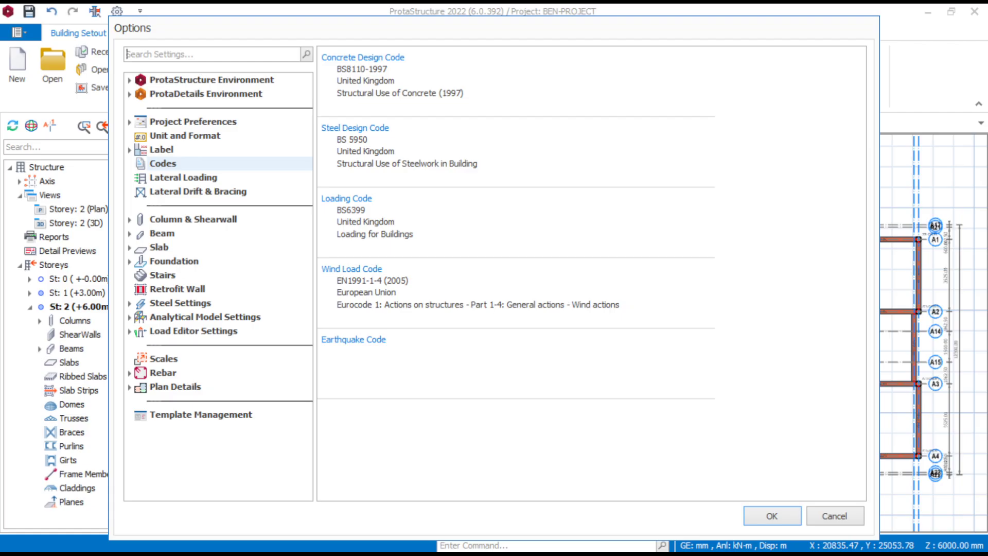
left_click(194, 219)
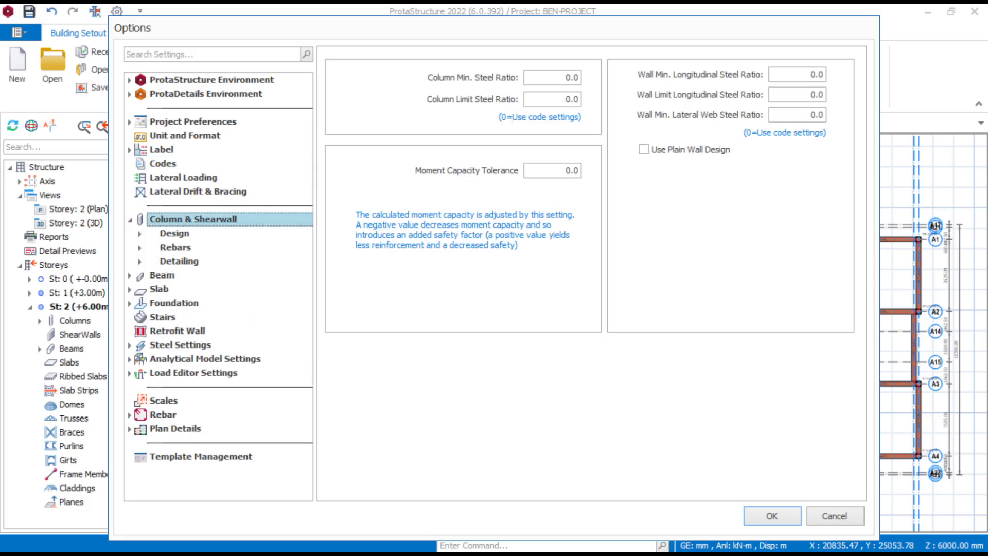
left_click(174, 234)
left_click(211, 248)
left_click(190, 261)
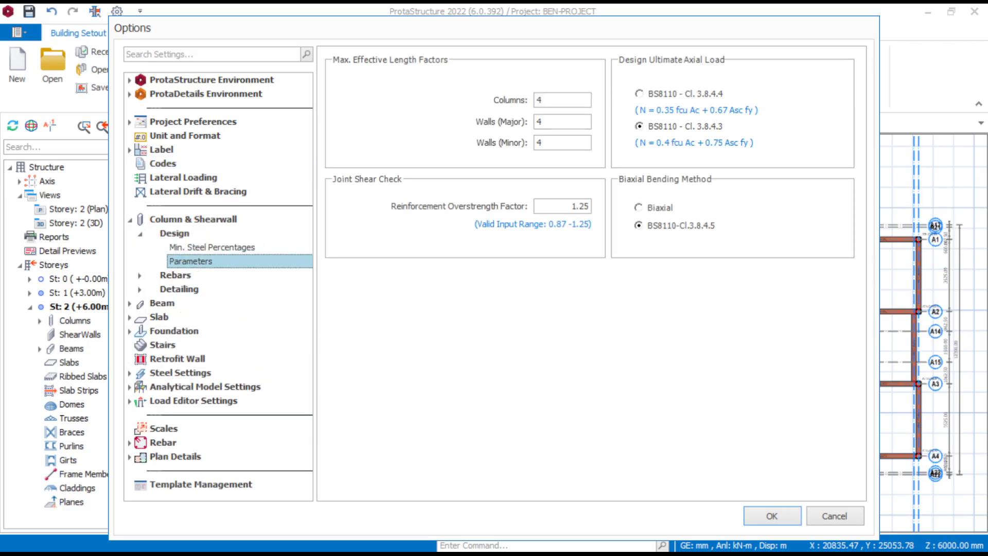
left_click(175, 276)
left_click(201, 290)
left_click(208, 303)
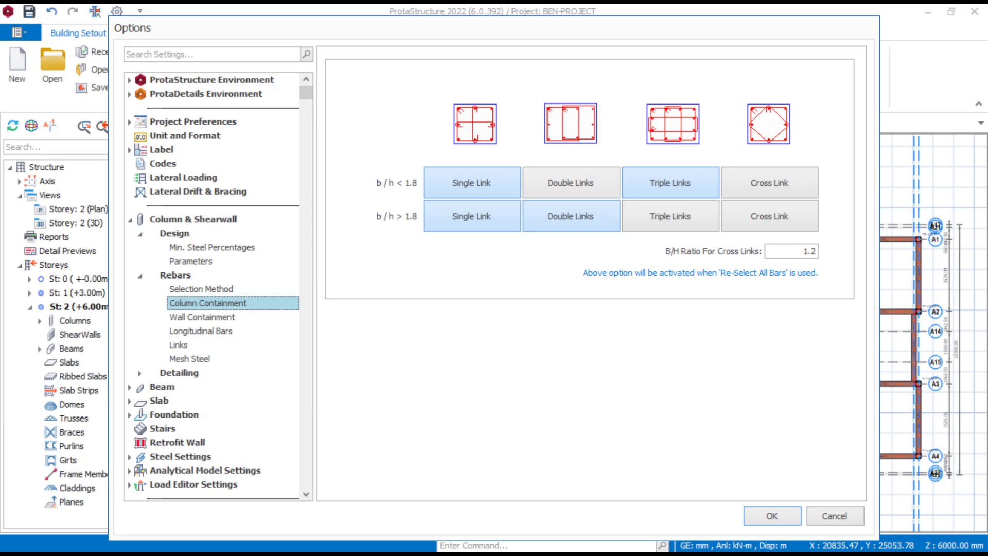
left_click(571, 183)
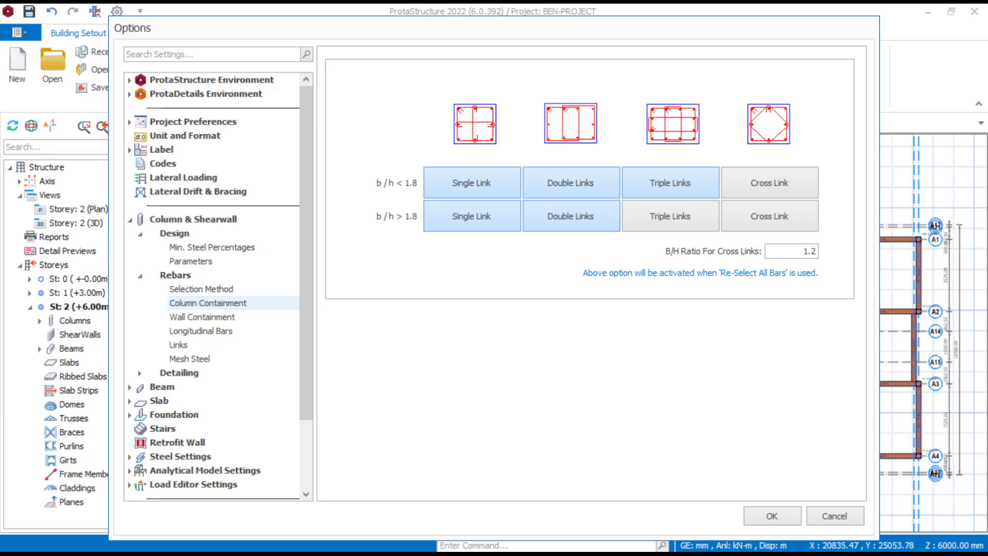
- Set the minimum column longitudinal bar size to Y16 and select the maximum column bar size
left_click(202, 317)
left_click(201, 331)
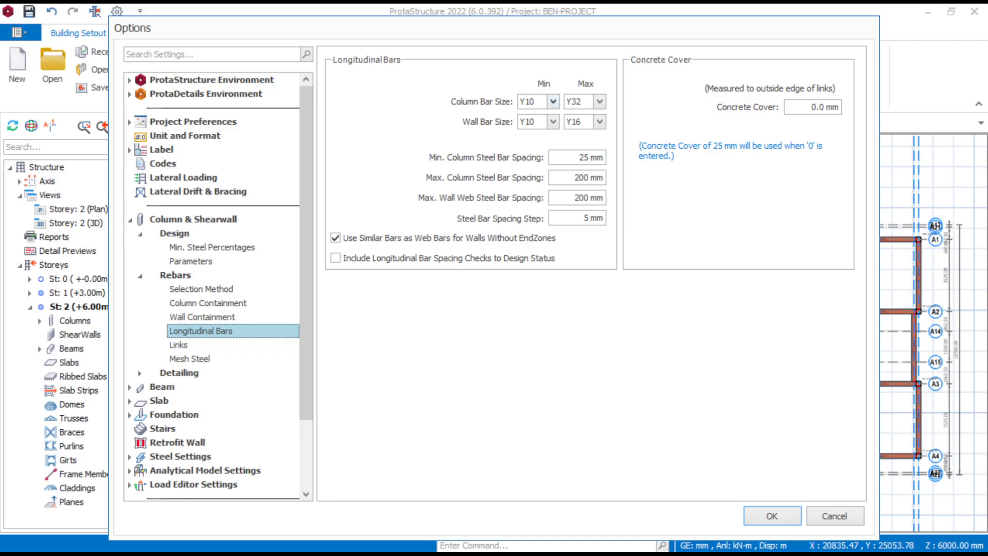
left_click(553, 102)
left_click(539, 138)
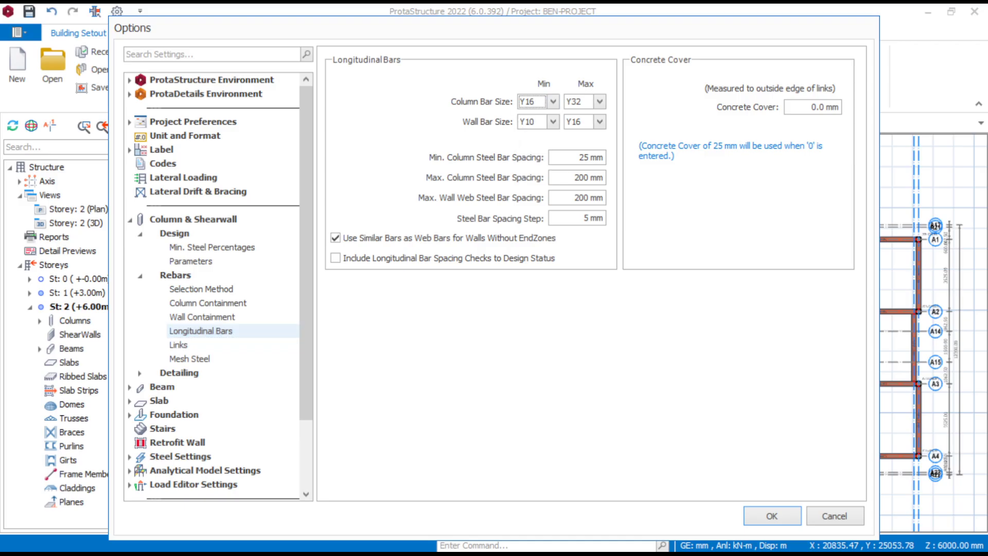
left_click(599, 101)
left_click(581, 161)
- Set the column links to a Y10 minimum bar size, 250 mm maximum link spacing and 250 mm maximum wall horizontal bar spacing
left_click(179, 345)
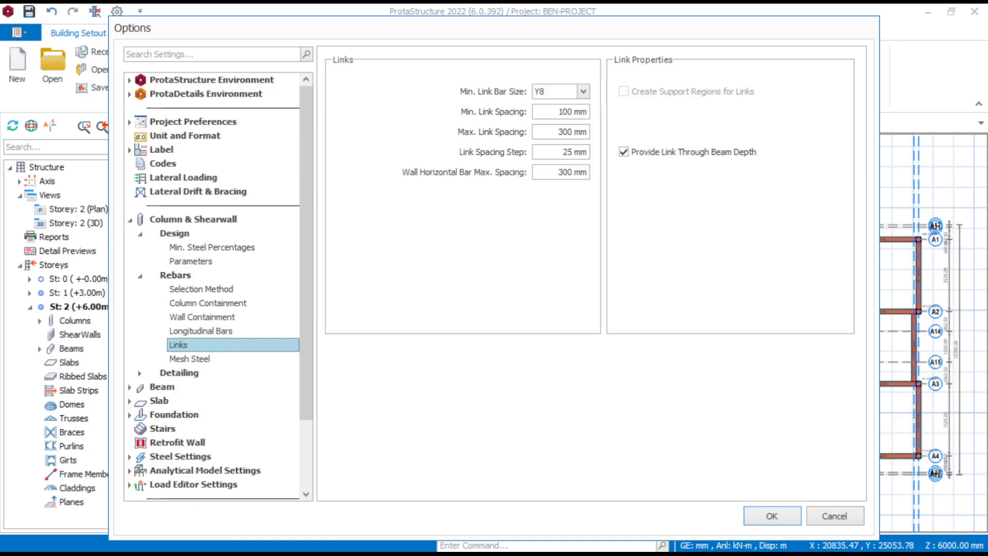
left_click(582, 92)
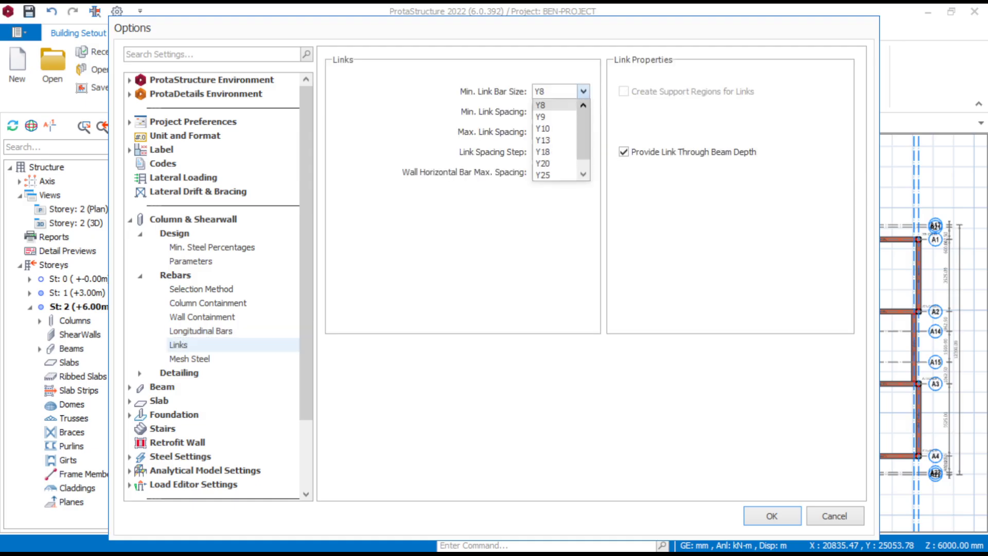
left_click(558, 128)
double_click(565, 131)
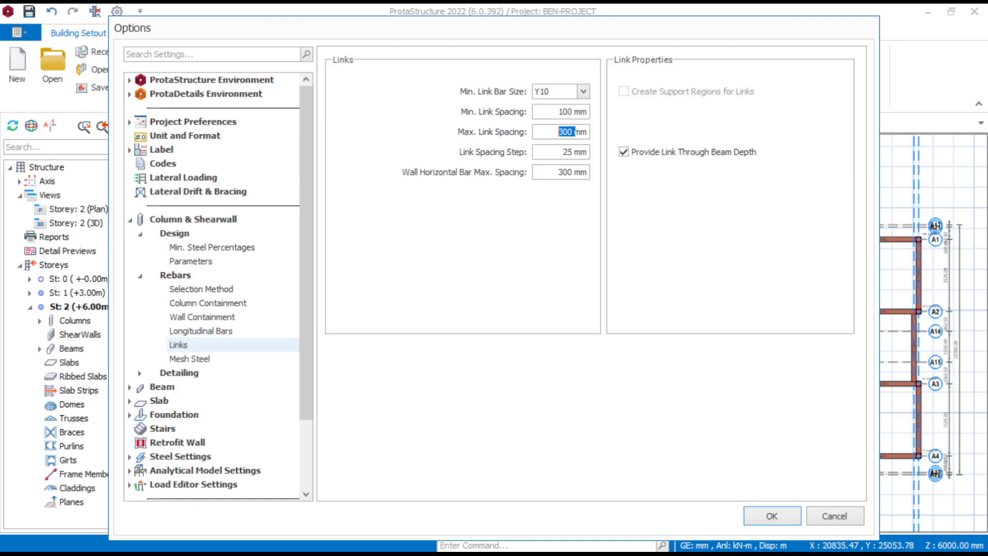
type("250")
double_click(571, 172)
type("250")
- Set the floor beams' minimum steel diameter to Y16 and maximum steel diameter to Y25 in the beam parameters
left_click(163, 387)
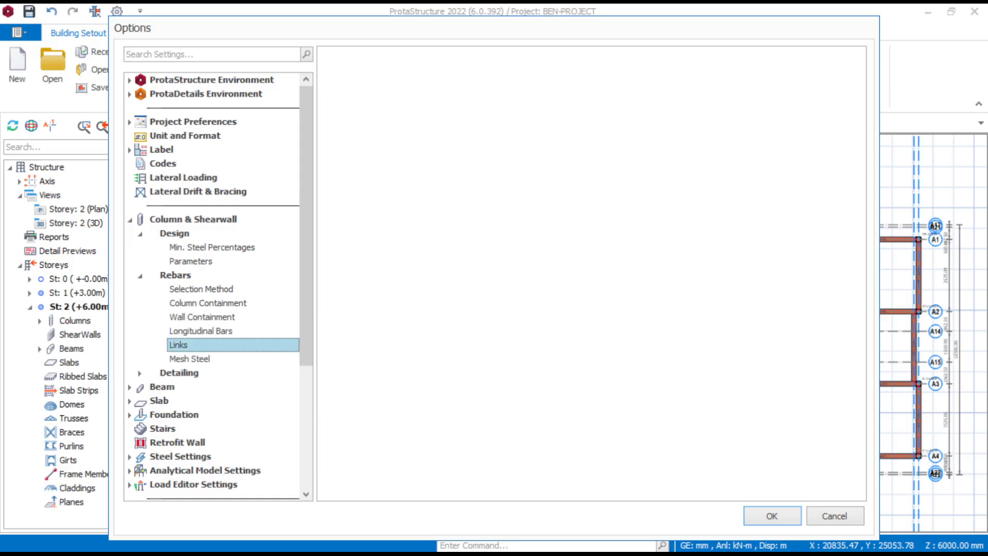
left_click(172, 401)
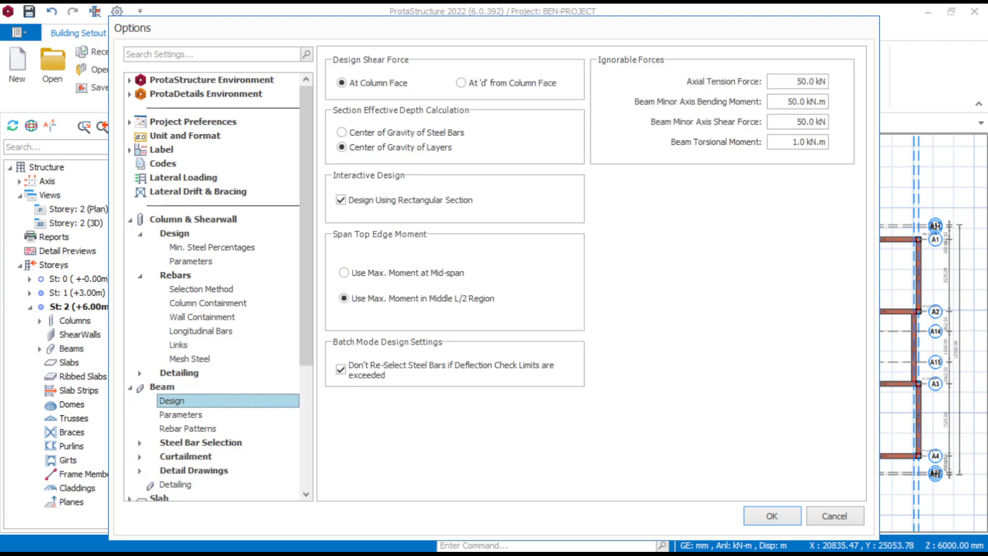
left_click(180, 415)
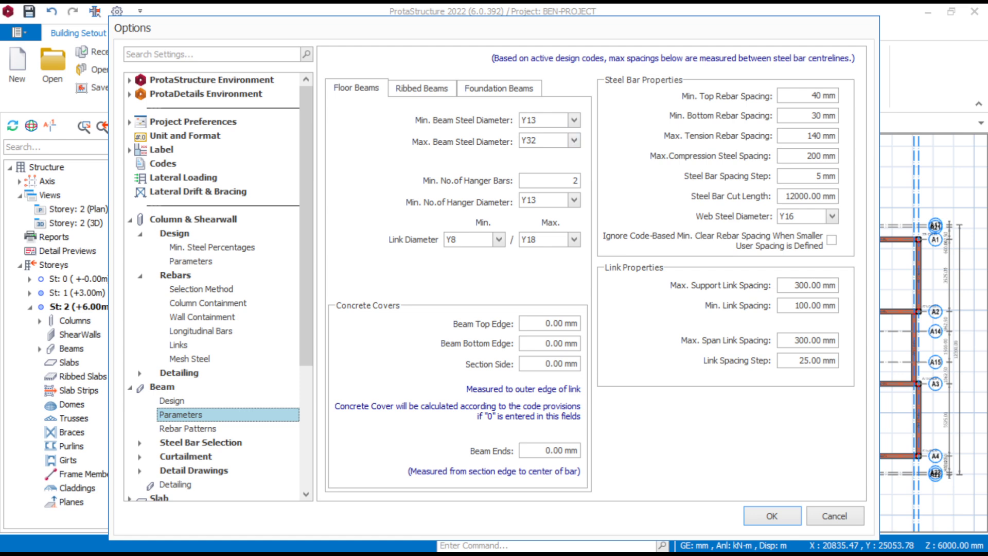
left_click(574, 120)
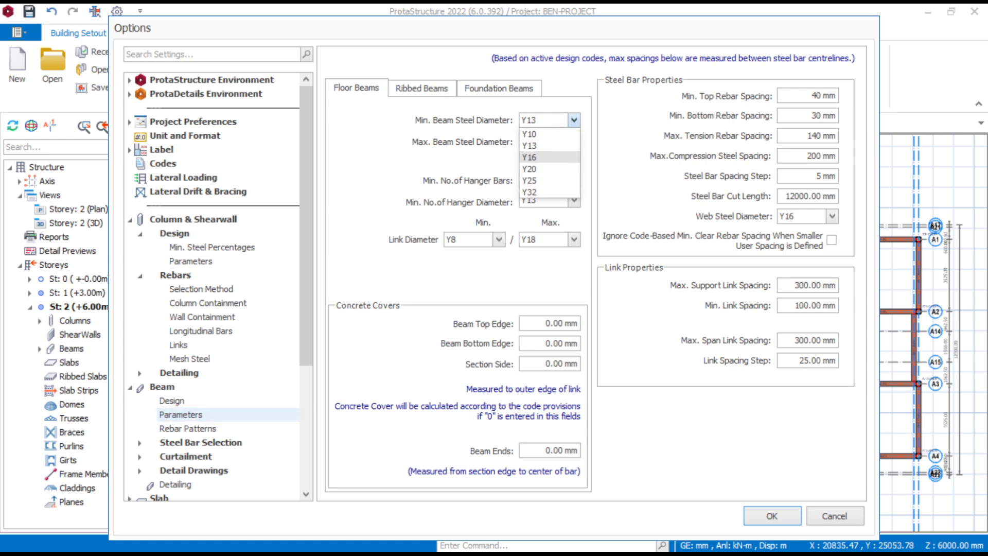
left_click(530, 157)
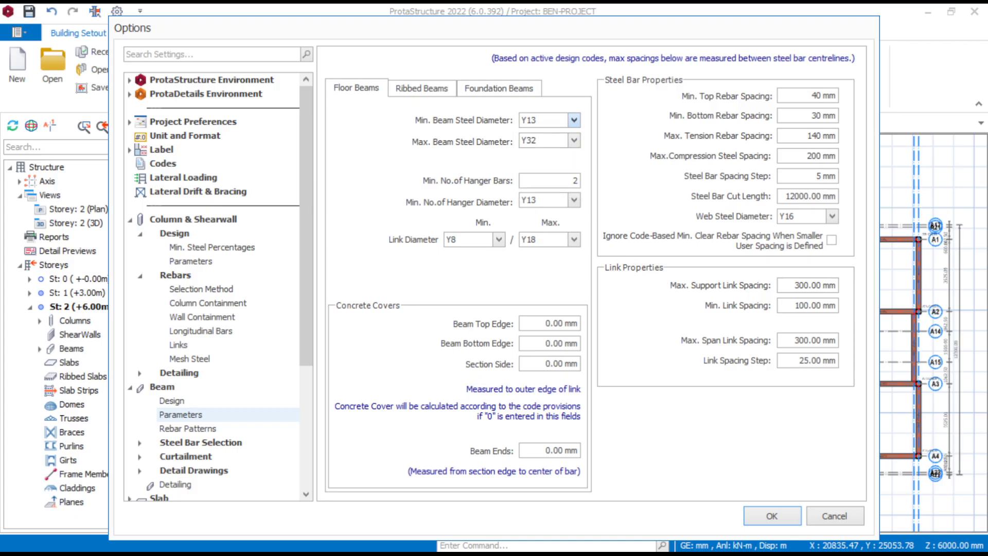
left_click(573, 140)
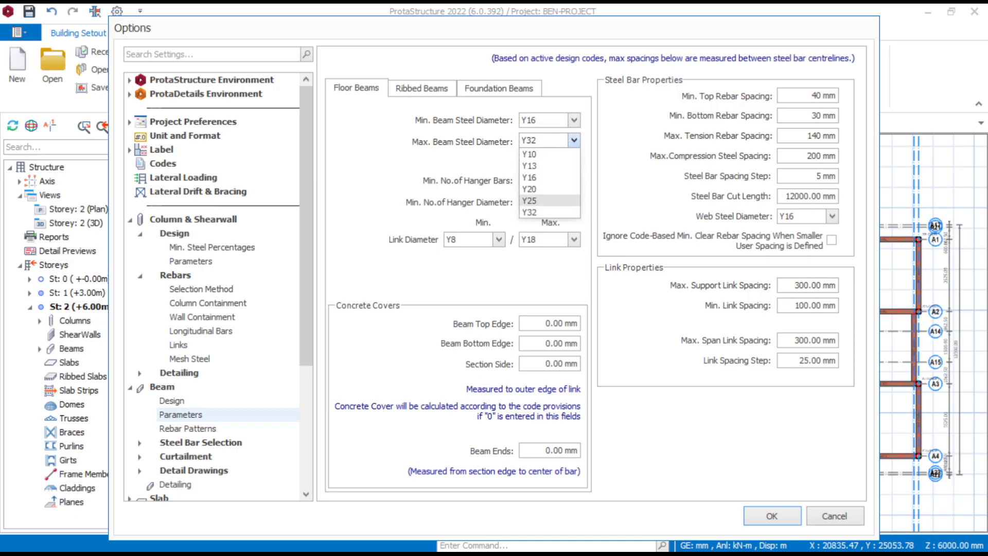
left_click(530, 201)
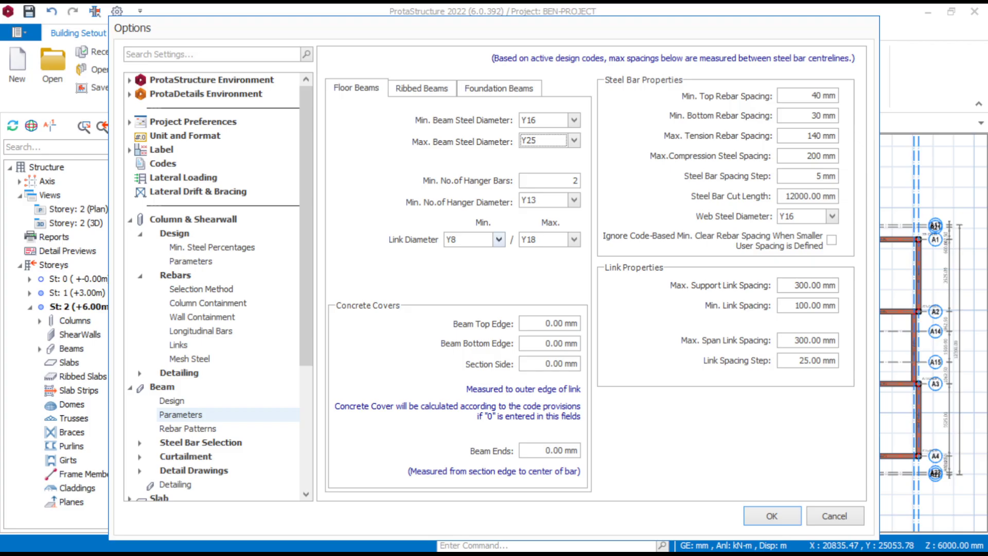
- Set both the minimum and maximum link diameters of the floor beams to Y10
left_click(499, 239)
left_click(463, 276)
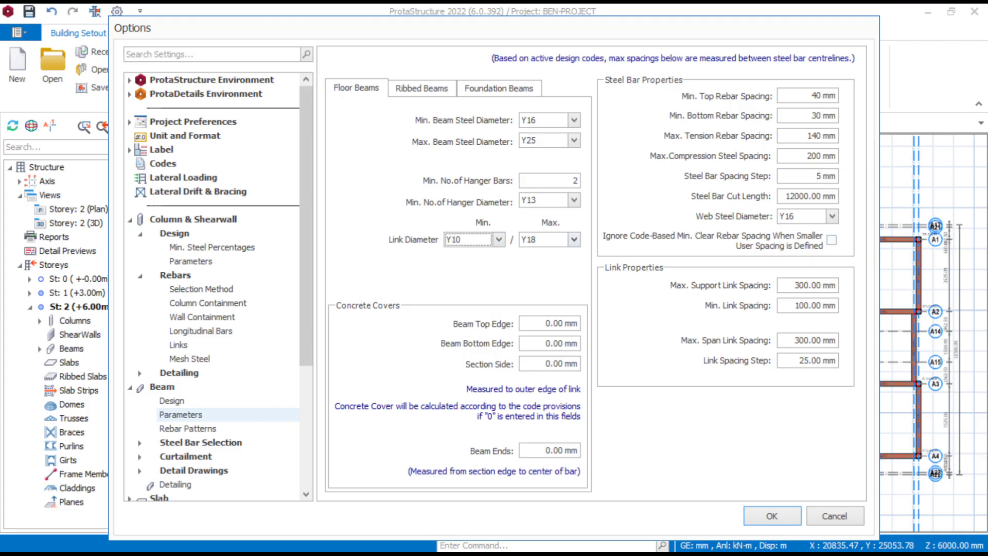
left_click(574, 239)
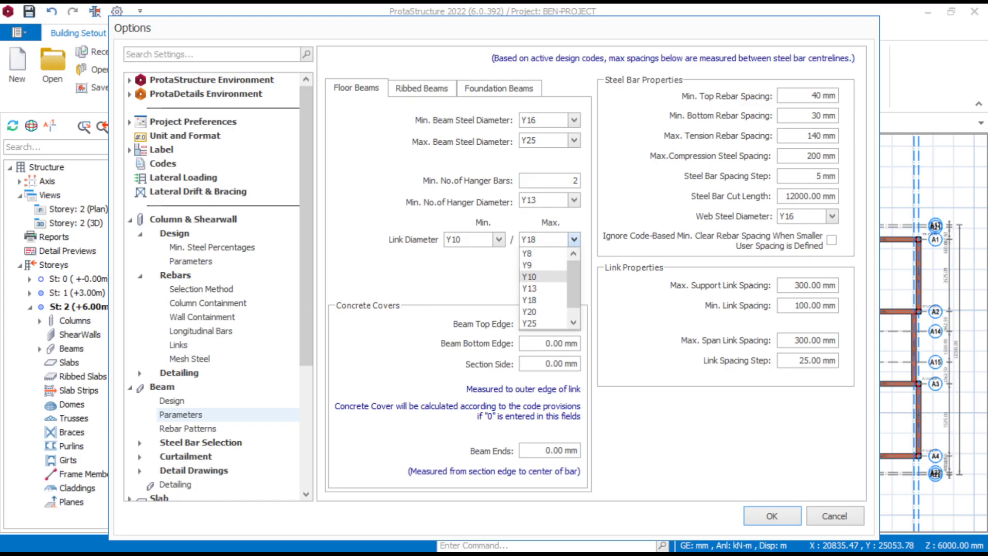
left_click(529, 277)
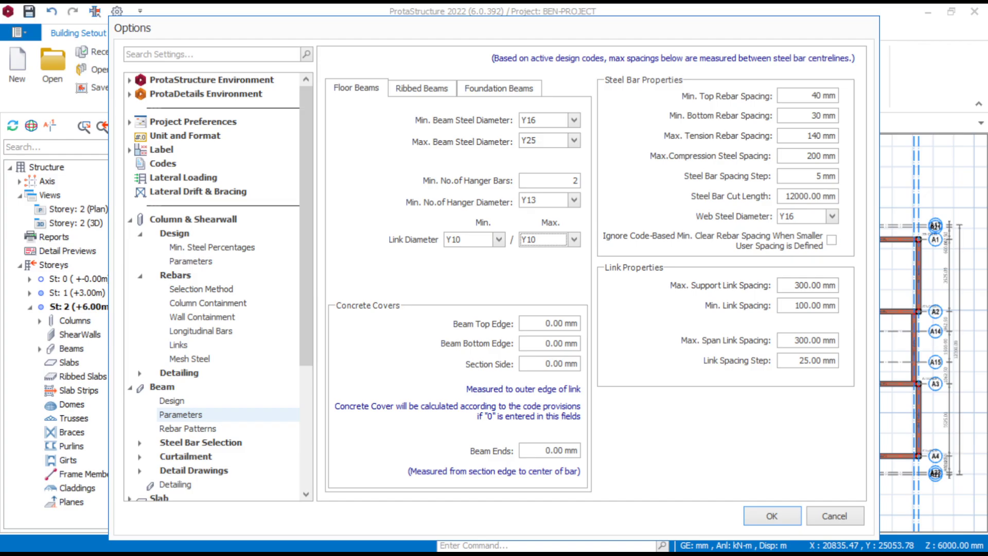
- Set the beams' maximum support link spacing and maximum span link spacing to 250 mm each
left_click_drag(813, 286, 795, 286)
type("250")
key("Delete")
left_click_drag(817, 340, 795, 341)
type("2")
key("Right")
key("BackSpace")
type("5")
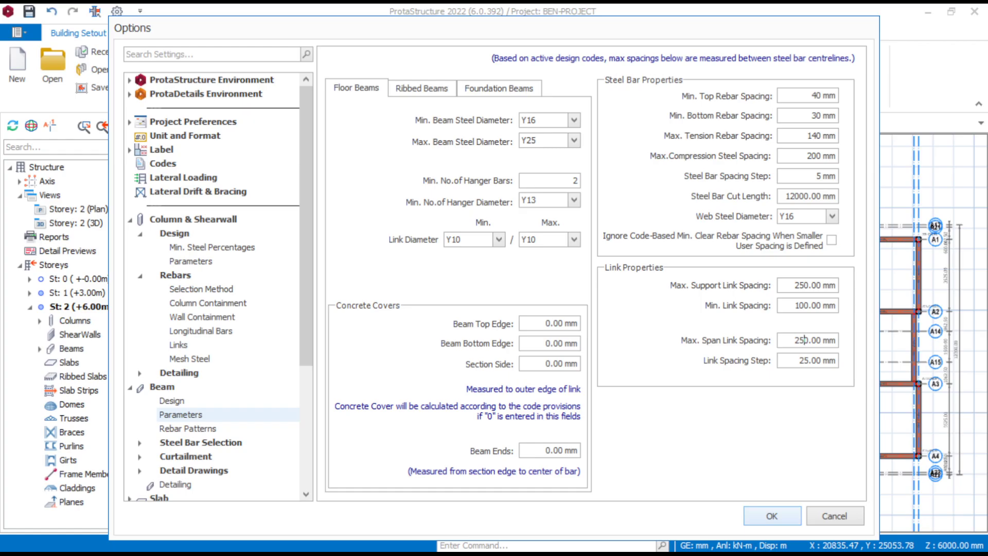
left_click(772, 516)
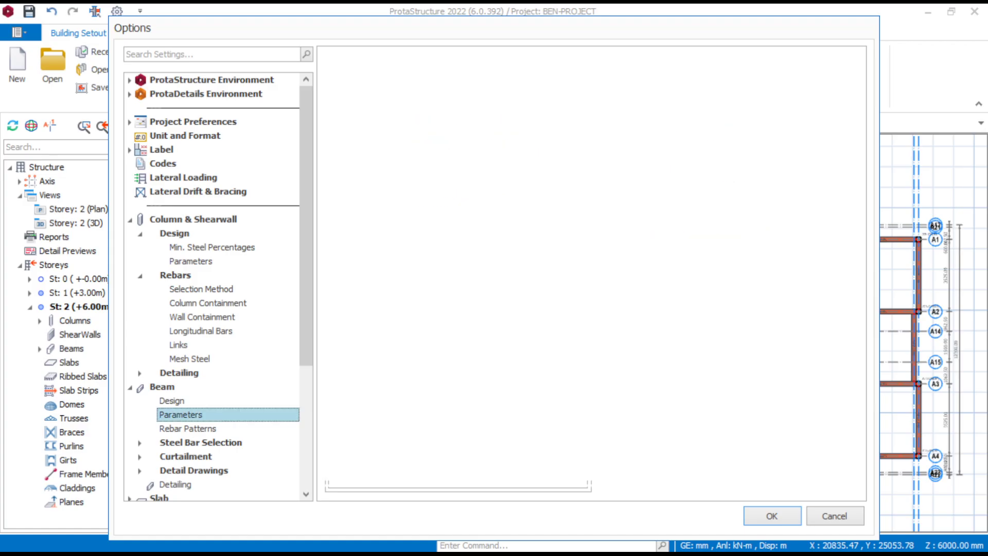
- Look through the beam rebar pattern and bar selection settings, and set the slab minimum steel bar size to Y12
left_click(187, 428)
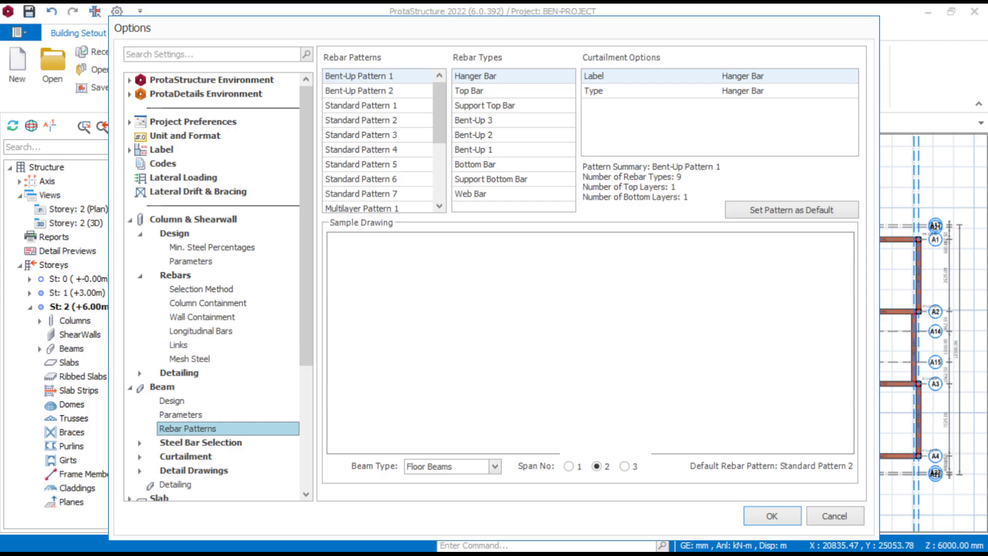
left_click(201, 443)
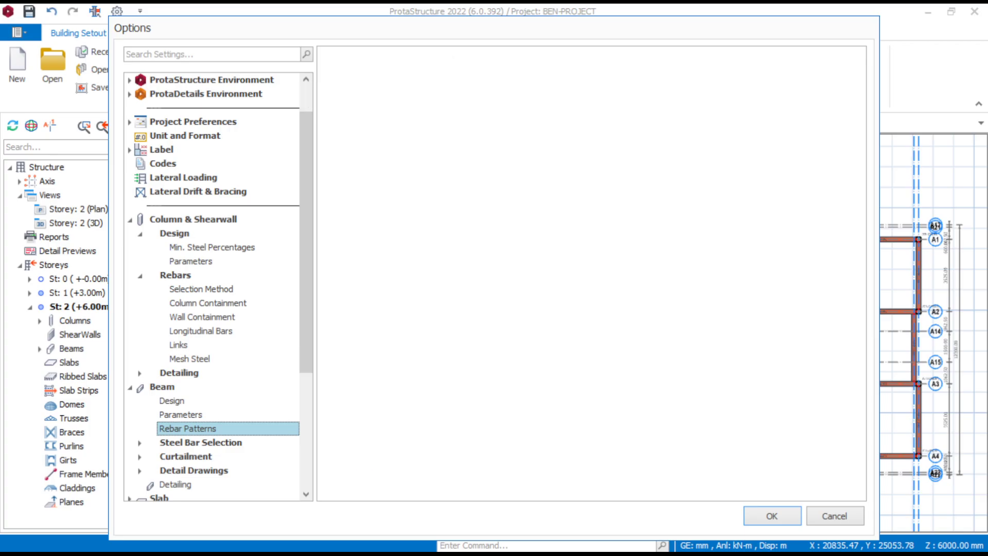
scroll(201, 443, "down", 2)
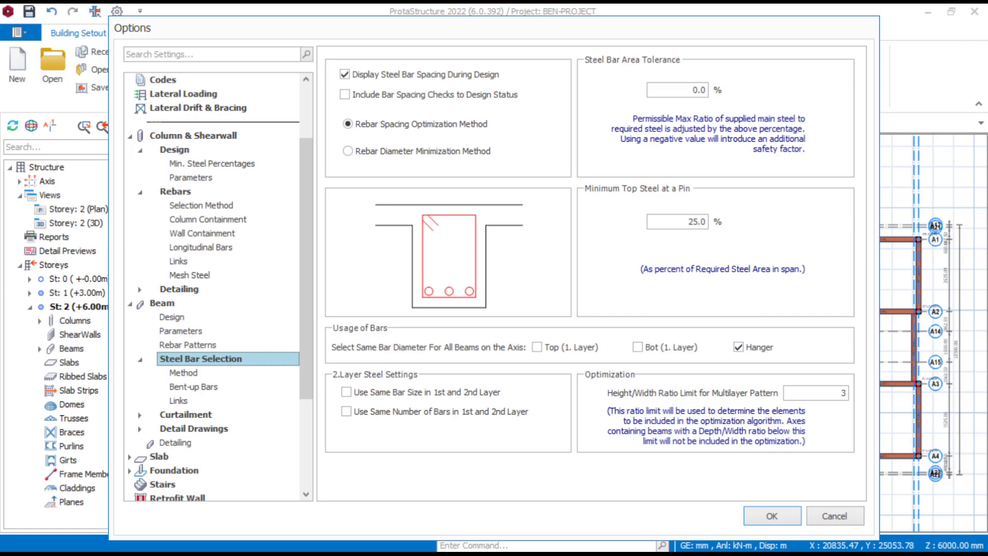
scroll(216, 286, "down", 4)
left_click(159, 317)
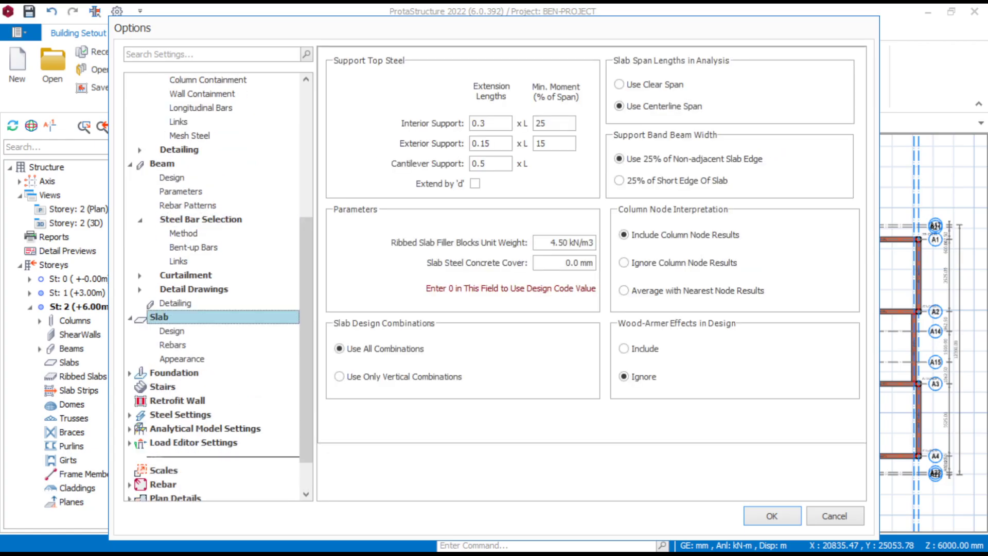
left_click(172, 331)
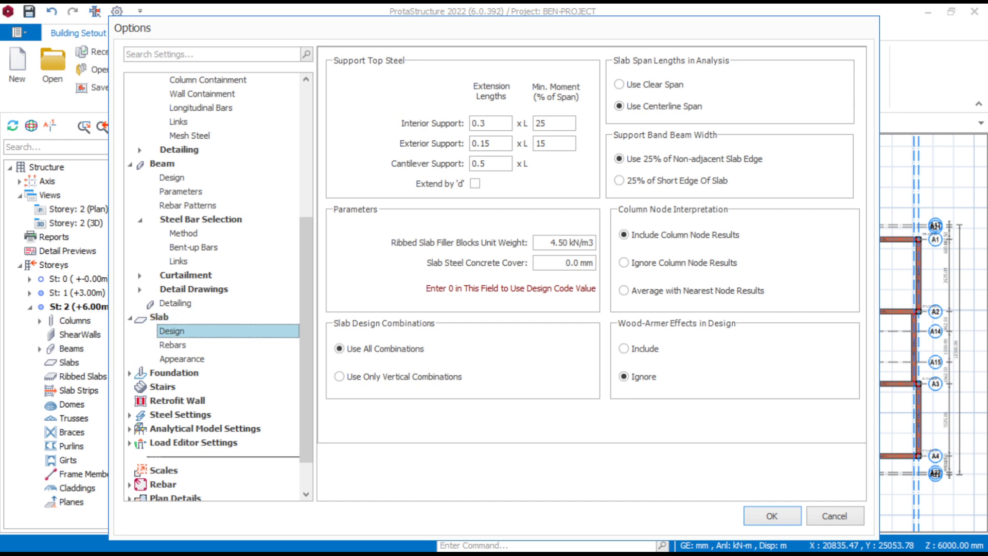
left_click(173, 345)
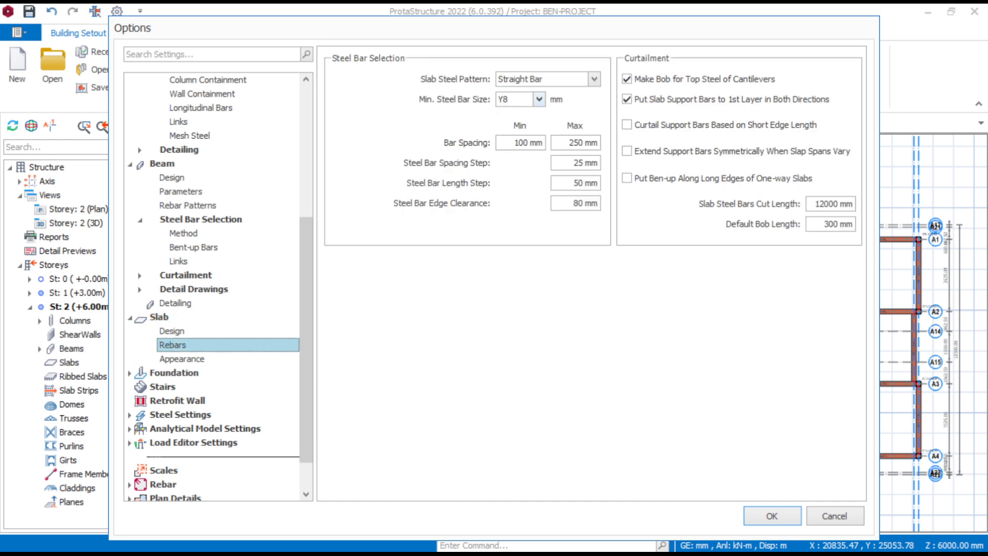
left_click(539, 98)
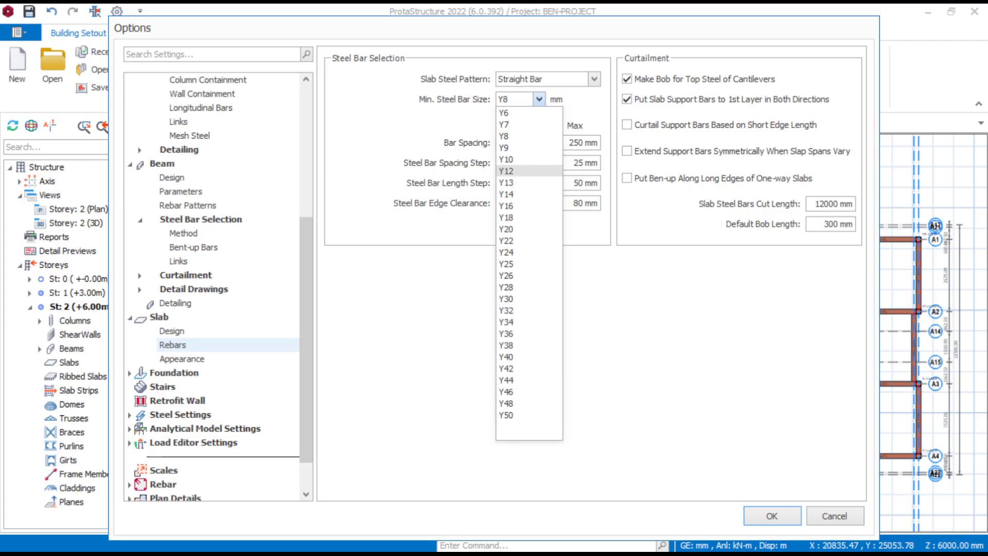
left_click(506, 171)
- Edit the slab's maximum bar spacing and enable Show No. of Bars in Bar Label in the slab appearance settings
left_click(579, 142)
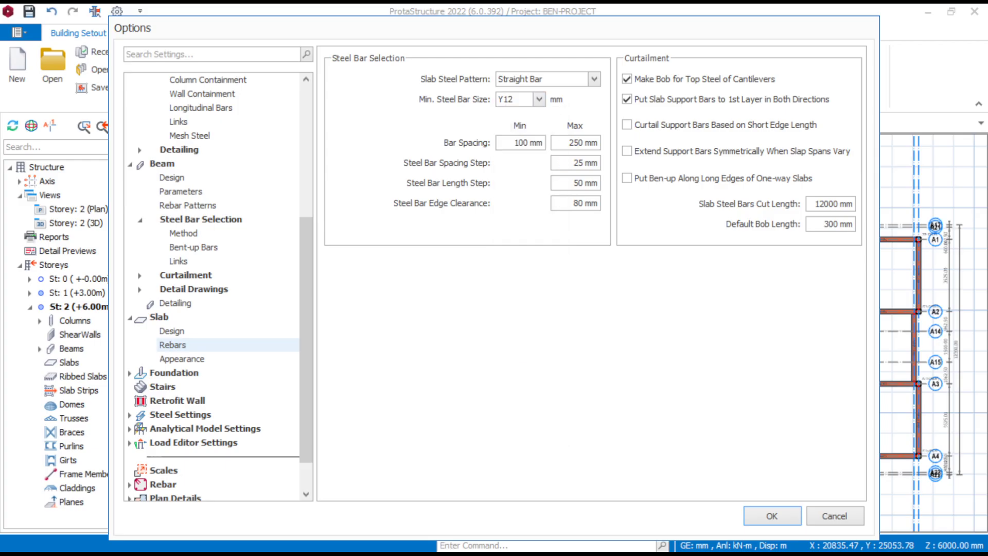
key("BackSpace")
type("0")
left_click(182, 359)
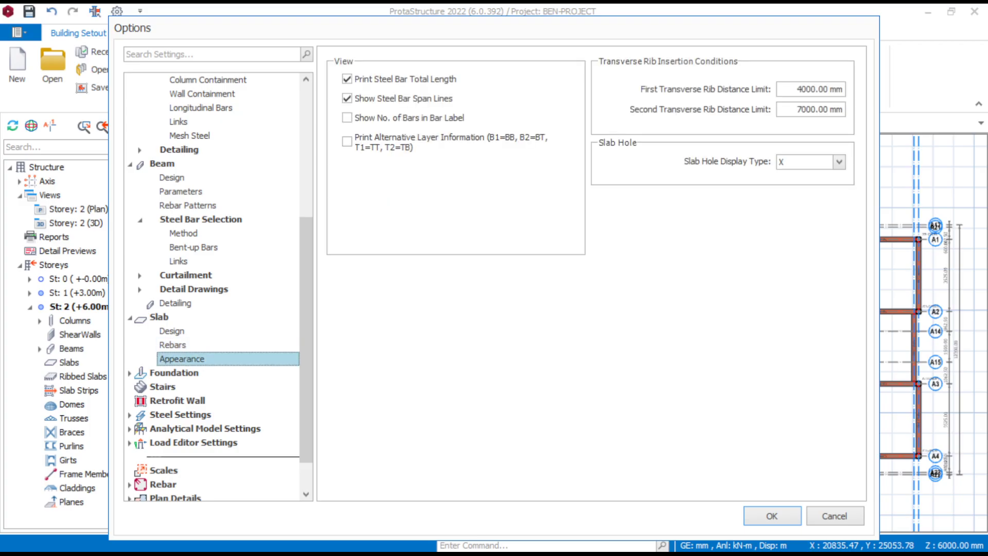
left_click(346, 118)
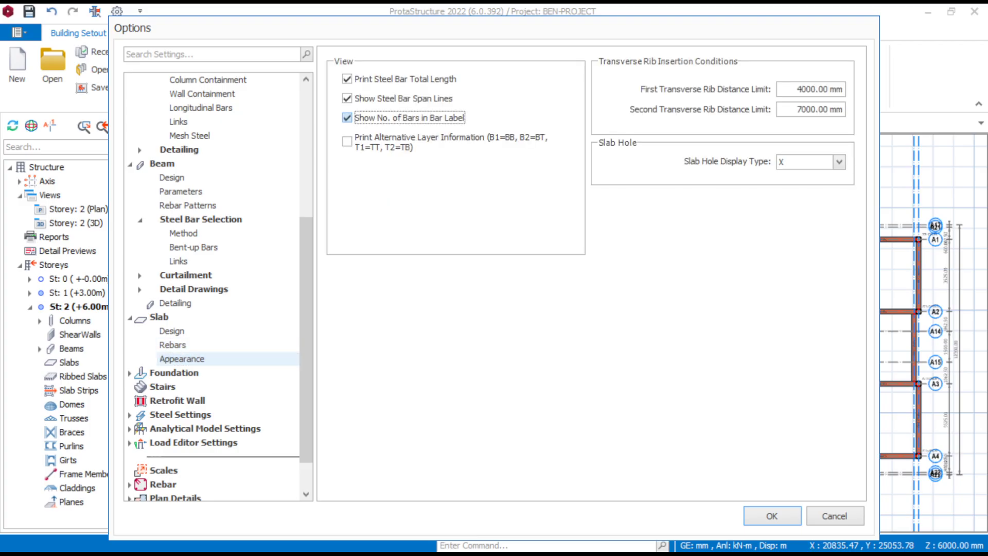
- Set the foundation's allowable stress of soil to 150 kN/m2 and the default pad footing form to Square
left_click(174, 372)
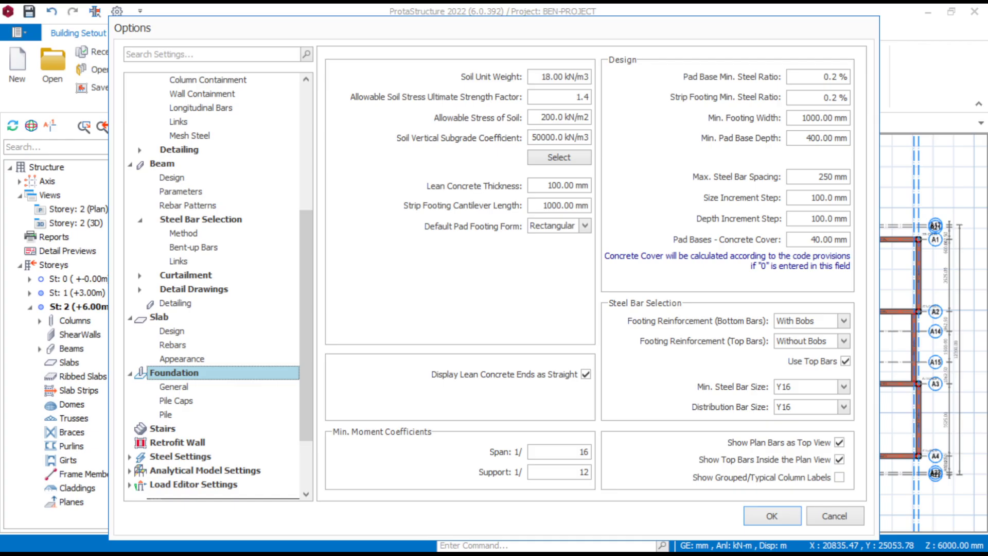
double_click(549, 117)
type("15")
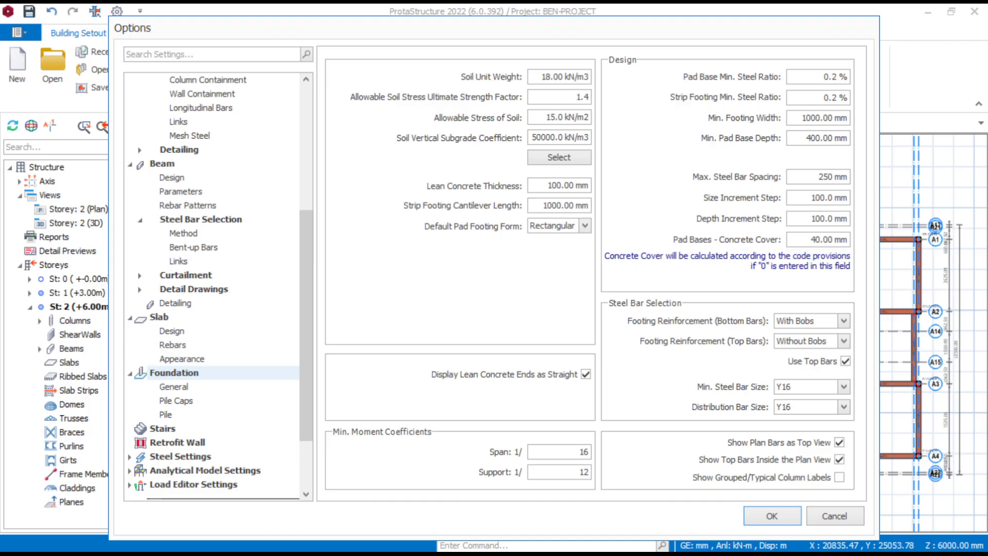
type("0")
left_click(584, 226)
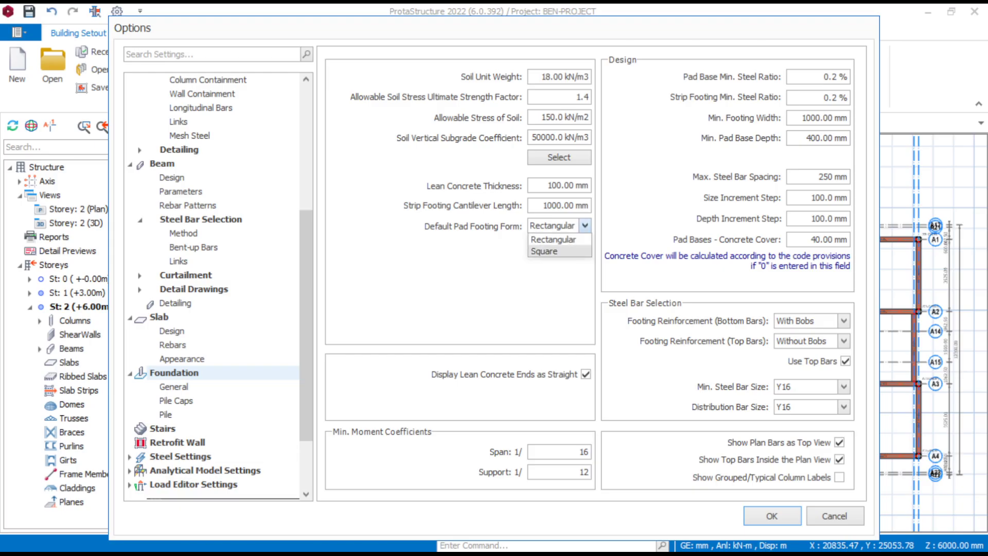
left_click(558, 251)
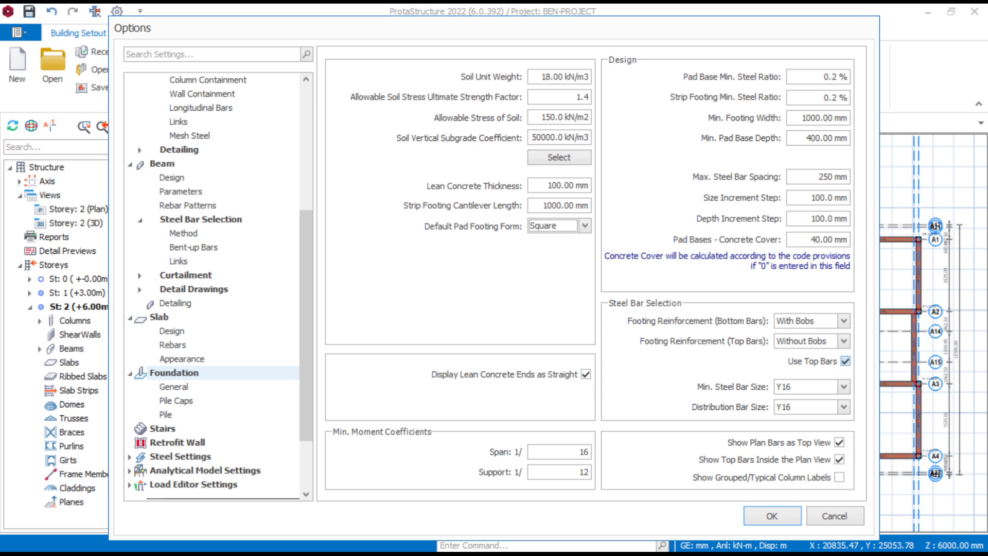
- Disable top bars for footings, set the pad base concrete cover to 300 mm and accept the project options
left_click(845, 361)
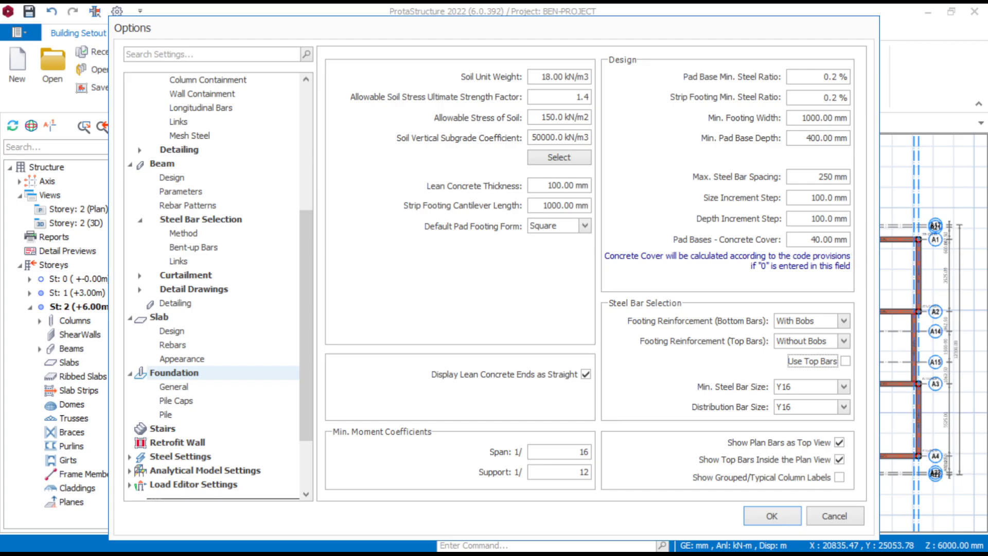
left_click(813, 239)
type("30")
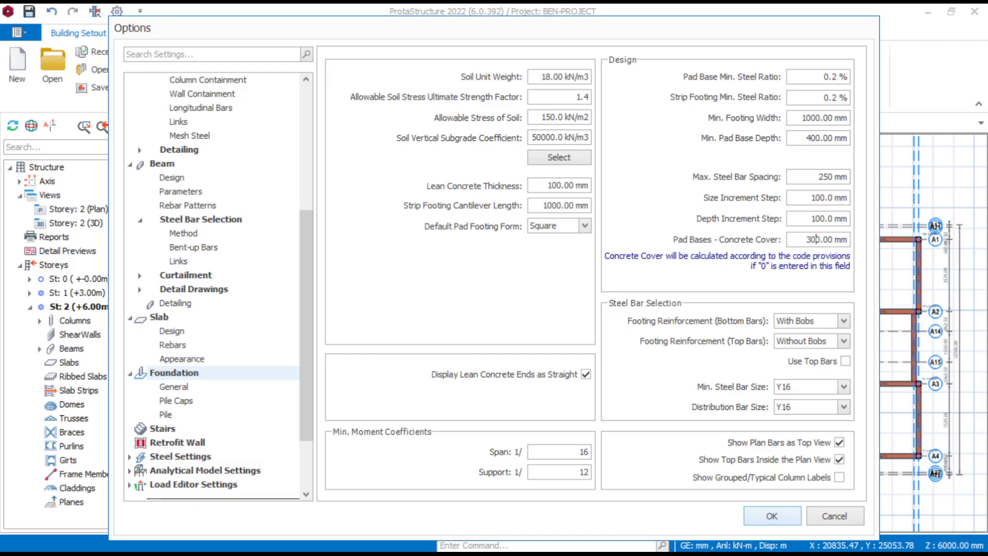
left_click(771, 516)
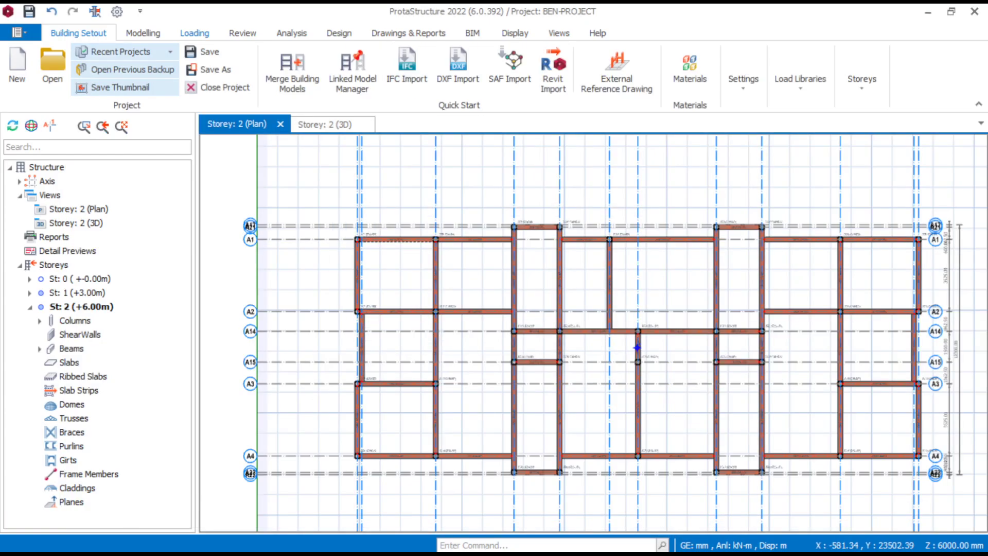
- Set the default concrete columns material to C20/25 in the building analysis materials and accept it
left_click(291, 33)
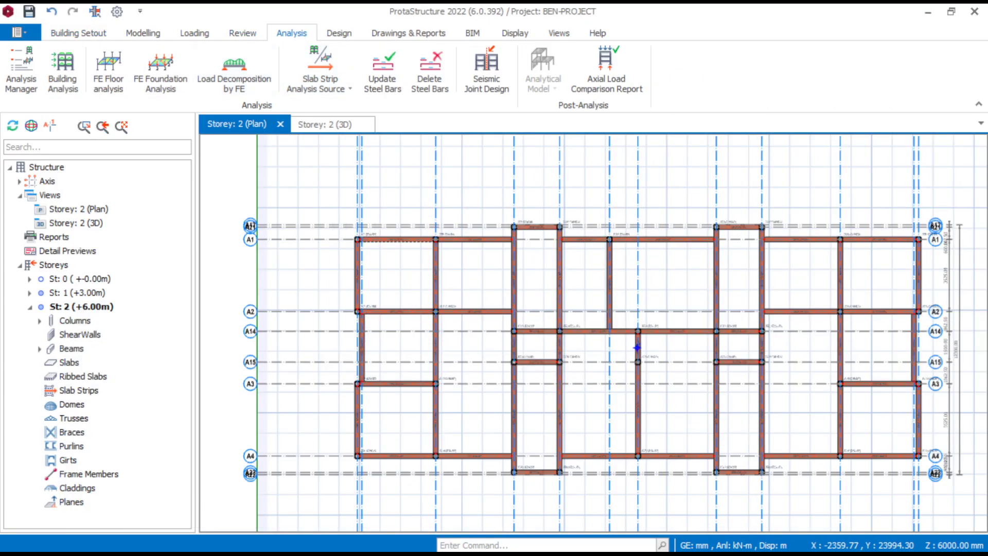
left_click(63, 69)
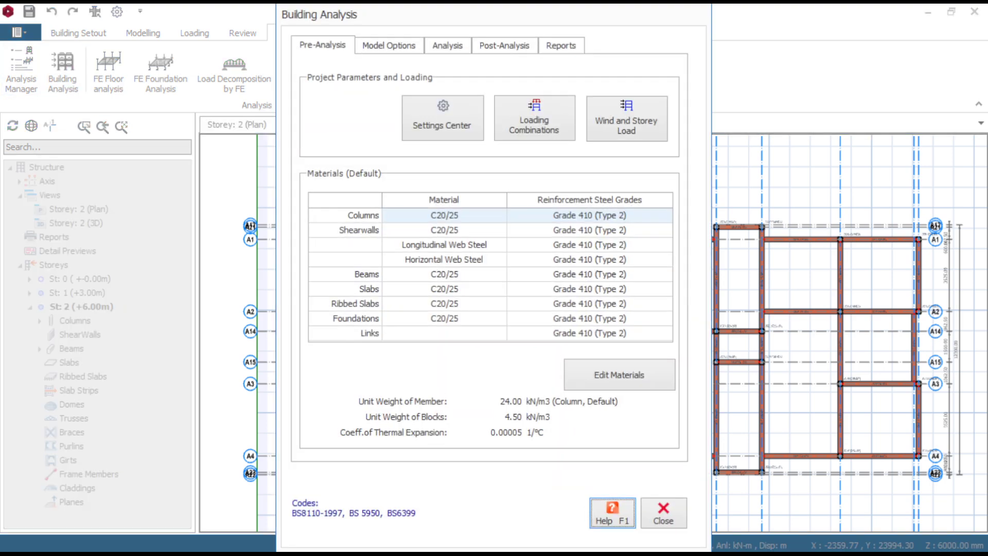
left_click(619, 374)
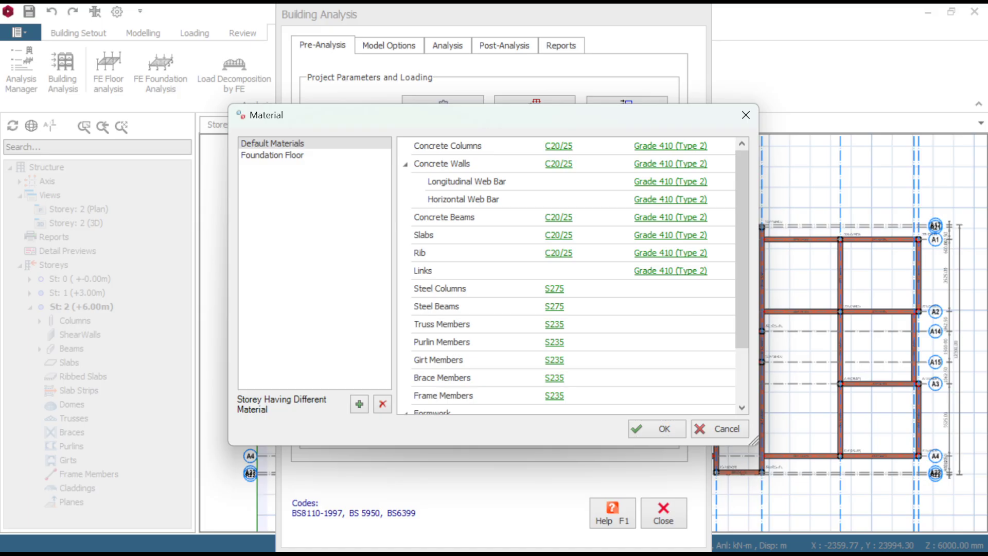
left_click(558, 146)
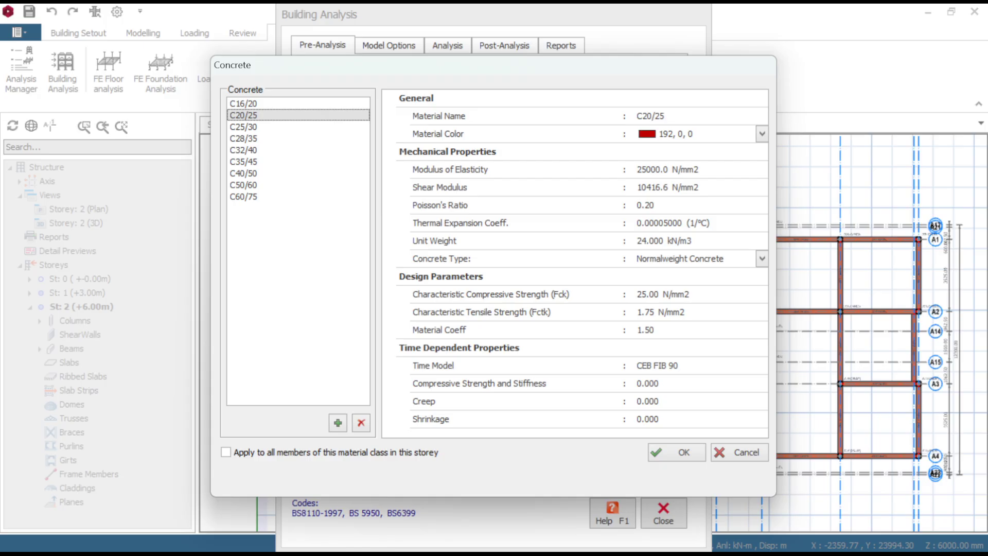
left_click(243, 104)
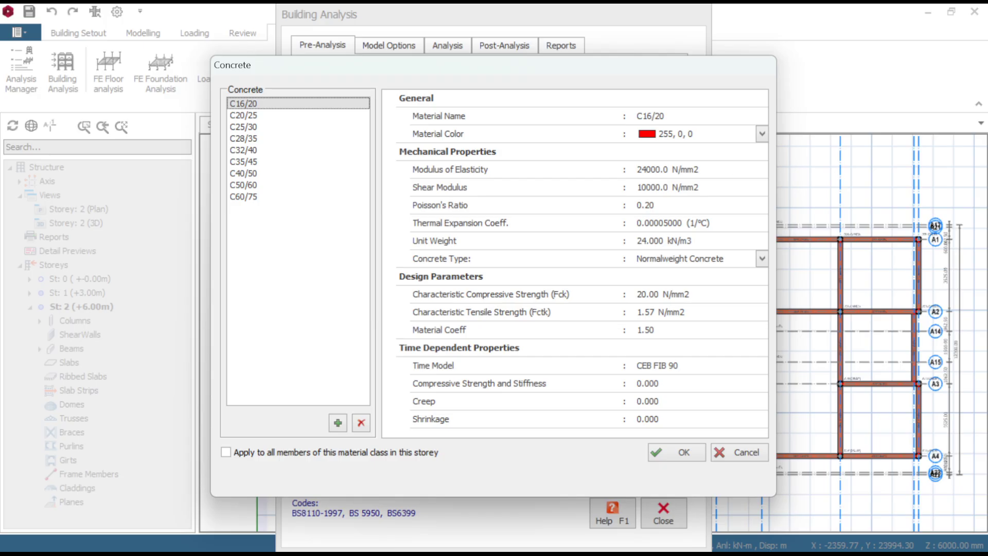
left_click(243, 116)
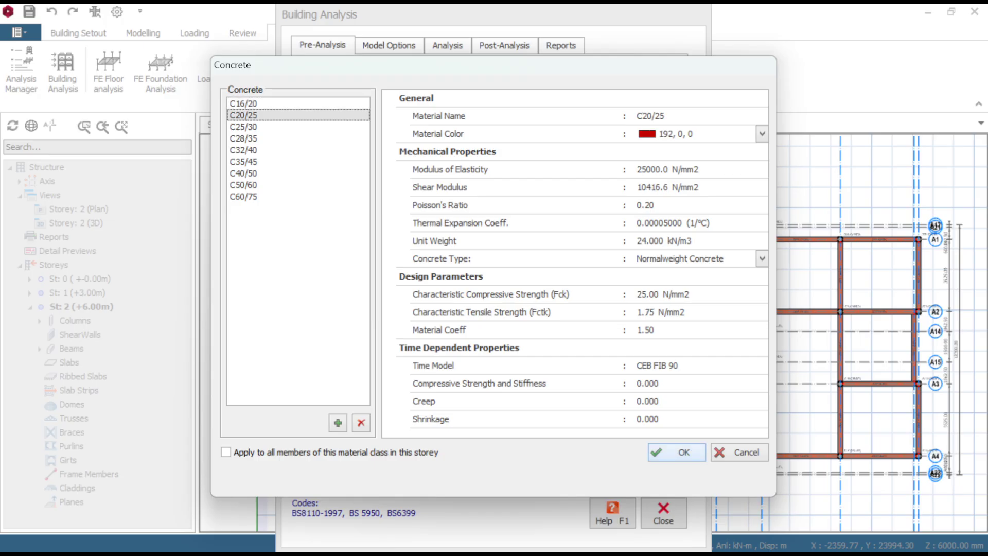
left_click(676, 452)
left_click(660, 429)
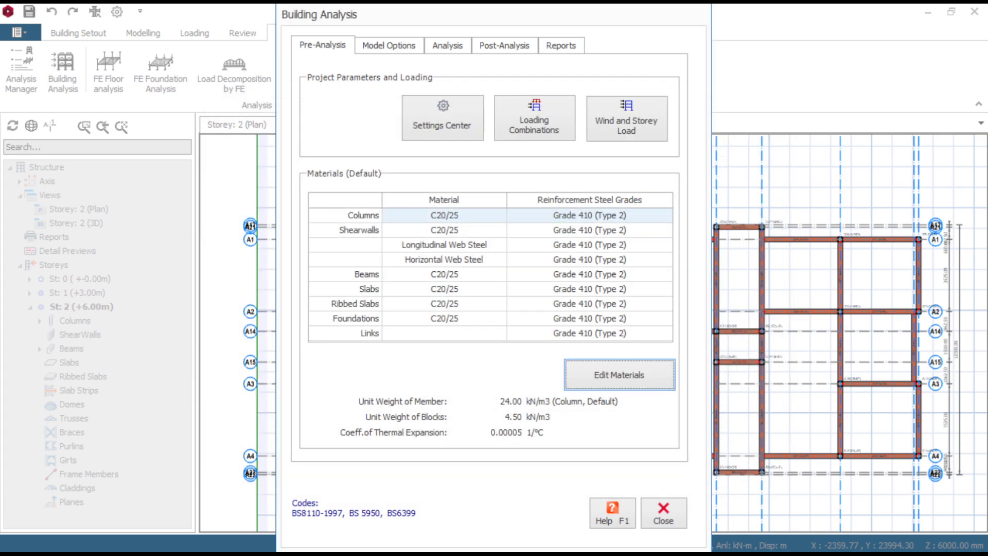
left_click(663, 513)
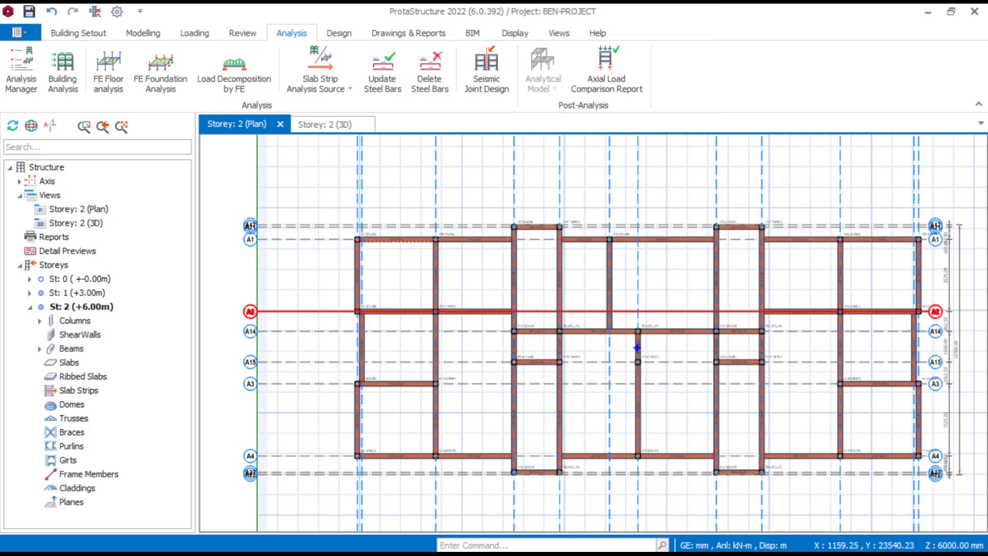
- Open the Storey 1 plan and examine its beams, slabs and stair bays across the whole floor
scroll(583, 303, "up", 3)
scroll(596, 288, "down", 4)
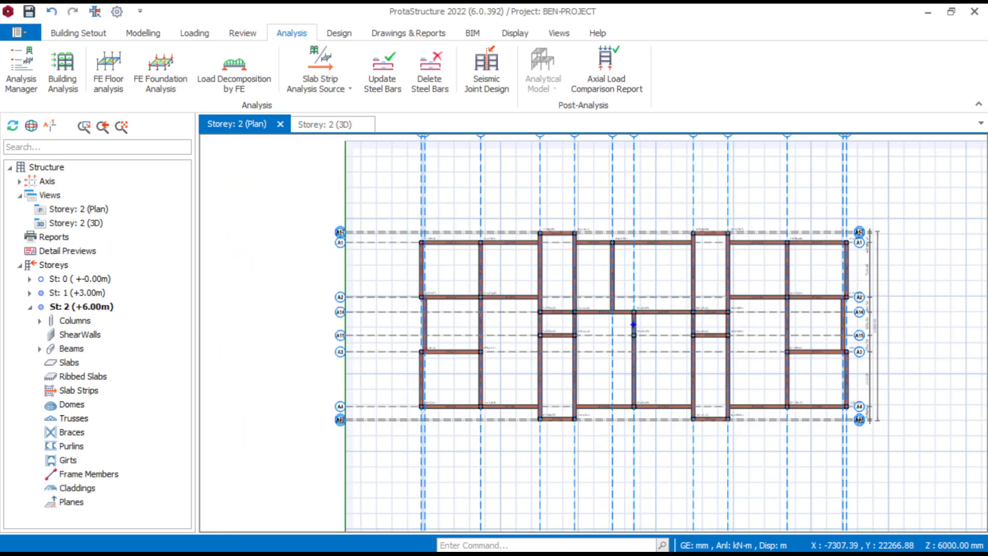
left_click(77, 293)
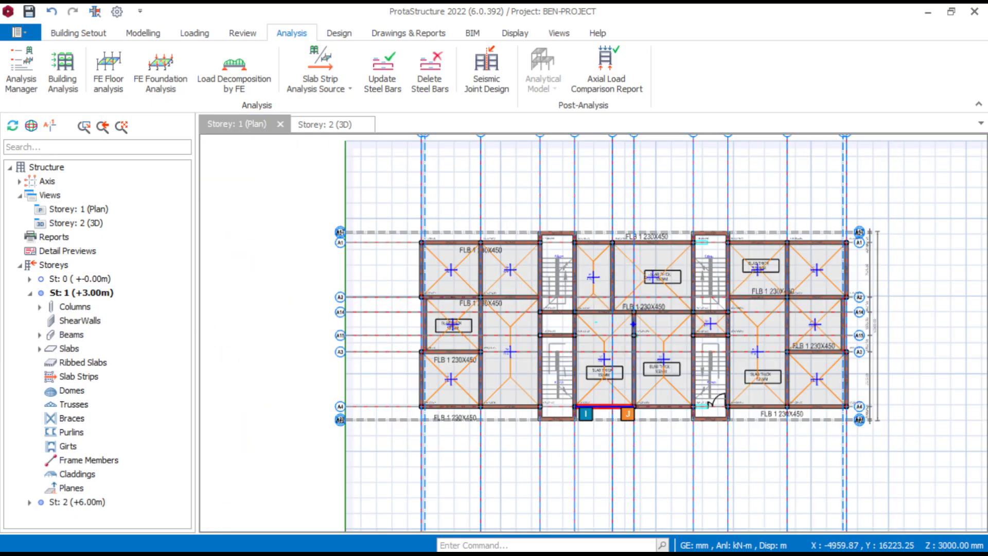
scroll(608, 331, "up", 3)
scroll(664, 293, "down", 3)
scroll(710, 263, "up", 2)
scroll(548, 382, "up", 3)
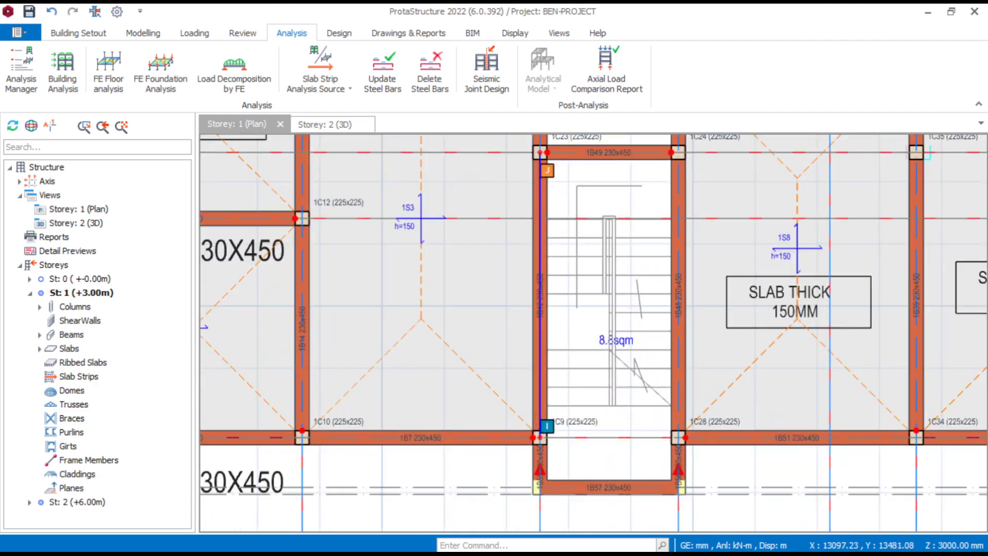
scroll(569, 401, "down", 5)
scroll(842, 275, "up", 2)
scroll(955, 229, "up", 2)
scroll(844, 288, "down", 5)
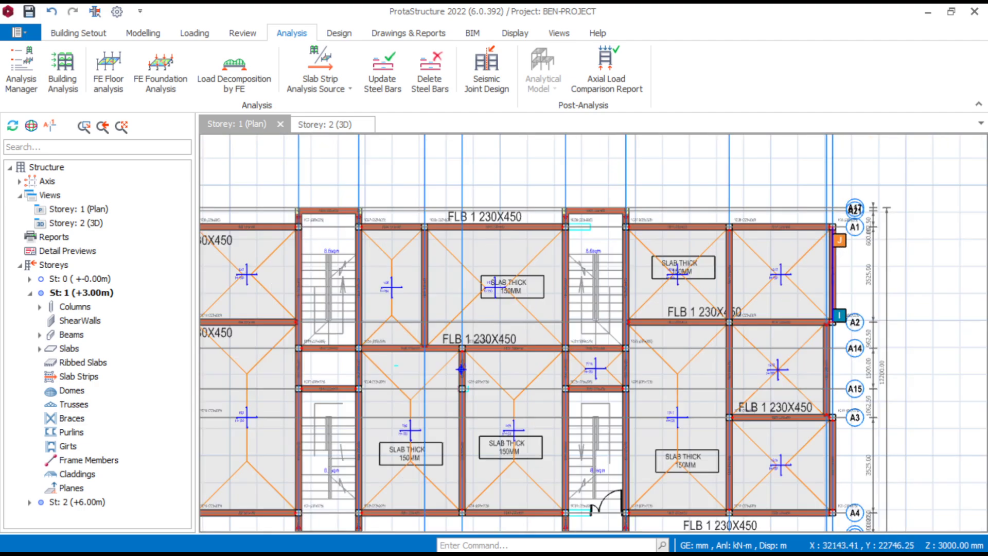
scroll(858, 398, "up", 4)
scroll(858, 398, "down", 5)
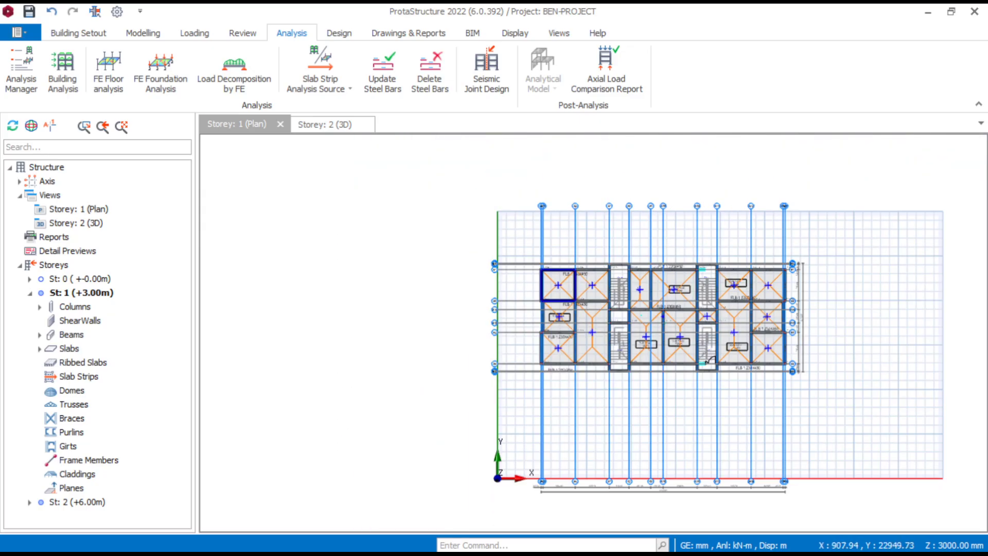
scroll(642, 383, "up", 4)
middle_click_drag(614, 288, 578, 277)
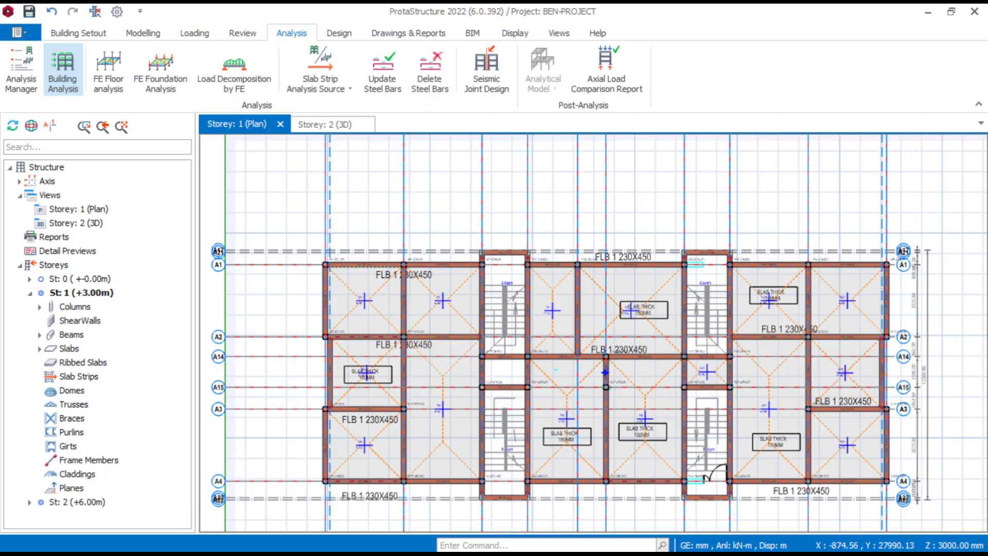
- Set the beam section in the building analysis model to Flanged
left_click(63, 72)
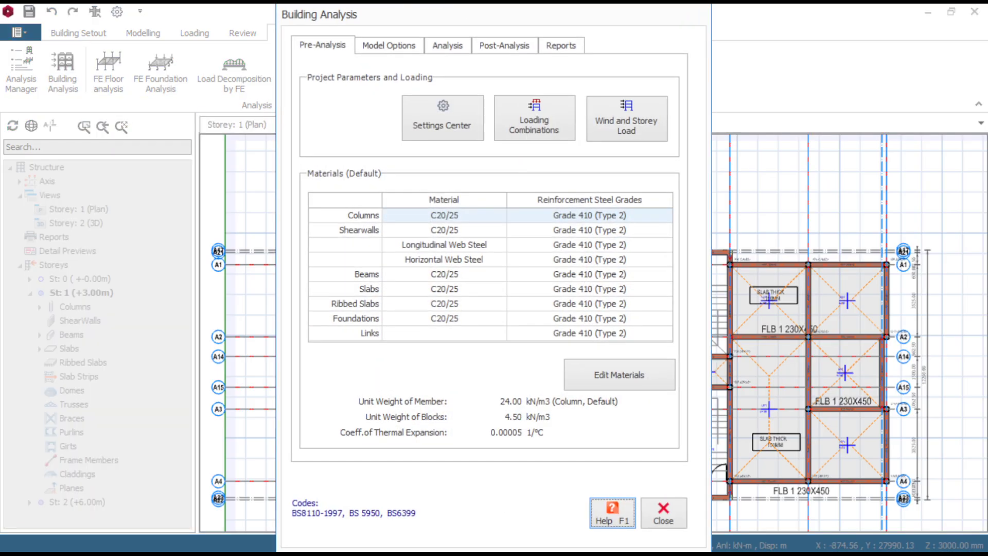
left_click(389, 45)
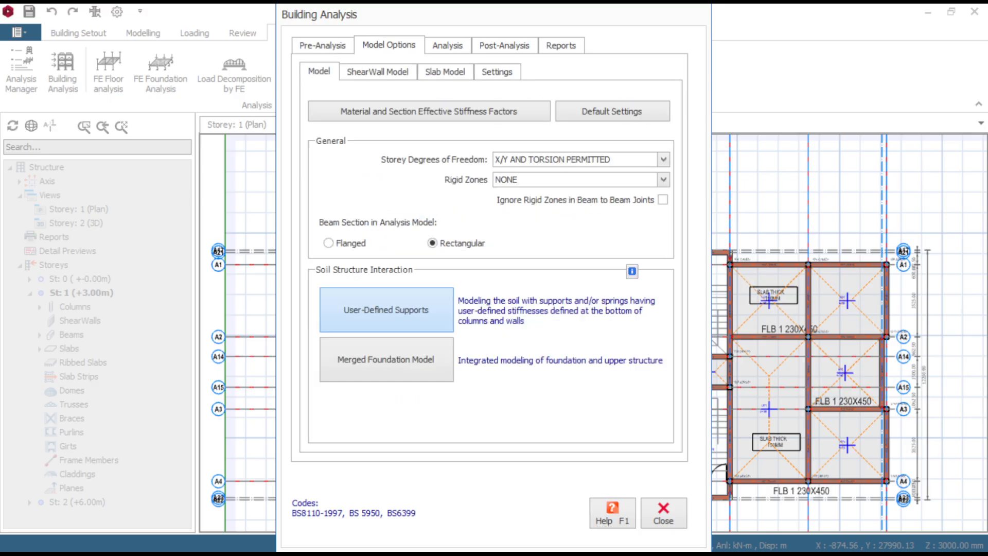
left_click(328, 243)
left_click(323, 46)
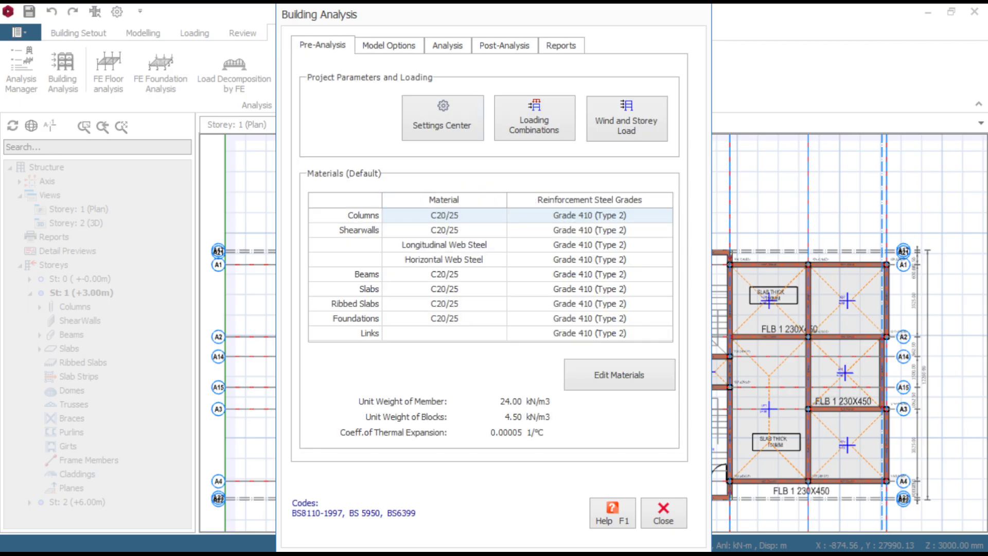
- Run the building analysis with column/wall and beam reinforcement design, re-selecting the bars for both
left_click(447, 46)
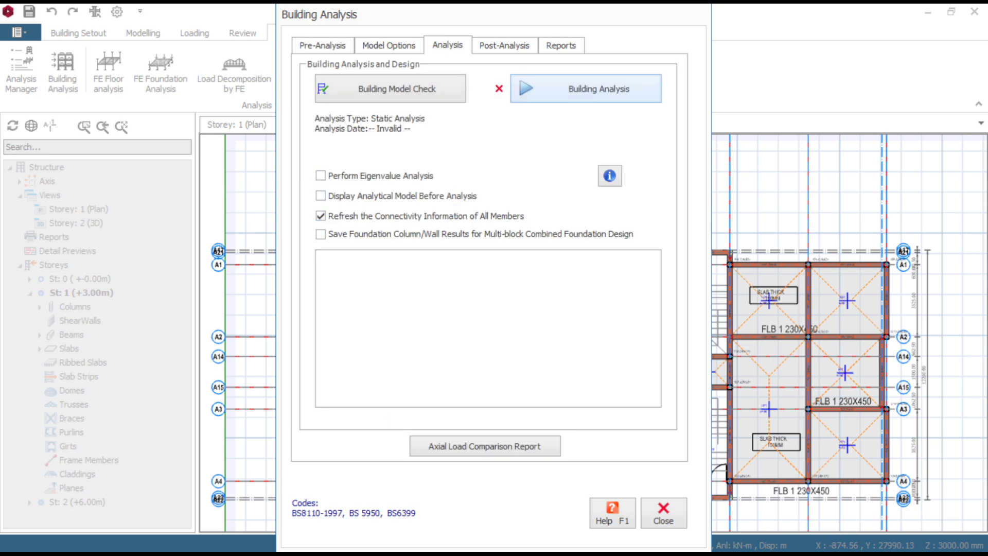
left_click(586, 88)
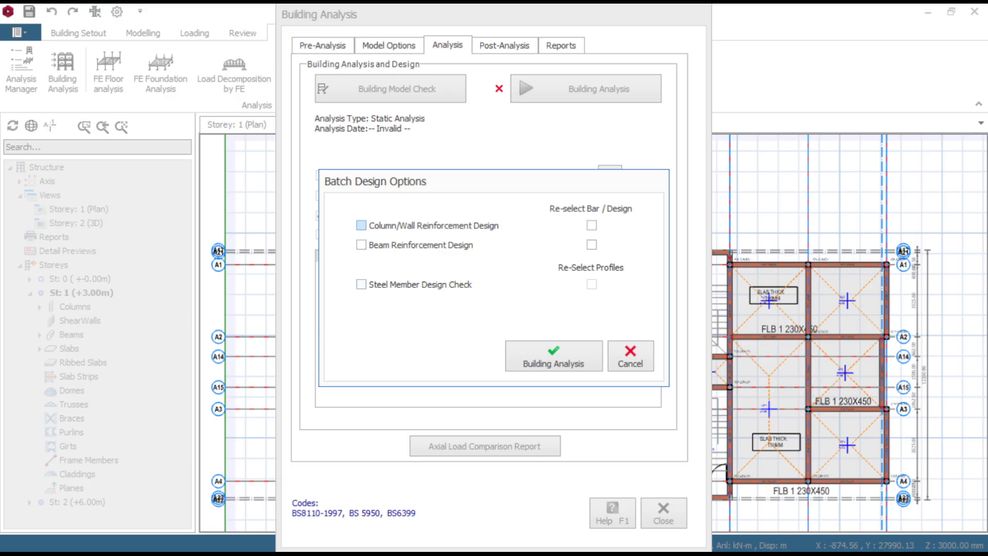
left_click(361, 226)
left_click(362, 245)
left_click(592, 225)
left_click(591, 245)
left_click(554, 356)
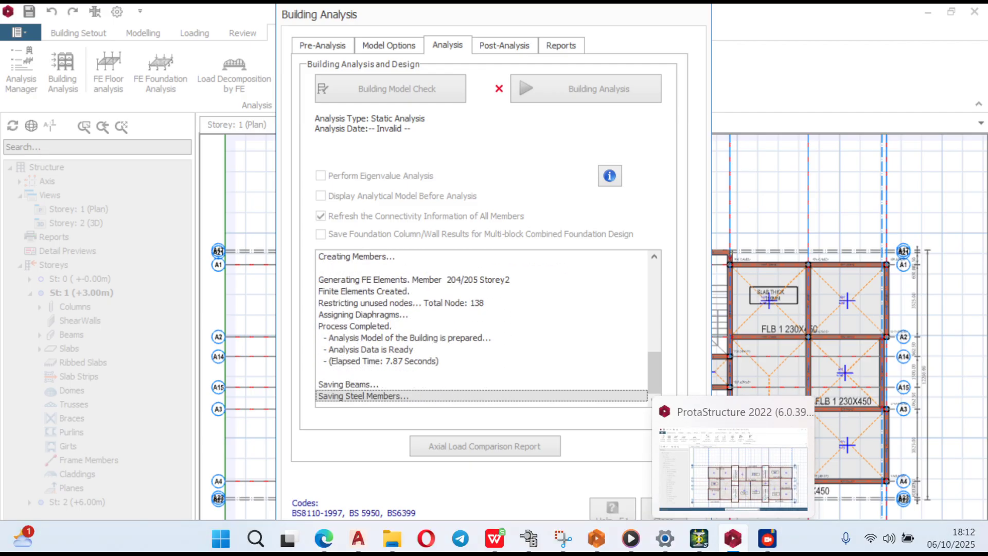
- Reassign the default rebar pattern to all axes, accept the storey drift check and close the building analysis
mouse_move(767, 538)
left_click(843, 459)
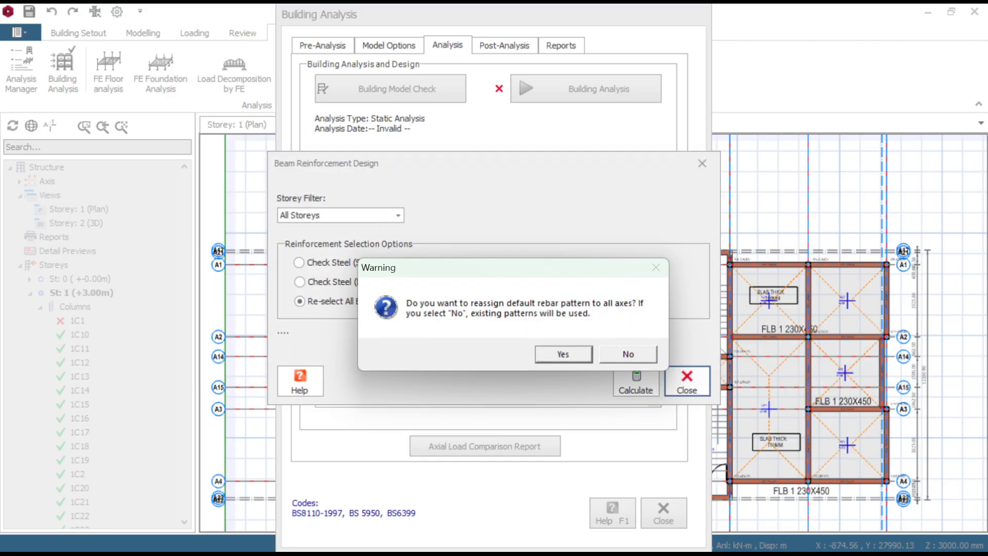
key("Return")
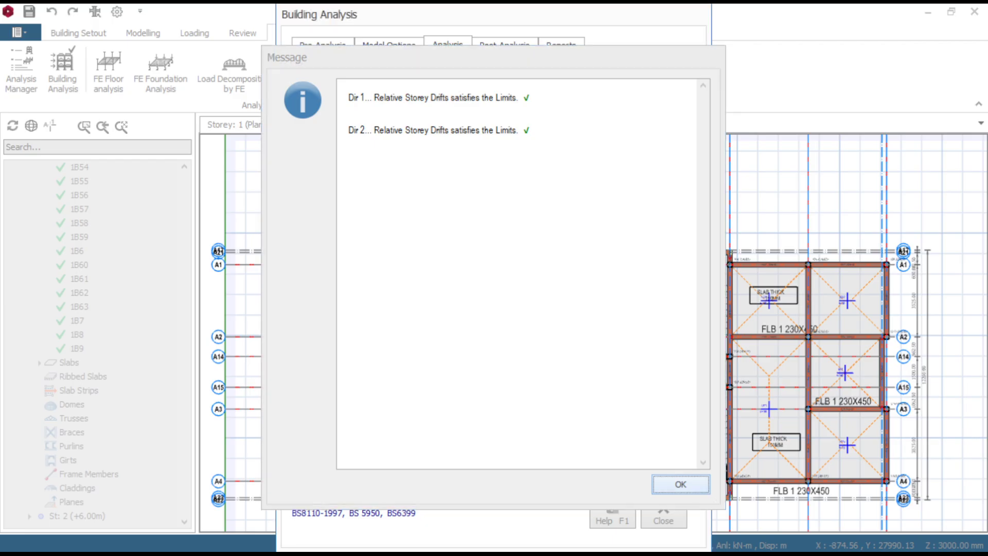
key("Return")
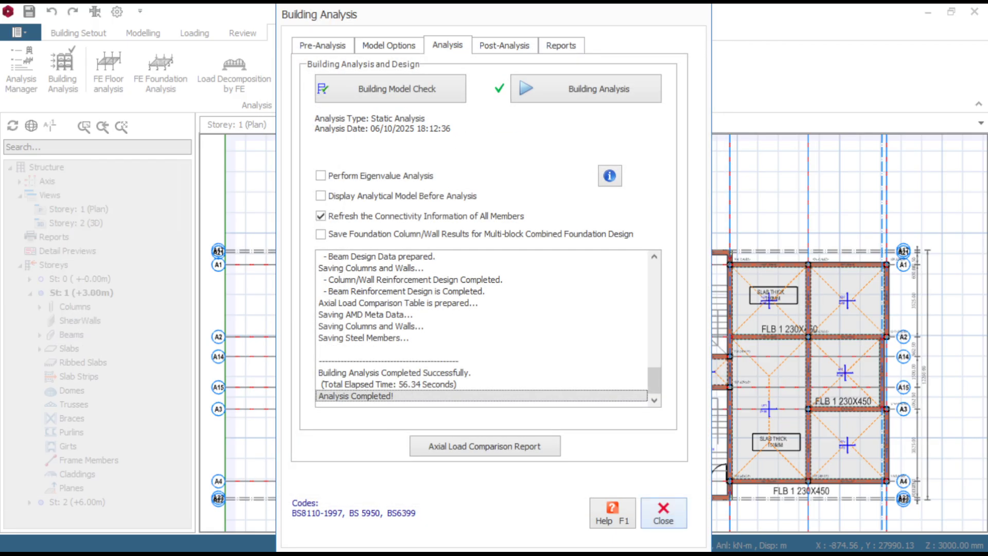
left_click(663, 513)
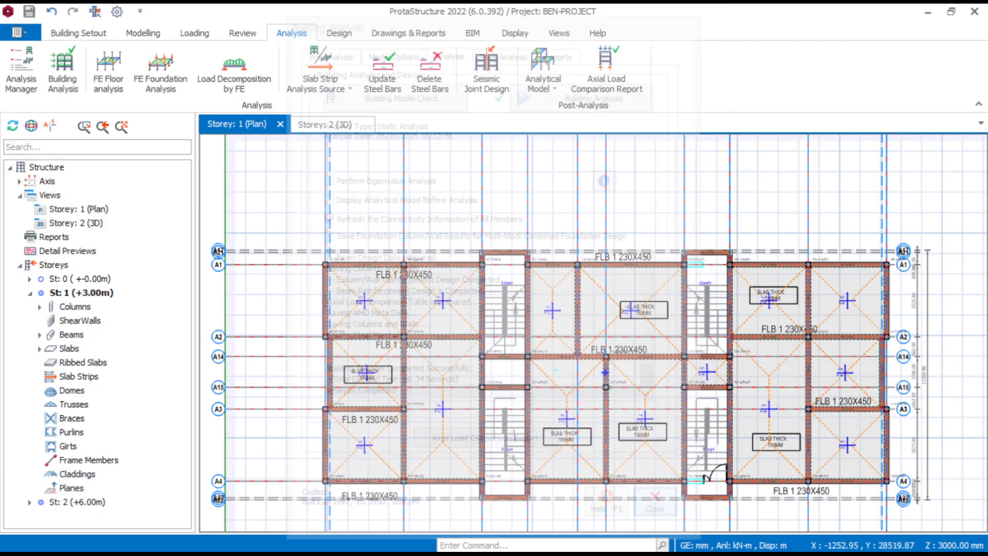
- Look over the analysed Storey 1 plan and review the building analysis status and post-analysis options
scroll(849, 260, "up", 5)
scroll(772, 263, "up", 1)
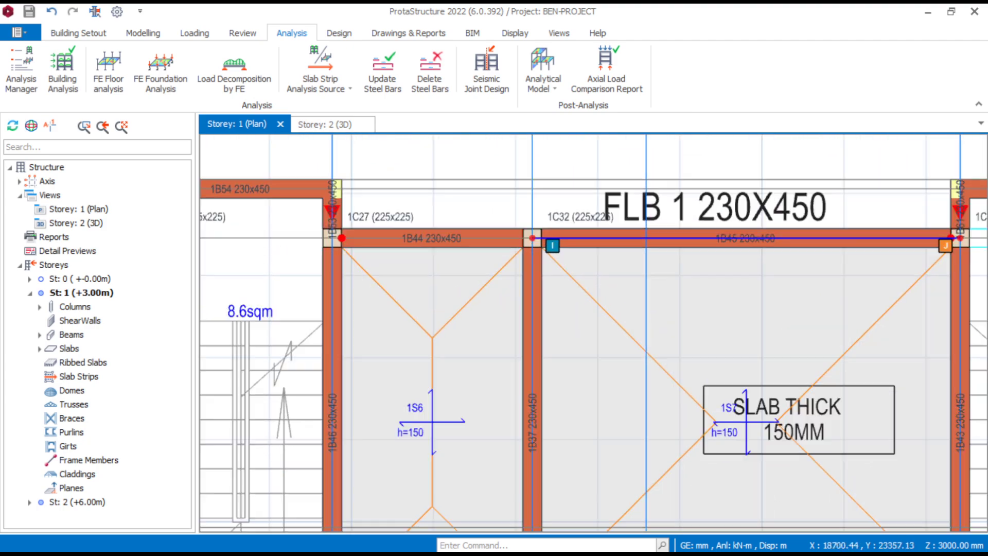
scroll(667, 250, "down", 5)
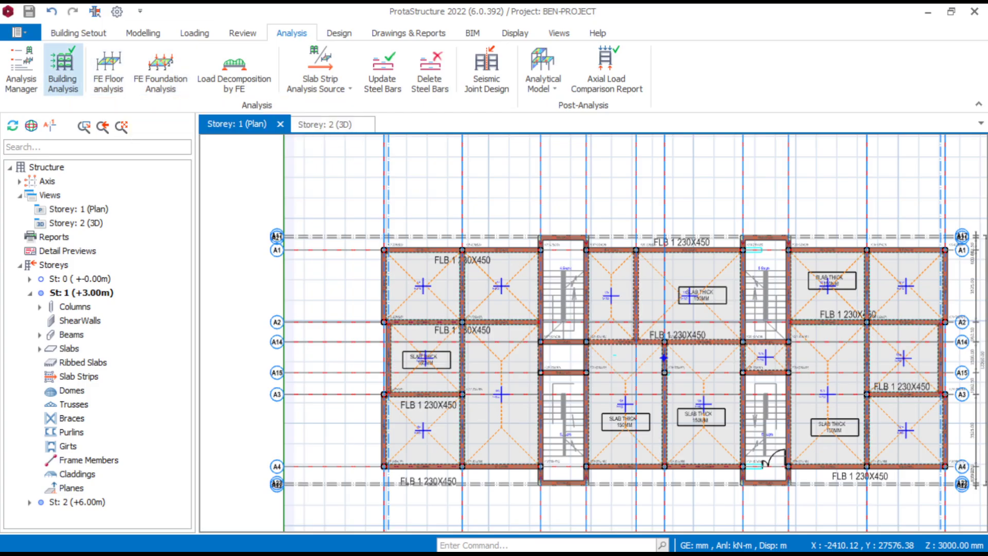
left_click(62, 70)
left_click(447, 45)
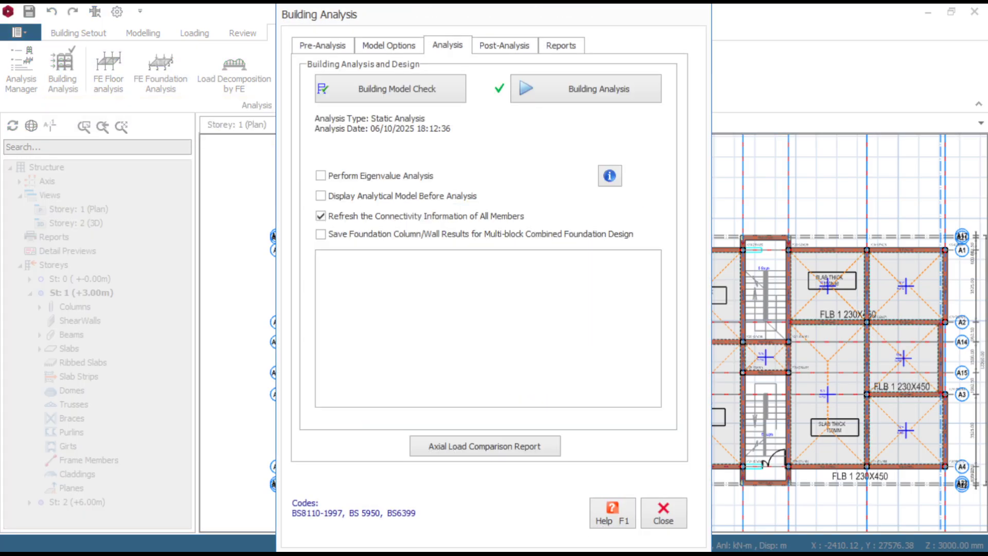
left_click(504, 45)
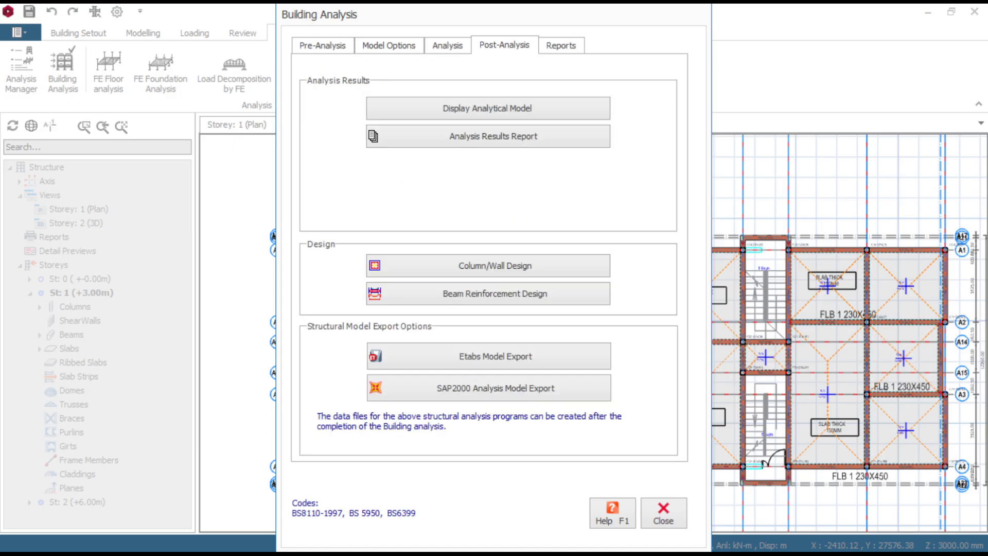
left_click(663, 513)
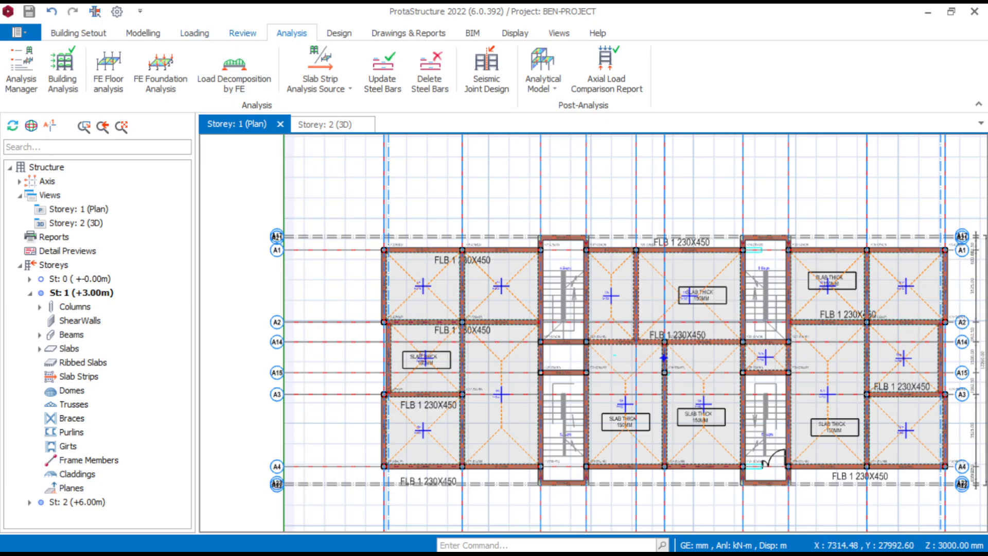
- Display the design status on the Storey 1 plan and inspect the beams and columns for design failures
left_click(242, 33)
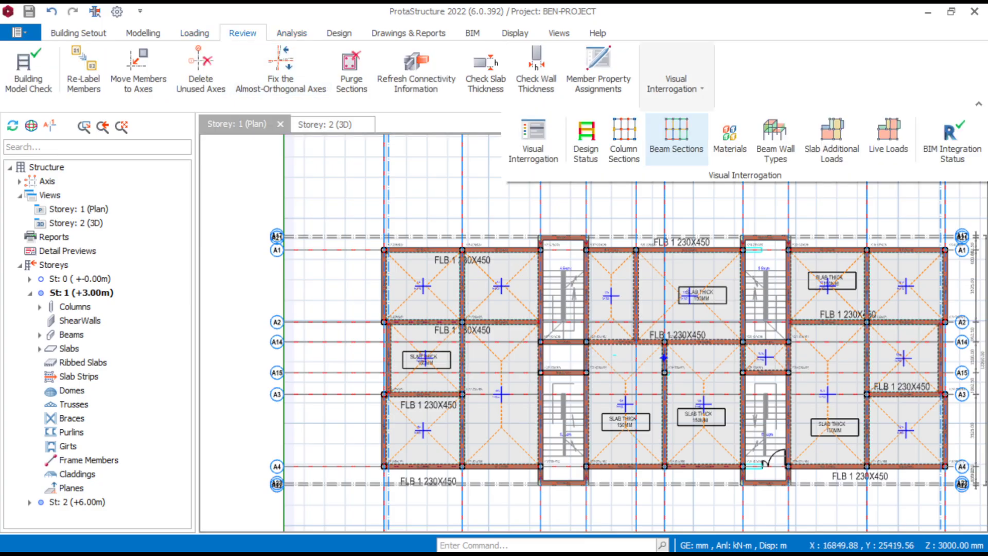
left_click(586, 139)
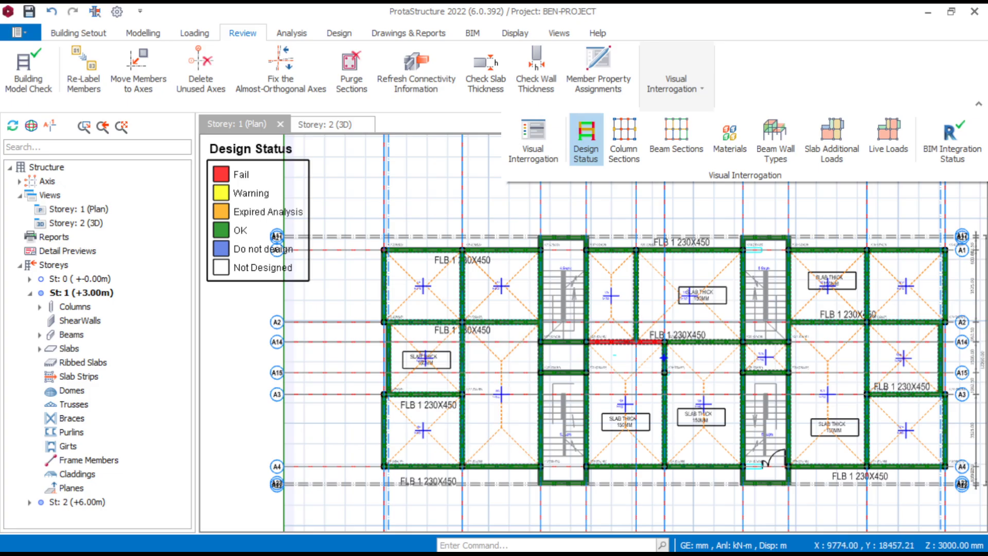
scroll(664, 356, "up", 3)
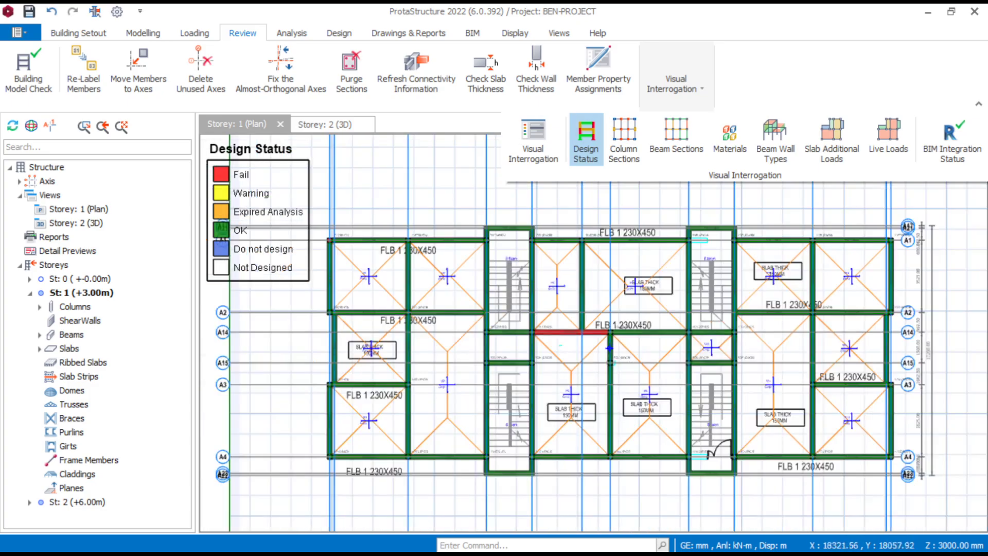
middle_click_drag(621, 351, 683, 317)
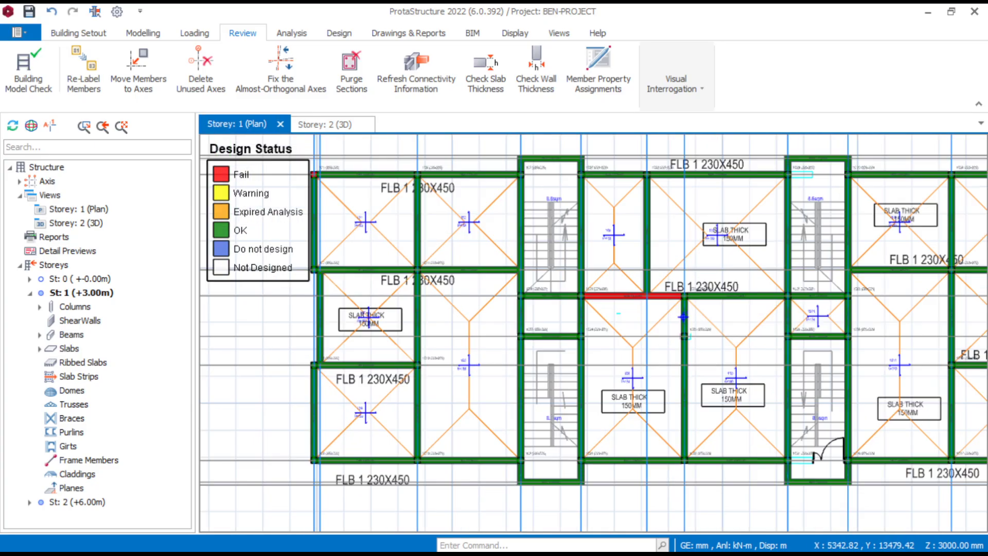
scroll(315, 174, "up", 5)
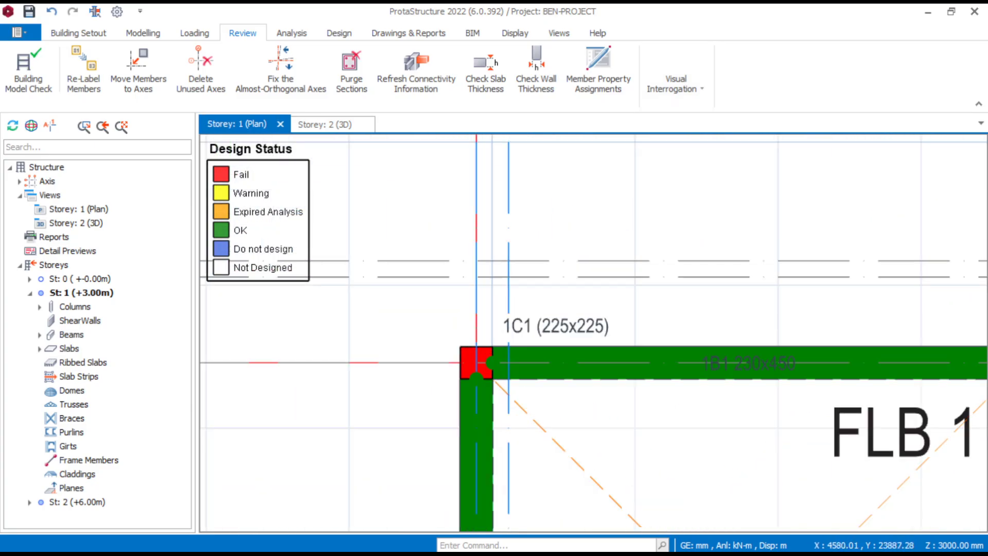
scroll(661, 403, "down", 5)
scroll(661, 402, "down", 1)
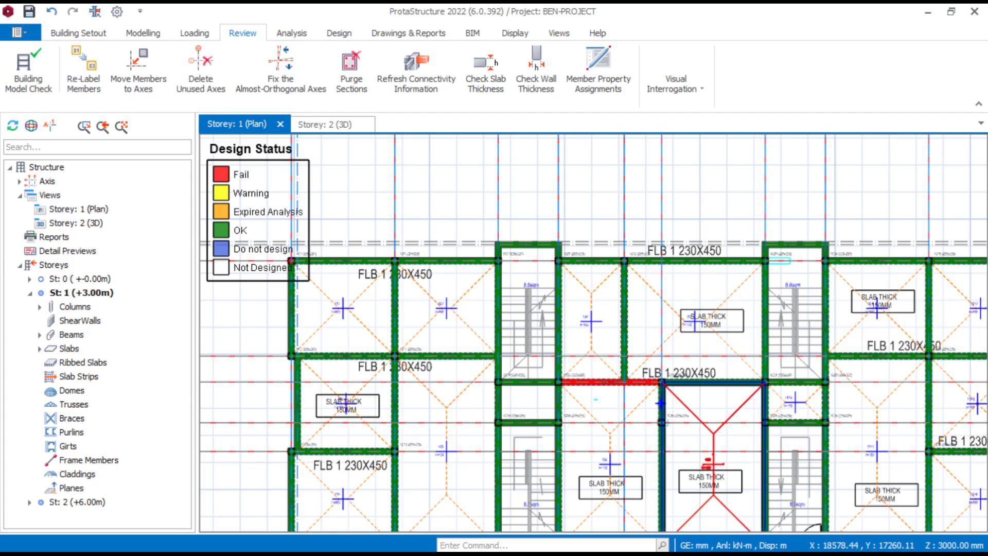
- Examine the failing beam between columns 1C20 and 1C33 and its surrounding members on the Storey 1 plan
scroll(661, 402, "down", 1)
scroll(660, 403, "up", 3)
scroll(692, 406, "up", 1)
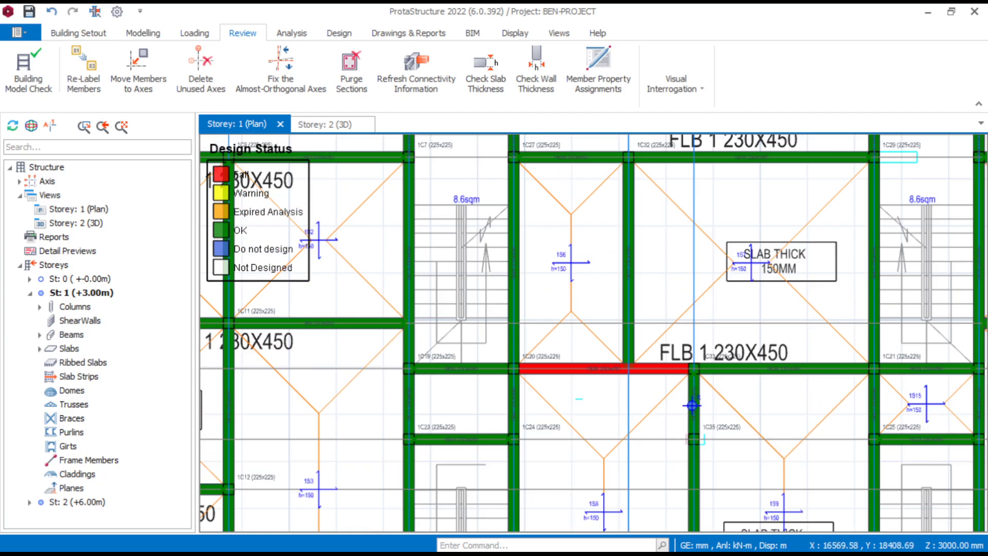
scroll(659, 400, "up", 3)
left_click(582, 338)
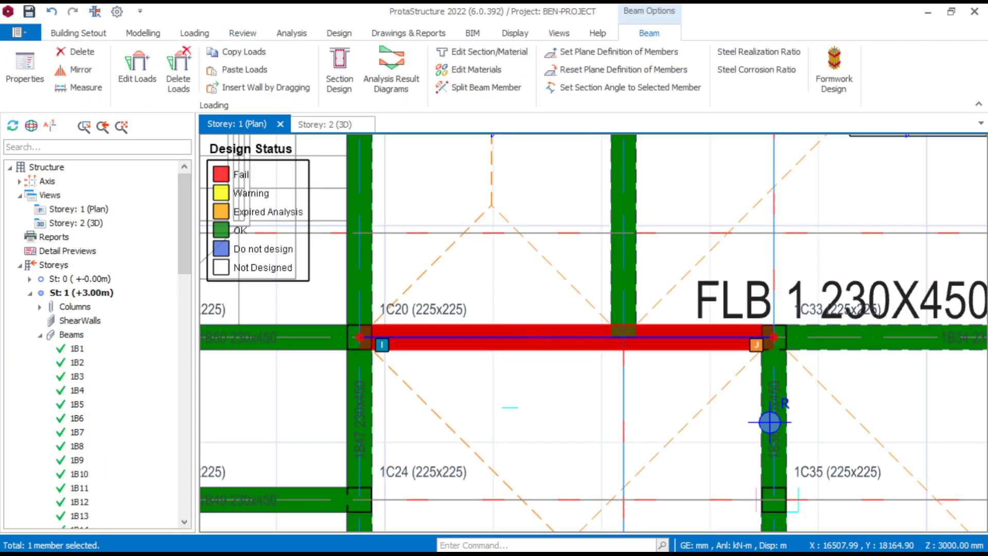
right_click(540, 390)
scroll(544, 385, "down", 1)
left_click(532, 392)
scroll(532, 392, "down", 5)
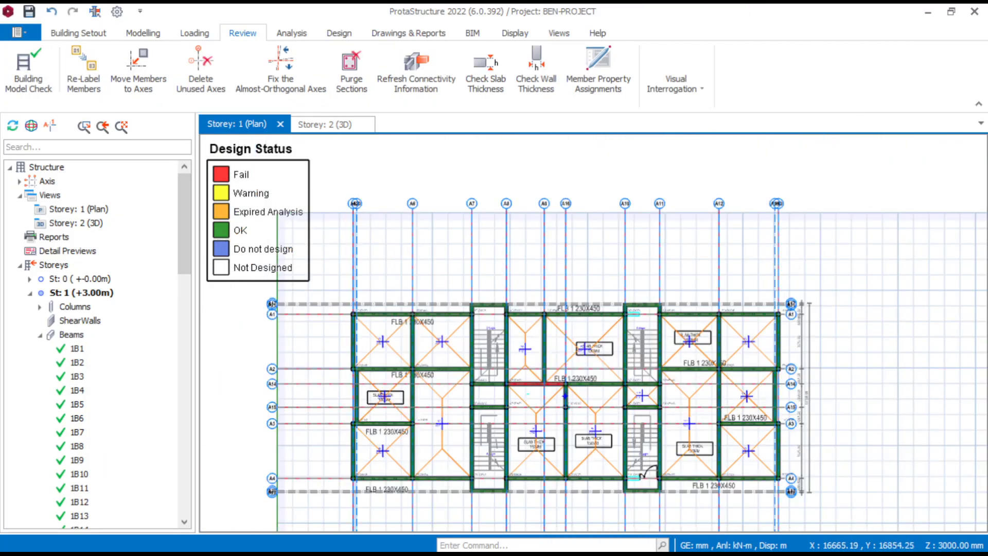
scroll(565, 396, "up", 6)
scroll(820, 345, "down", 2)
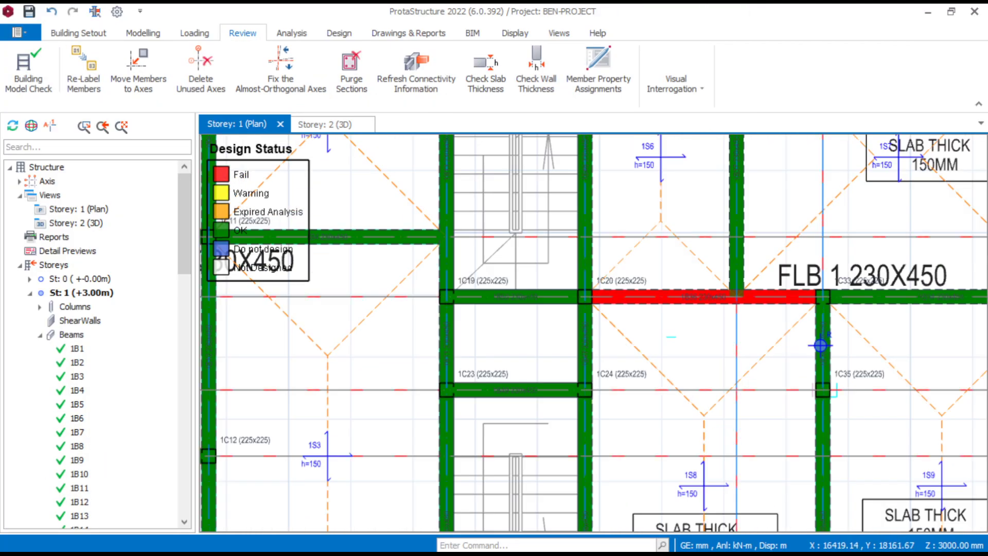
- Open the section design of the failing beam 1B36 and agree to update its rebars
scroll(687, 307, "up", 3)
left_click(694, 292)
right_click(695, 291)
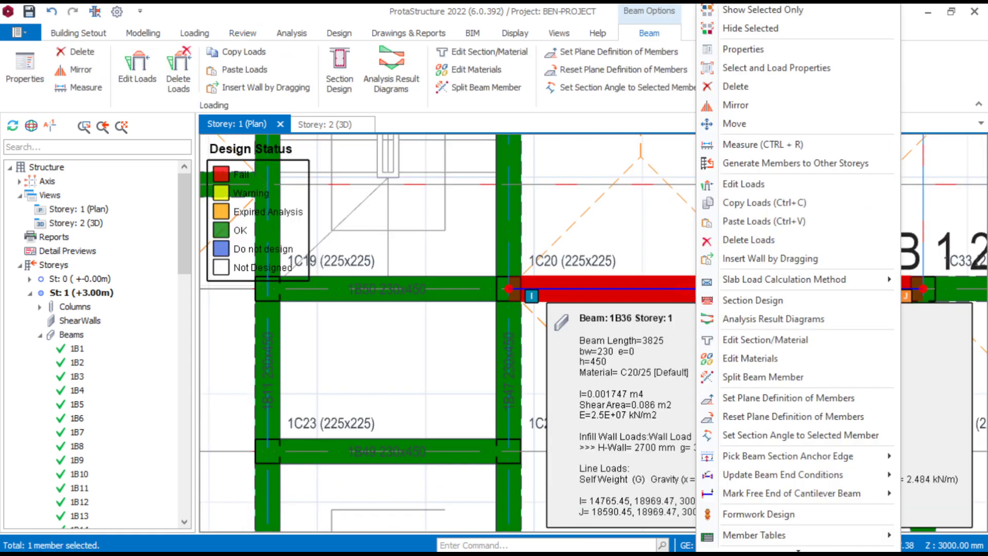
left_click(753, 300)
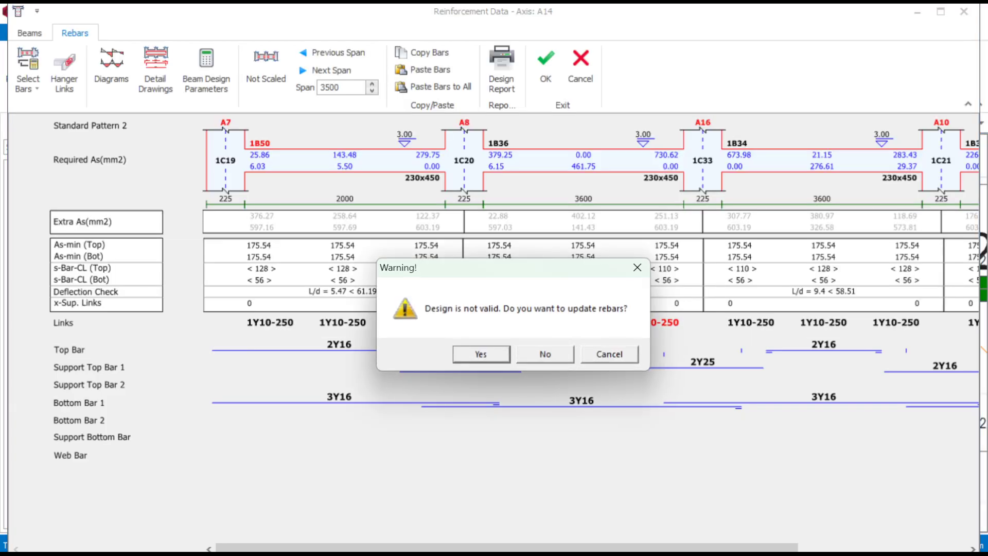
key("Return")
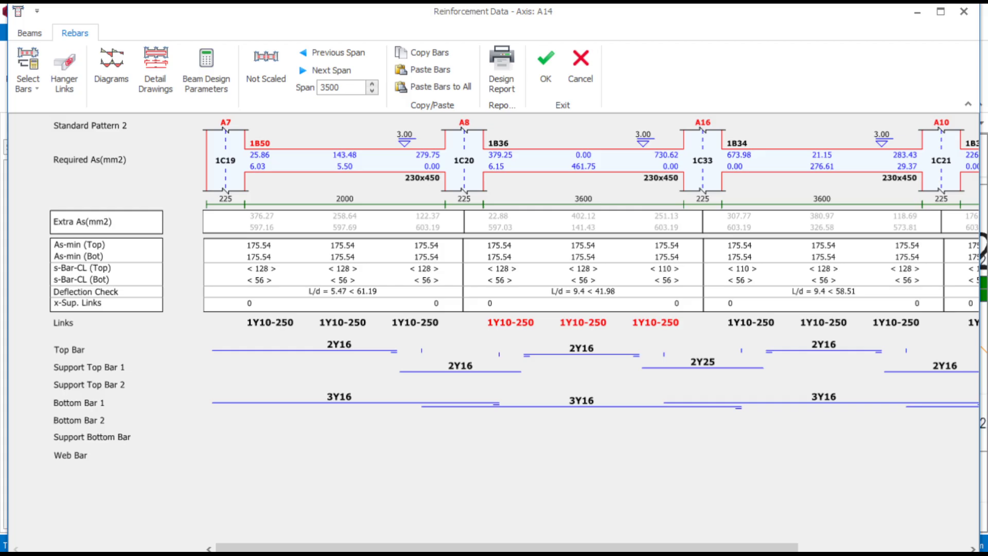
- Set the links at the A8 support of beam 1B36 to 1Y10-150
left_click(509, 322)
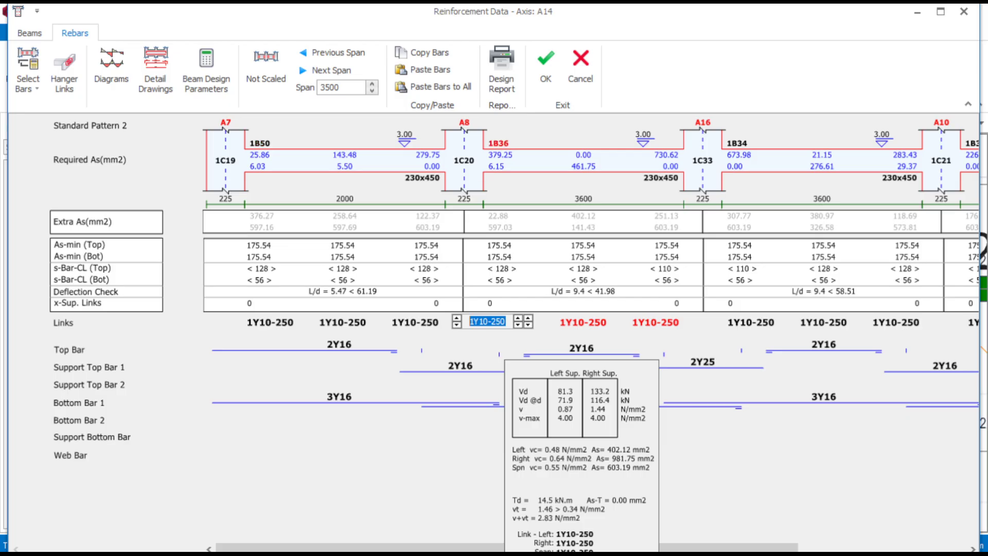
left_click(528, 324)
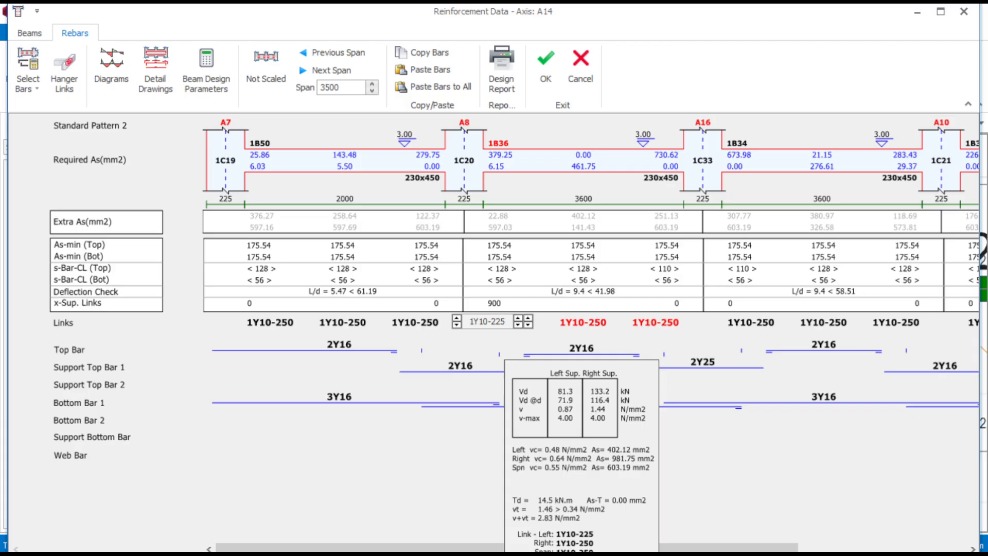
key("Return")
left_click(510, 323)
key("Return")
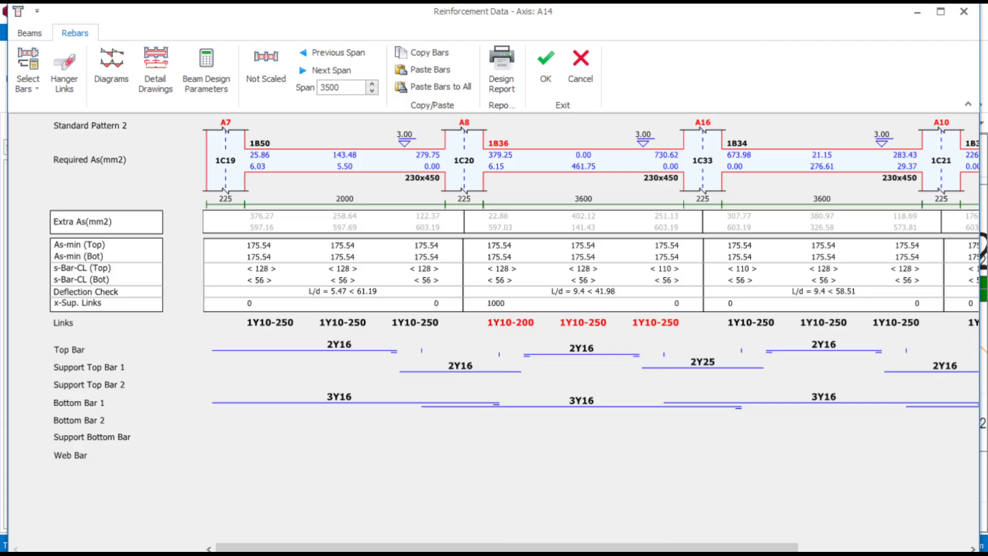
left_click(509, 323)
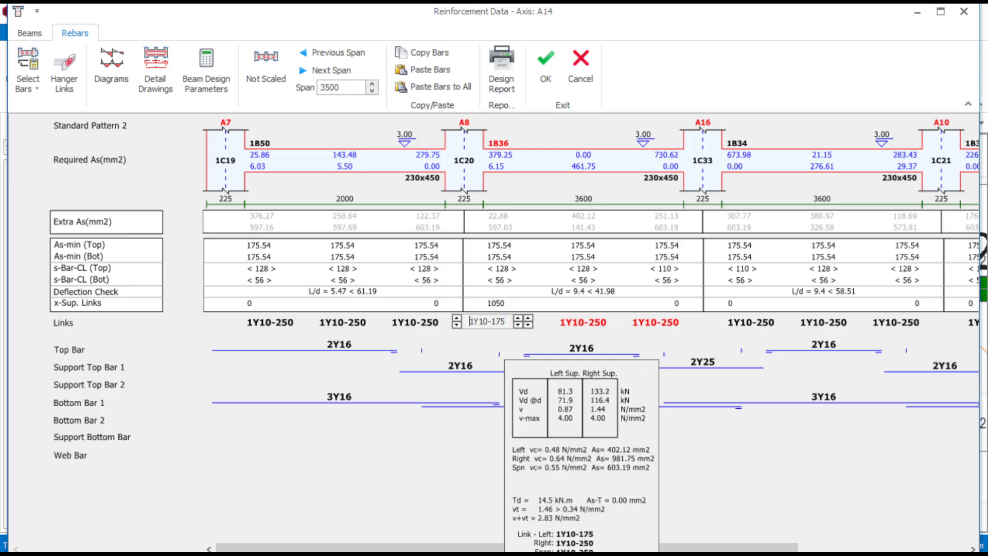
key("Return")
left_click(510, 323)
left_click(528, 318)
key("Return")
scroll(527, 329, "down", 3)
scroll(528, 329, "up", 3)
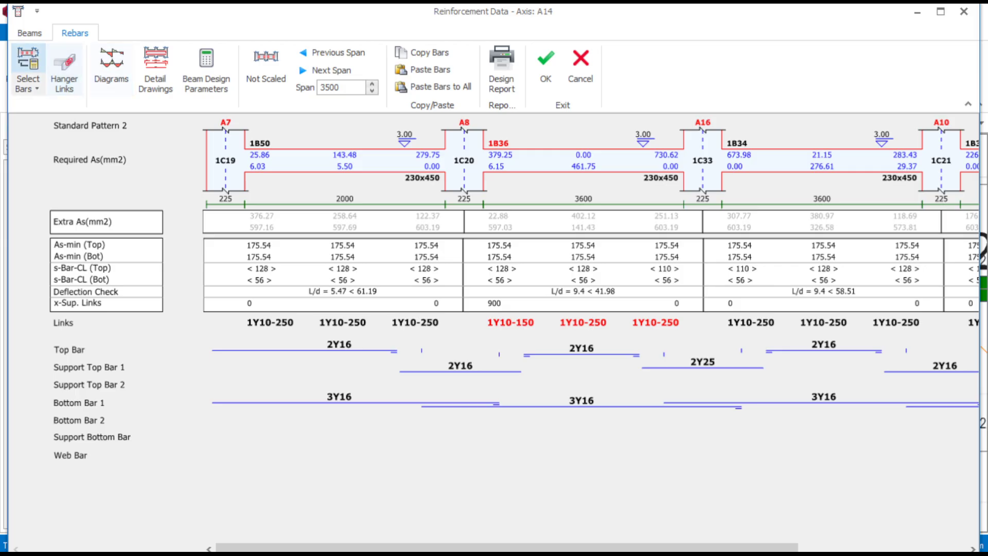
- Set the depth of beam 1B36 to 600 mm, check the rebars along axis A14 and accept the reinforcement data
left_click(29, 33)
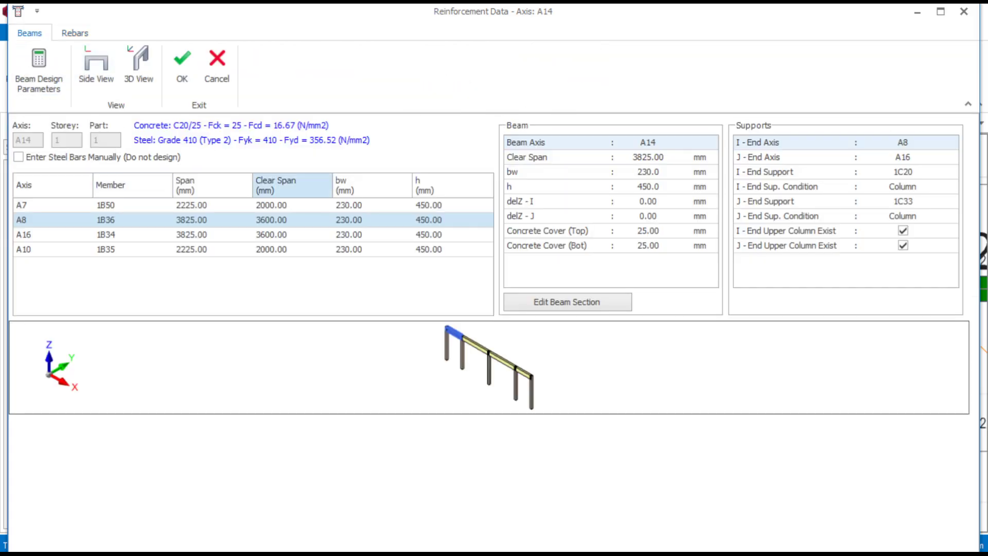
left_click(75, 33)
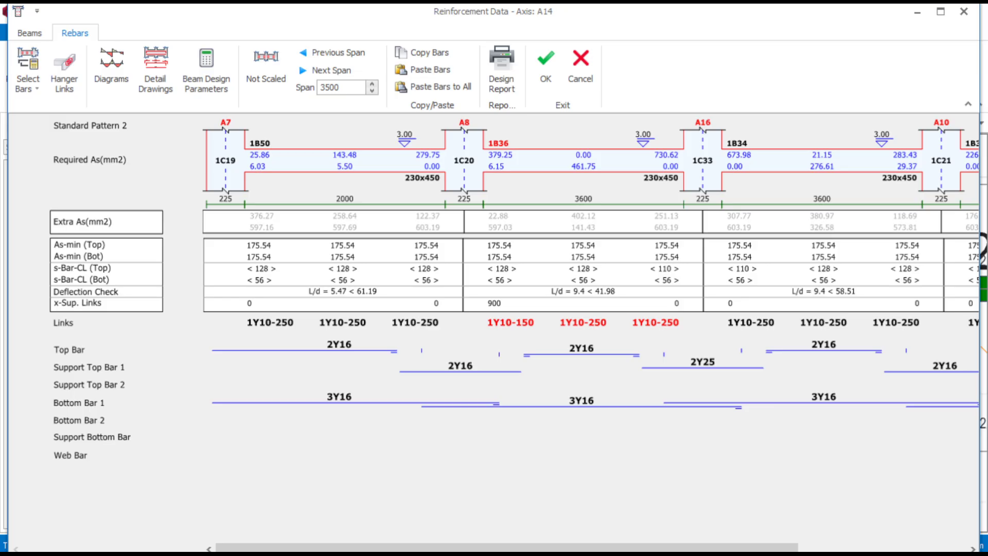
left_click(30, 33)
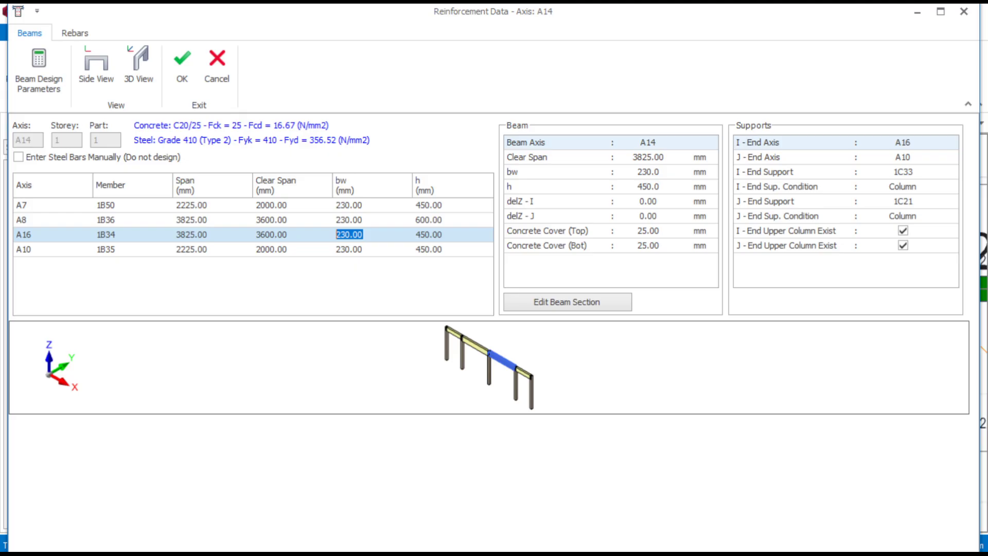
left_click(75, 33)
scroll(591, 335, "down", 4)
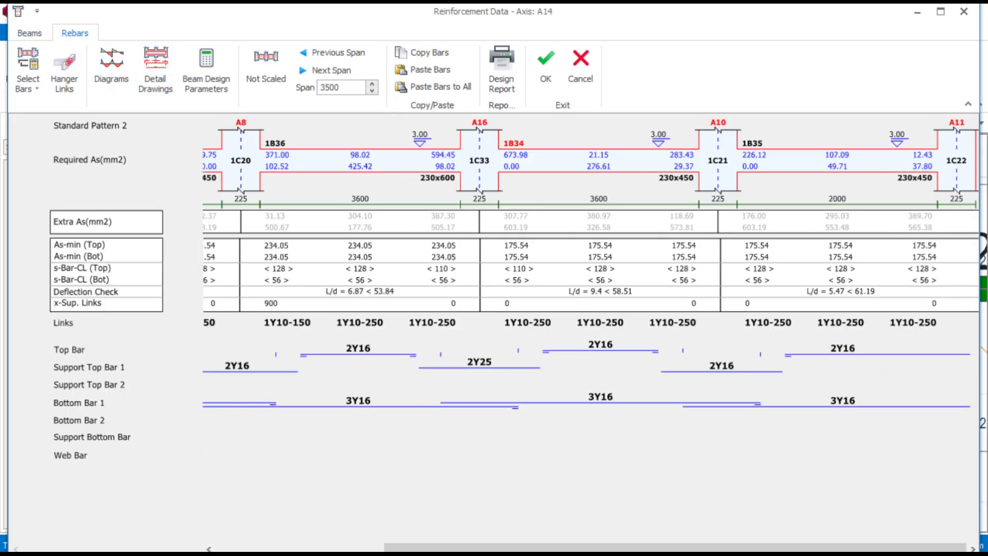
scroll(591, 334, "up", 4)
scroll(590, 334, "down", 4)
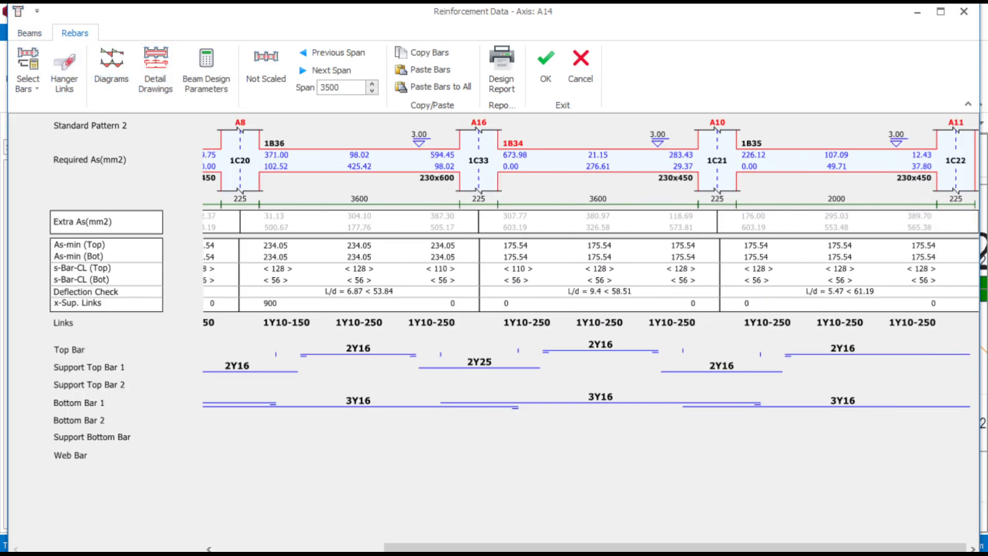
left_click(545, 65)
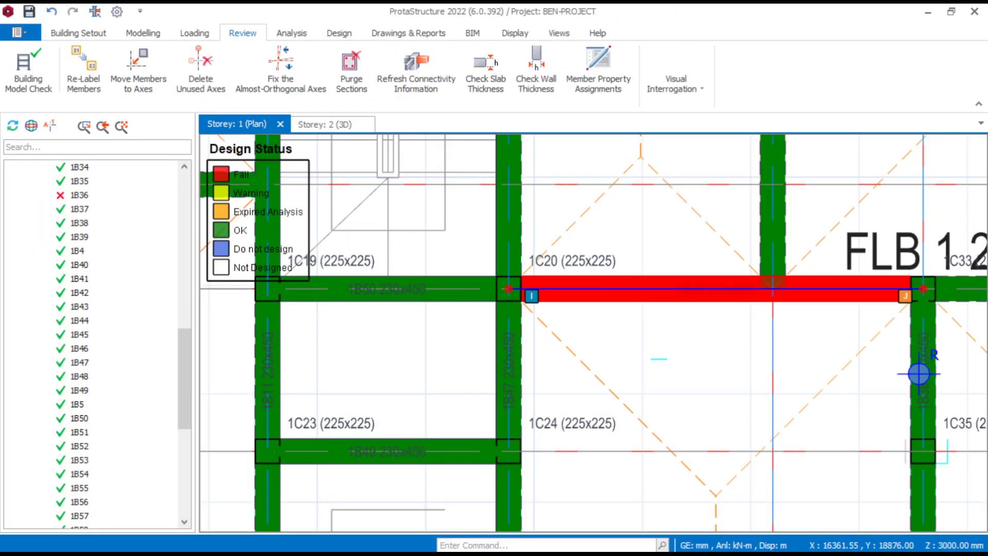
- Reopen the section design of beam 1B36, accept its reinforcement and deselect the beam
right_click(680, 288)
left_click(736, 300)
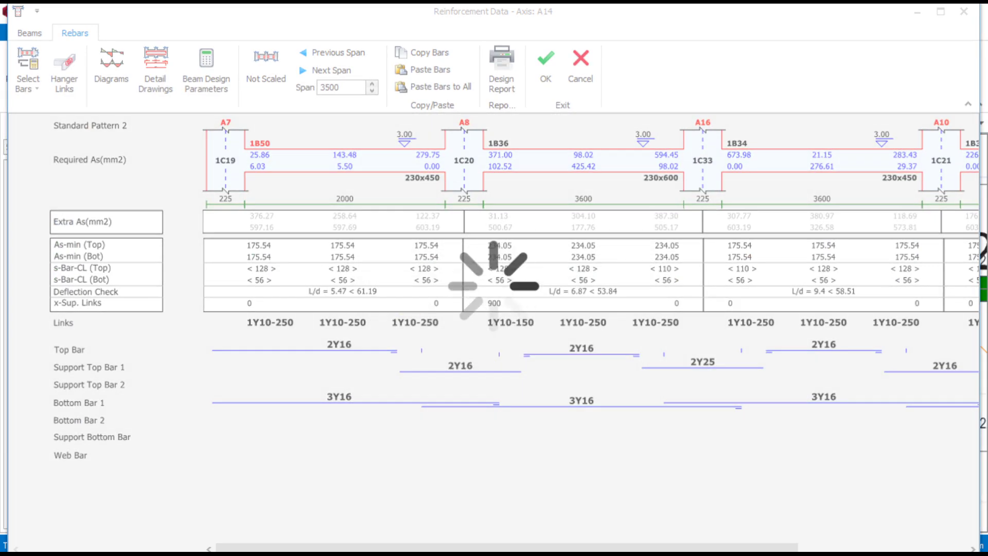
left_click(545, 69)
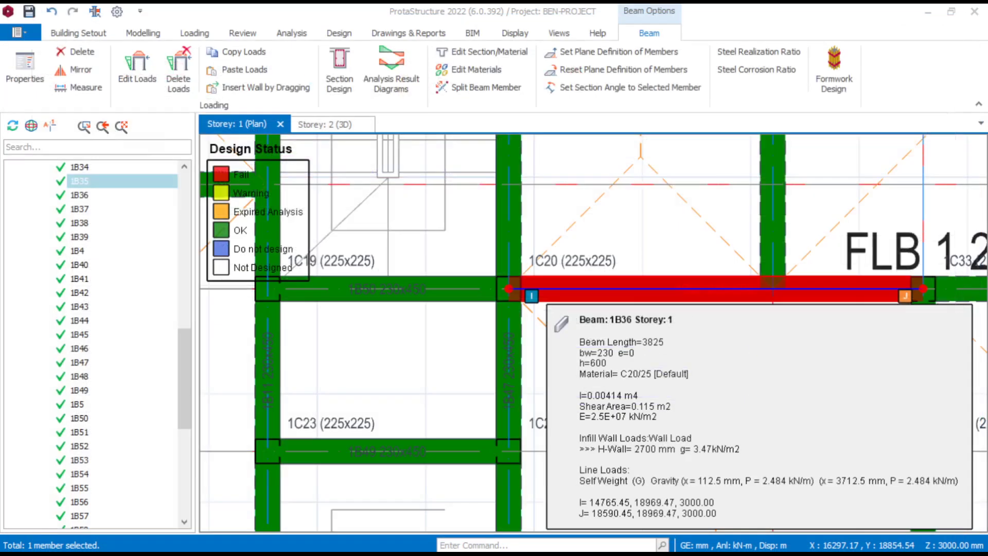
key("Escape")
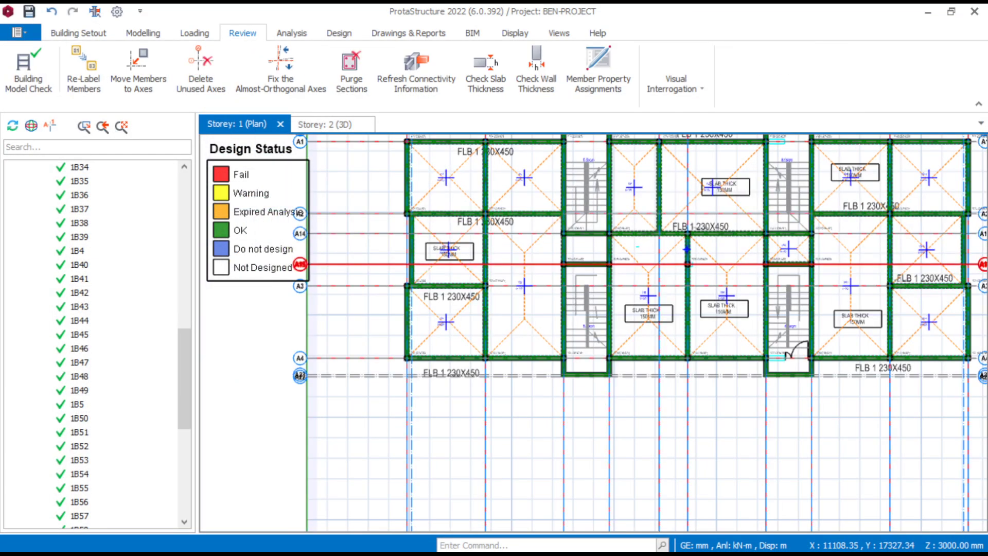
- Try to open the section design of the failing corner column 1C1 on Storey 1
scroll(721, 228, "up", 3)
middle_click_drag(443, 283, 727, 448)
scroll(474, 234, "up", 4)
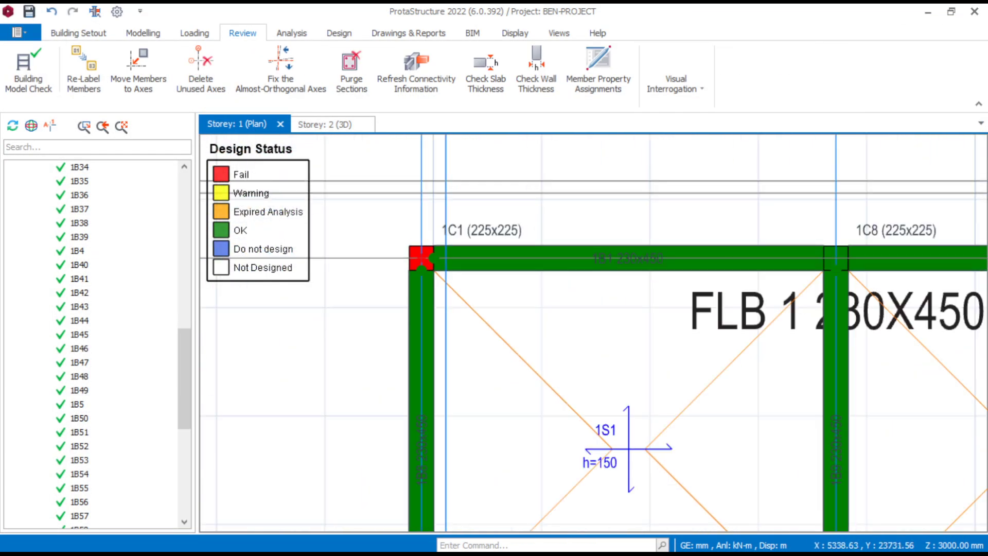
left_click(492, 227)
right_click(492, 226)
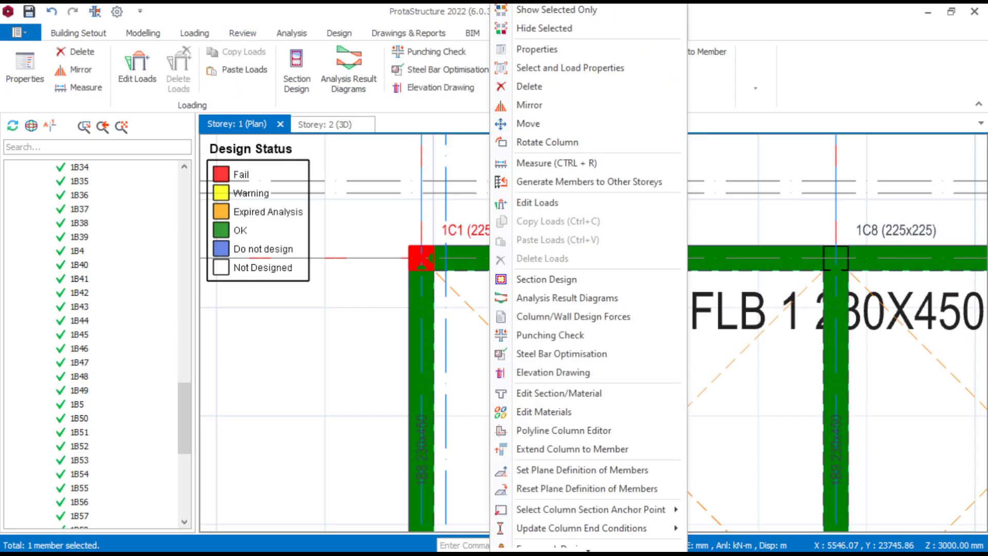
left_click(546, 279)
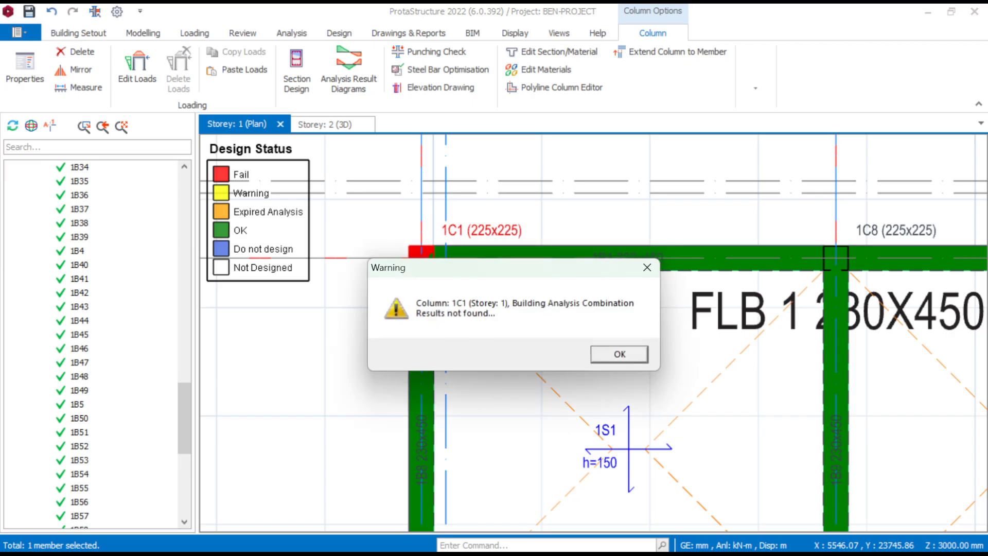
left_click(597, 356)
- Inspect column 1C1 and the rest of the Storey 1 plan for remaining design failures
scroll(494, 332, "down", 4)
scroll(417, 340, "up", 4)
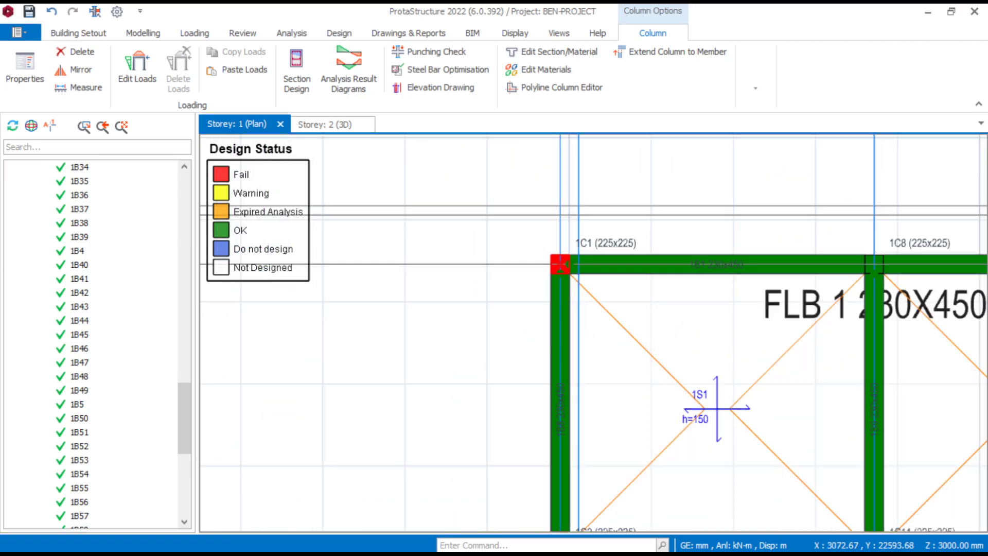
scroll(489, 322, "down", 5)
middle_click_drag(694, 386, 593, 366)
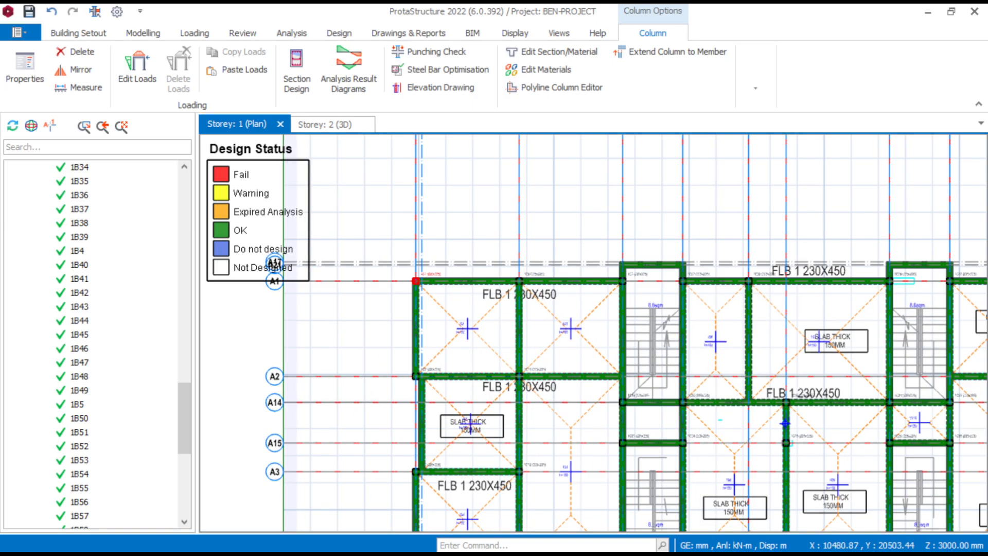
scroll(597, 360, "down", 3)
scroll(720, 457, "up", 5)
scroll(484, 458, "down", 2)
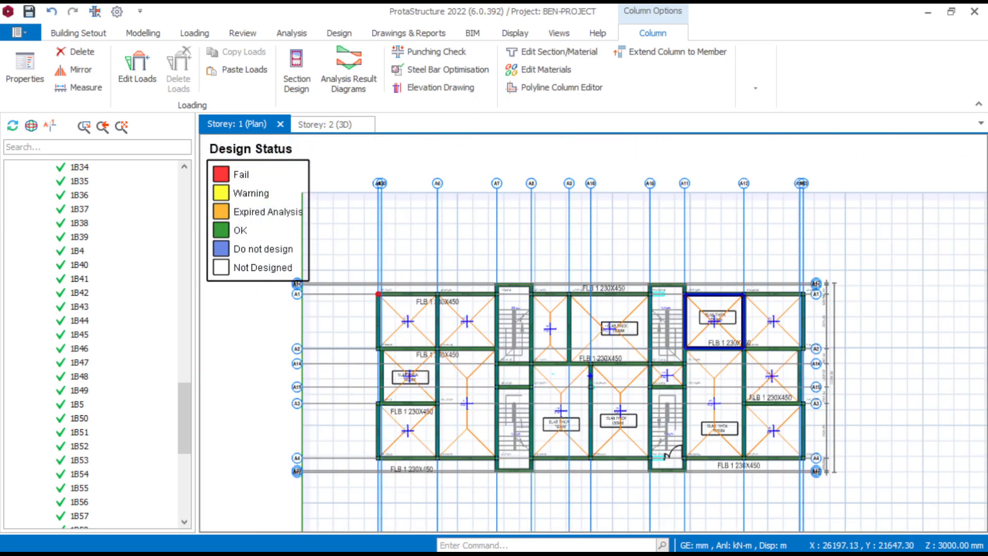
scroll(373, 360, "up", 6)
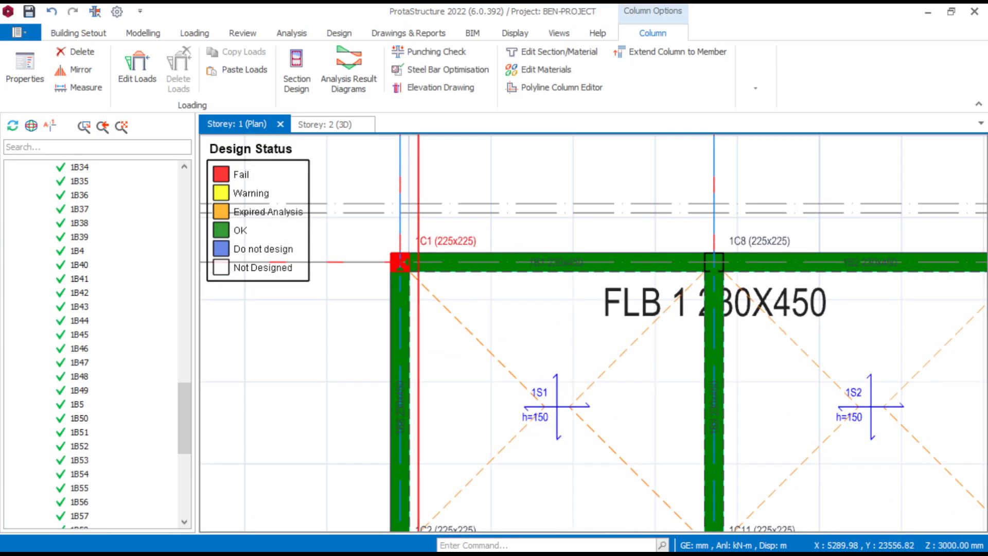
scroll(418, 262, "up", 3)
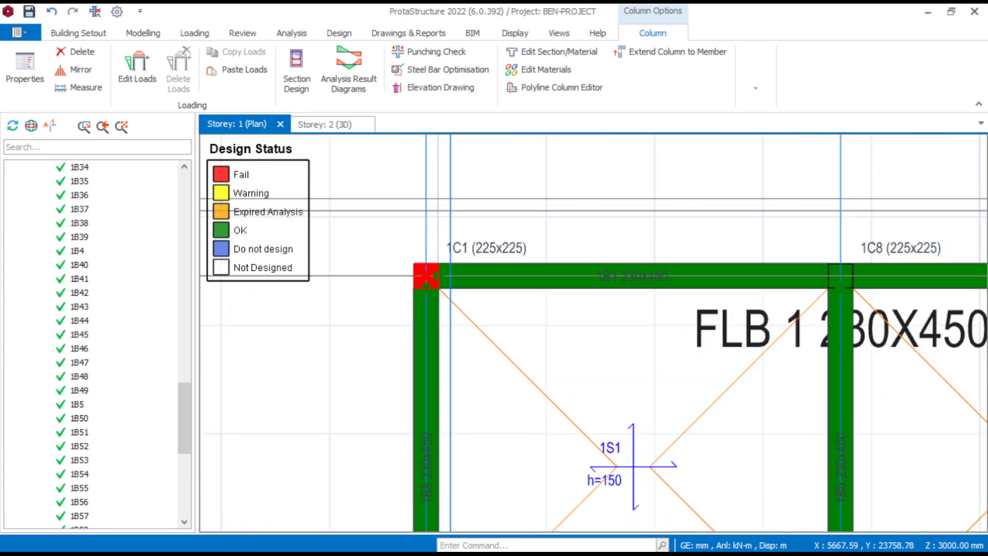
scroll(513, 245, "down", 4)
- Switch to the Storey 2 plan and inspect the design status of its beams and columns
scroll(184, 422, "down", 7)
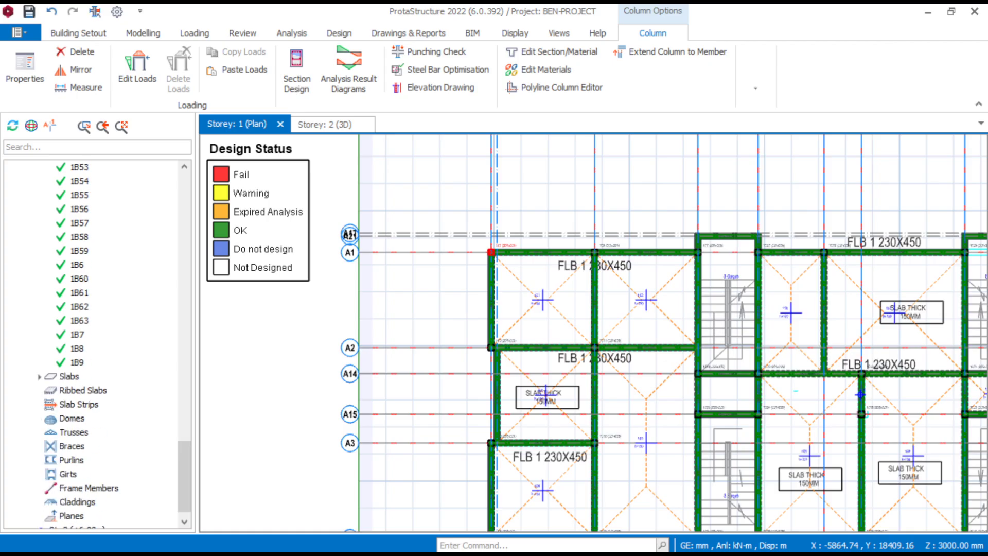
scroll(218, 459, "down", 5)
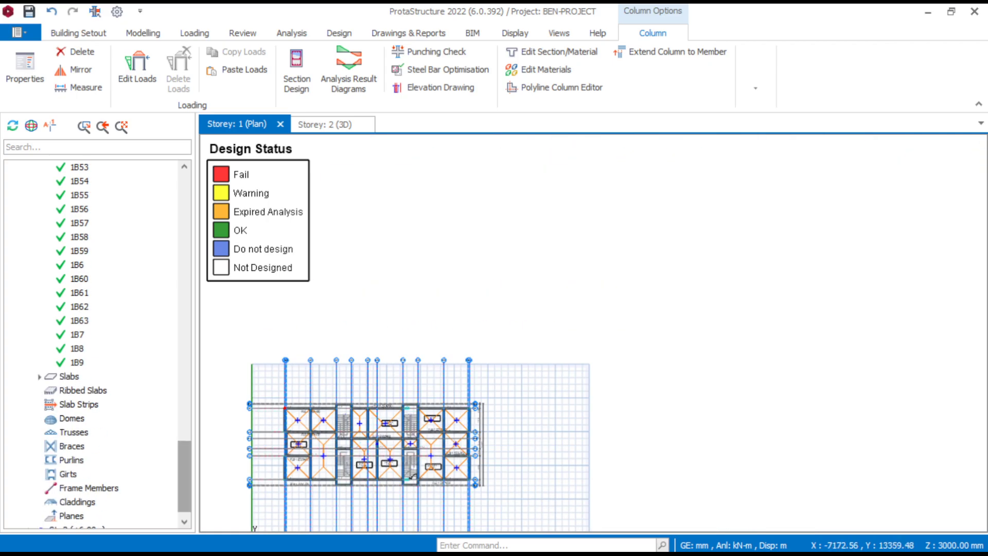
scroll(98, 342, "down", 1)
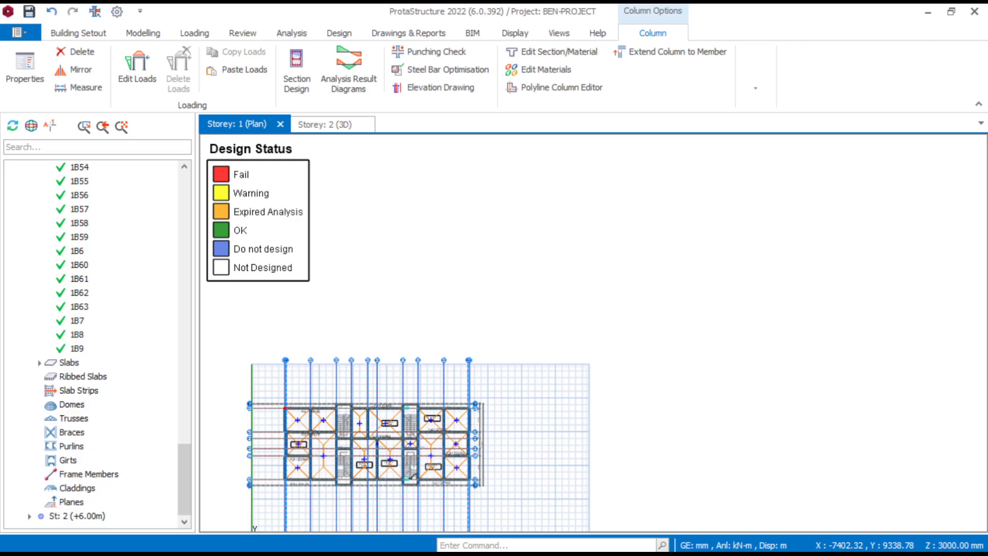
left_click(78, 516)
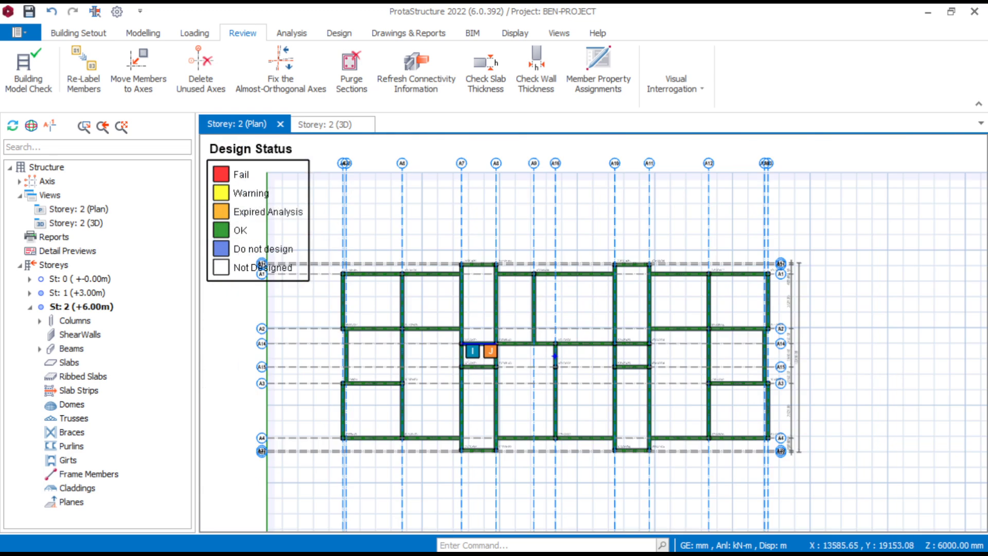
scroll(752, 330, "up", 4)
middle_click_drag(820, 375, 868, 355)
scroll(703, 320, "down", 3)
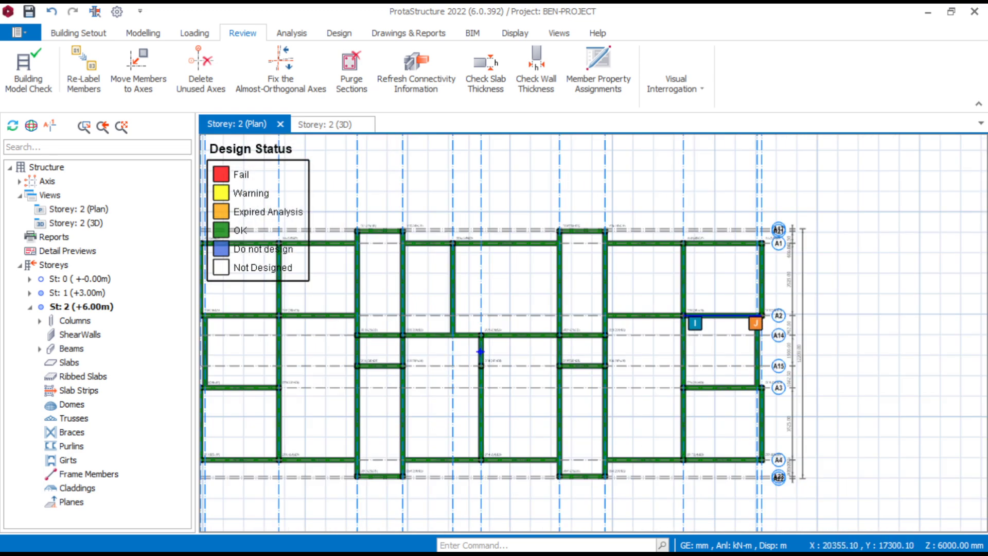
middle_click_drag(552, 368, 735, 368)
scroll(459, 262, "up", 3)
middle_click_drag(437, 235, 605, 236)
scroll(581, 224, "up", 2)
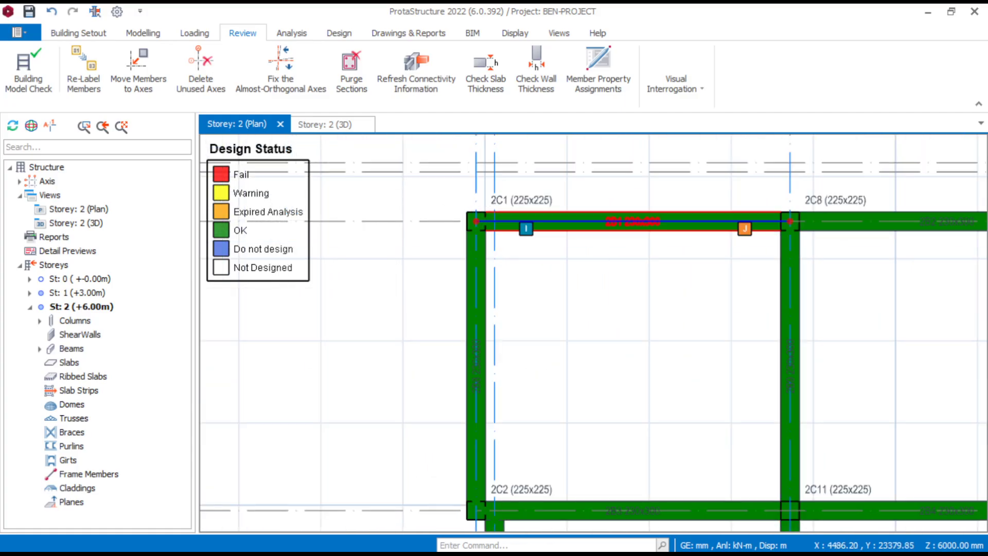
- Look over the full Storey 2 plan for any remaining beam or column design failures
scroll(581, 223, "down", 5)
scroll(686, 268, "up", 6)
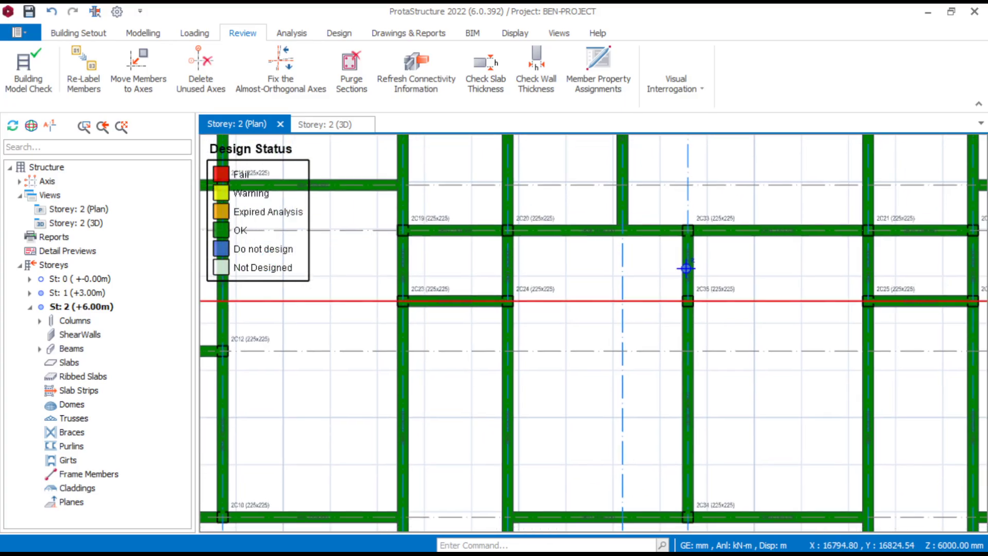
scroll(686, 268, "down", 5)
scroll(603, 307, "up", 4)
scroll(603, 307, "down", 2)
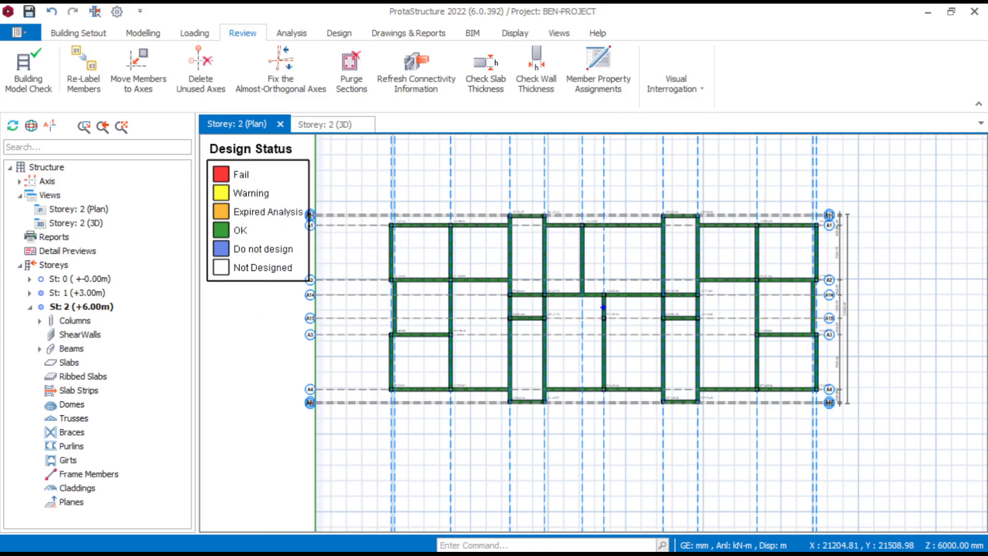
middle_click_drag(603, 307, 684, 308)
- Return to the Storey 1 plan and delete the failing corner column 1C1, accepting invalidation of the building analysis results
double_click(77, 293)
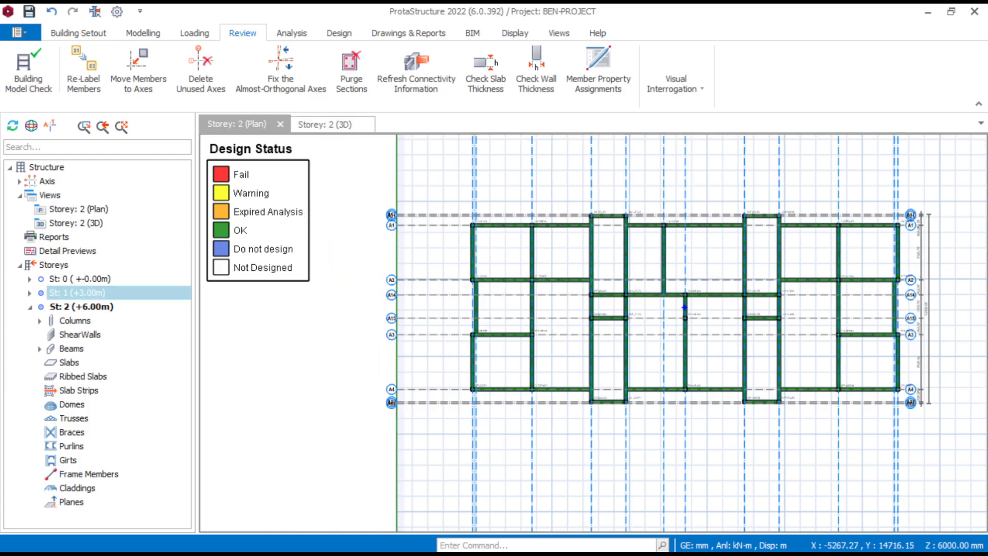
scroll(486, 191, "up", 8)
scroll(508, 234, "up", 2)
middle_click_drag(513, 212, 488, 343)
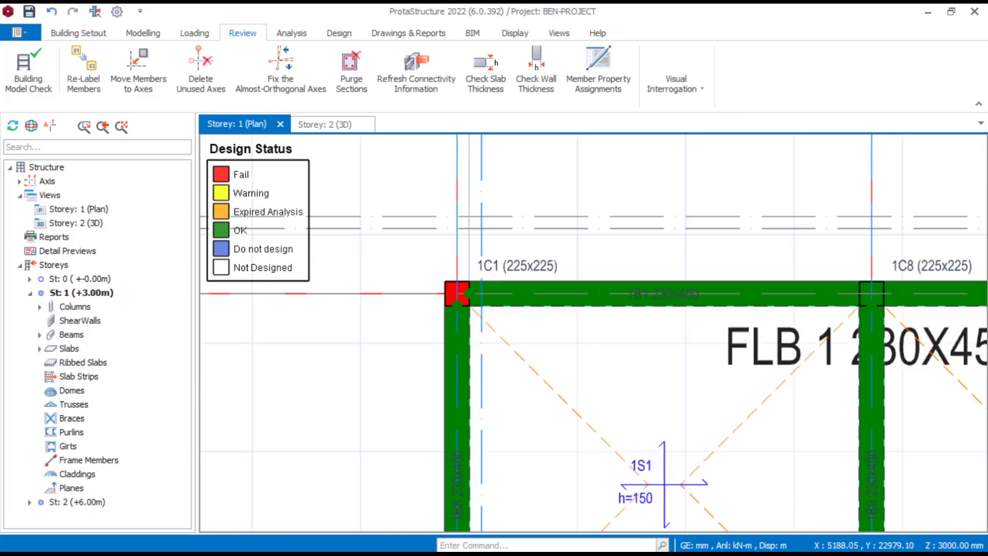
scroll(530, 291, "up", 4)
middle_click_drag(519, 287, 573, 275)
left_click(597, 227)
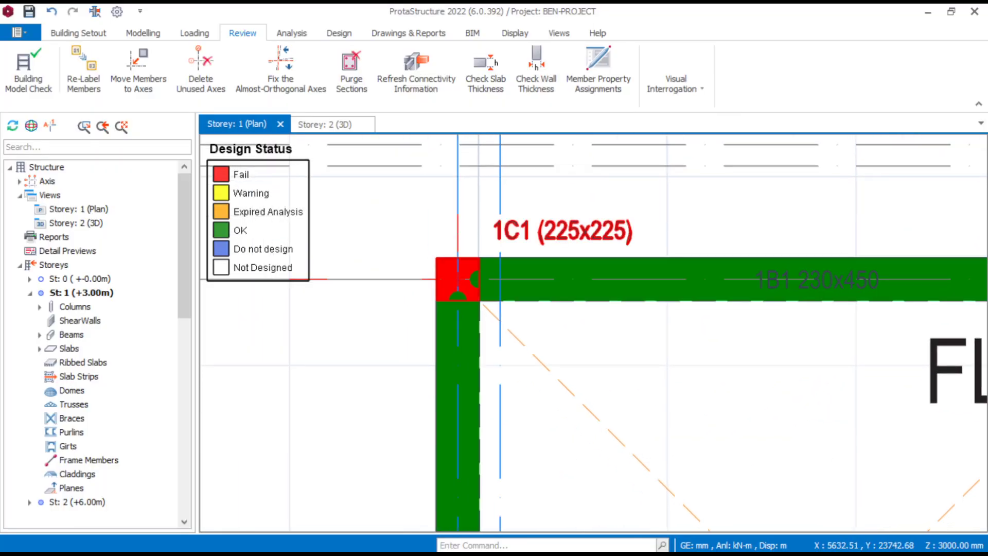
key("Delete")
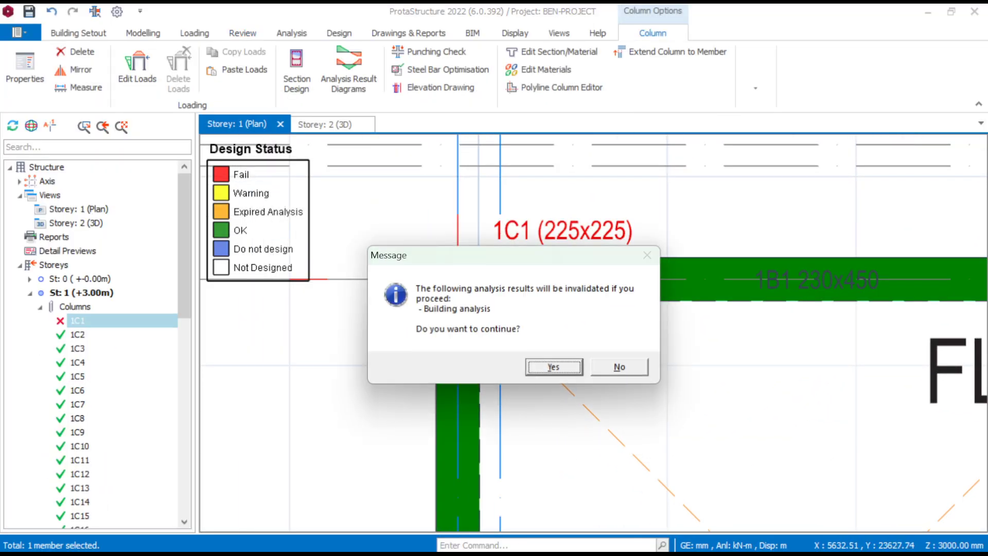
key("Return")
- Insert a new 225x225 mm column at the empty corner where beams 1B1 and 1B8 meet, using column 1C8's properties
scroll(592, 335, "down", 3)
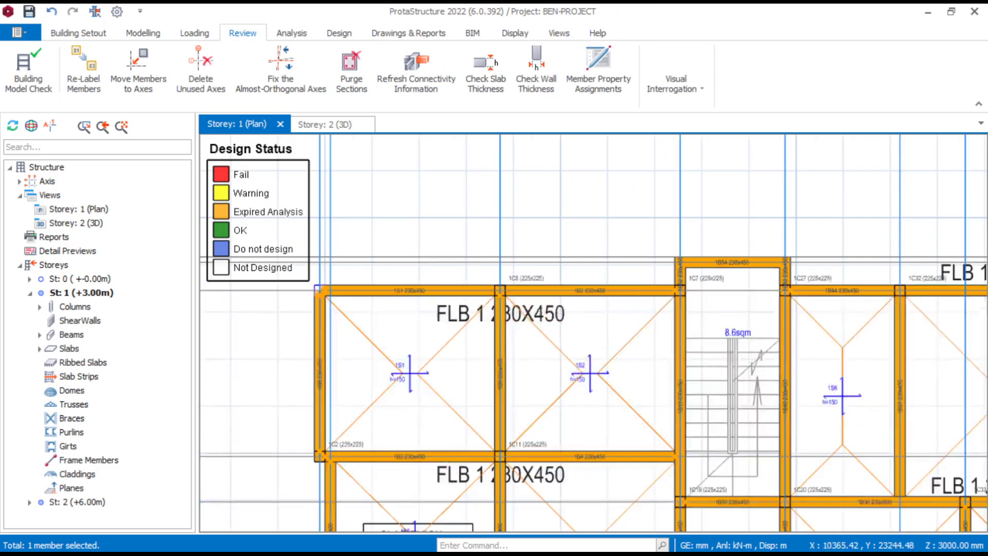
scroll(495, 286, "up", 5)
middle_click_drag(494, 286, 546, 280)
right_click(669, 257)
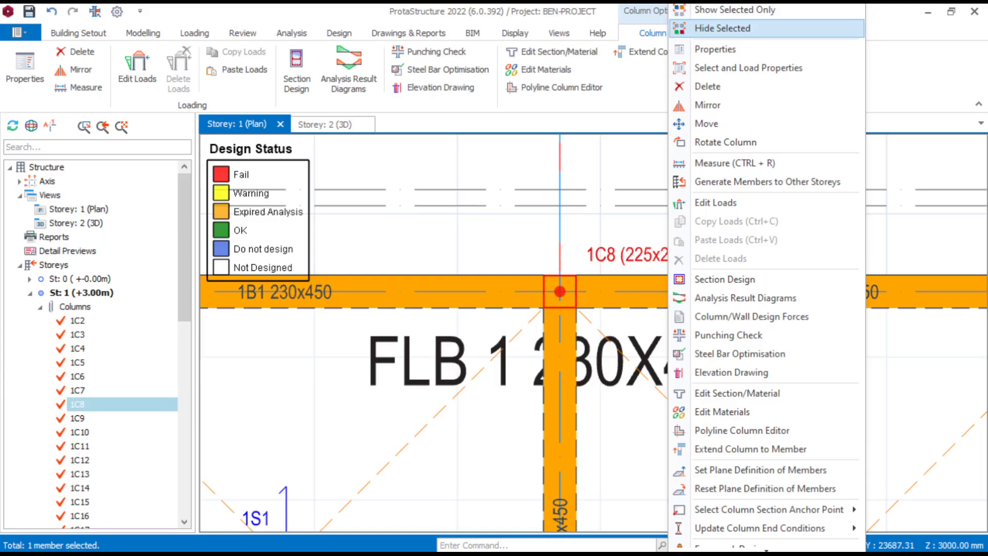
left_click(715, 49)
scroll(690, 221, "down", 3)
scroll(418, 288, "up", 2)
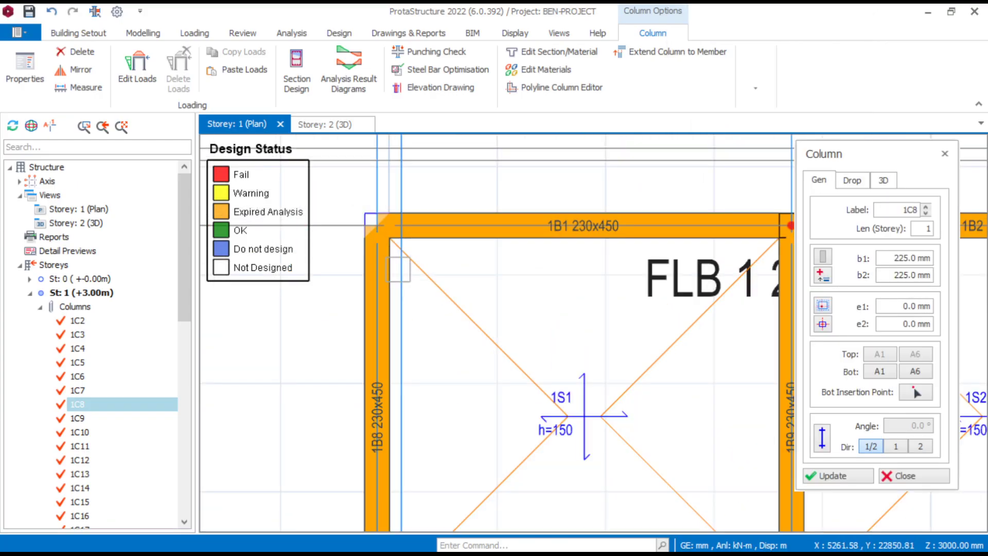
left_click(377, 225)
middle_click_drag(496, 269, 566, 282)
key("Escape")
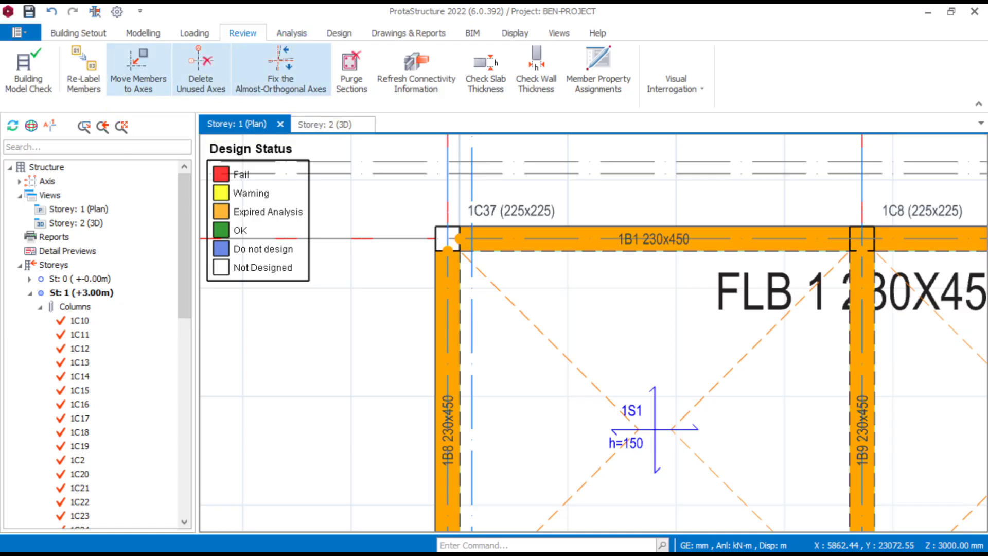
- Run the building analysis with column/wall and beam reinforcement design included, without re-selecting bars
left_click(291, 33)
left_click(62, 69)
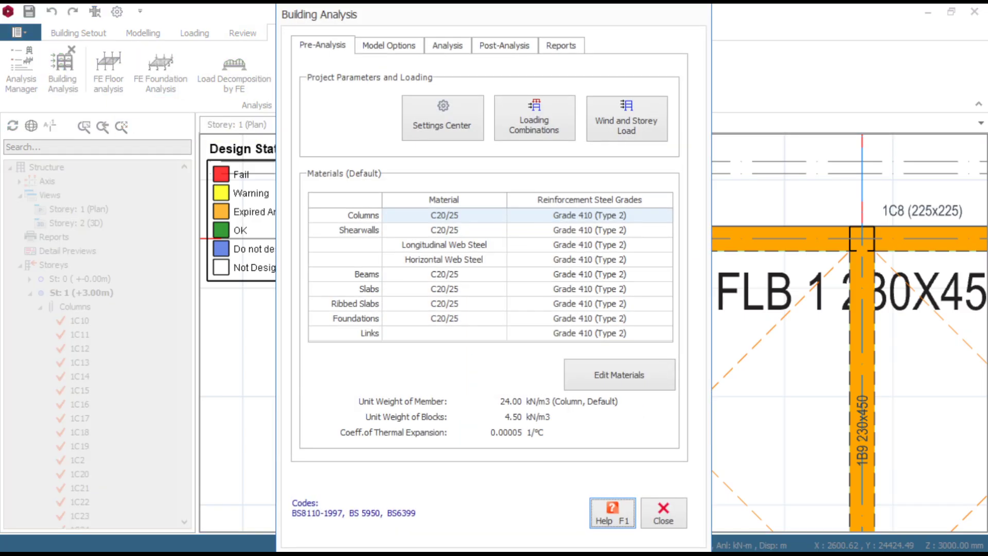
left_click(448, 45)
left_click(585, 89)
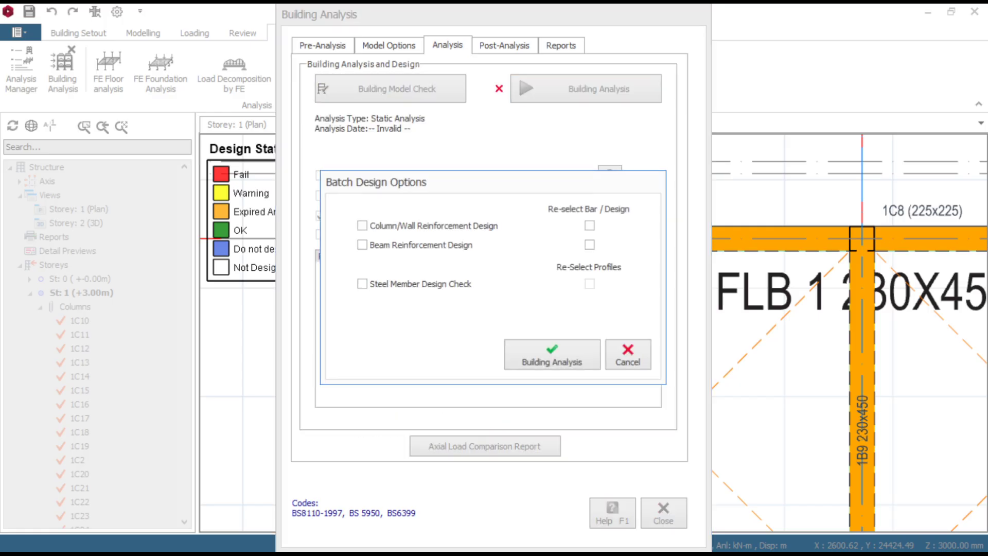
left_click(361, 245)
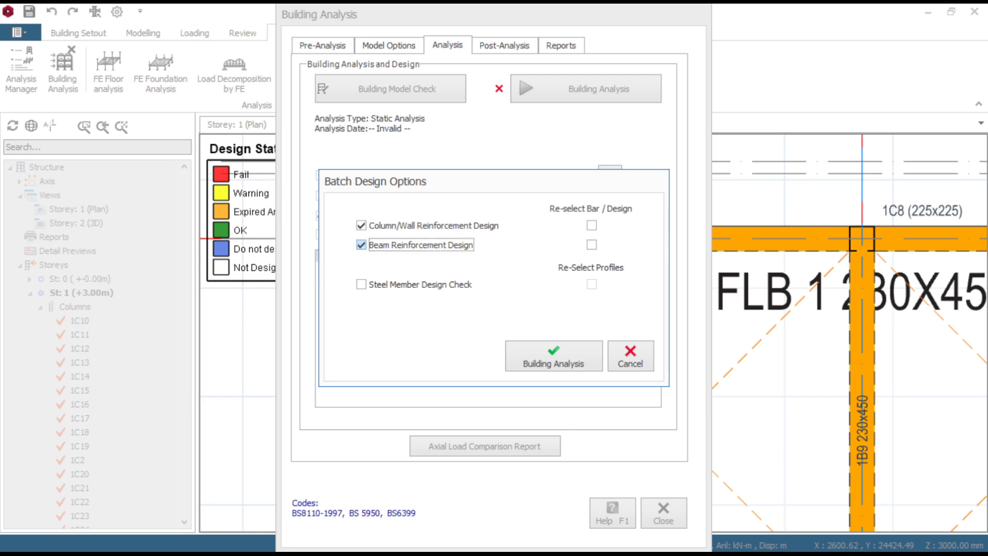
left_click(553, 356)
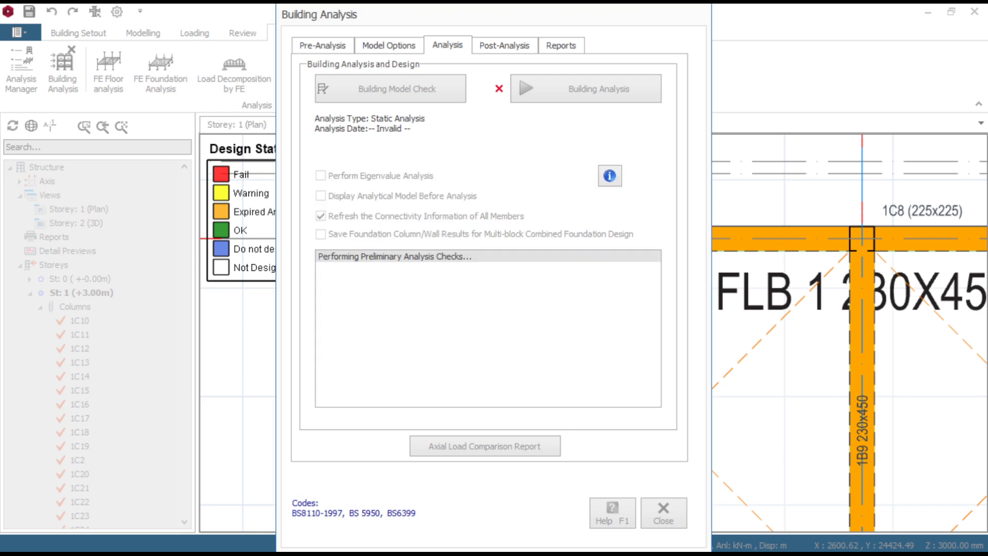
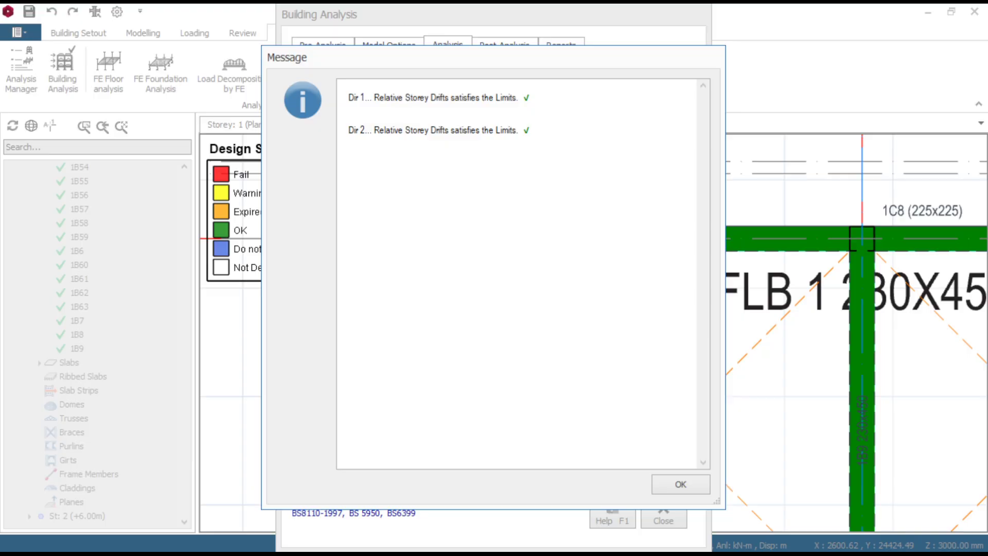
- Close the storey drift check and the building analysis, and examine the design status around the new corner column on the Storey 1 plan
left_click(680, 483)
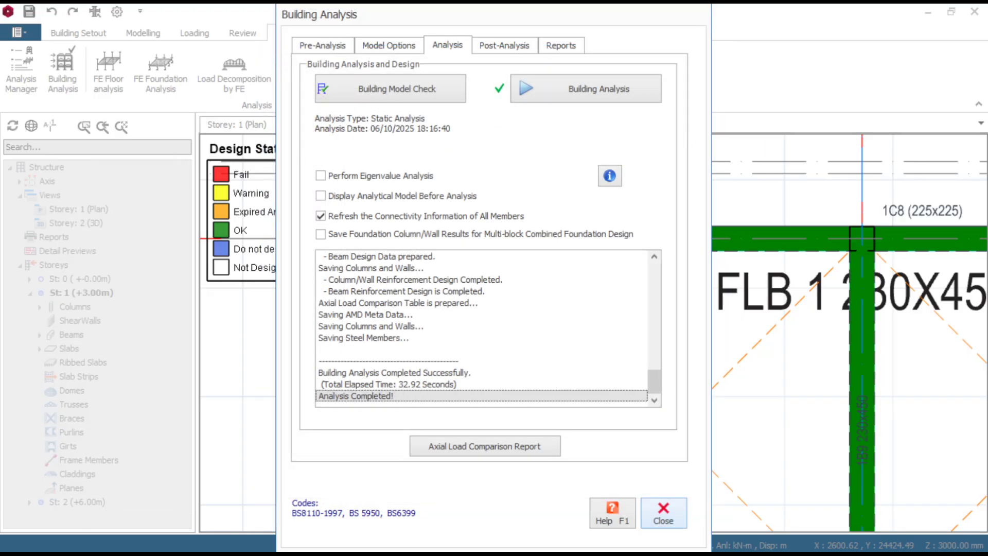
left_click(664, 513)
scroll(589, 352, "down", 11)
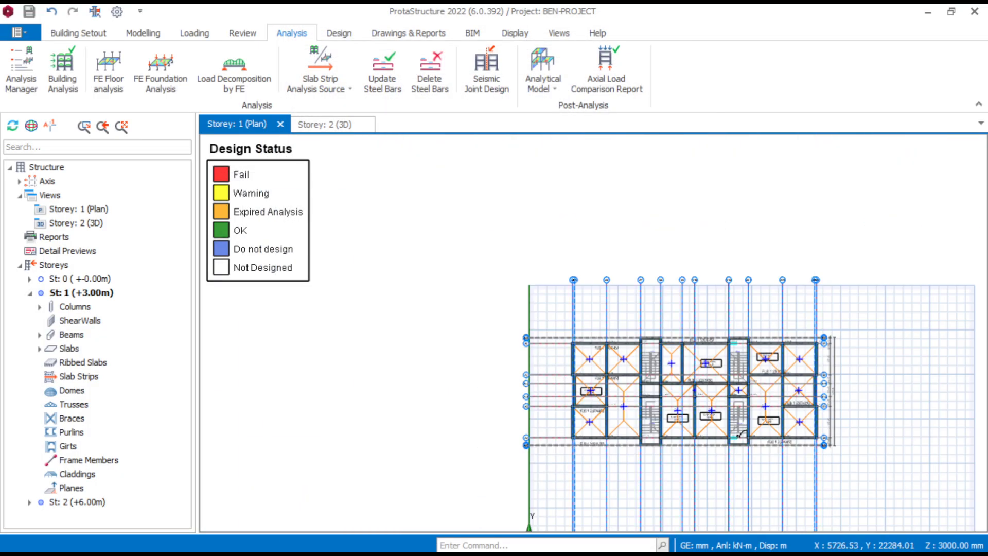
scroll(640, 414, "up", 5)
scroll(769, 356, "down", 4)
scroll(526, 307, "up", 5)
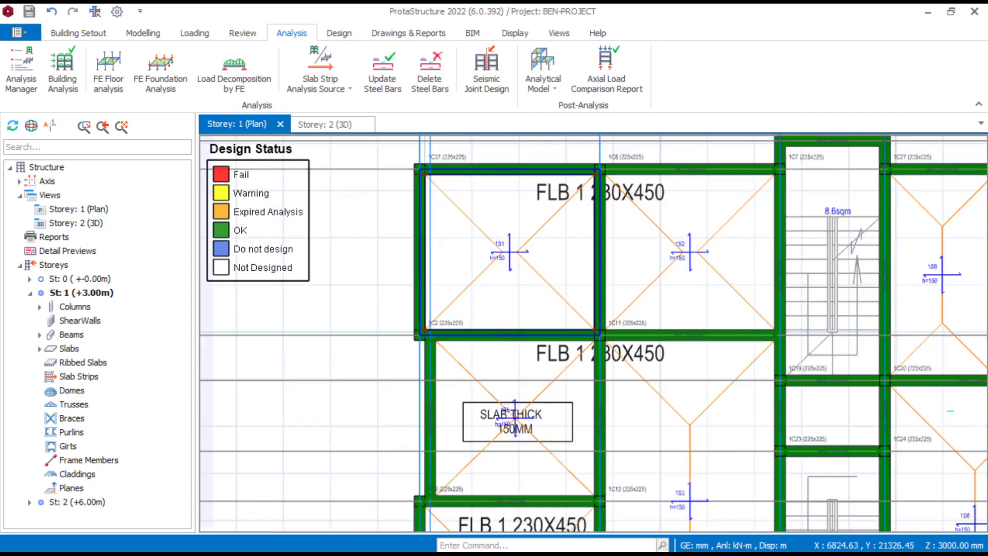
scroll(523, 272, "down", 4)
scroll(484, 220, "up", 3)
scroll(483, 258, "up", 5)
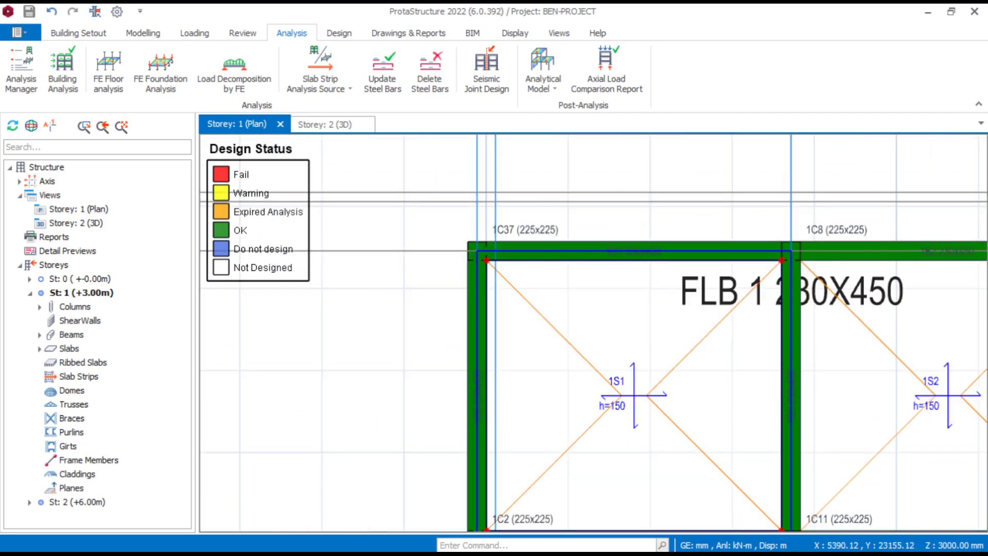
scroll(469, 305, "down", 6)
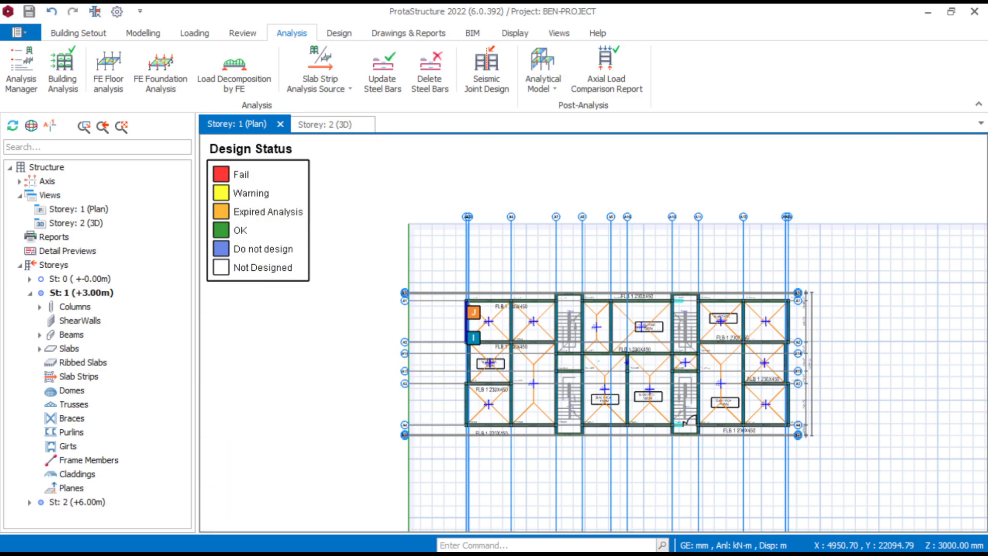
- Examine the remaining beams and columns across the whole Storey 1 plan for any design failures
middle_click_drag(659, 386, 638, 366)
scroll(689, 372, "up", 4)
scroll(675, 373, "down", 2)
scroll(526, 319, "up", 3)
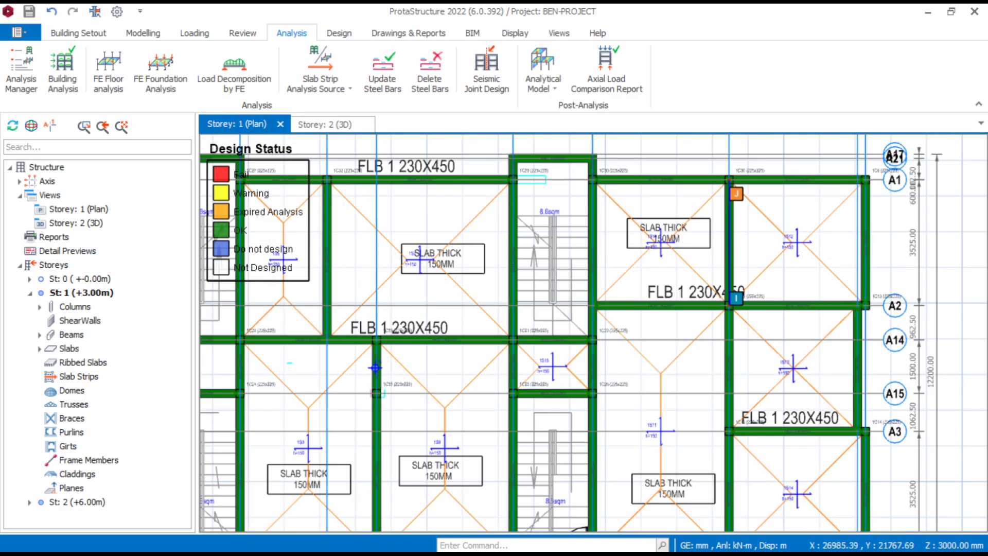
scroll(541, 289, "down", 4)
scroll(542, 309, "up", 3)
scroll(542, 309, "down", 4)
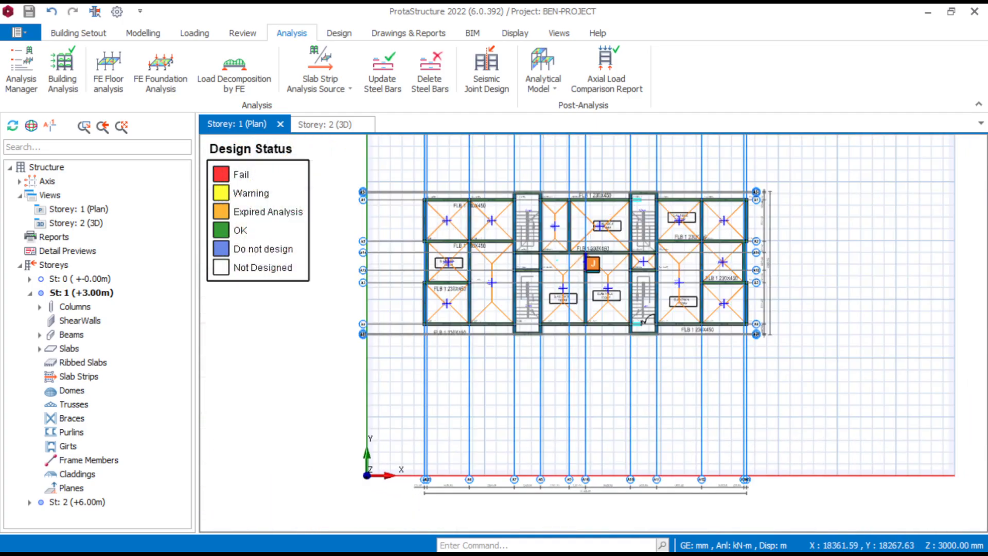
scroll(525, 240, "up", 3)
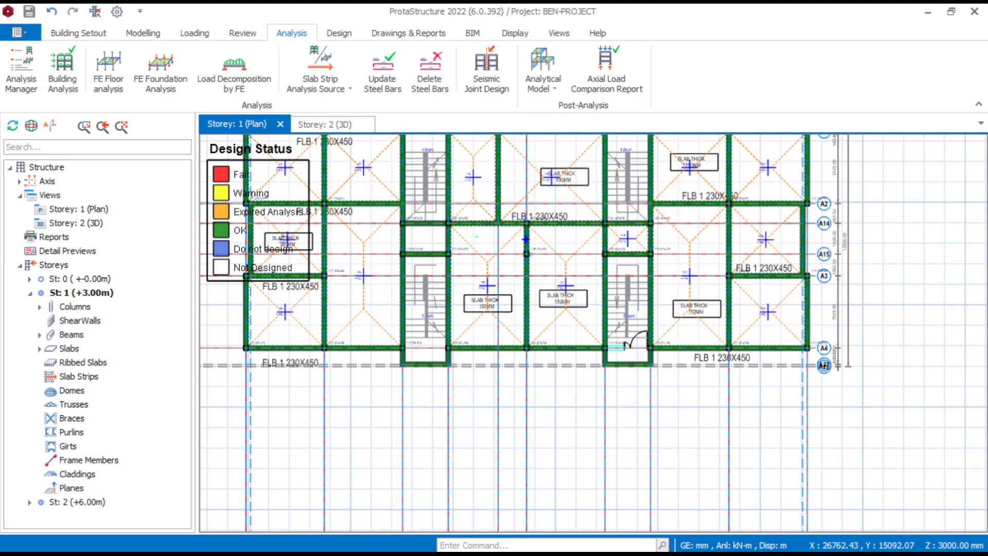
middle_click_drag(663, 298, 812, 295)
middle_click_drag(617, 289, 613, 376)
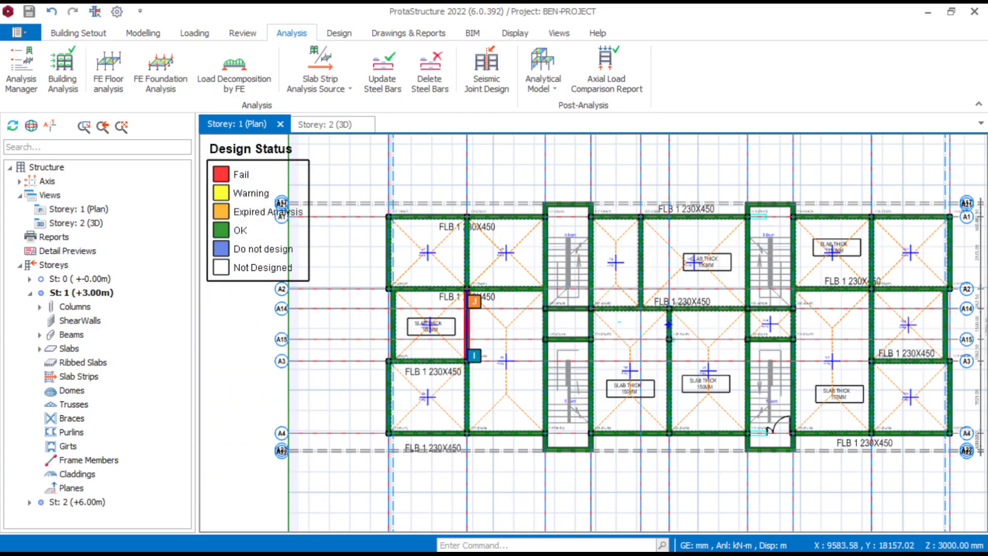
scroll(437, 250, "up", 3)
scroll(458, 270, "down", 3)
scroll(457, 266, "up", 1)
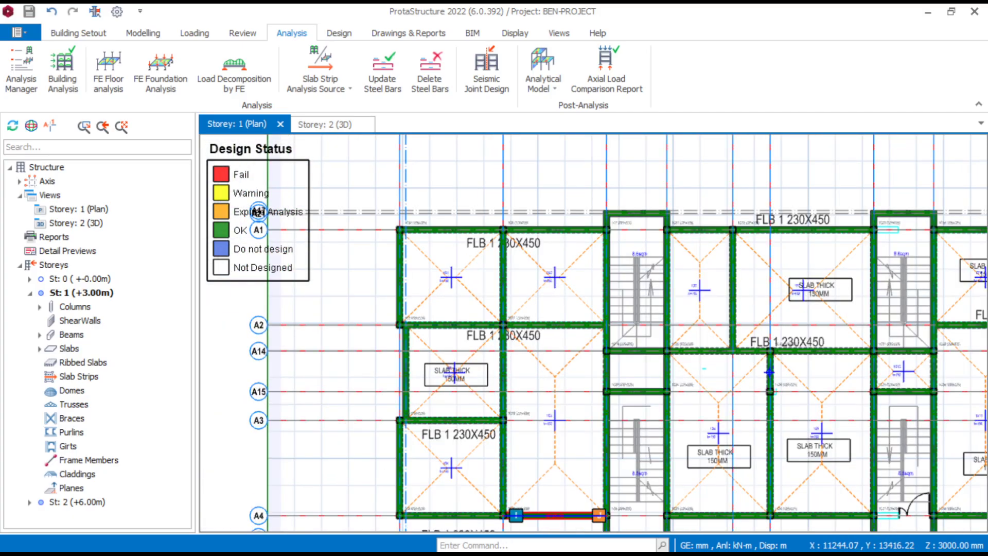
mouse_move(761, 550)
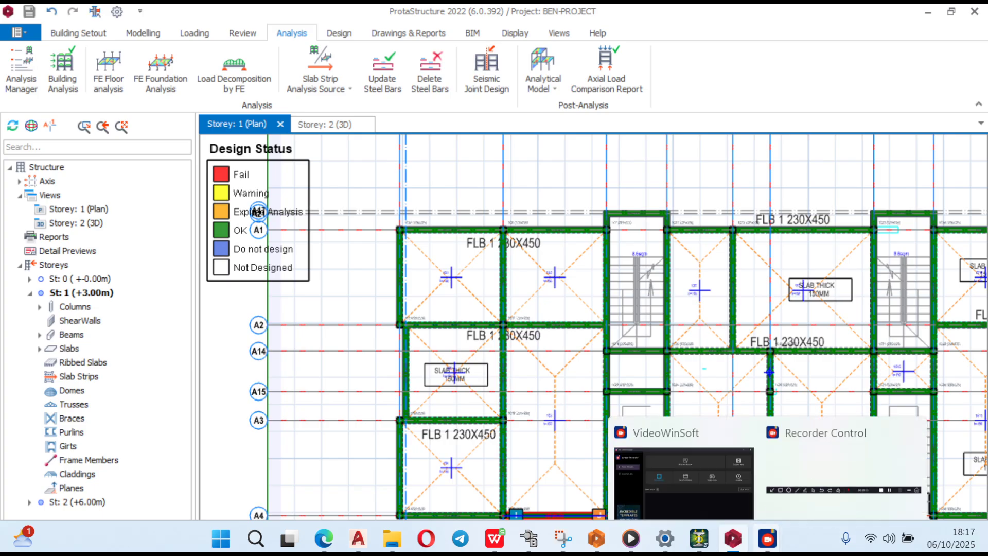
left_click(836, 448)
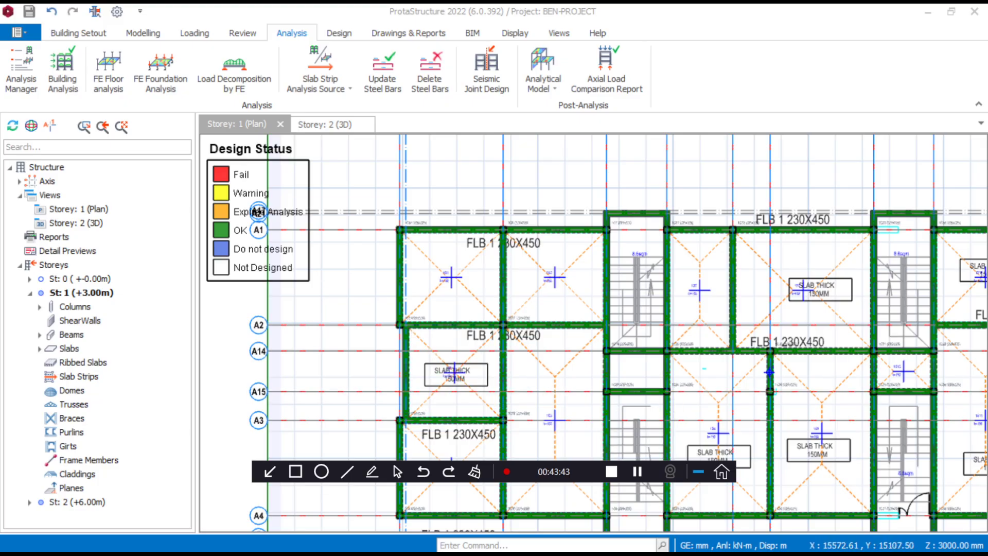
scroll(455, 269, "up", 3)
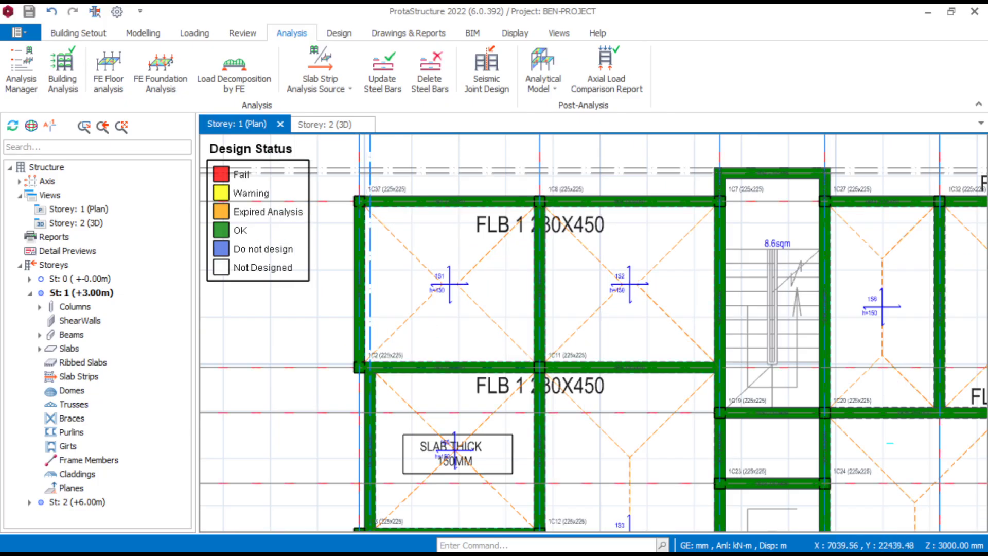
scroll(539, 292, "down", 3)
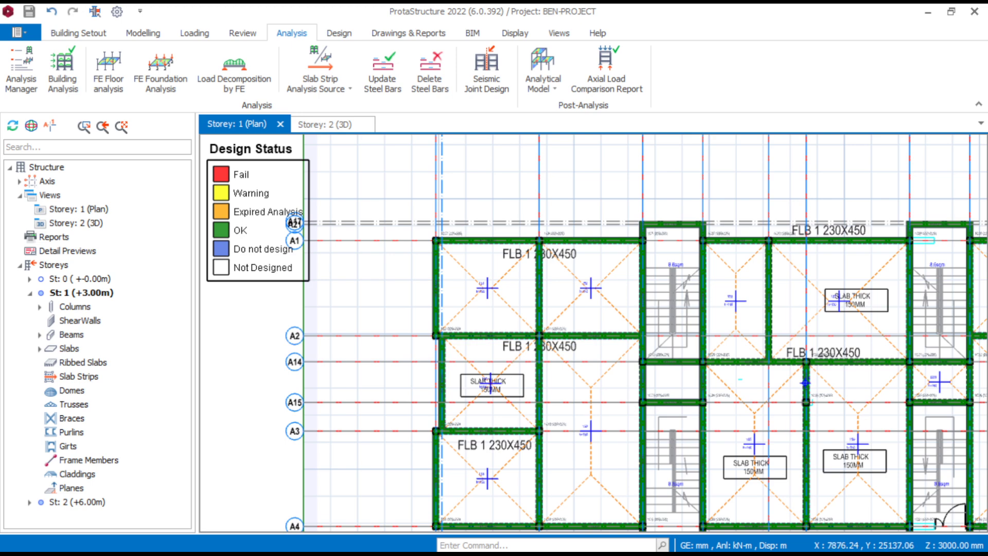
scroll(489, 288, "up", 4)
scroll(463, 309, "down", 4)
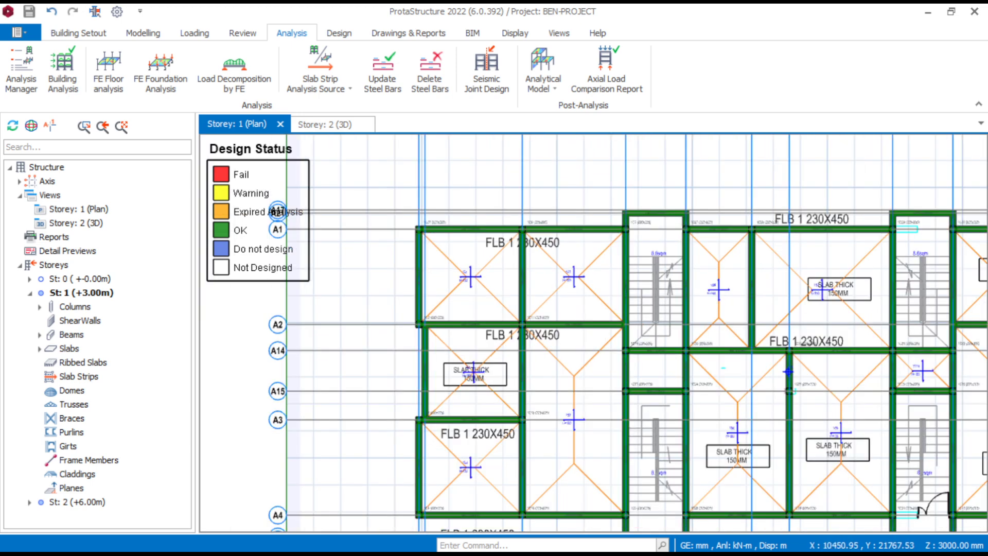
scroll(448, 319, "up", 2)
middle_click_drag(376, 276, 429, 302)
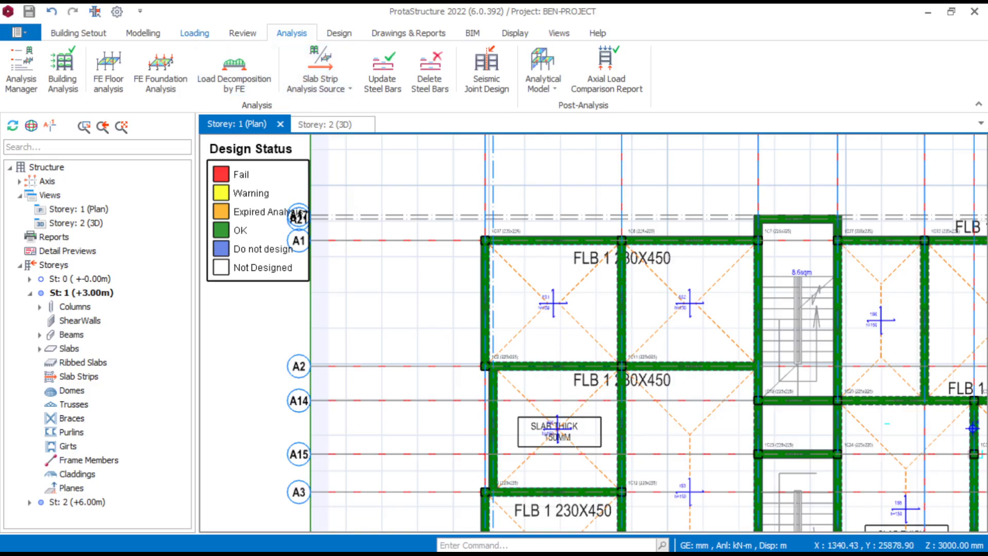
- Insert an X-direction analytical slab strip about 9100 mm long across slabs 1S1 and 1S2, from outside the edge beam into the stairwell
left_click(143, 32)
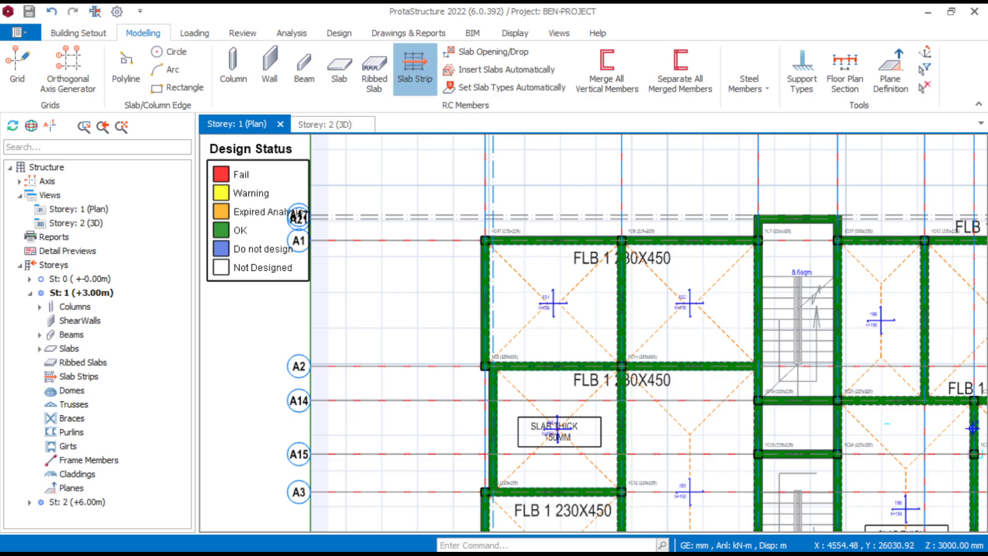
left_click(415, 70)
middle_click_drag(493, 288, 448, 288)
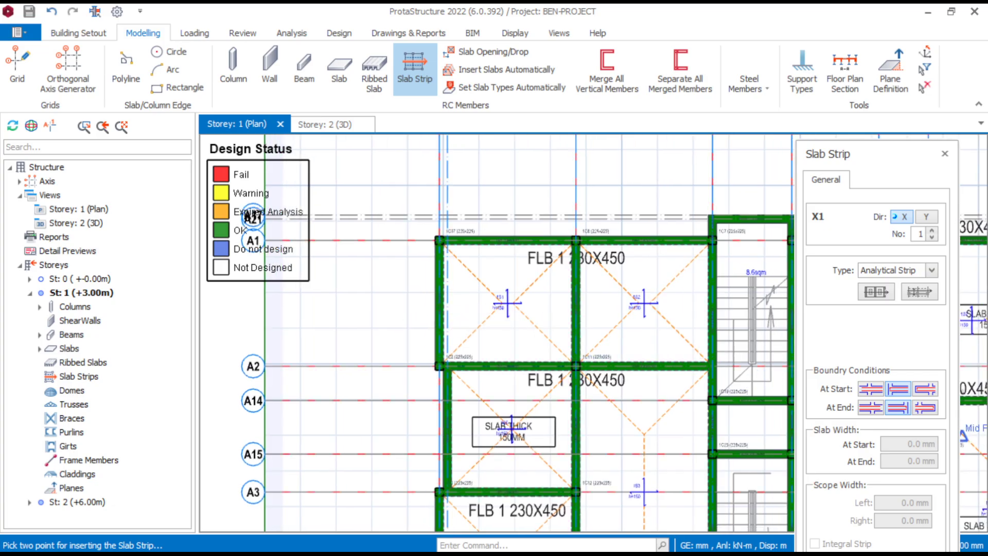
middle_click_drag(625, 364, 540, 347)
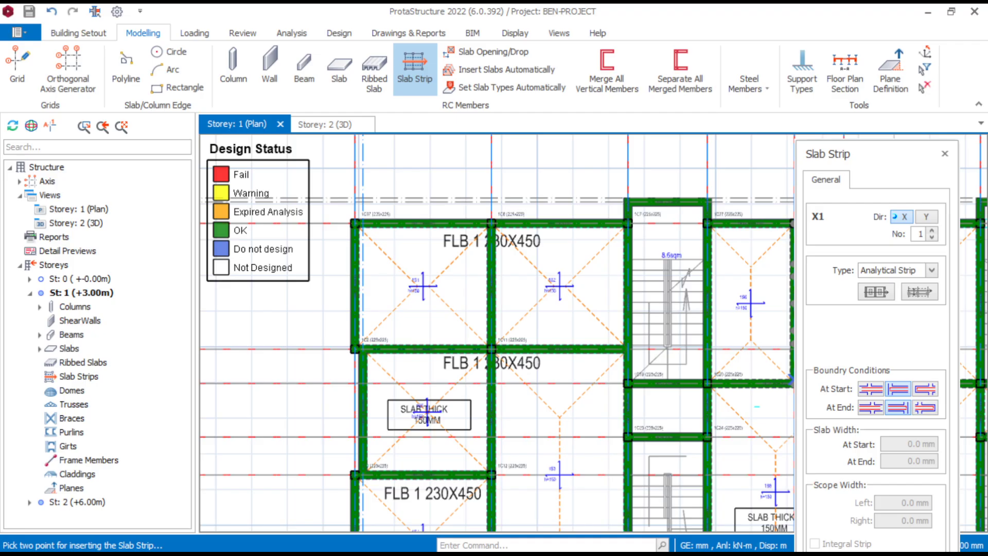
scroll(334, 300, "up", 3)
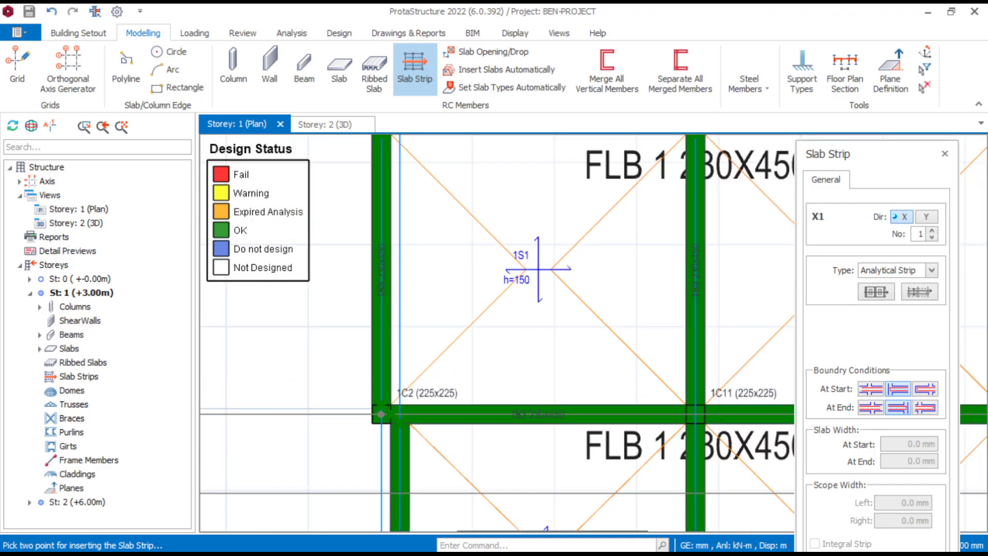
left_click(324, 277)
scroll(492, 315, "down", 3)
middle_click_drag(721, 304, 702, 310)
scroll(701, 310, "up", 3)
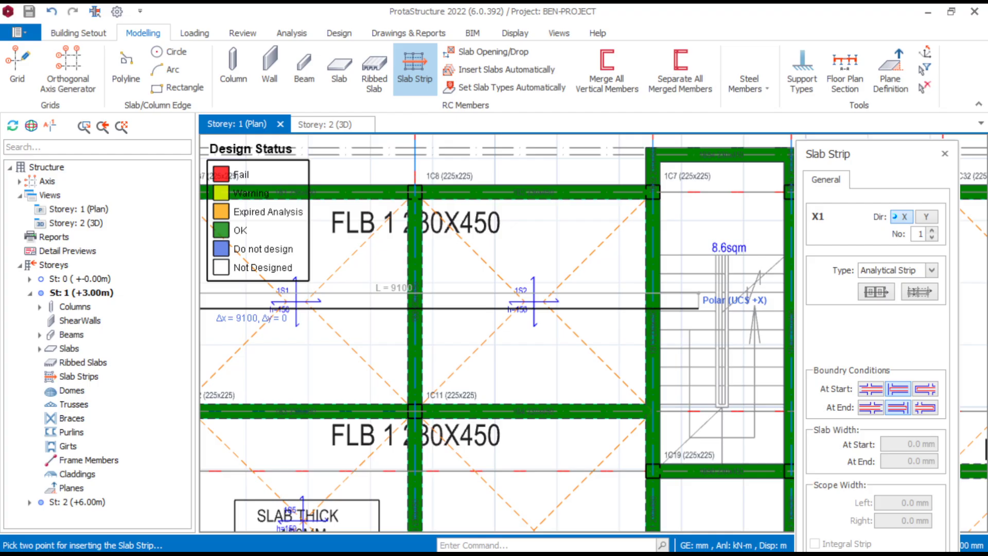
left_click(533, 301)
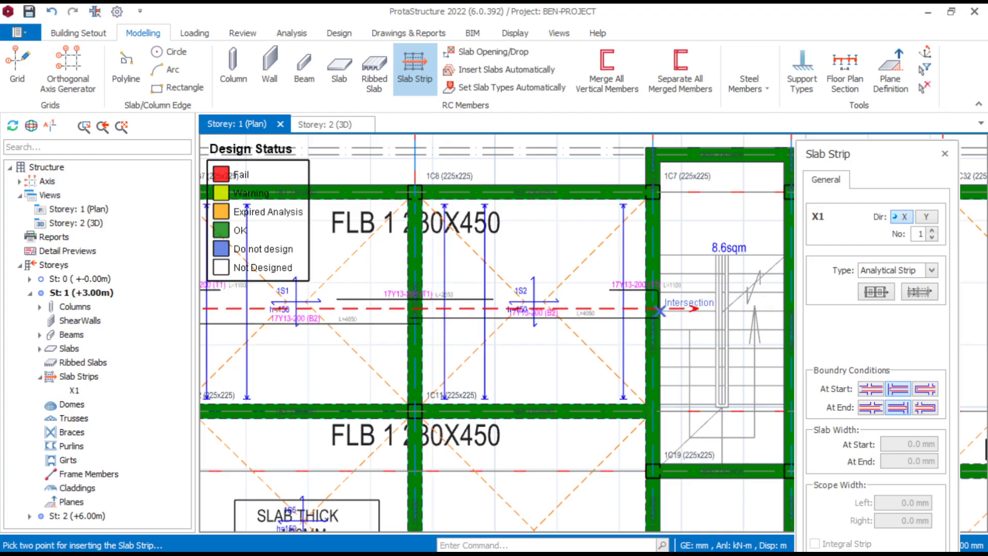
- Examine the top and bottom reinforcement labels and bar extents along the slab strip through 1S1 and 1S2
scroll(534, 301, "down", 3)
scroll(576, 329, "up", 8)
scroll(466, 304, "down", 6)
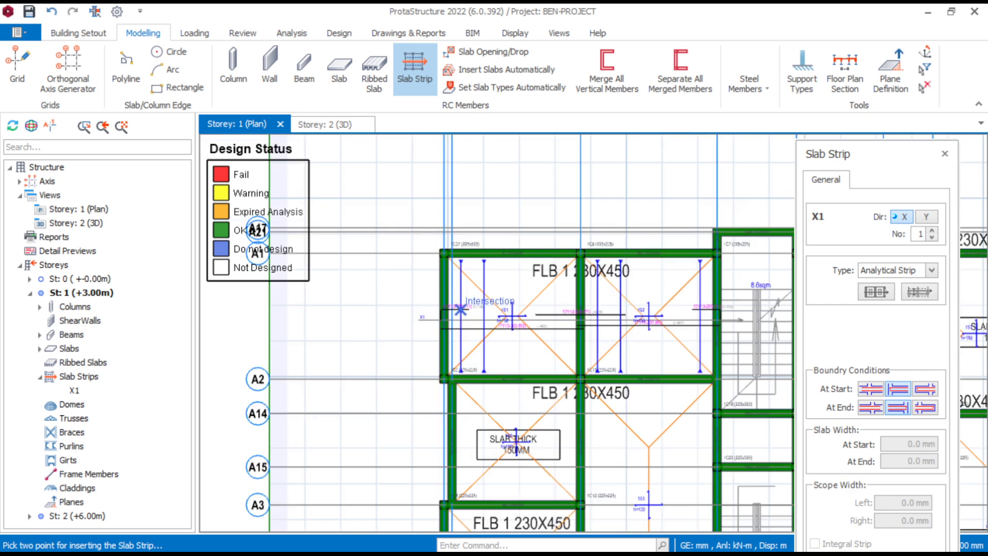
scroll(463, 304, "up", 4)
scroll(461, 306, "down", 4)
middle_click_drag(479, 318, 448, 319)
scroll(448, 320, "up", 2)
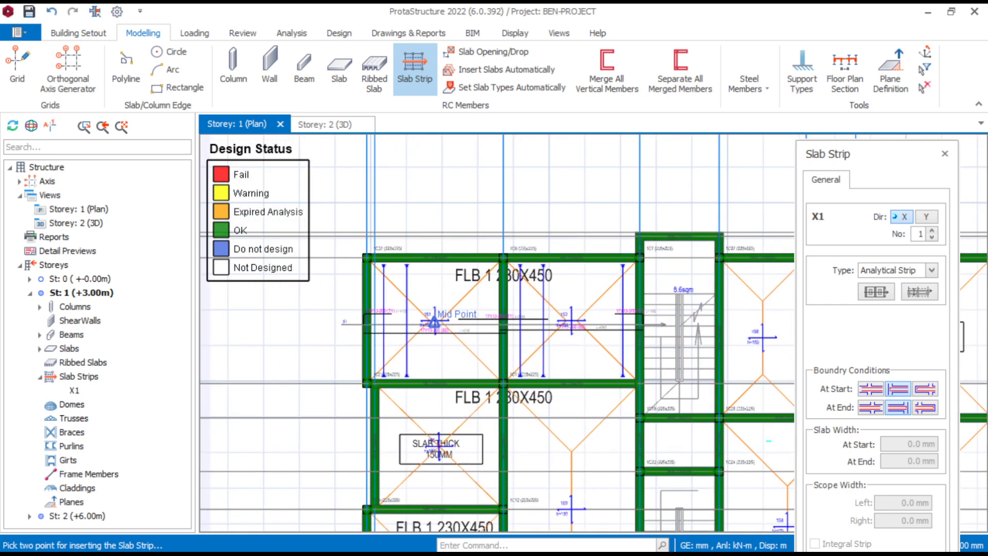
scroll(657, 363, "up", 5)
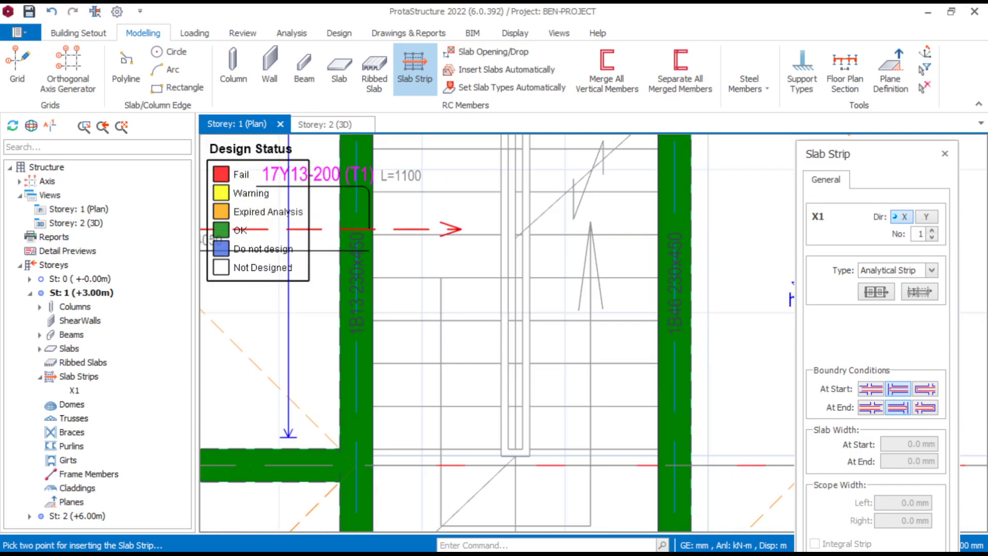
scroll(624, 337, "down", 4)
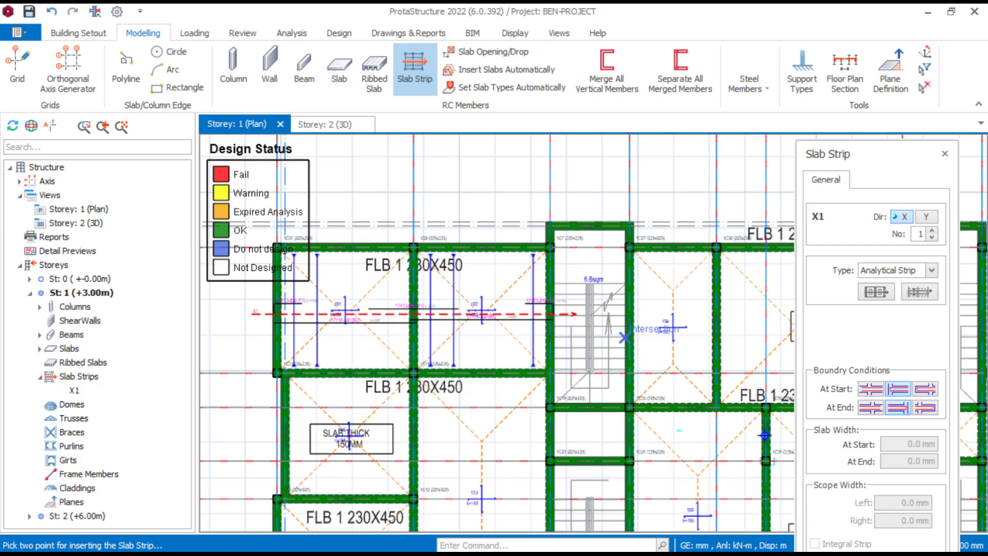
scroll(293, 309, "up", 3)
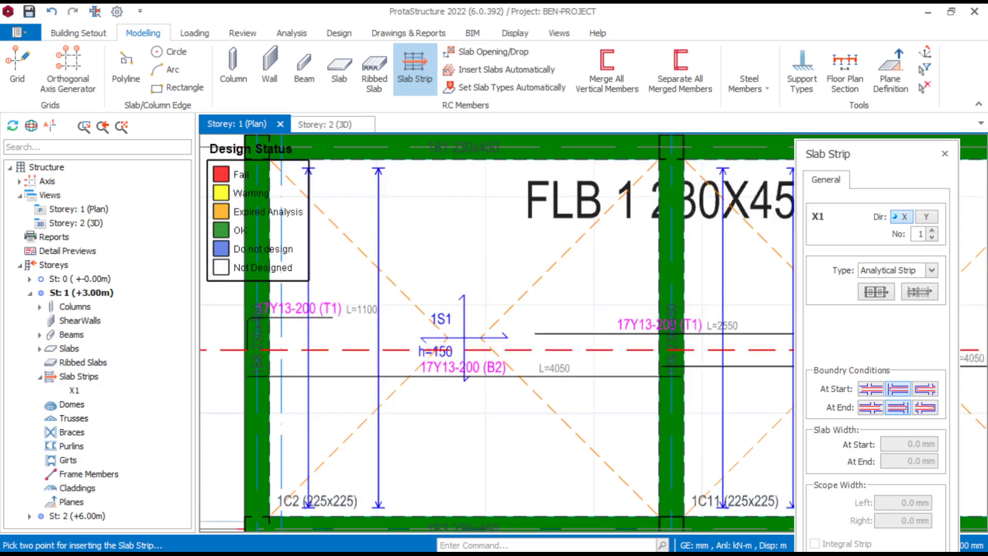
scroll(308, 319, "down", 1)
middle_click_drag(636, 353, 489, 351)
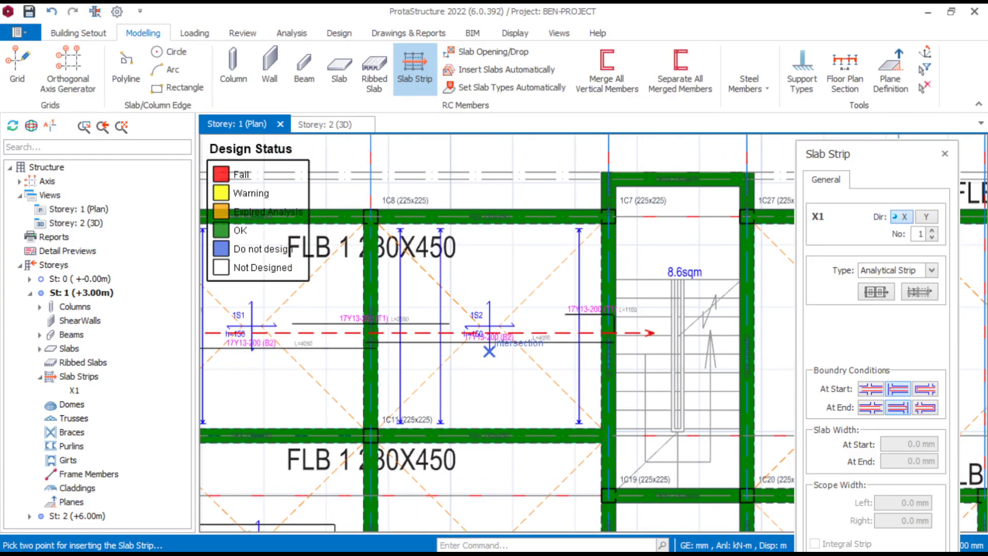
scroll(615, 334, "up", 1)
scroll(592, 327, "up", 2)
scroll(543, 320, "down", 6)
- Insert an X-direction analytical slab strip about 8400 mm long across slabs 1S6 and 1S7, running from the first stairwell into the second
middle_click_drag(544, 321, 465, 297)
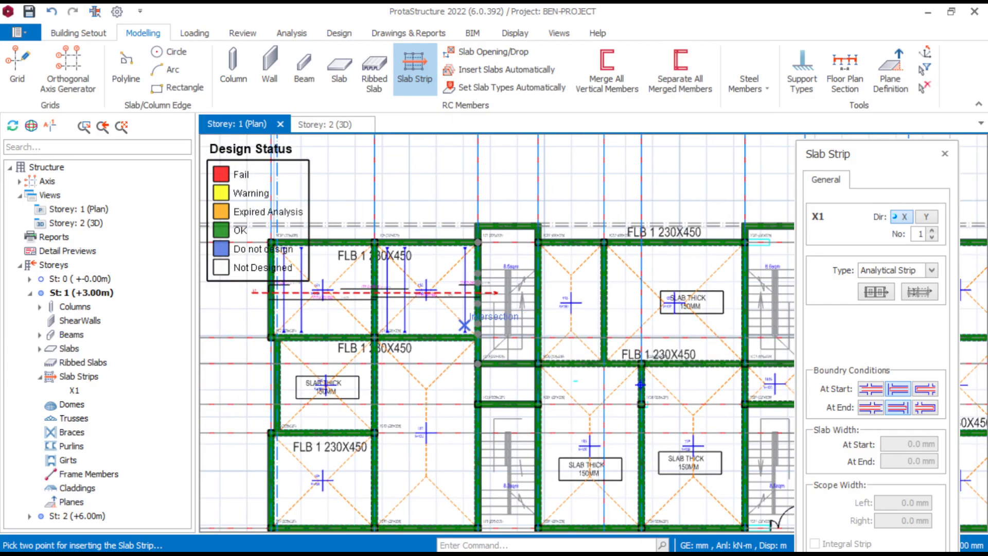
scroll(550, 319, "up", 3)
scroll(522, 328, "up", 2)
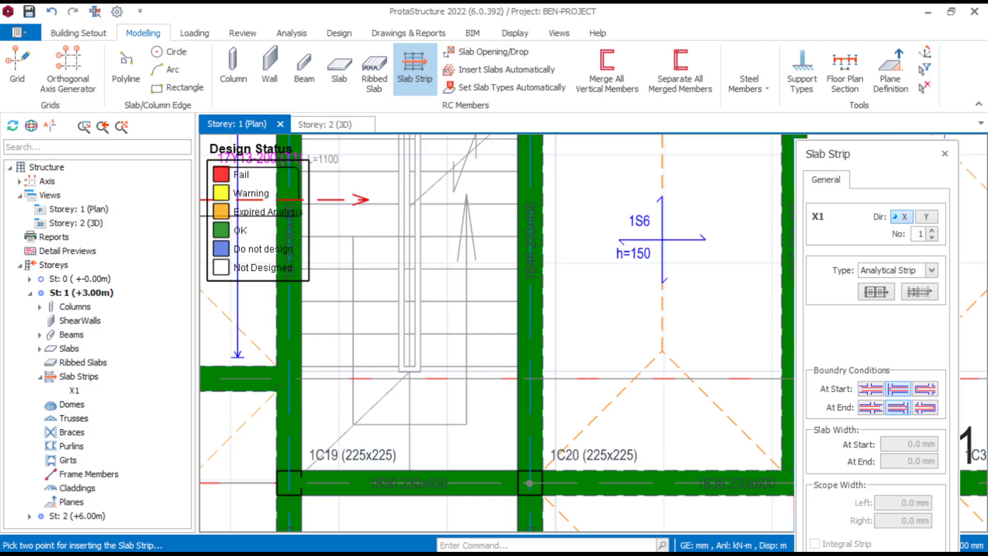
scroll(582, 313, "down", 6)
middle_click_drag(654, 317, 524, 327)
scroll(617, 316, "up", 4)
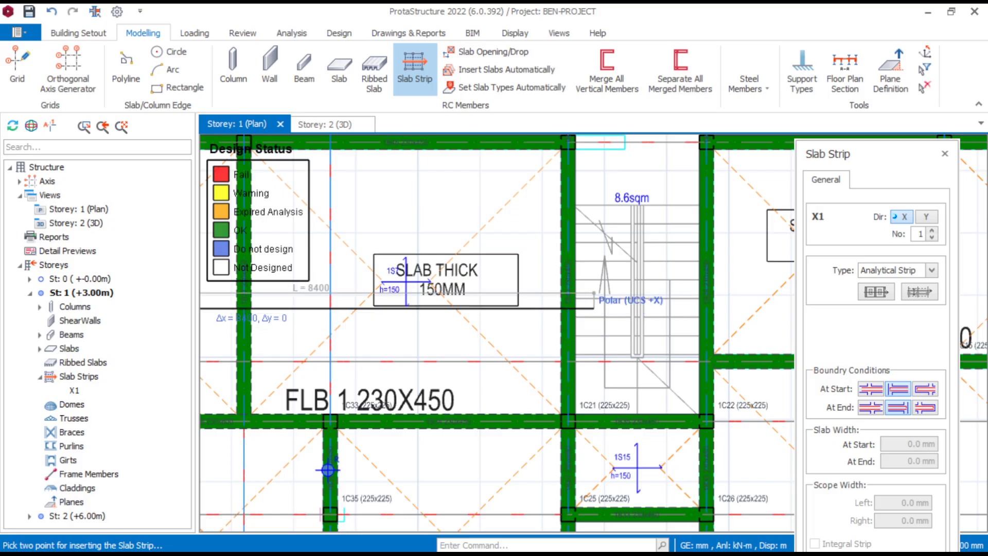
scroll(590, 310, "up", 2)
left_click(586, 307)
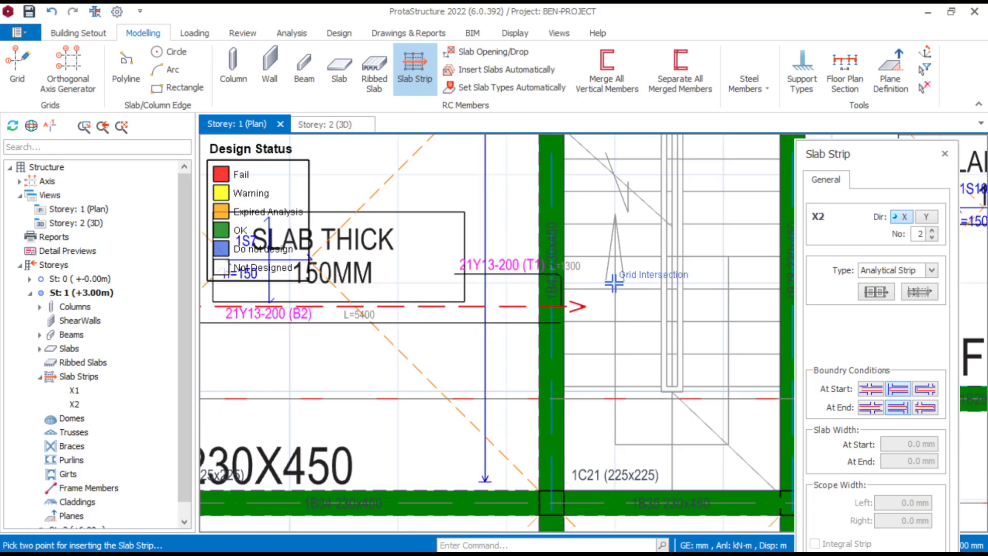
- Insert an X-direction analytical slab strip across the two slabs between axes A1 and A2, from the second stairwell past the outer edge beam
scroll(614, 283, "down", 3)
scroll(650, 303, "up", 3)
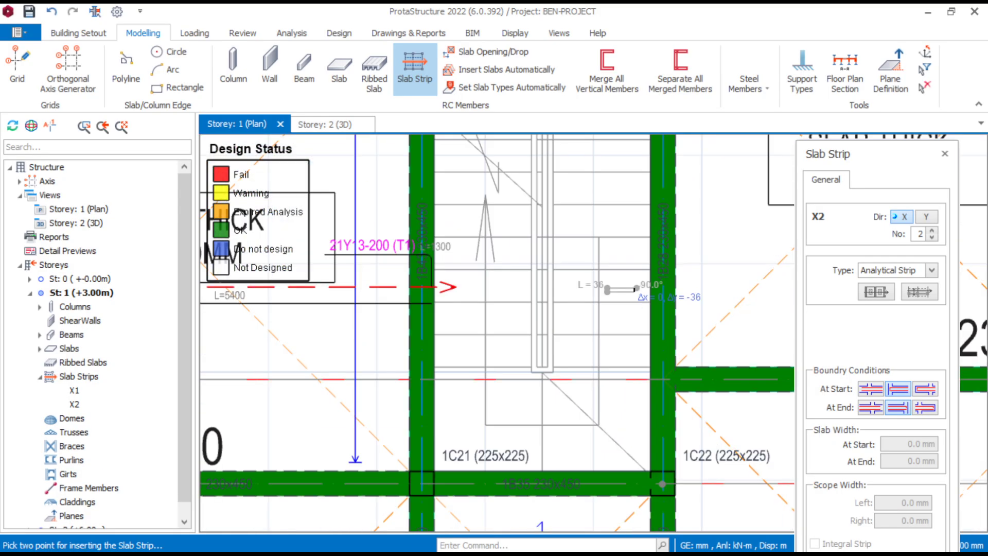
scroll(639, 289, "down", 4)
middle_click_drag(589, 305, 315, 324)
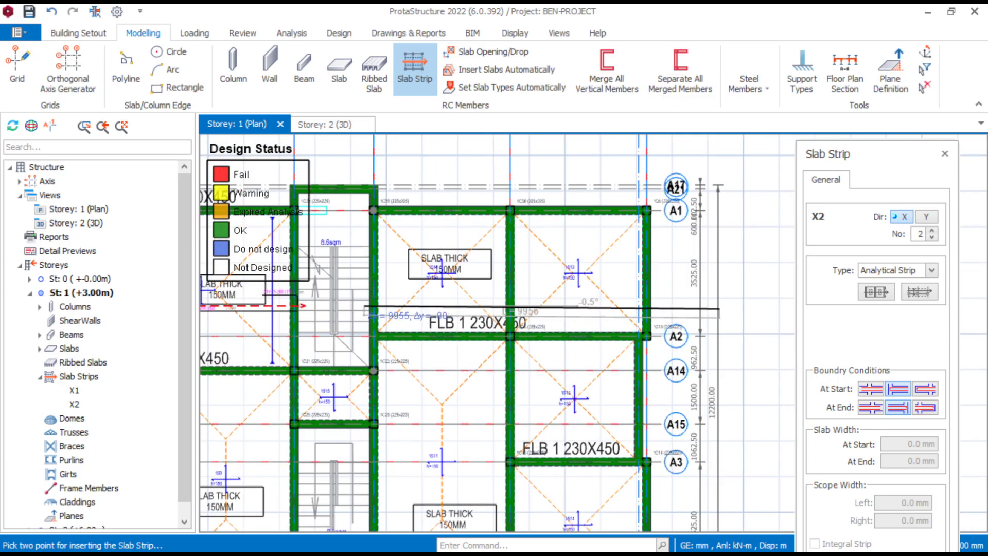
scroll(715, 308, "up", 1)
left_click(660, 297)
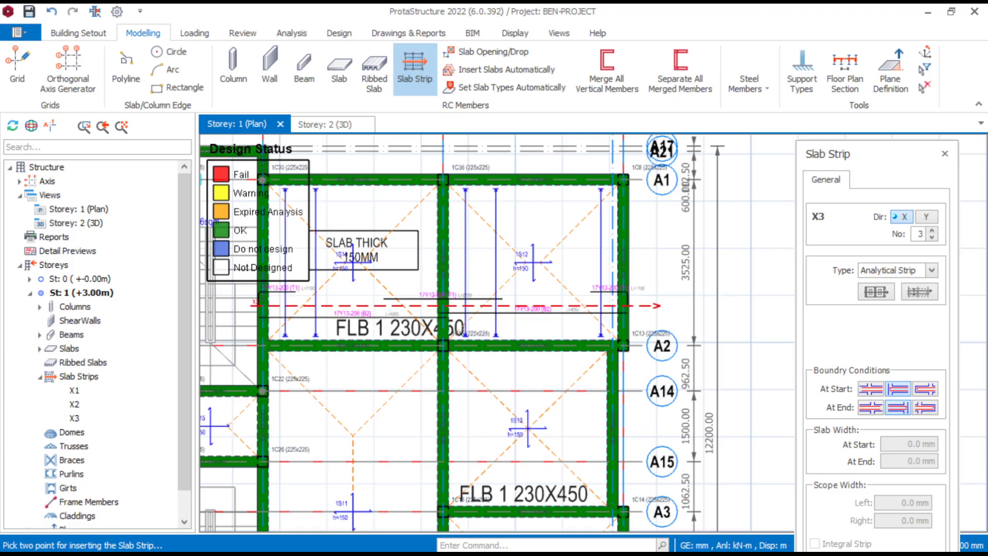
- Insert an X-direction analytical slab strip across slabs 1S11 and 1S13, from the lower stairwell past the outer edge beam
scroll(676, 245, "down", 4)
scroll(542, 357, "up", 2)
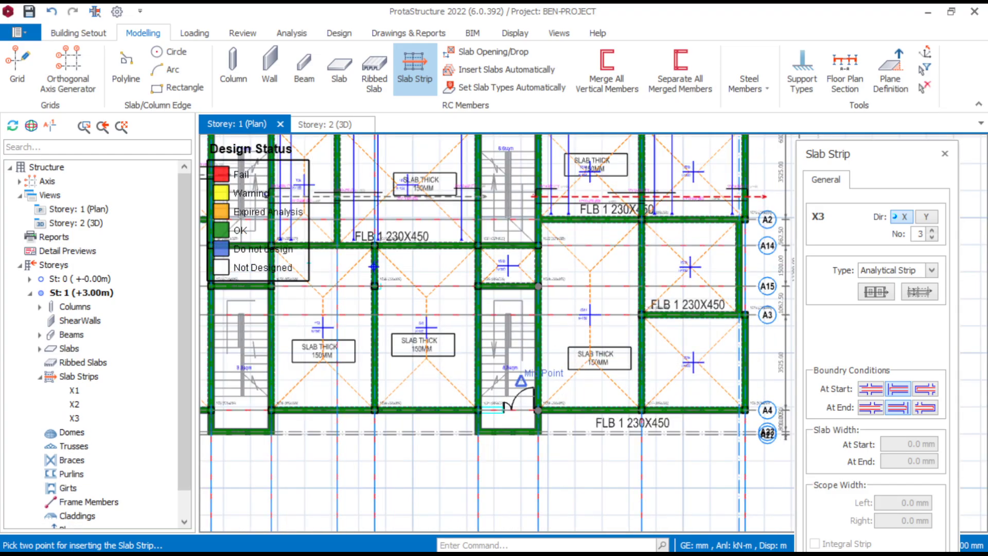
scroll(522, 331, "up", 3)
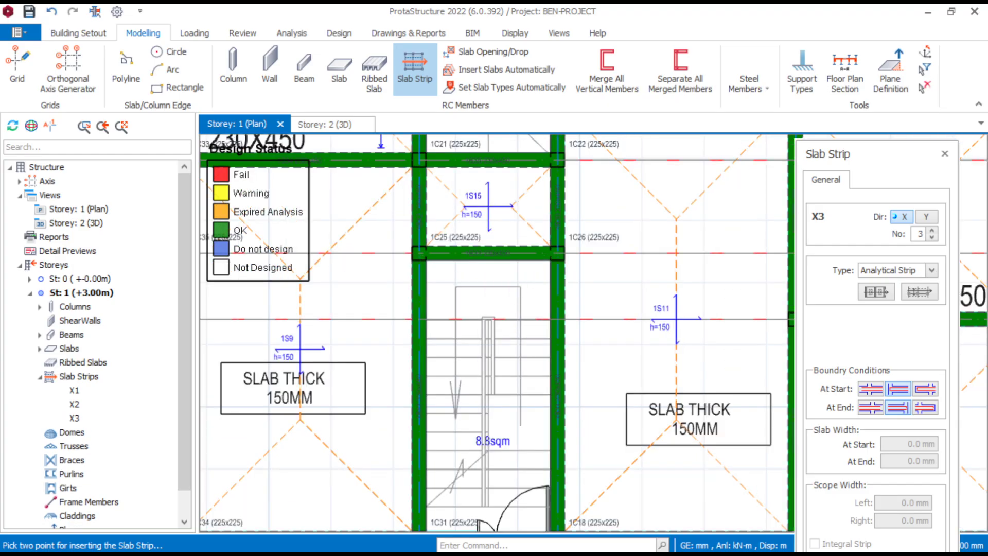
scroll(600, 297, "down", 3)
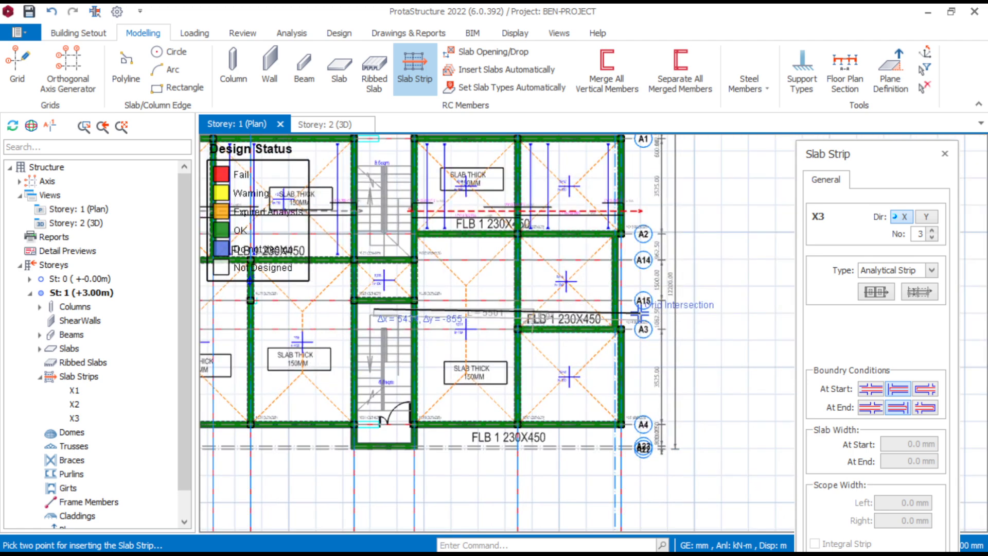
scroll(633, 306, "up", 2)
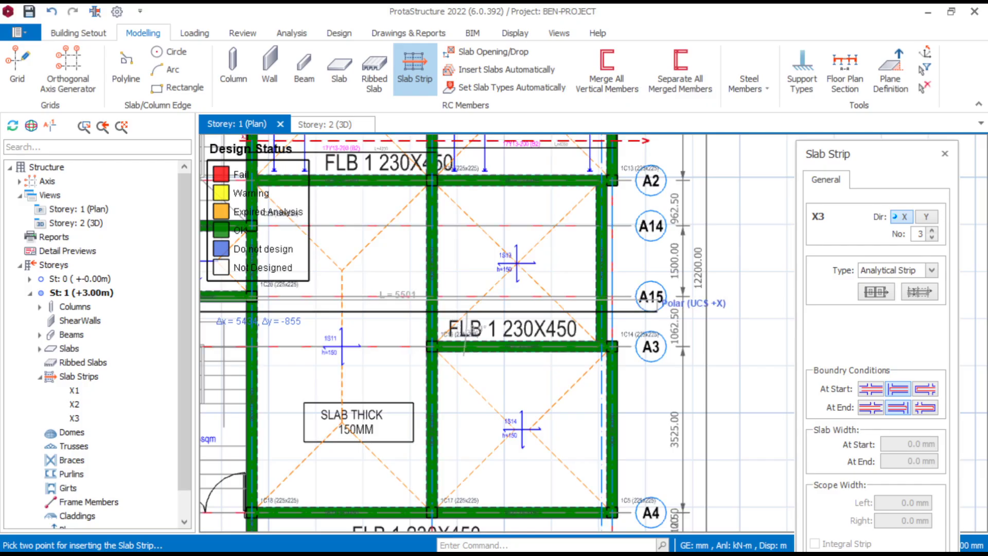
left_click(658, 312)
middle_click_drag(303, 323, 439, 287)
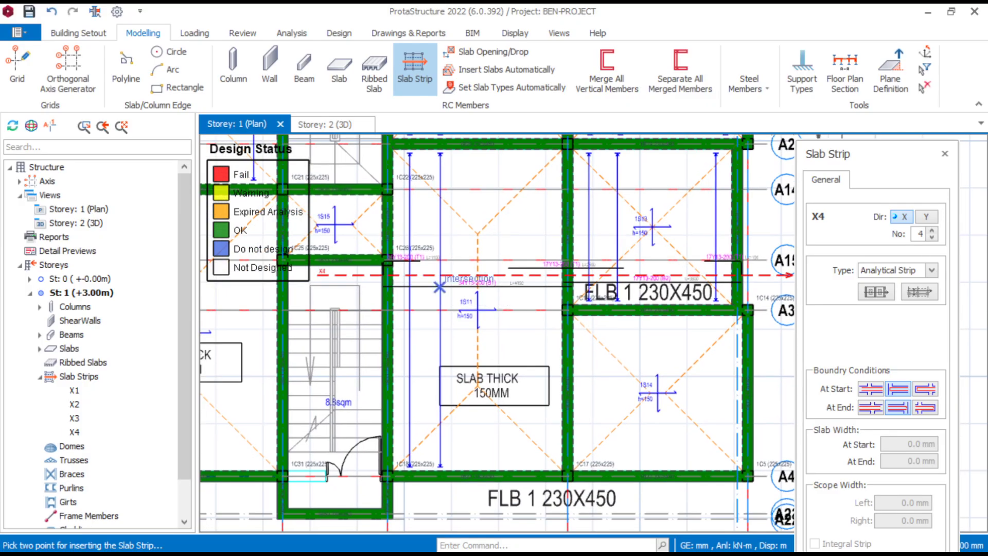
- Insert an X-direction analytical slab strip across slabs 1S4 and 1S3, from outside the edge beam into the adjacent stairwell
scroll(425, 300, "up", 4)
scroll(437, 288, "down", 3)
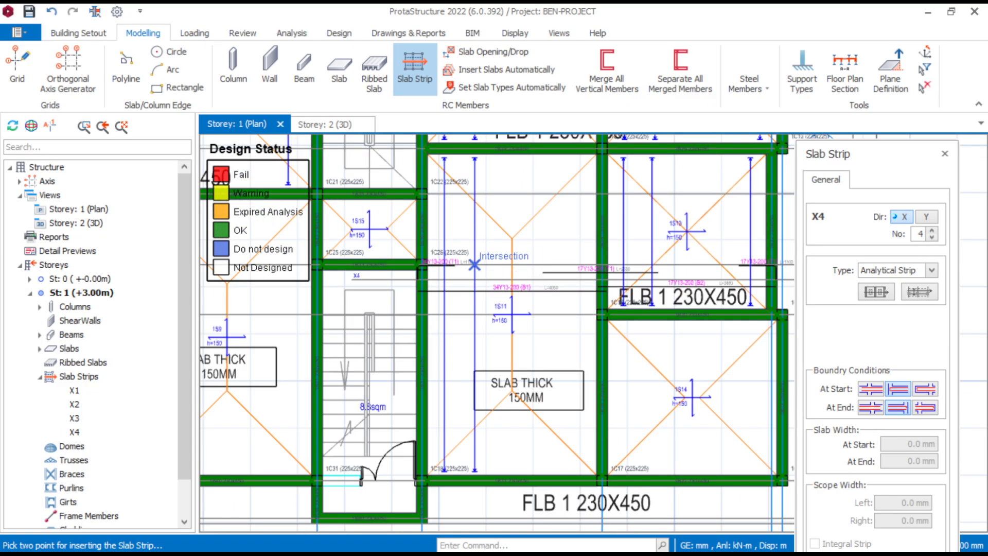
scroll(444, 282, "up", 1)
scroll(444, 282, "down", 3)
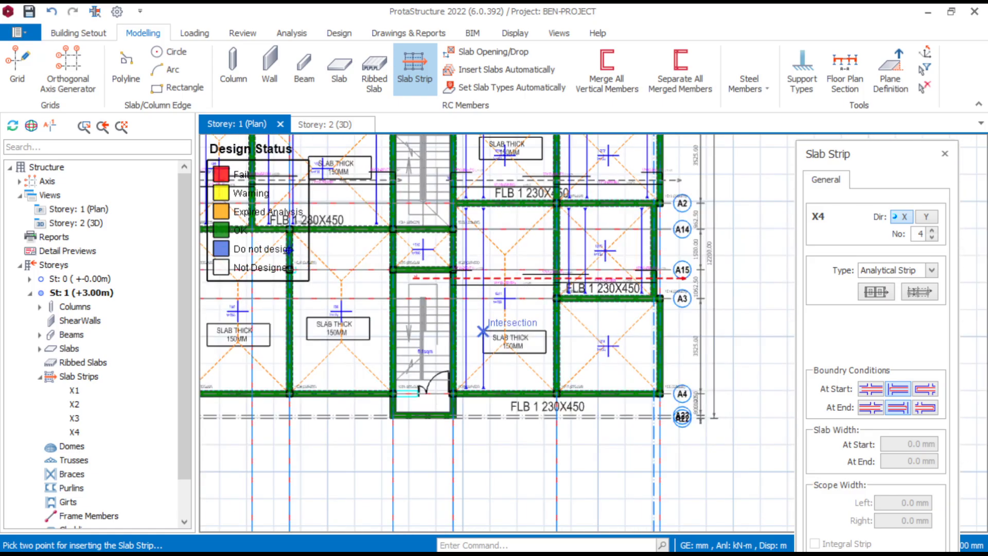
middle_click_drag(482, 301, 490, 330)
scroll(512, 298, "down", 1)
scroll(512, 298, "down", 1)
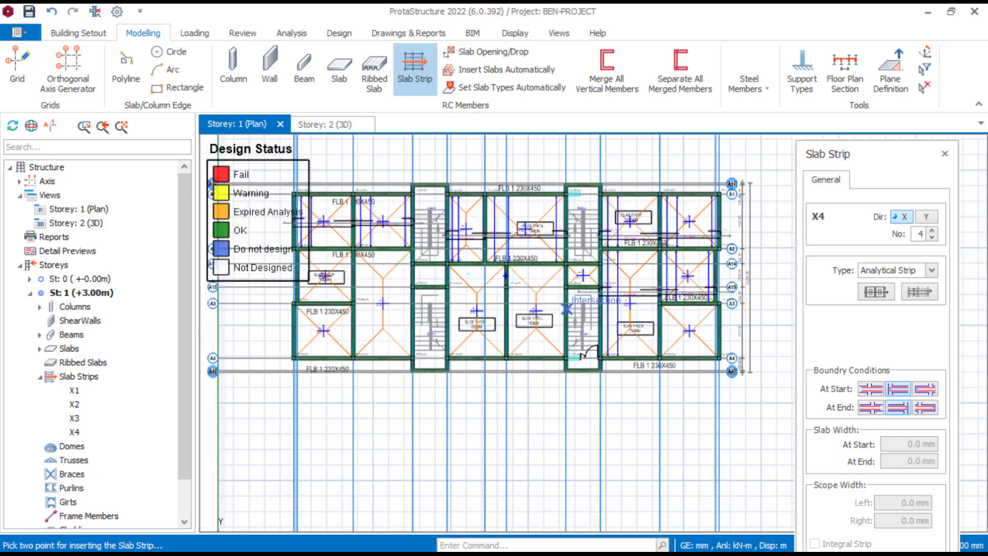
scroll(289, 329, "up", 3)
middle_click_drag(276, 335, 371, 382)
left_click(307, 372)
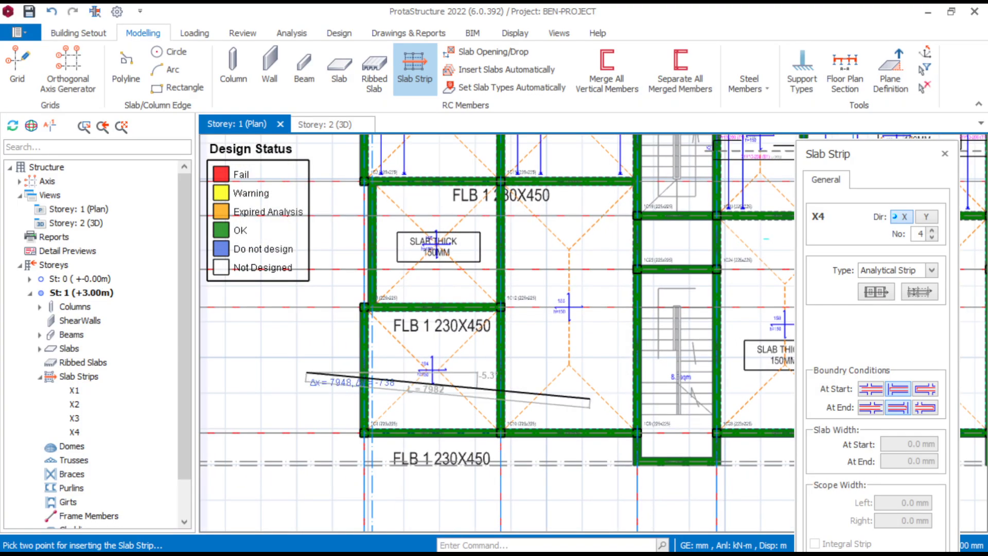
scroll(663, 380, "up", 3)
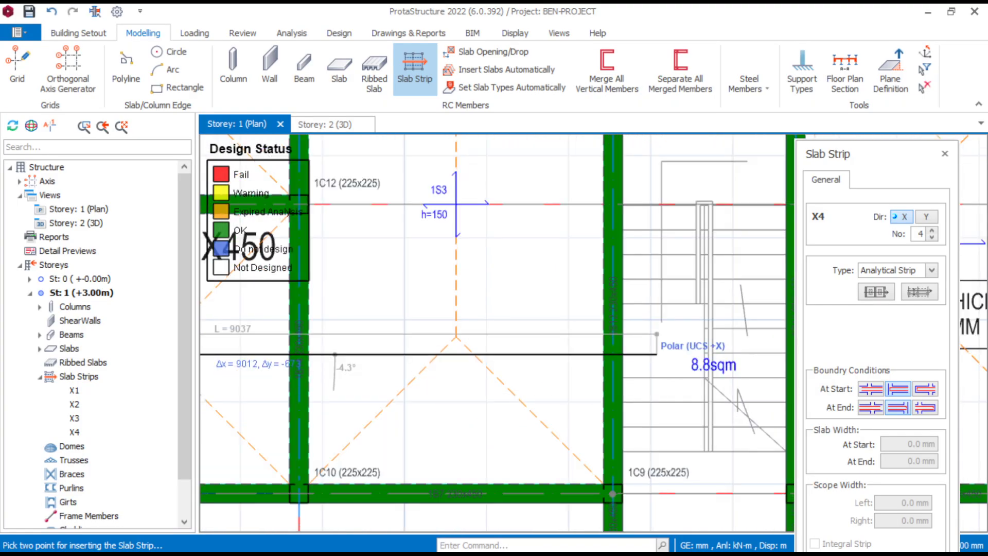
left_click(656, 354)
scroll(654, 335, "down", 4)
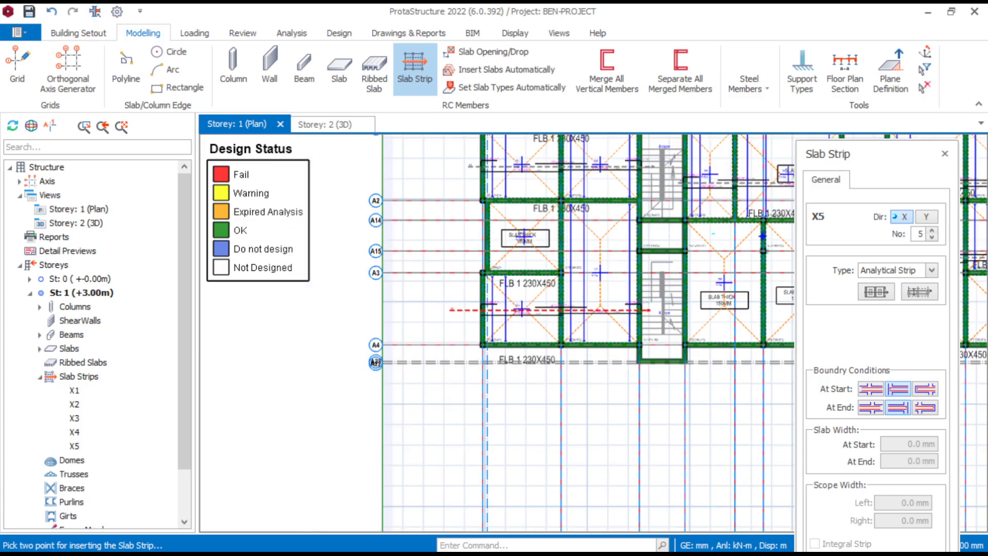
- Change the strip direction to Y and insert an analytical slab strip through slabs 1S2 and 1S3, past both outer edge beams
scroll(555, 345, "down", 2)
scroll(574, 332, "up", 5)
scroll(484, 338, "down", 6)
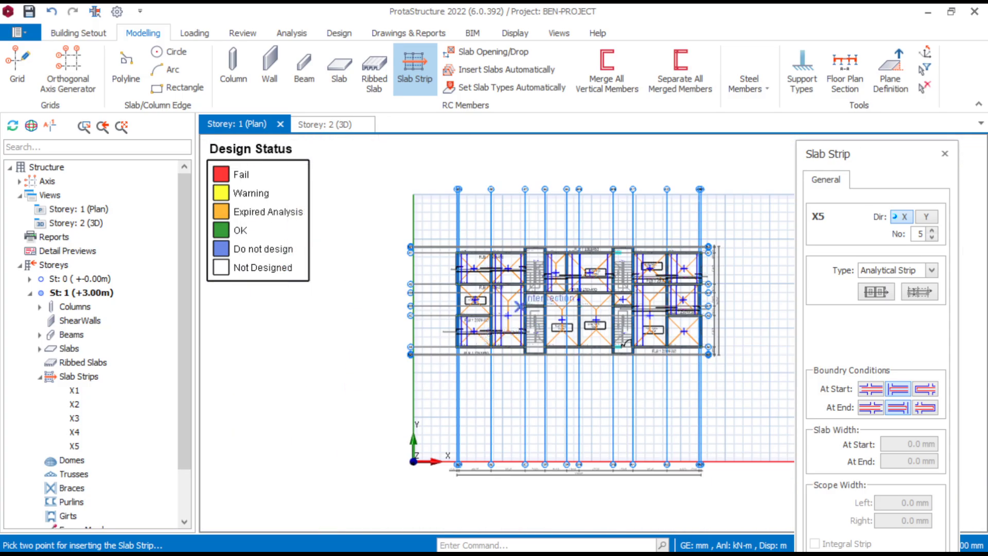
scroll(632, 298, "up", 5)
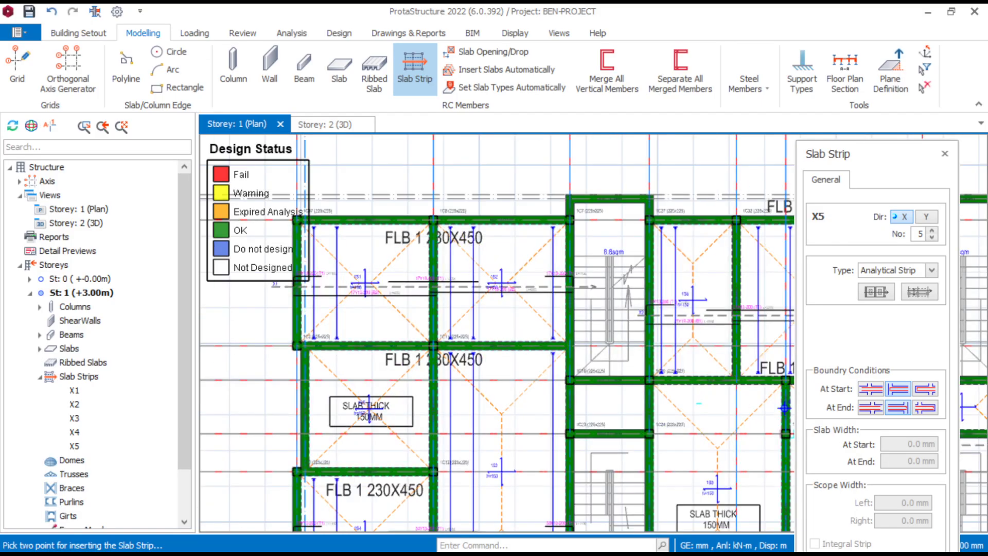
scroll(531, 237, "down", 2)
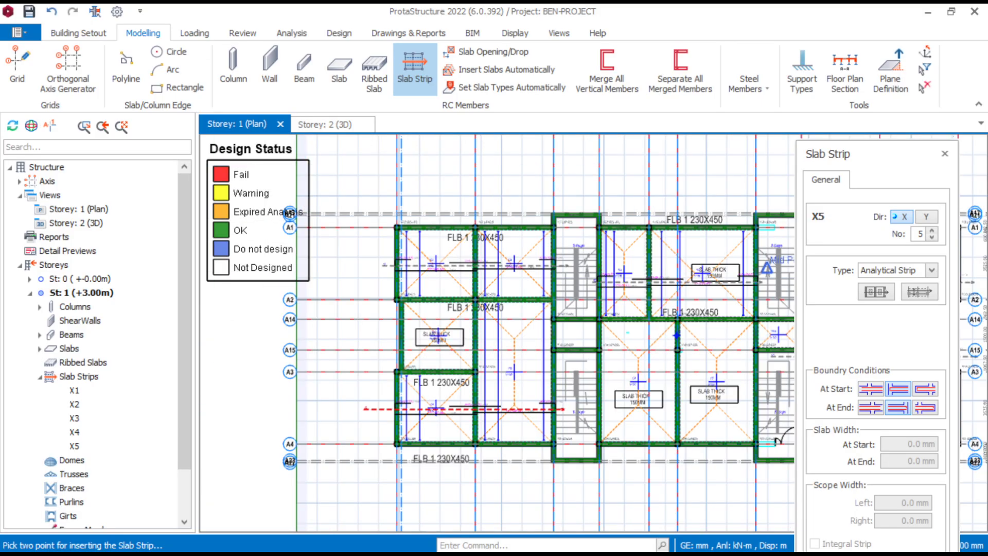
left_click(926, 216)
scroll(530, 221, "up", 3)
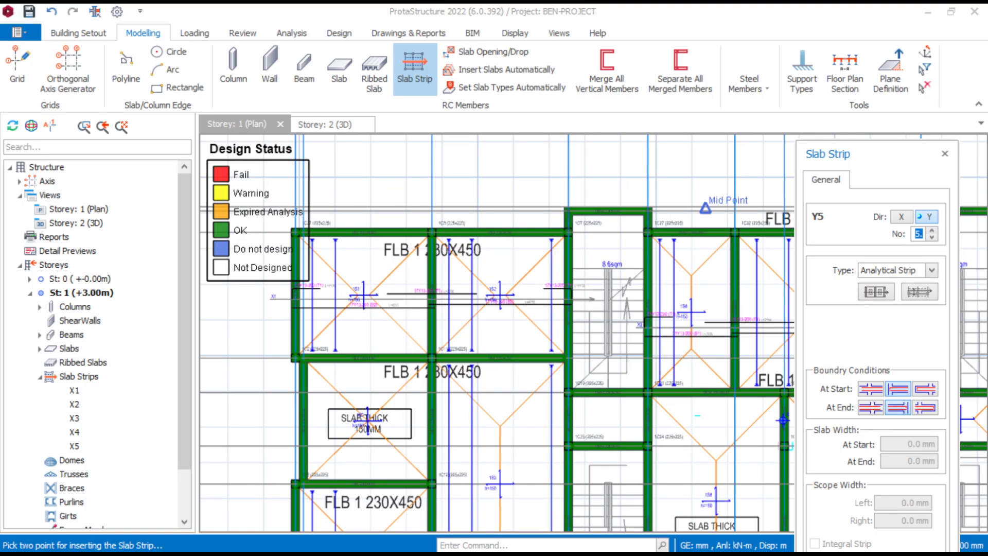
left_click(501, 171)
middle_click_drag(507, 422, 494, 311)
scroll(501, 306, "down", 3)
scroll(477, 464, "up", 3)
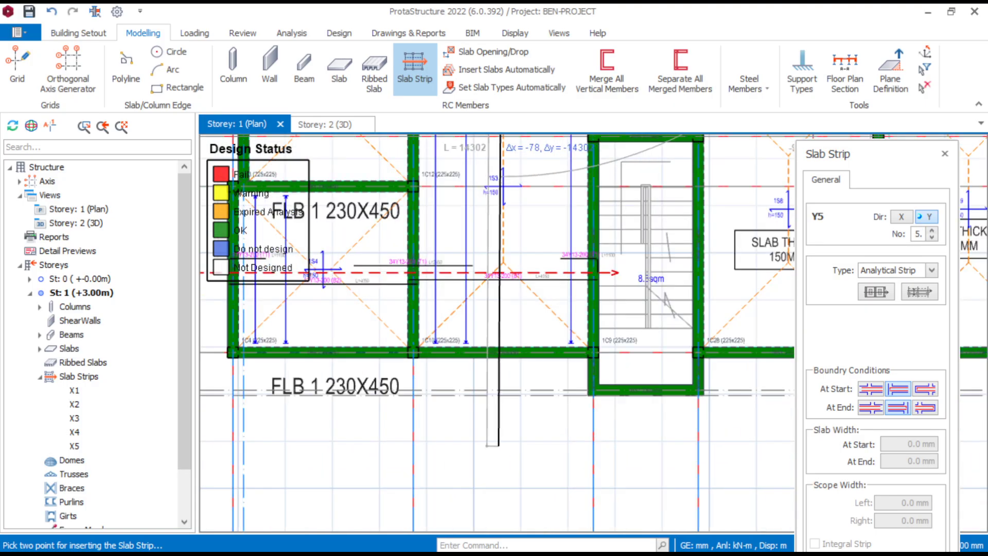
left_click(498, 415)
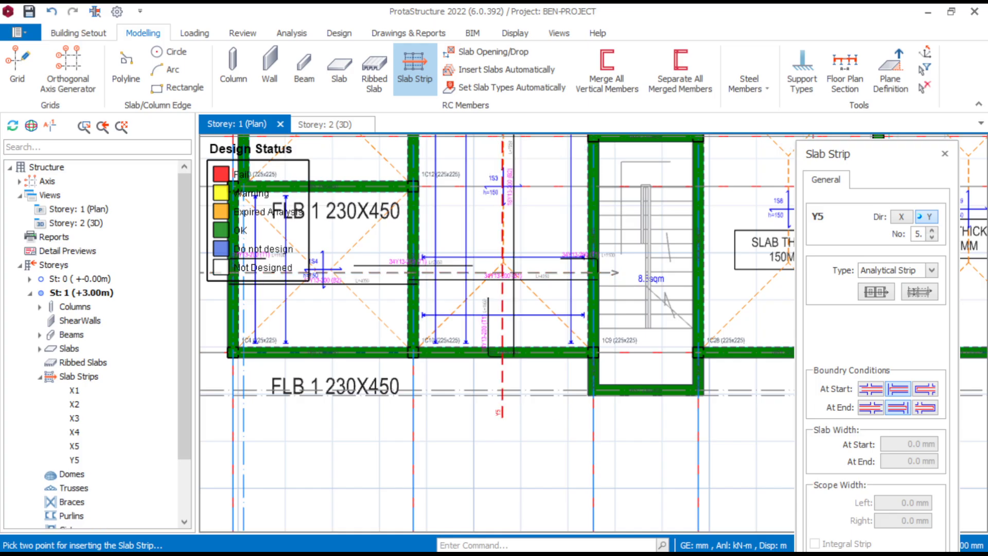
- Insert a Y-direction analytical slab strip through slabs 1S7 and 1S9, extending past the outer beams on axes A1 and A4
scroll(437, 438, "down", 5)
scroll(459, 315, "up", 3)
scroll(469, 310, "down", 3)
scroll(558, 298, "up", 3)
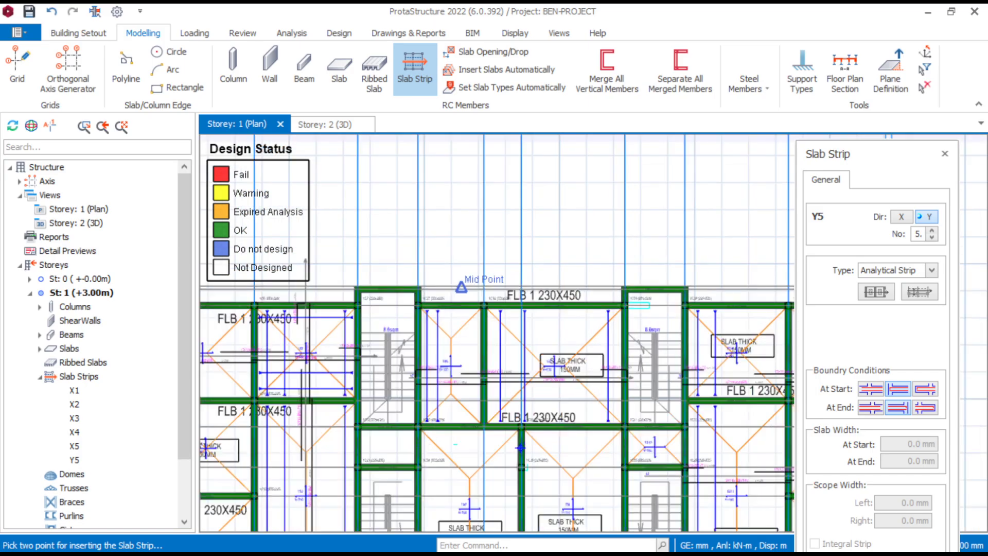
scroll(587, 284, "up", 2)
left_click(563, 258)
scroll(564, 412, "down", 4)
mouse_move(564, 512)
middle_mouse_down()
mouse_move(564, 370)
mouse_move(525, 402)
middle_mouse_up()
left_click(565, 471)
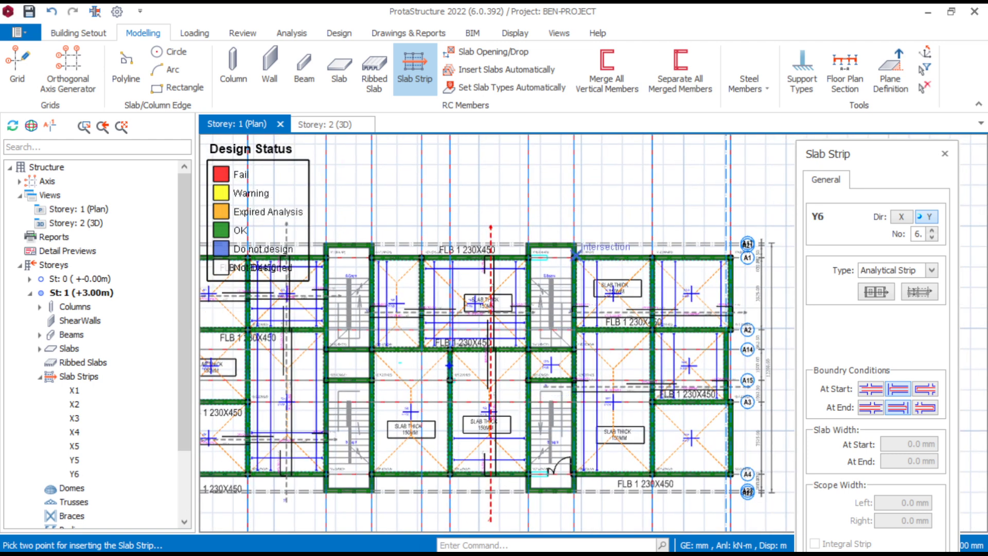
- Insert a Y-direction analytical slab strip about 16300 mm long through slabs 1S10 and 1S11, past both outer edge beams
left_click(604, 199)
middle_click_drag(624, 512, 619, 445)
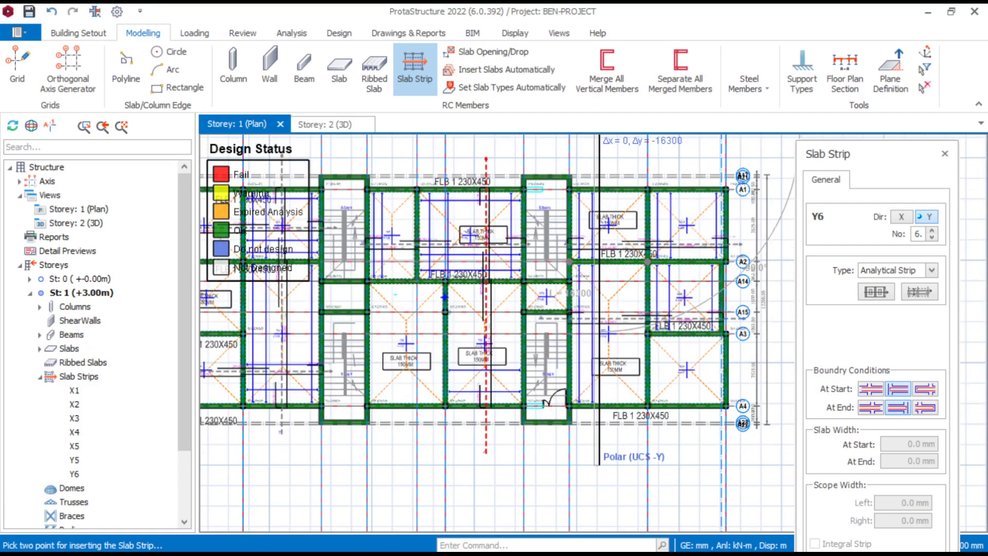
left_click(599, 461)
- Insert a Y-direction analytical slab strip about 15100 mm long through slabs 1S12, 1S13 and 1S14, past both outer edge beams
left_click(689, 154)
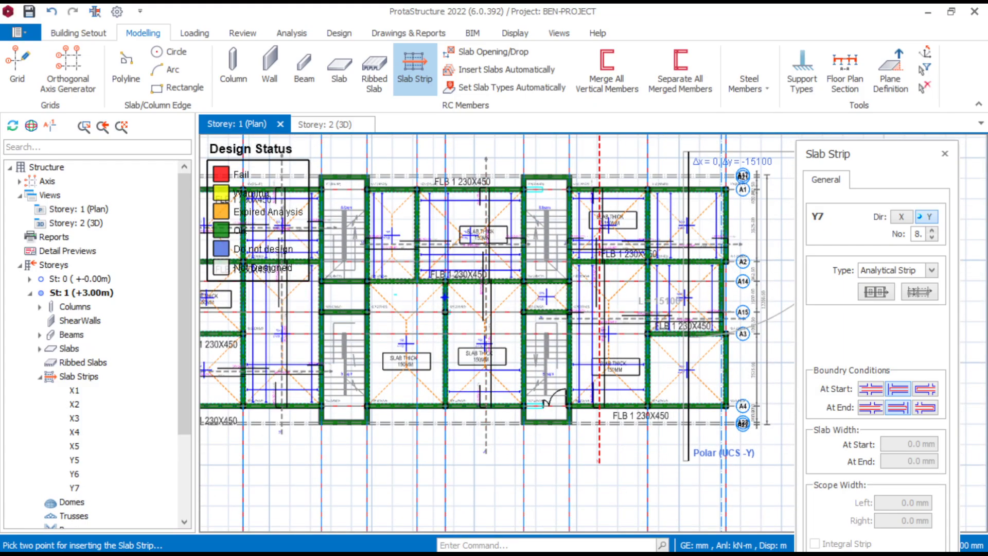
left_click(689, 458)
key("Escape")
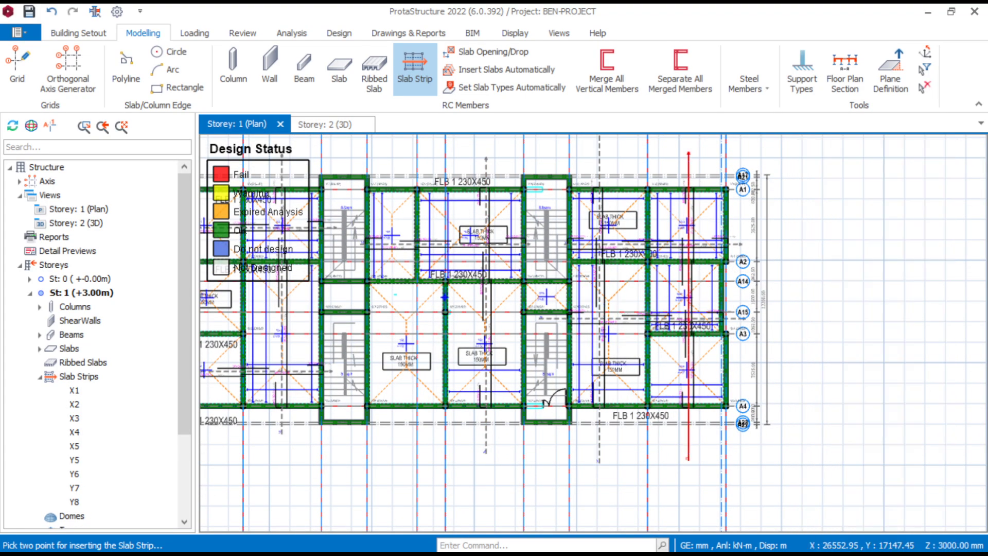
- Using the properties of the strip through 1S7 and 1S9, insert a Y-direction strip about 13700 mm long through slabs 1S6 and 1S8
middle_click_drag(400, 286, 451, 279)
scroll(437, 201, "up", 3)
middle_click_drag(438, 201, 409, 270)
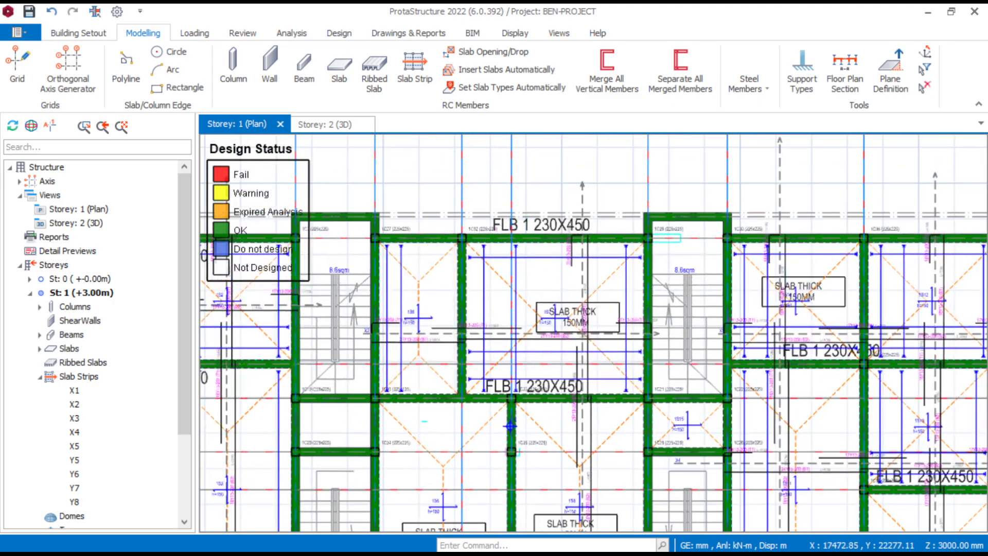
left_click(586, 188)
right_click(587, 188)
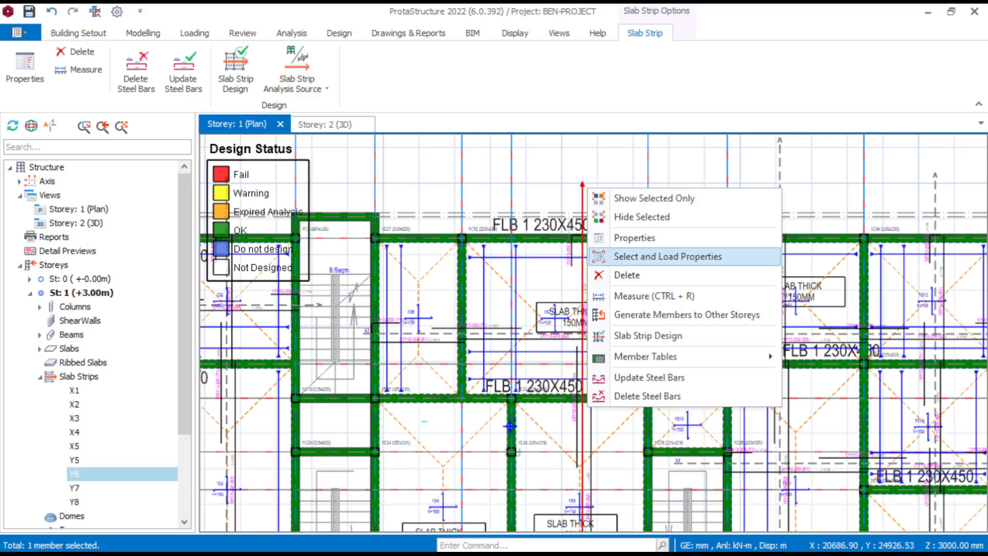
left_click(619, 238)
scroll(414, 221, "up", 4)
left_click(441, 165)
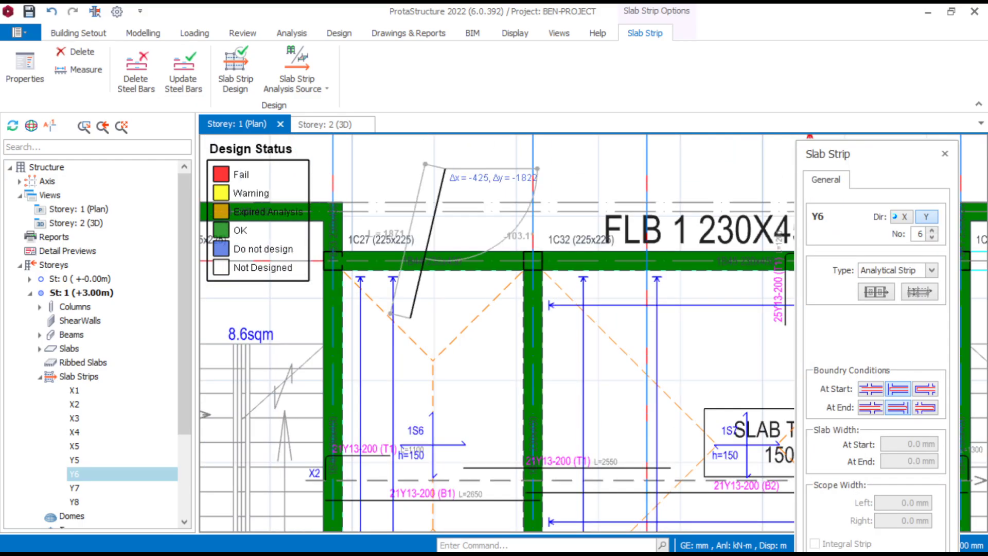
scroll(421, 349, "down", 10)
scroll(412, 489, "up", 5)
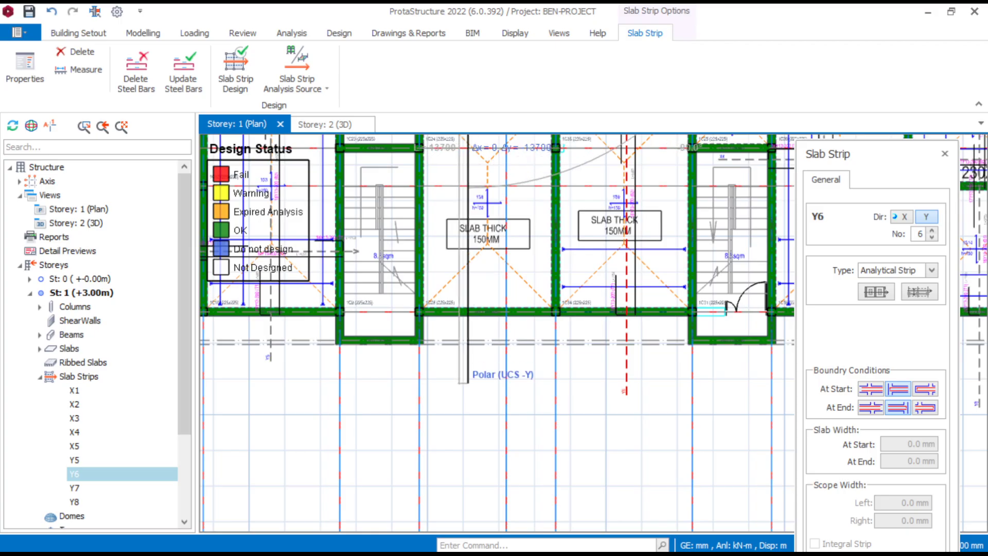
left_click(468, 383)
scroll(478, 359, "down", 2)
key("Escape")
- Open Slab Analysis and Design for the Storey 1 slab strips
scroll(555, 273, "down", 3)
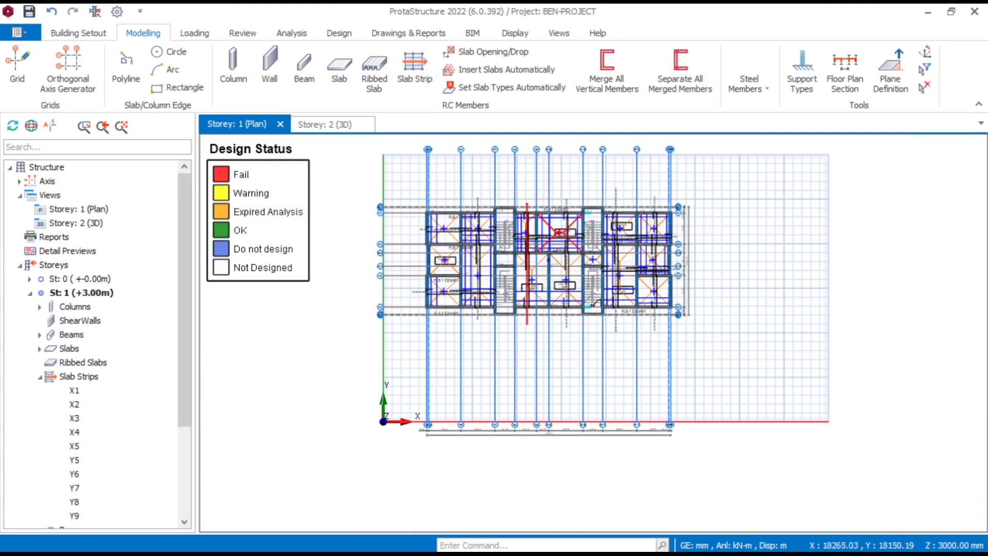
scroll(511, 238, "up", 2)
middle_click_drag(510, 238, 602, 298)
scroll(946, 297, "up", 3)
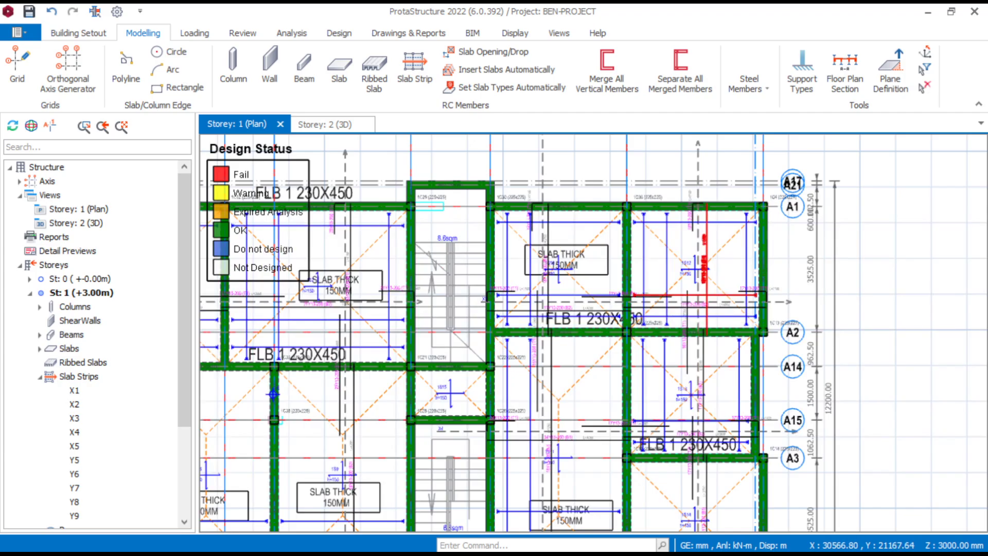
scroll(698, 289, "down", 4)
scroll(511, 283, "up", 3)
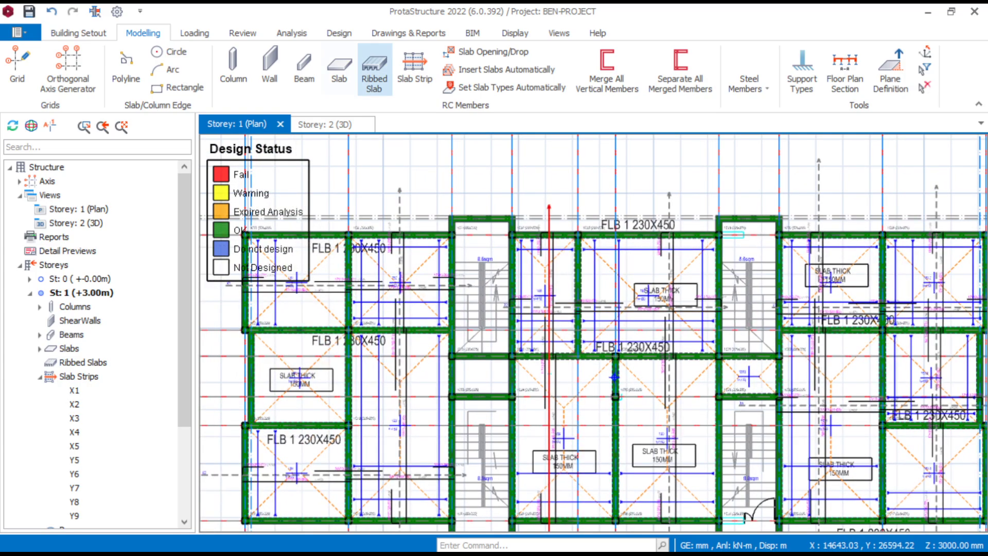
left_click(339, 33)
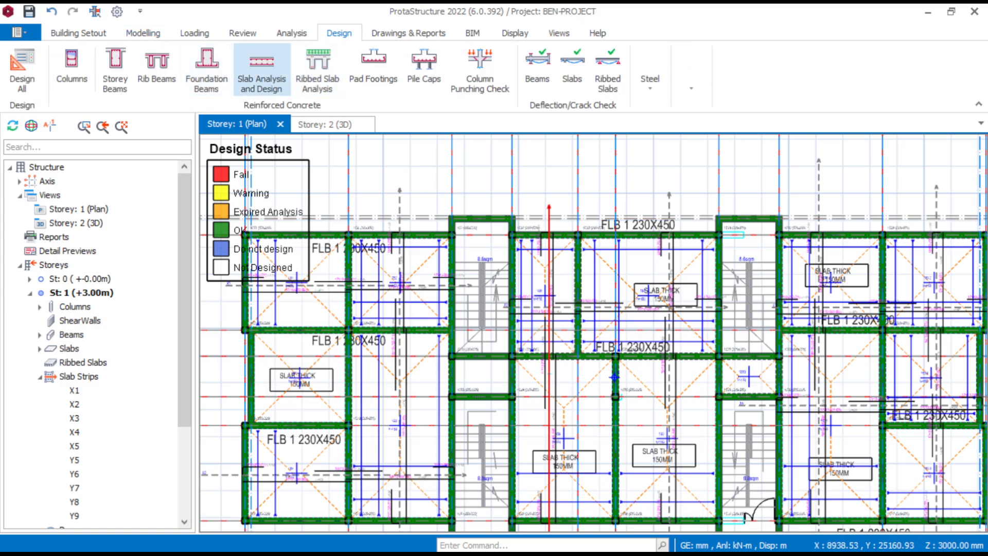
left_click(261, 64)
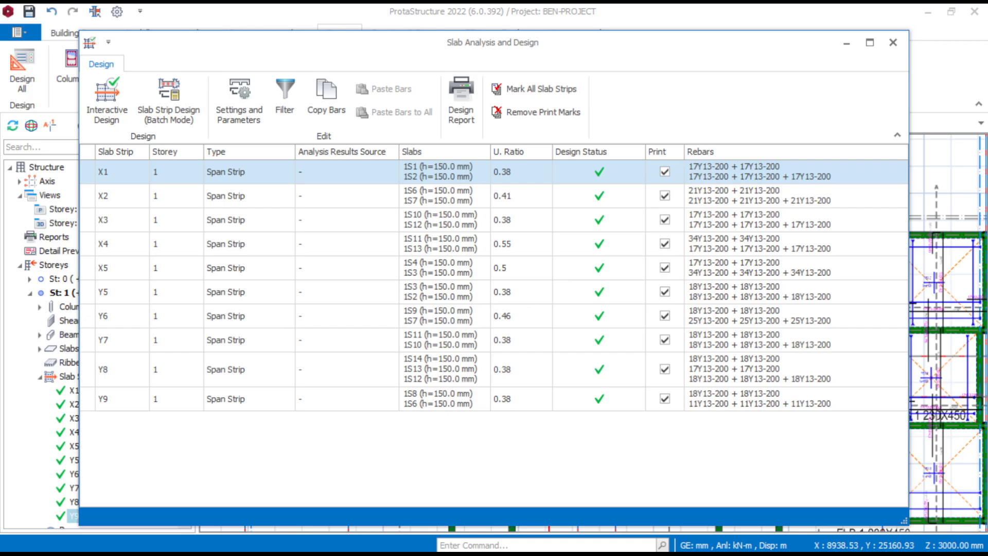
- Examine the required and provided reinforcement of strip X1 in its interactive design, and return to the Storey 1 plan
double_click(225, 172)
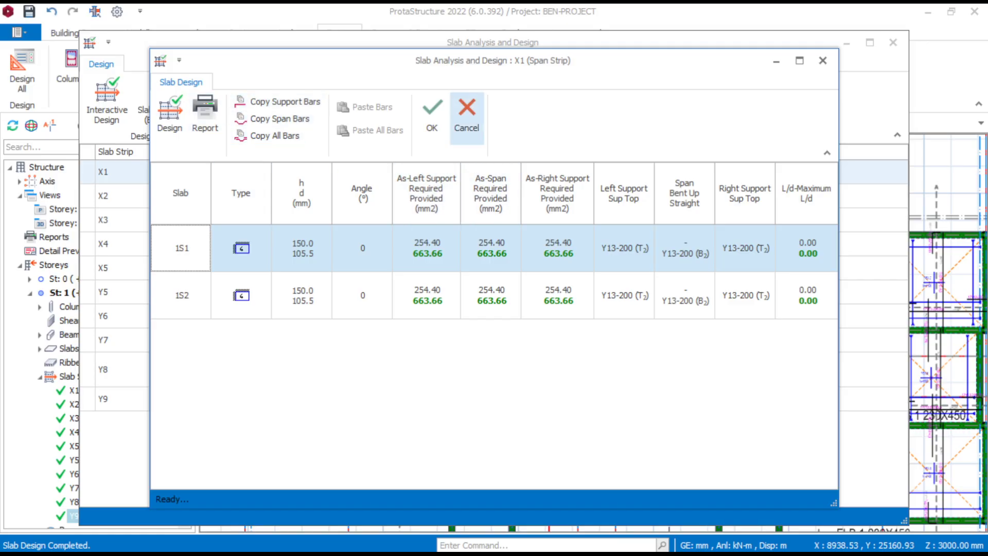
left_click(466, 115)
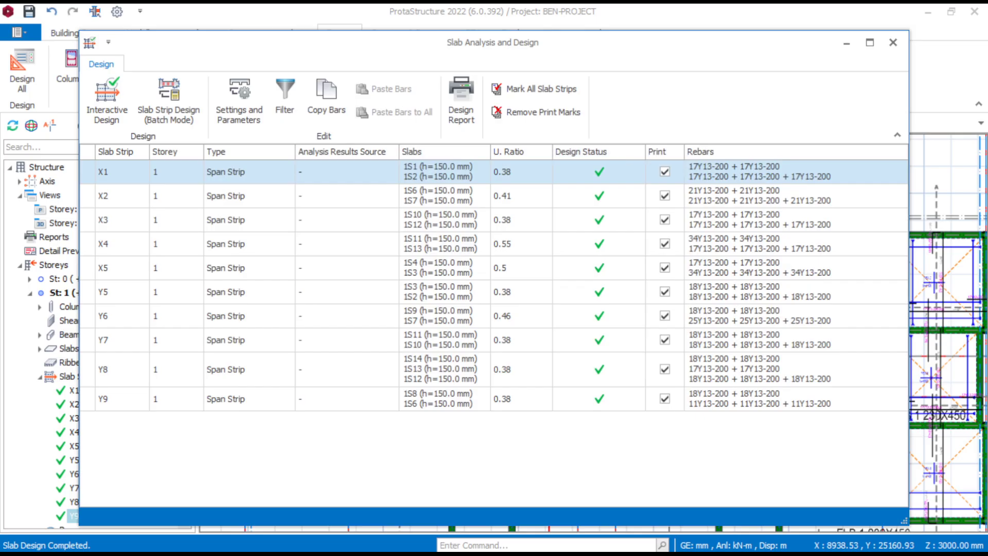
left_click(893, 42)
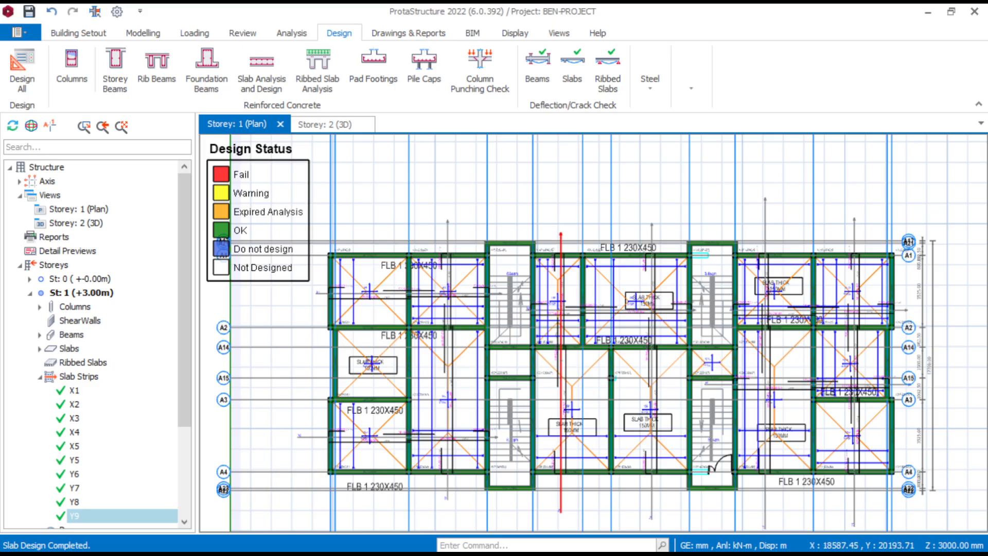
scroll(641, 374, "up", 3)
scroll(622, 355, "down", 2)
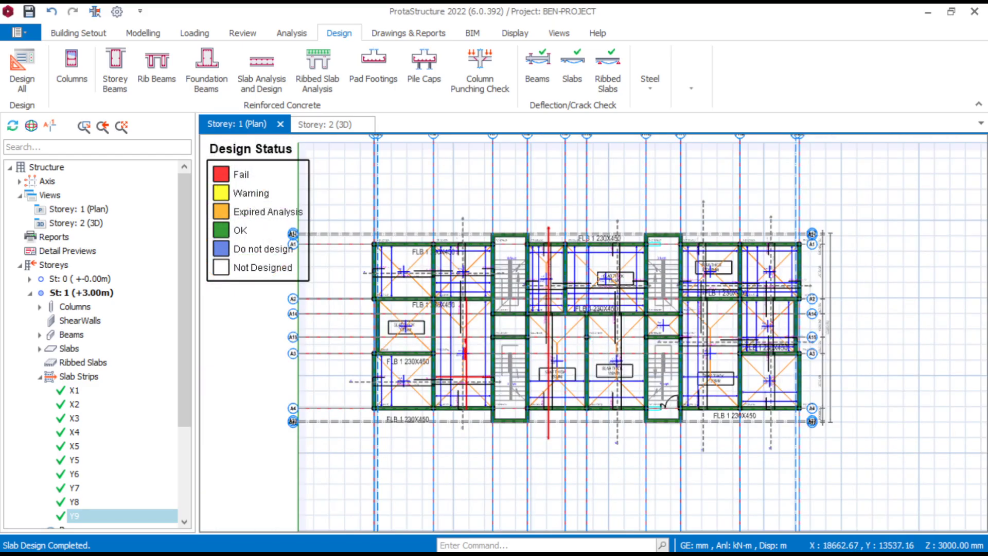
scroll(309, 360, "up", 2)
middle_click_drag(295, 355, 342, 366)
scroll(413, 359, "down", 2)
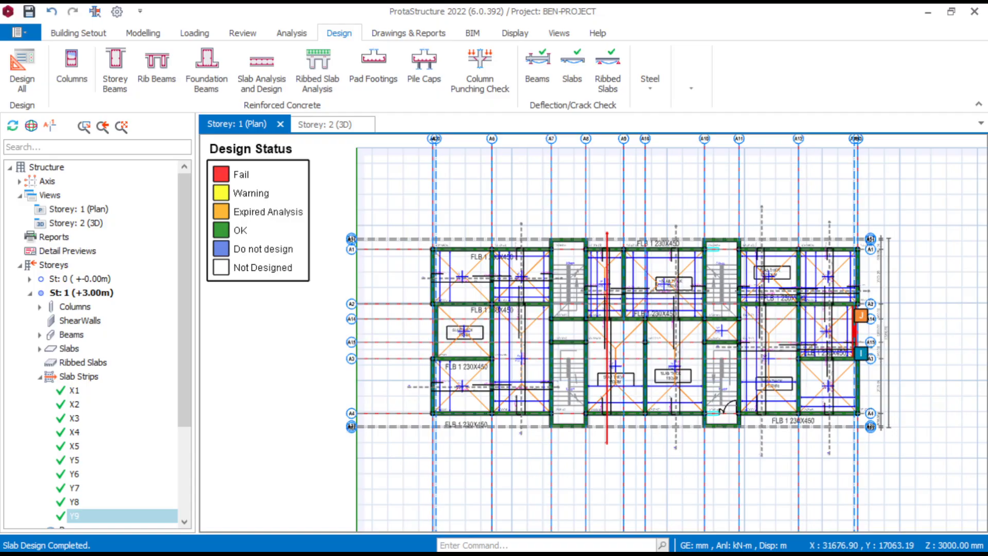
scroll(867, 352, "up", 3)
scroll(898, 355, "down", 2)
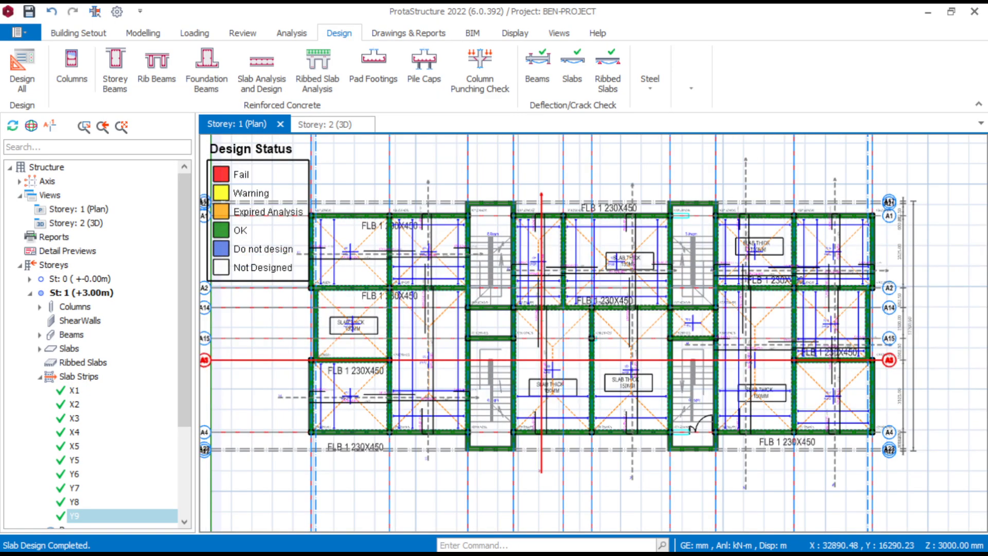
mouse_move(873, 363)
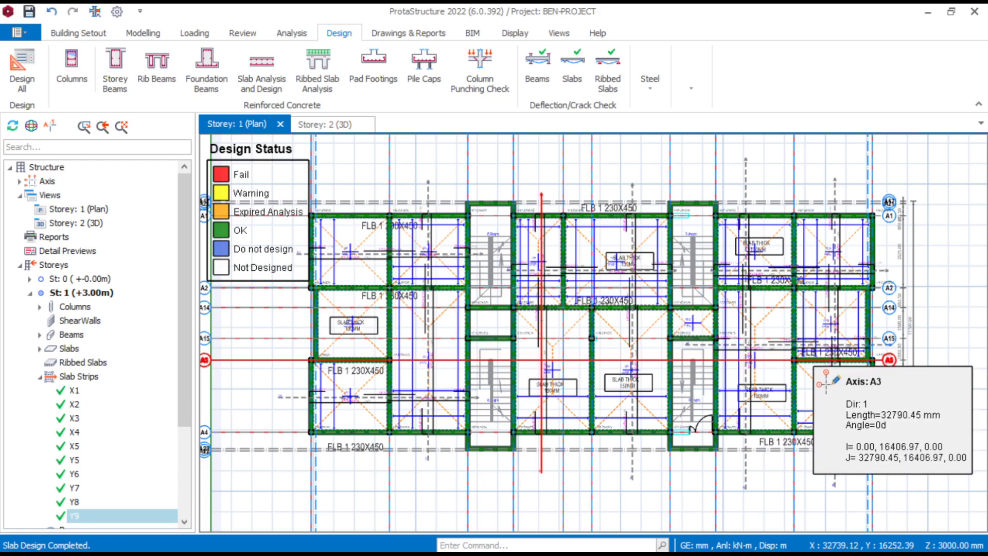
scroll(794, 392, "down", 2)
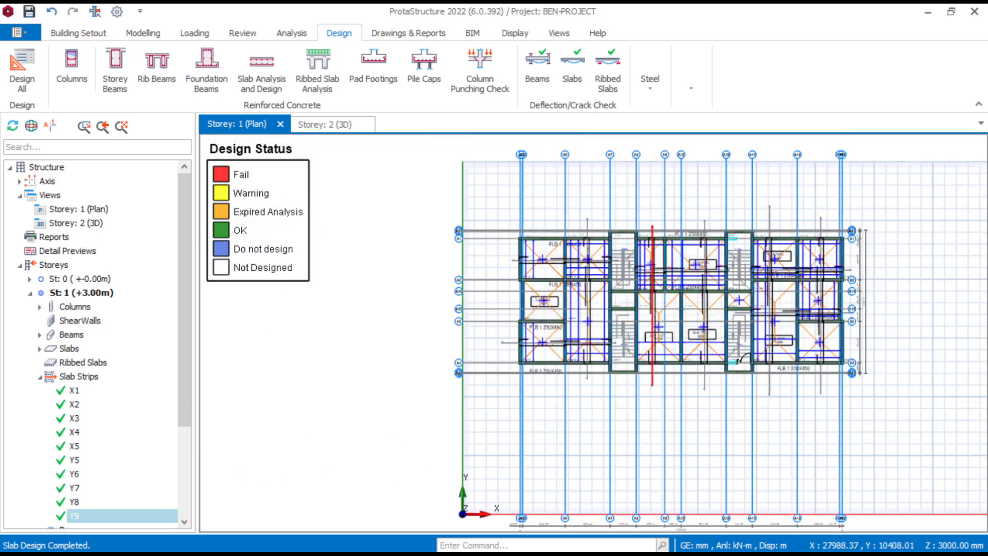
scroll(668, 396, "up", 3)
middle_click_drag(687, 429, 654, 405)
scroll(629, 383, "down", 3)
middle_click_drag(661, 354, 625, 382)
scroll(589, 389, "up", 3)
middle_click_drag(578, 286, 560, 378)
scroll(570, 378, "down", 3)
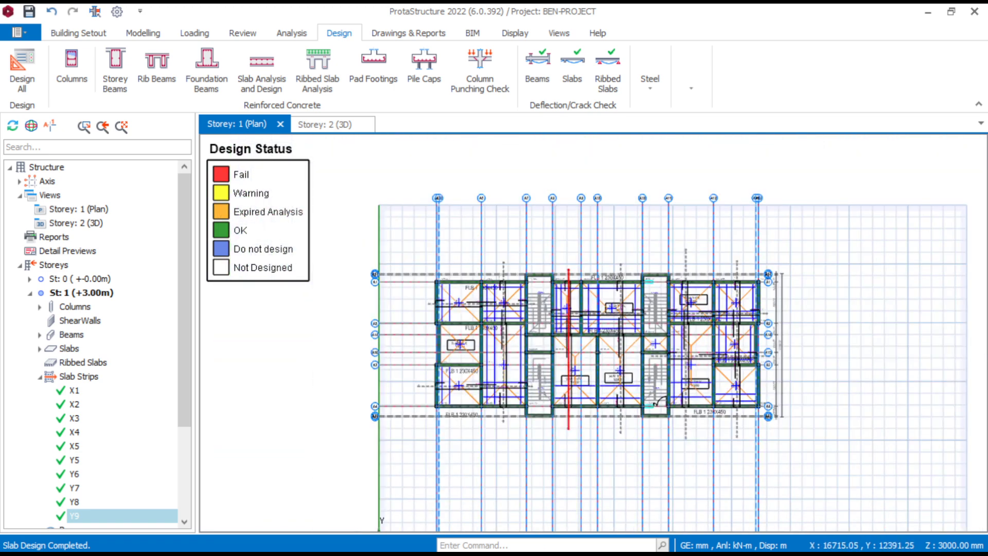
scroll(617, 442, "up", 4)
scroll(597, 397, "down", 2)
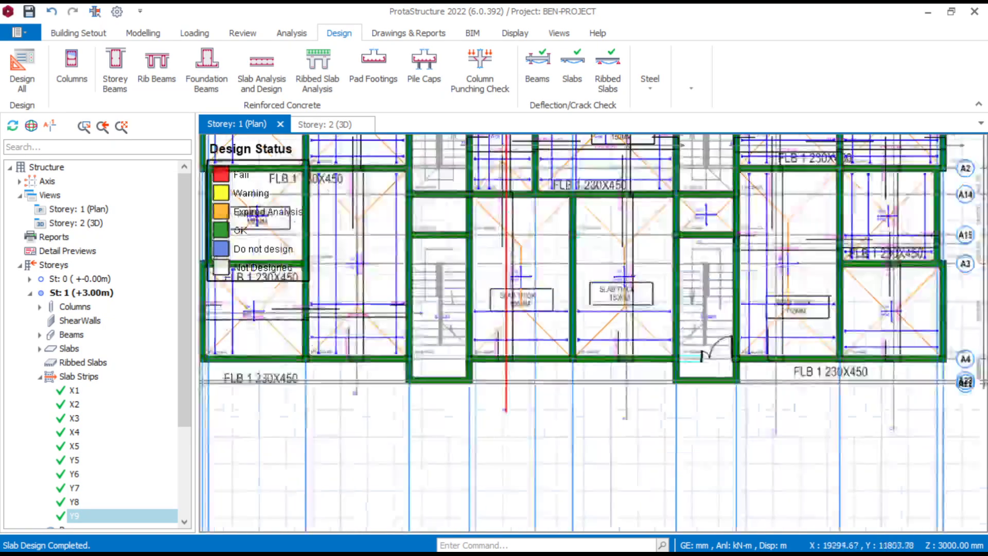
scroll(598, 399, "down", 3)
scroll(432, 381, "up", 2)
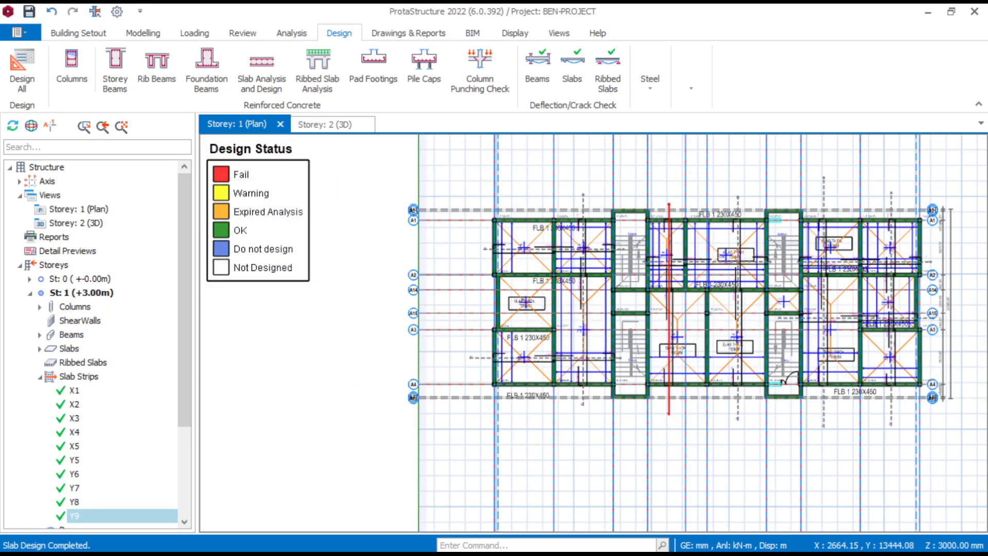
scroll(469, 372, "down", 1)
middle_click_drag(508, 373, 472, 378)
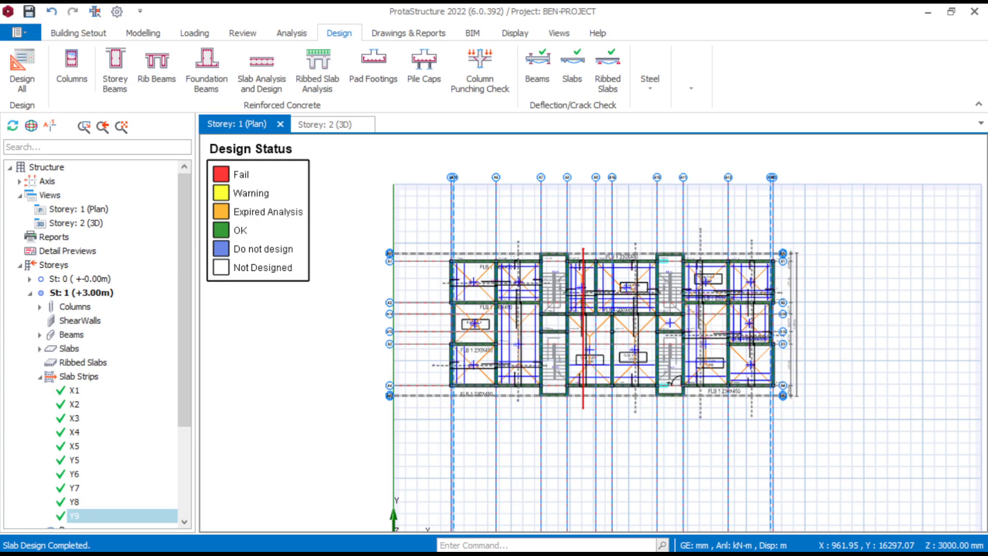
scroll(602, 355, "up", 3)
scroll(602, 355, "down", 1)
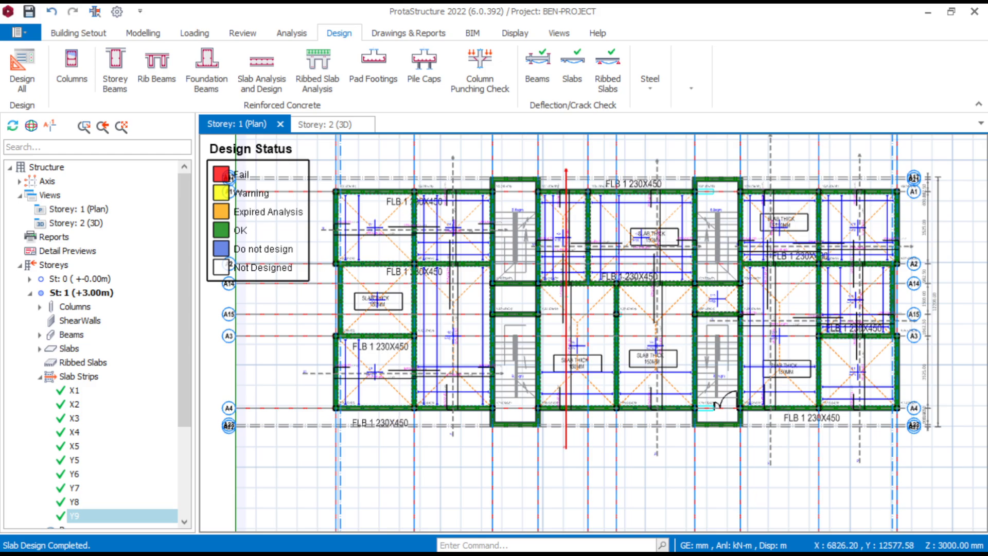
mouse_move(665, 540)
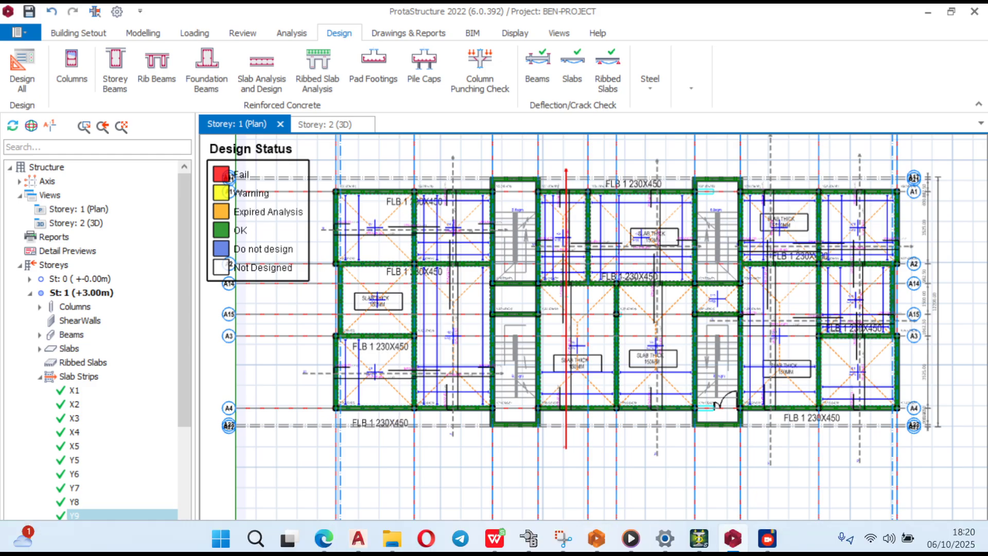
mouse_move(767, 538)
left_click(844, 457)
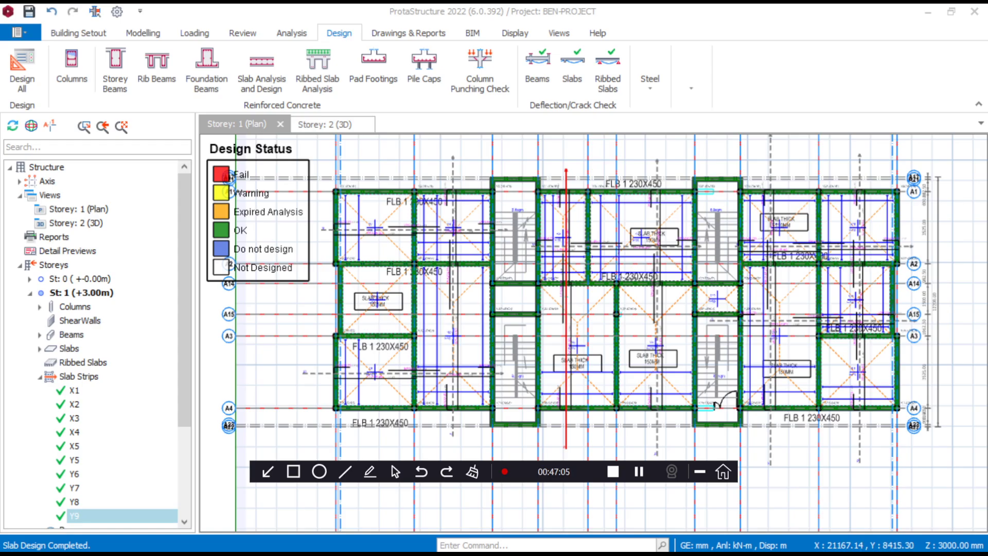
left_click(700, 471)
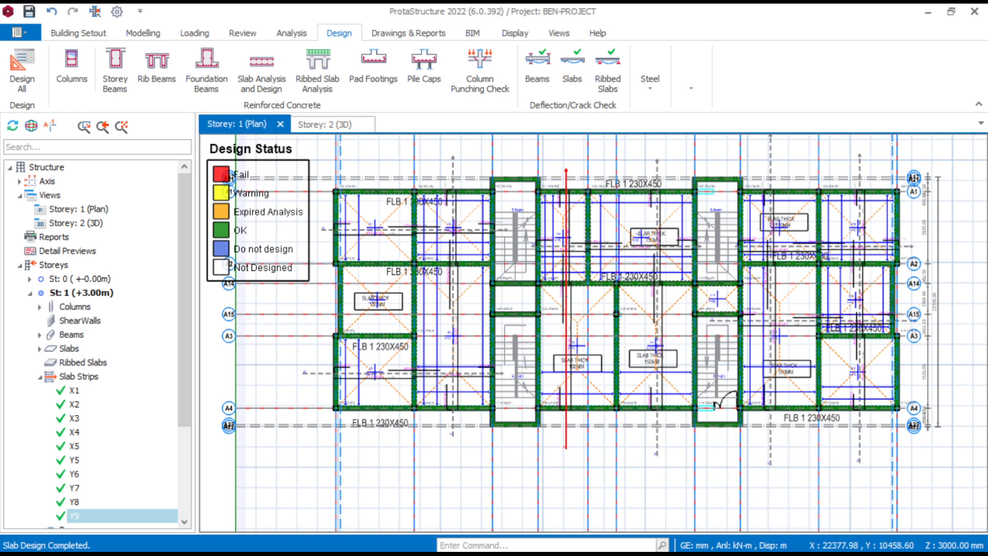
scroll(657, 476, "down", 3)
scroll(665, 449, "up", 3)
middle_click_drag(410, 374, 495, 384)
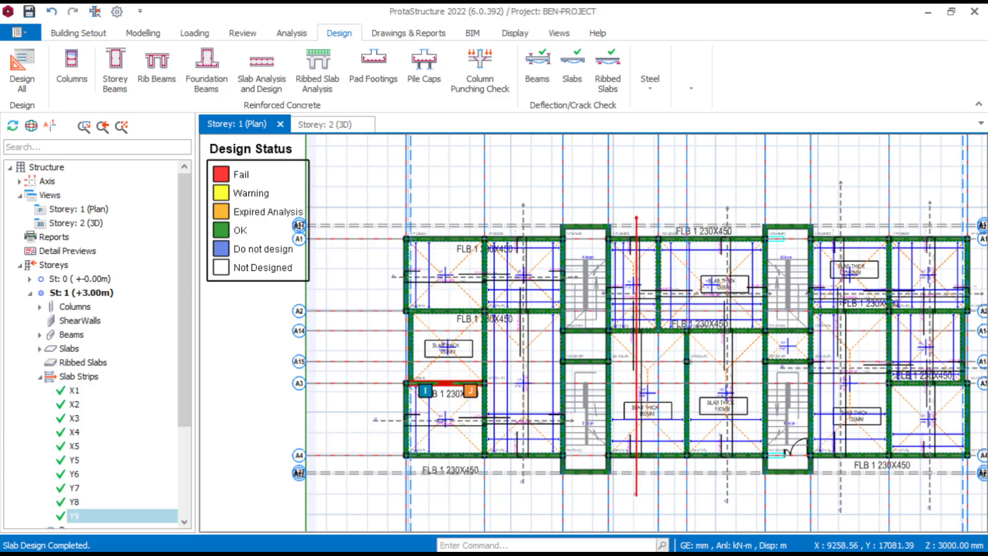
- Open the Storey 0 plan and examine the column layout on the axis grid
double_click(80, 278)
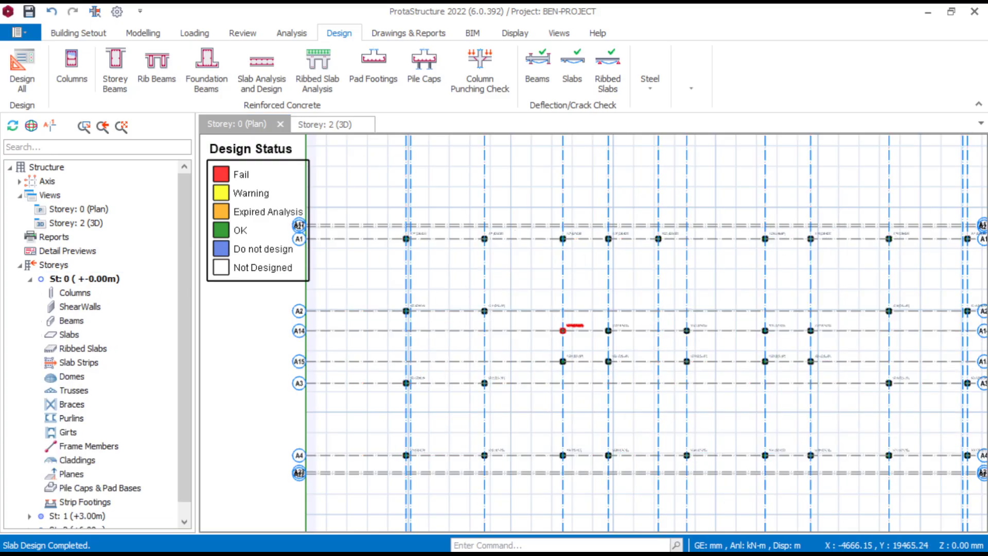
scroll(602, 314, "down", 5)
scroll(594, 320, "up", 5)
middle_click_drag(570, 321, 623, 318)
scroll(593, 304, "down", 4)
scroll(746, 324, "up", 4)
scroll(663, 319, "down", 4)
scroll(632, 324, "up", 4)
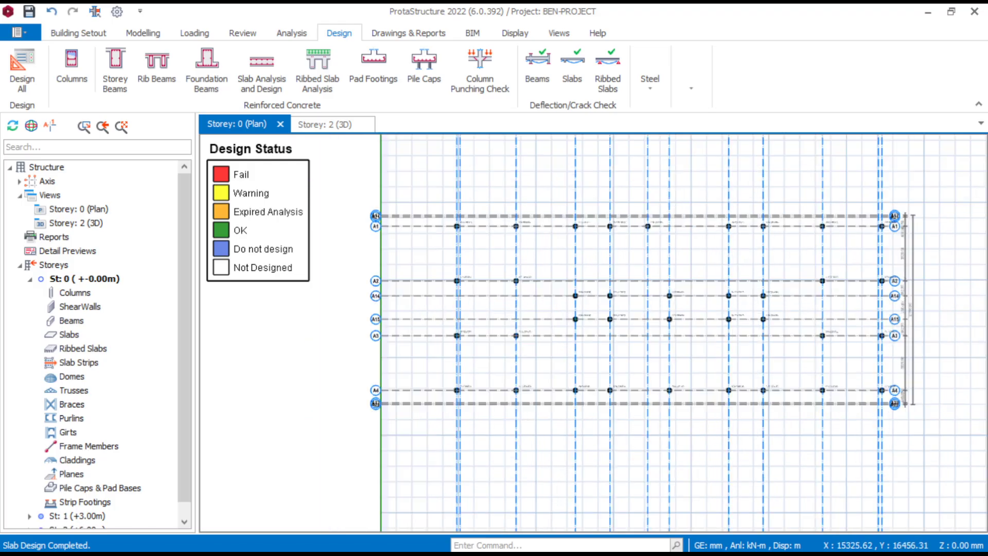
middle_click_drag(696, 342, 601, 342)
middle_click_drag(383, 320, 447, 333)
scroll(481, 194, "up", 3)
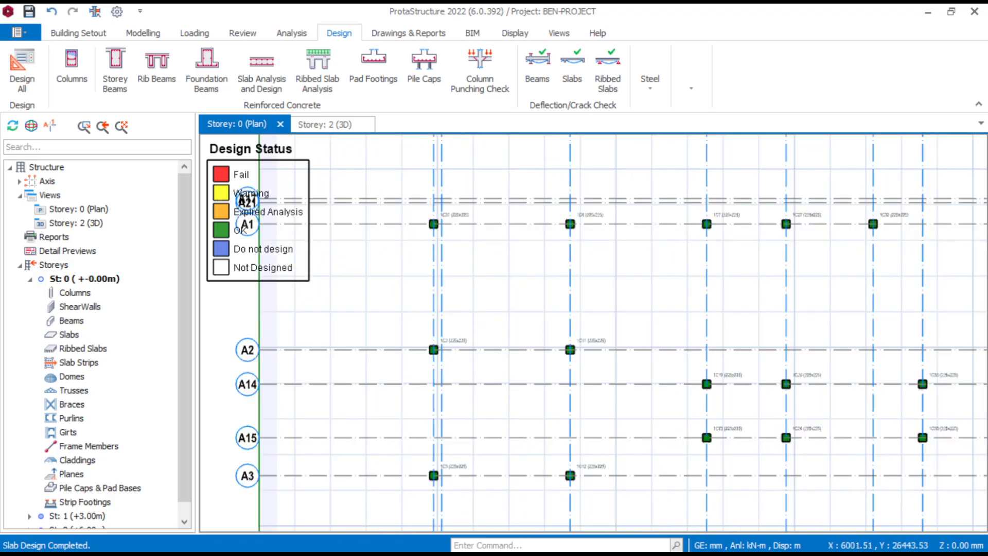
scroll(487, 227, "down", 3)
scroll(509, 259, "down", 3)
scroll(626, 255, "up", 2)
middle_click_drag(626, 253, 579, 255)
scroll(577, 255, "down", 1)
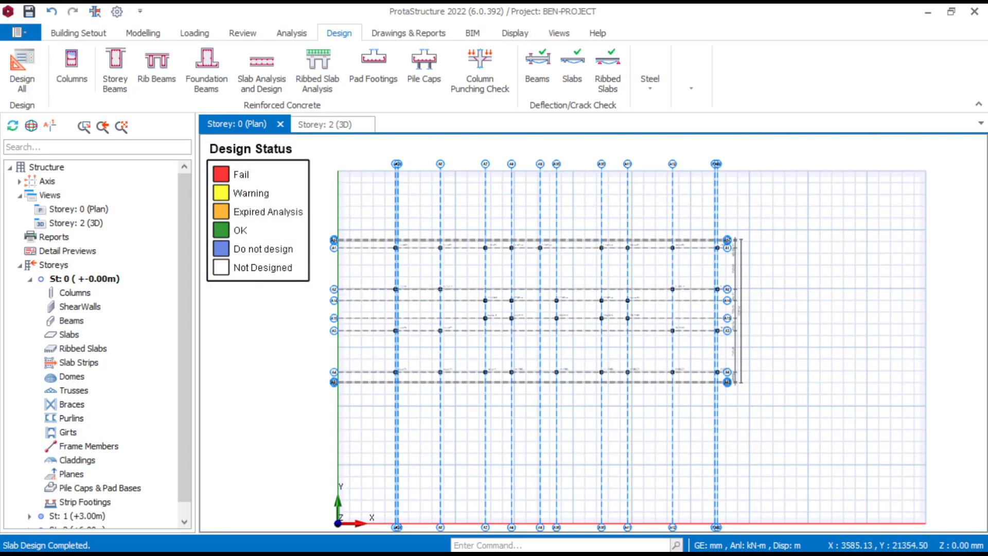
scroll(389, 238, "up", 2)
scroll(404, 242, "down", 3)
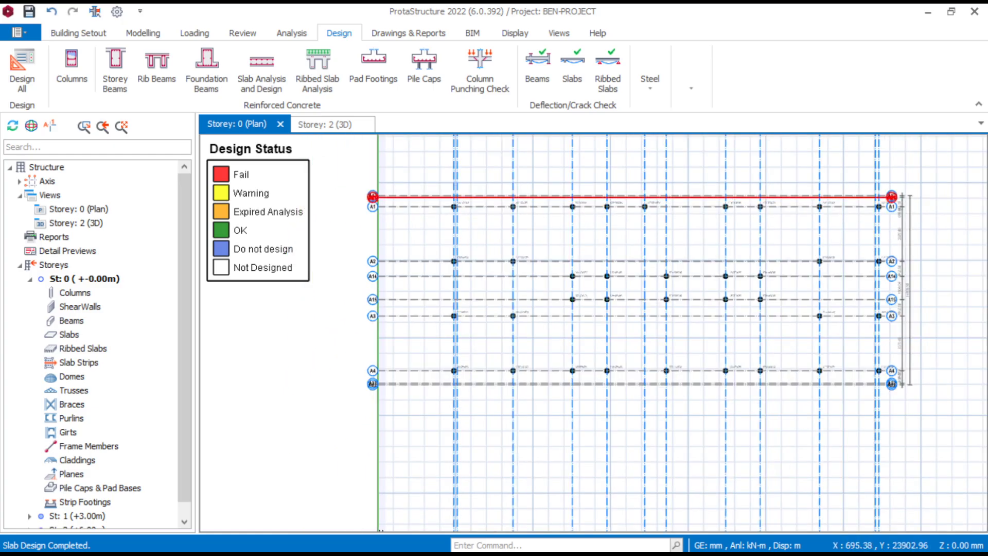
- Insert pad footings under the Storey 0 columns on the first column line, axes A6, A7 and A8, and axes A10, A11 and A12
scroll(391, 196, "up", 1)
left_click_drag(422, 168, 710, 472)
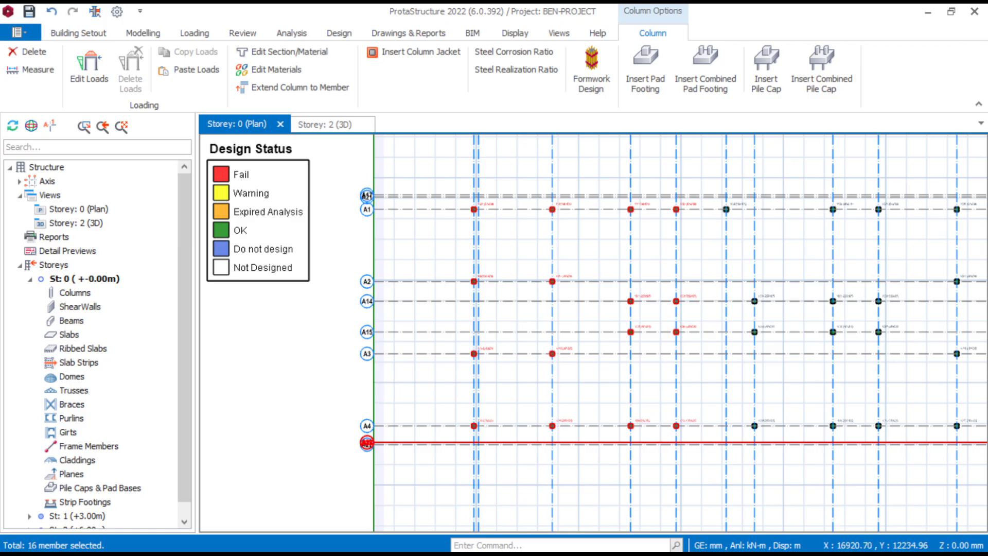
scroll(720, 439, "down", 2)
middle_click_drag(719, 439, 592, 430)
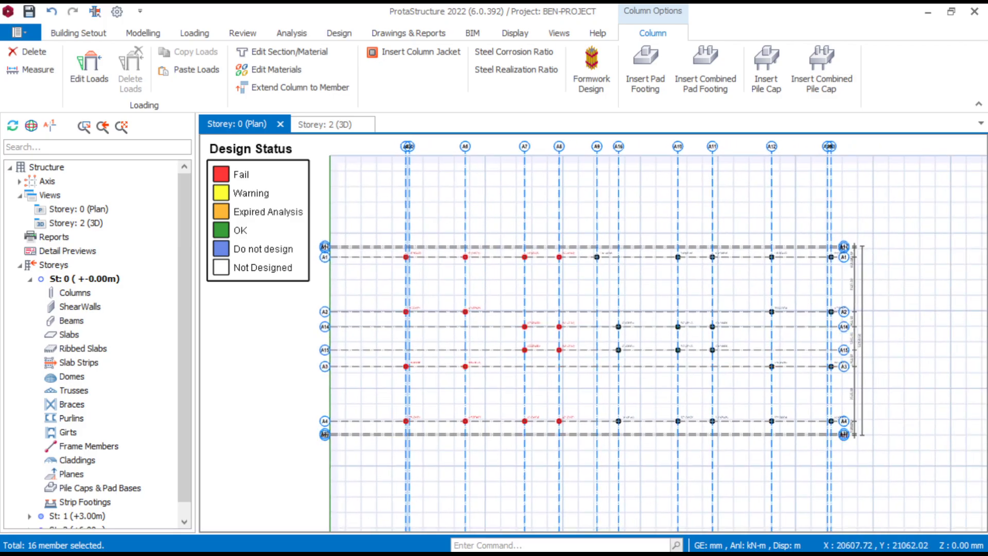
left_click_drag(652, 220, 845, 468)
scroll(447, 303, "up", 2)
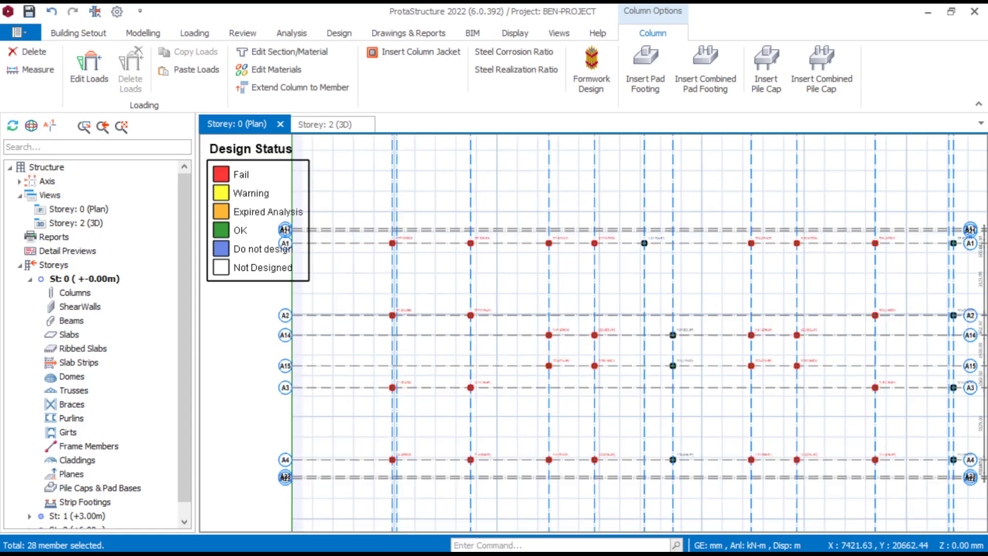
scroll(456, 302, "down", 2)
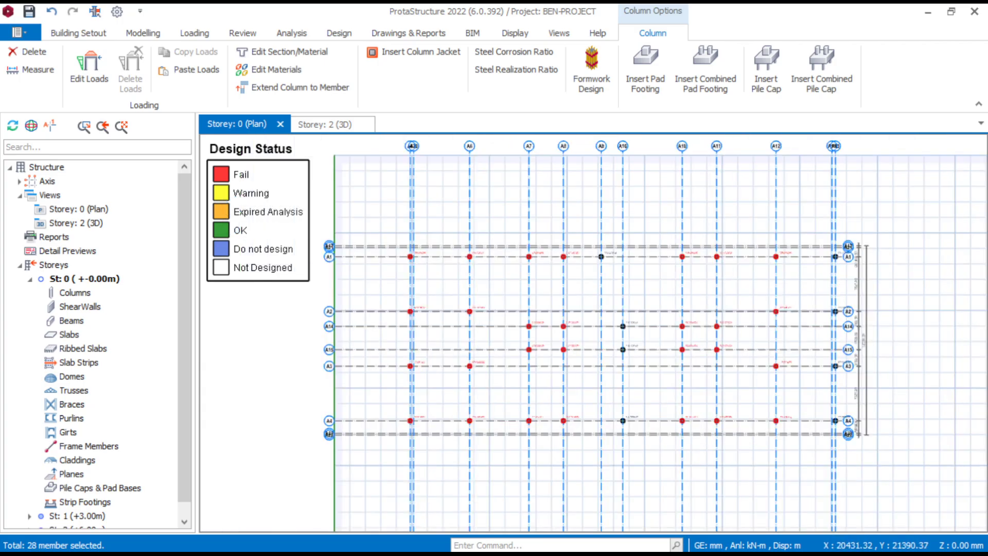
right_click(646, 289)
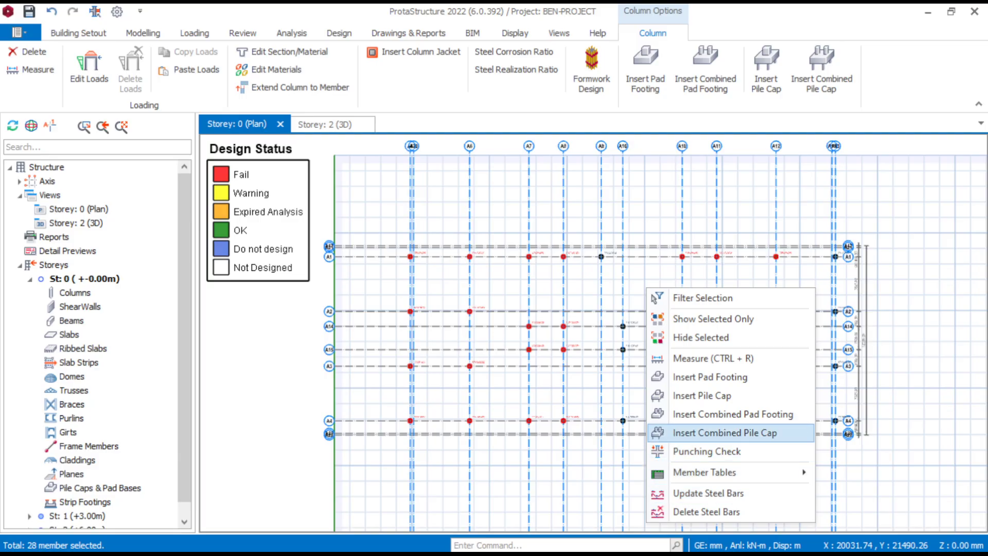
left_click(710, 377)
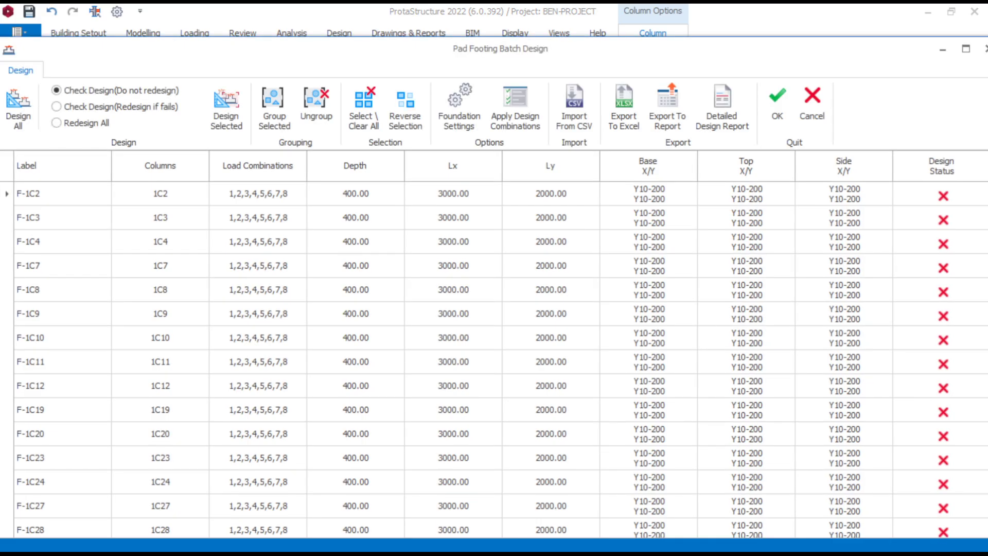
- Design all pad footings with the Check Design (Redesign if fails) option and review their design status
left_click(56, 106)
left_click(18, 108)
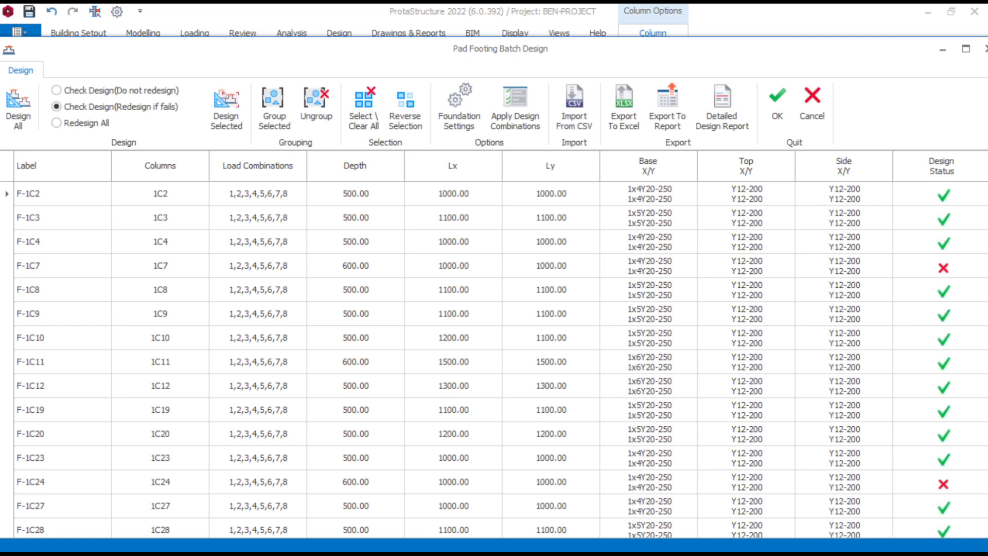
scroll(494, 360, "down", 3)
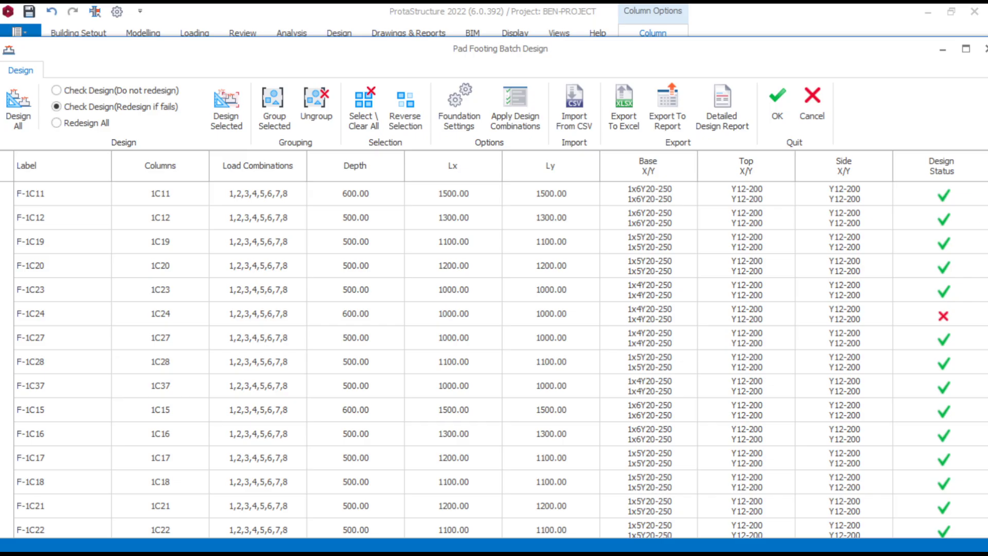
left_click(493, 193)
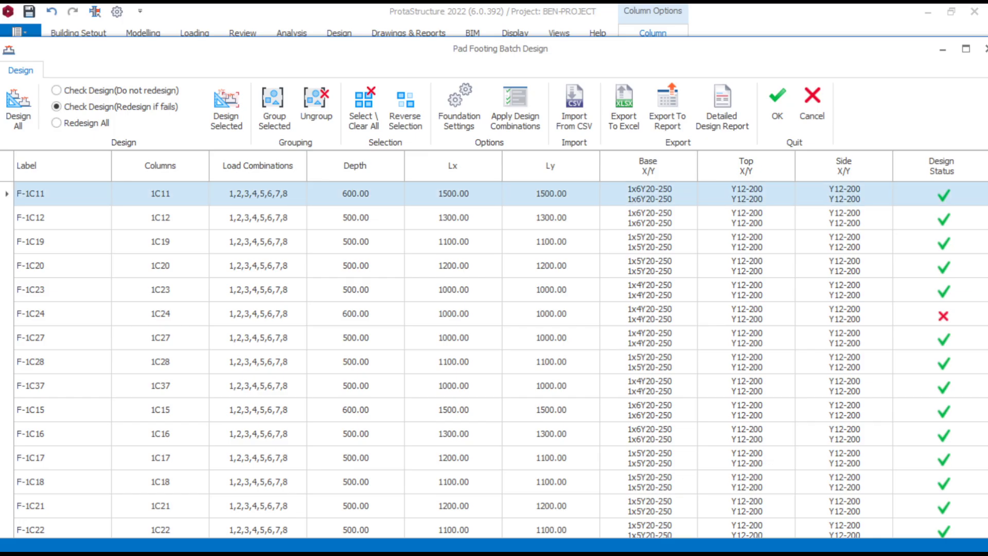
scroll(494, 360, "down", 3)
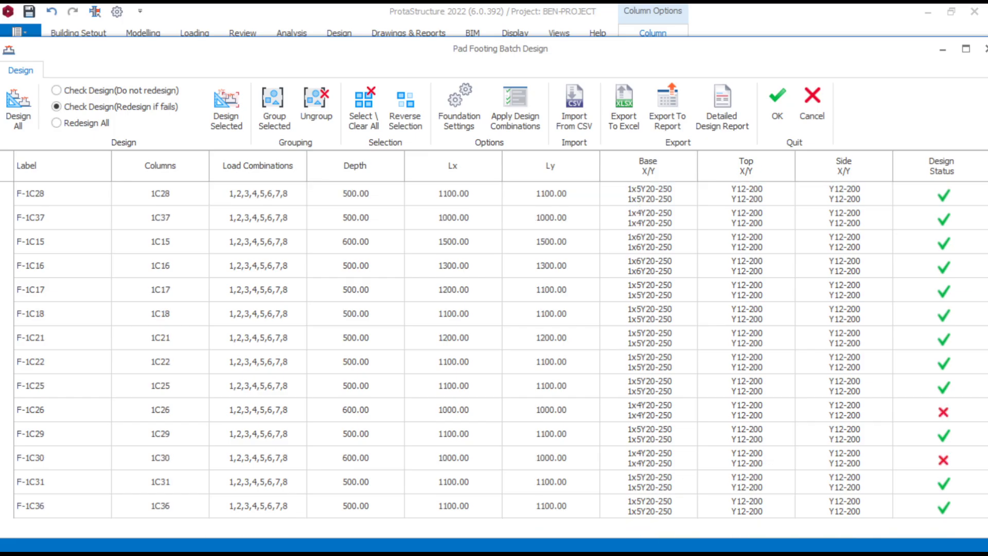
left_click(494, 506, "shift")
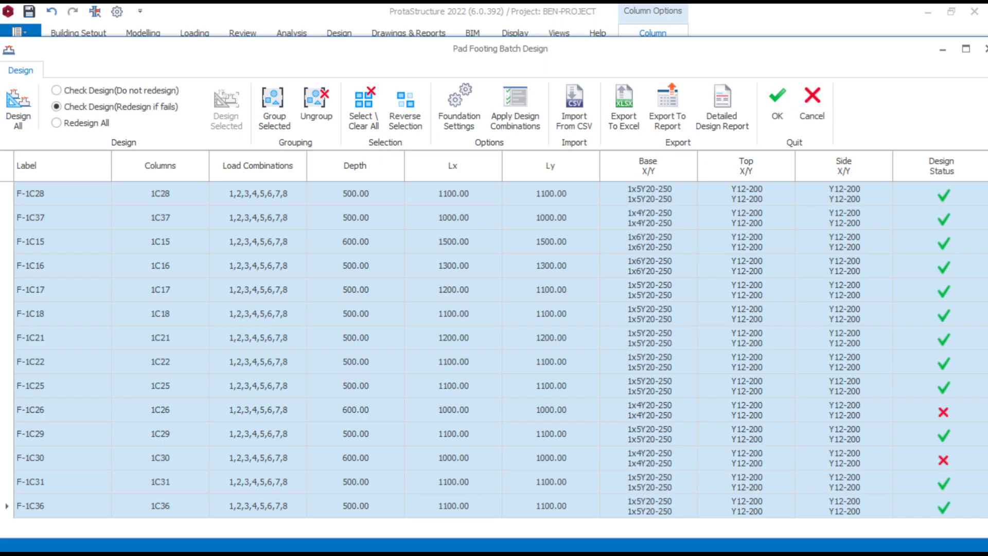
scroll(494, 360, "up", 2)
scroll(494, 360, "up", 3)
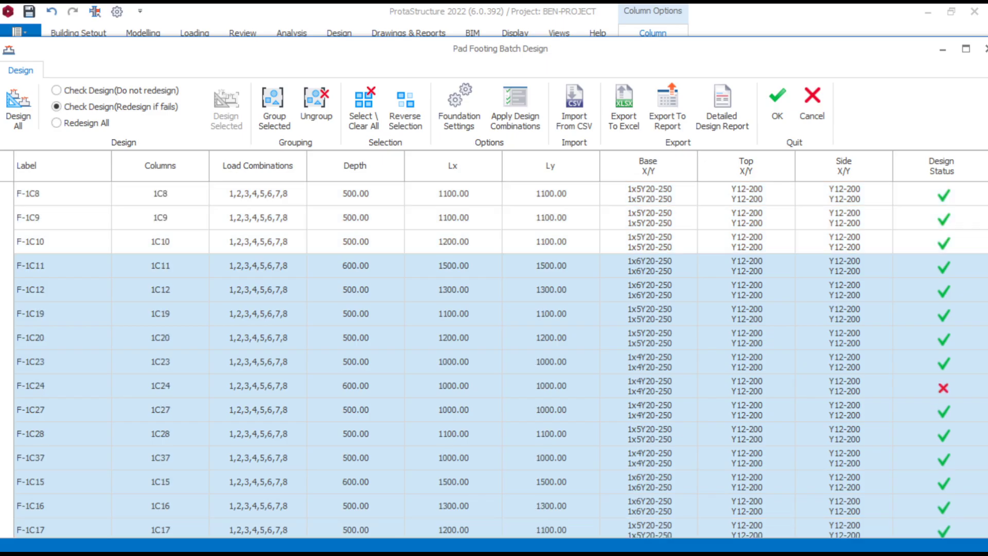
scroll(494, 360, "up", 1)
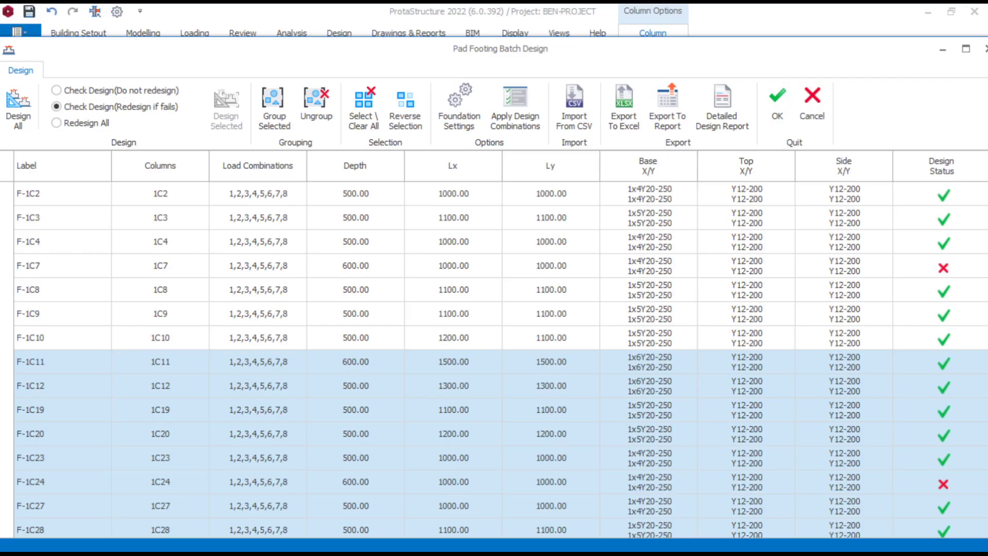
left_click(494, 193, "shift")
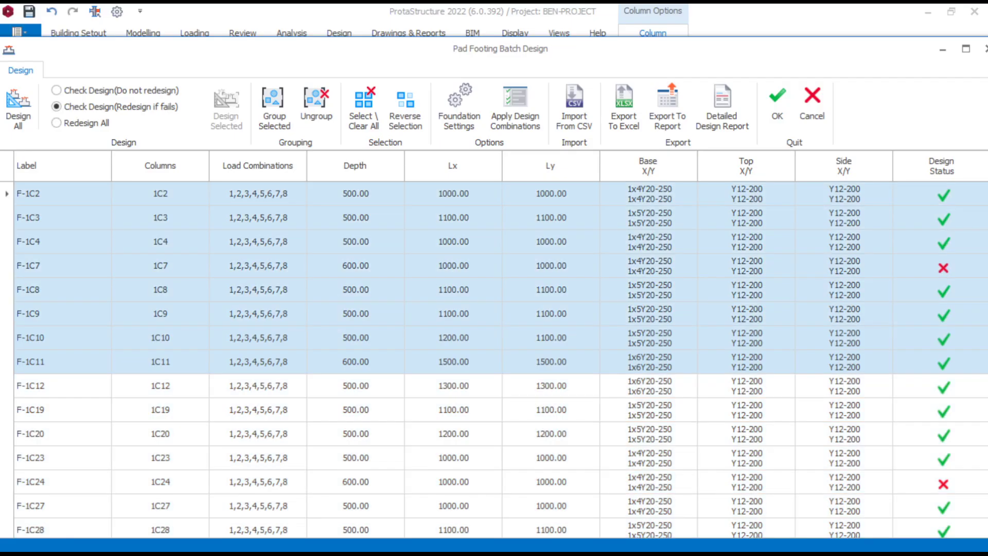
- Select all pad footings from F-1C2 to F-1C36 in the batch design table and group them into one footing
left_click(494, 193)
scroll(494, 360, "down", 5)
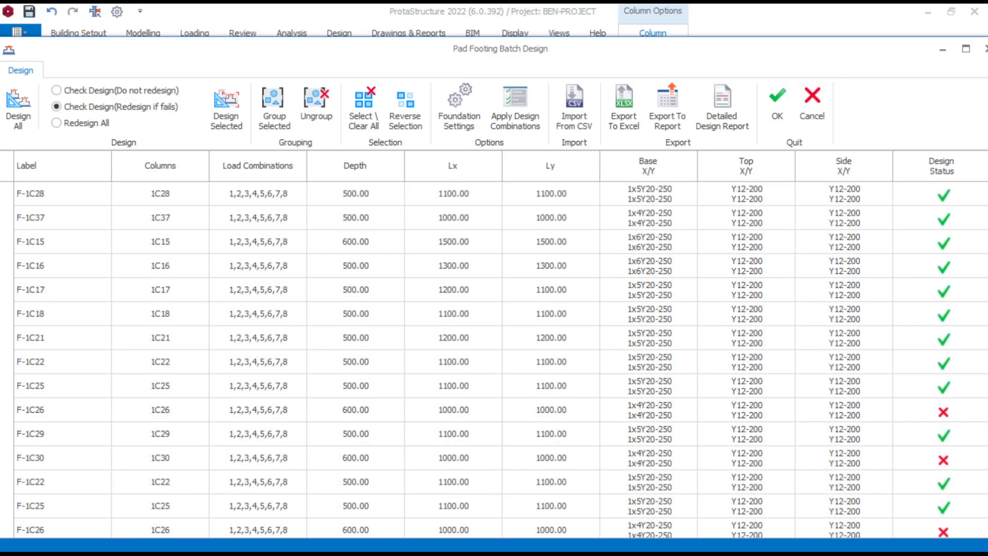
left_click(494, 506, "shift")
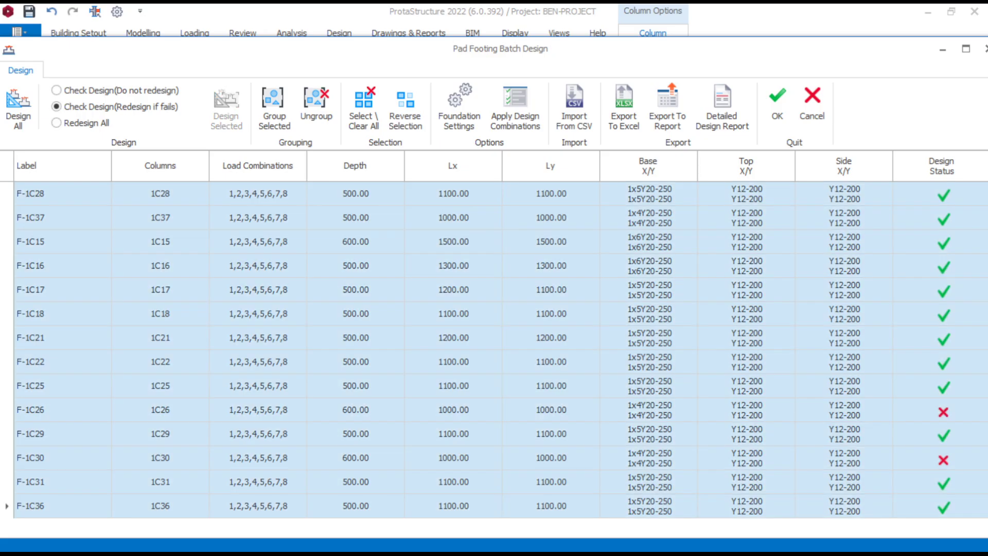
scroll(494, 360, "up", 5)
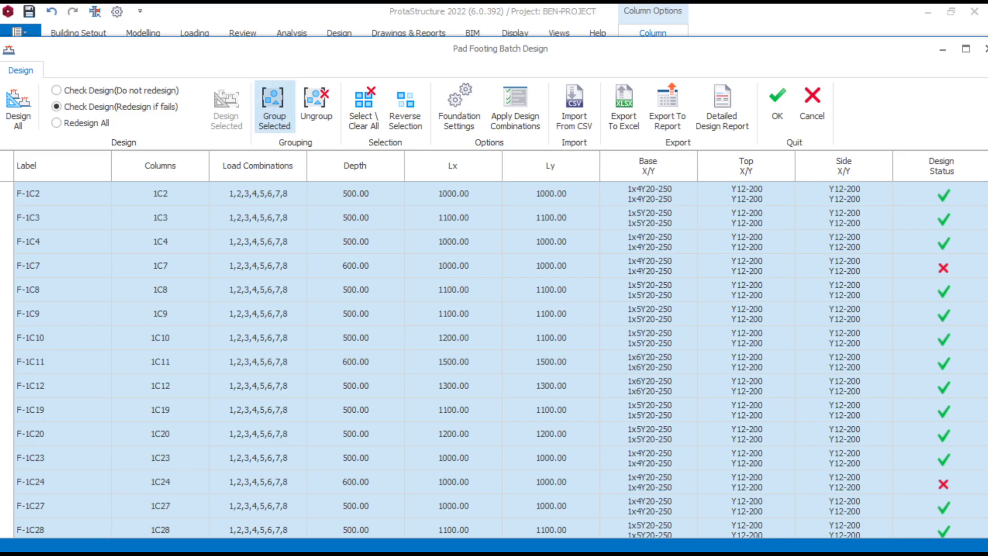
left_click(274, 111)
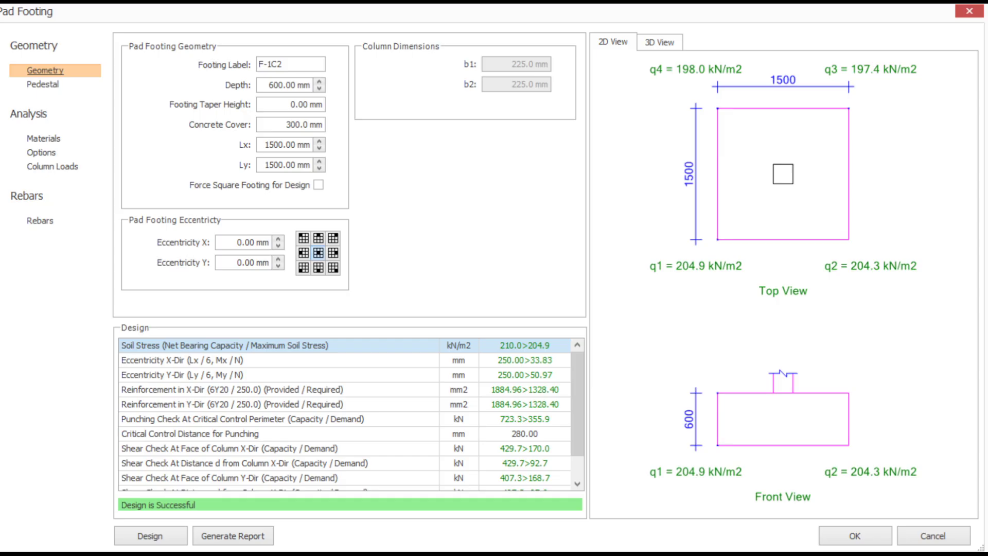
- Discard the edits to grouped footing F-1C2, cancel the pad footing batch design and clear the column selection
left_click(932, 536)
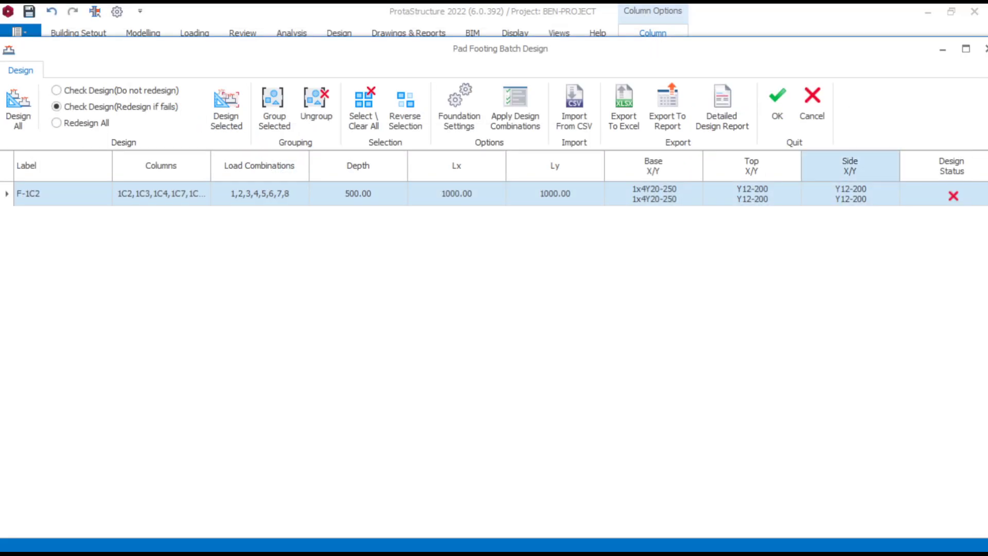
left_click(812, 105)
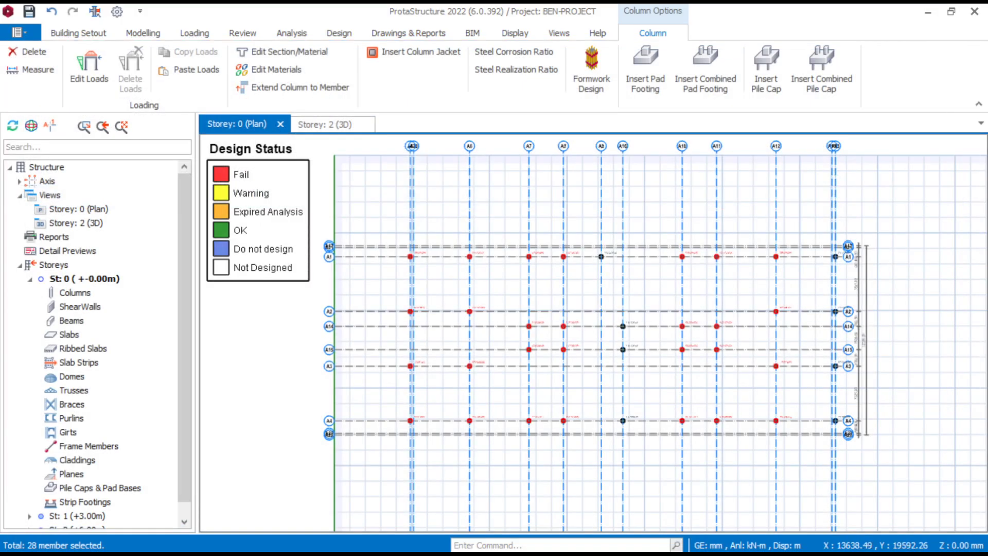
key("Escape")
scroll(500, 285, "down", 2)
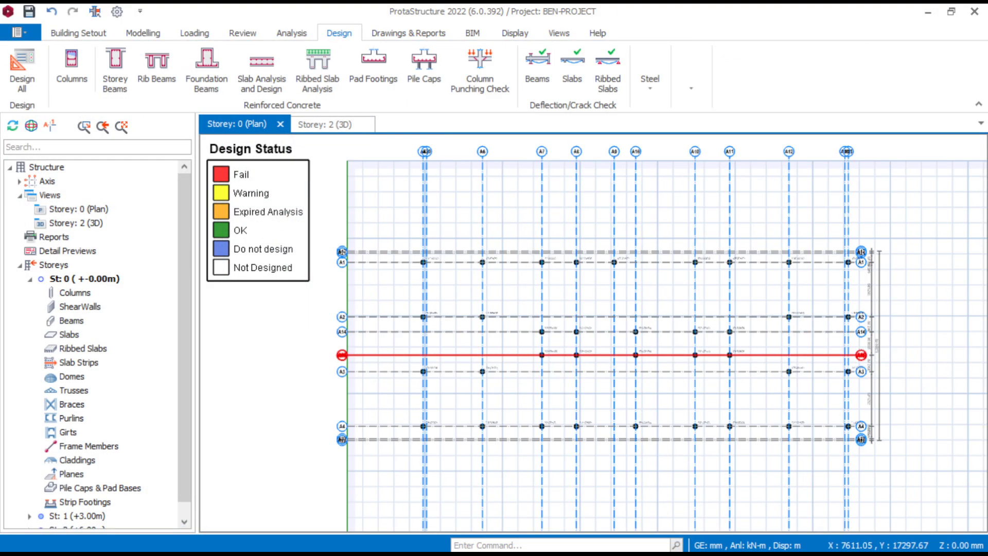
scroll(478, 358, "down", 1)
middle_click_drag(488, 359, 501, 337)
scroll(600, 302, "up", 2)
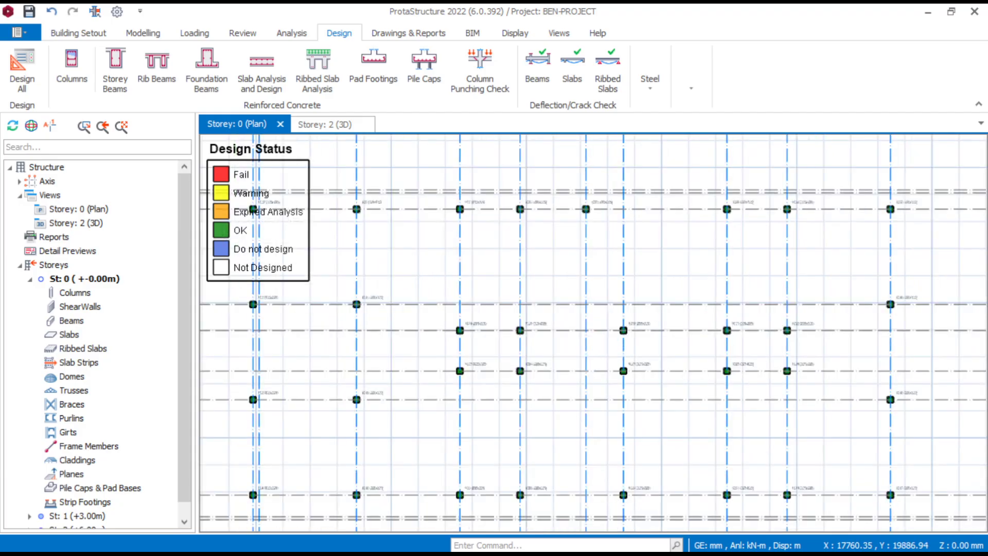
scroll(612, 309, "down", 1)
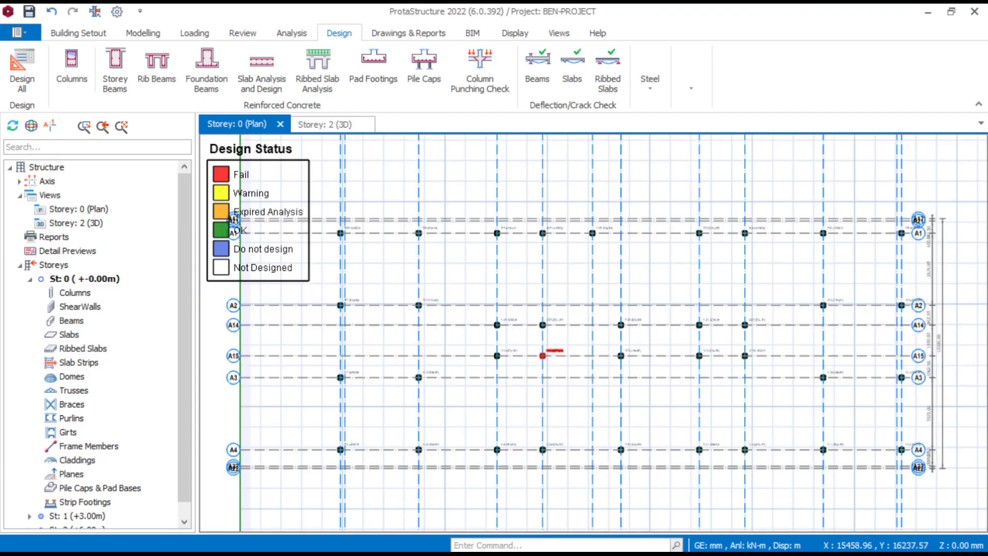
scroll(555, 341, "down", 1)
scroll(471, 285, "up", 1)
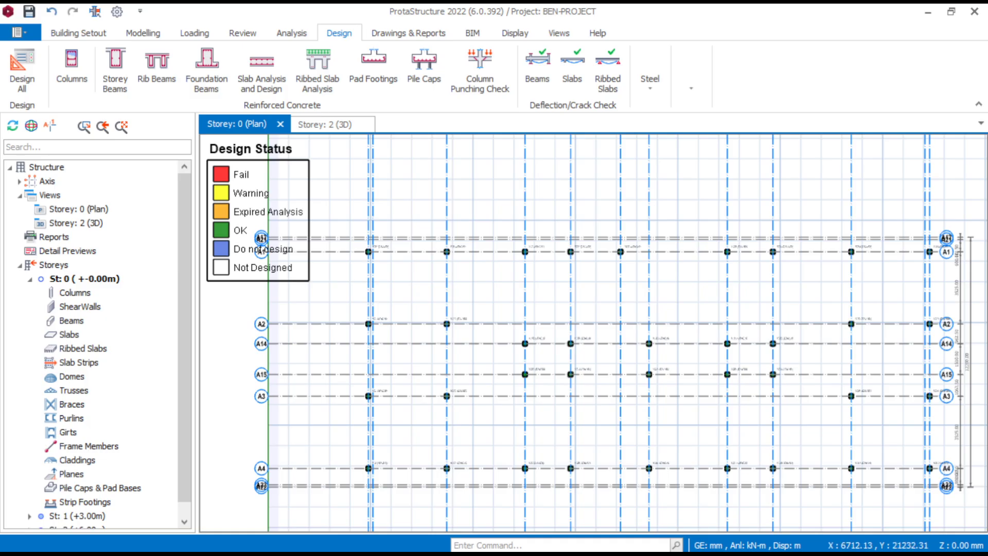
scroll(684, 330, "down", 2)
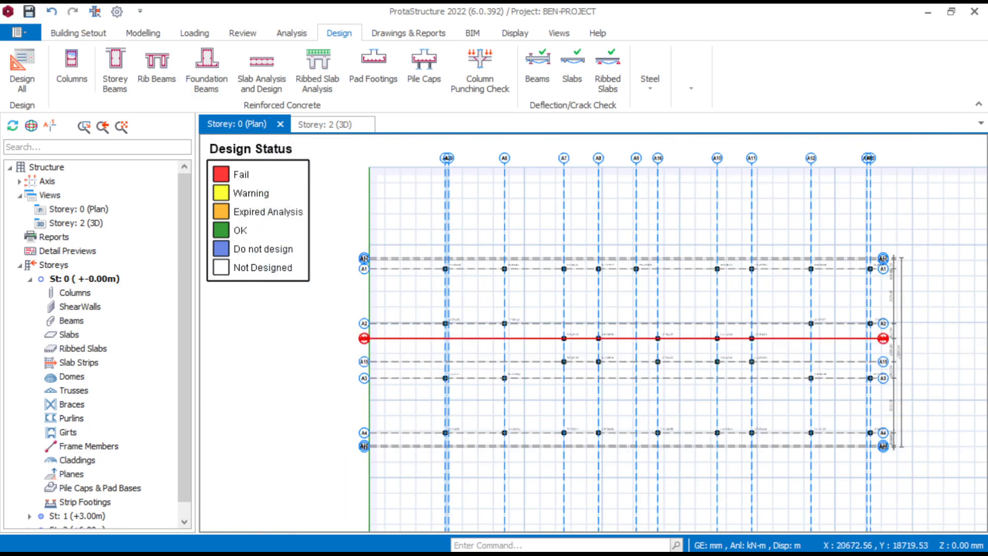
mouse_move(696, 550)
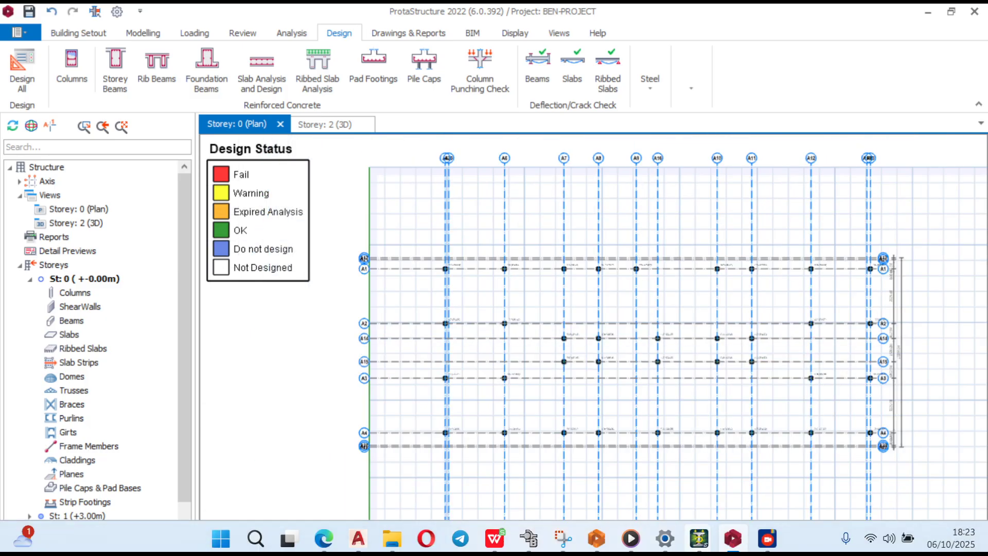
mouse_move(766, 539)
left_click(812, 456)
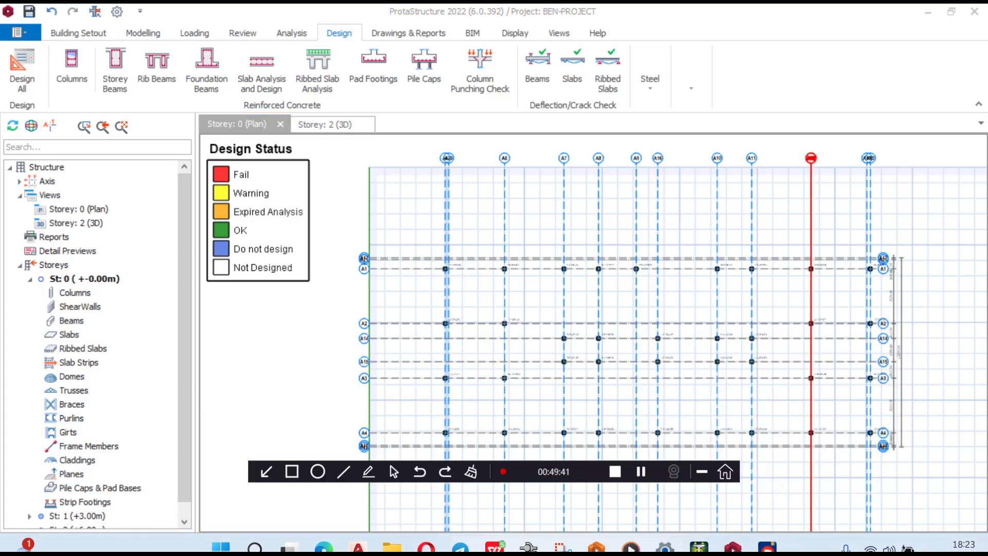